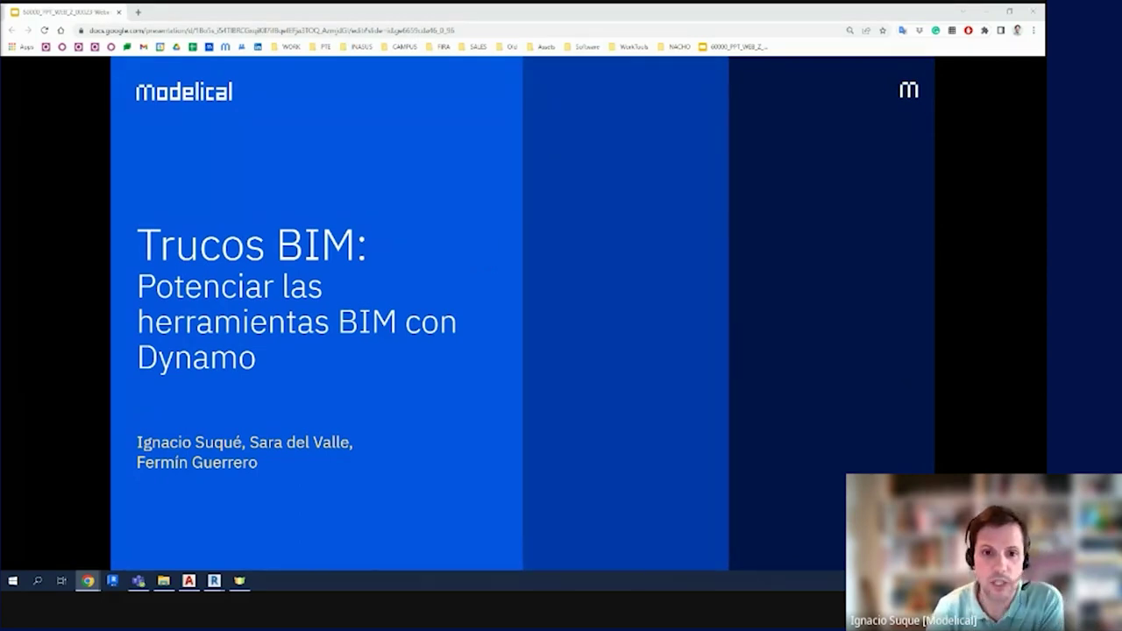
# - Advance past the Google Meets slide to the Modelical slide with the team photo grid
pyautogui.press('Right')
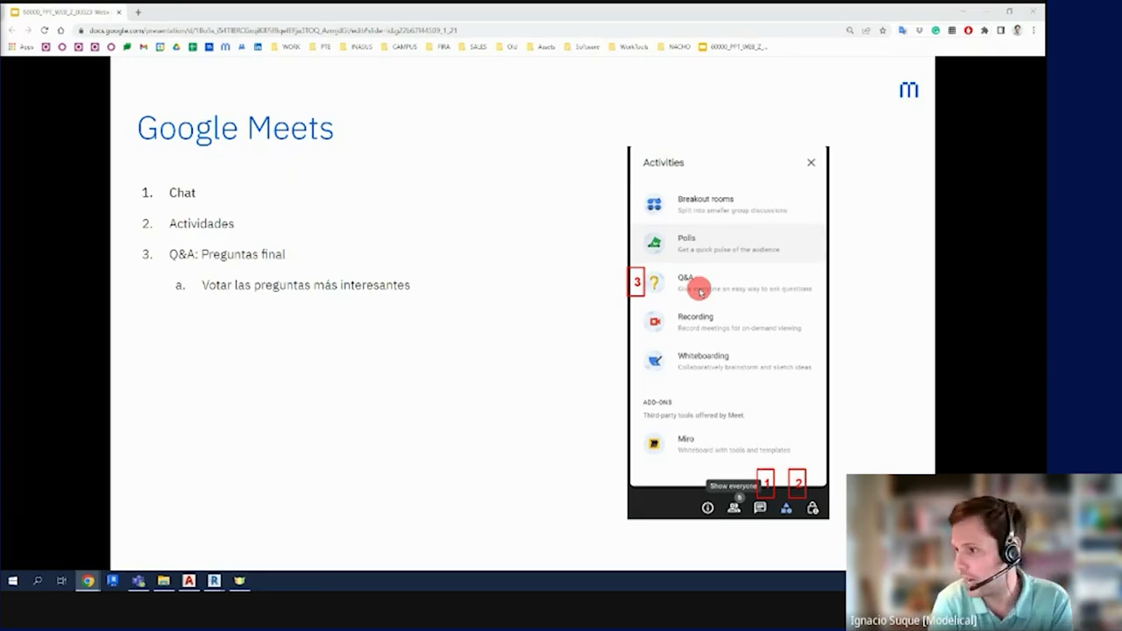
pyautogui.press('Right')
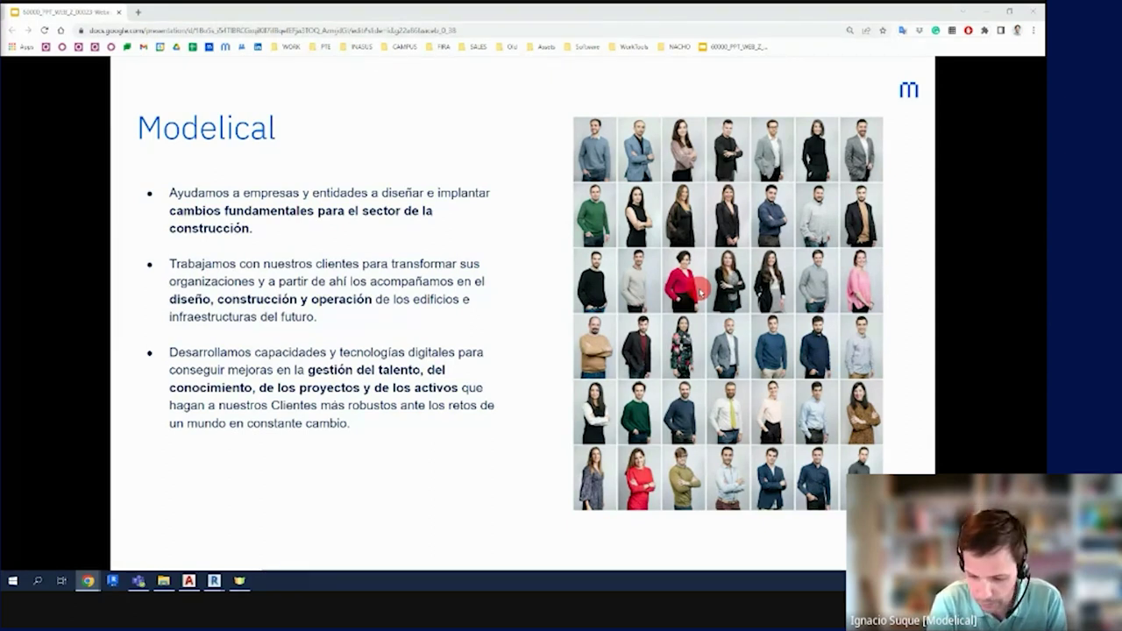
# - Advance through Trucos BIM to the Canales comunicación slide listing team Spaces
pyautogui.press('Right')
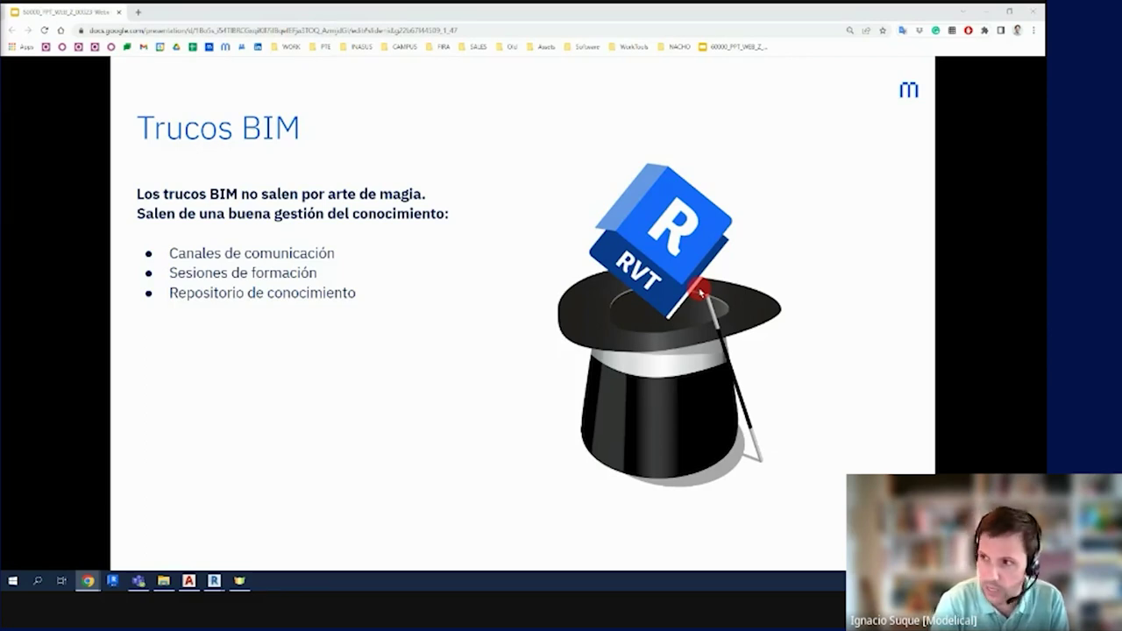
pyautogui.press('Right')
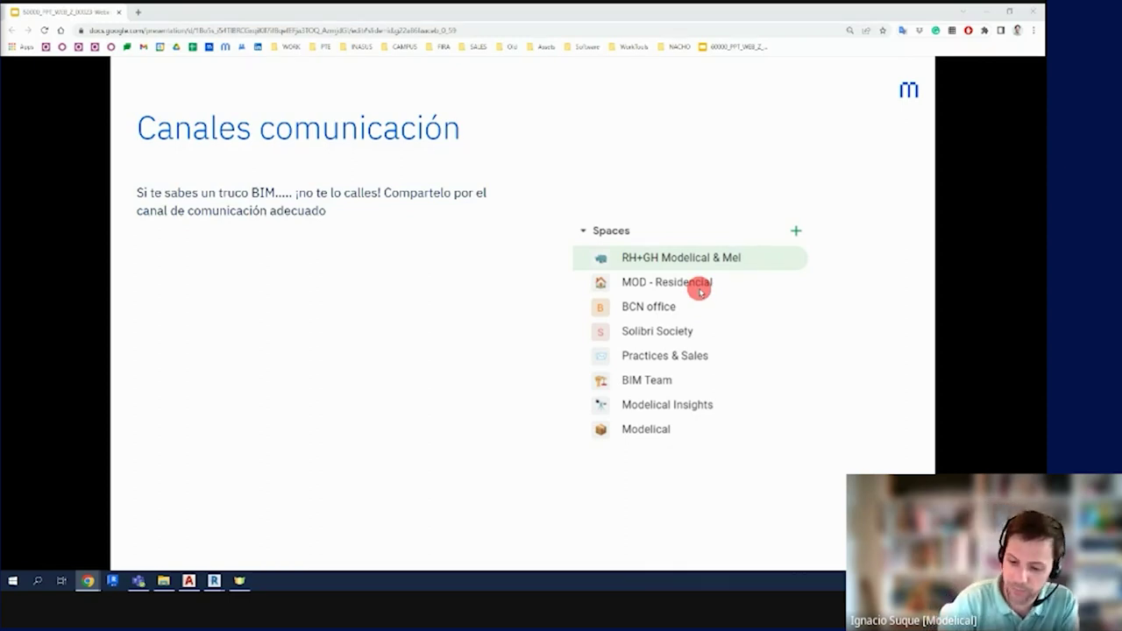
# - Advance past the TeaTimes slide to the Sesiones de formación - Cursos slide
pyautogui.press('Right')
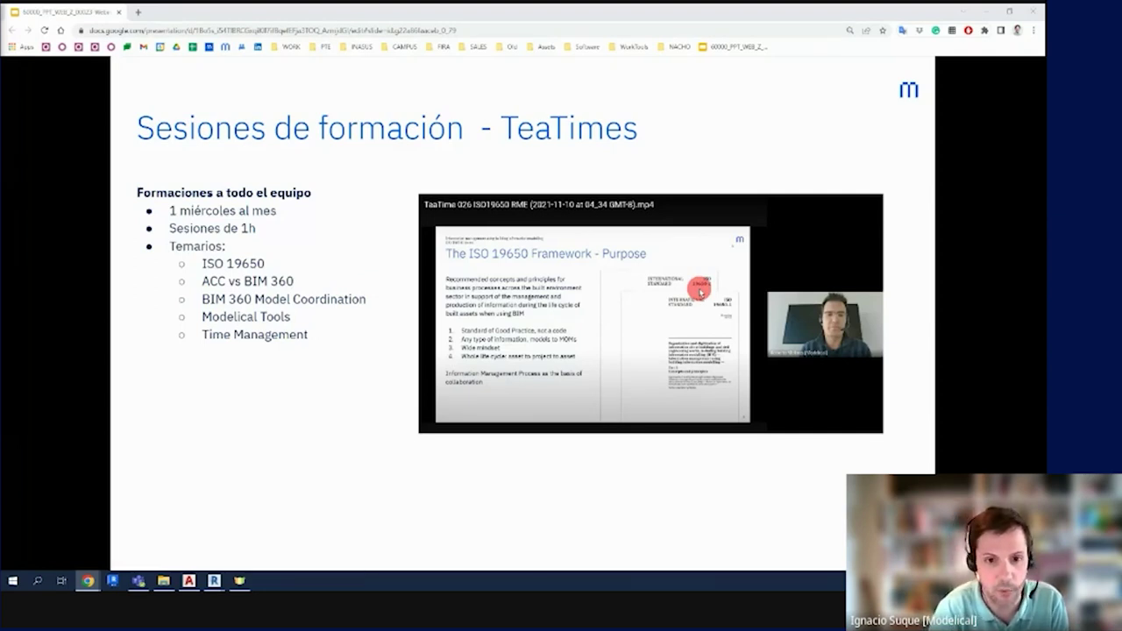
pyautogui.press('Right')
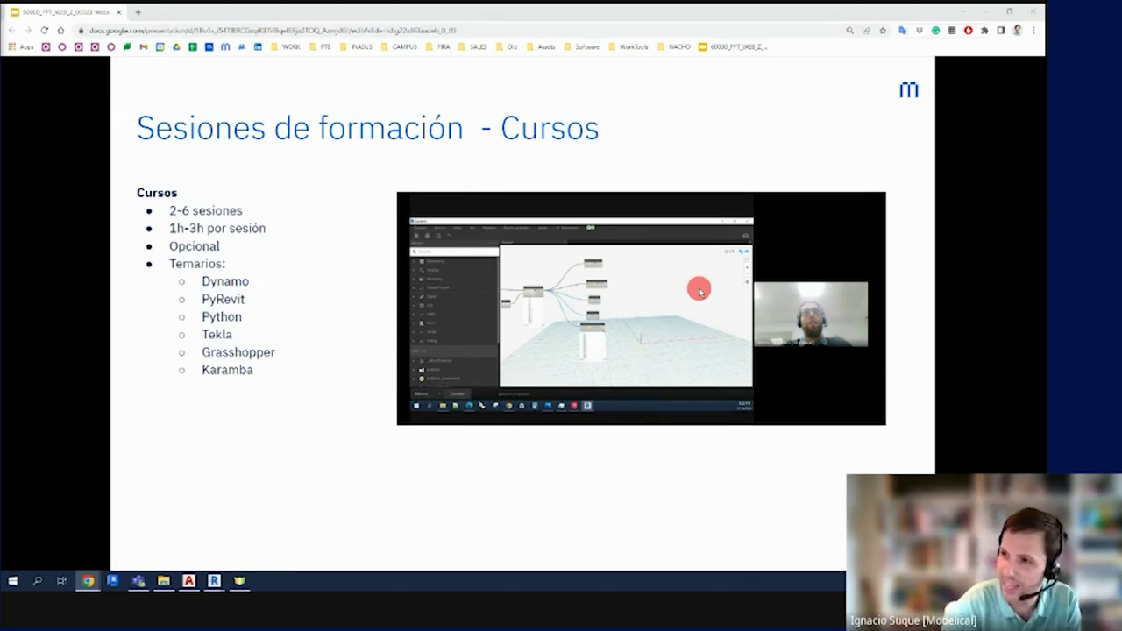
# - Advance to the Repositorio de conocimiento - Guías slide with its guide thumbnails
pyautogui.press('Right')
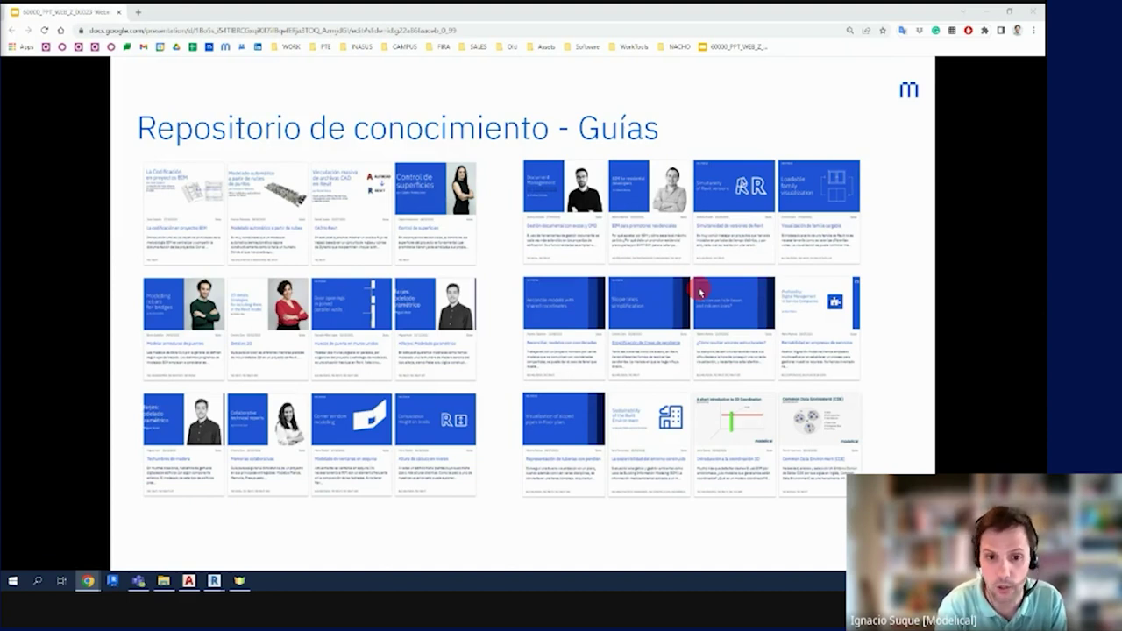
# - Step through the Guías screenshot, Videos and Nodos slides to the Campus course list
pyautogui.press('Right')
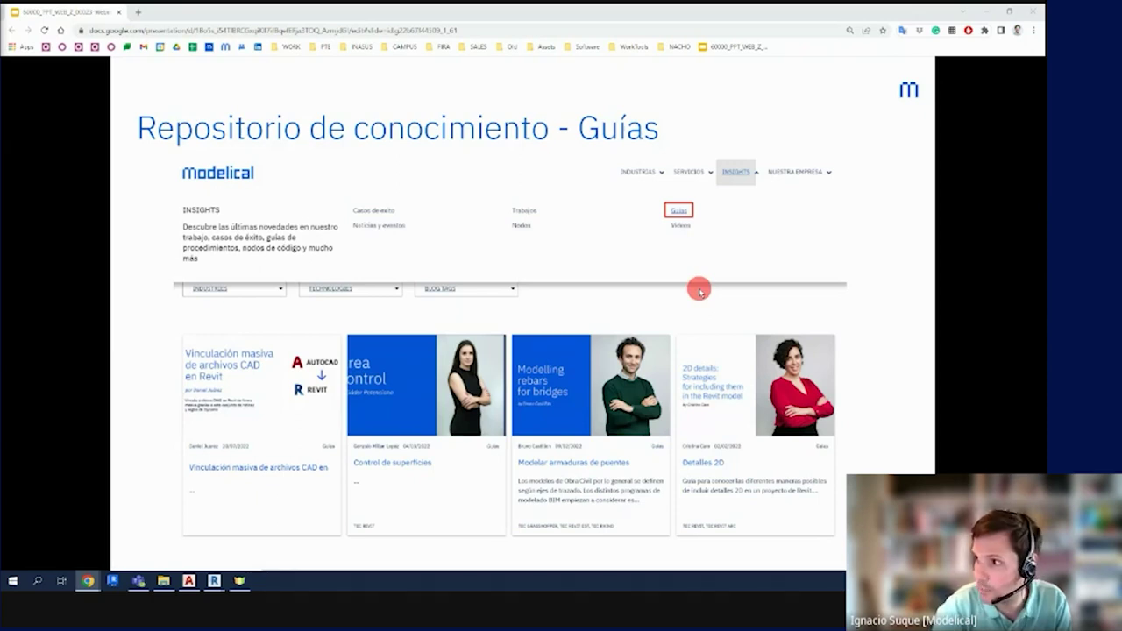
pyautogui.press('Right')
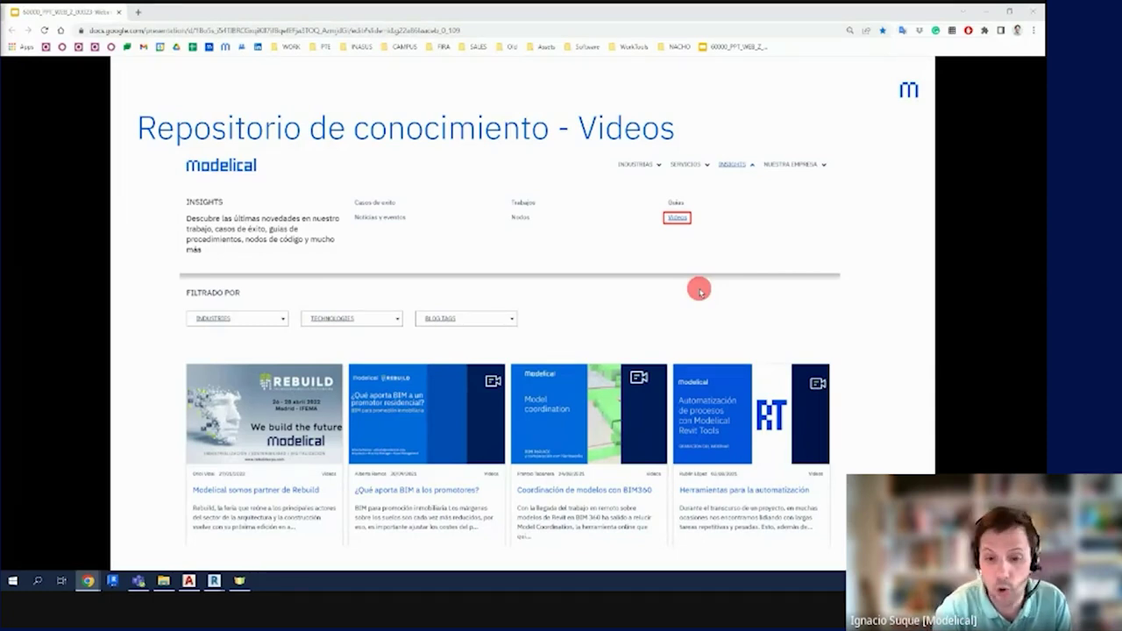
pyautogui.press('Right')
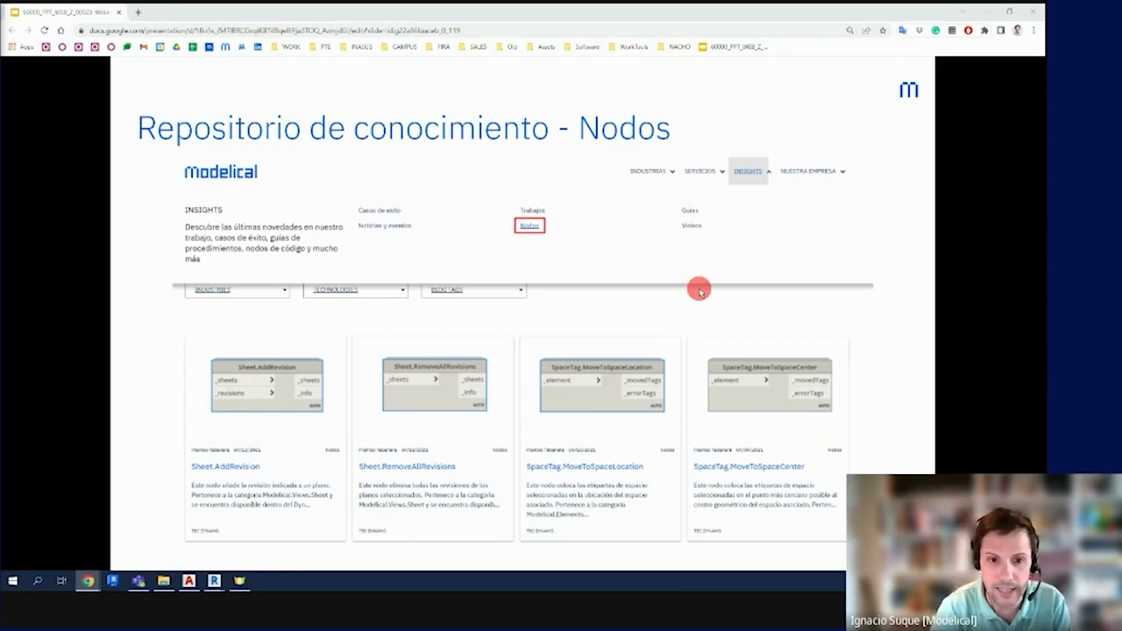
pyautogui.press('Right')
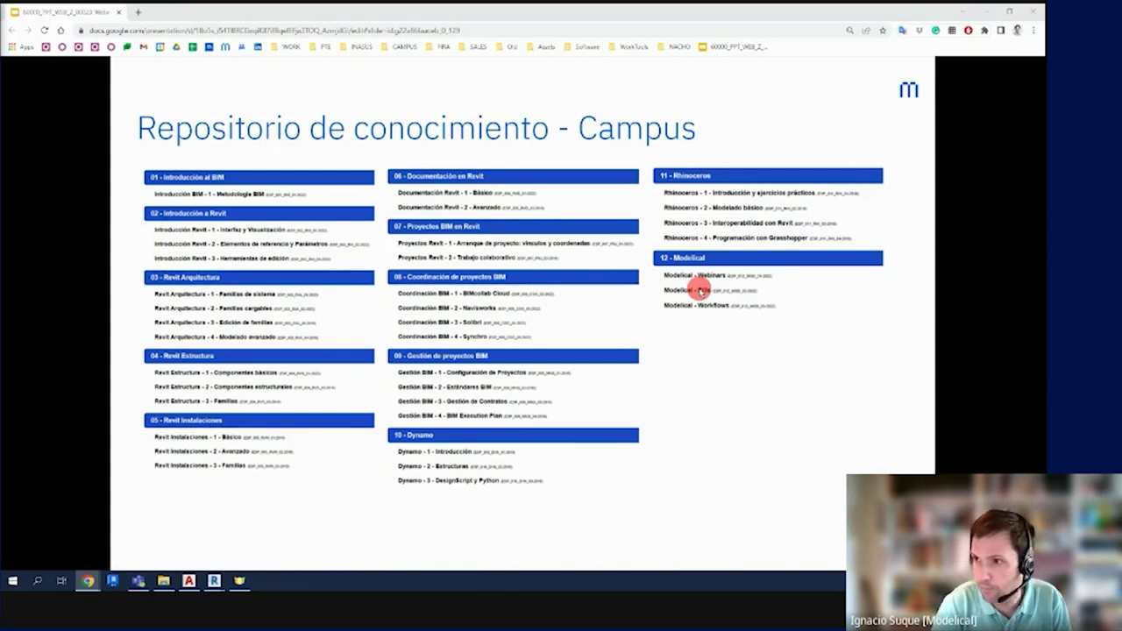
# - Advance through Modelical - Workflows to the Campus para individuales web page slide
pyautogui.press('Right')
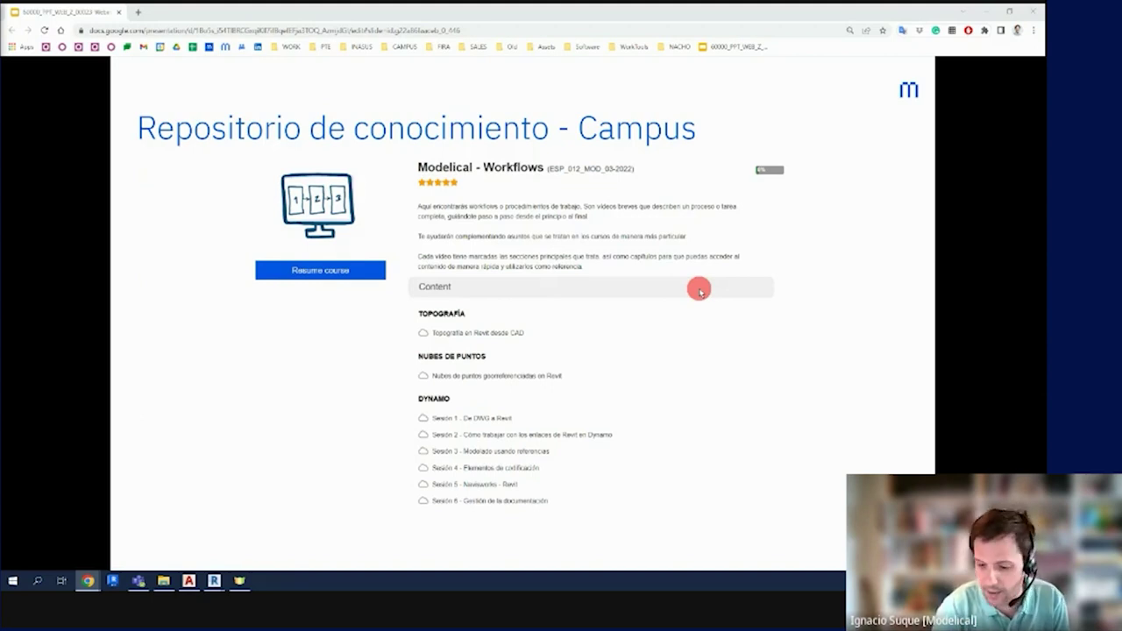
pyautogui.press('Right')
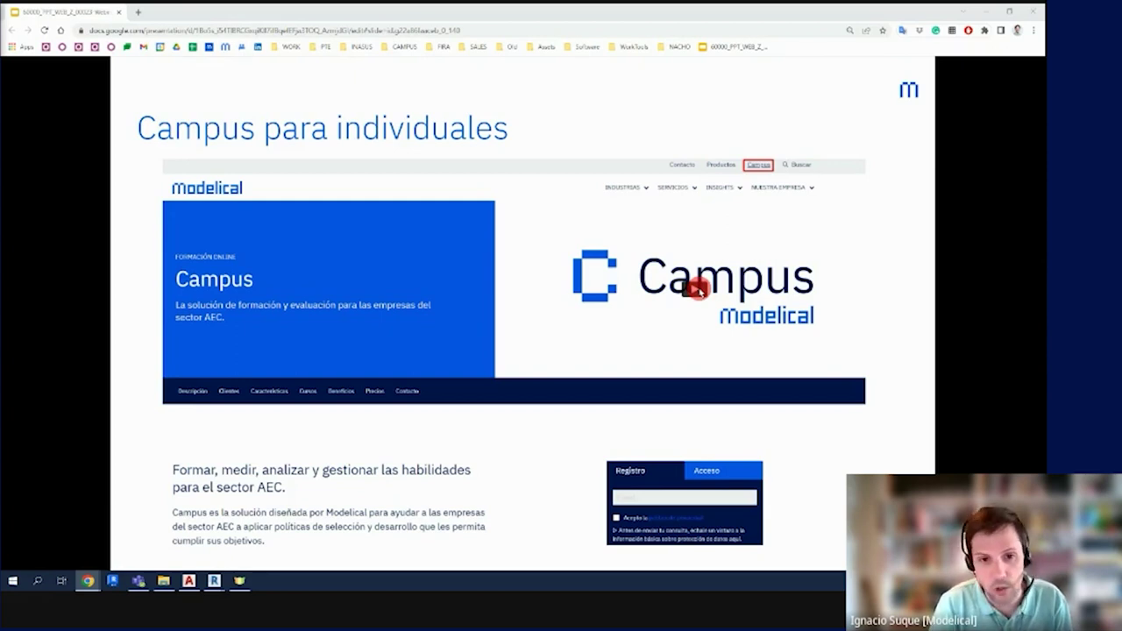
# - Advance to Campus para empresas, showing Campus, Campus Admin, Campus Sharp and Campus Helpdesk
pyautogui.press('Right')
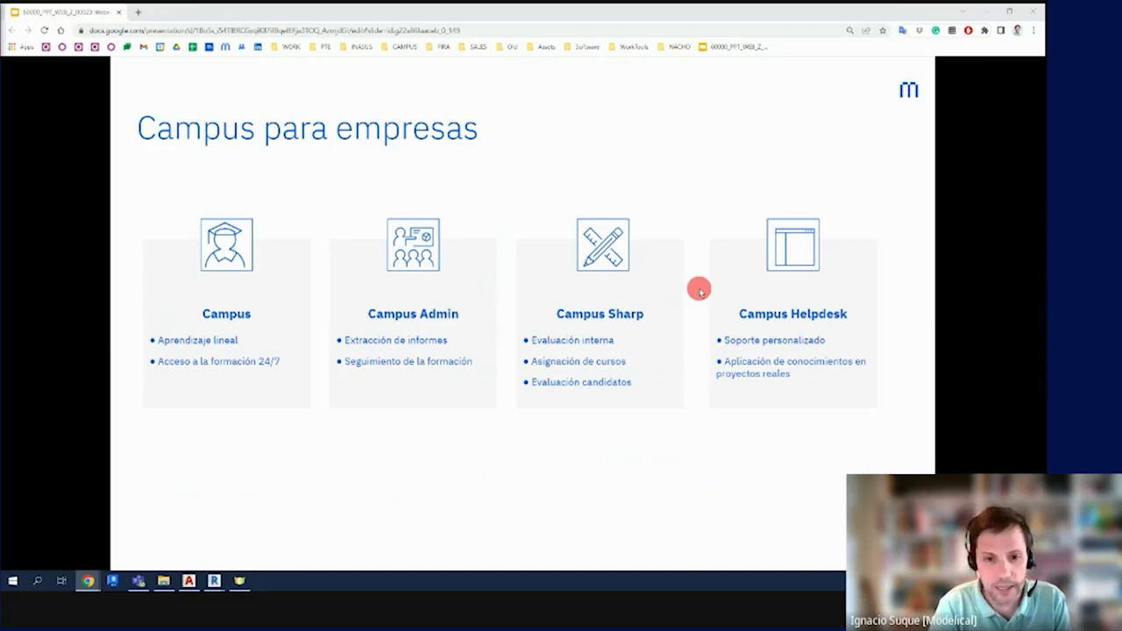
# - Go to the Agenda slide listing Introducción and Trucos BIM sub-topics
pyautogui.press('Right')
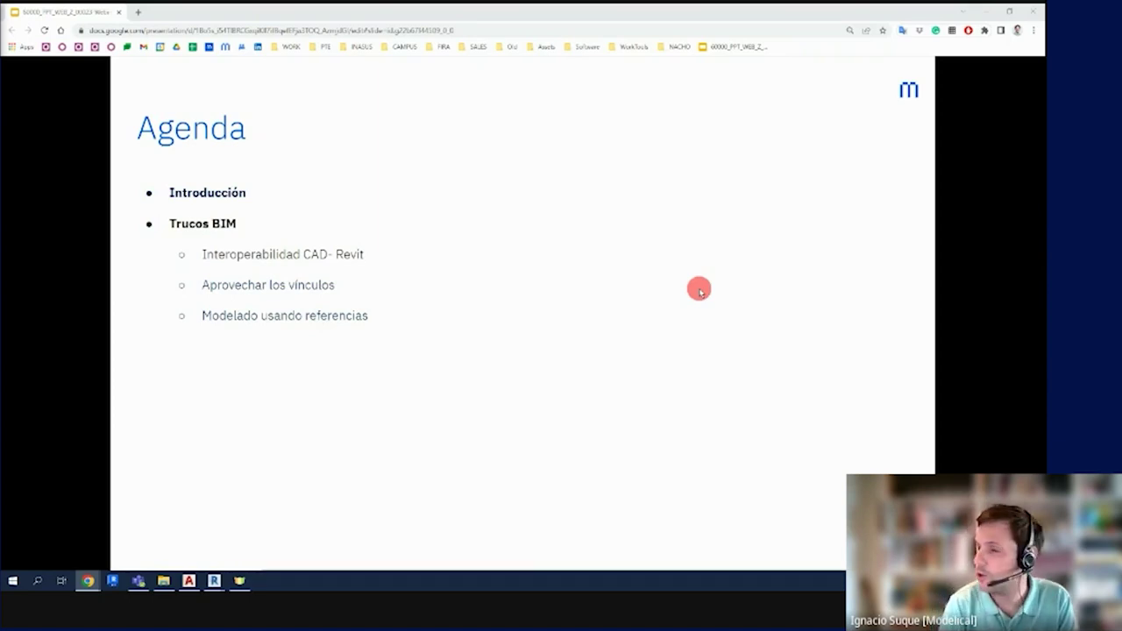
# - Minimize the presentation and spreadsheet and bring the Revit Level 1 floor plan forward
pyautogui.click(991, 12)
pyautogui.click(990, 13)
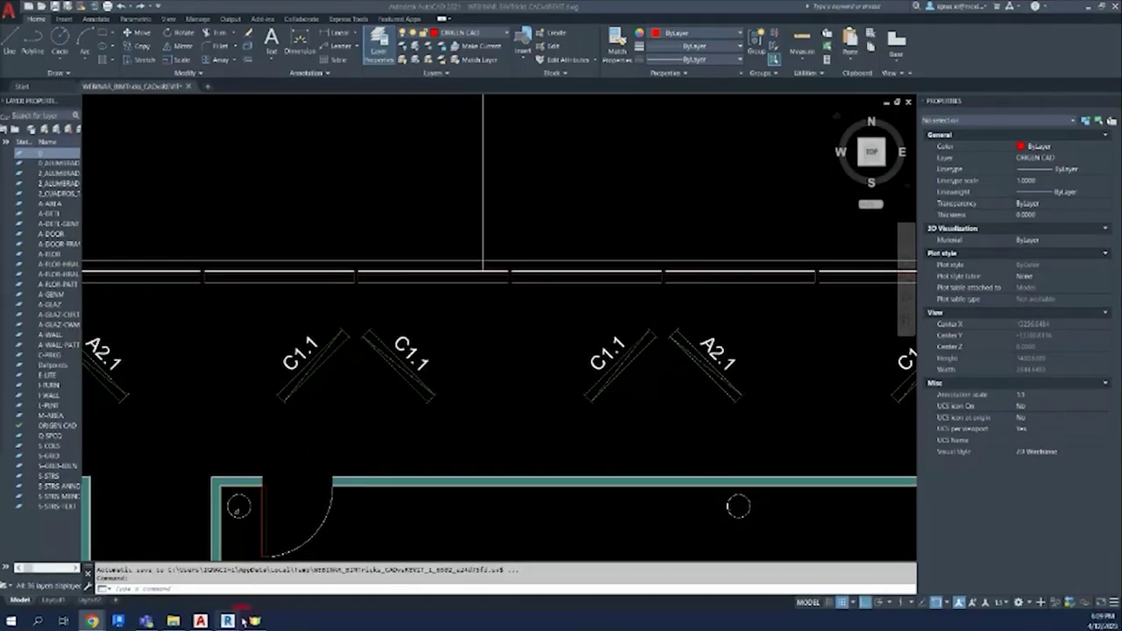
pyautogui.moveTo(227, 621)
pyautogui.click(211, 586)
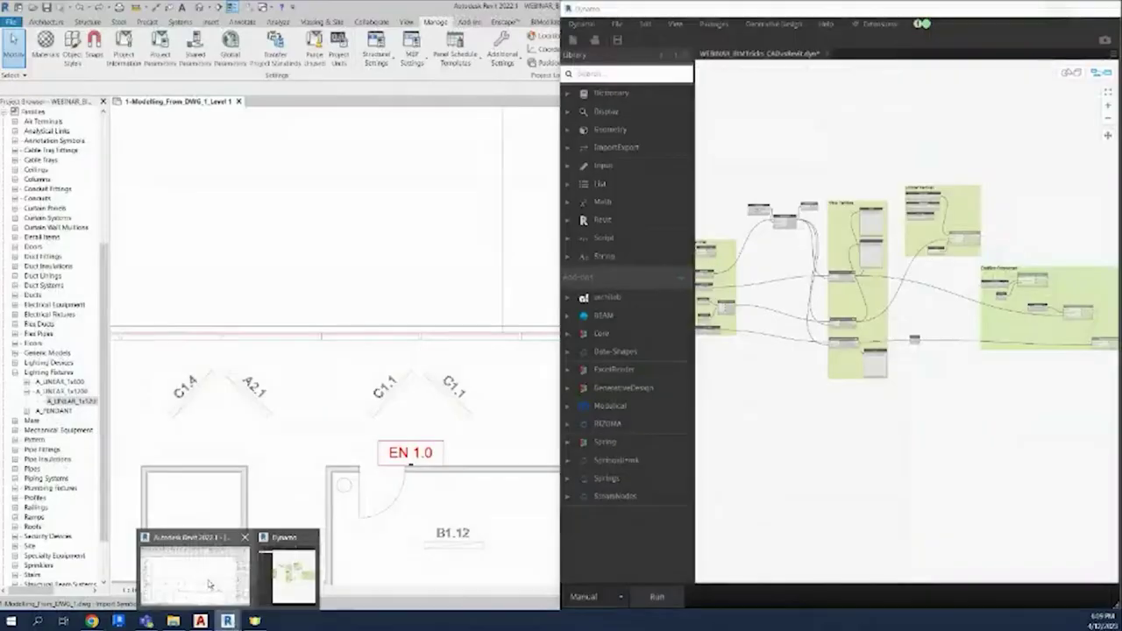
pyautogui.click(211, 586)
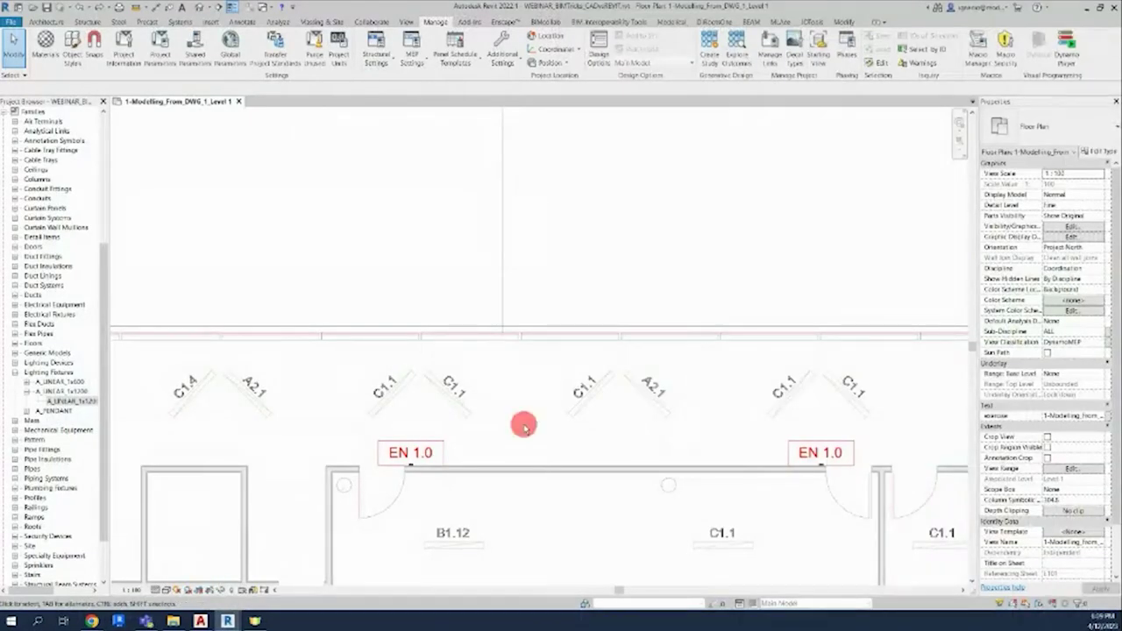
# - Inspect the imported C1.1 and A2.1 fixture tags in the plan, then switch to AutoCAD
pyautogui.scroll(-2, 523, 423)
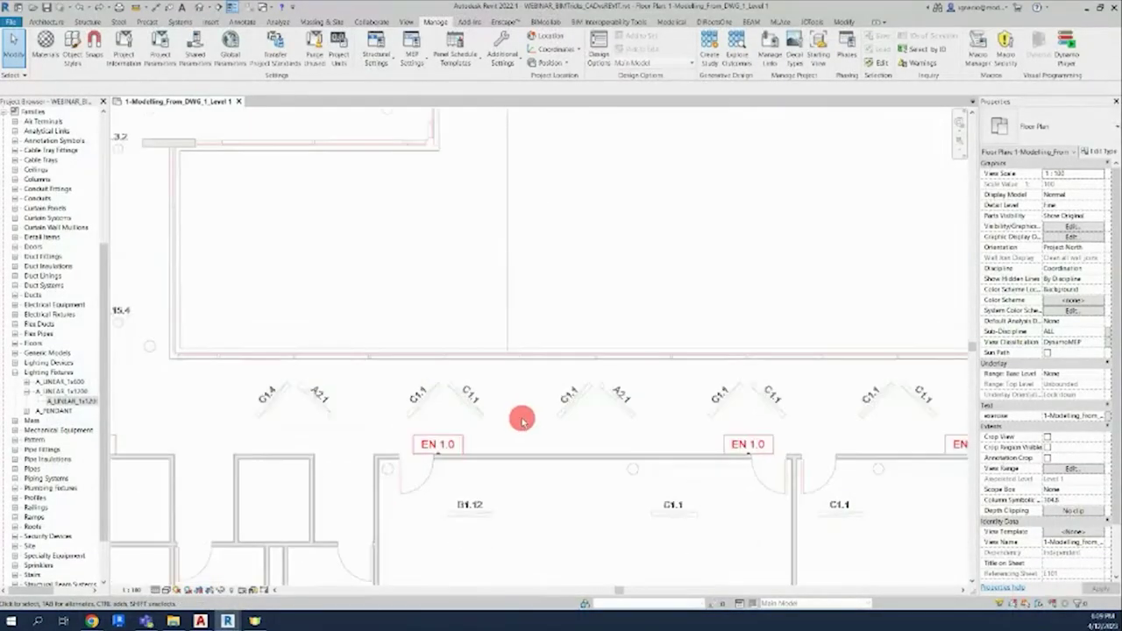
pyautogui.scroll(-2, 521, 421)
pyautogui.scroll(-2, 574, 306)
pyautogui.scroll(-1, 357, 334)
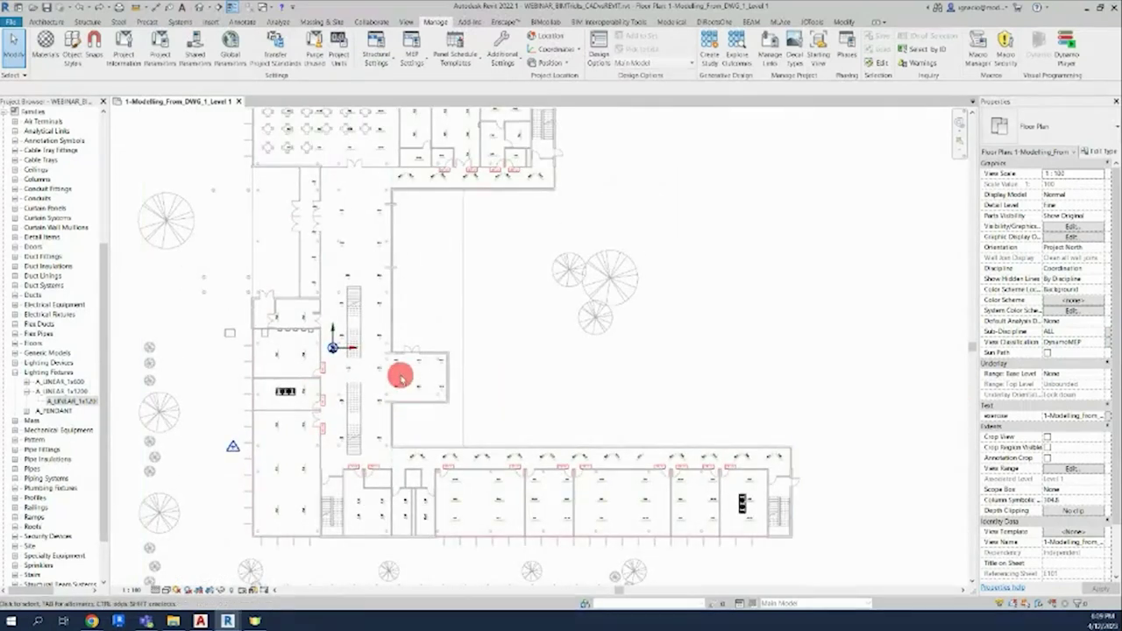
pyautogui.moveTo(401, 377); pyautogui.dragTo(393, 389, button='middle')
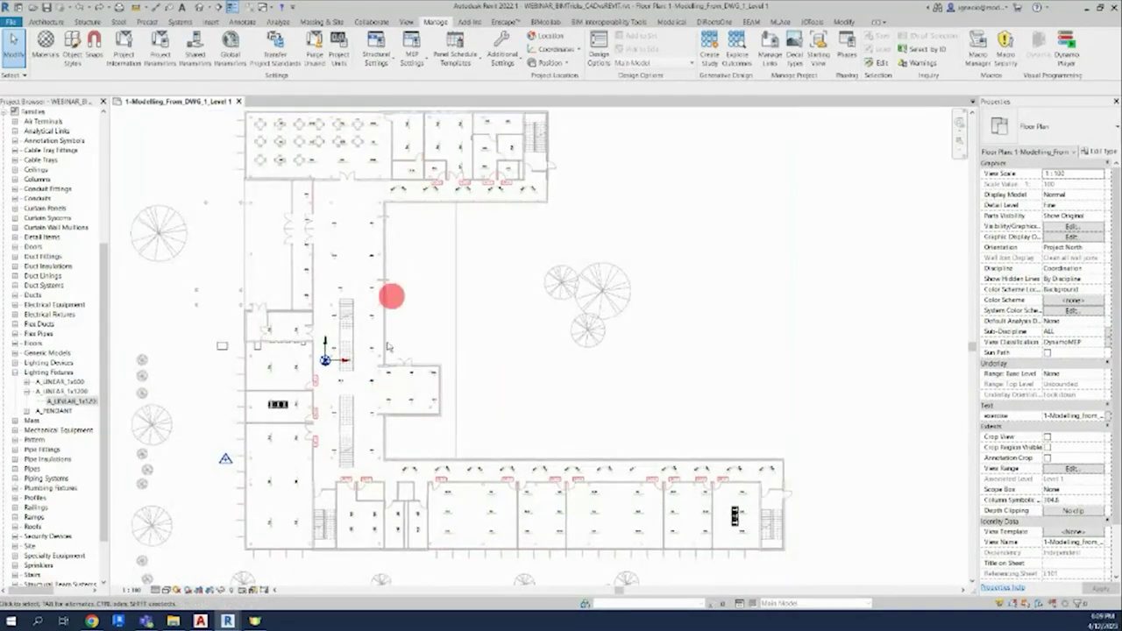
pyautogui.scroll(2, 420, 480)
pyautogui.scroll(1, 418, 480)
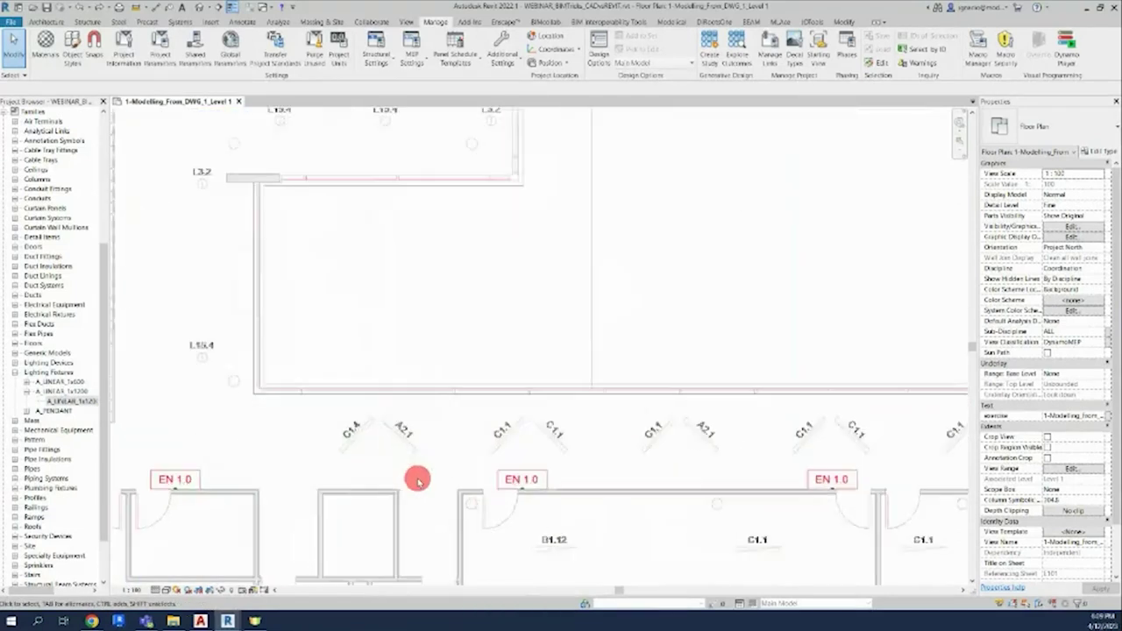
pyautogui.scroll(2, 415, 476)
pyautogui.scroll(1, 380, 358)
pyautogui.moveTo(376, 394)
pyautogui.mouseDown(button='middle')
pyautogui.moveTo(363, 342)
pyautogui.moveTo(328, 421)
pyautogui.mouseUp(button='middle')
pyautogui.scroll(1, 328, 348)
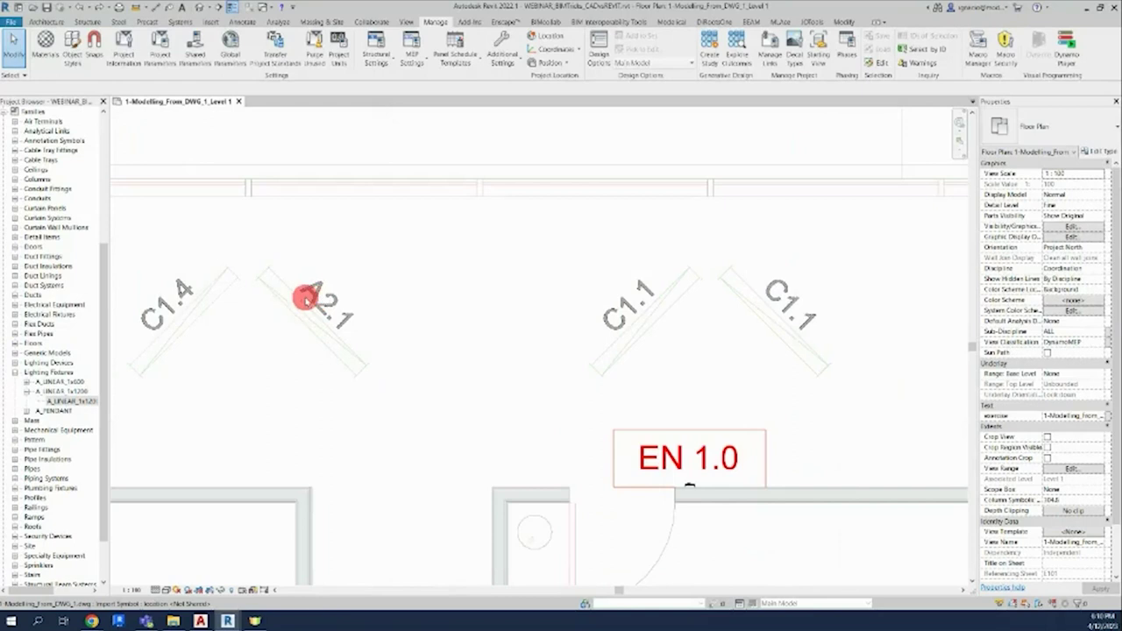
pyautogui.scroll(-1, 304, 307)
pyautogui.scroll(1, 307, 311)
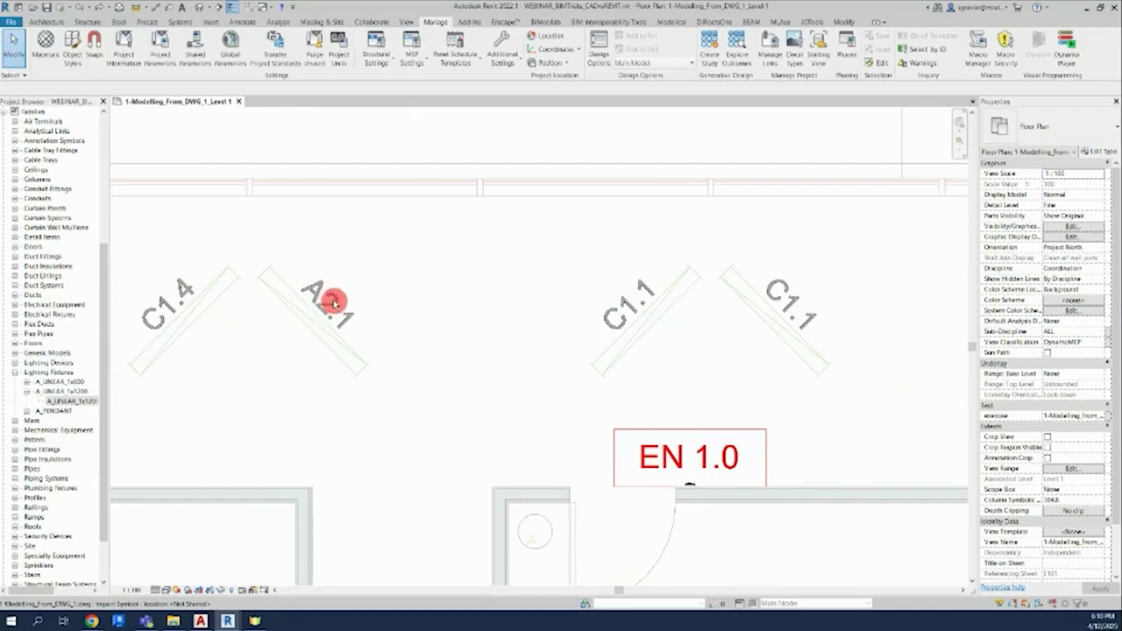
pyautogui.scroll(-1, 324, 307)
pyautogui.scroll(-1, 314, 312)
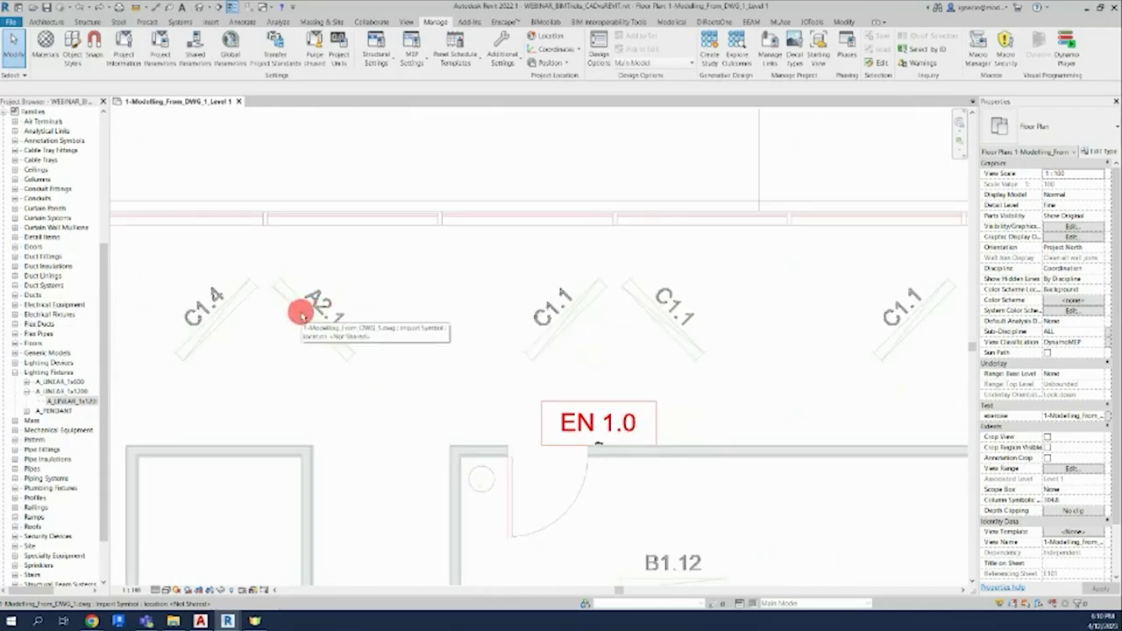
pyautogui.scroll(-1, 300, 309)
pyautogui.scroll(-1, 334, 329)
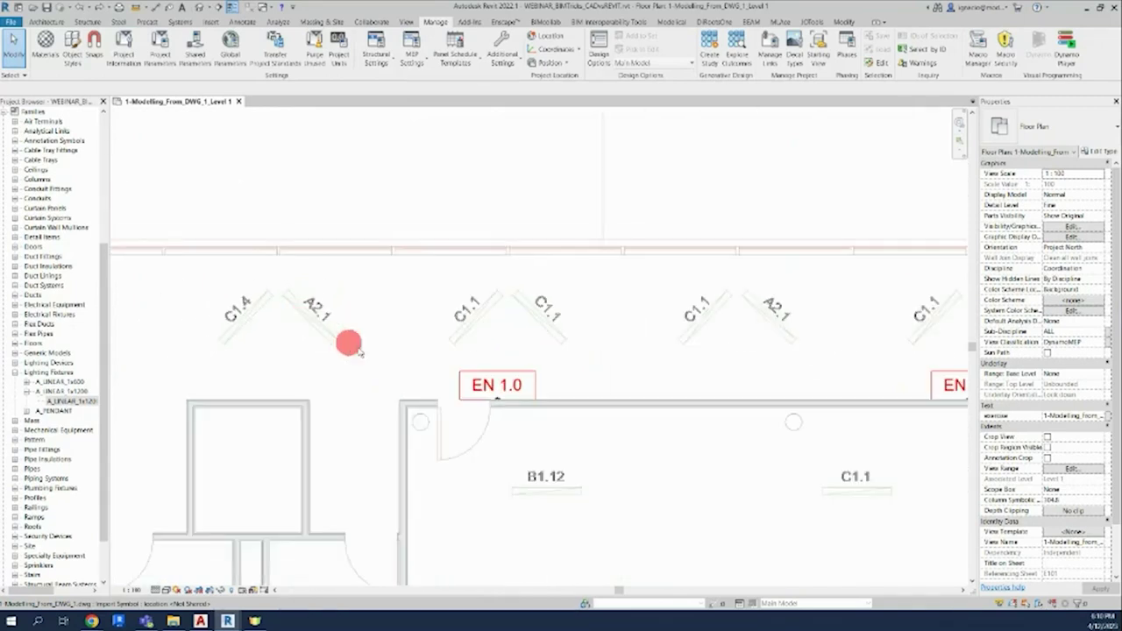
pyautogui.scroll(-1, 538, 476)
pyautogui.scroll(-1, 281, 391)
pyautogui.scroll(-1, 331, 394)
pyautogui.scroll(-1, 260, 320)
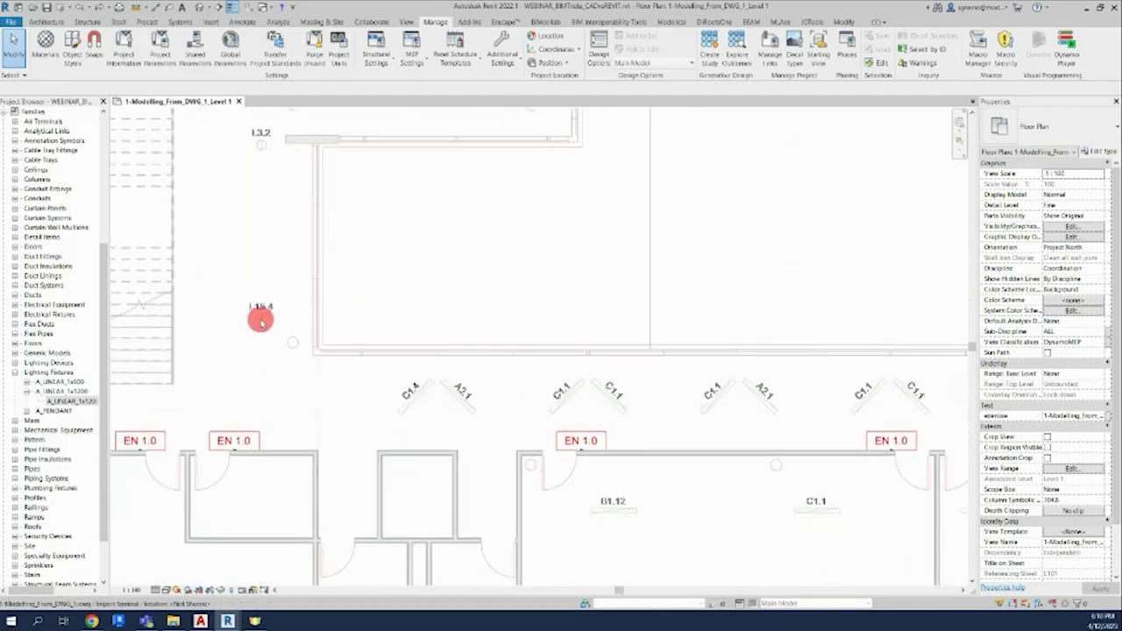
pyautogui.scroll(-1, 271, 315)
pyautogui.scroll(-1, 254, 318)
pyautogui.scroll(-2, 251, 318)
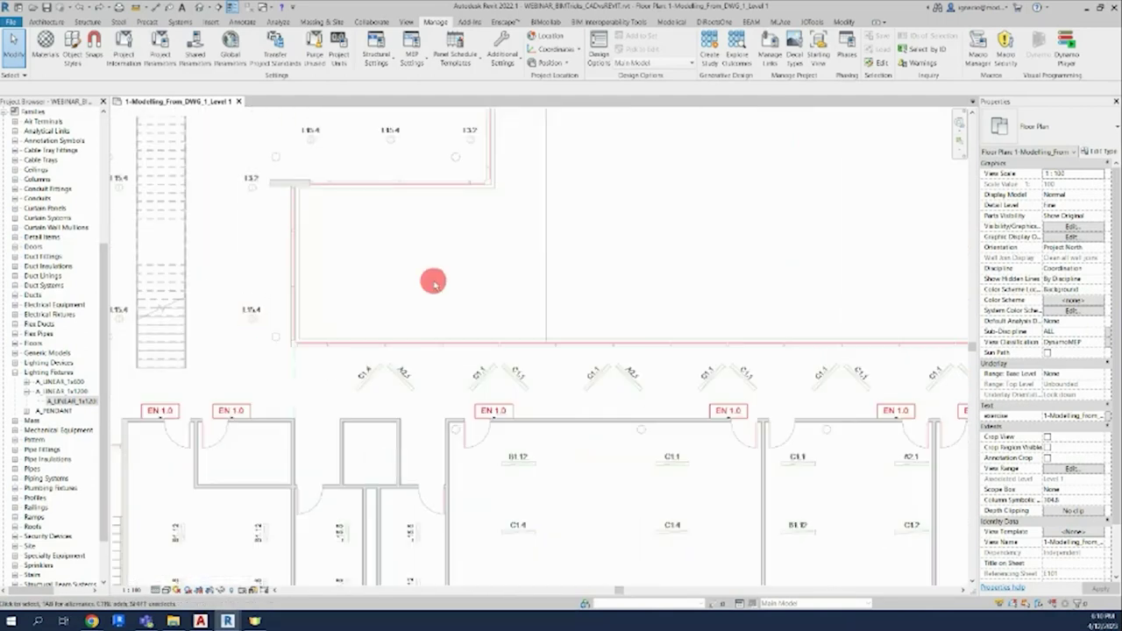
pyautogui.scroll(-1, 433, 282)
pyautogui.scroll(-1, 431, 288)
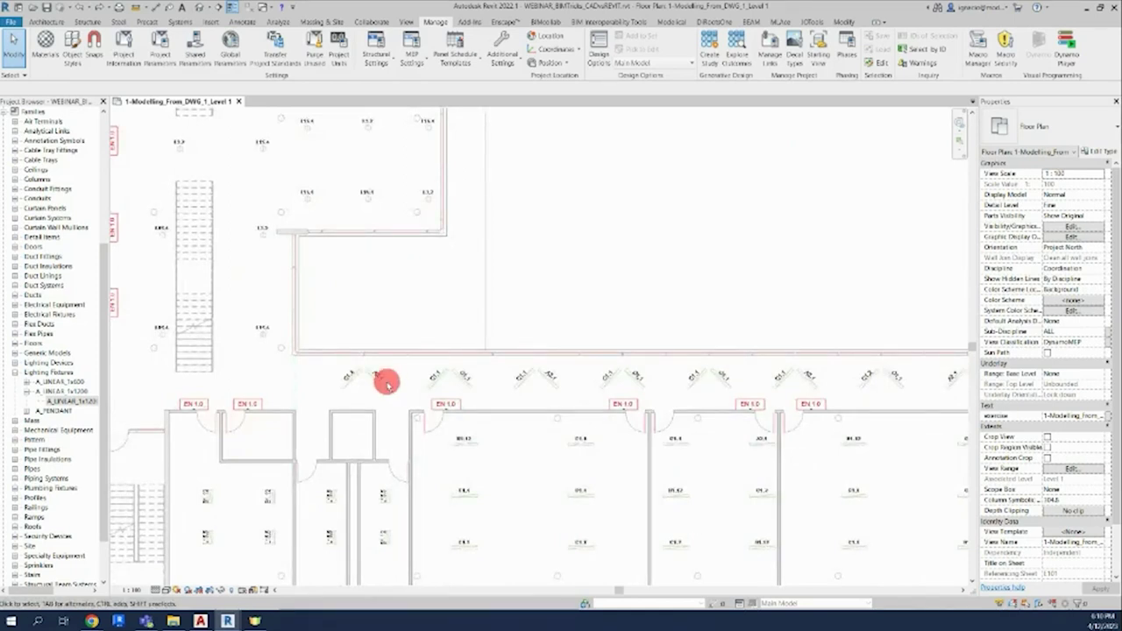
pyautogui.scroll(1, 386, 381)
pyautogui.scroll(1, 368, 381)
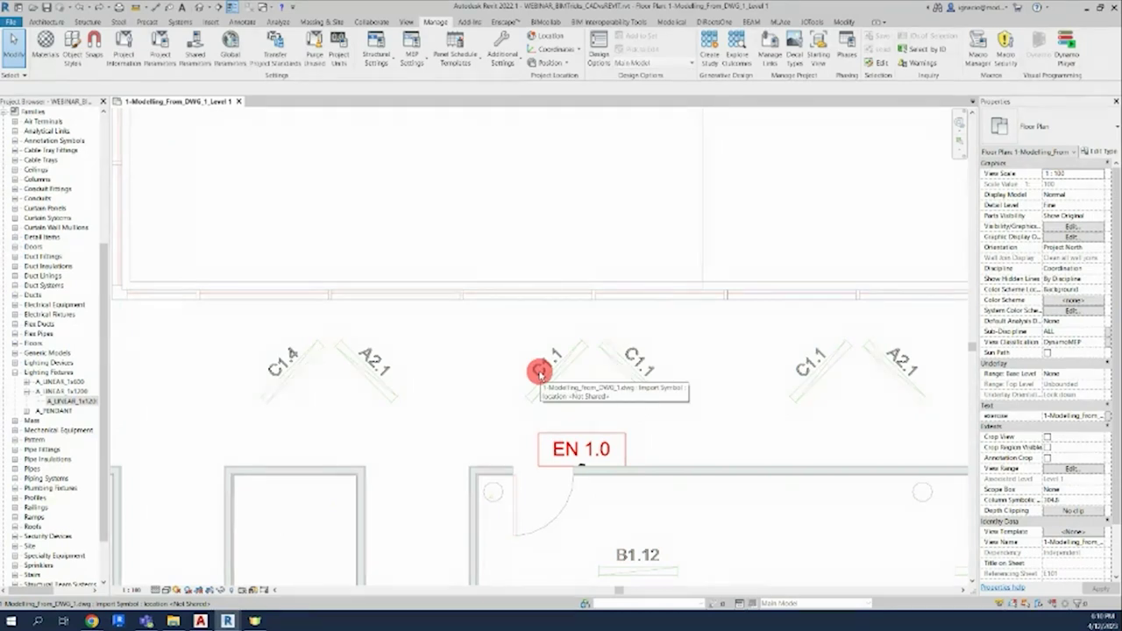
pyautogui.scroll(-3, 526, 369)
pyautogui.scroll(-3, 520, 366)
pyautogui.scroll(-1, 579, 305)
pyautogui.moveTo(602, 293); pyautogui.dragTo(517, 363, button='middle')
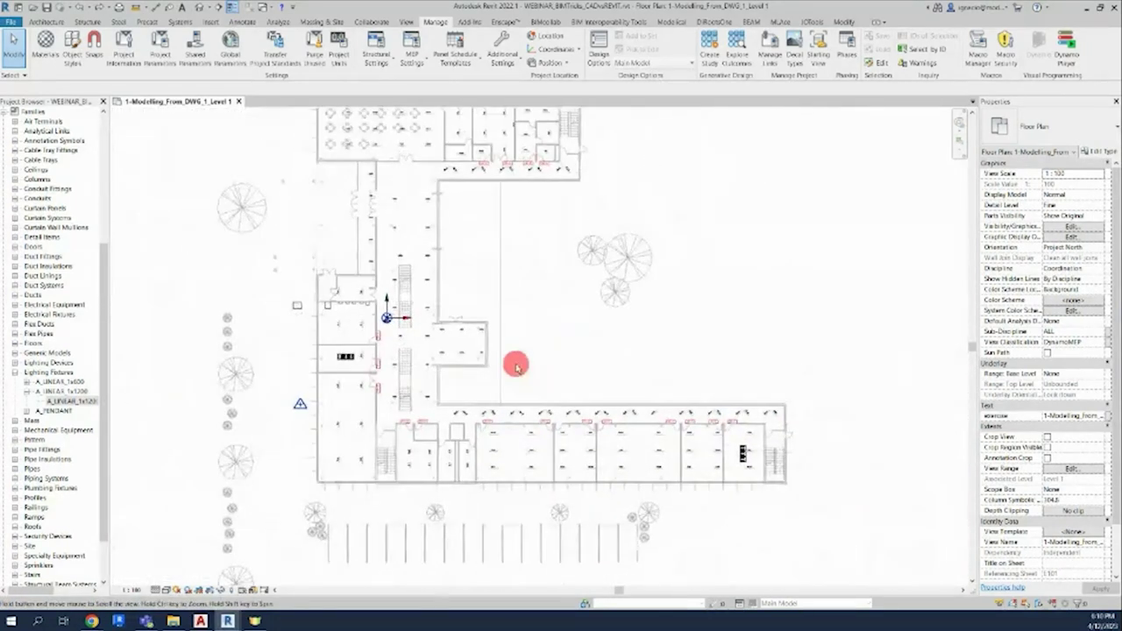
pyautogui.click(200, 622)
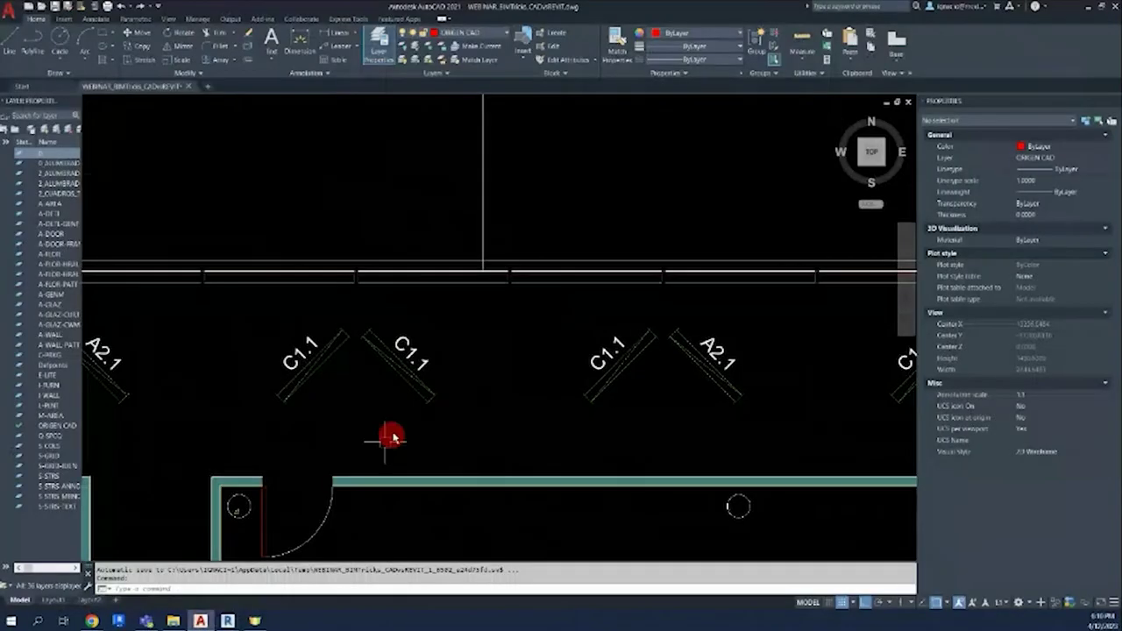
# - Select the A2.1 fixture block and check its CODIGO A2.1 attribute on layer 2_ALUMBRADO
pyautogui.scroll(-2, 389, 434)
pyautogui.scroll(-2, 389, 430)
pyautogui.scroll(1, 388, 426)
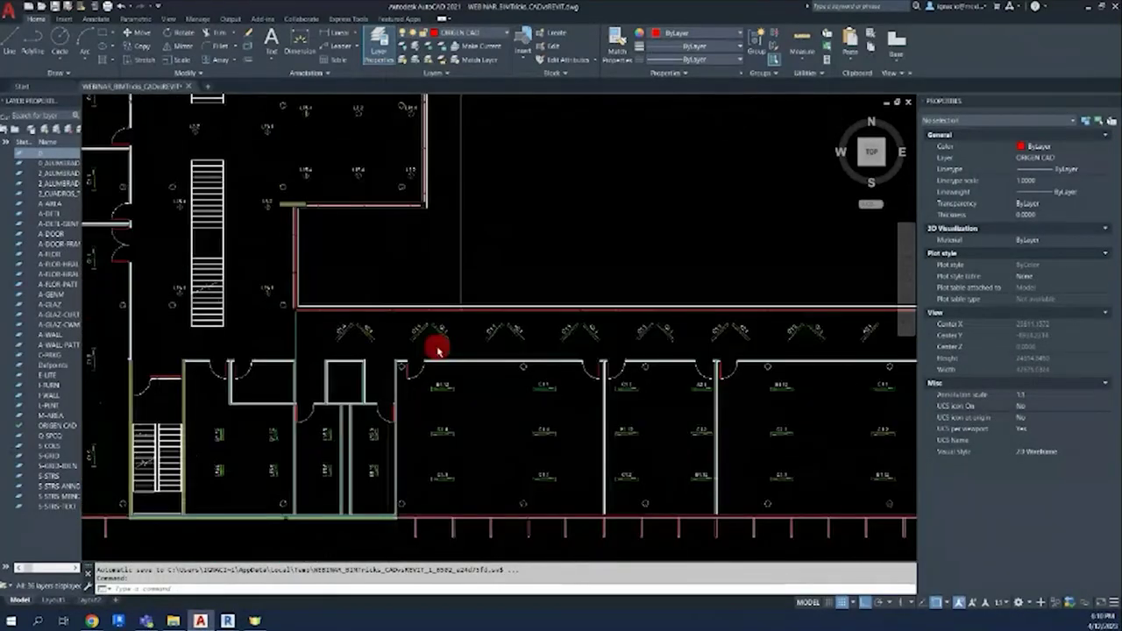
pyautogui.scroll(5, 367, 334)
pyautogui.click(380, 318)
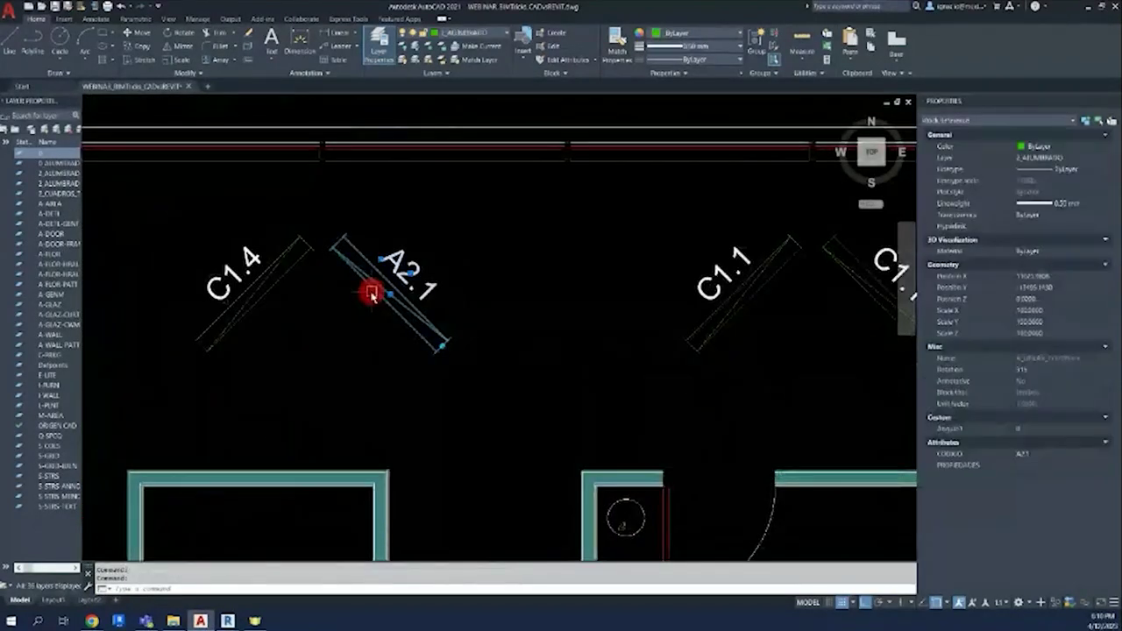
pyautogui.scroll(-3, 371, 294)
pyautogui.scroll(3, 219, 237)
pyautogui.click(221, 237)
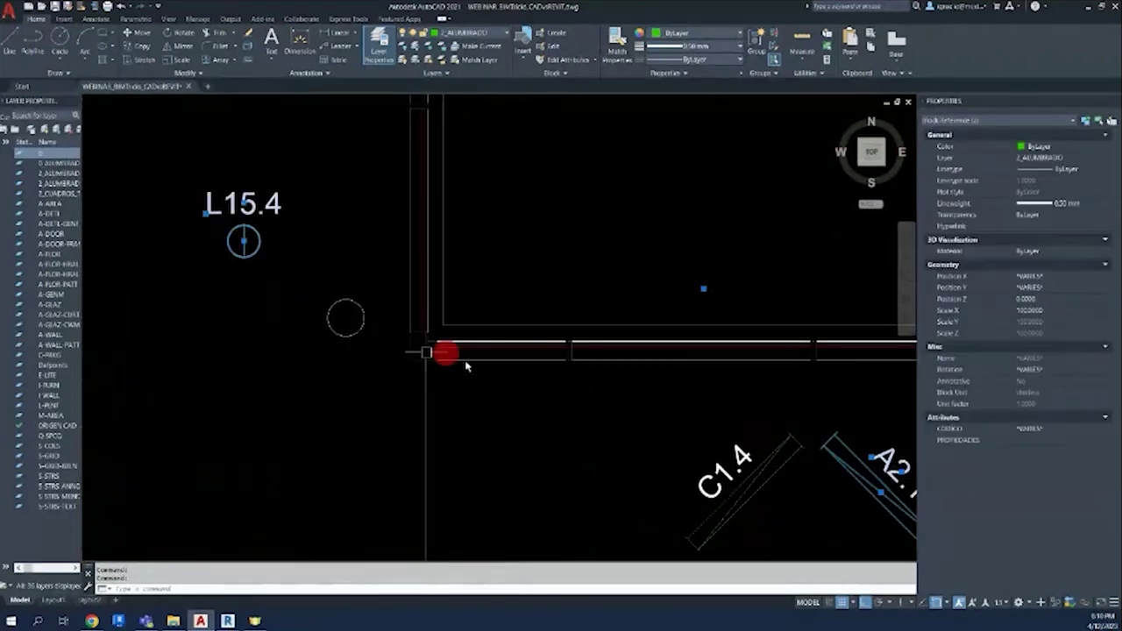
pyautogui.moveTo(451, 351)
pyautogui.mouseDown(button='middle')
pyautogui.moveTo(275, 254)
pyautogui.moveTo(107, 197)
pyautogui.mouseUp(button='middle')
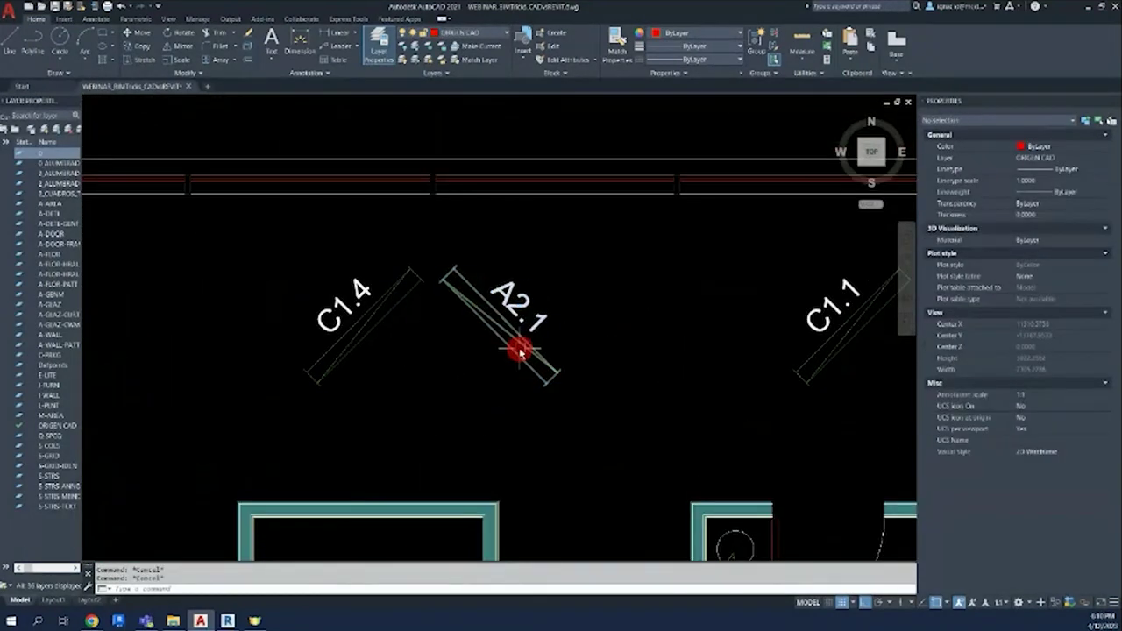
pyautogui.press('Escape')
pyautogui.click(517, 350)
pyautogui.moveTo(540, 364); pyautogui.dragTo(535, 374, button='middle')
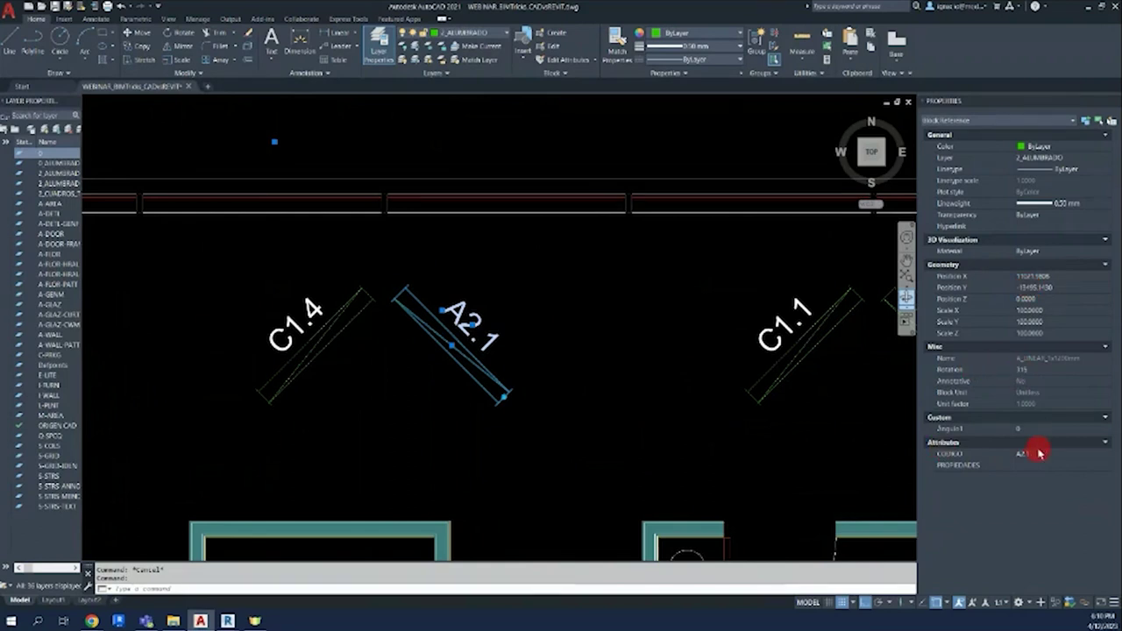
# - Pan the plan to show more rooms and put the cursor in the command line
pyautogui.scroll(-1, 408, 370)
pyautogui.scroll(-3, 443, 395)
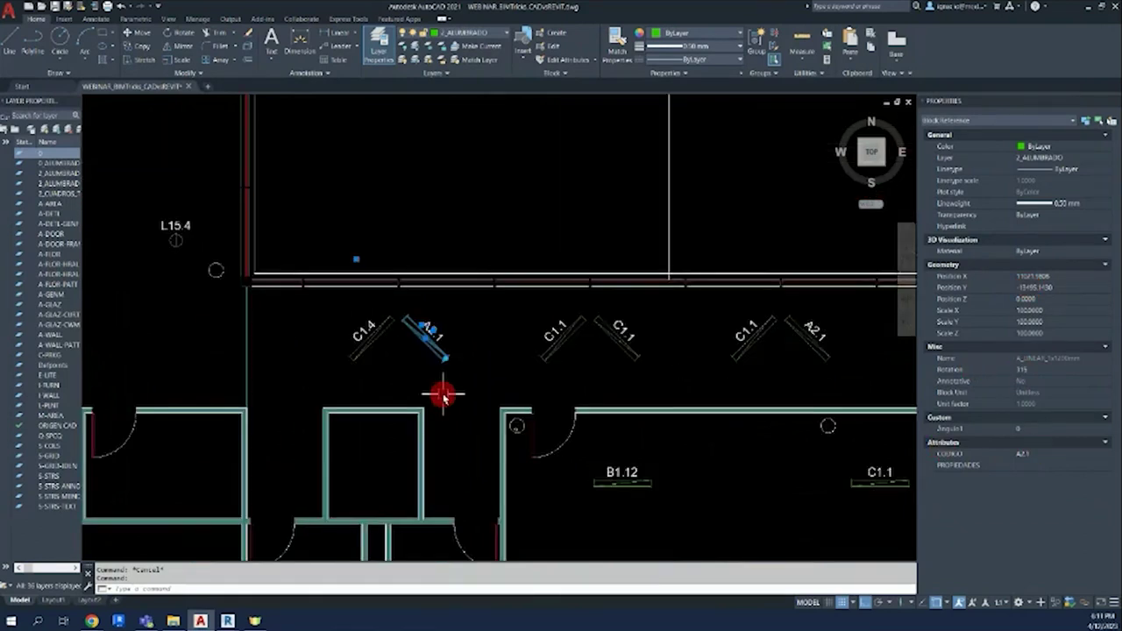
pyautogui.moveTo(443, 395); pyautogui.dragTo(416, 298, button='middle')
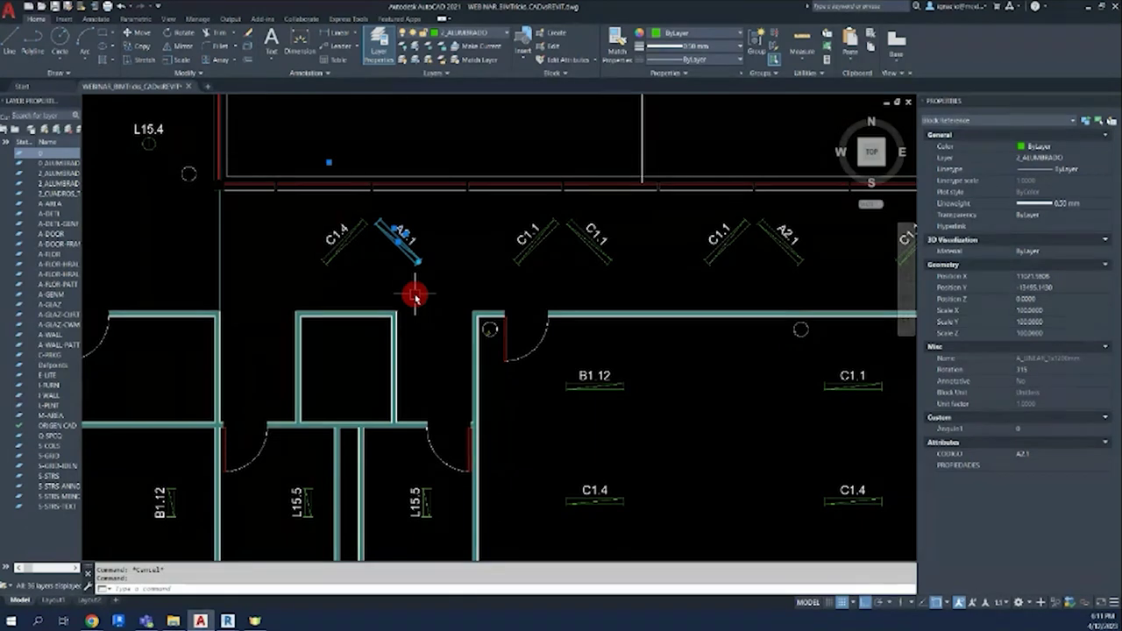
pyautogui.click(182, 254)
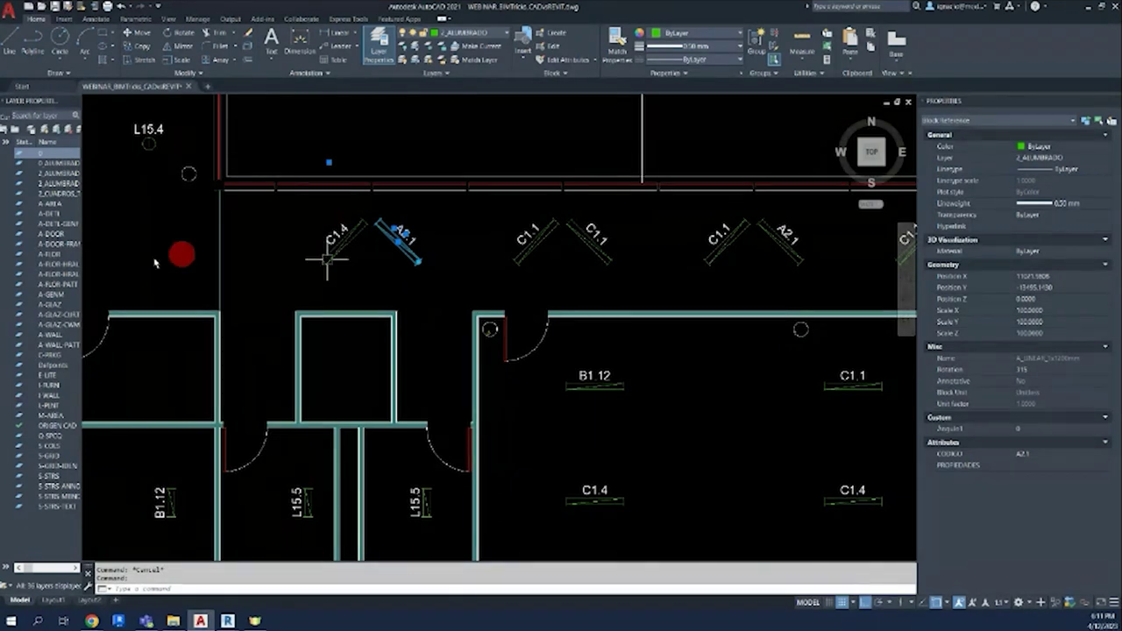
pyautogui.click(168, 589)
pyautogui.write('DATA')
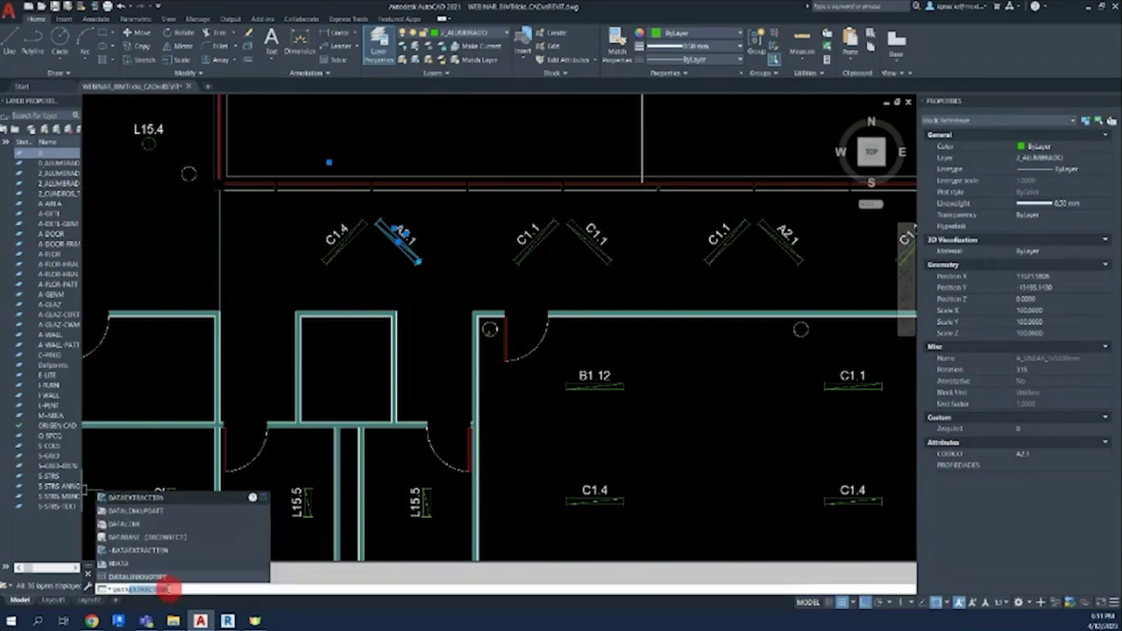
# - Start a new data extraction with EXTR, save it as DATA on the Desktop, and use the current drawing as source
pyautogui.write('extr')
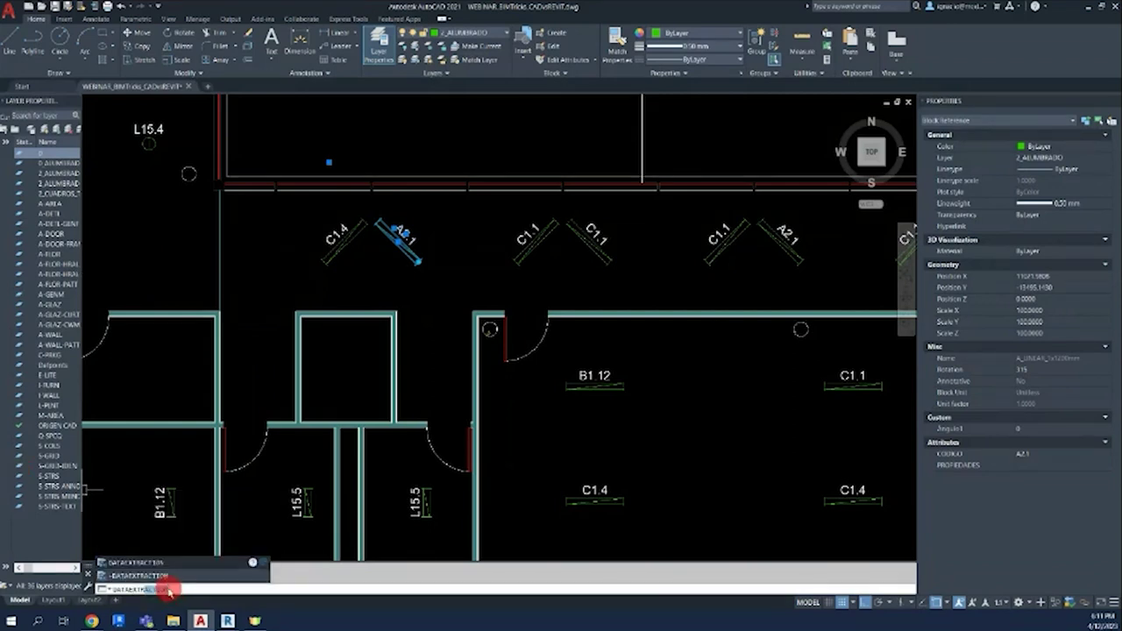
pyautogui.click(151, 562)
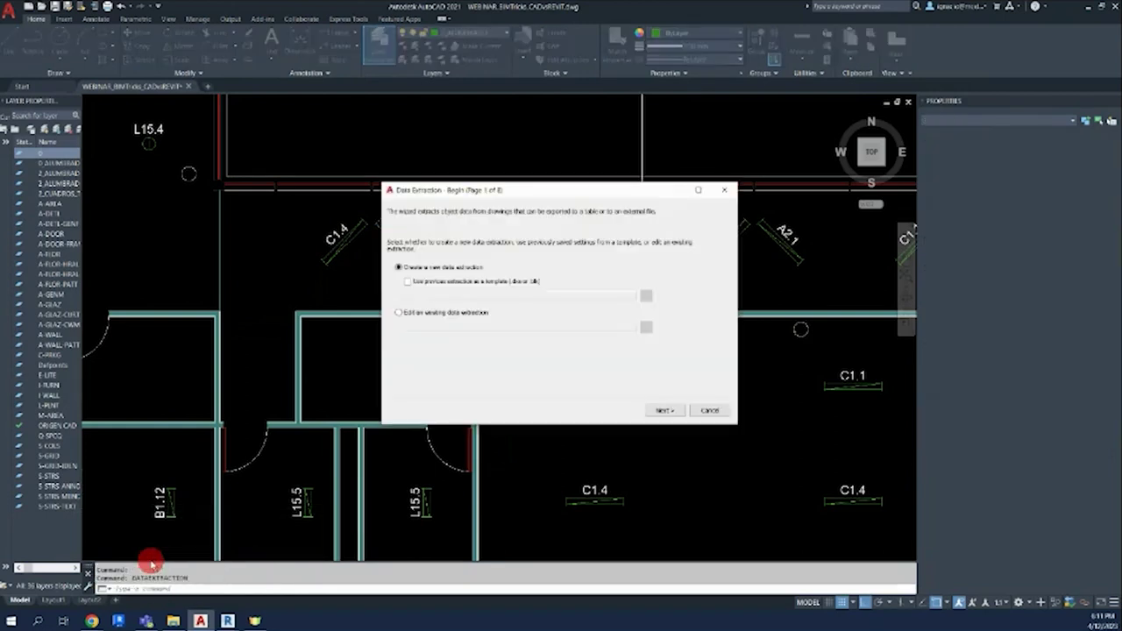
pyautogui.moveTo(501, 194); pyautogui.dragTo(459, 188)
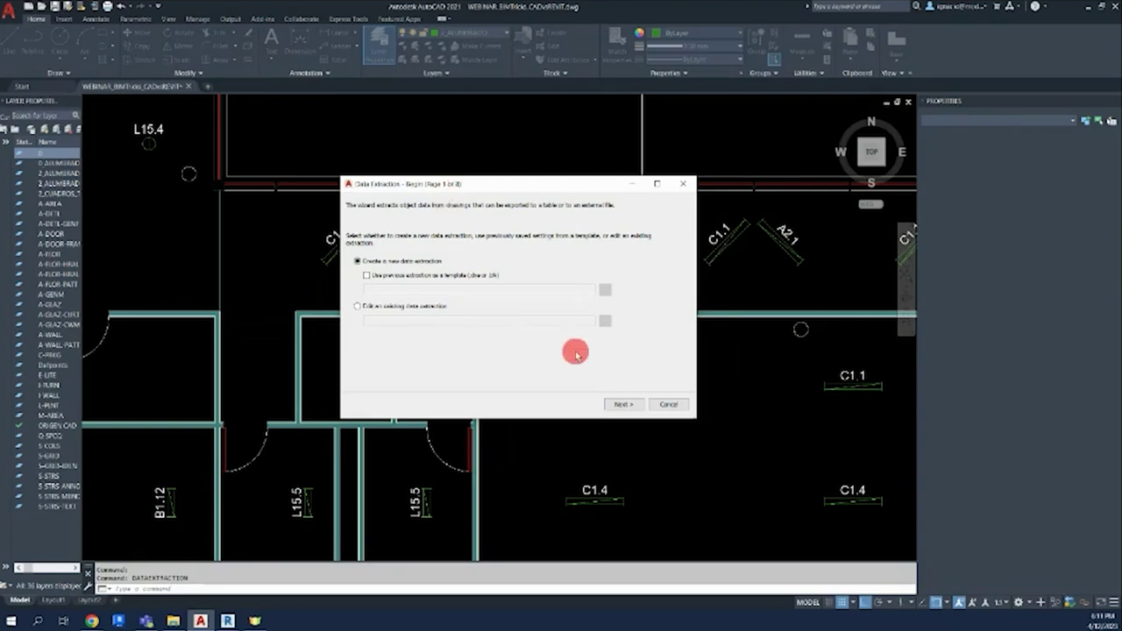
pyautogui.click(619, 404)
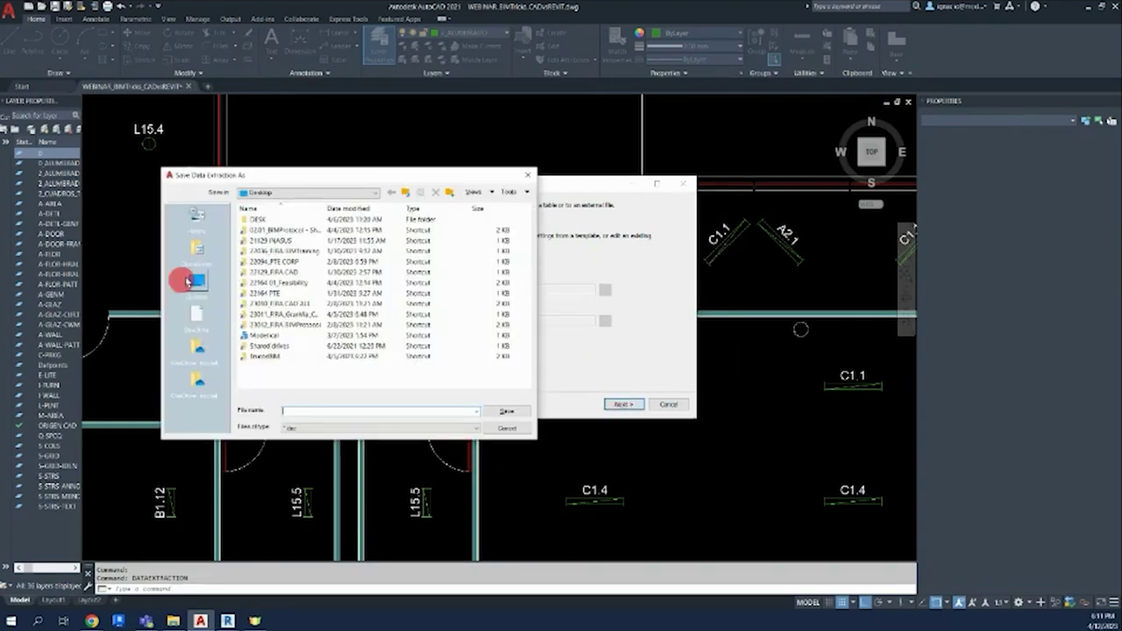
pyautogui.click(199, 283)
pyautogui.click(334, 411)
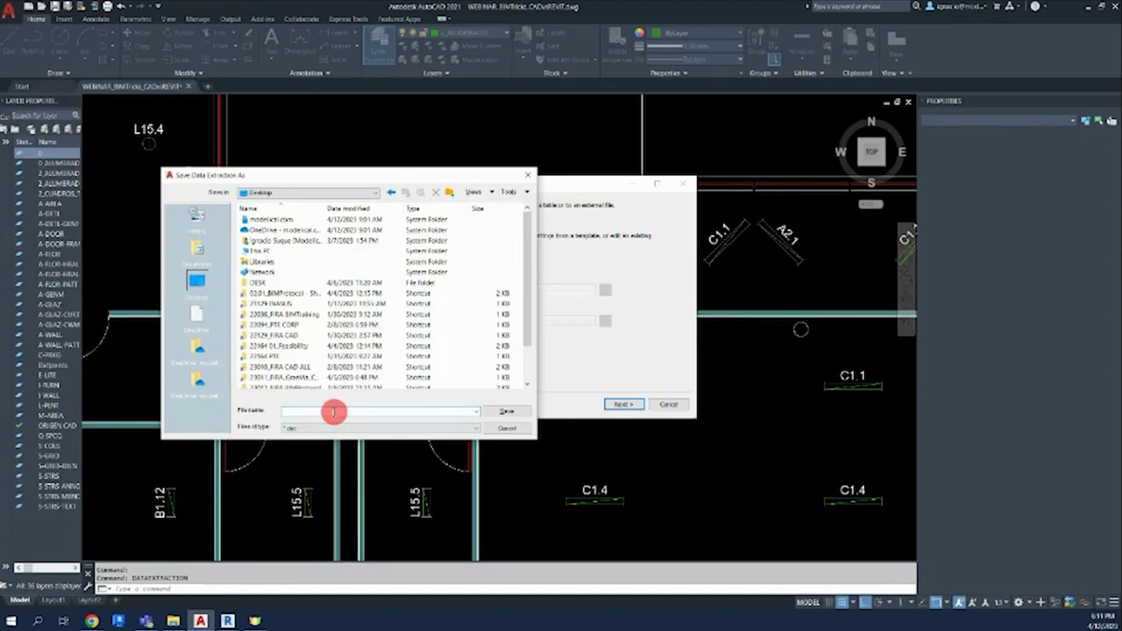
pyautogui.write('DATA')
pyautogui.click(505, 412)
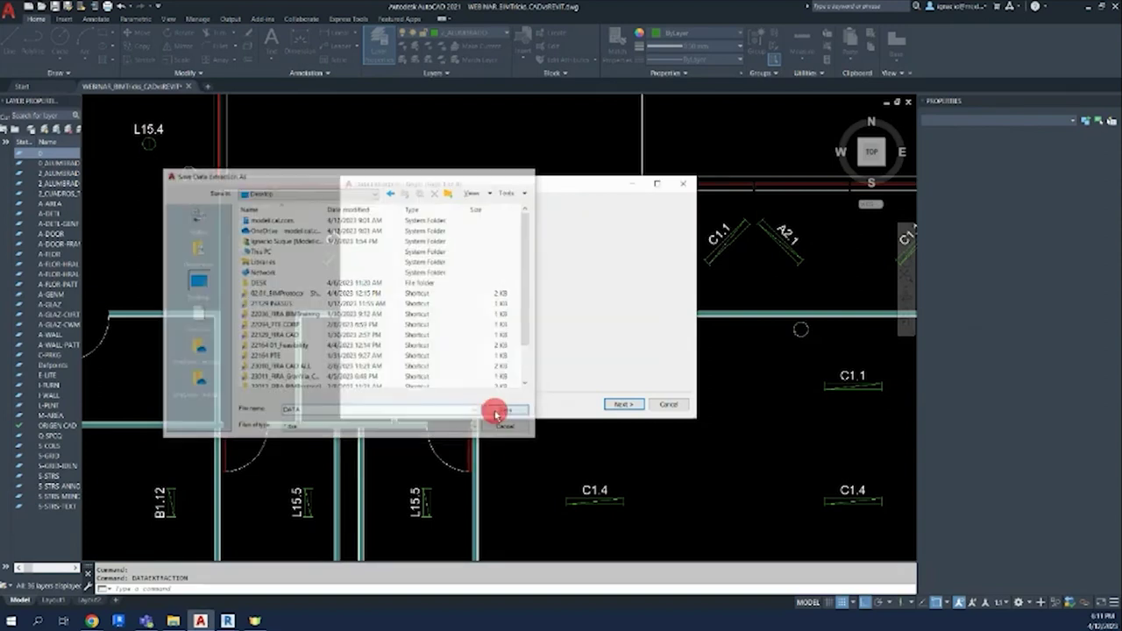
pyautogui.click(621, 406)
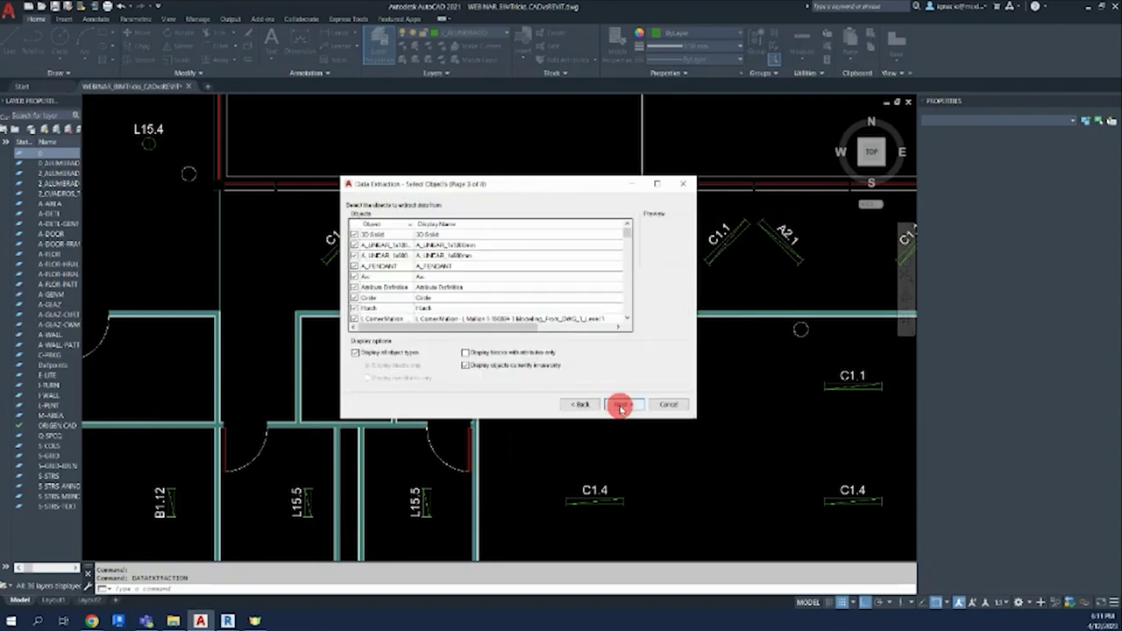
# - Show only blocks with attributes, leaving A_LINEAR_1x1200mm, A_LINEAR_1x600mm and A_PENDANT selected
pyautogui.moveTo(696, 419); pyautogui.dragTo(746, 521)
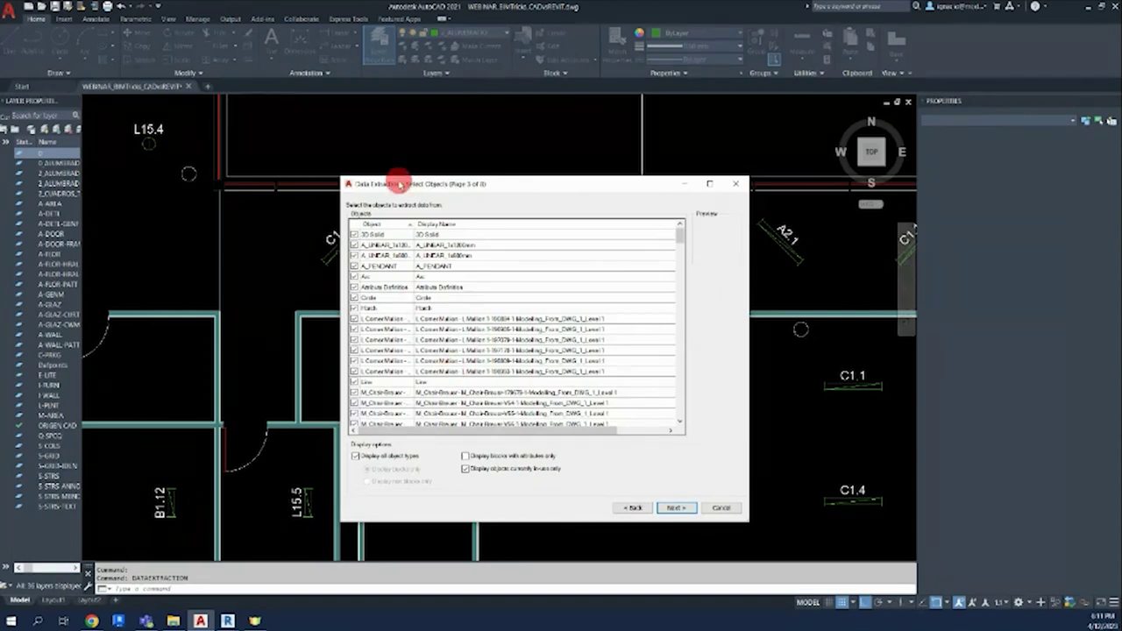
pyautogui.moveTo(399, 183); pyautogui.dragTo(325, 132)
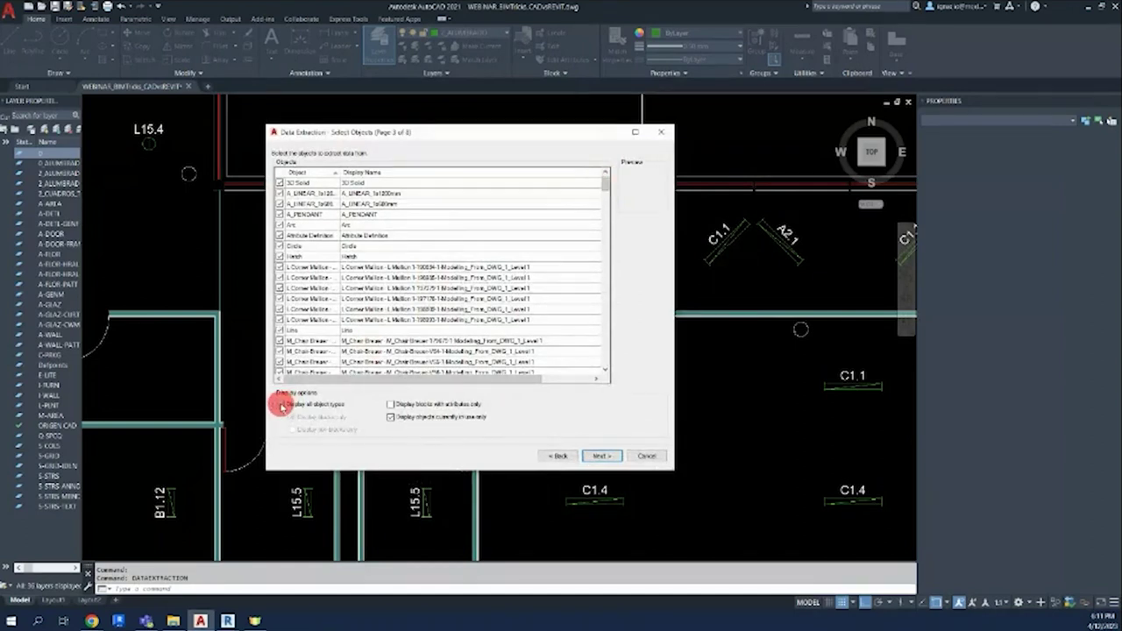
pyautogui.click(282, 406)
pyautogui.click(391, 418)
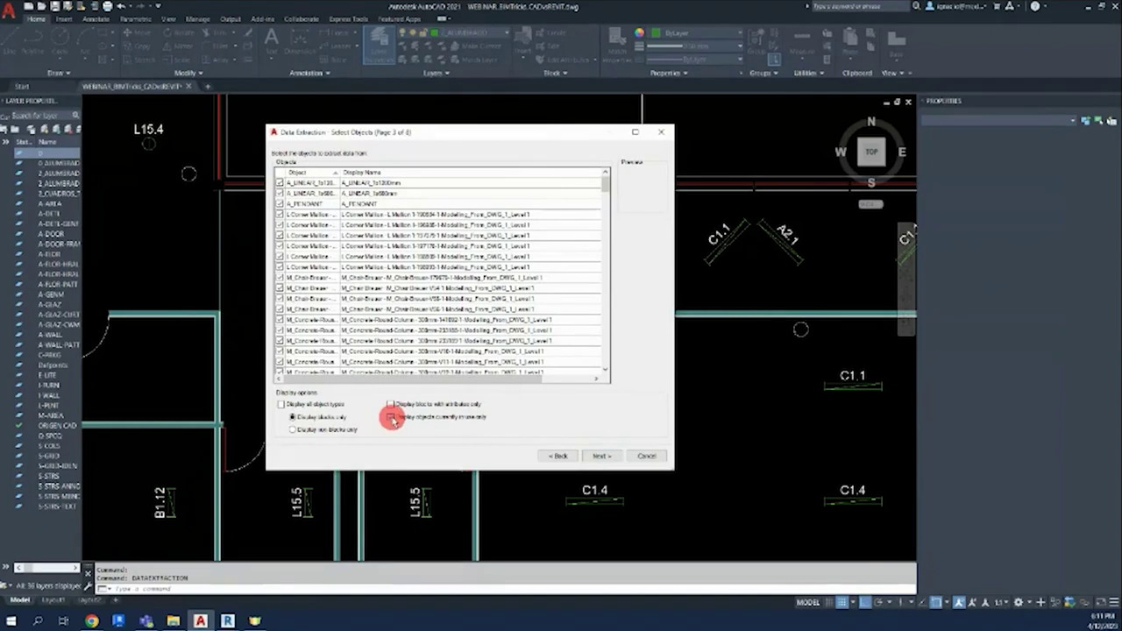
pyautogui.click(391, 405)
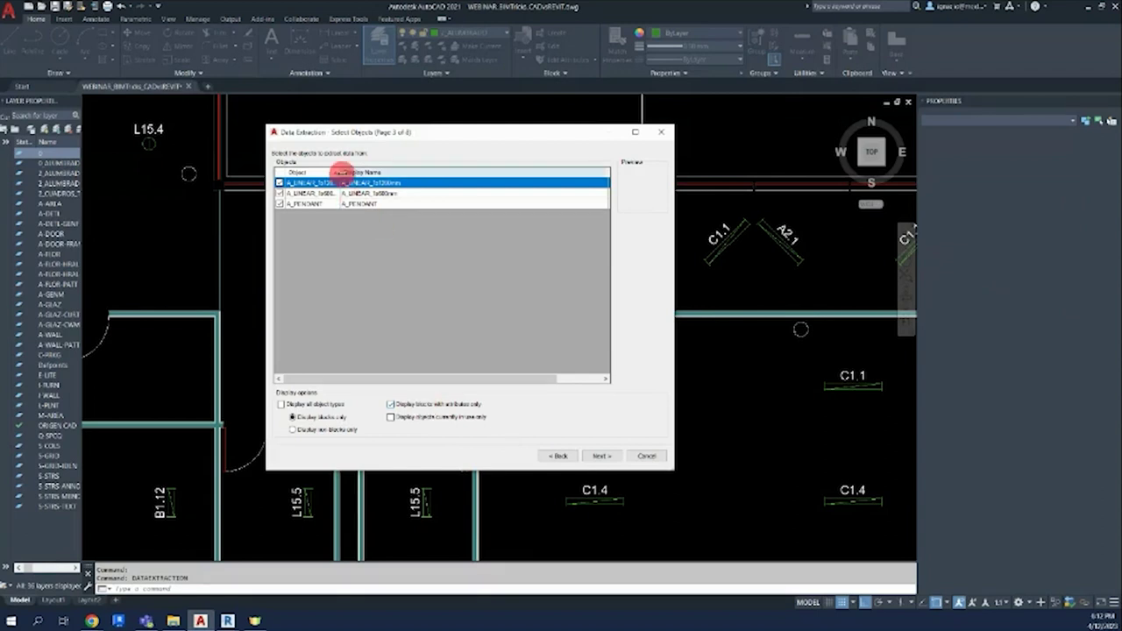
pyautogui.moveTo(341, 172); pyautogui.dragTo(366, 171)
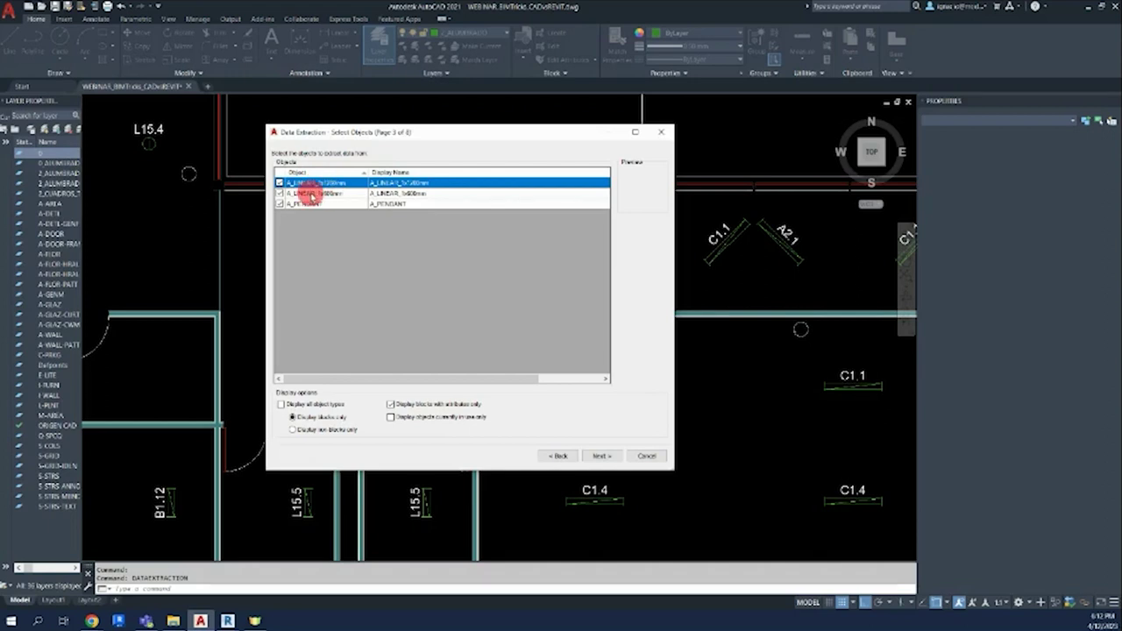
pyautogui.click(315, 193)
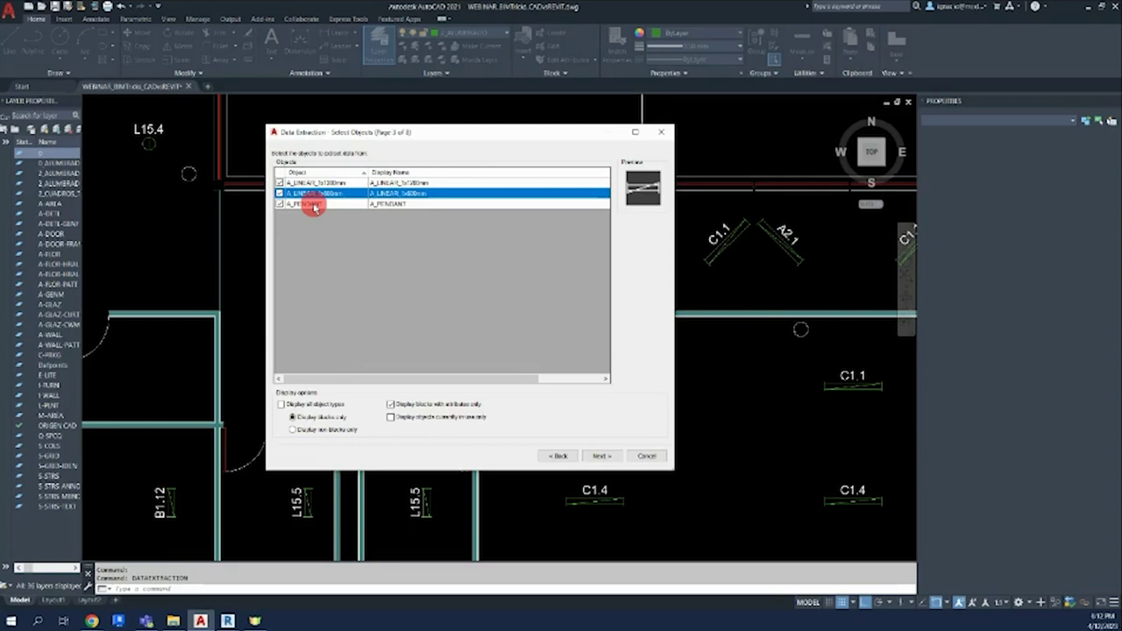
pyautogui.click(603, 457)
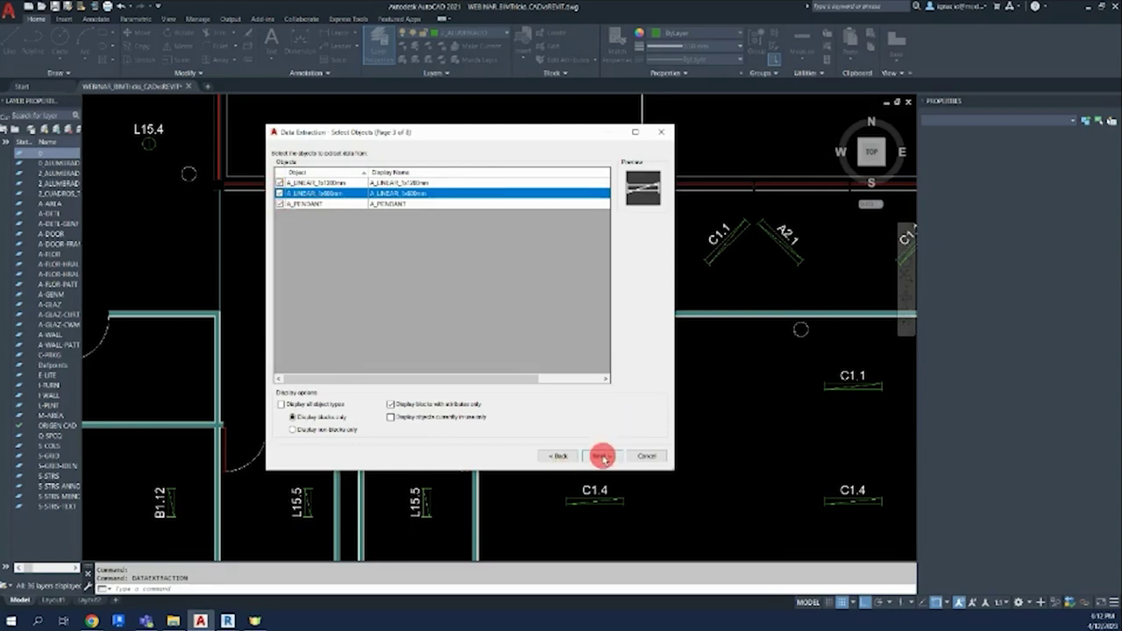
# - Select every block property from Angle1 down and uncheck them all
pyautogui.click(603, 457)
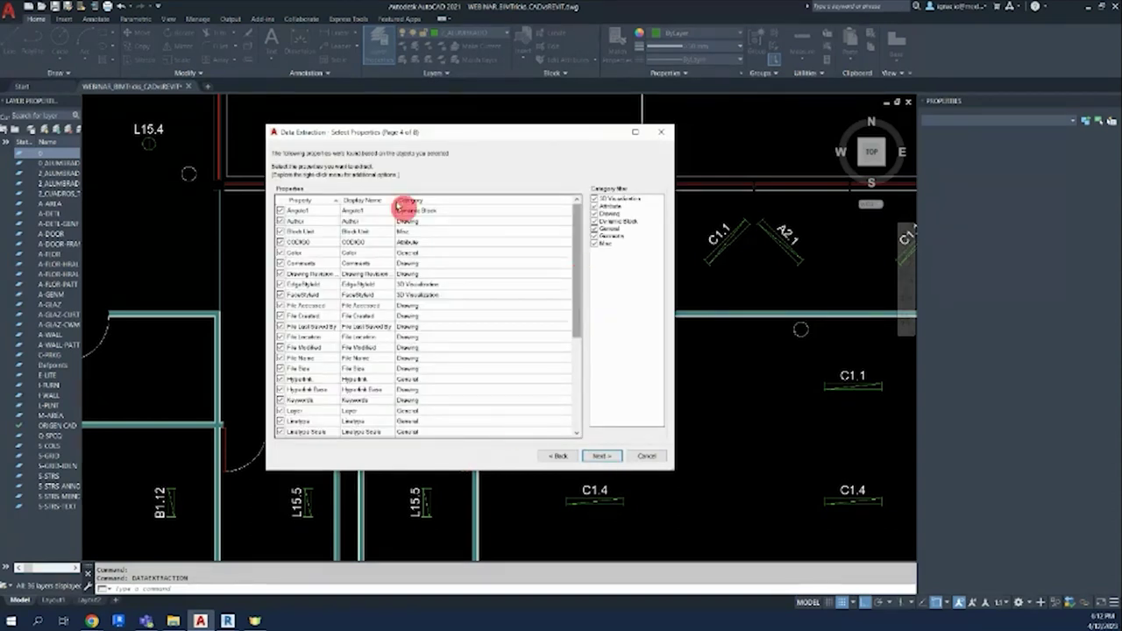
pyautogui.click(291, 211)
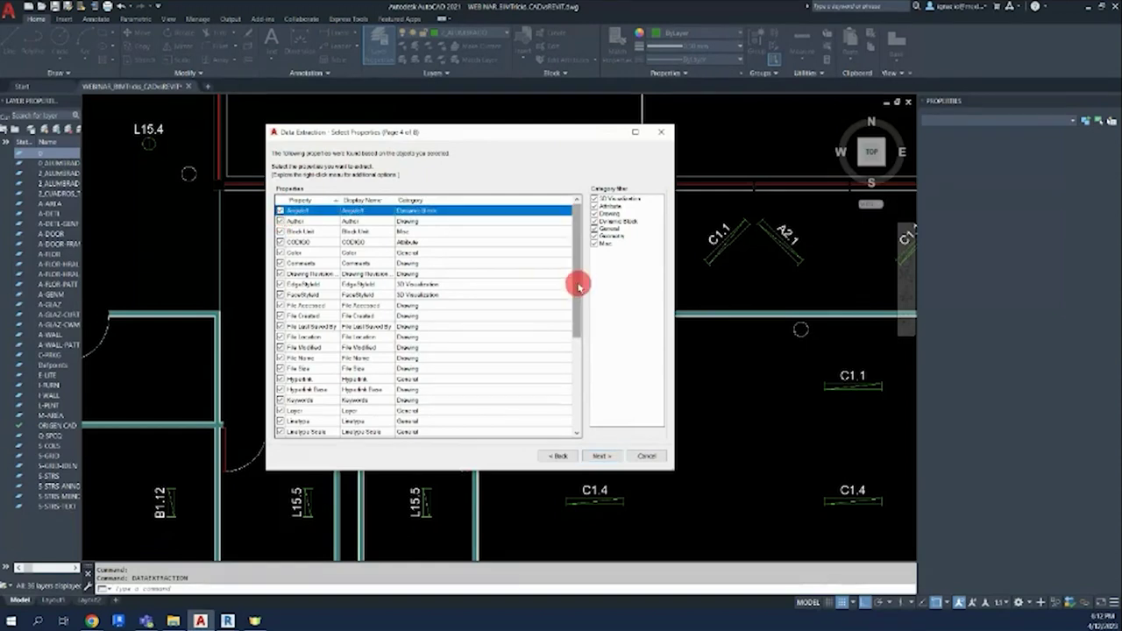
pyautogui.moveTo(571, 287); pyautogui.dragTo(578, 421)
pyautogui.keyDown('shift'); pyautogui.click(298, 433); pyautogui.keyUp('shift')
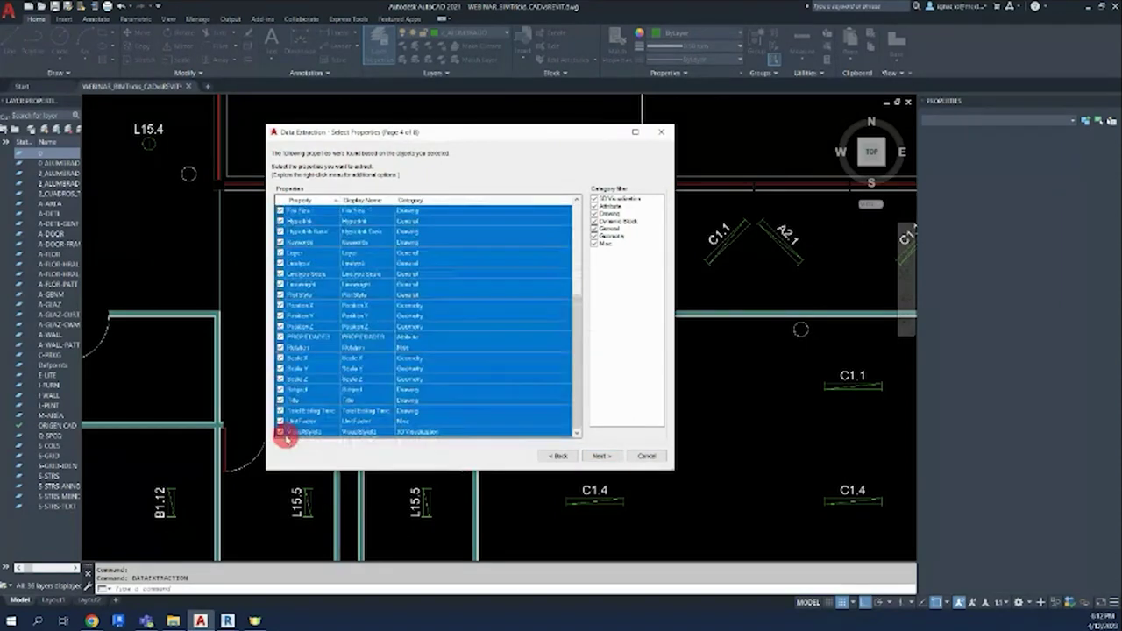
pyautogui.click(281, 431)
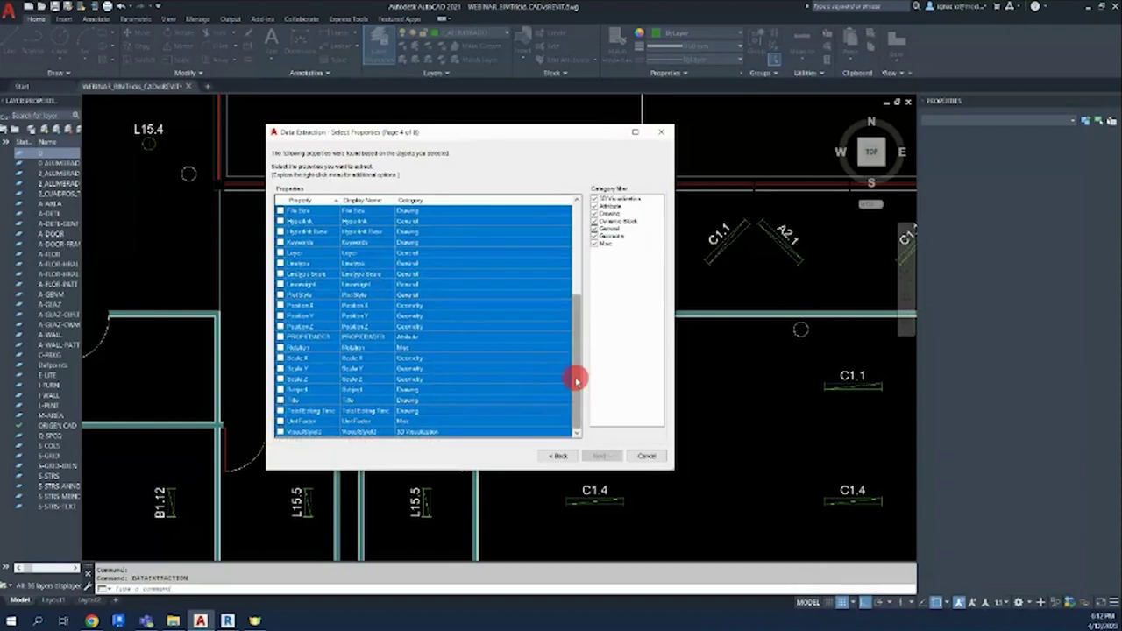
pyautogui.moveTo(576, 376); pyautogui.dragTo(570, 225)
# - Check only CODIGO, Position X, Position Y and Rotation, then continue to the table preview
pyautogui.click(300, 243)
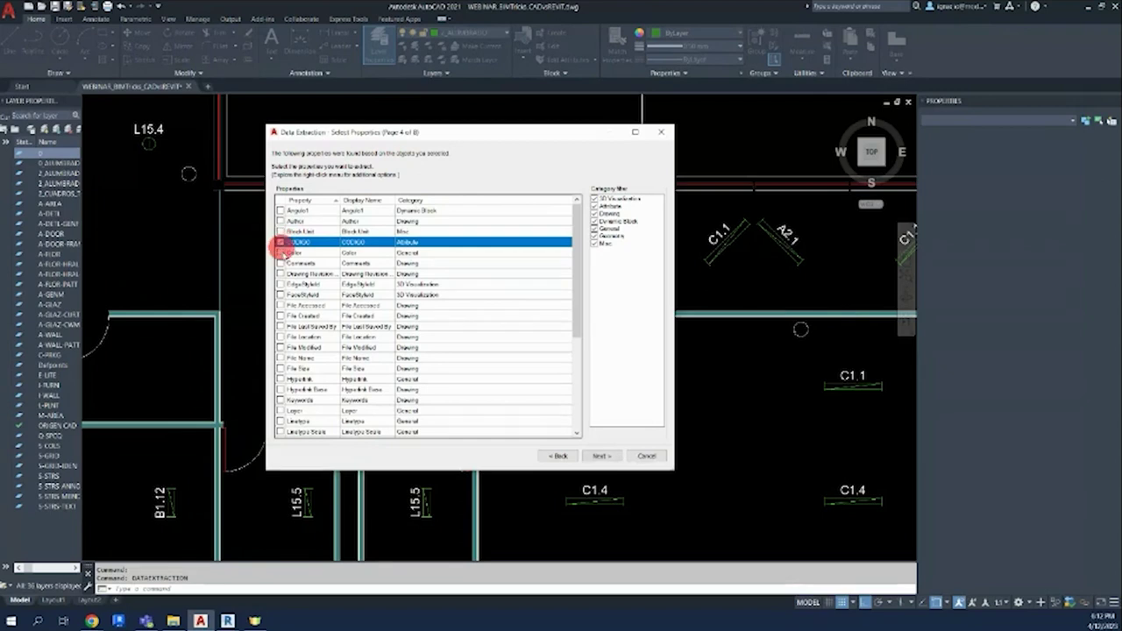
pyautogui.scroll(-3, 282, 308)
pyautogui.scroll(-2, 283, 306)
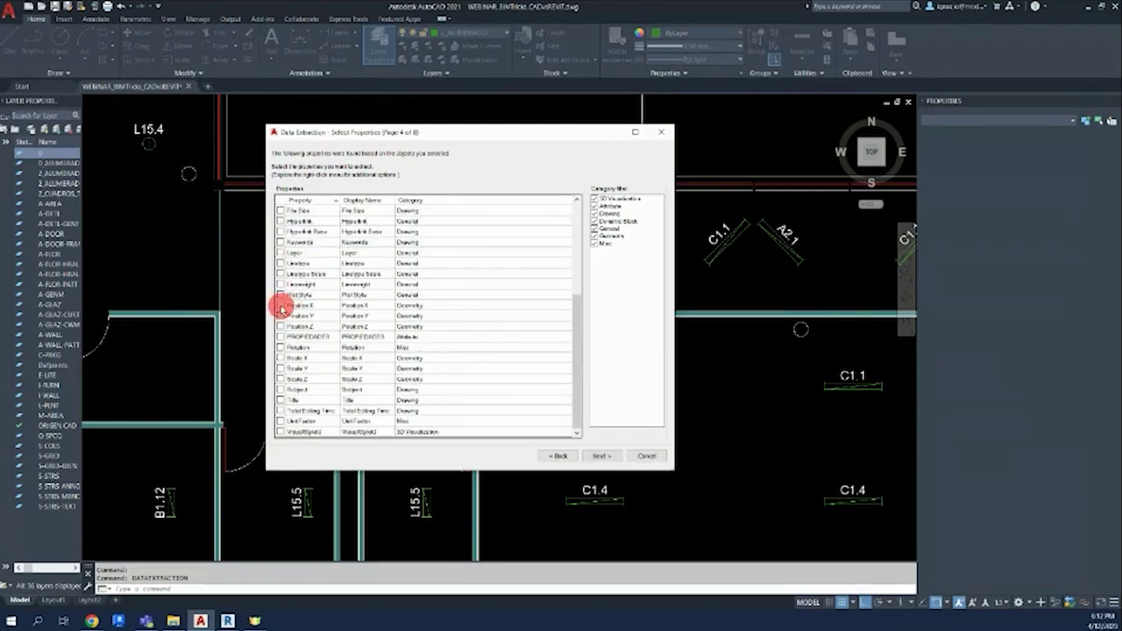
pyautogui.click(281, 305)
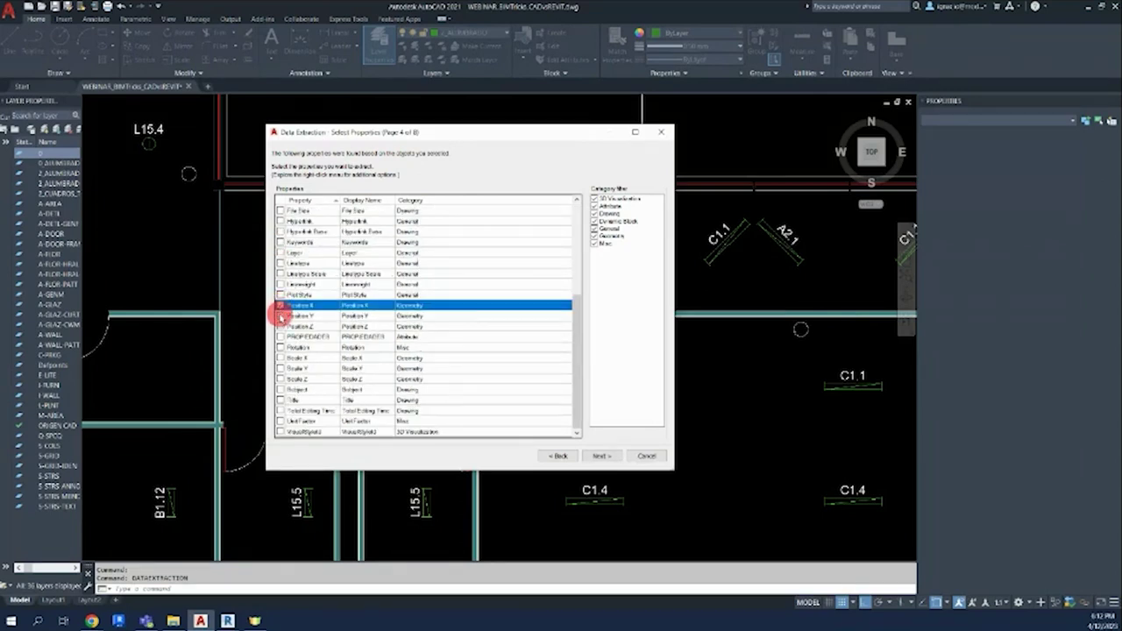
pyautogui.click(280, 316)
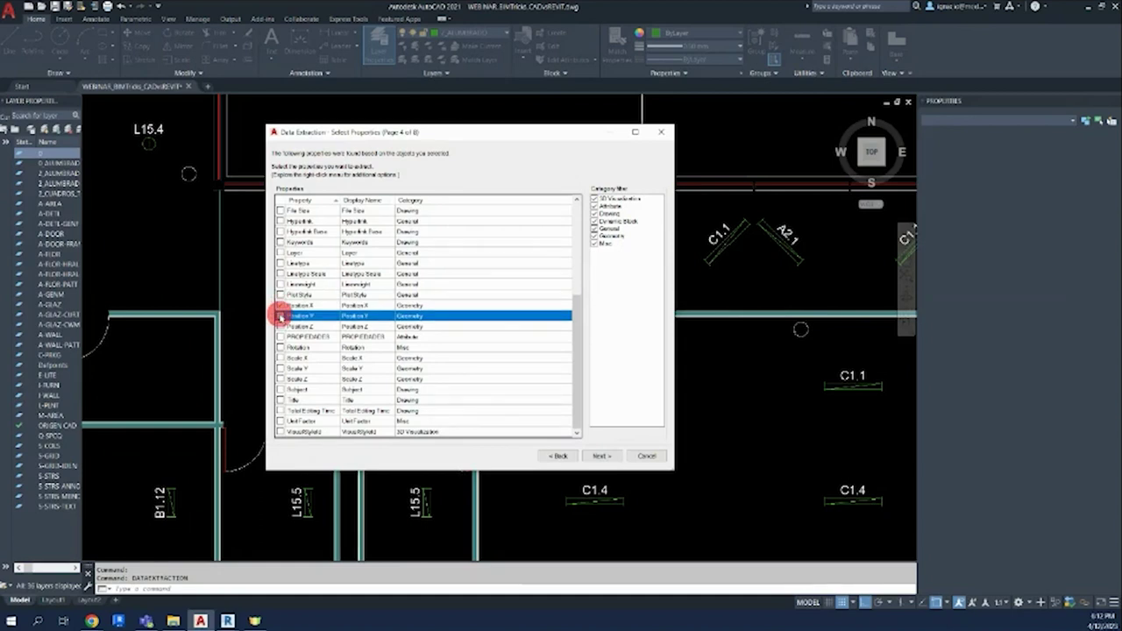
pyautogui.click(281, 347)
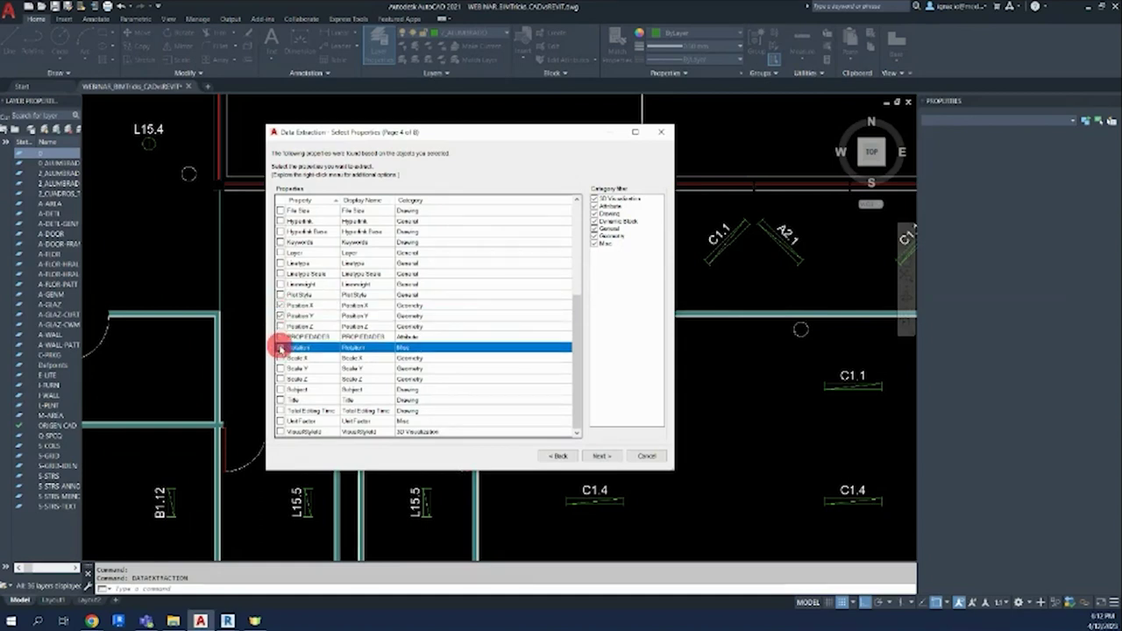
pyautogui.click(601, 456)
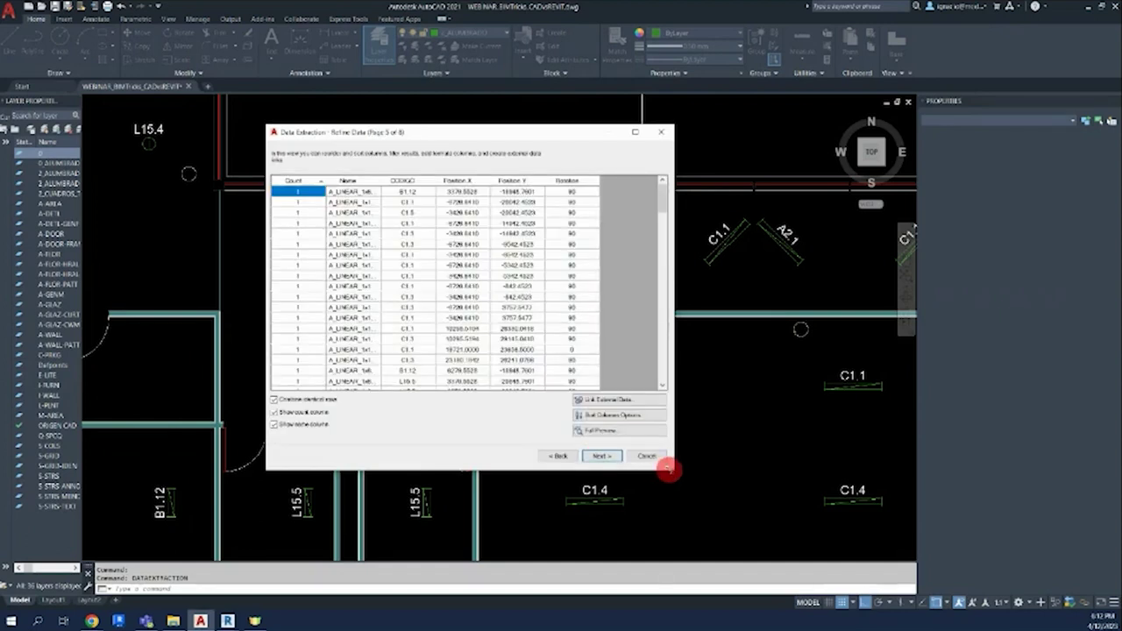
# - Output the extraction to WEBINAR_BIMTricks_CADvsREVIT.csv on the Desktop and finish the wizard
pyautogui.moveTo(668, 470); pyautogui.dragTo(683, 529)
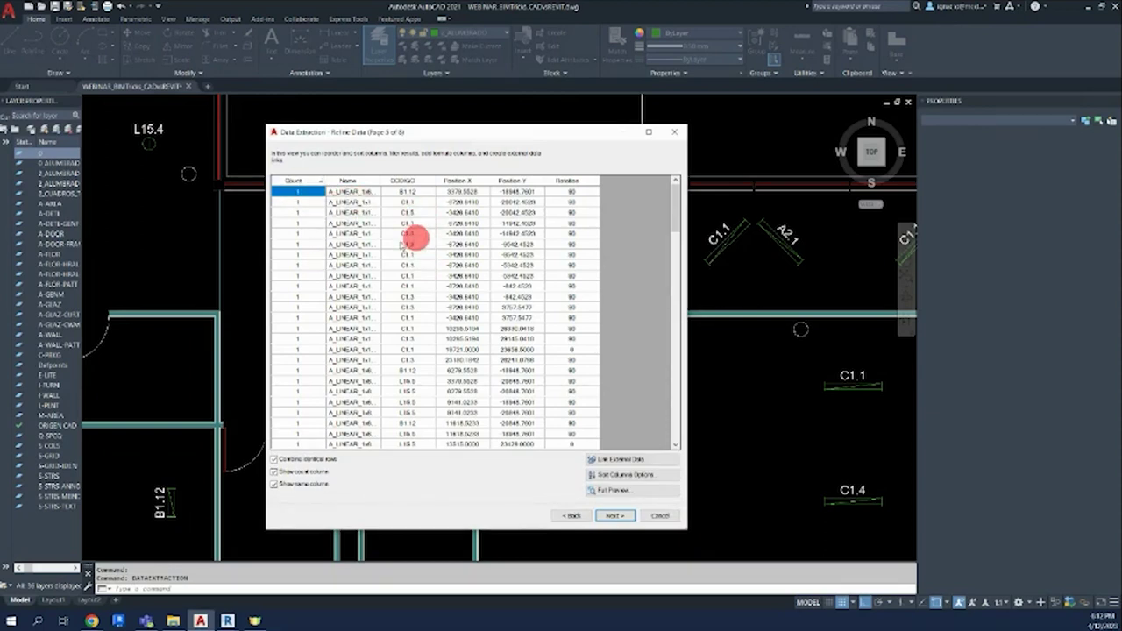
pyautogui.click(617, 516)
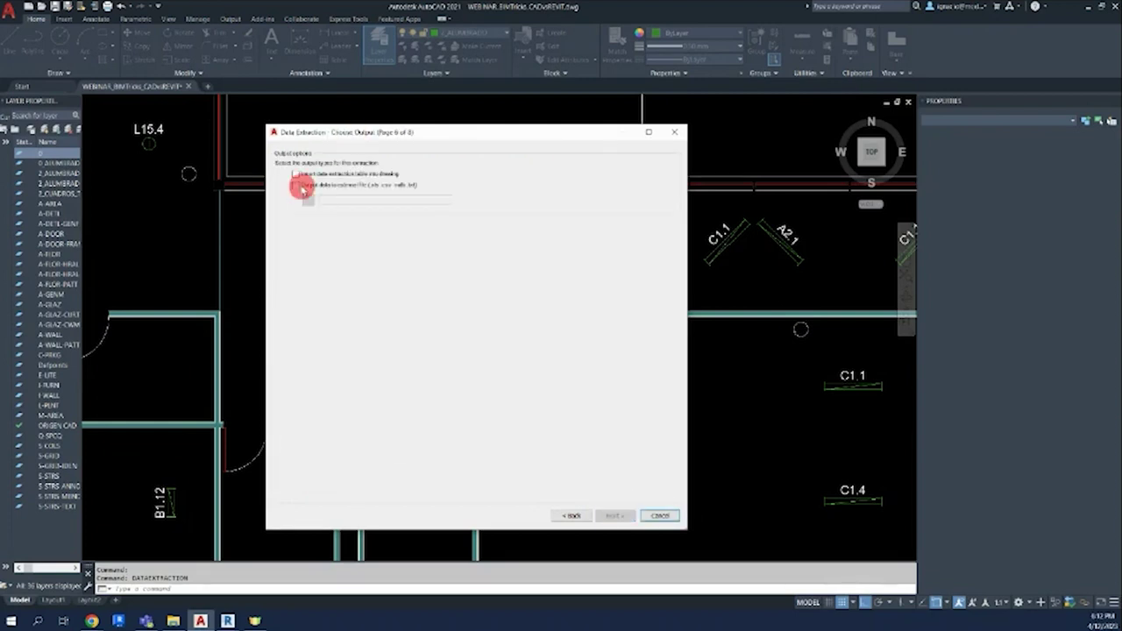
pyautogui.click(296, 185)
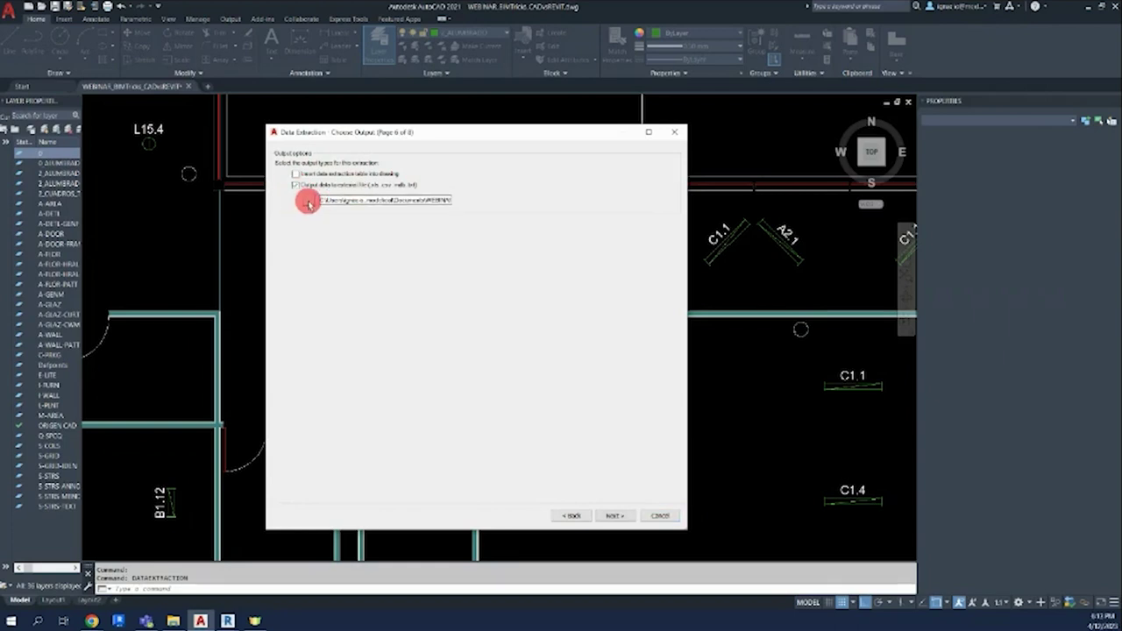
pyautogui.click(309, 200)
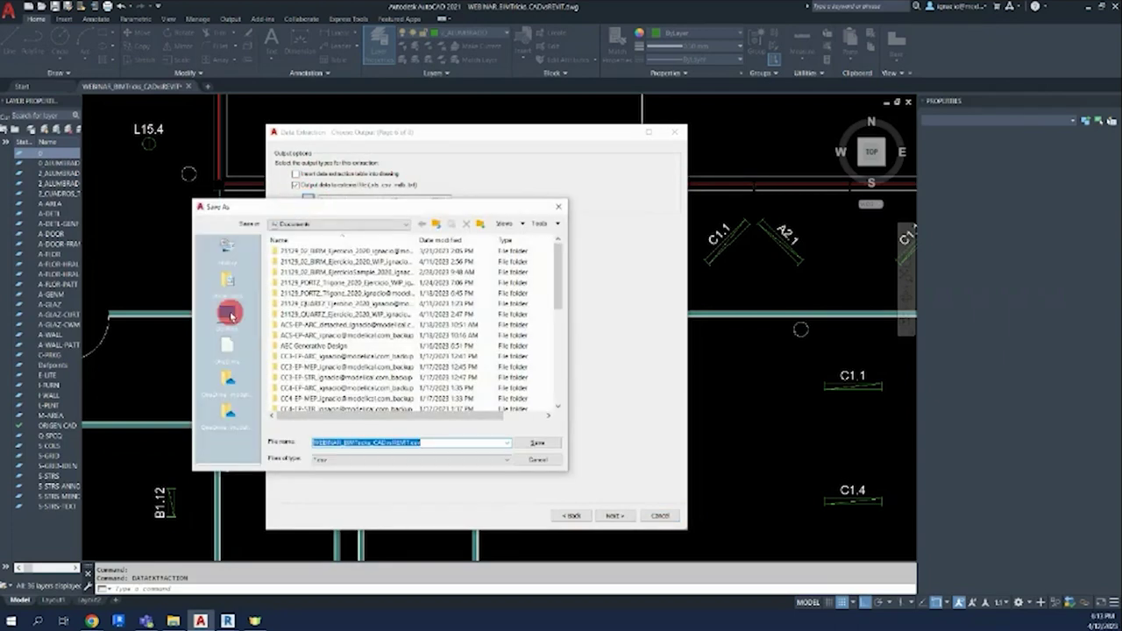
pyautogui.click(230, 314)
pyautogui.click(532, 444)
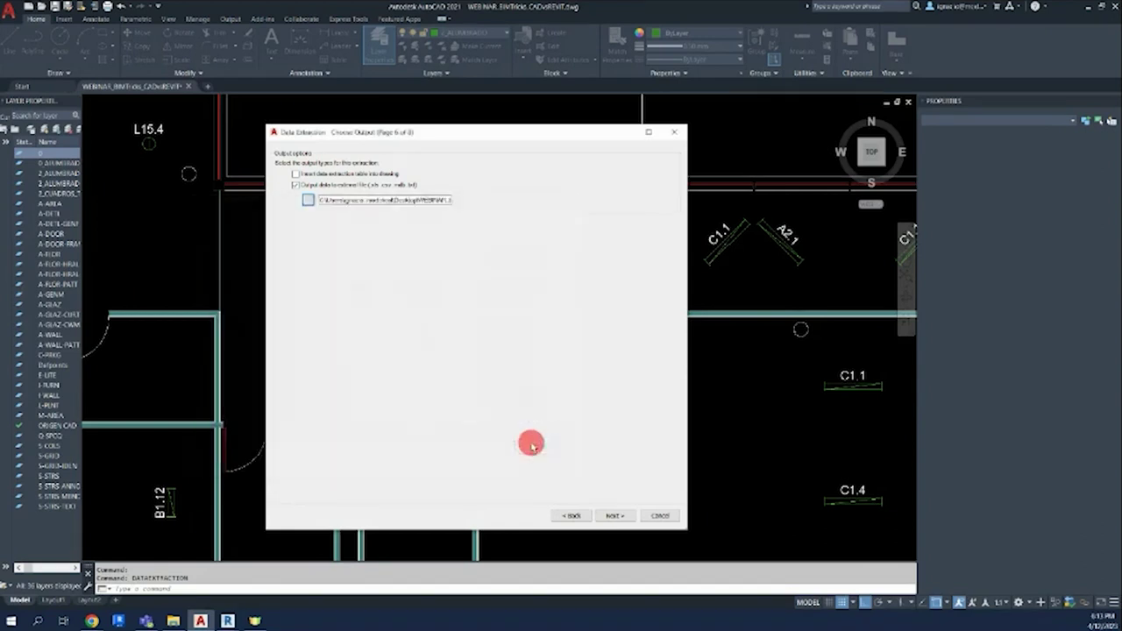
pyautogui.click(614, 516)
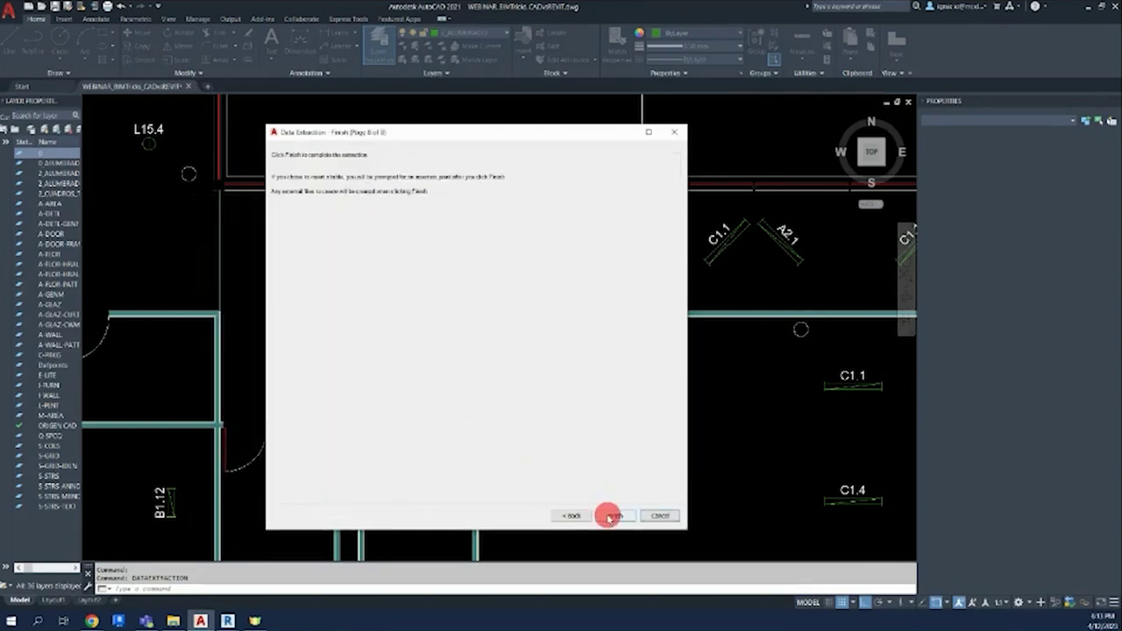
pyautogui.click(614, 517)
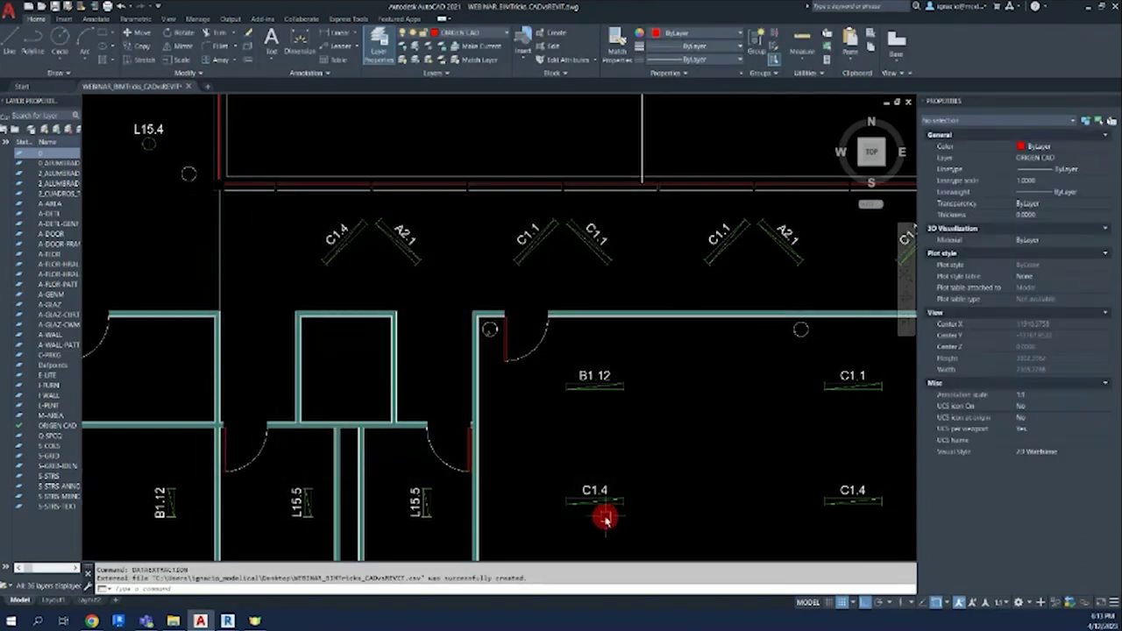
pyautogui.moveTo(91, 621)
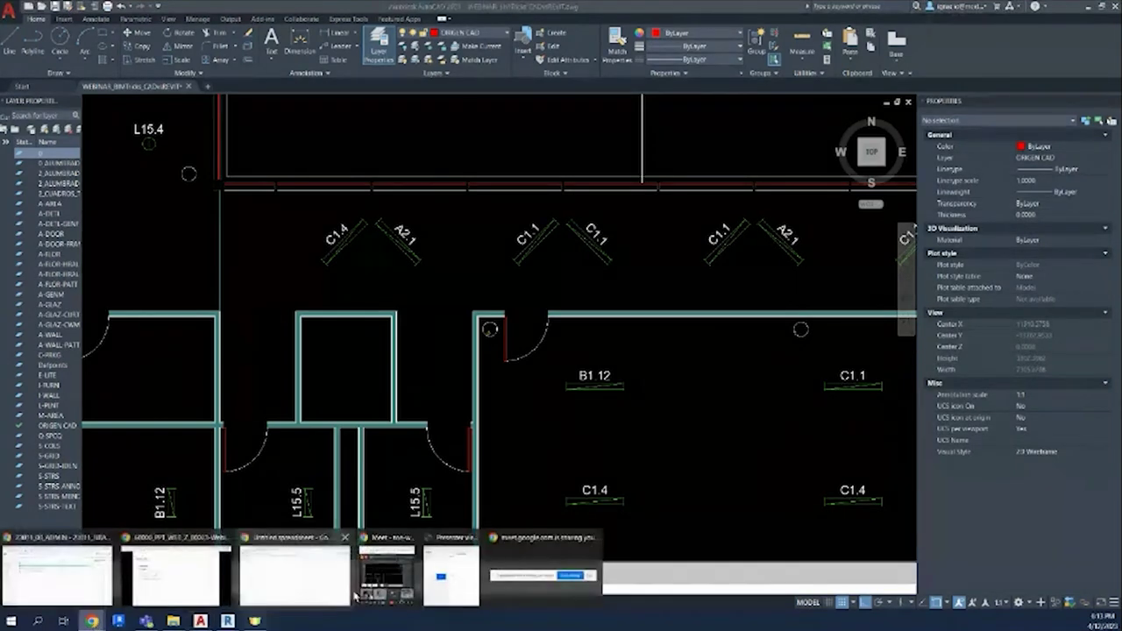
# - Upload WEBINAR_BIMTricks_CADvsREVIT.csv from the computer and import its data into the untitled Google Sheet
pyautogui.click(354, 594)
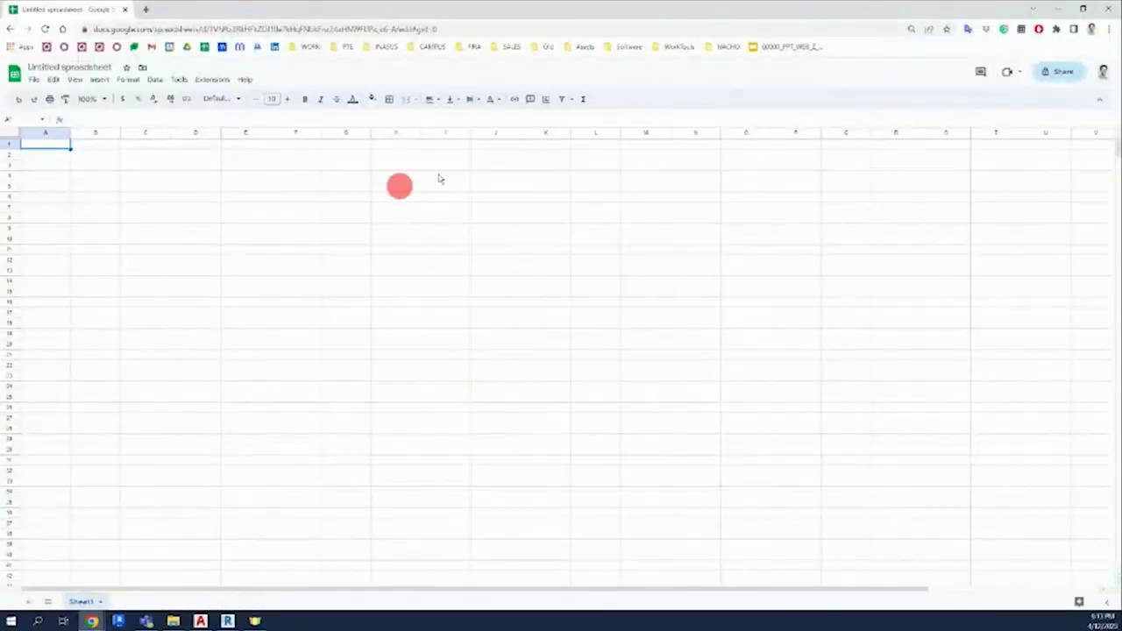
pyautogui.click(33, 79)
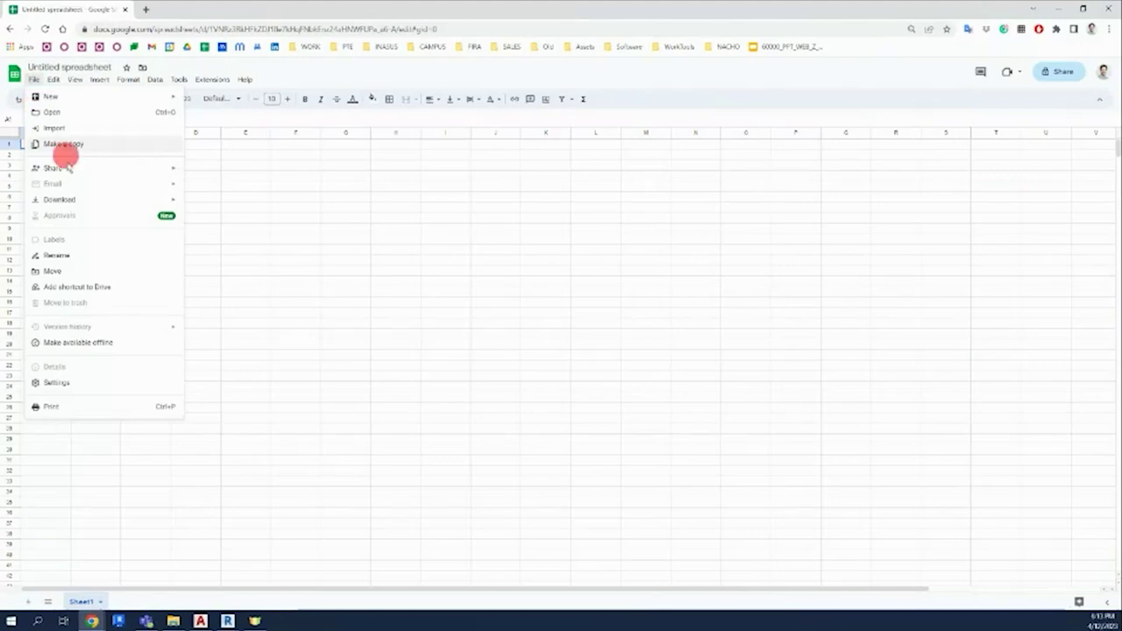
pyautogui.click(53, 128)
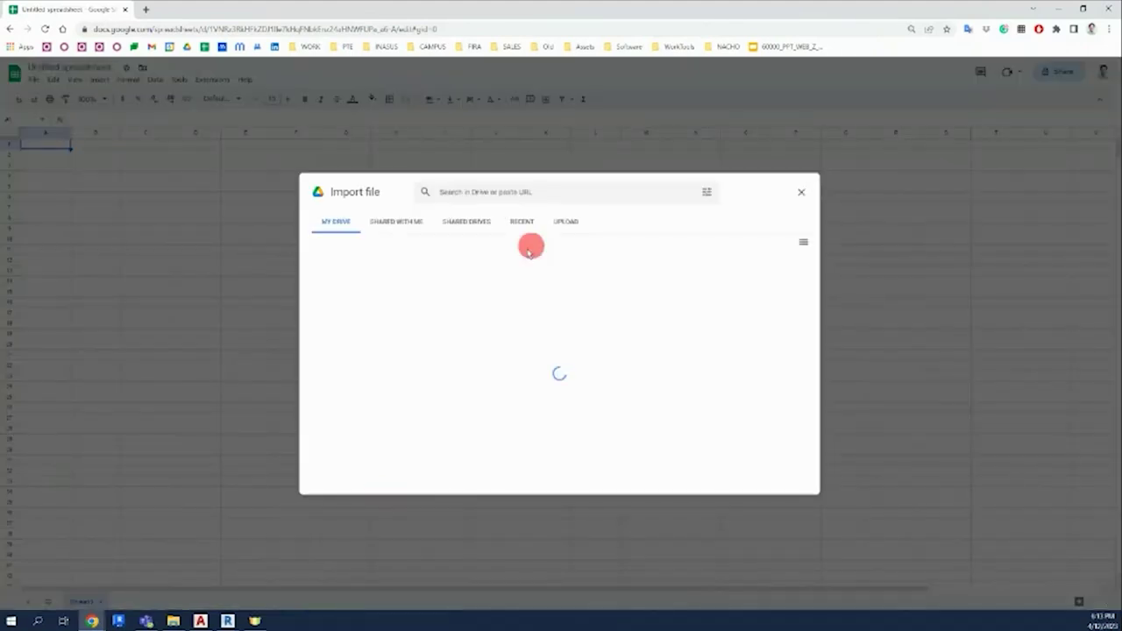
pyautogui.click(578, 223)
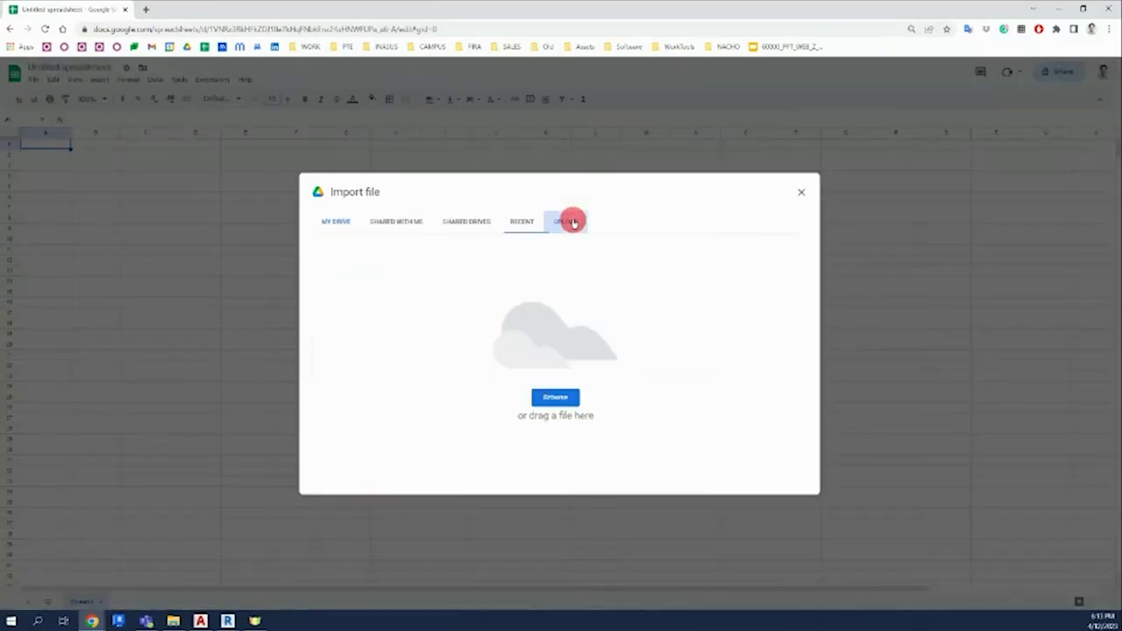
pyautogui.click(553, 400)
pyautogui.click(279, 80)
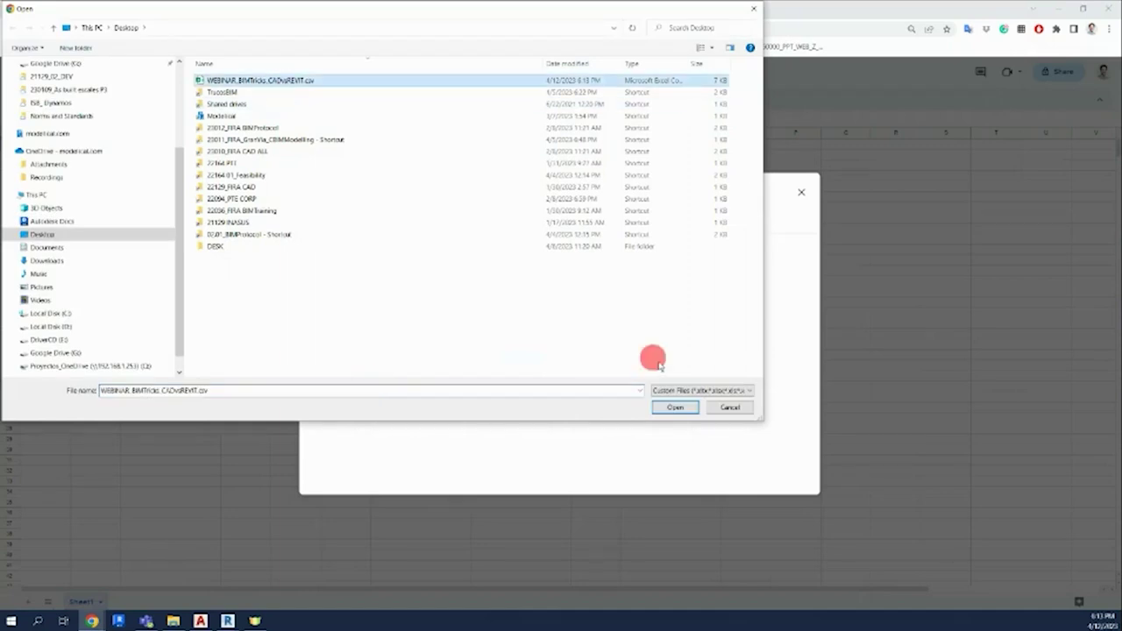
pyautogui.click(675, 407)
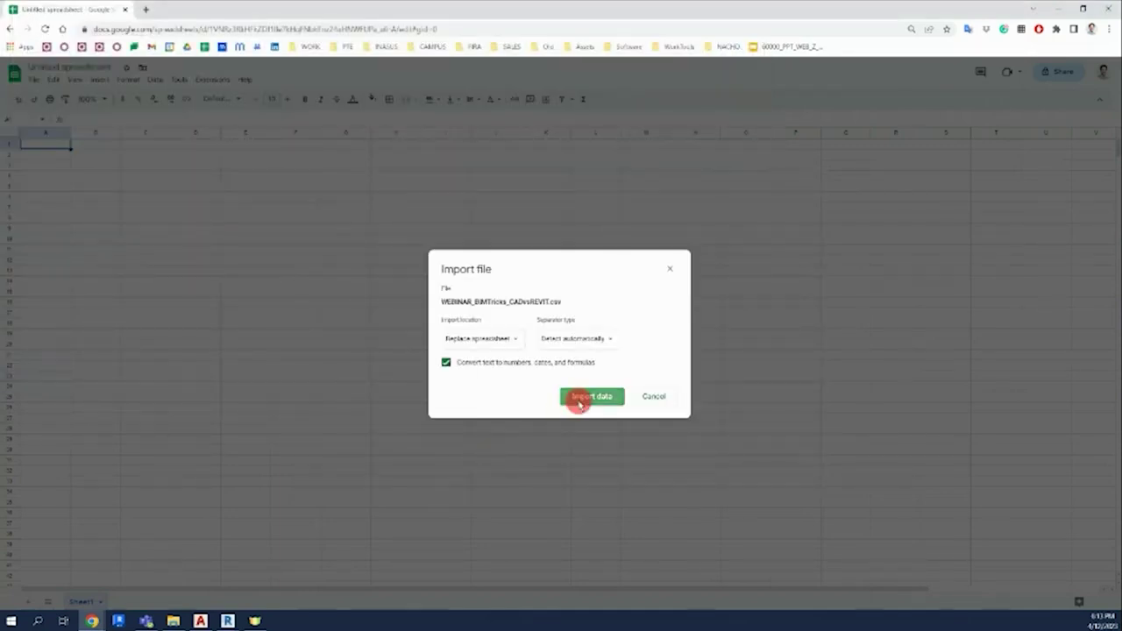
pyautogui.click(579, 402)
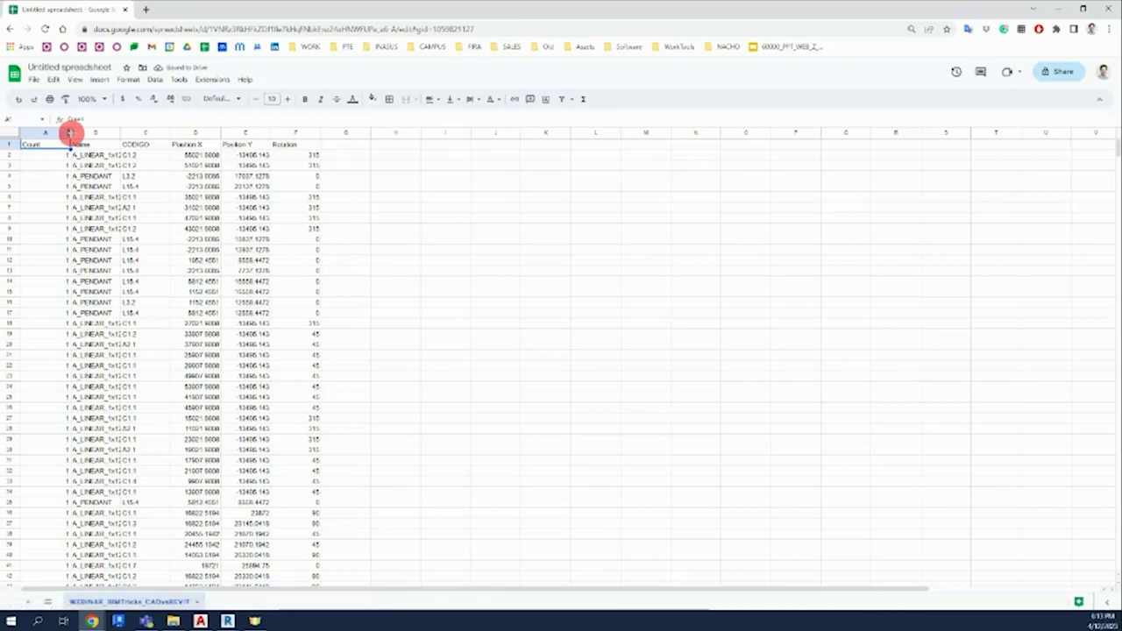
# - Widen columns B and C to read the fixture names and codes, then minimize the spreadsheet window
pyautogui.click(57, 166)
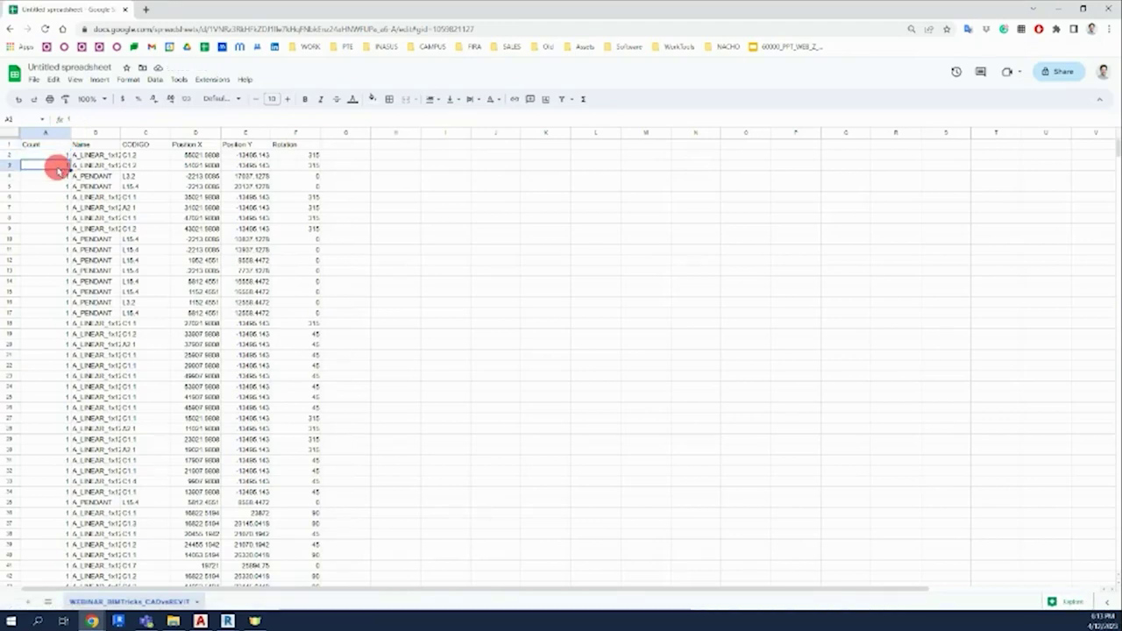
pyautogui.press('Up')
pyautogui.moveTo(169, 132); pyautogui.dragTo(185, 133)
pyautogui.click(106, 156)
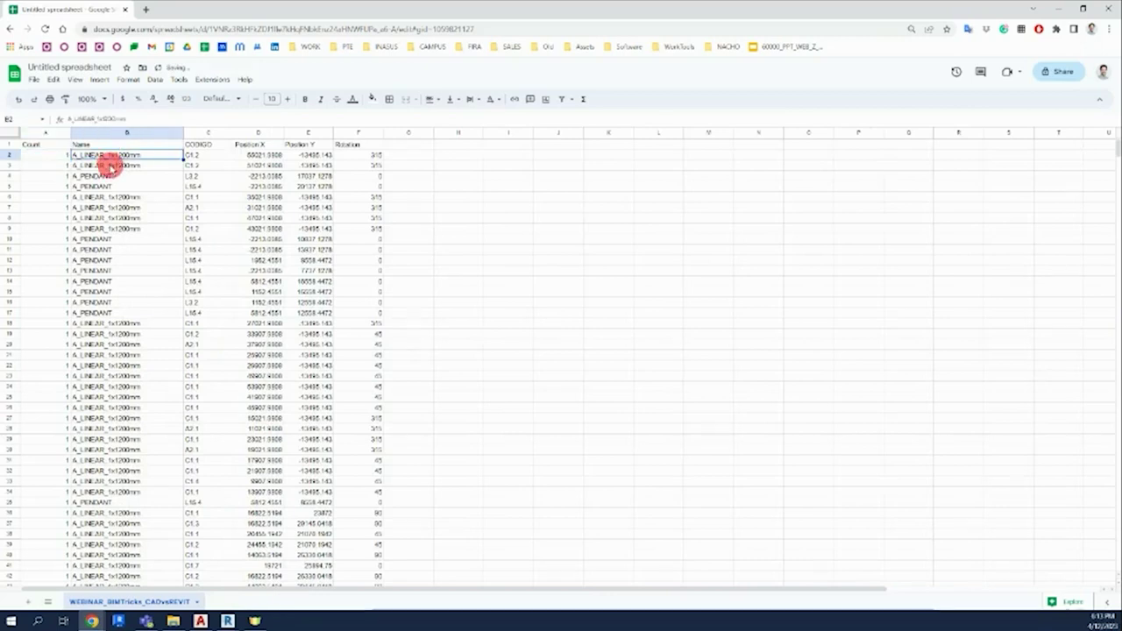
pyautogui.moveTo(112, 166); pyautogui.dragTo(131, 165)
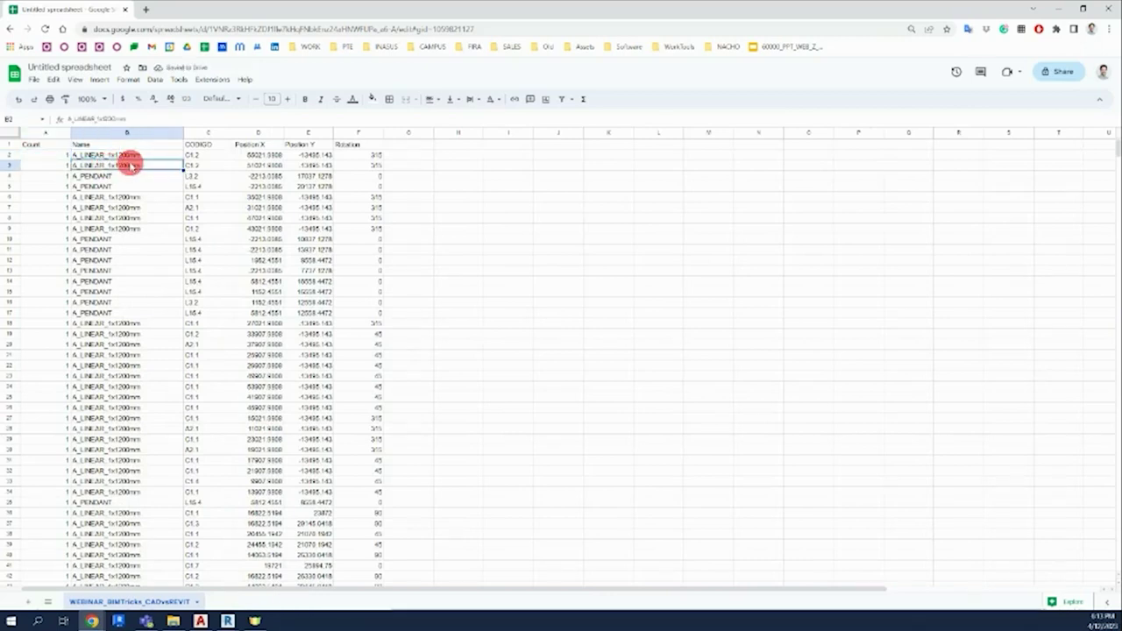
pyautogui.click(105, 176)
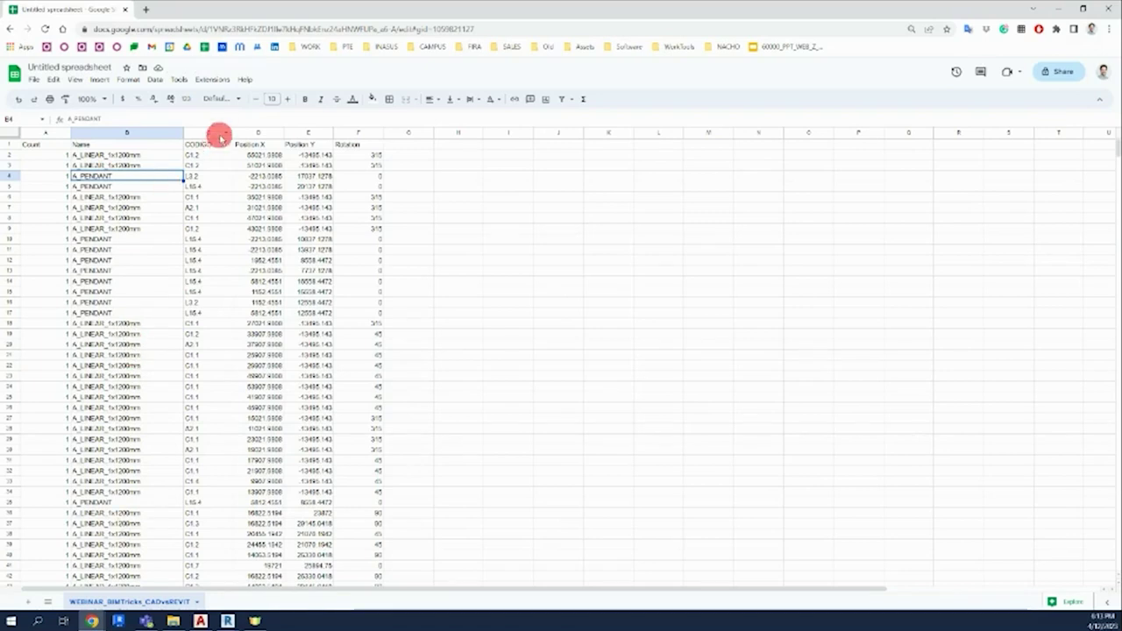
pyautogui.moveTo(233, 133); pyautogui.dragTo(244, 133)
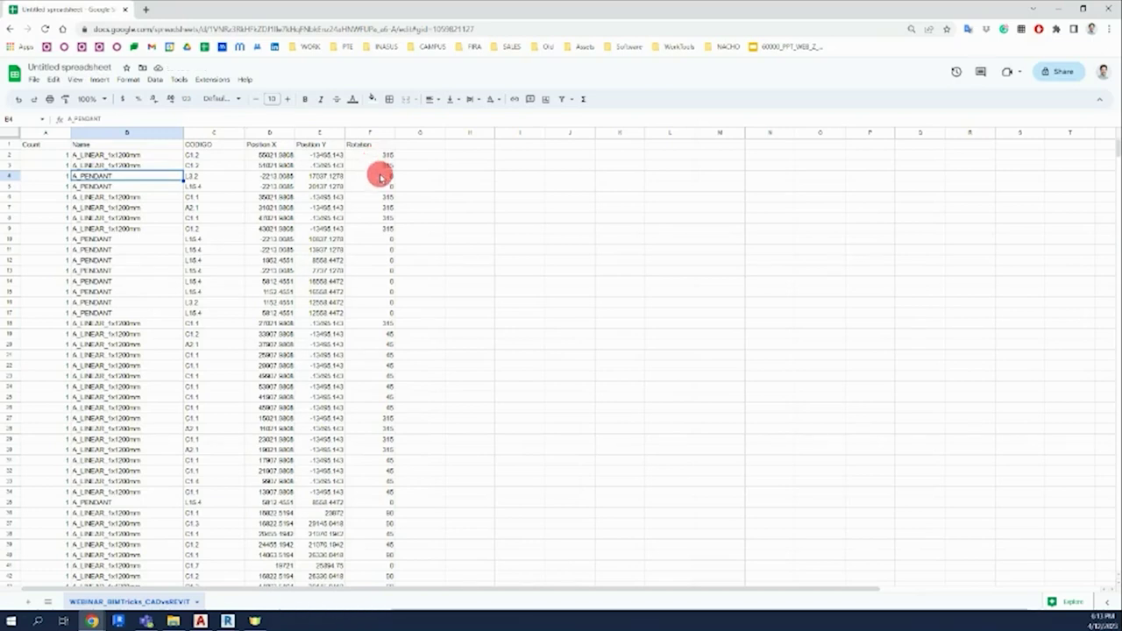
pyautogui.click(1059, 12)
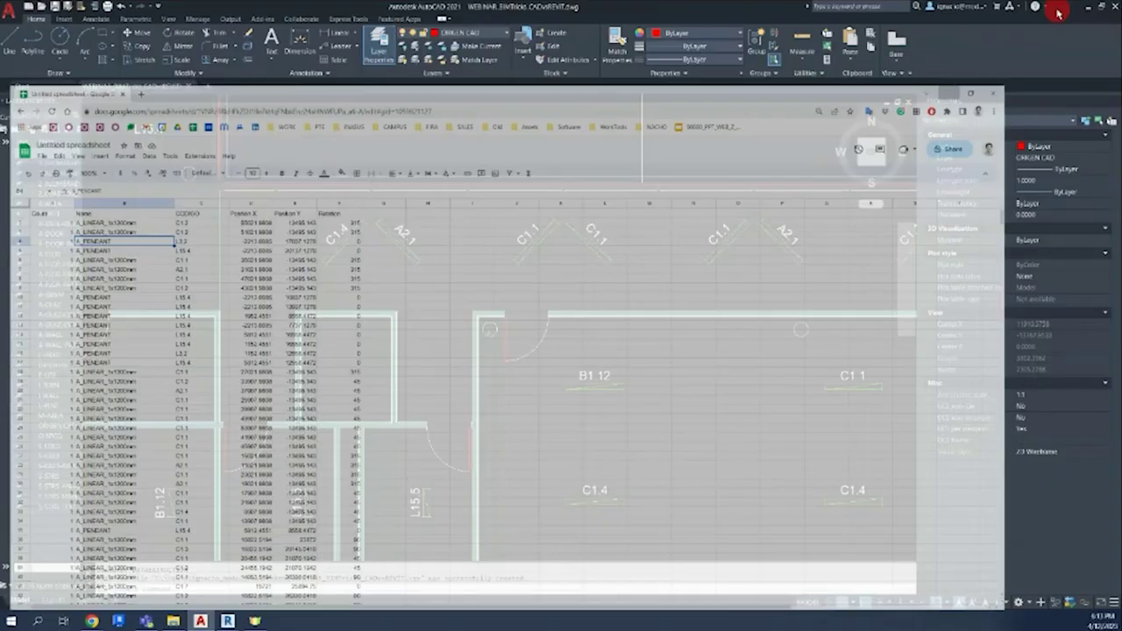
pyautogui.moveTo(227, 621)
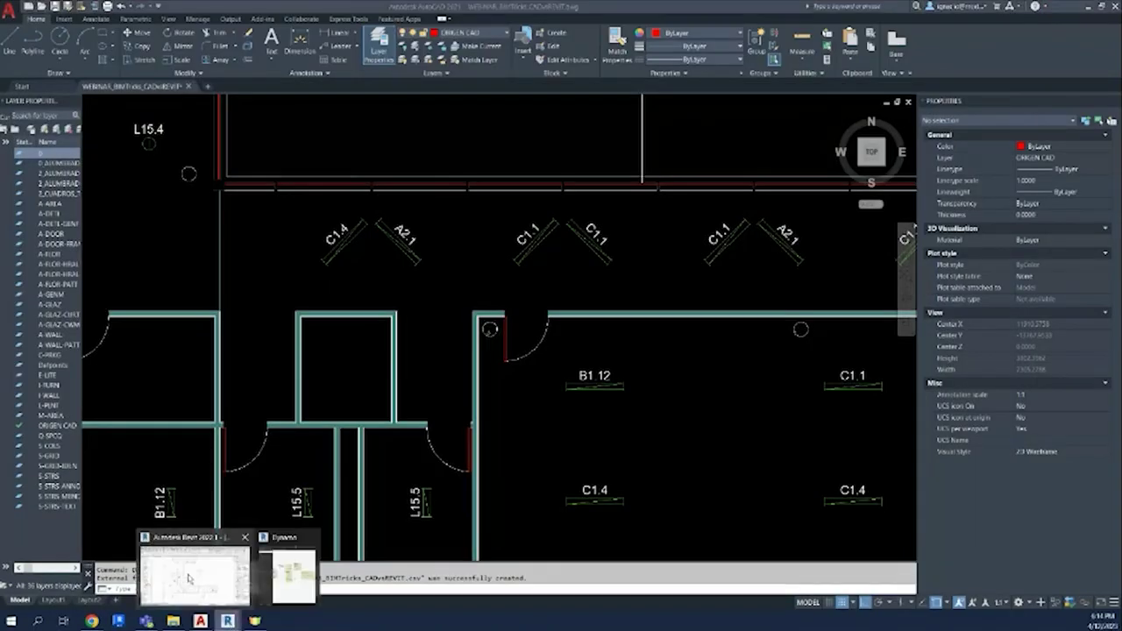
# - Switch to Revit's Level 1 plan, pan it into place, then bring the Dynamo graph window forward
pyautogui.click(187, 577)
pyautogui.moveTo(503, 325)
pyautogui.mouseDown(button='middle')
pyautogui.moveTo(415, 321)
pyautogui.moveTo(407, 353)
pyautogui.mouseUp(button='middle')
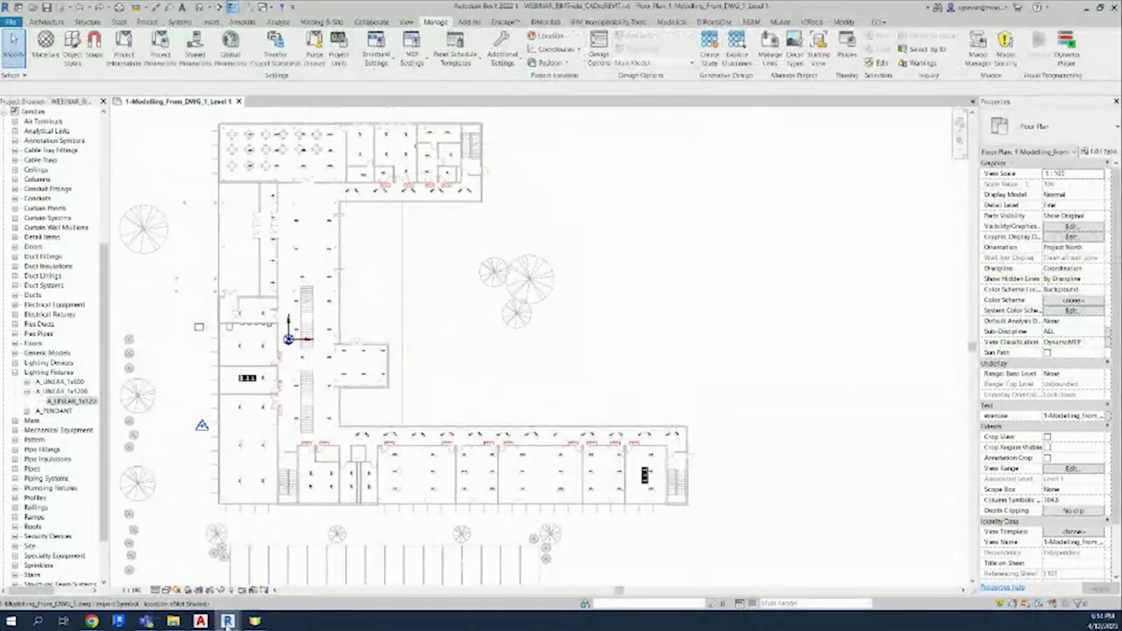
pyautogui.moveTo(227, 621)
pyautogui.click(299, 590)
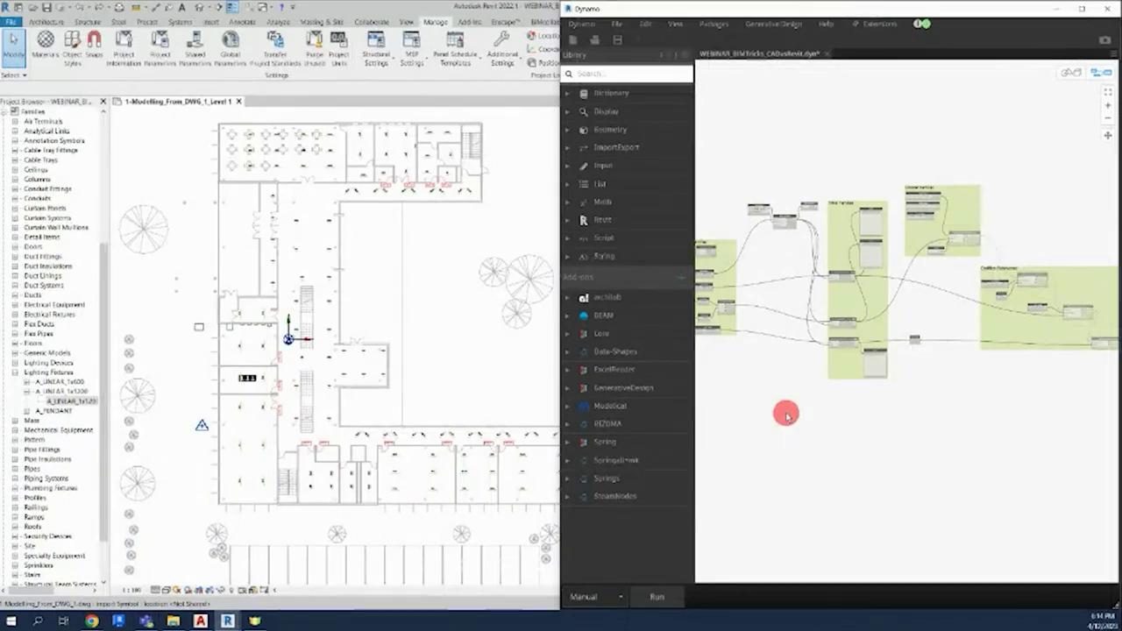
# - Move the Data.ImportCSV node lower in the Leer Listas group, check the File Path node, and run the graph
pyautogui.moveTo(776, 403); pyautogui.dragTo(922, 415, button='middle')
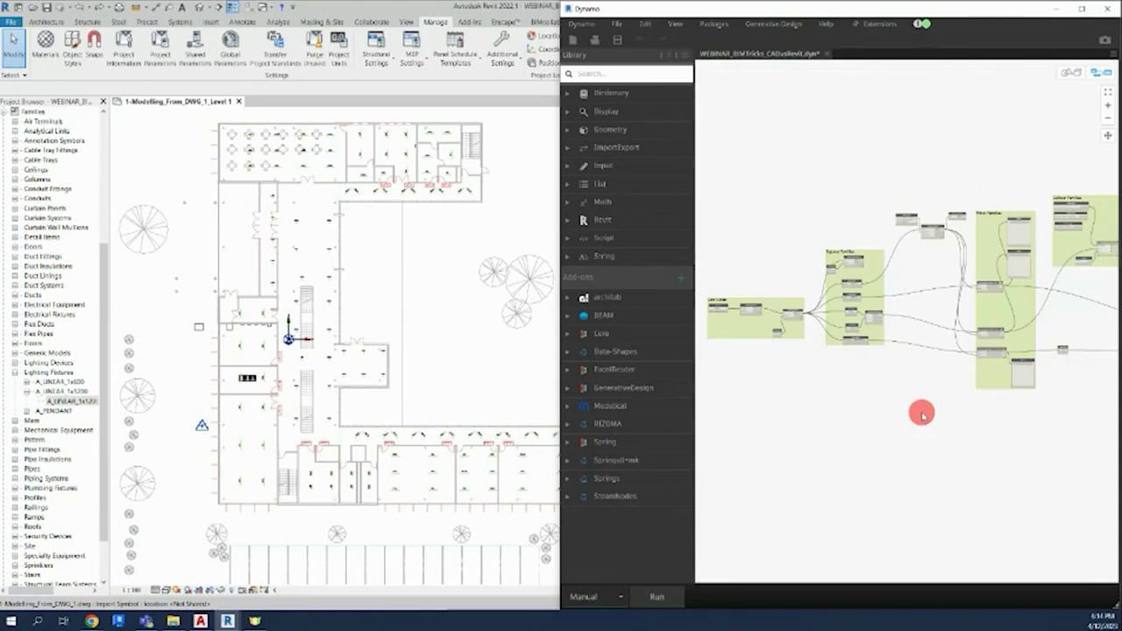
pyautogui.scroll(3, 759, 326)
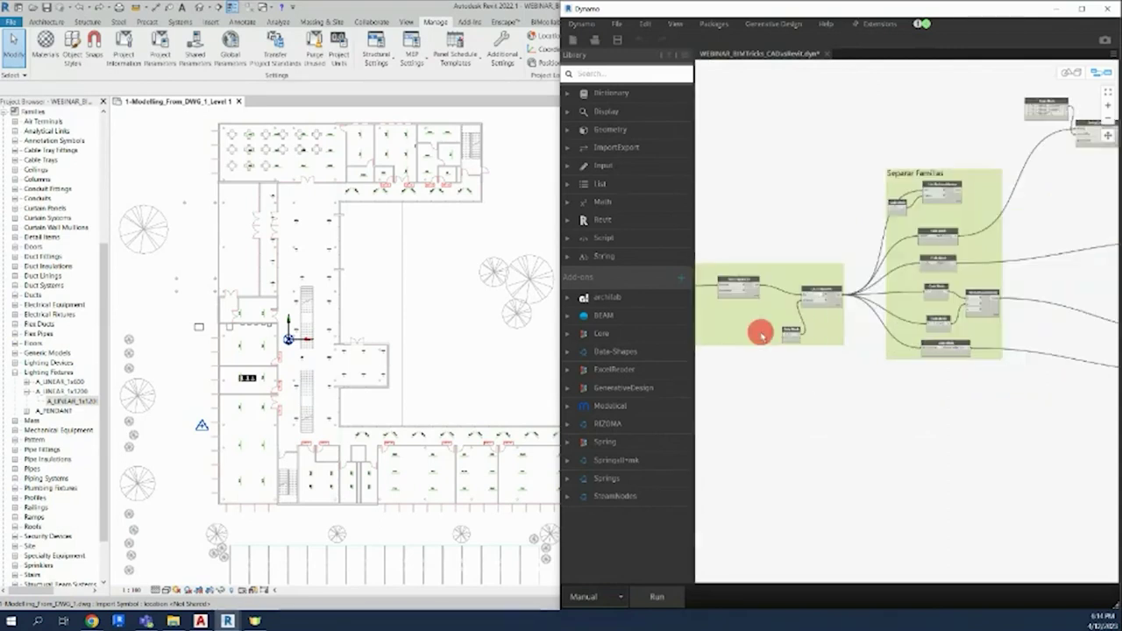
pyautogui.scroll(2, 754, 323)
pyautogui.scroll(1, 819, 318)
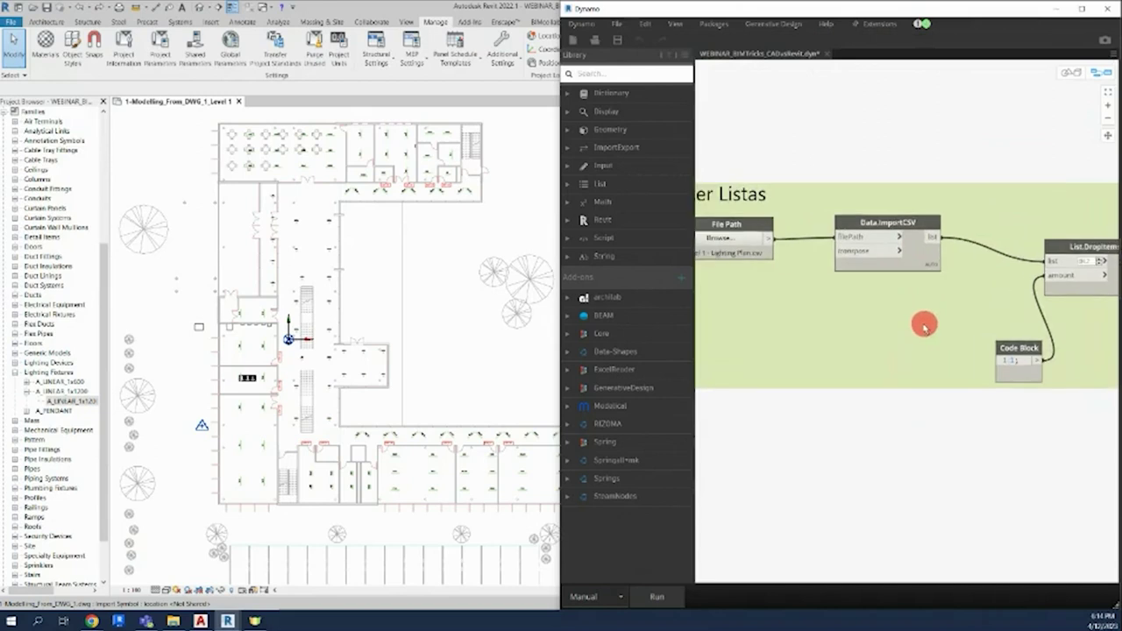
pyautogui.scroll(-2, 867, 321)
pyautogui.moveTo(908, 272); pyautogui.dragTo(903, 304)
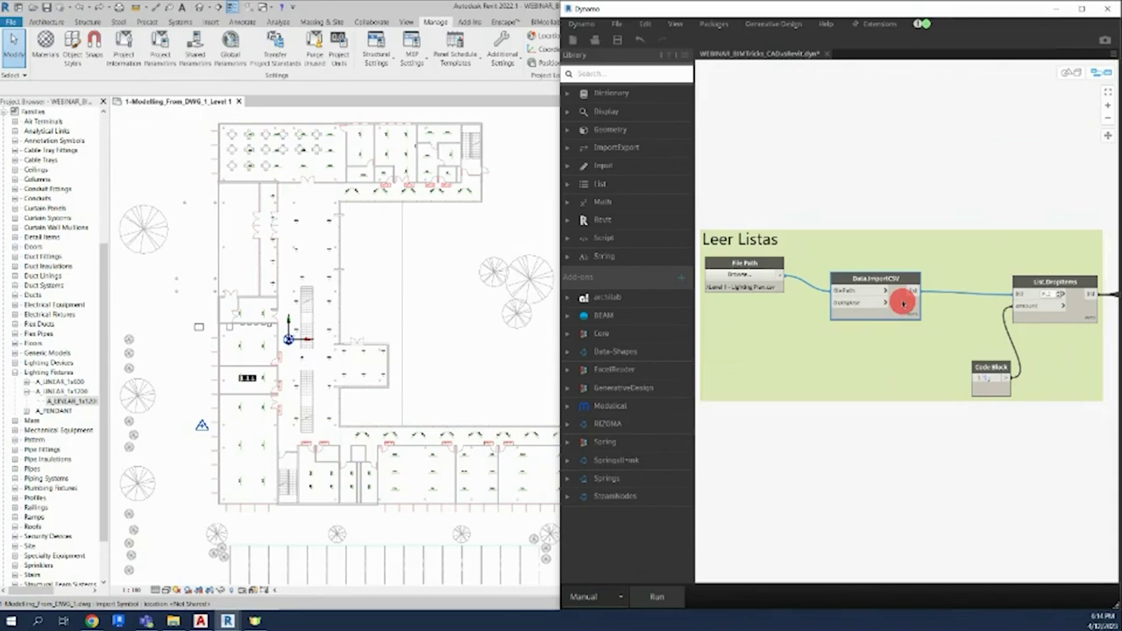
pyautogui.click(745, 262)
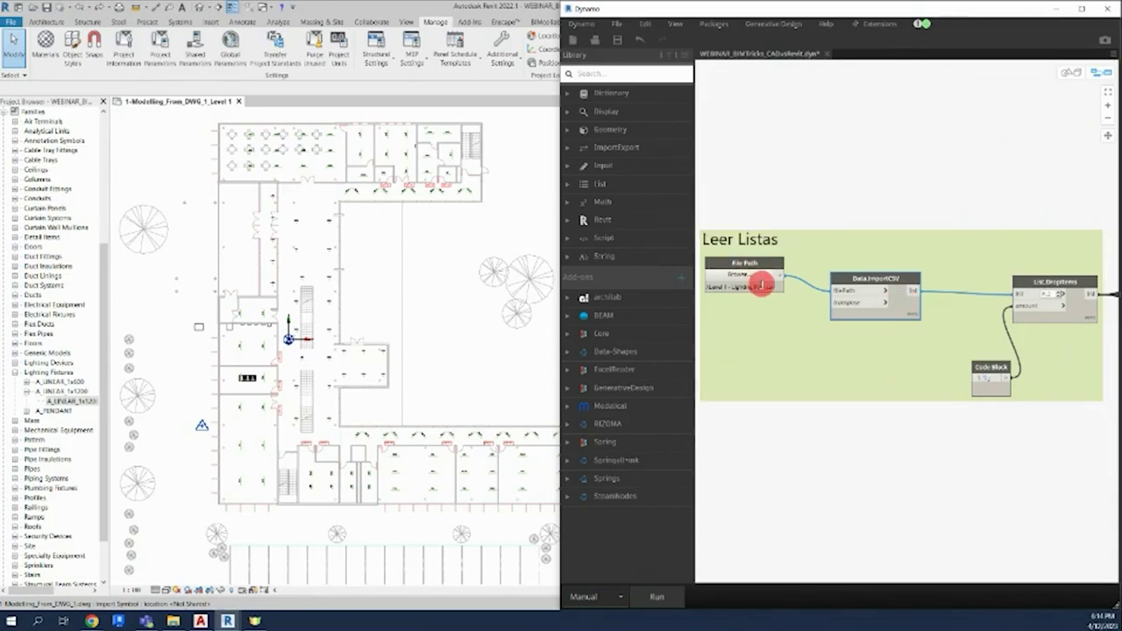
pyautogui.moveTo(919, 316); pyautogui.dragTo(874, 287, button='middle')
pyautogui.click(658, 595)
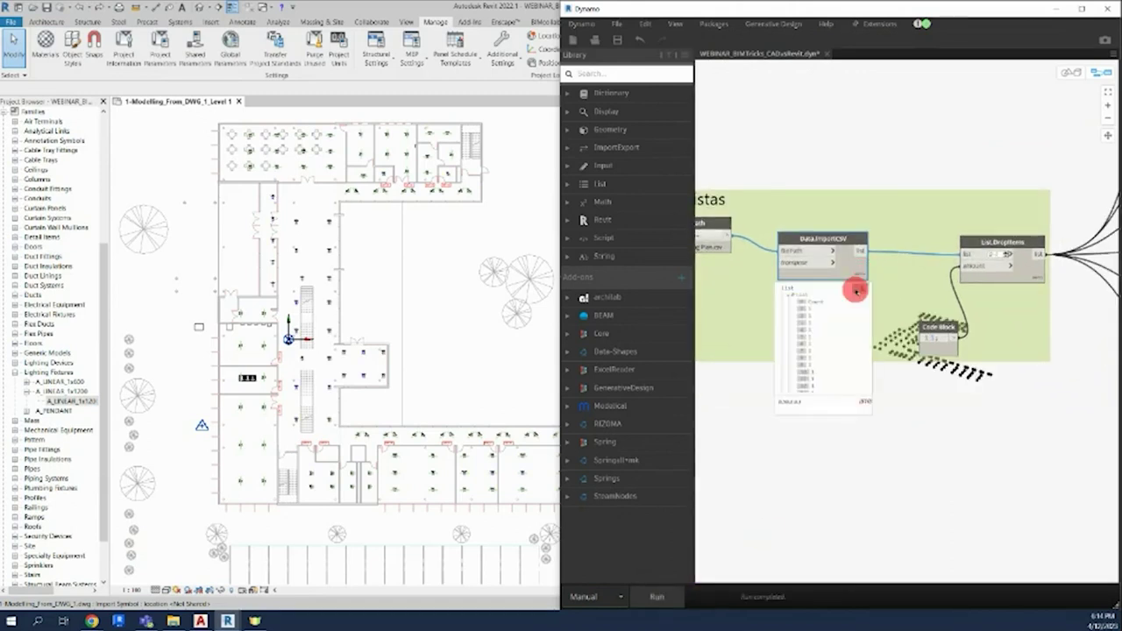
pyautogui.moveTo(799, 303)
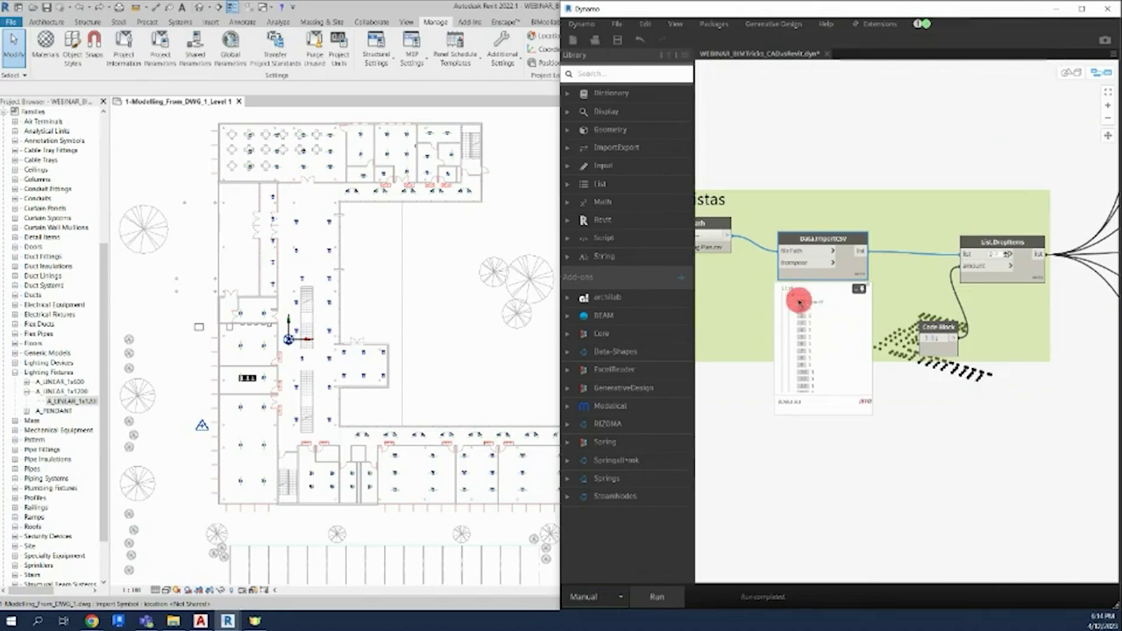
# - Expand and collapse the Data.ImportCSV preview to inspect the A_LINEAR fixture rows
pyautogui.click(800, 303)
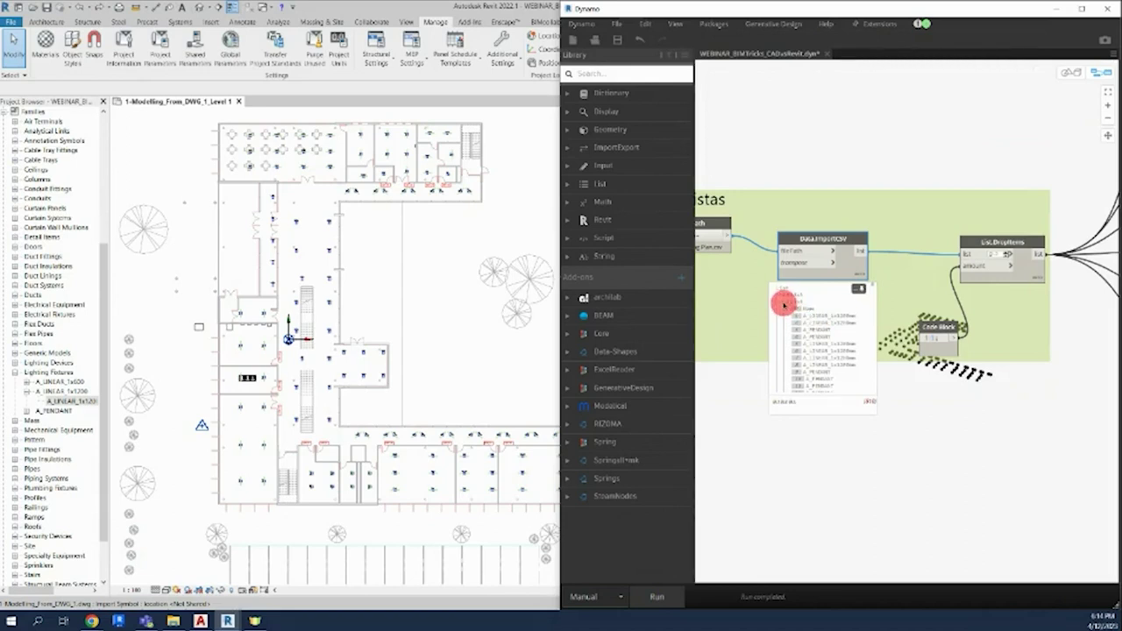
pyautogui.click(783, 305)
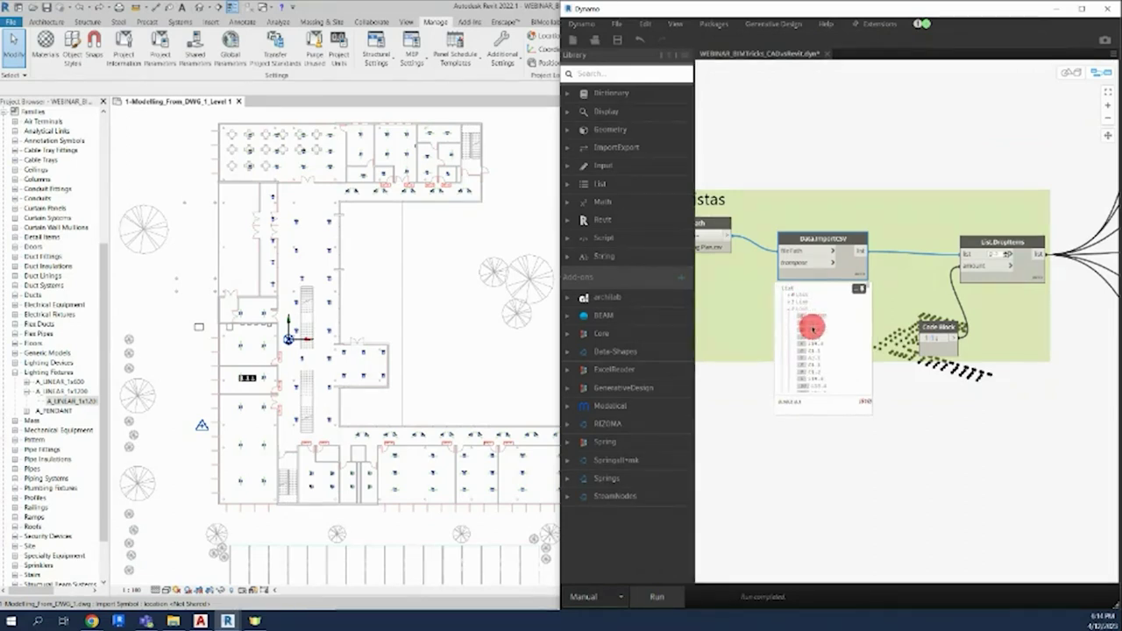
pyautogui.moveTo(814, 326); pyautogui.dragTo(798, 318, button='middle')
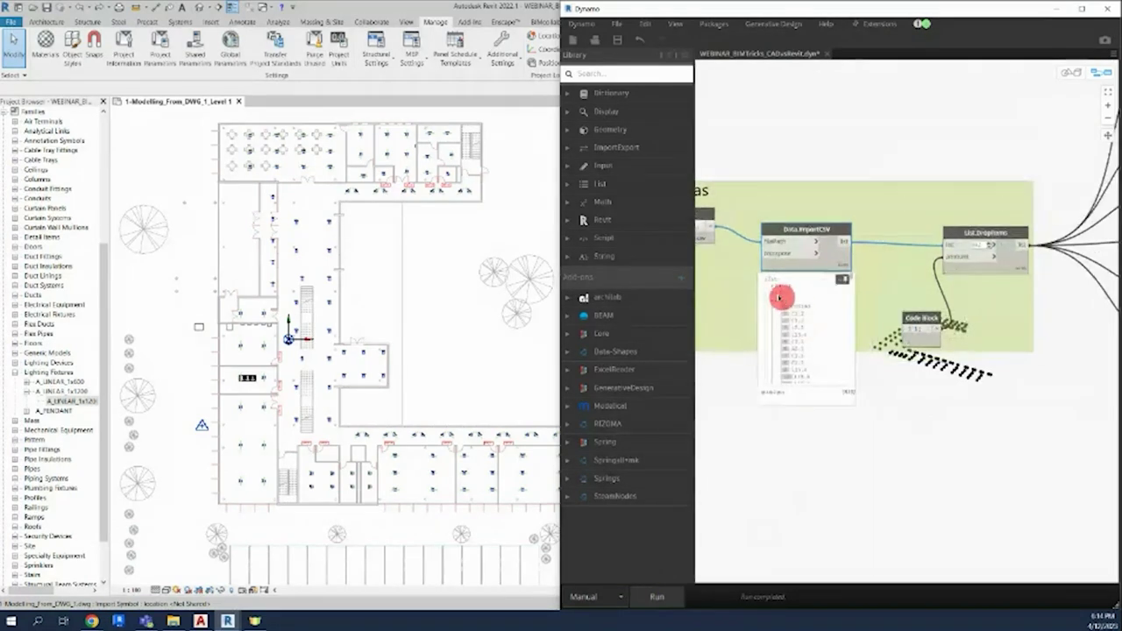
pyautogui.click(780, 298)
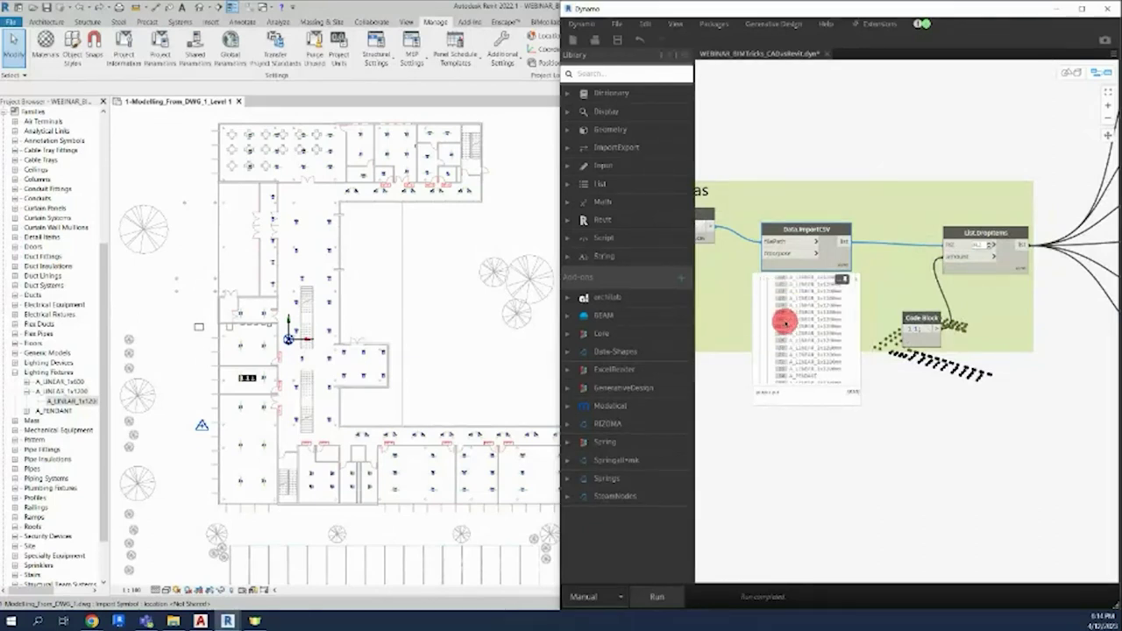
pyautogui.click(786, 322)
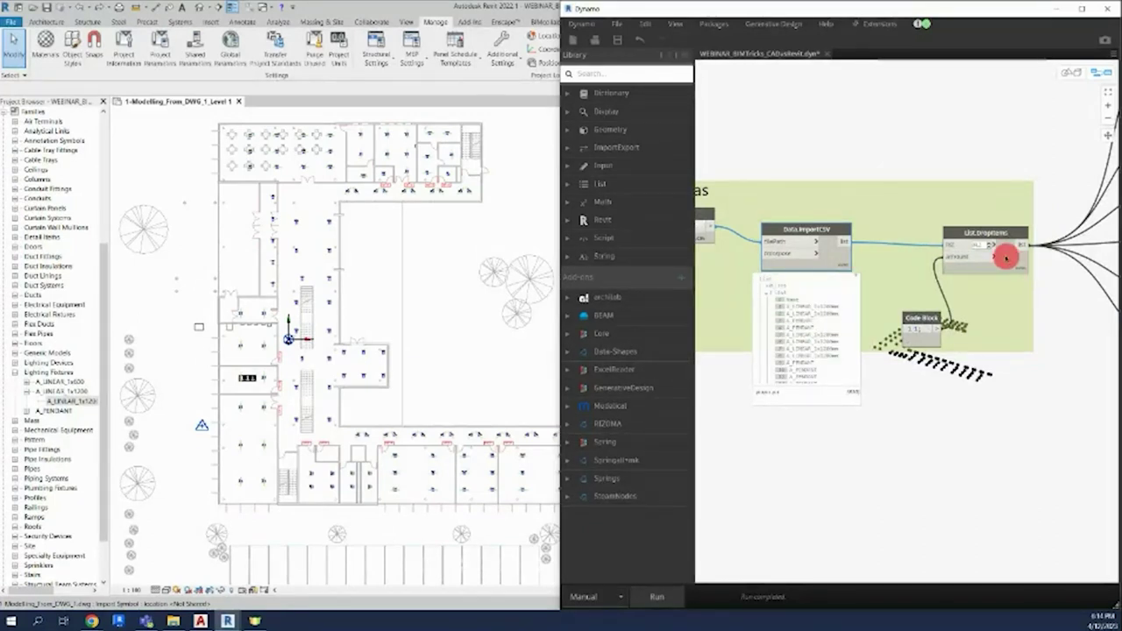
# - Nudge the List.DropItems and Code Block nodes, pin the import preview, and show the DropItems output
pyautogui.moveTo(1006, 257); pyautogui.dragTo(1010, 288)
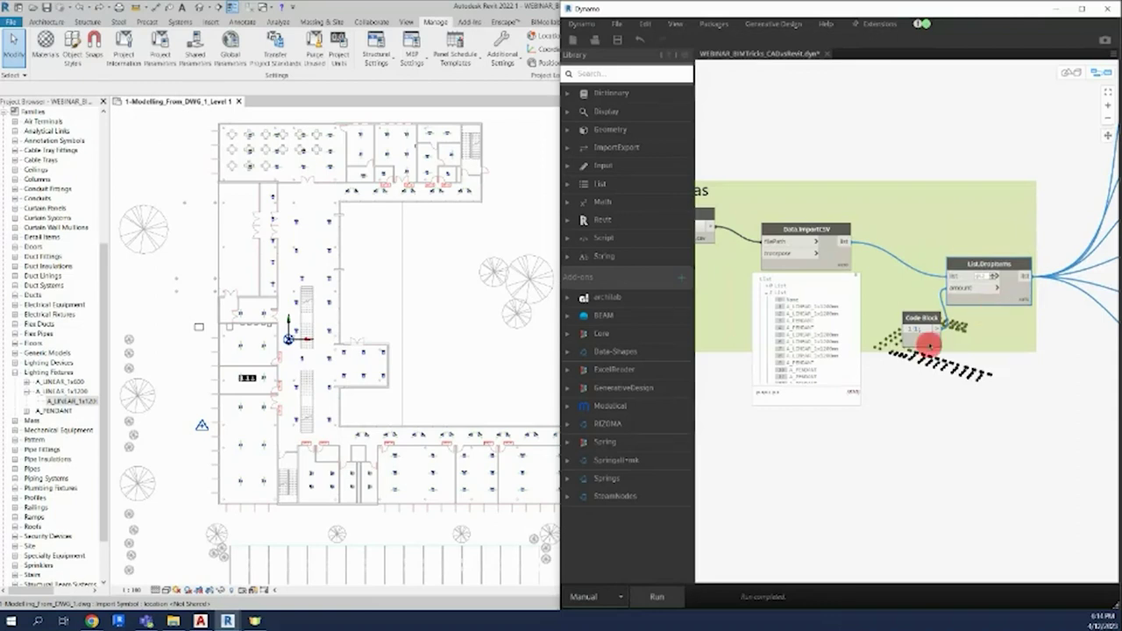
pyautogui.moveTo(930, 346); pyautogui.dragTo(909, 325)
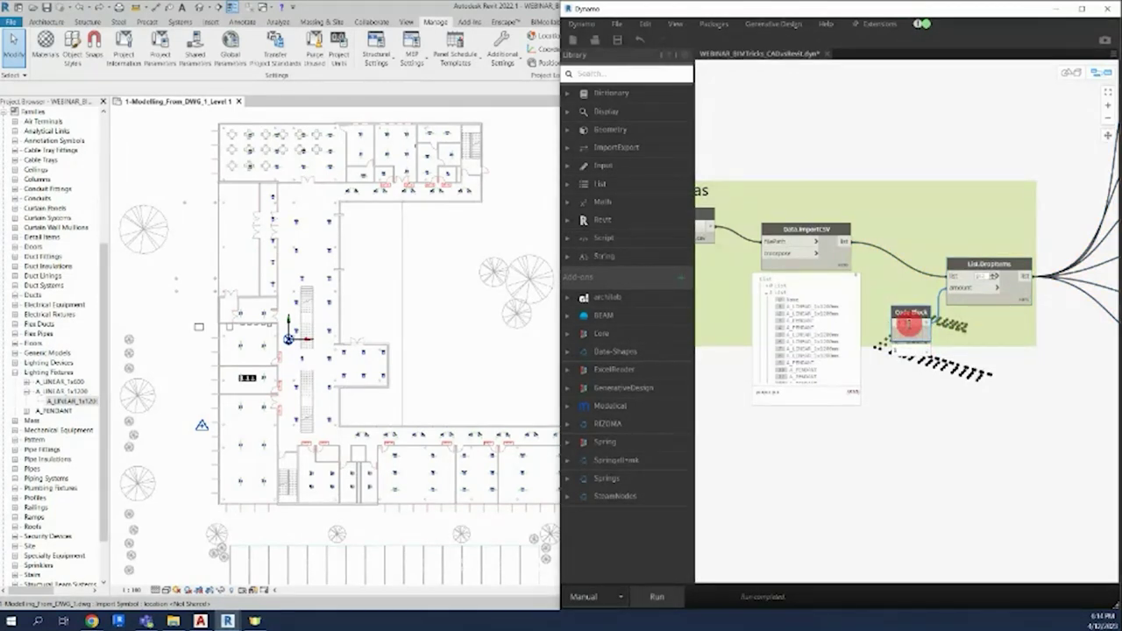
pyautogui.click(769, 283)
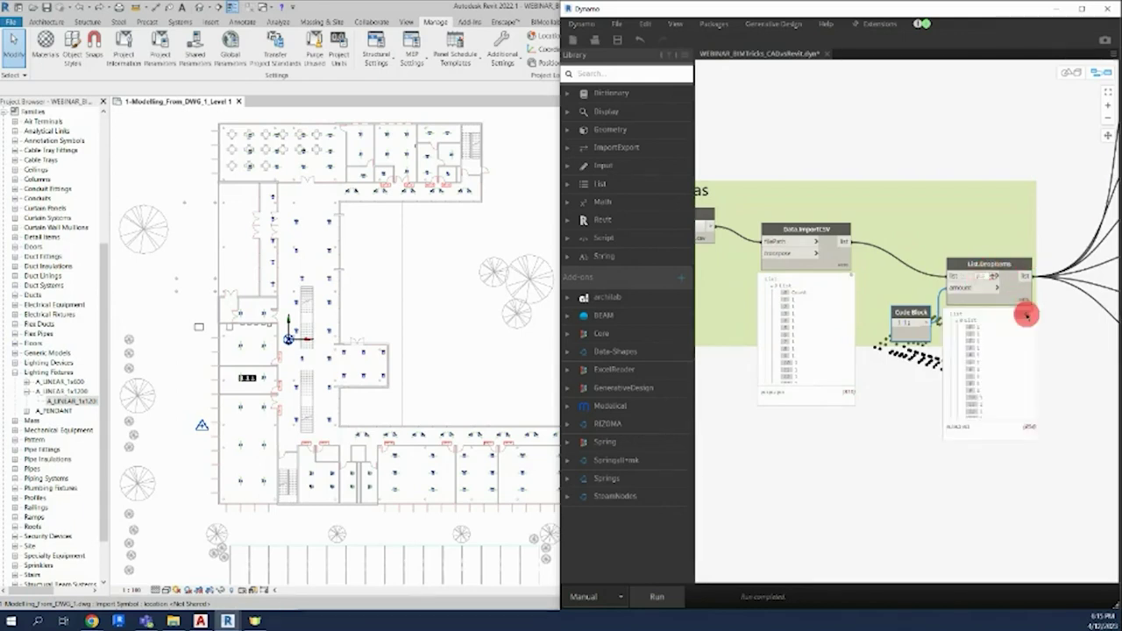
pyautogui.click(1026, 314)
pyautogui.moveTo(989, 368)
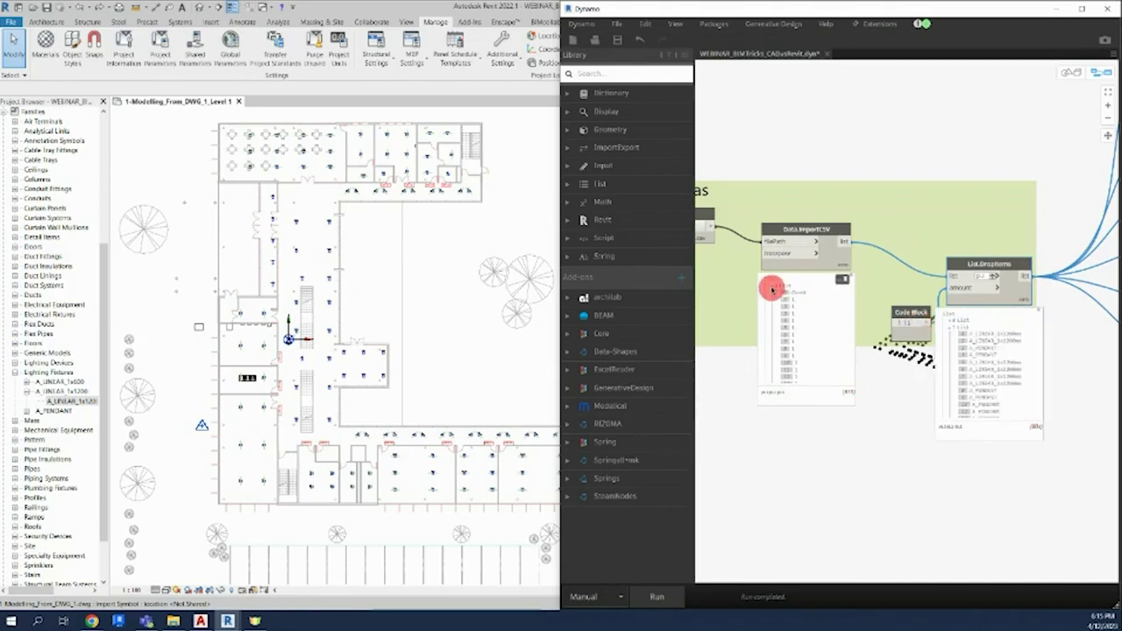
pyautogui.moveTo(807, 333)
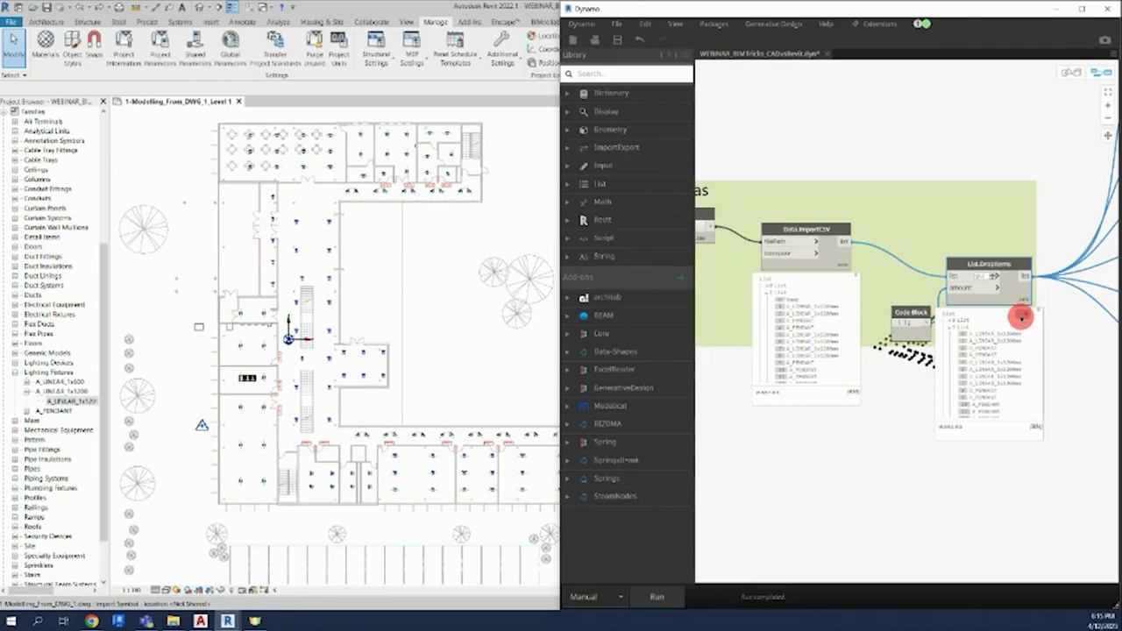
pyautogui.moveTo(1013, 299); pyautogui.dragTo(791, 315, button='middle')
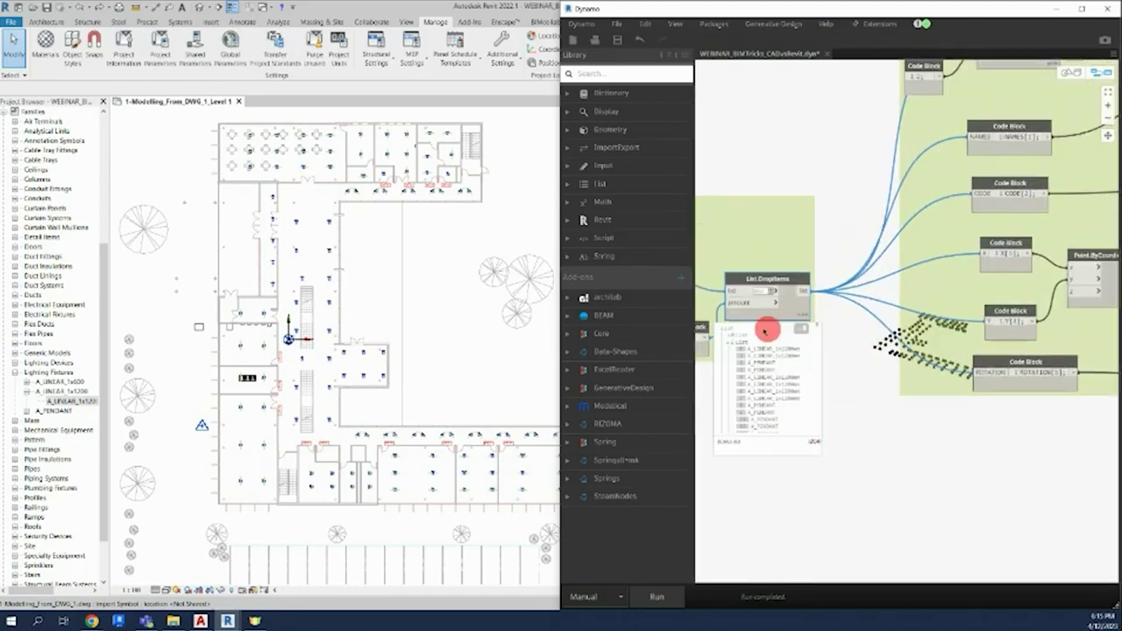
# - Expand the nested coordinate sublists in the List.DropItems preview, then pan to the Separar Familias group
pyautogui.click(728, 344)
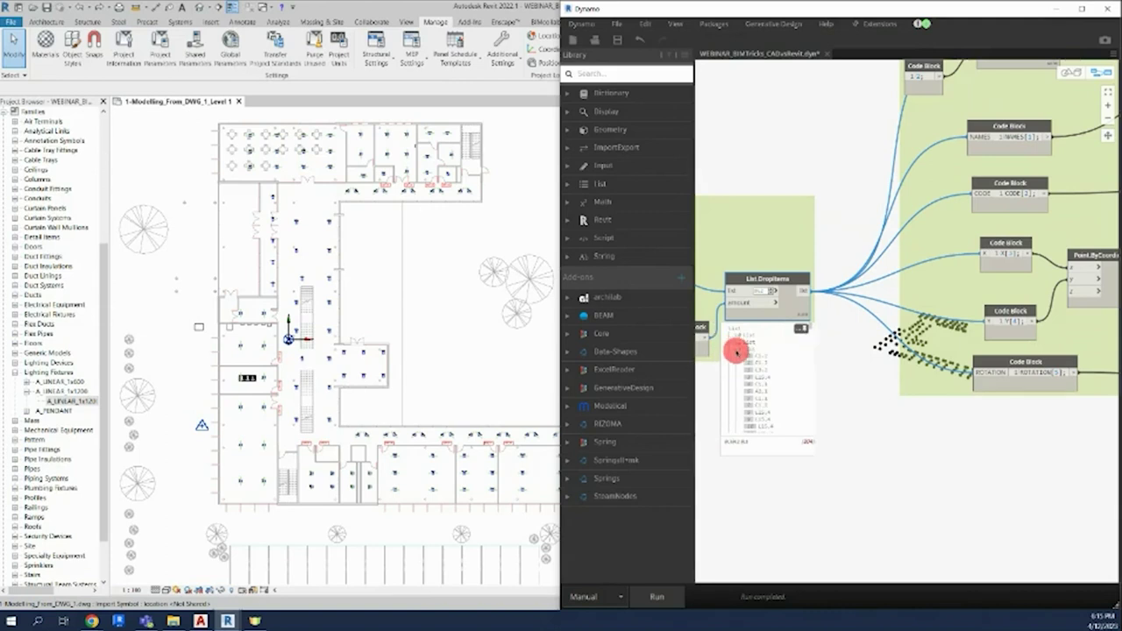
pyautogui.click(737, 349)
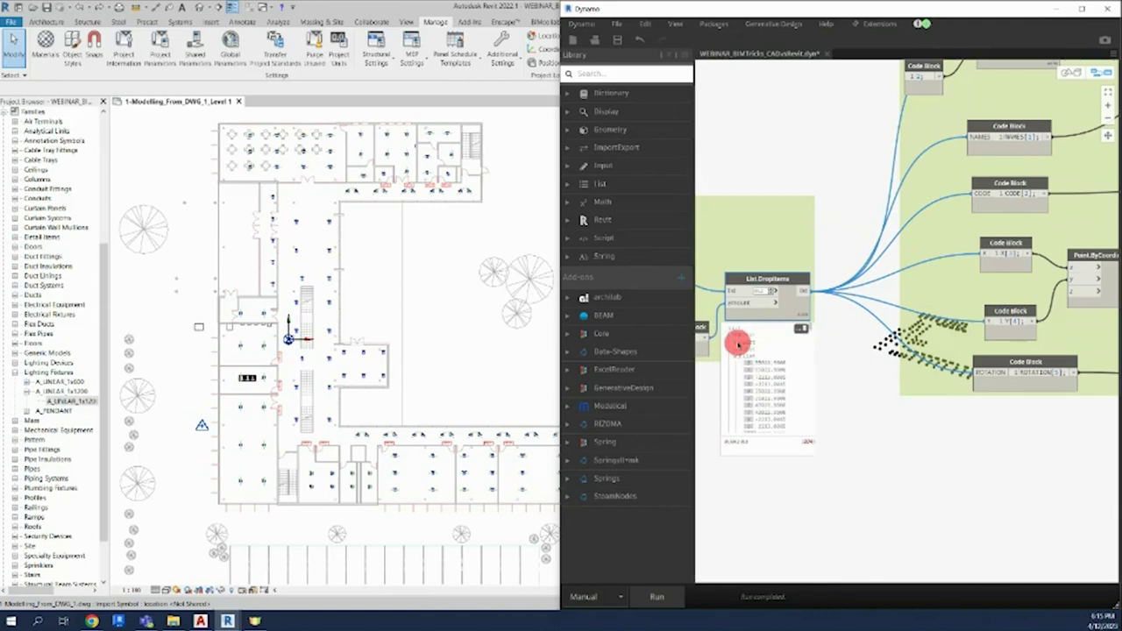
pyautogui.click(732, 347)
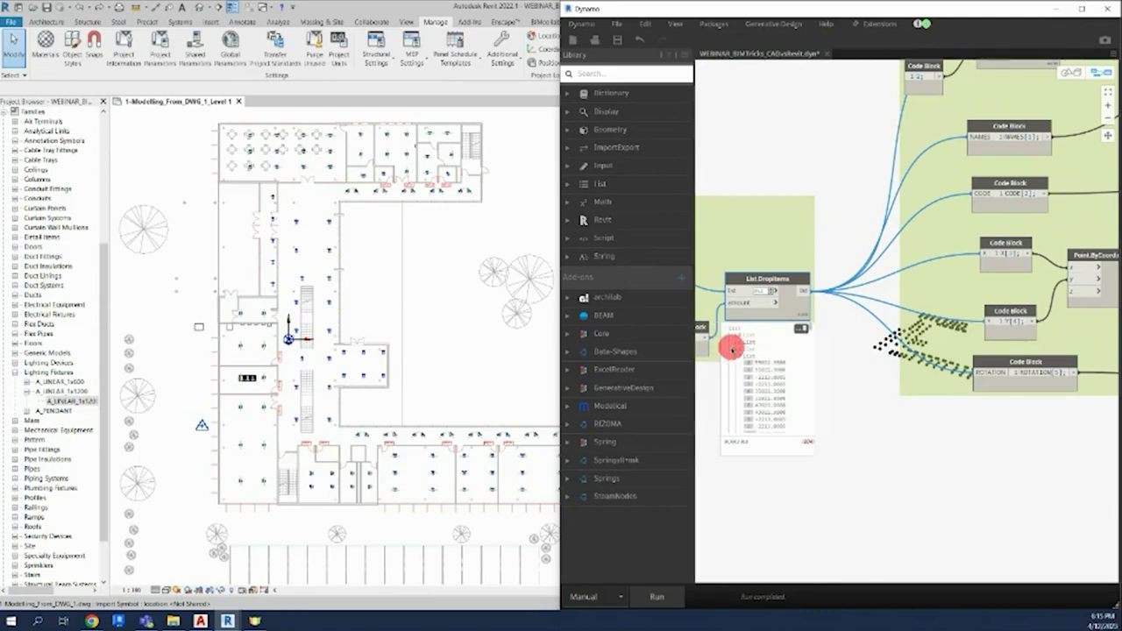
pyautogui.click(740, 350)
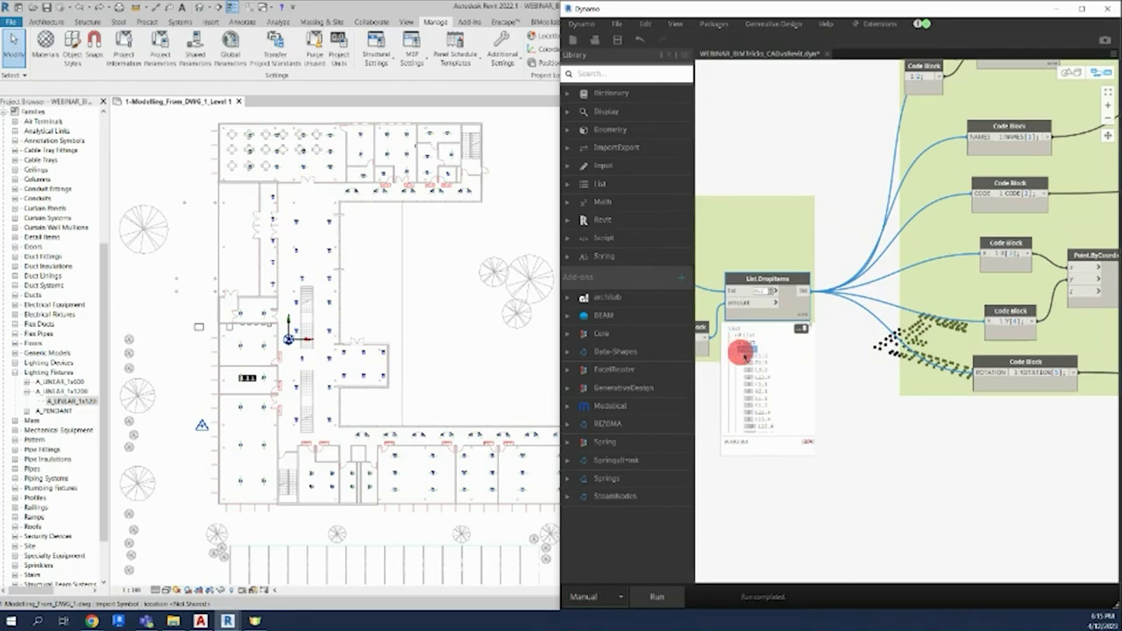
pyautogui.click(752, 353)
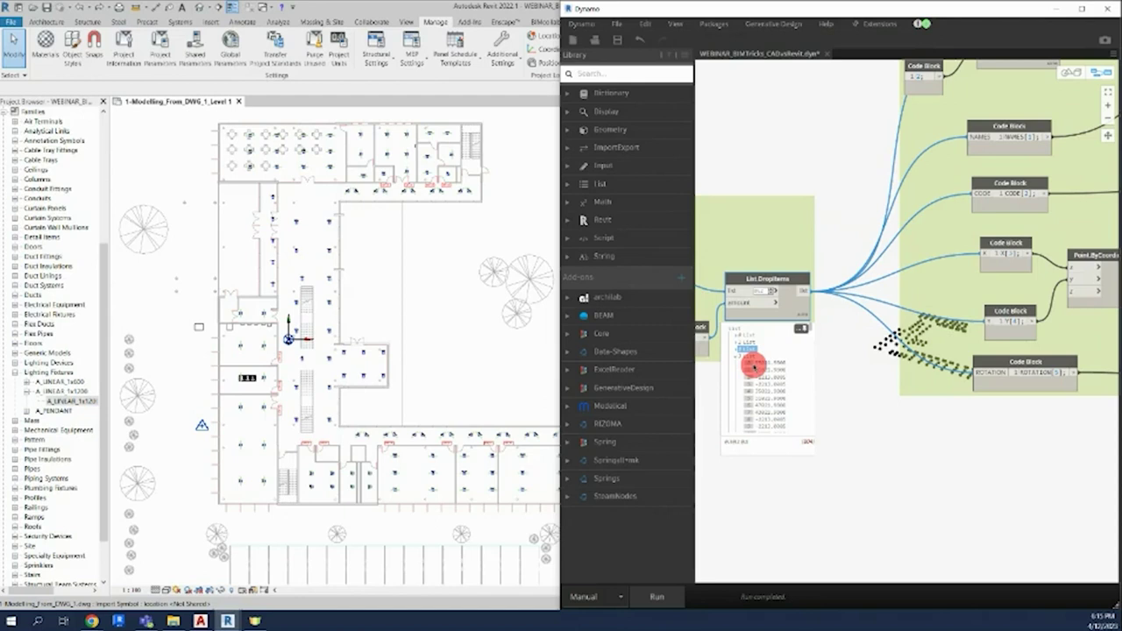
pyautogui.moveTo(852, 363); pyautogui.dragTo(836, 386, button='middle')
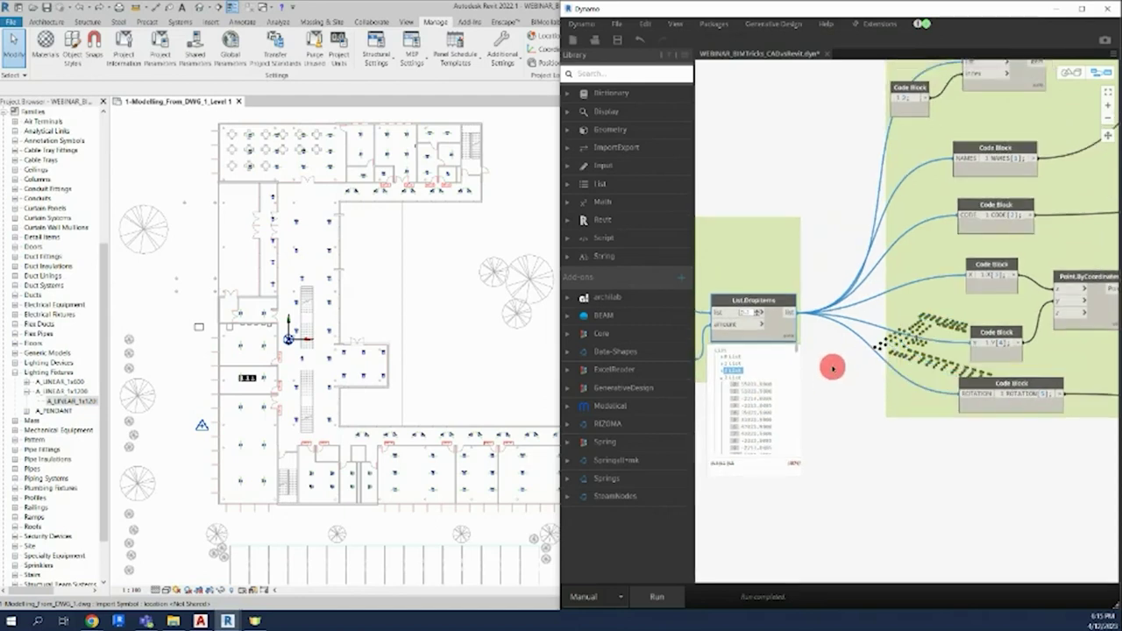
pyautogui.moveTo(831, 366)
pyautogui.mouseDown(button='middle')
pyautogui.moveTo(797, 431)
pyautogui.moveTo(819, 444)
pyautogui.mouseUp(button='middle')
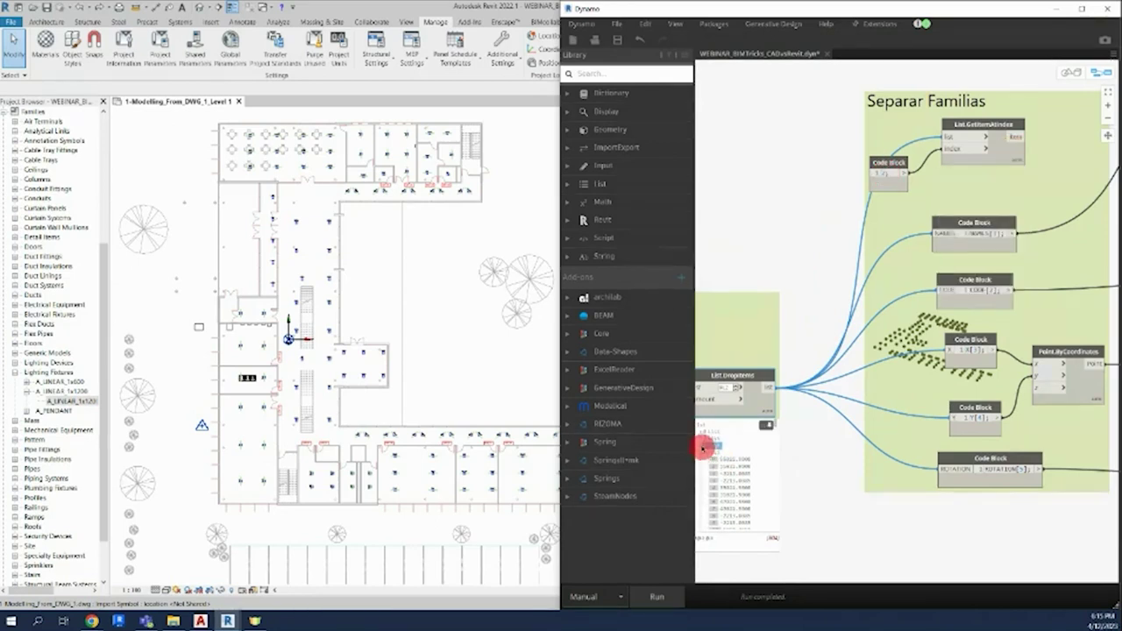
pyautogui.moveTo(1015, 177)
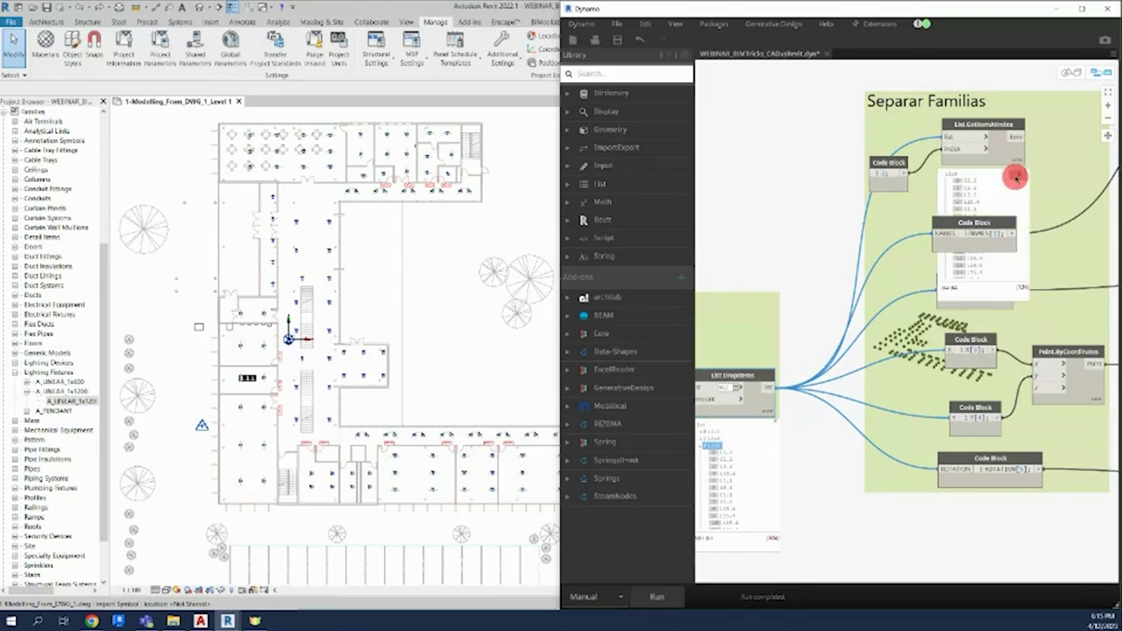
# - Stack the NAMES, CODE, X, Y and ROTATION Code Blocks and Point.ByCoordinates tightly in Separar Familias
pyautogui.moveTo(1002, 150); pyautogui.dragTo(993, 112)
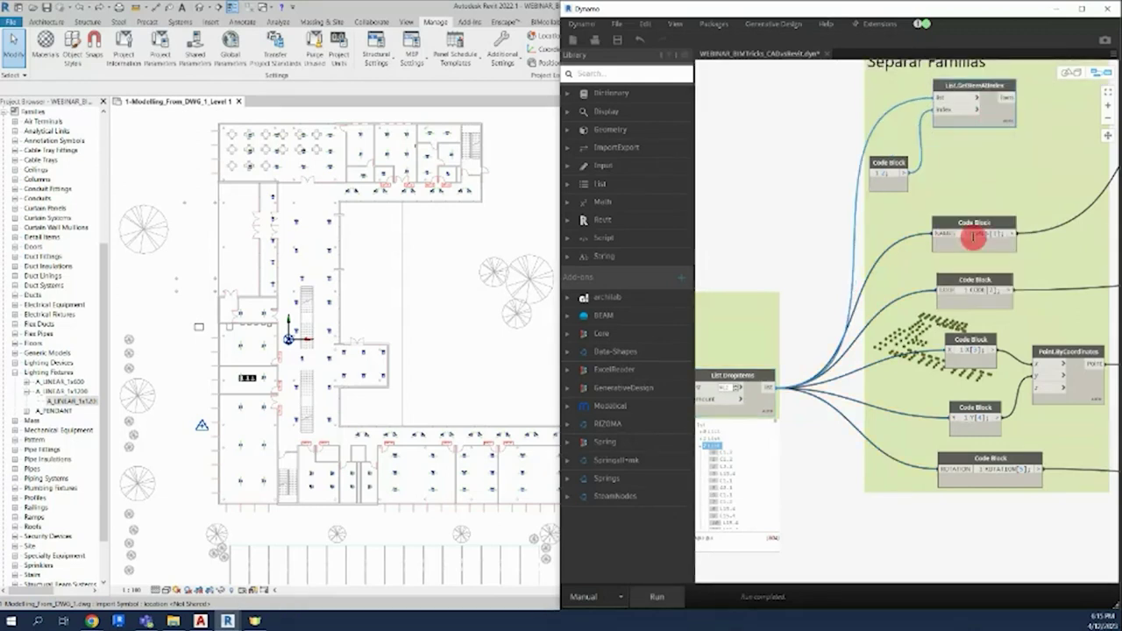
pyautogui.moveTo(972, 238); pyautogui.dragTo(973, 228)
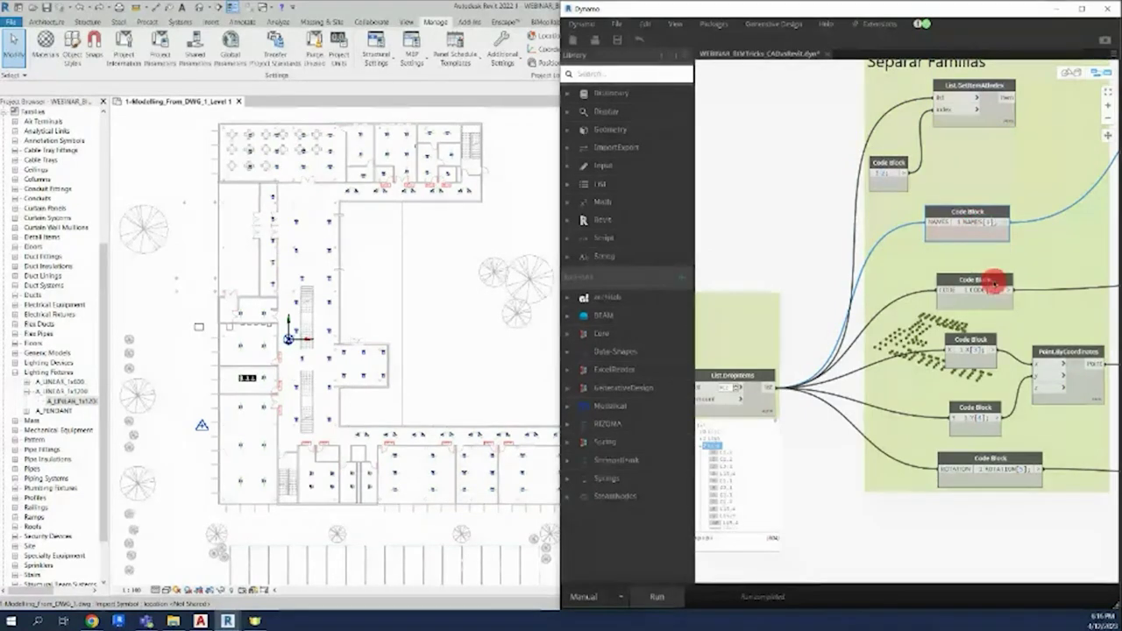
pyautogui.moveTo(736, 473)
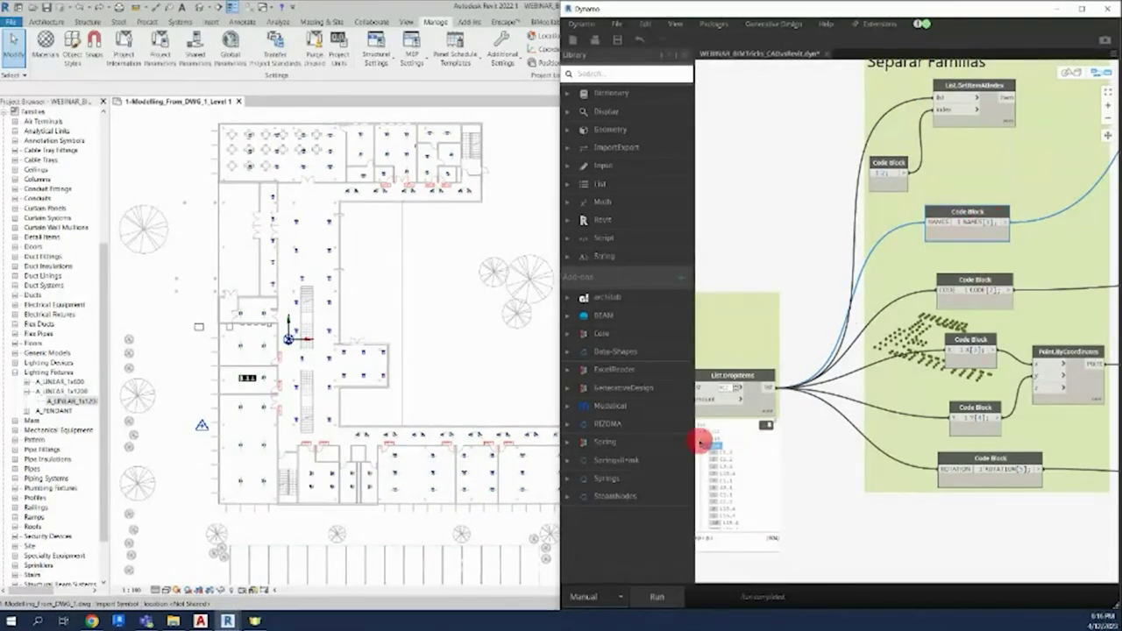
pyautogui.click(701, 444)
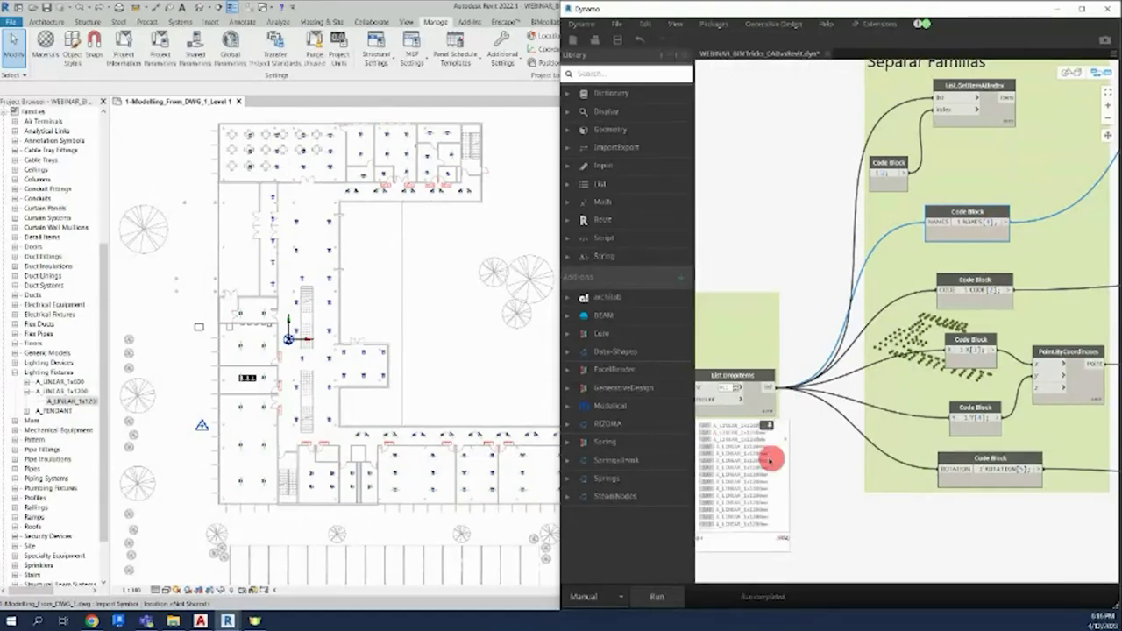
pyautogui.moveTo(967, 223)
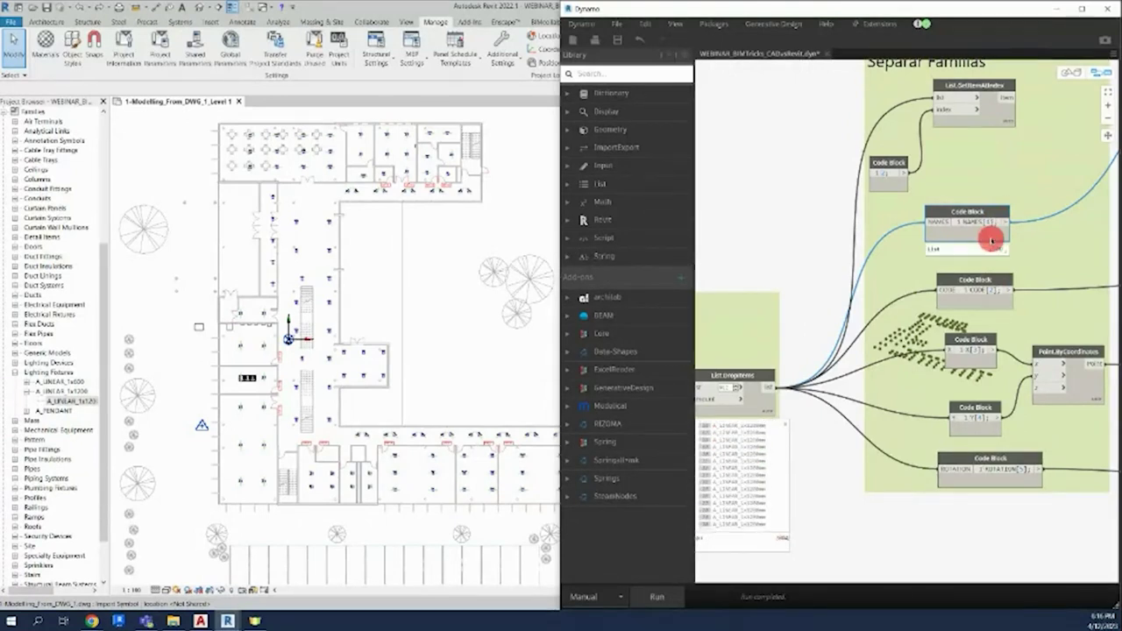
pyautogui.moveTo(979, 221); pyautogui.dragTo(984, 189)
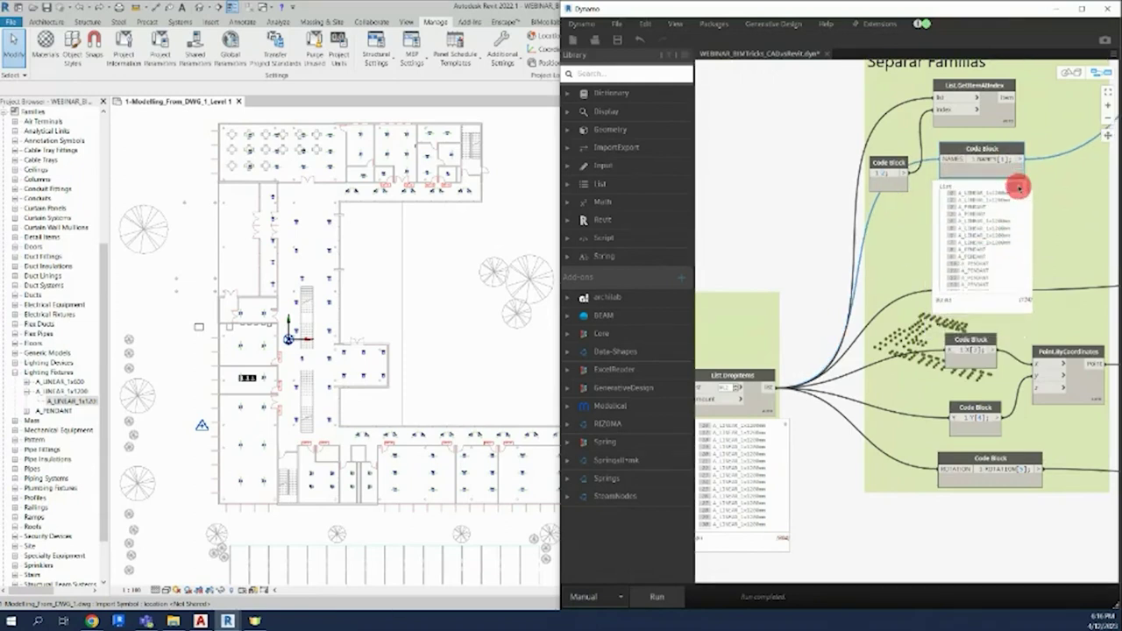
pyautogui.moveTo(971, 294); pyautogui.dragTo(978, 229)
pyautogui.moveTo(976, 361); pyautogui.dragTo(977, 300)
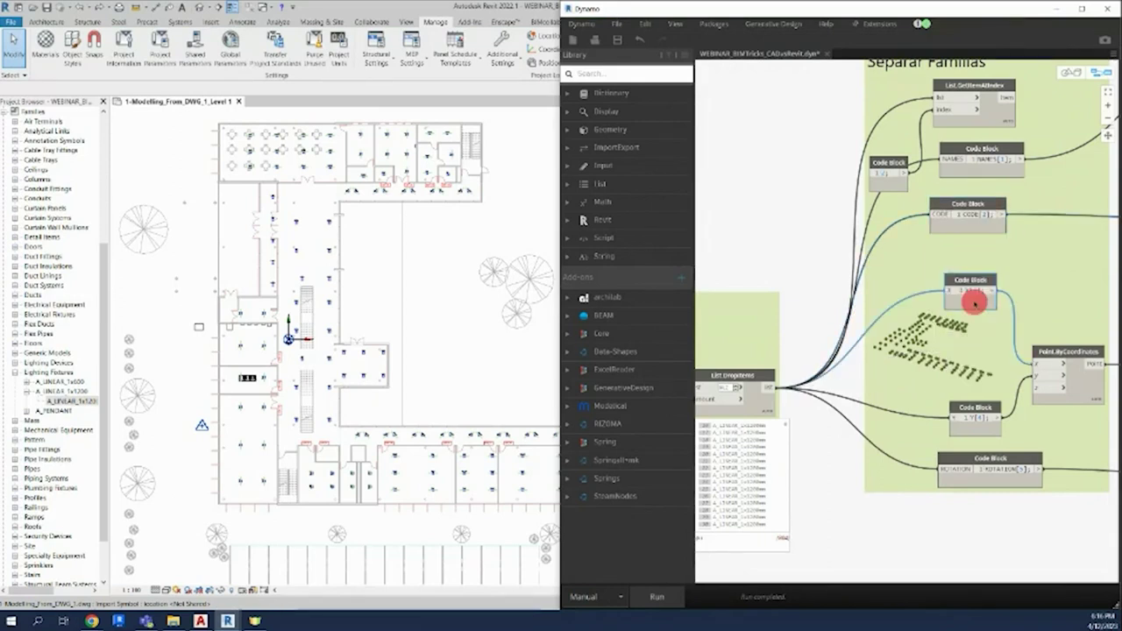
pyautogui.moveTo(983, 436); pyautogui.dragTo(981, 372)
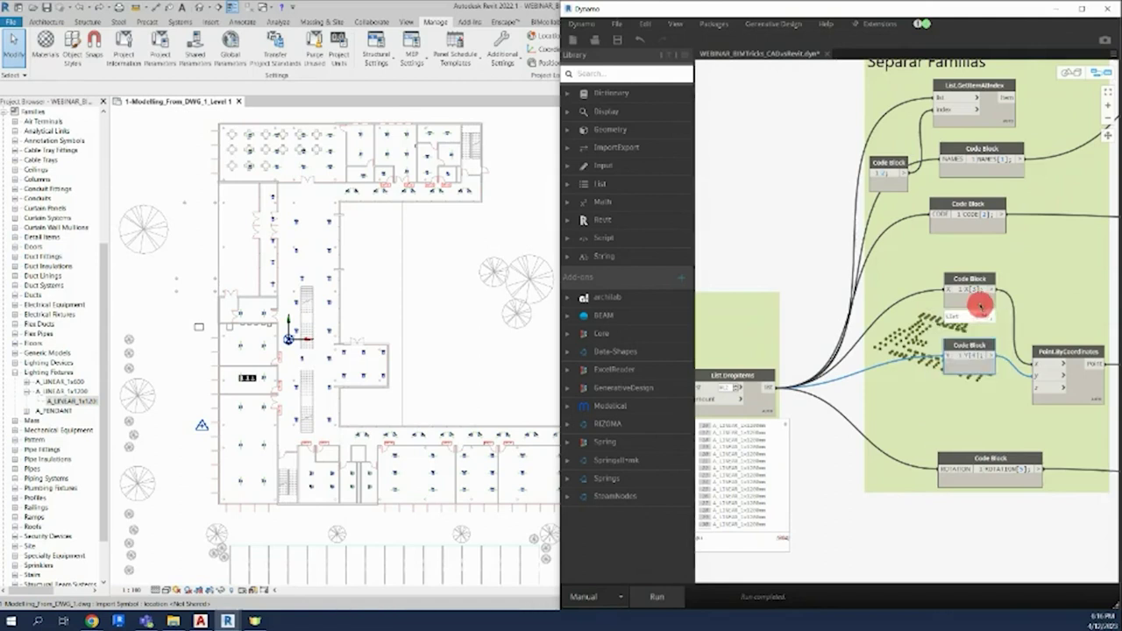
pyautogui.moveTo(1079, 382); pyautogui.dragTo(1056, 326)
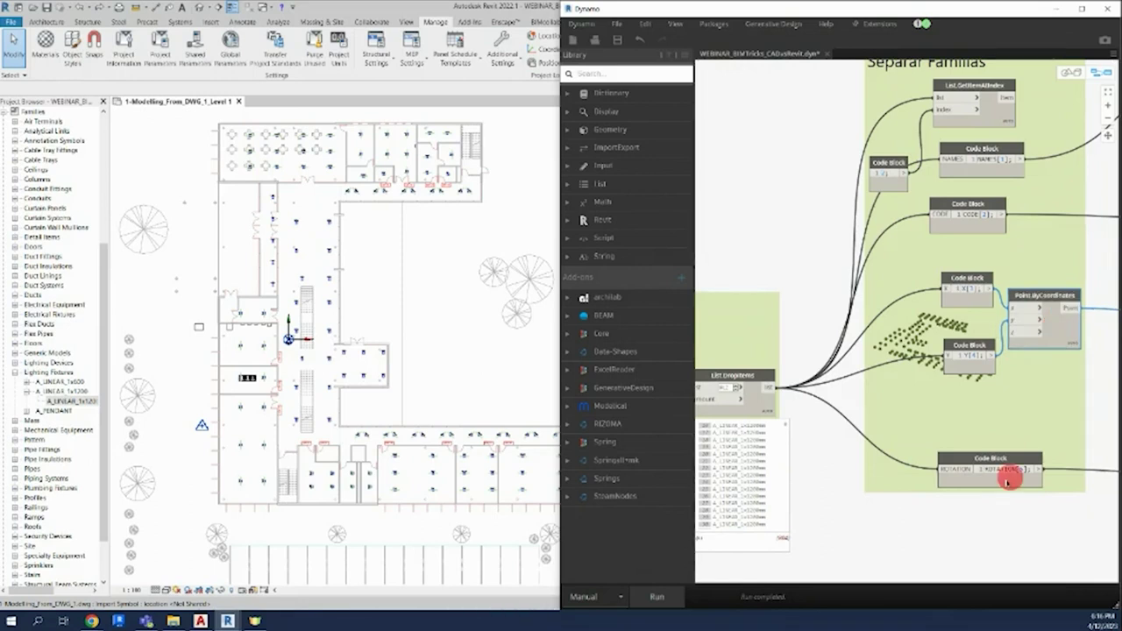
pyautogui.moveTo(996, 484); pyautogui.dragTo(994, 445)
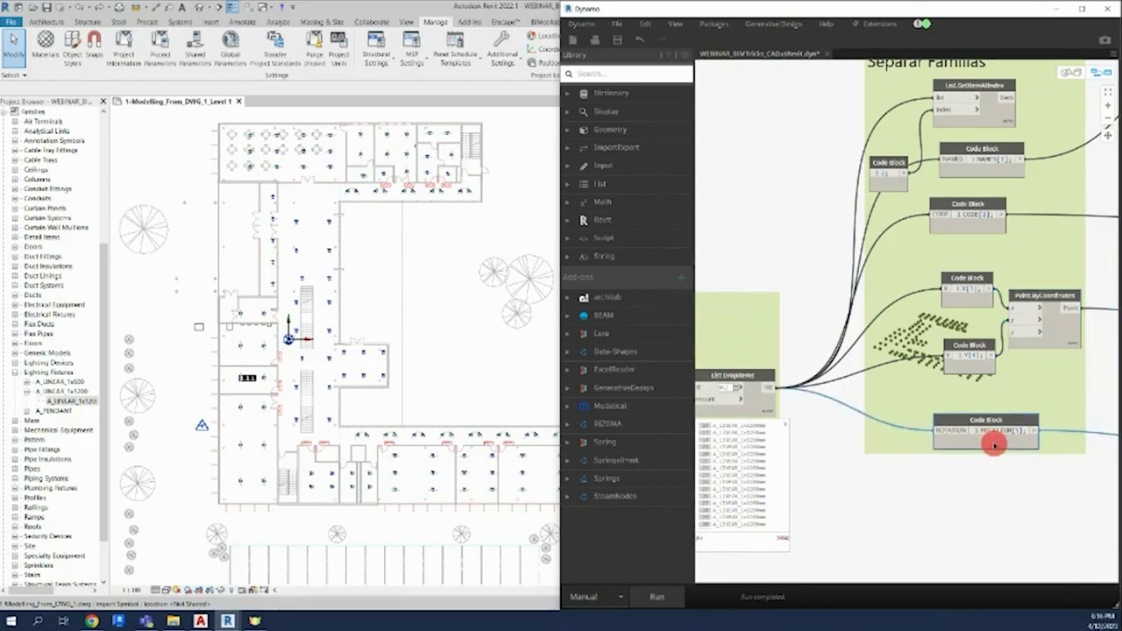
# - Pan right across the canvas to bring the Filtrar Familias group into view
pyautogui.scroll(-2, 999, 505)
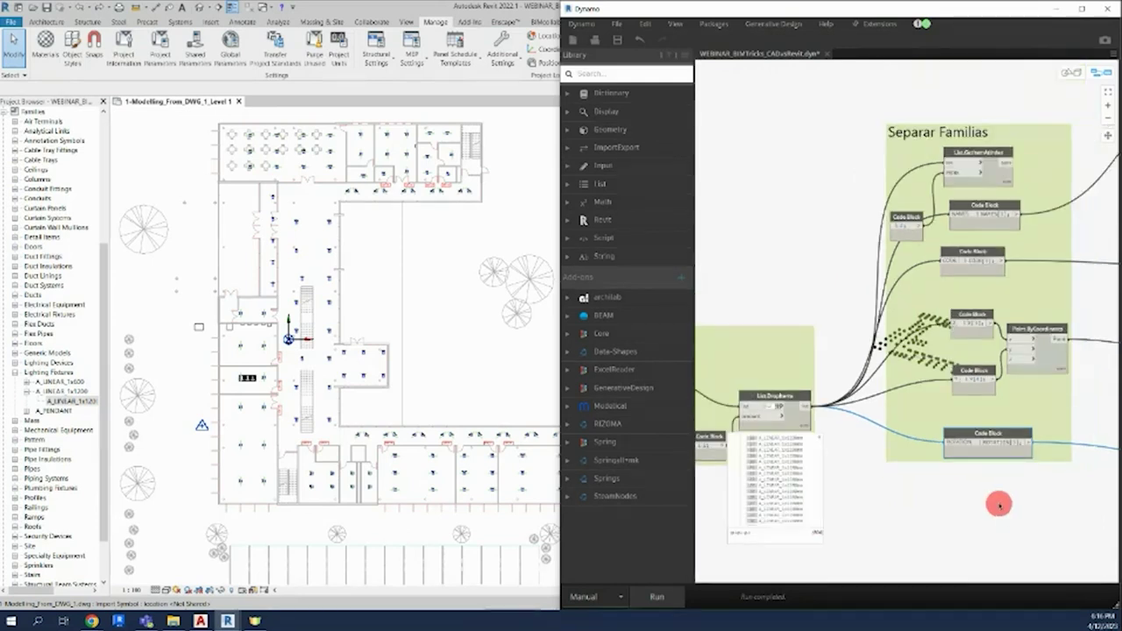
pyautogui.scroll(-1, 1002, 500)
pyautogui.moveTo(1009, 508)
pyautogui.mouseDown(button='middle')
pyautogui.moveTo(869, 483)
pyautogui.moveTo(803, 487)
pyautogui.mouseUp(button='middle')
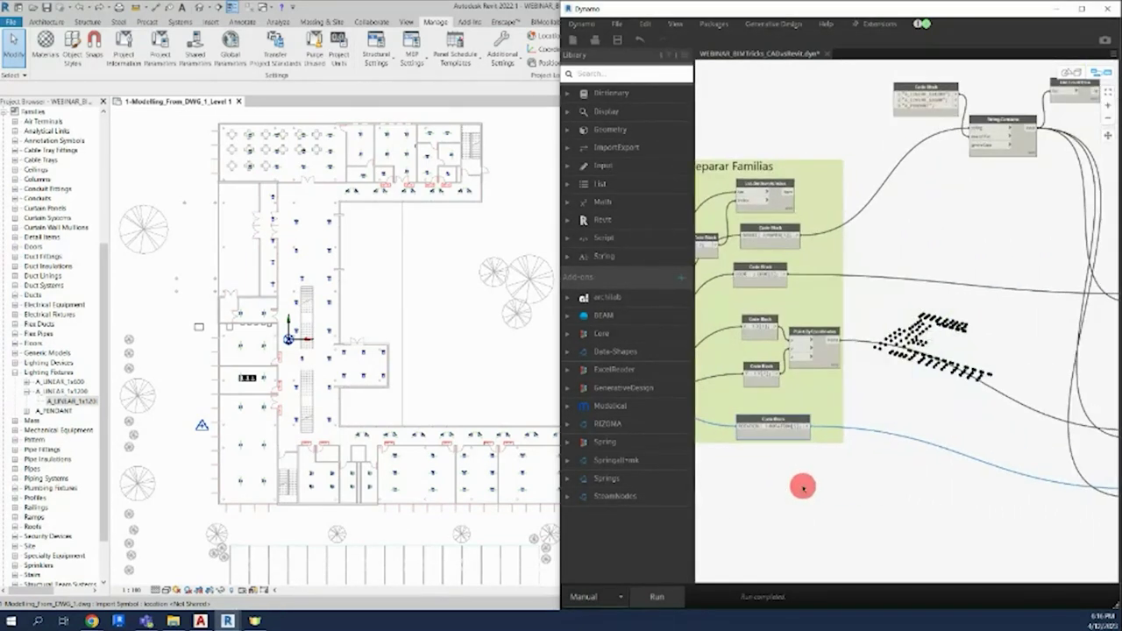
pyautogui.moveTo(892, 511); pyautogui.dragTo(799, 501, button='middle')
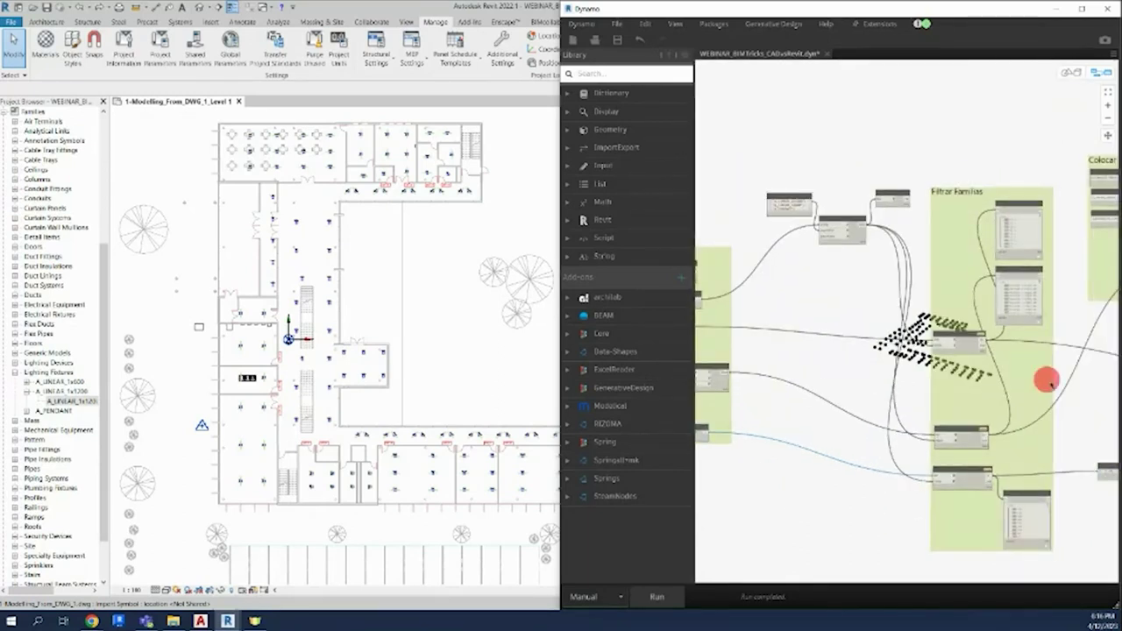
pyautogui.moveTo(1046, 381); pyautogui.dragTo(814, 388, button='middle')
pyautogui.scroll(3, 958, 267)
pyautogui.scroll(2, 950, 246)
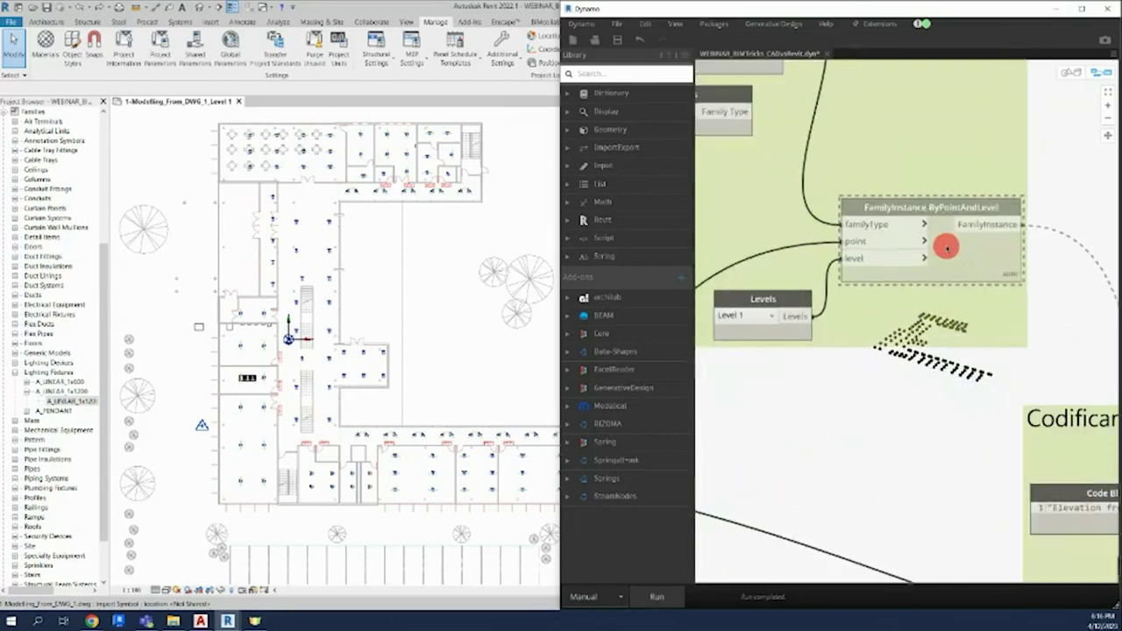
pyautogui.moveTo(992, 294)
pyautogui.mouseDown(button='middle')
pyautogui.moveTo(777, 275)
pyautogui.moveTo(917, 315)
pyautogui.mouseUp(button='middle')
pyautogui.scroll(-5, 920, 313)
pyautogui.scroll(2, 917, 318)
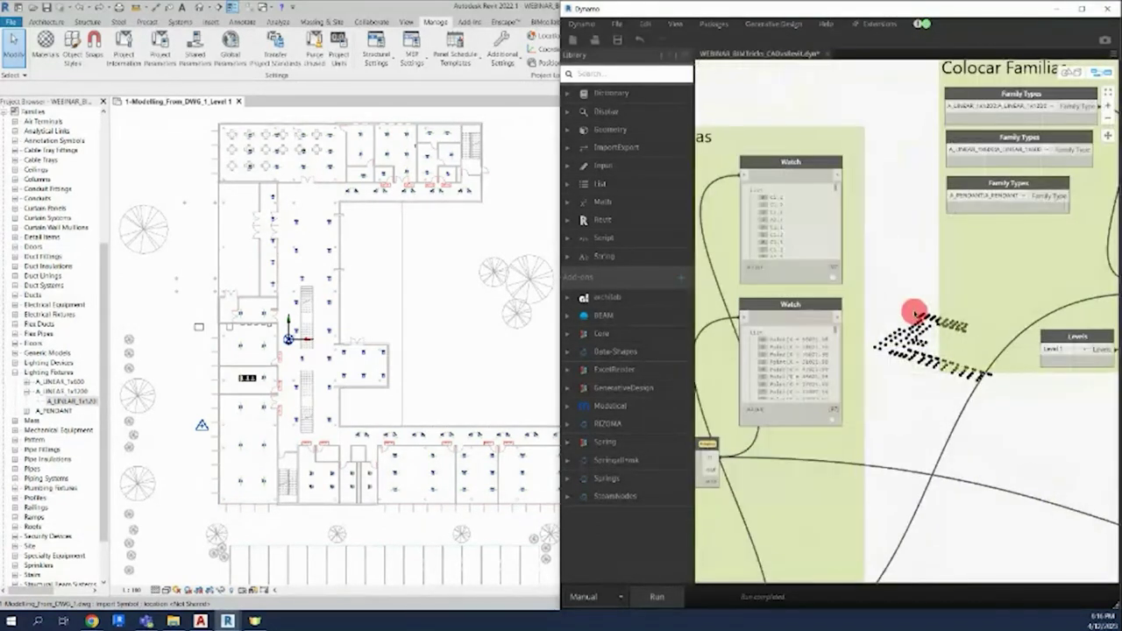
pyautogui.moveTo(1000, 316); pyautogui.dragTo(895, 285, button='middle')
pyautogui.scroll(2, 895, 285)
pyautogui.scroll(2, 907, 280)
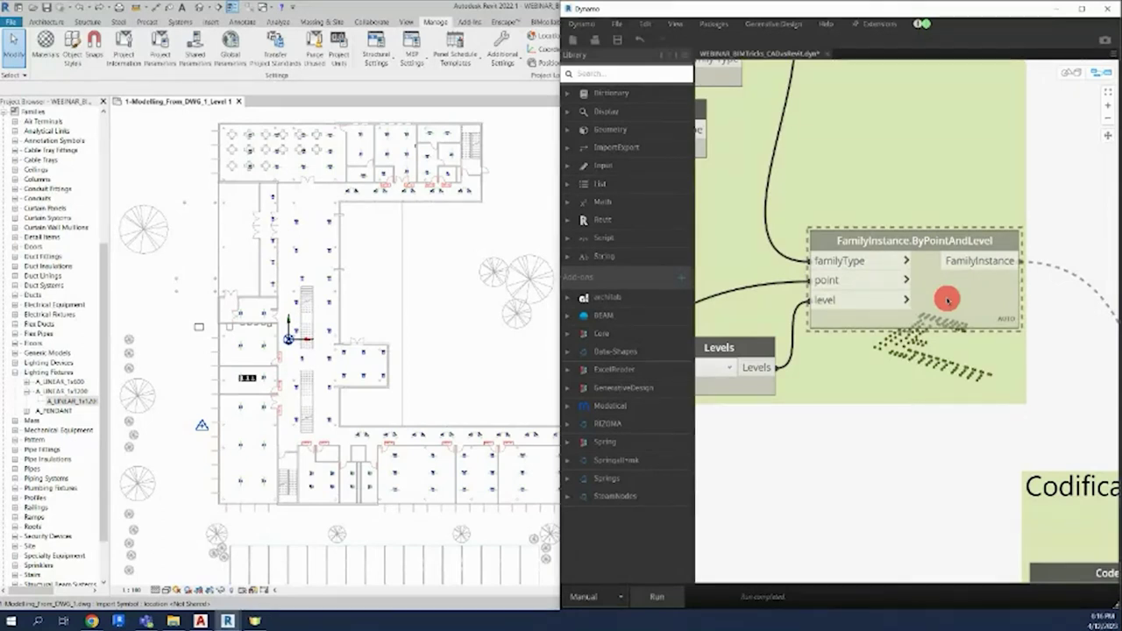
pyautogui.scroll(-3, 946, 300)
pyautogui.scroll(-2, 722, 426)
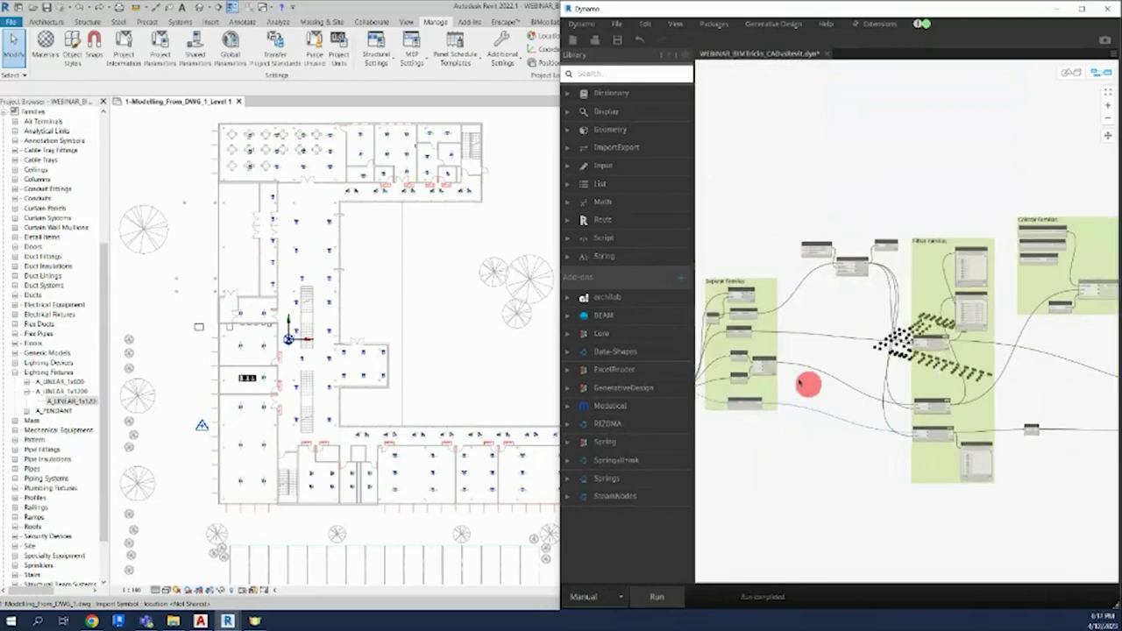
pyautogui.scroll(2, 769, 371)
pyautogui.scroll(2, 769, 371)
pyautogui.scroll(-3, 957, 367)
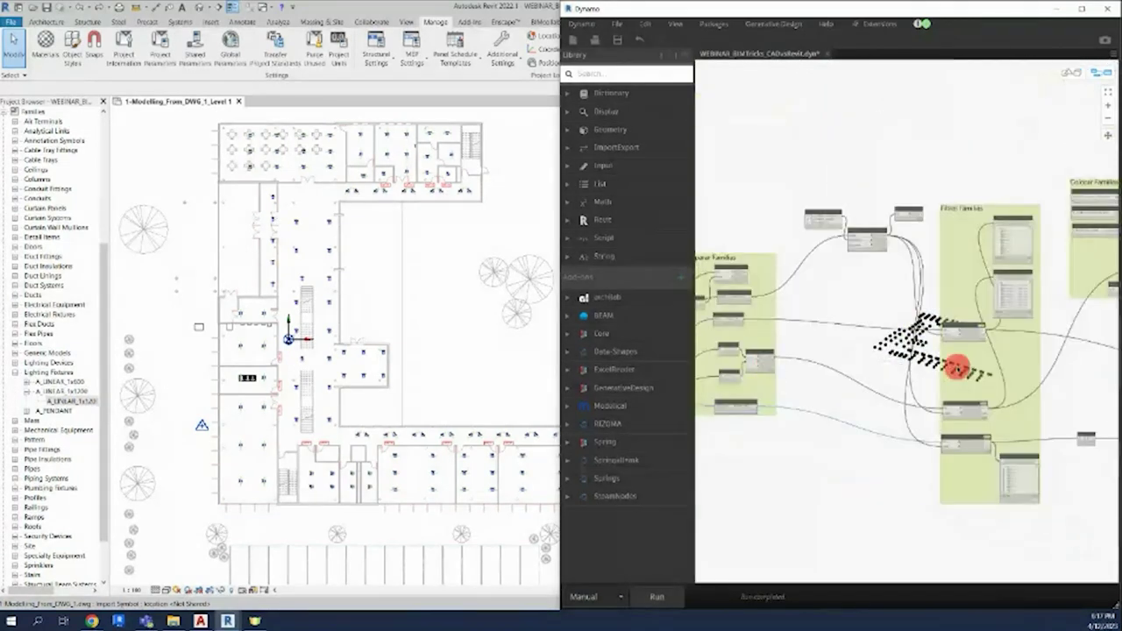
pyautogui.scroll(1, 751, 375)
pyautogui.scroll(1, 932, 293)
pyautogui.scroll(4, 889, 326)
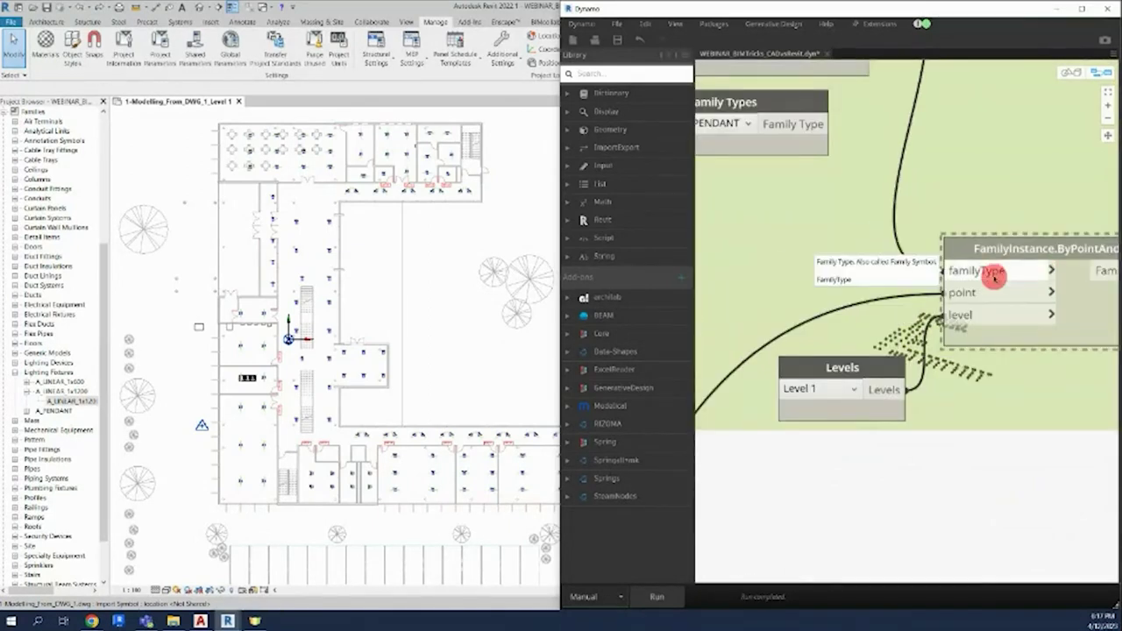
pyautogui.scroll(-4, 996, 275)
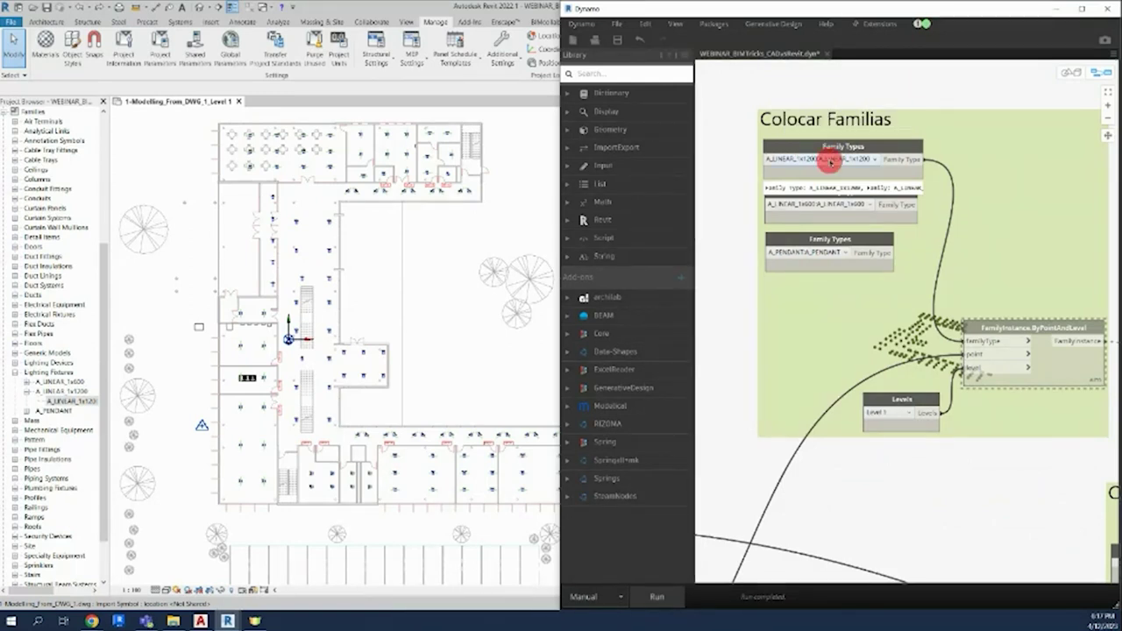
# - Line up the three Family Types nodes in one column within the Colocar Familias group
pyautogui.moveTo(859, 140); pyautogui.dragTo(855, 136)
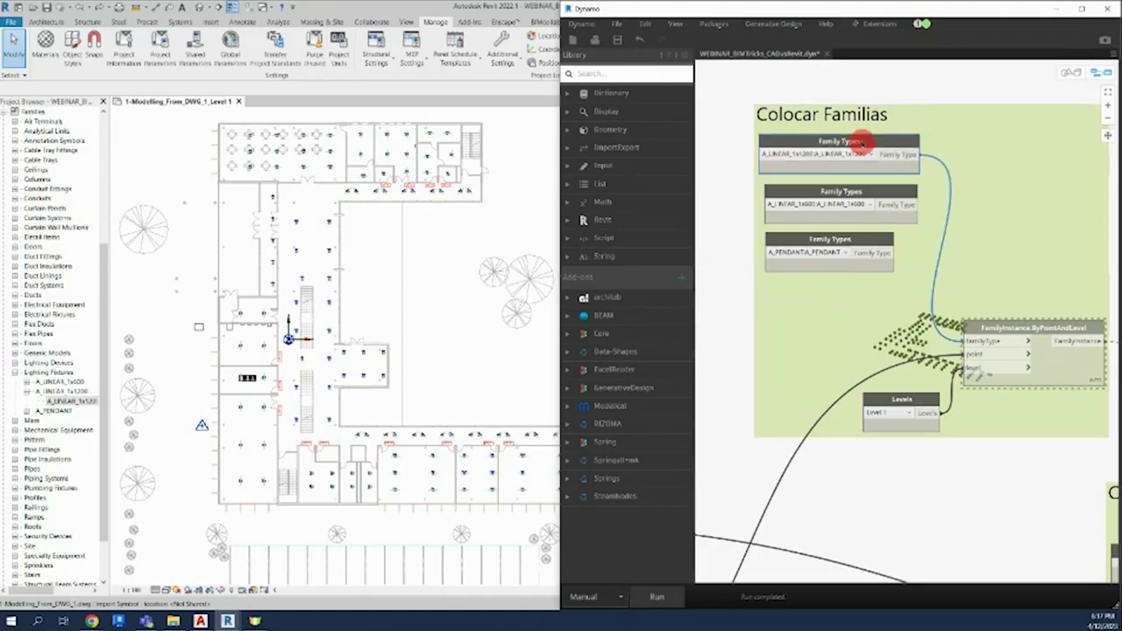
pyautogui.click(847, 191)
pyautogui.moveTo(847, 191); pyautogui.dragTo(847, 194)
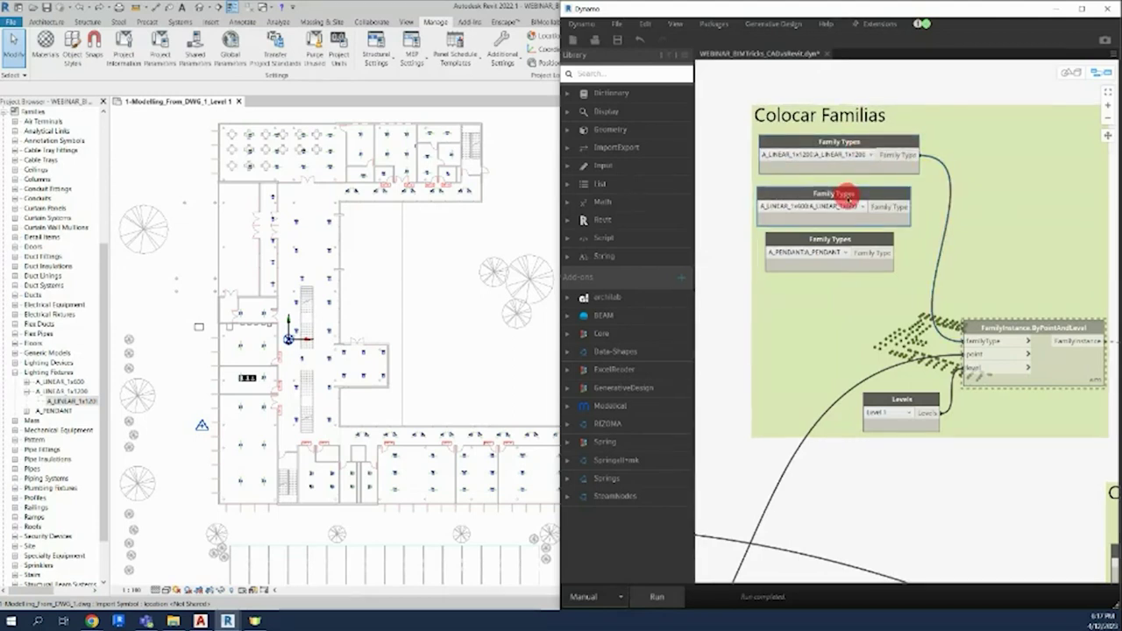
pyautogui.moveTo(841, 239); pyautogui.dragTo(833, 247)
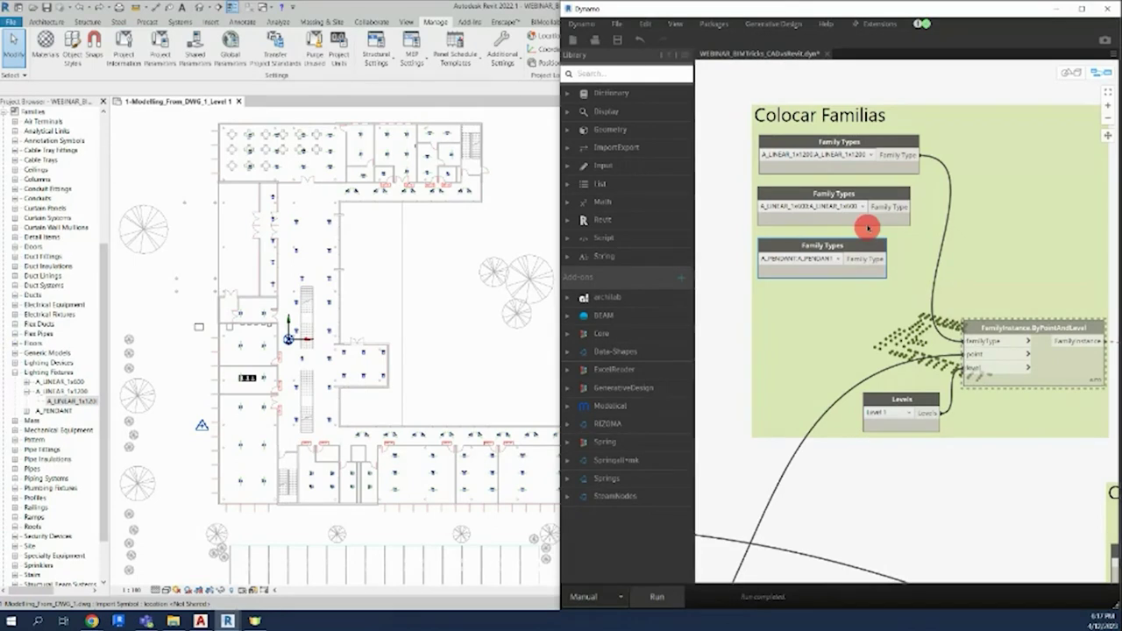
pyautogui.moveTo(888, 195); pyautogui.dragTo(882, 193)
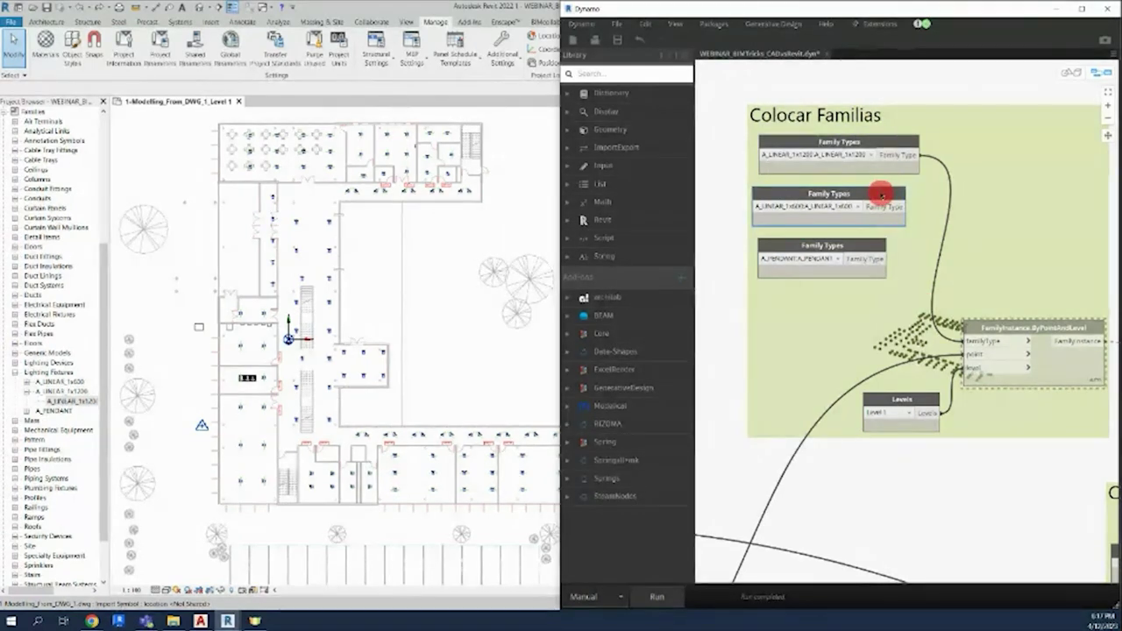
pyautogui.moveTo(881, 194)
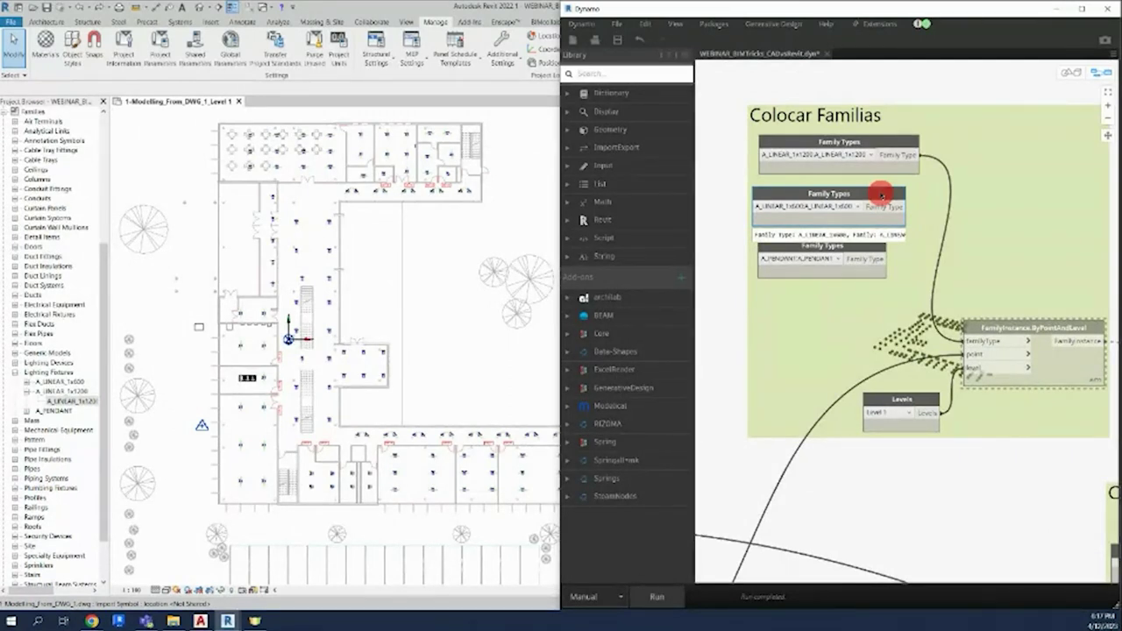
pyautogui.moveTo(828, 206)
pyautogui.moveTo(868, 143); pyautogui.dragTo(859, 141)
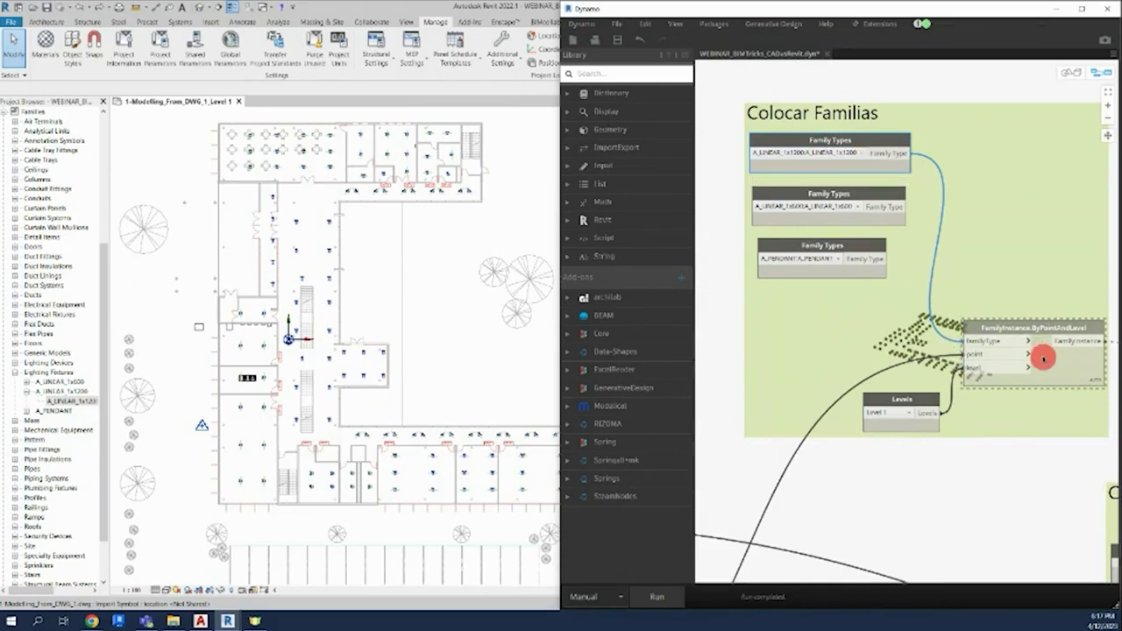
pyautogui.scroll(-2, 1042, 358)
pyautogui.scroll(-2, 1042, 358)
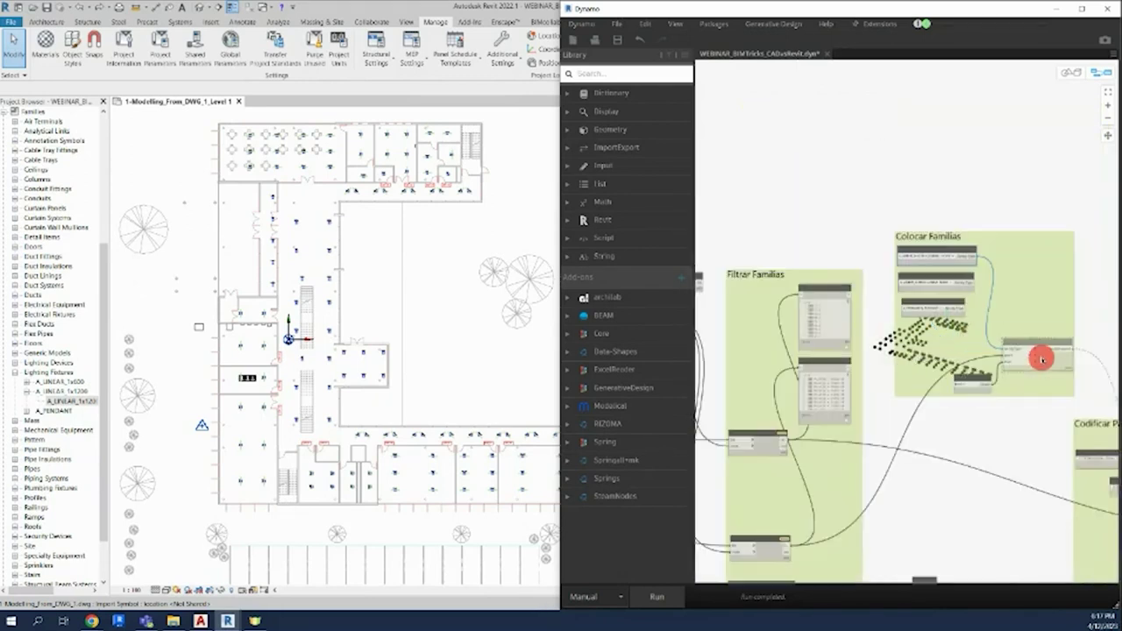
pyautogui.scroll(-2, 1041, 359)
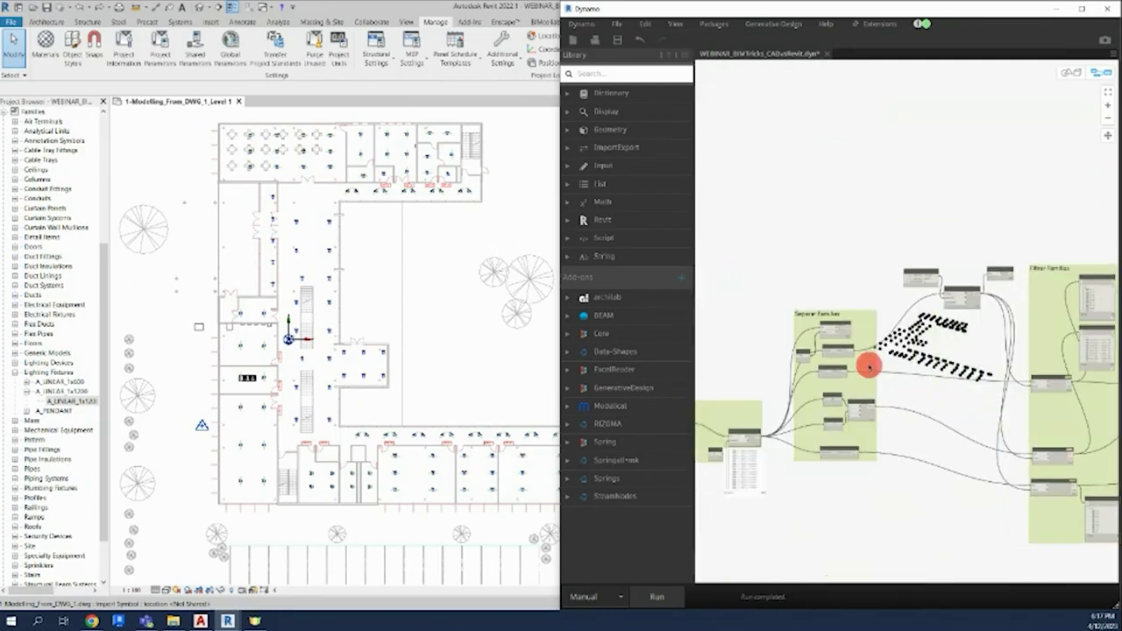
pyautogui.scroll(3, 867, 366)
pyautogui.scroll(2, 839, 356)
pyautogui.moveTo(825, 360)
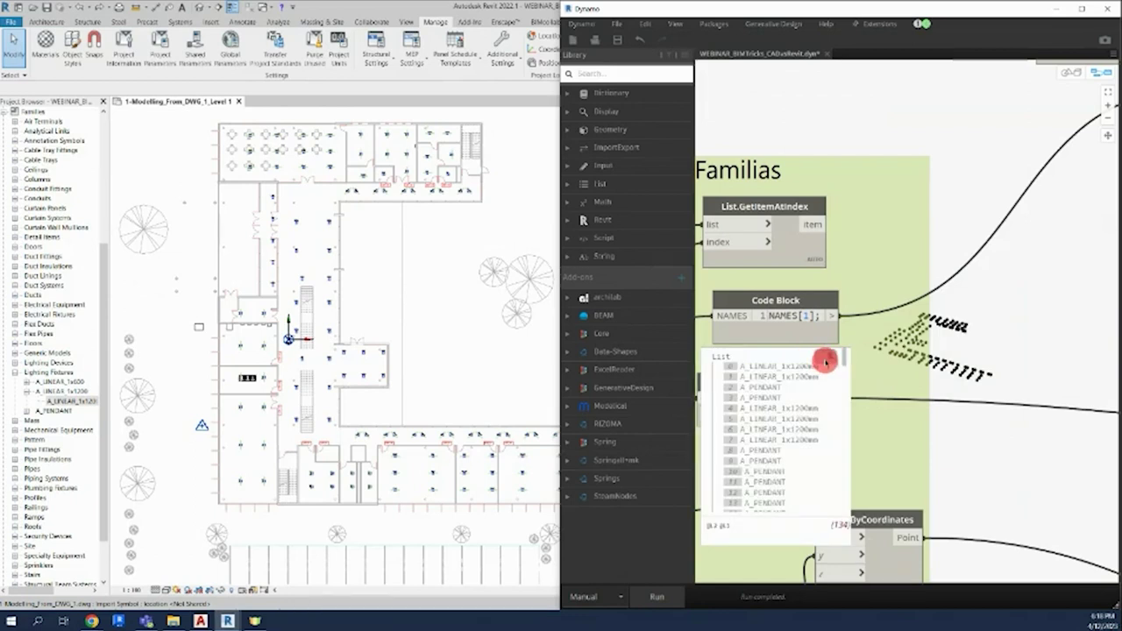
pyautogui.scroll(-3, 825, 361)
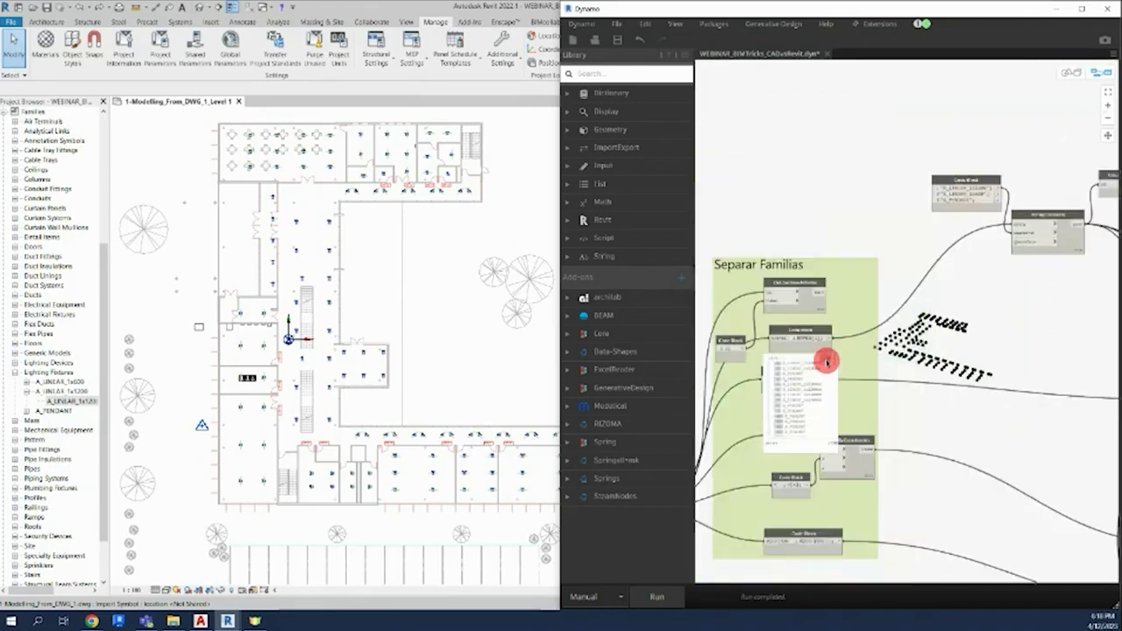
pyautogui.scroll(-2, 982, 368)
pyautogui.moveTo(982, 368); pyautogui.dragTo(759, 257, button='middle')
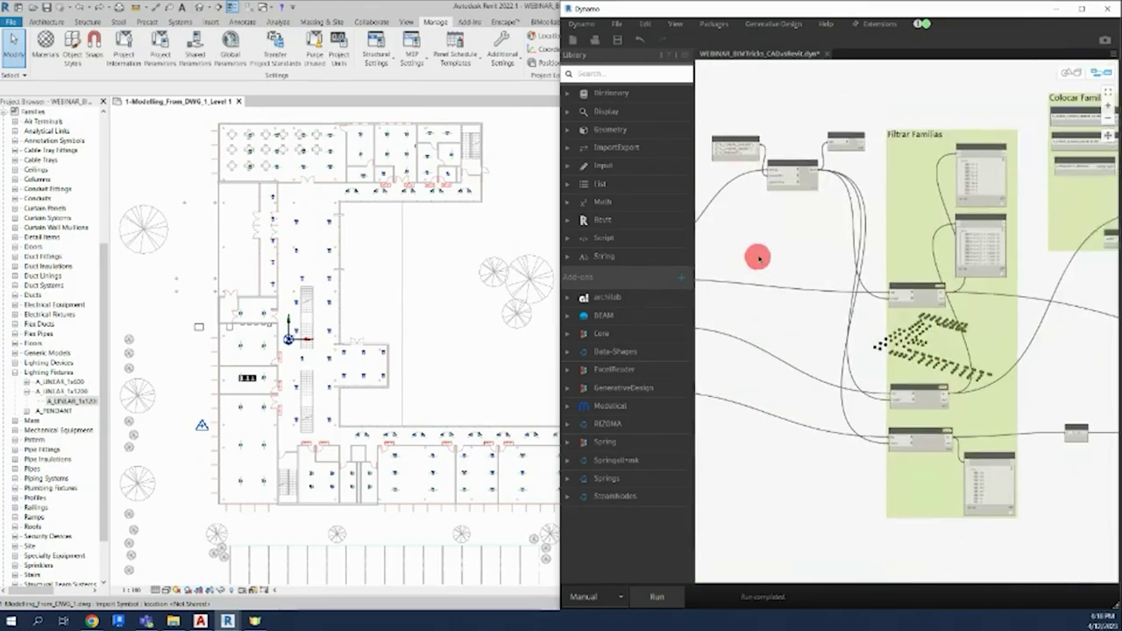
pyautogui.scroll(3, 922, 301)
pyautogui.scroll(2, 924, 299)
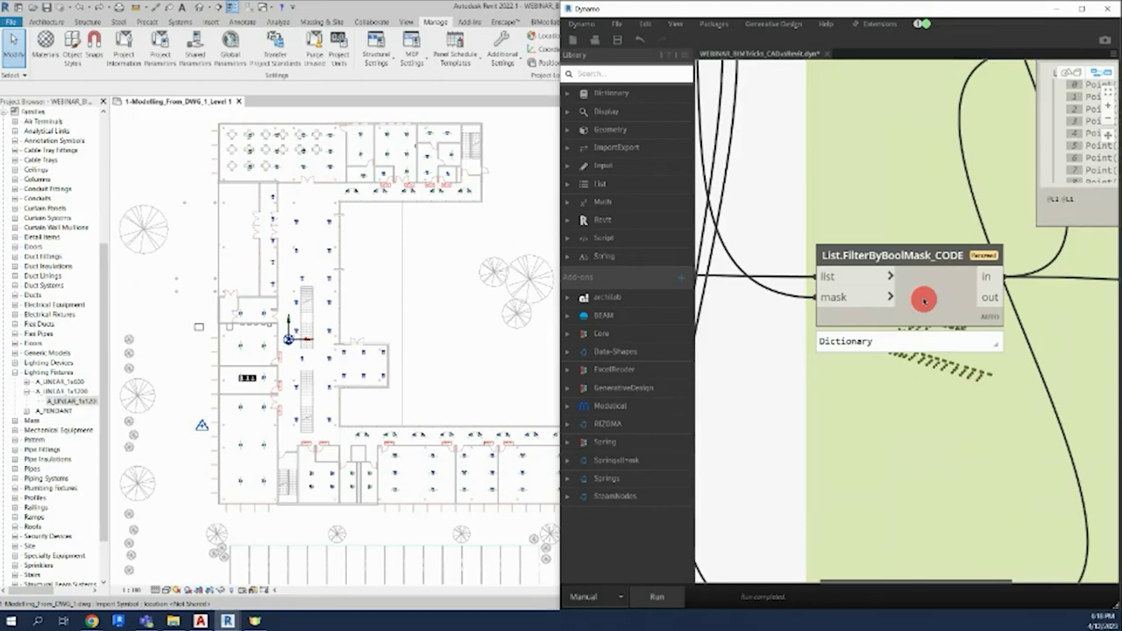
pyautogui.scroll(-2, 925, 299)
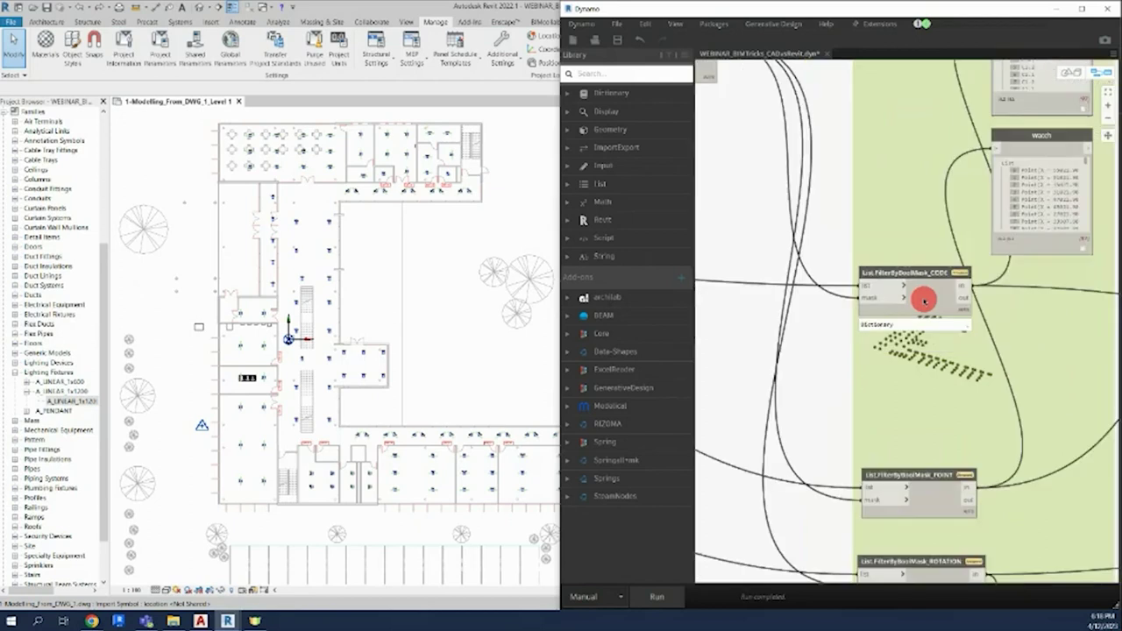
pyautogui.scroll(-3, 877, 307)
pyautogui.moveTo(936, 316); pyautogui.dragTo(1054, 298, button='middle')
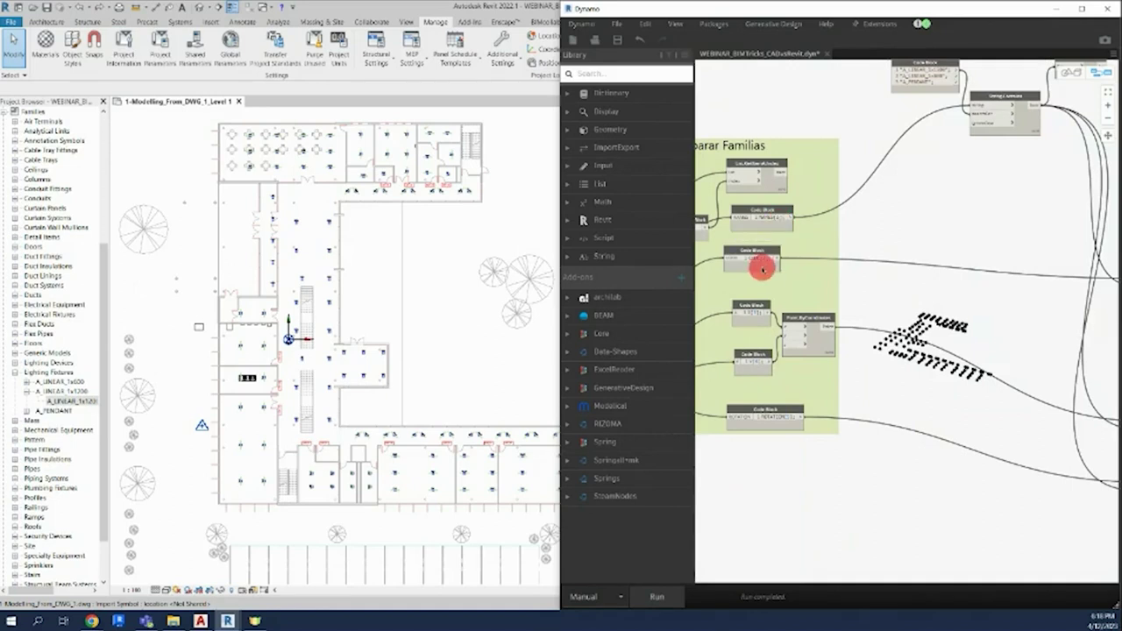
pyautogui.moveTo(752, 256)
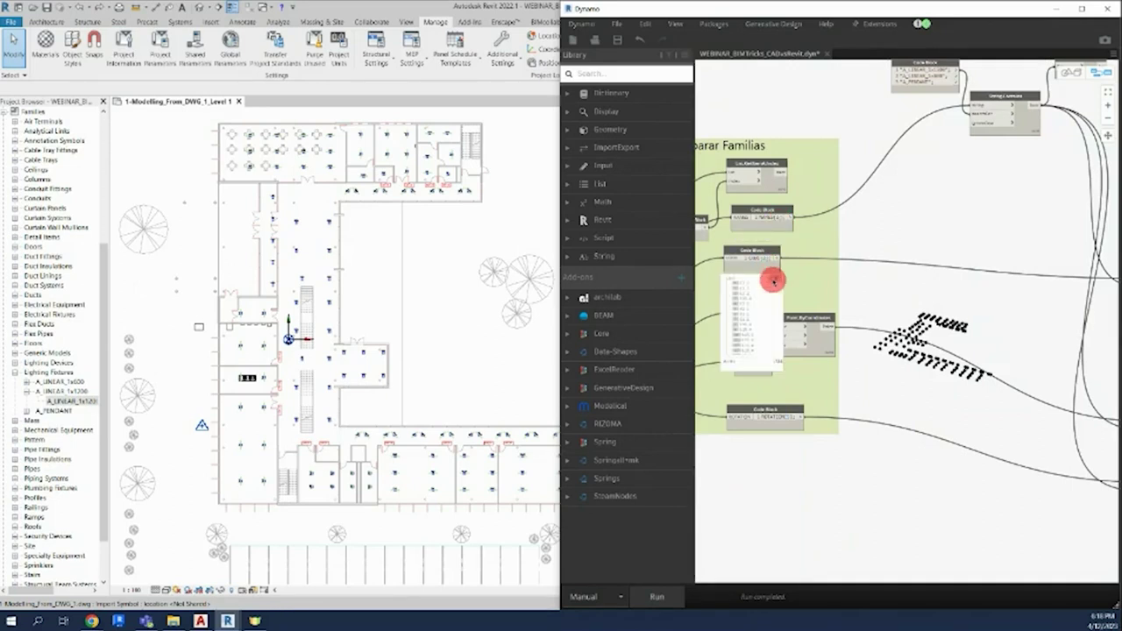
pyautogui.scroll(3, 897, 283)
pyautogui.scroll(2, 899, 282)
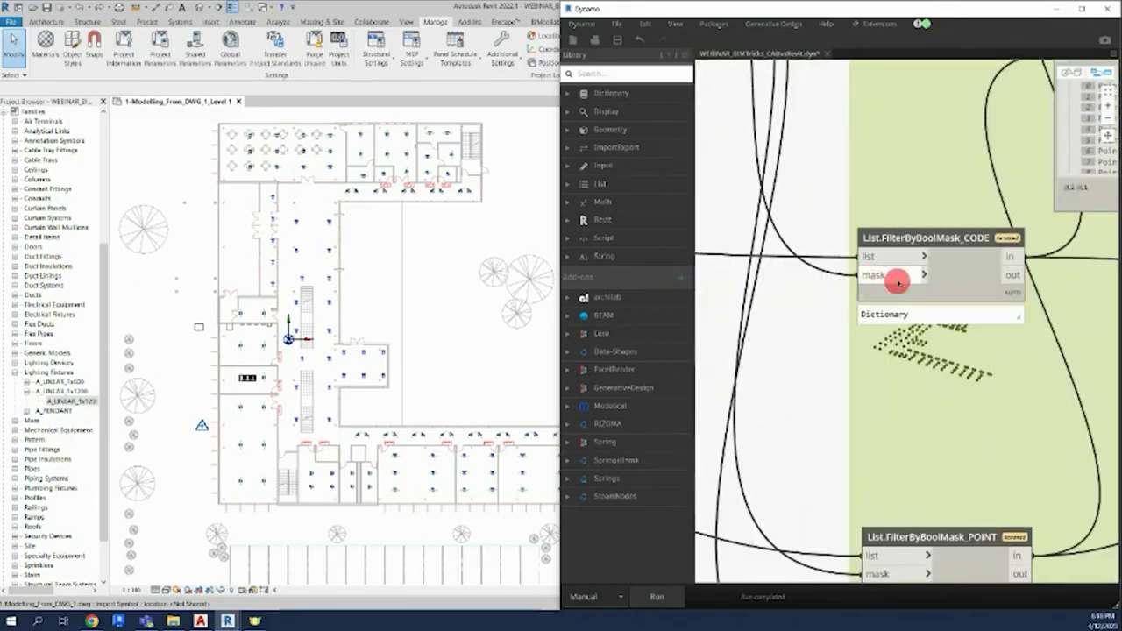
pyautogui.scroll(-2, 953, 281)
pyautogui.scroll(-1, 953, 280)
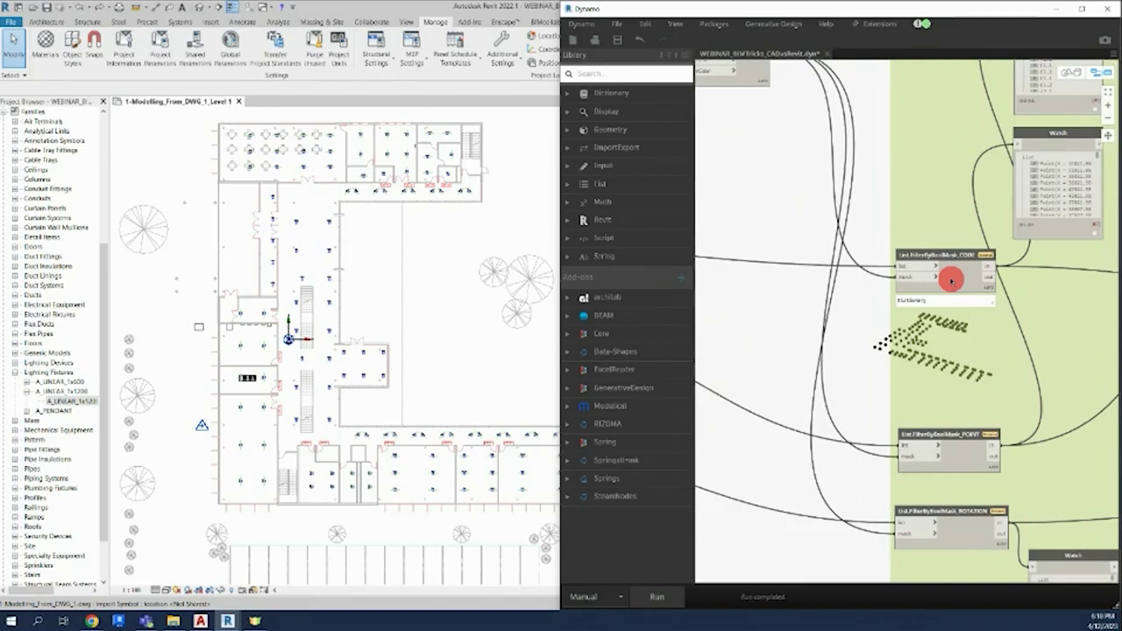
pyautogui.scroll(-3, 951, 280)
pyautogui.scroll(3, 825, 194)
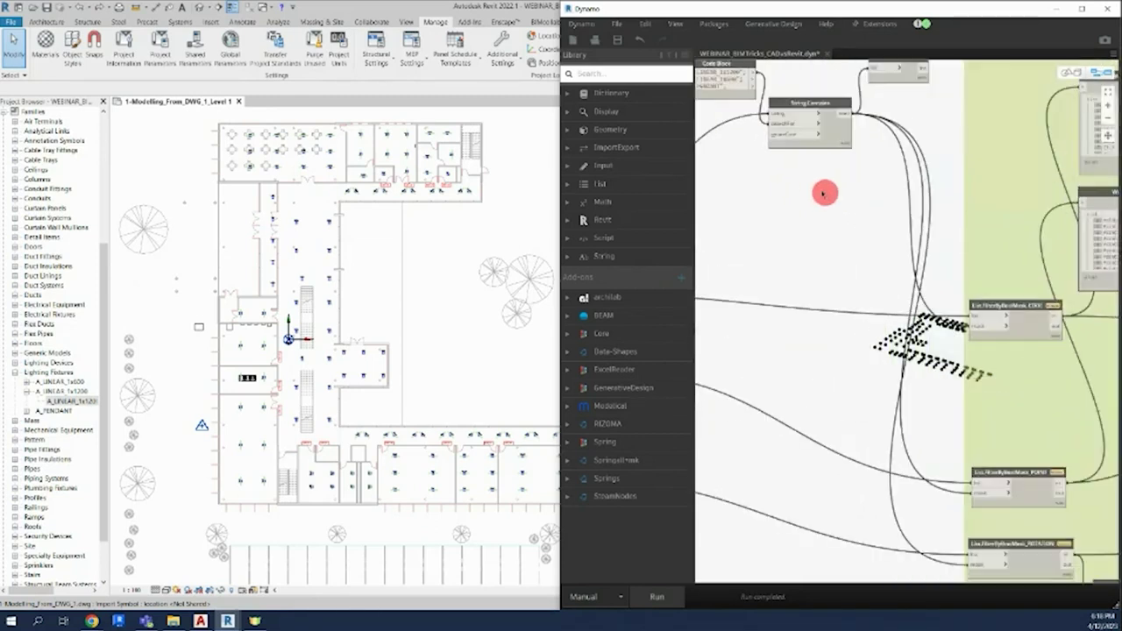
pyautogui.moveTo(814, 193); pyautogui.dragTo(877, 308, button='middle')
pyautogui.scroll(1, 877, 308)
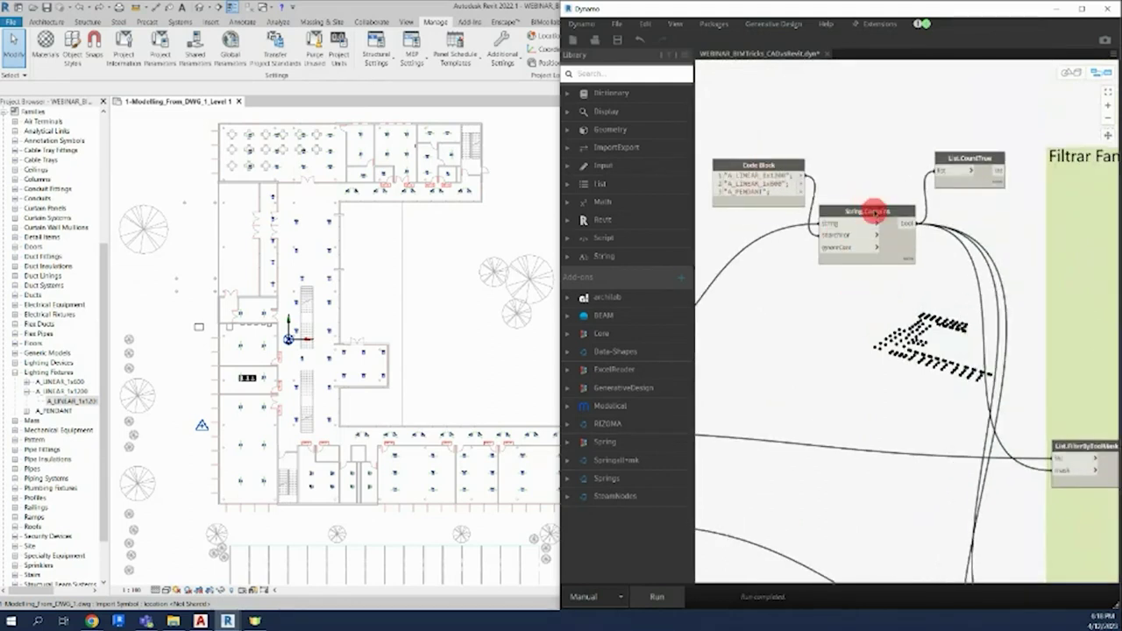
pyautogui.moveTo(875, 212); pyautogui.dragTo(879, 213)
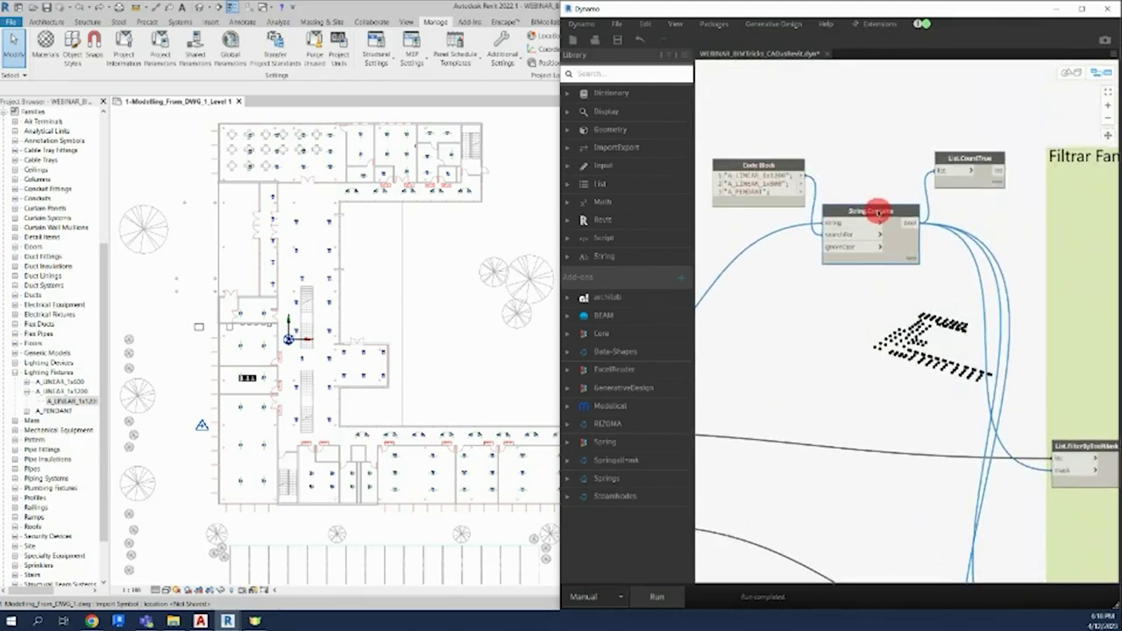
pyautogui.moveTo(877, 213); pyautogui.dragTo(880, 214)
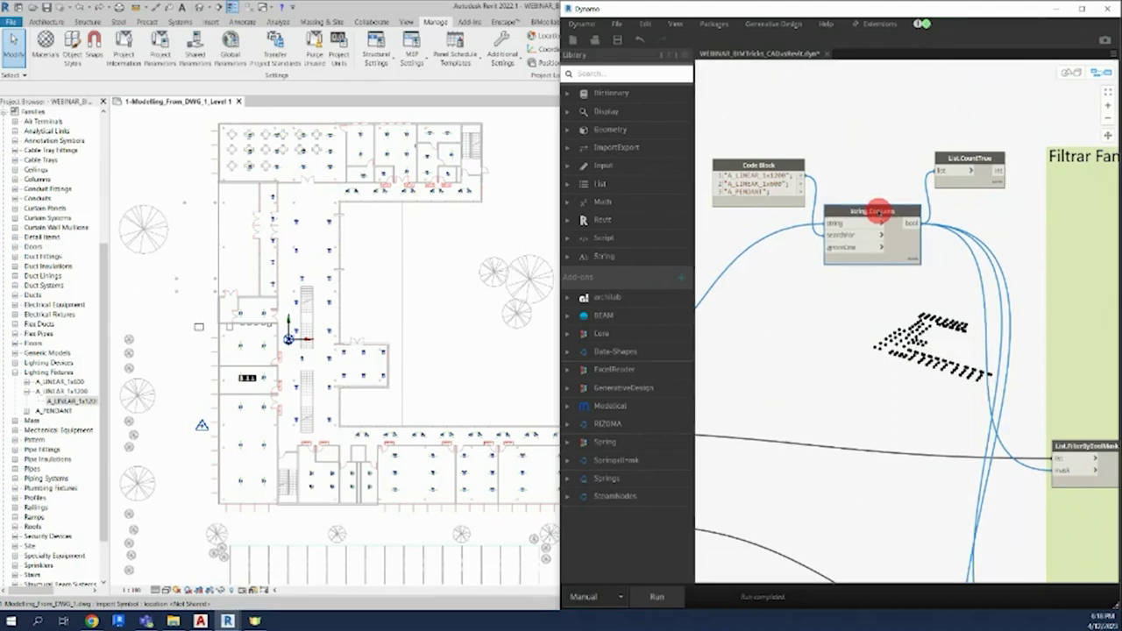
pyautogui.moveTo(784, 170); pyautogui.dragTo(771, 175)
pyautogui.click(719, 175)
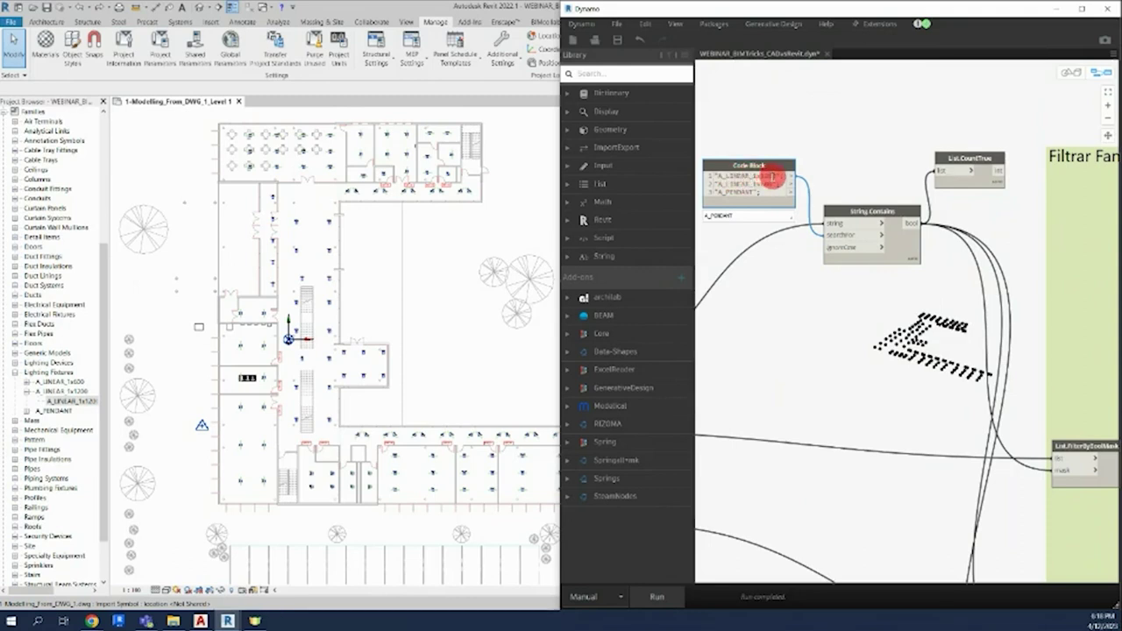
pyautogui.moveTo(846, 247)
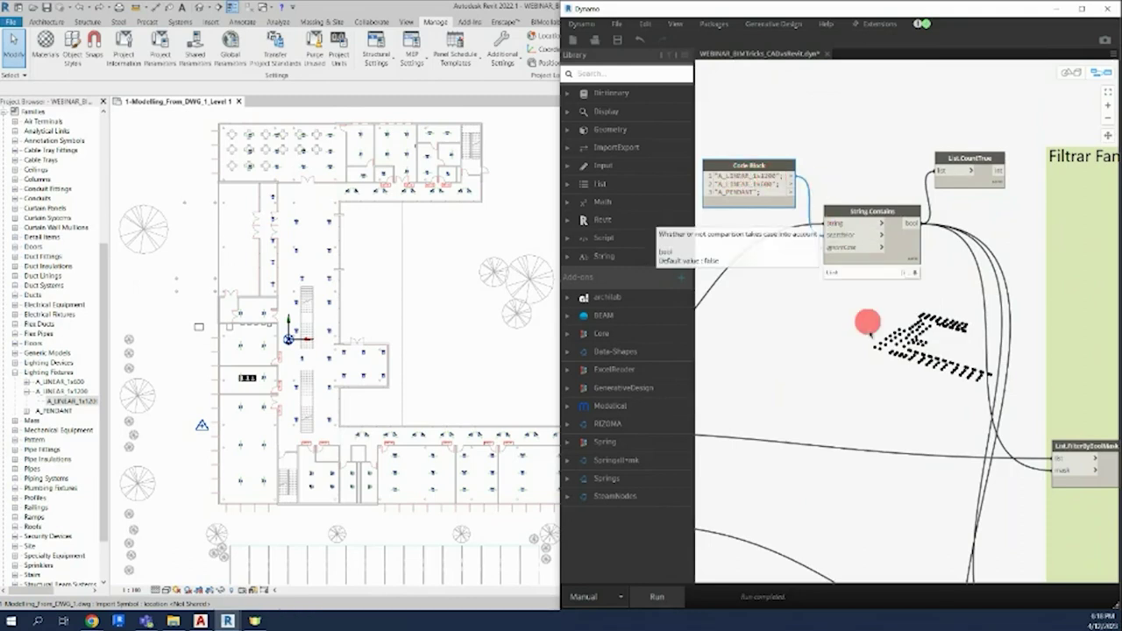
pyautogui.scroll(-2, 868, 323)
pyautogui.scroll(-2, 824, 350)
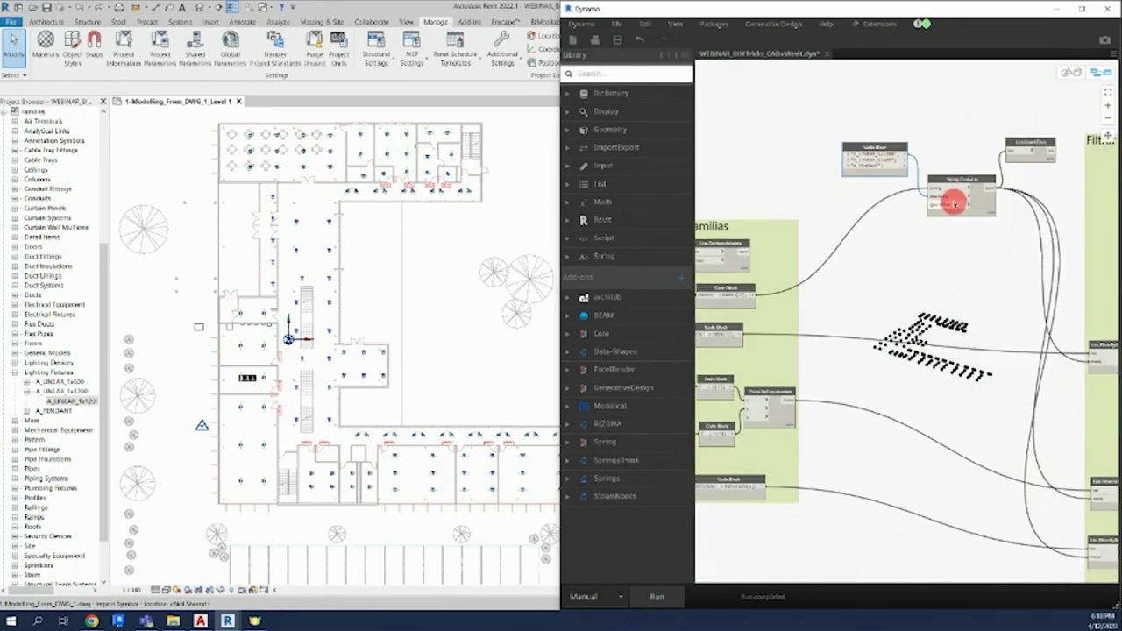
pyautogui.moveTo(726, 294)
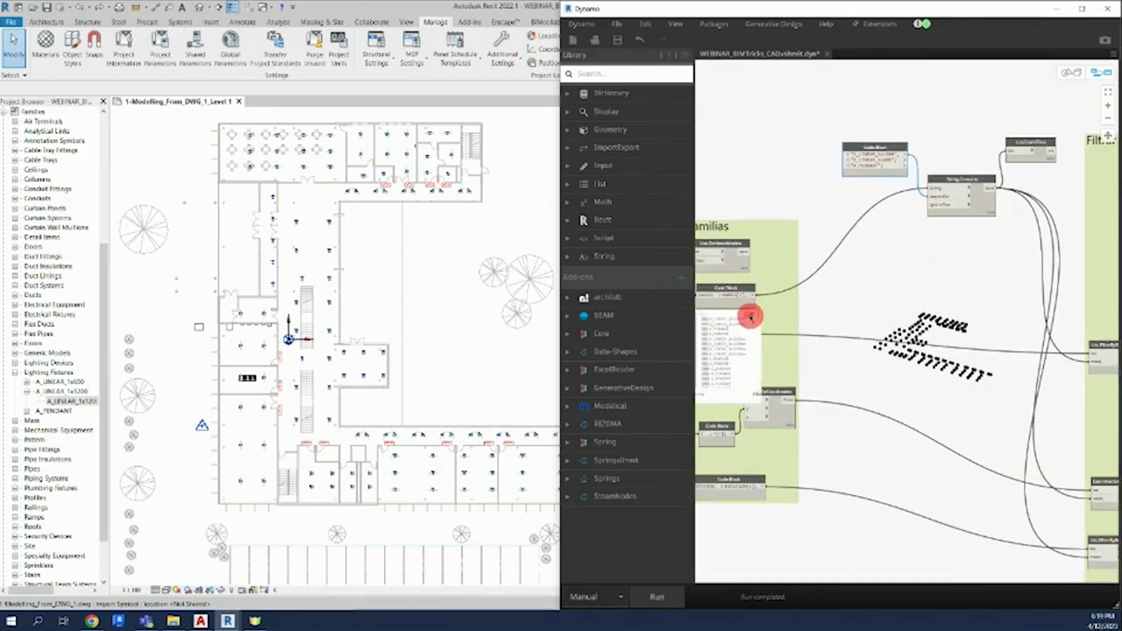
pyautogui.scroll(3, 750, 315)
pyautogui.scroll(3, 790, 303)
pyautogui.scroll(2, 877, 263)
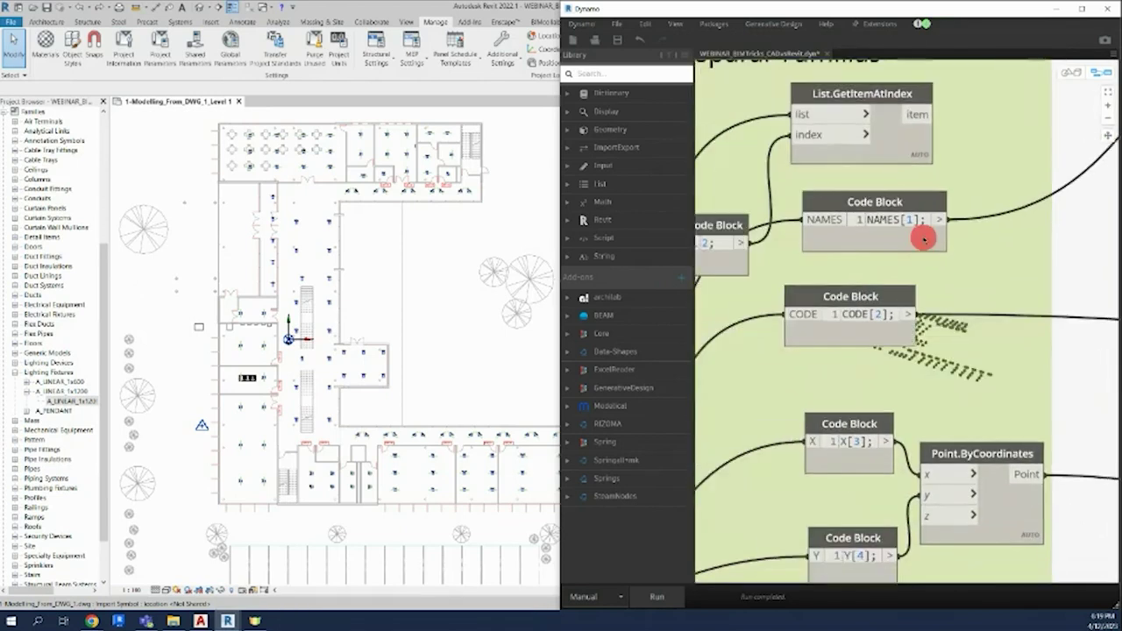
pyautogui.moveTo(934, 266)
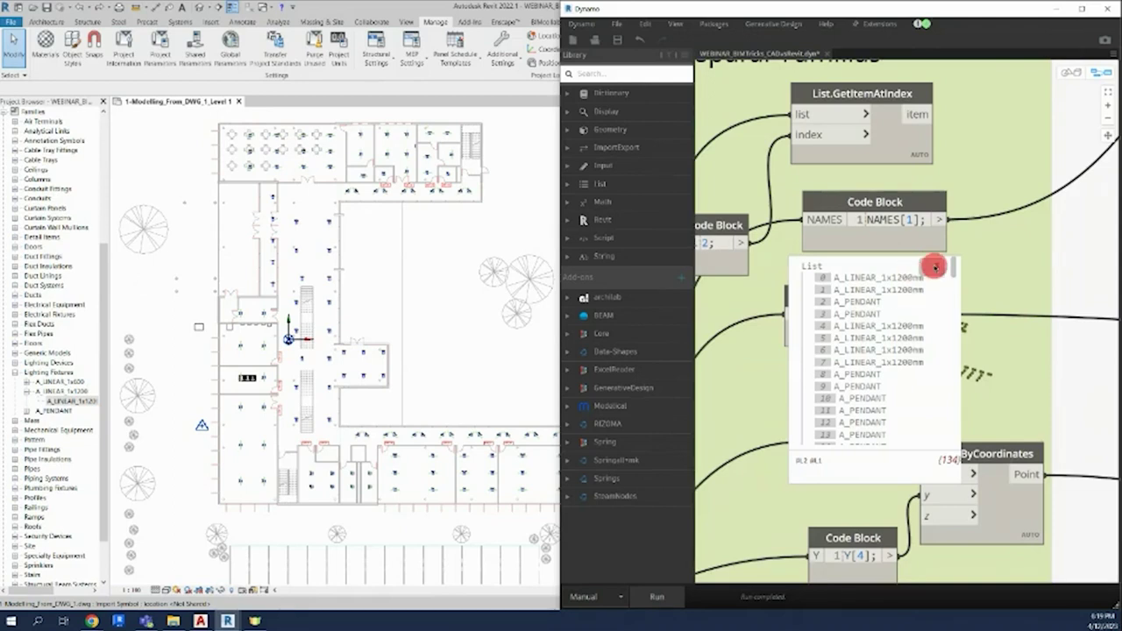
pyautogui.scroll(-5, 936, 268)
pyautogui.scroll(3, 756, 283)
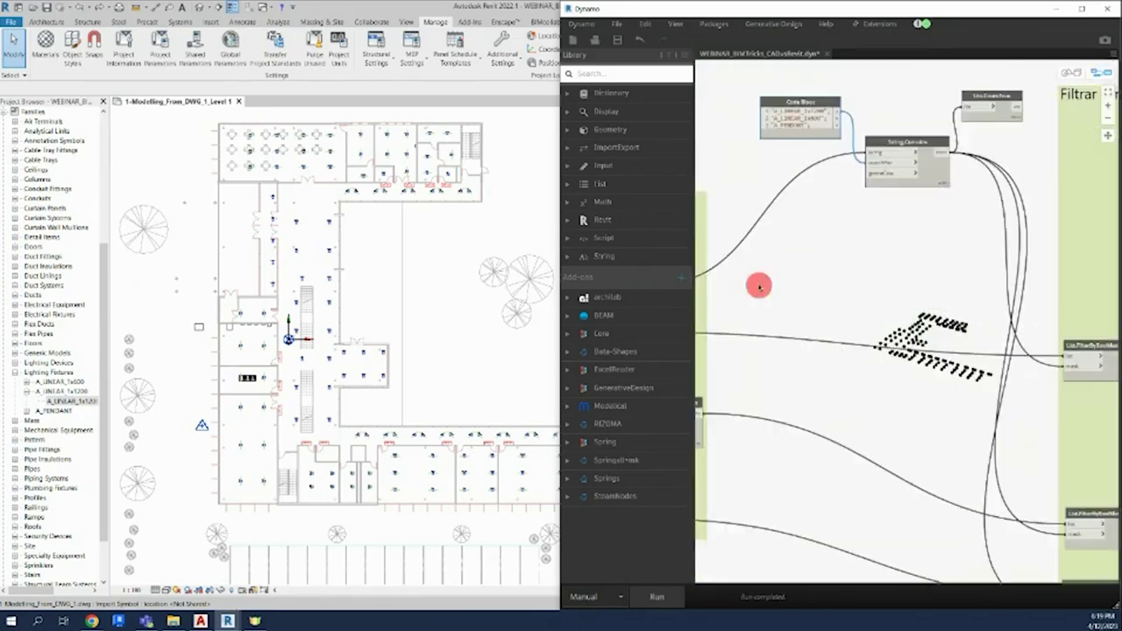
pyautogui.scroll(3, 934, 192)
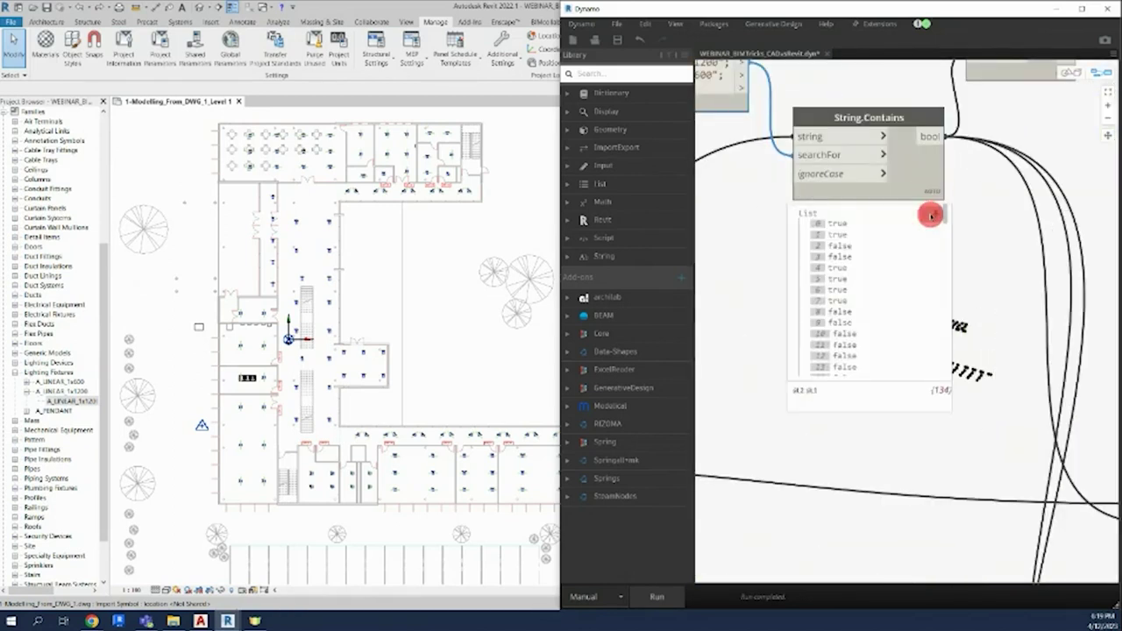
pyautogui.moveTo(931, 215)
pyautogui.scroll(-5, 947, 201)
pyautogui.scroll(2, 872, 188)
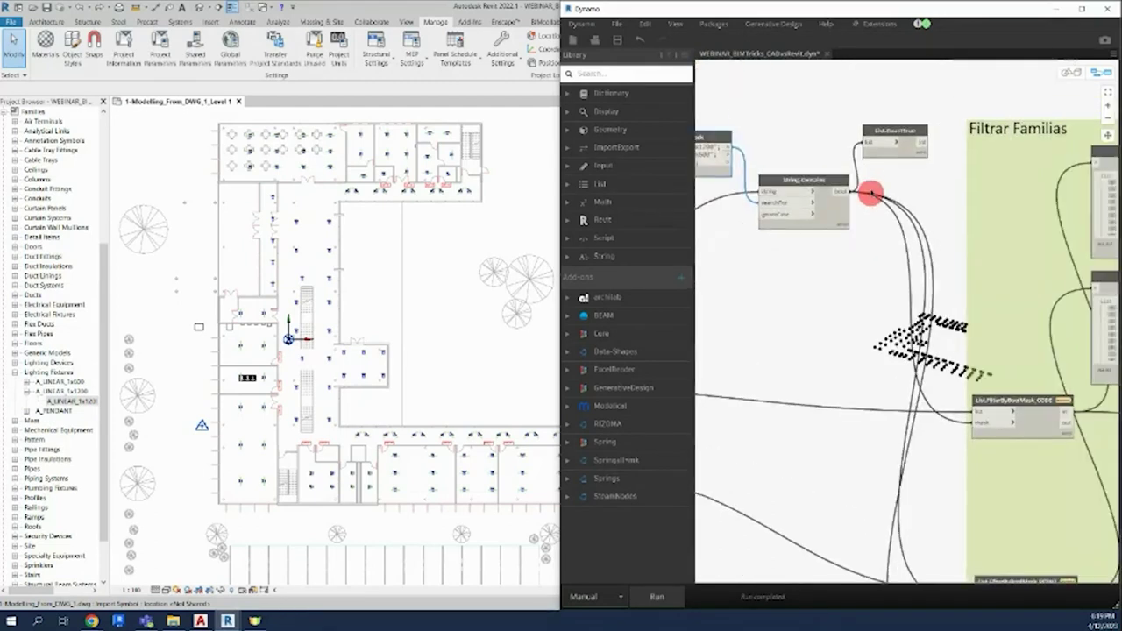
pyautogui.scroll(2, 897, 163)
pyautogui.scroll(2, 929, 136)
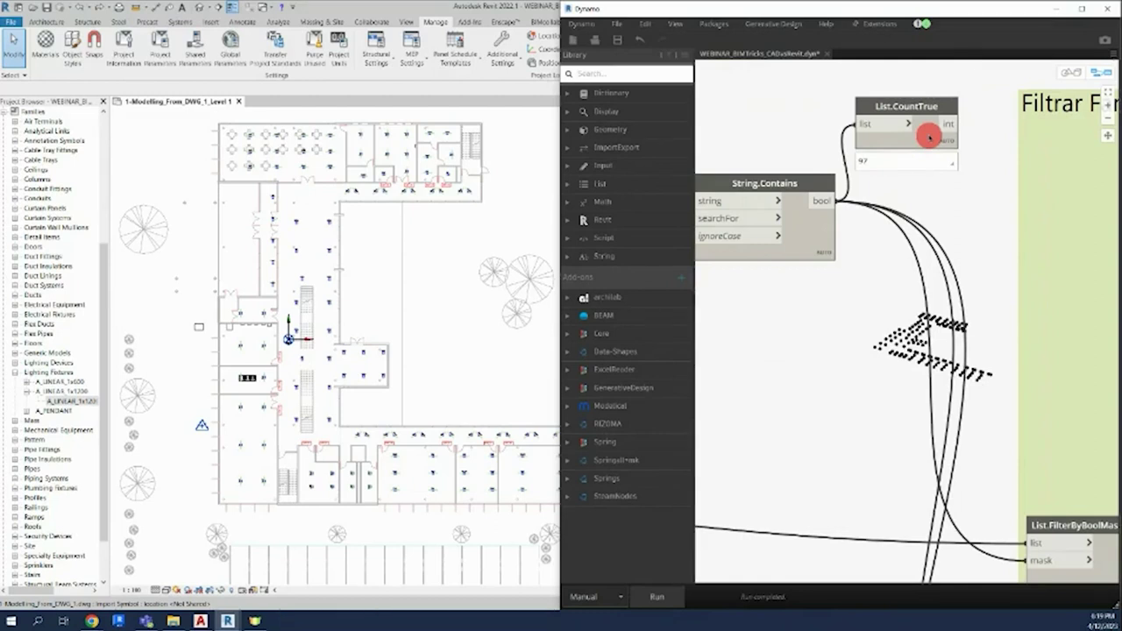
pyautogui.moveTo(929, 137); pyautogui.dragTo(935, 137)
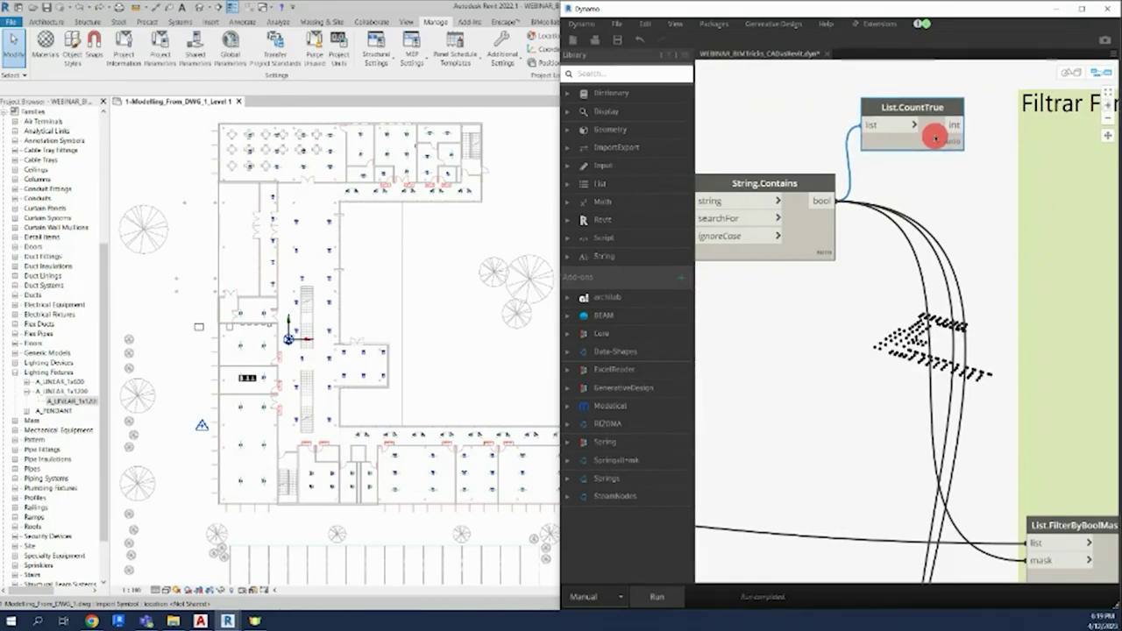
pyautogui.scroll(-3, 936, 219)
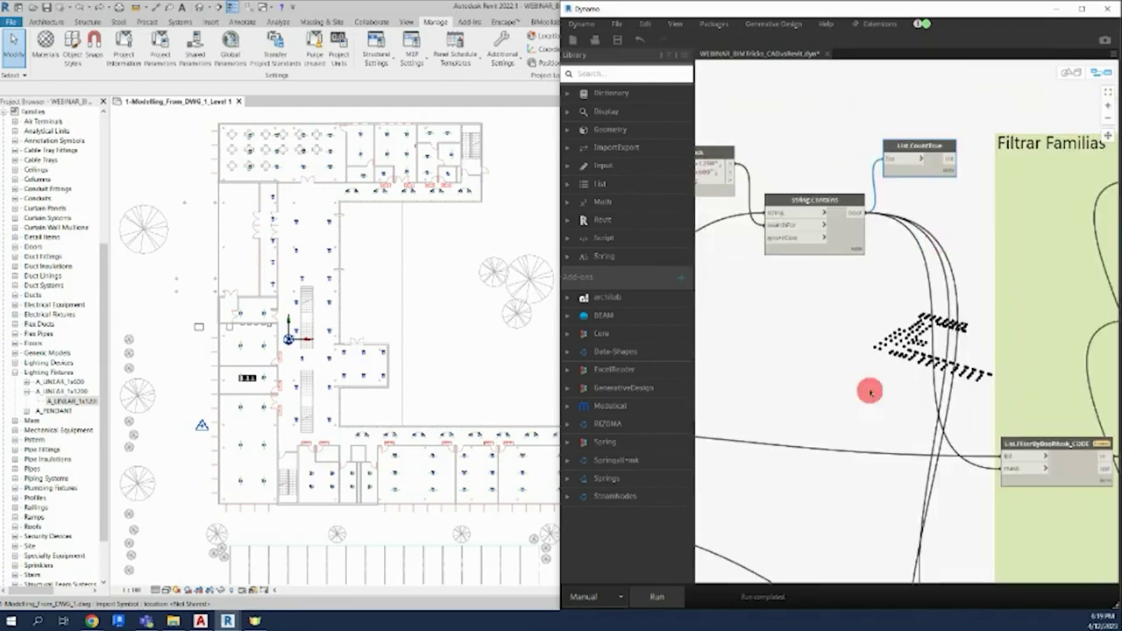
pyautogui.moveTo(869, 389); pyautogui.dragTo(941, 260, button='middle')
pyautogui.scroll(-2, 941, 261)
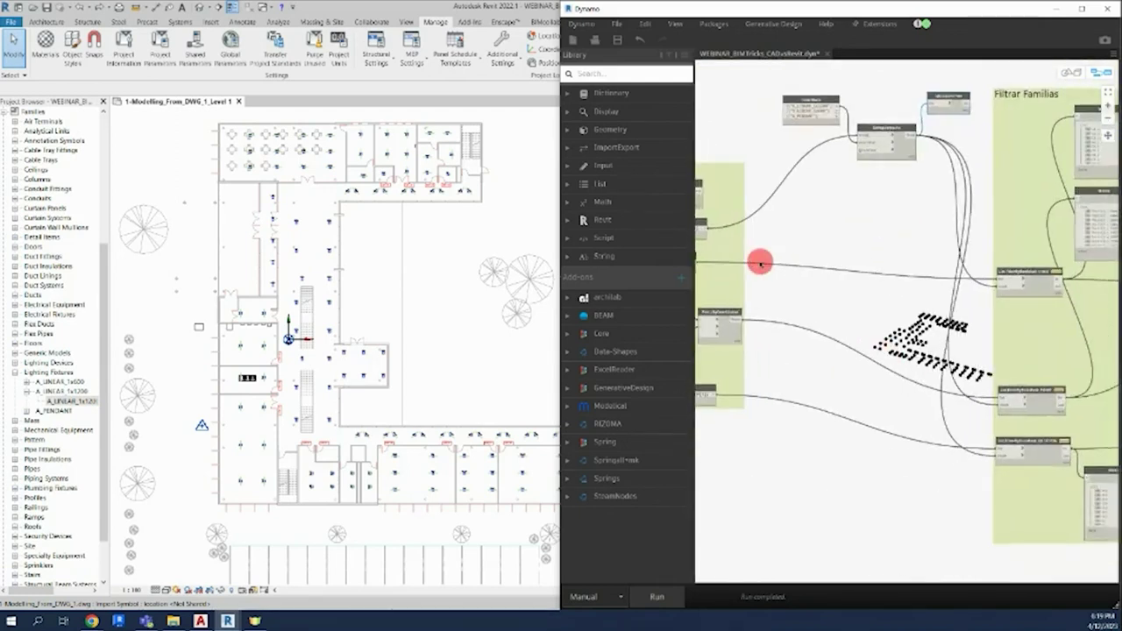
pyautogui.scroll(3, 760, 257)
pyautogui.scroll(3, 797, 251)
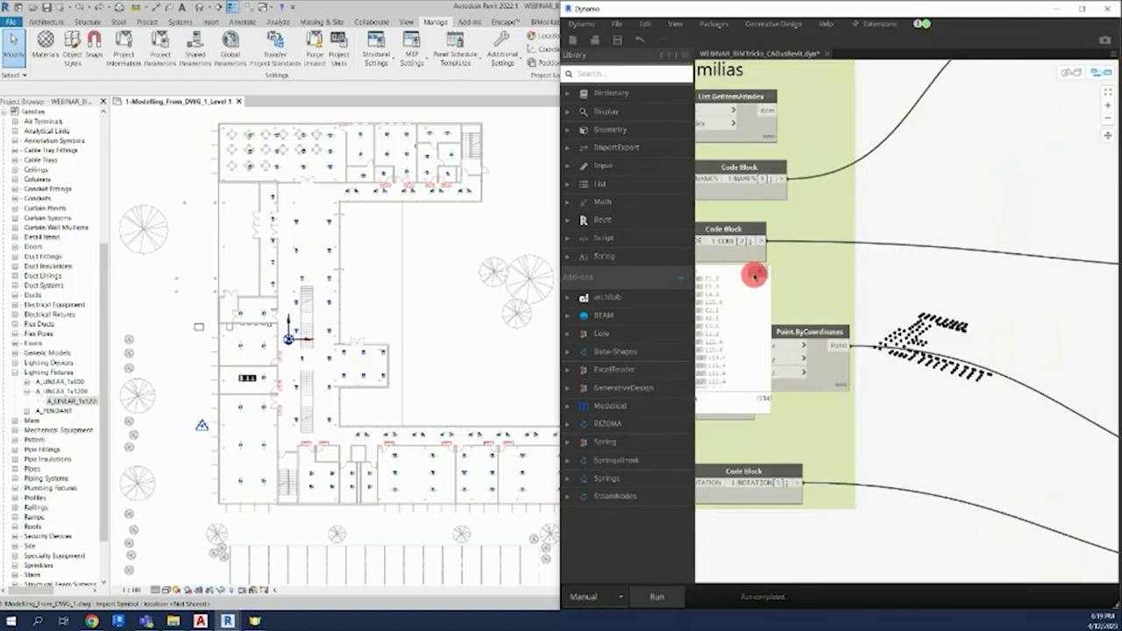
pyautogui.scroll(-2, 864, 281)
pyautogui.moveTo(993, 311); pyautogui.dragTo(724, 304, button='middle')
pyautogui.scroll(2, 917, 290)
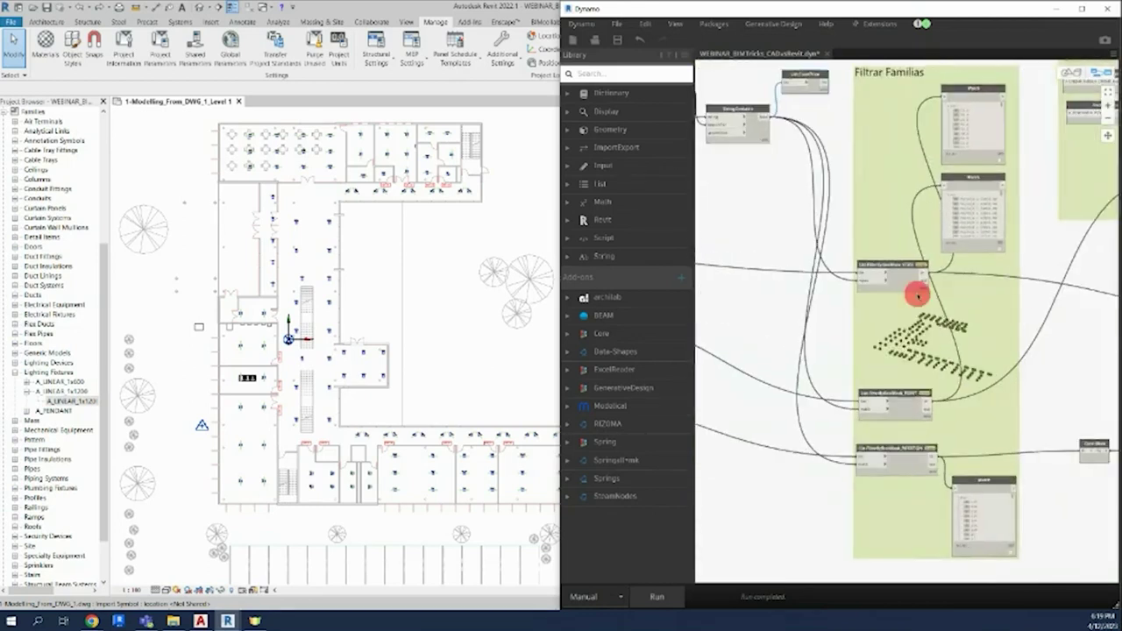
pyautogui.scroll(3, 842, 271)
pyautogui.scroll(2, 875, 275)
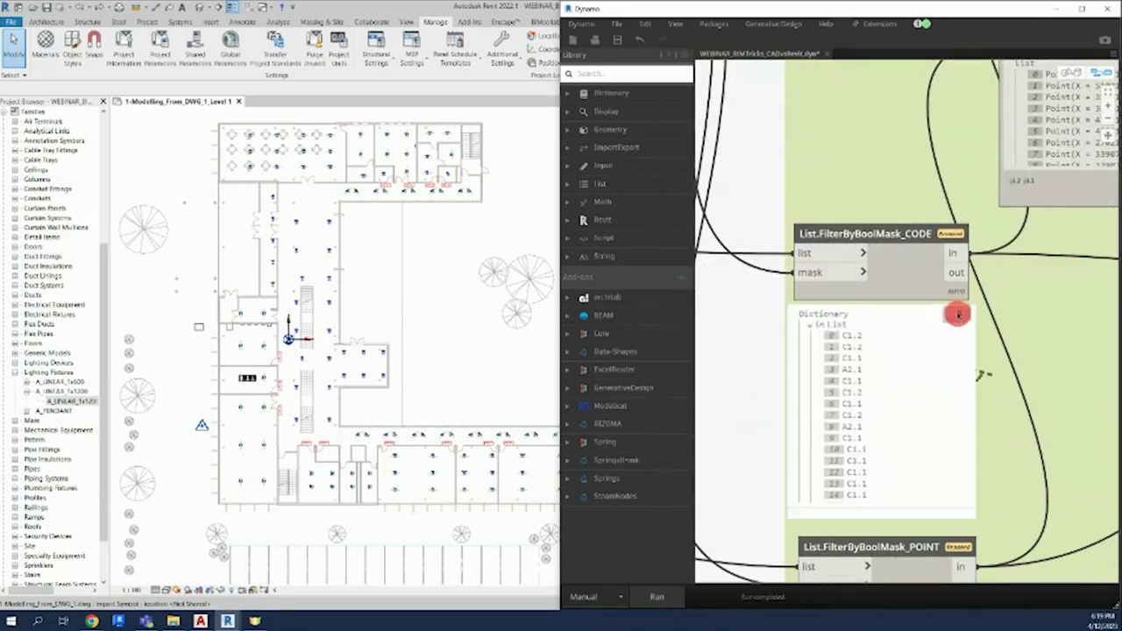
pyautogui.moveTo(881, 263)
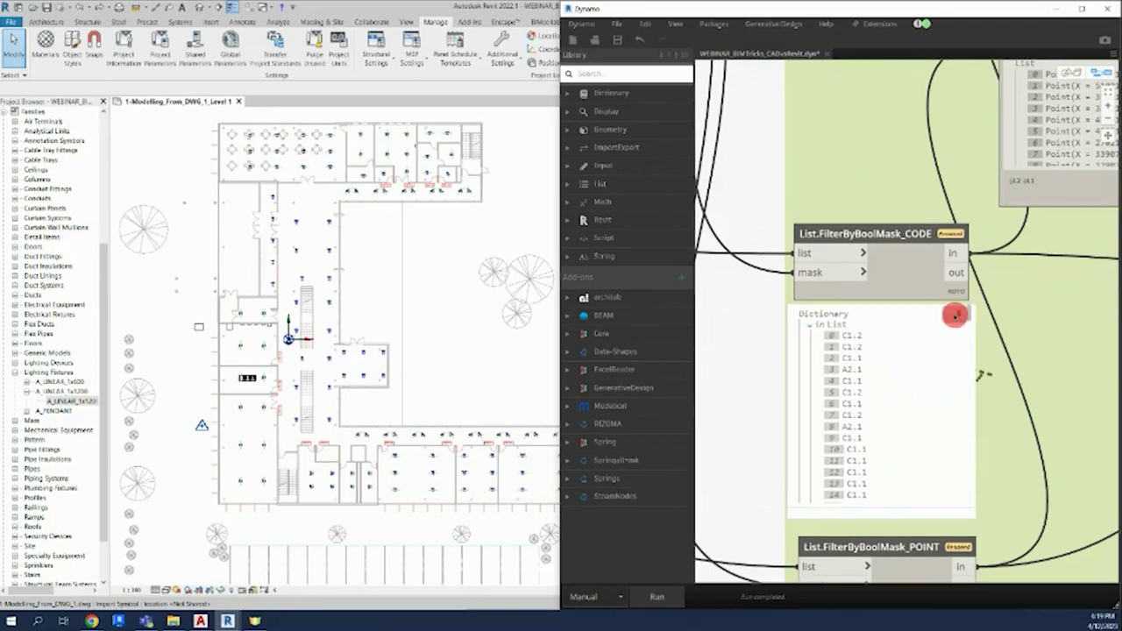
pyautogui.scroll(-2, 917, 283)
pyautogui.scroll(-2, 868, 316)
pyautogui.moveTo(827, 343); pyautogui.dragTo(818, 383, button='middle')
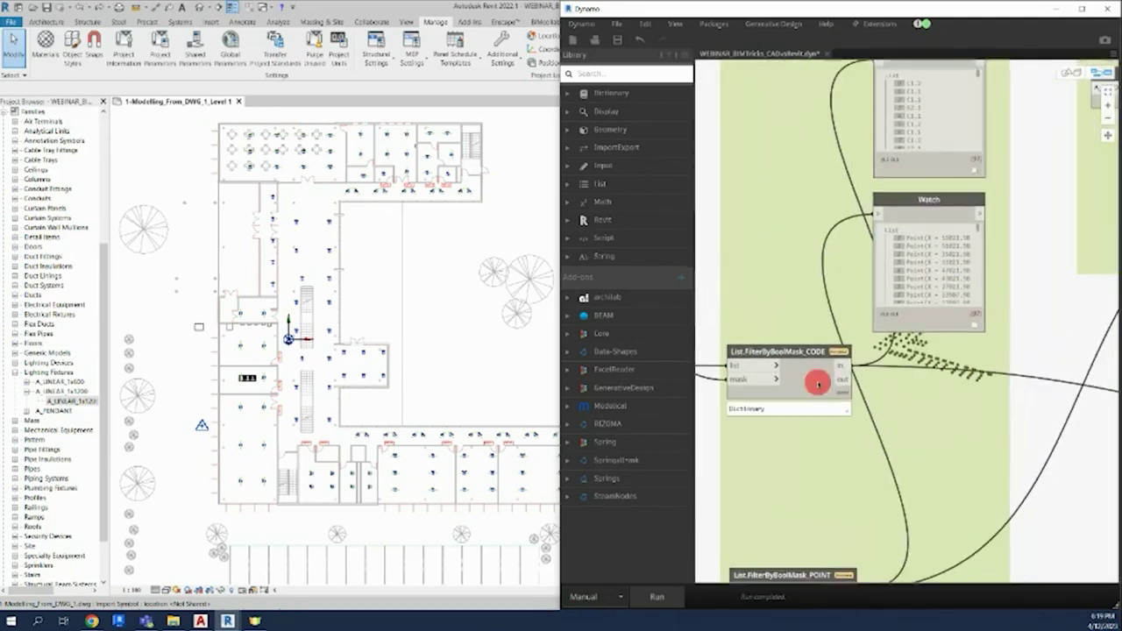
pyautogui.moveTo(935, 323); pyautogui.dragTo(944, 327)
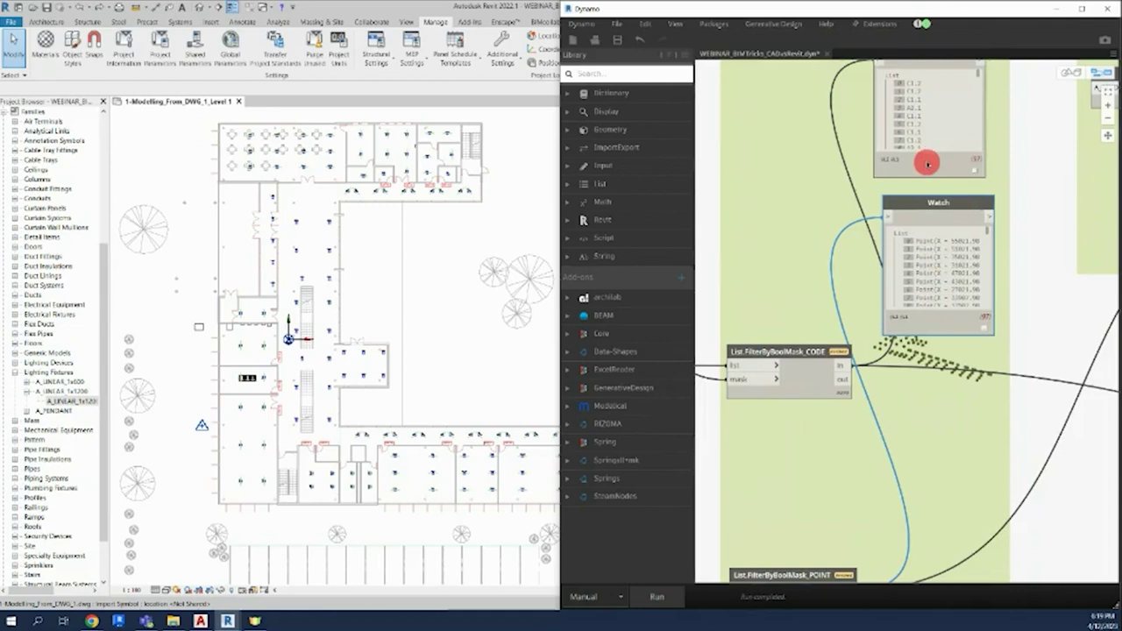
pyautogui.moveTo(927, 163); pyautogui.dragTo(935, 166)
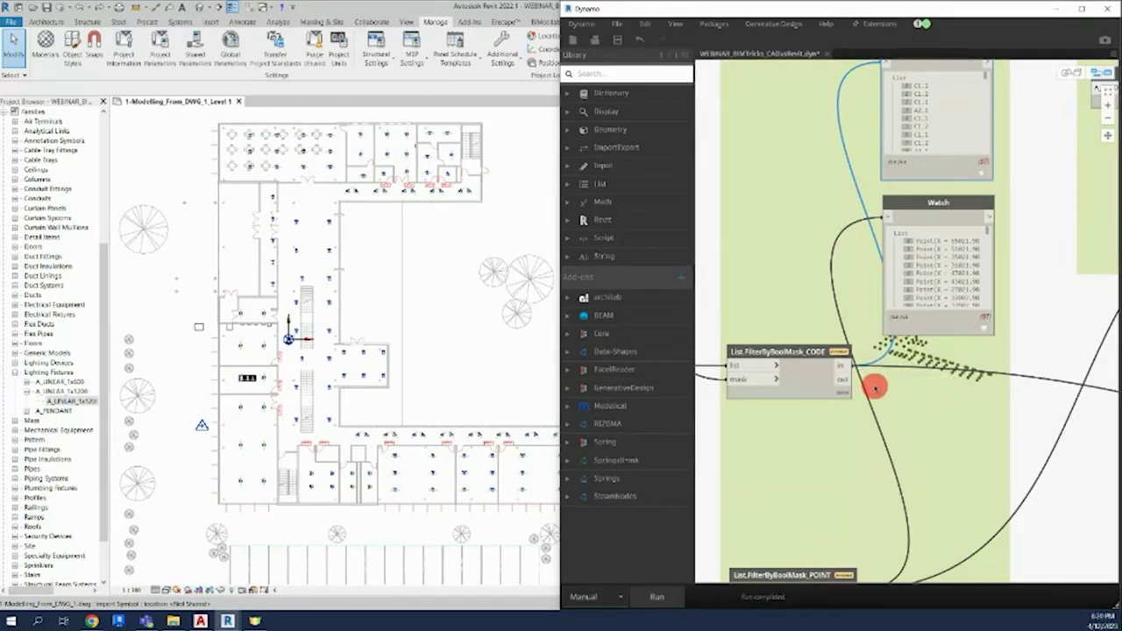
# - Pan and zoom over the point Code Blocks and List.FilterByBoolMask nodes to check the filtered lists
pyautogui.scroll(-3, 875, 388)
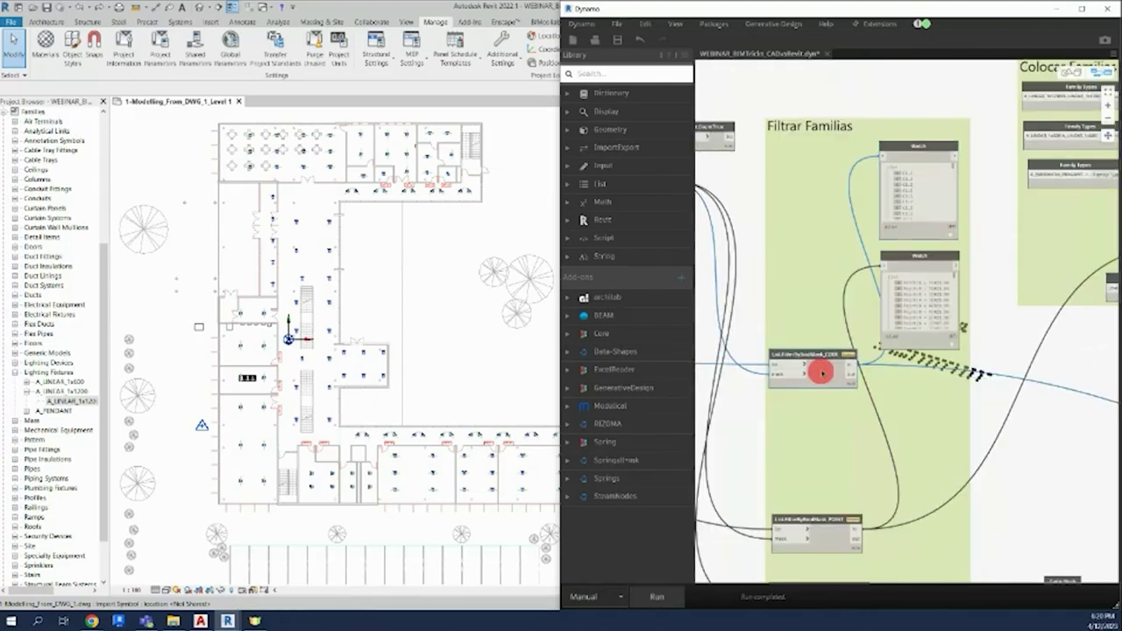
pyautogui.scroll(-2, 944, 344)
pyautogui.moveTo(944, 344); pyautogui.dragTo(744, 293, button='middle')
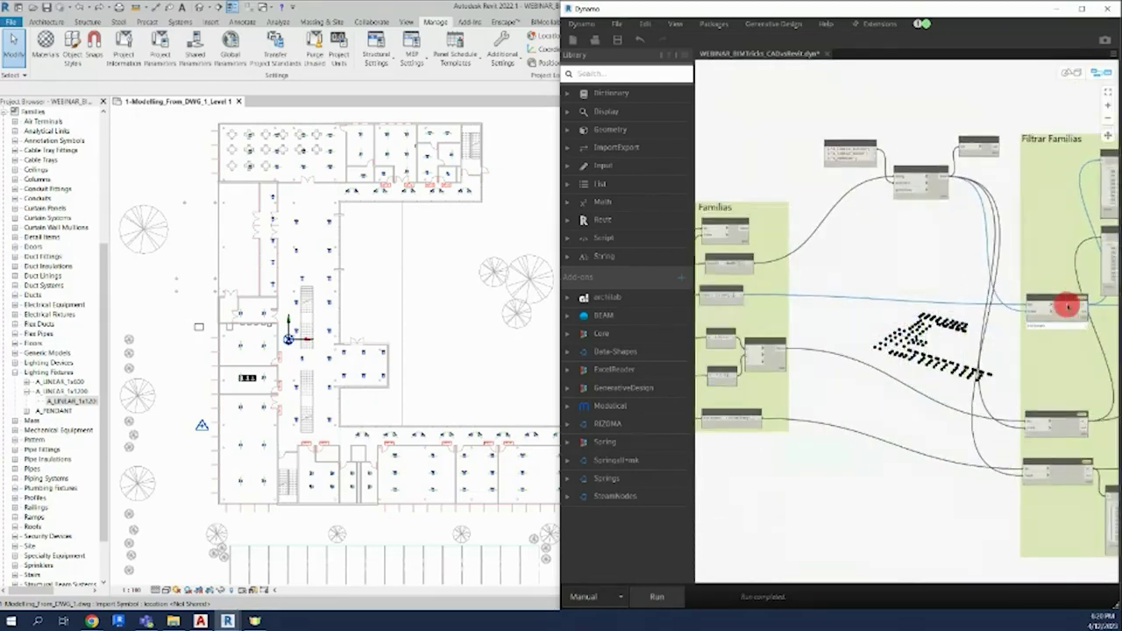
pyautogui.scroll(3, 744, 292)
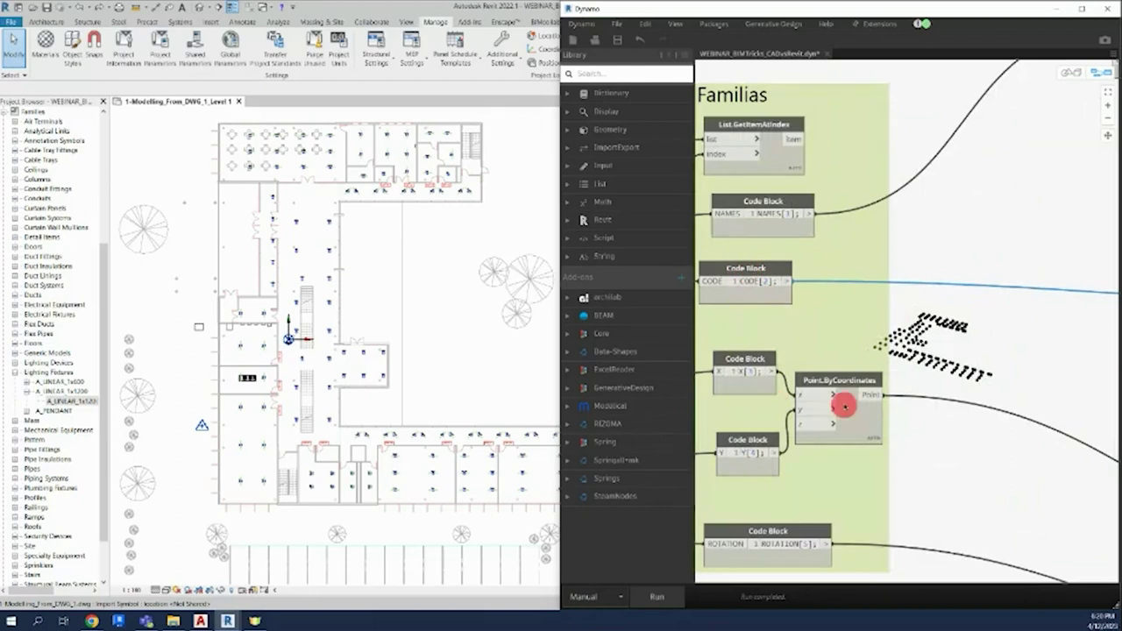
pyautogui.scroll(-3, 833, 403)
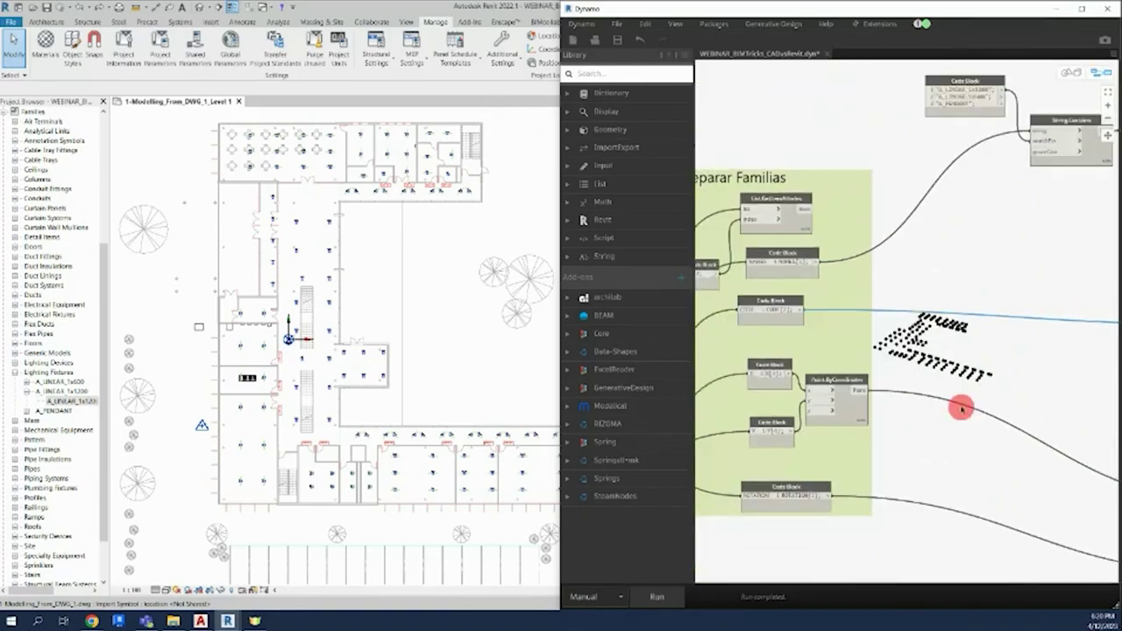
pyautogui.scroll(3, 959, 406)
pyautogui.moveTo(744, 338); pyautogui.dragTo(690, 323, button='middle')
pyautogui.scroll(-3, 1102, 453)
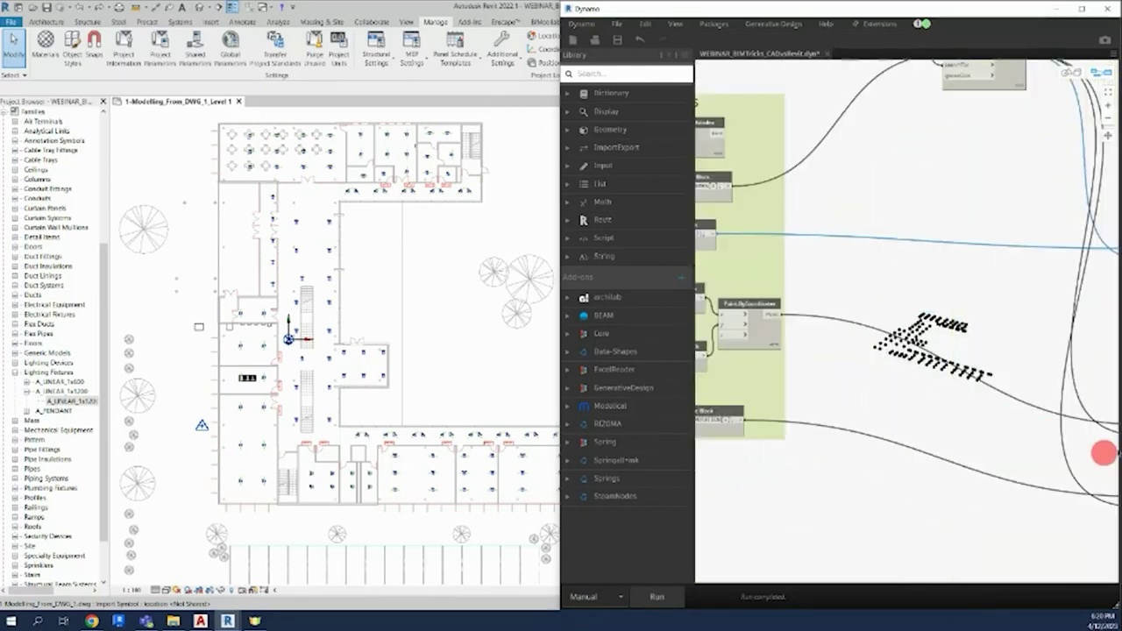
pyautogui.scroll(3, 839, 400)
pyautogui.scroll(1, 789, 420)
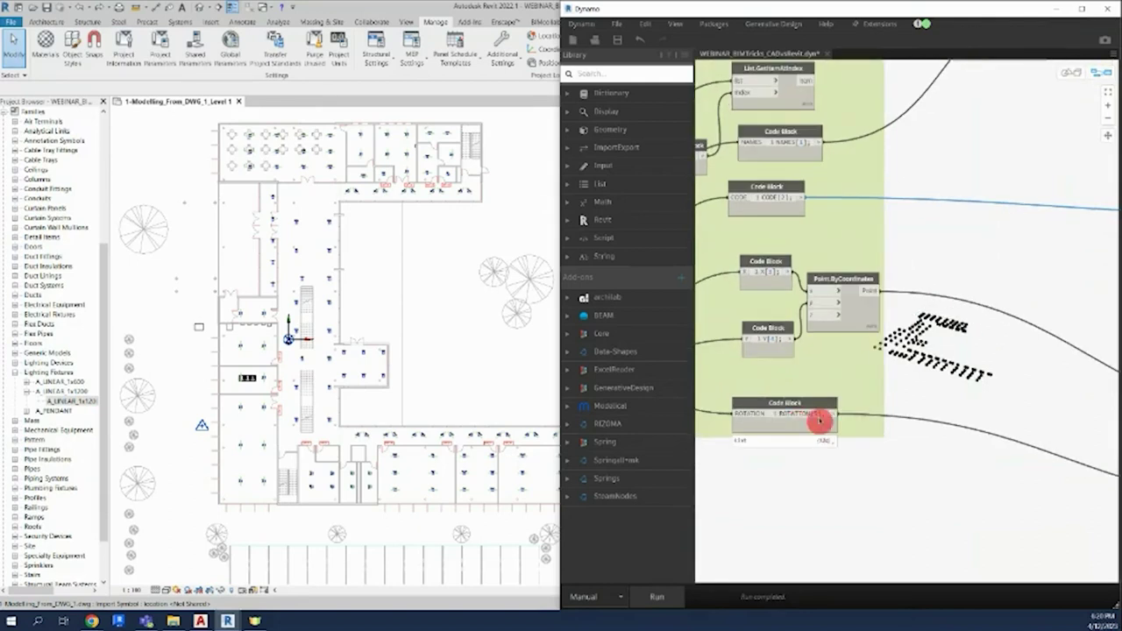
pyautogui.scroll(-3, 825, 339)
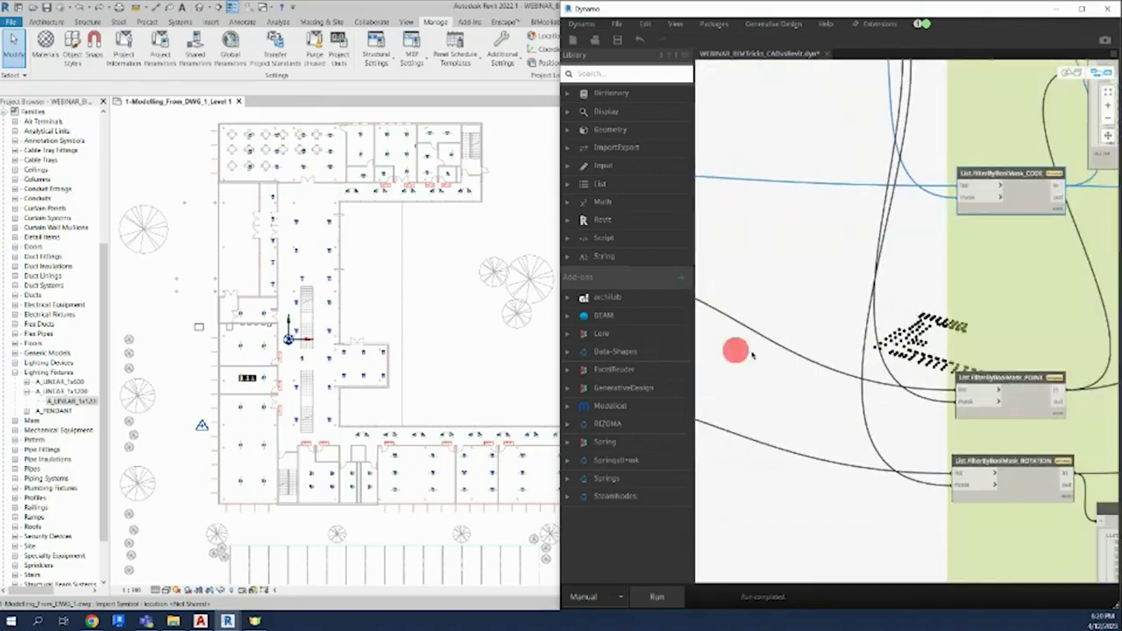
pyautogui.scroll(3, 787, 368)
pyautogui.scroll(1, 925, 518)
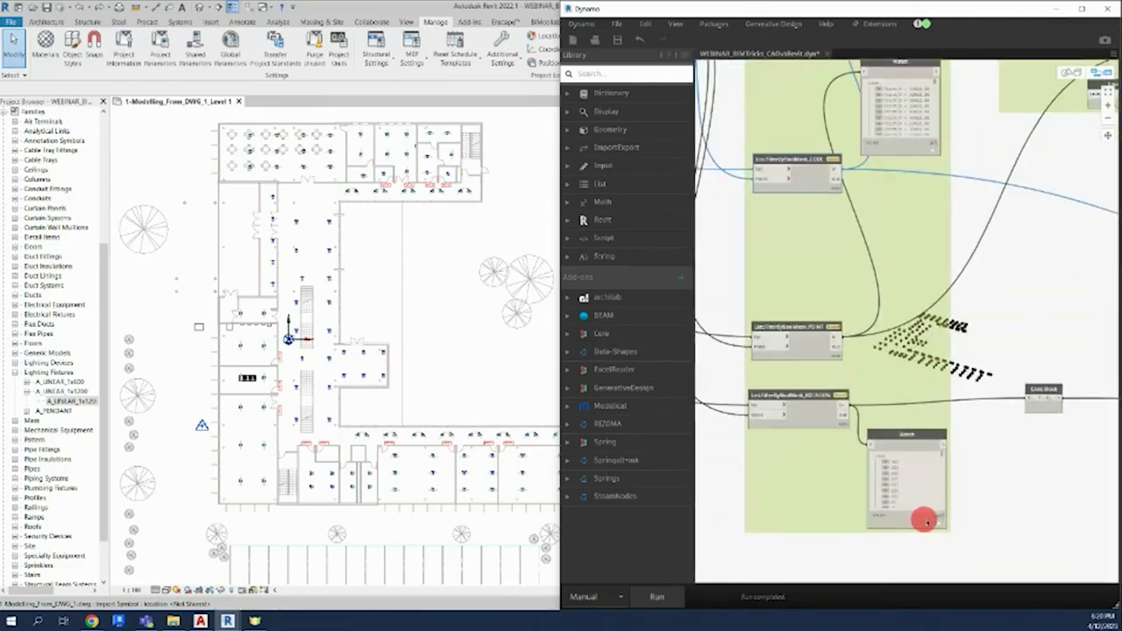
pyautogui.scroll(3, 947, 518)
pyautogui.scroll(1, 947, 519)
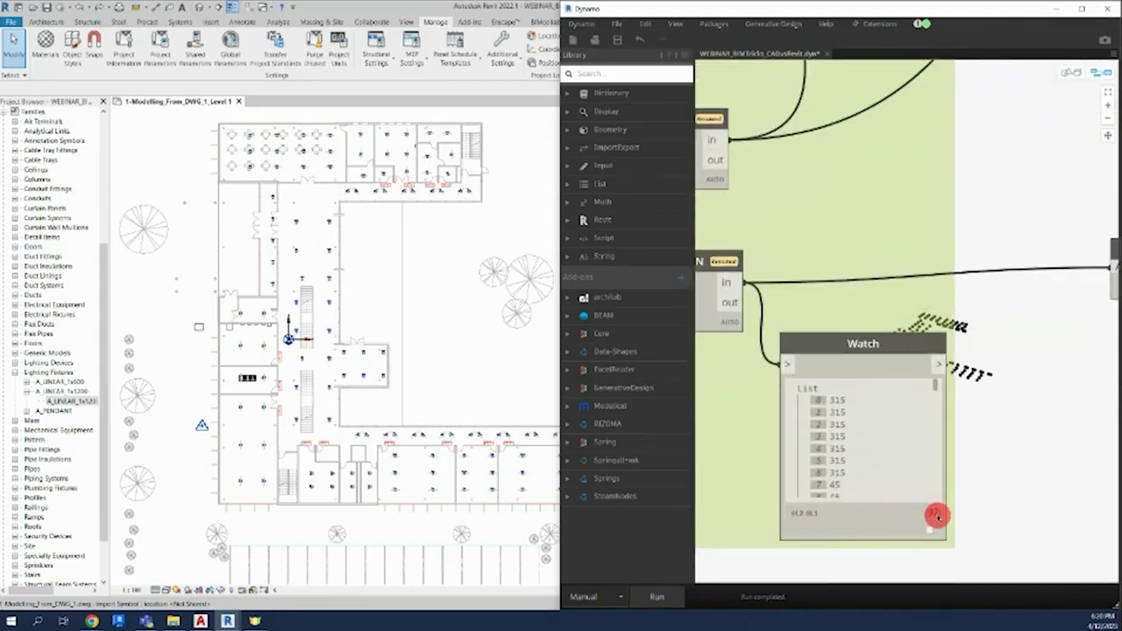
pyautogui.scroll(-2, 937, 517)
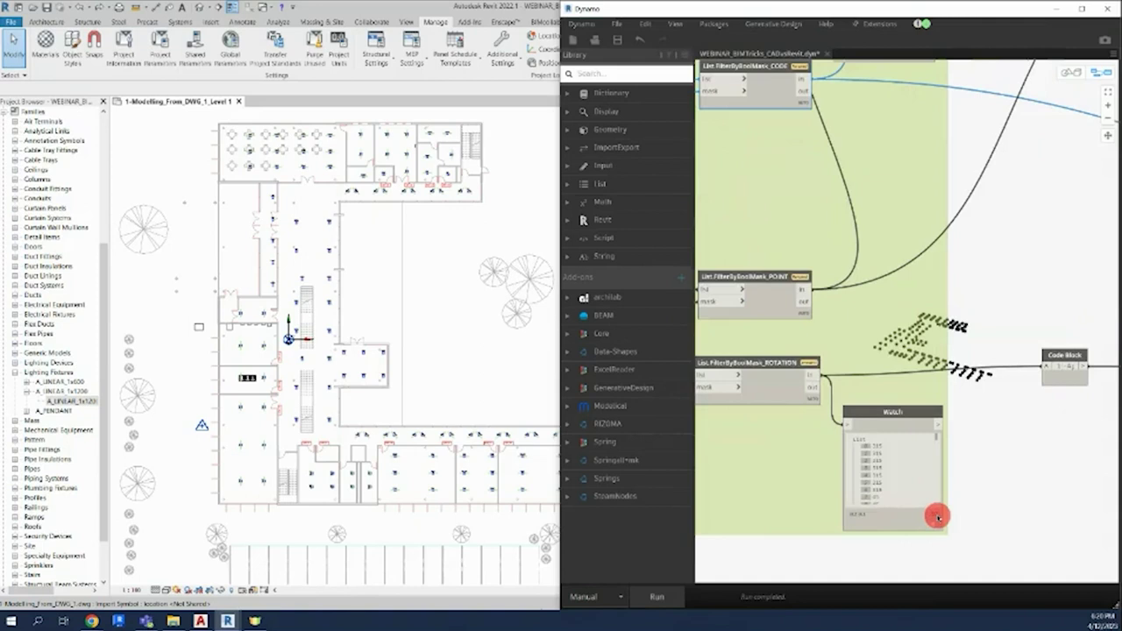
pyautogui.moveTo(935, 325); pyautogui.dragTo(927, 396, button='middle')
pyautogui.scroll(1, 819, 446)
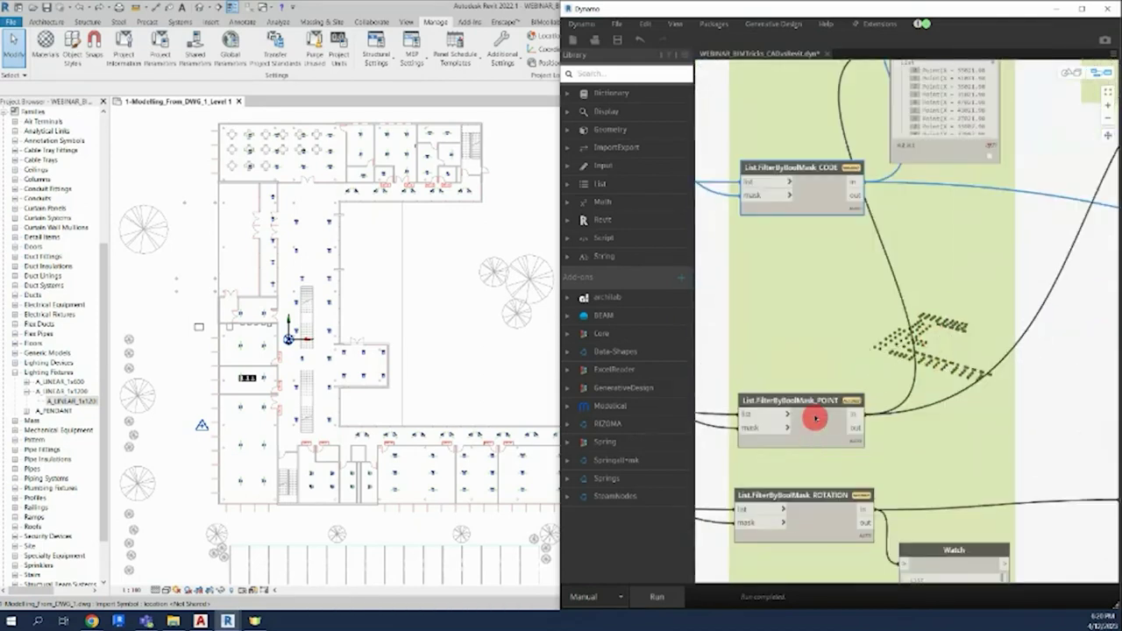
# - Raise the List.FilterByBoolMask_POINT node slightly and bring the point Watch into view
pyautogui.click(816, 419)
pyautogui.moveTo(856, 413); pyautogui.dragTo(856, 377)
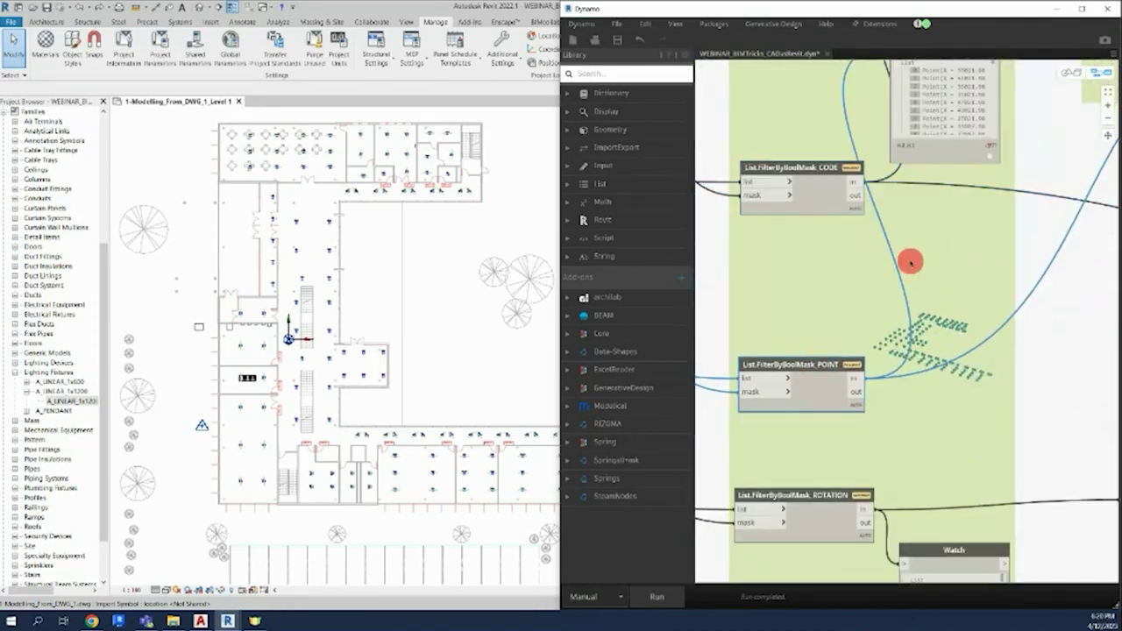
pyautogui.moveTo(911, 262); pyautogui.dragTo(863, 402, button='middle')
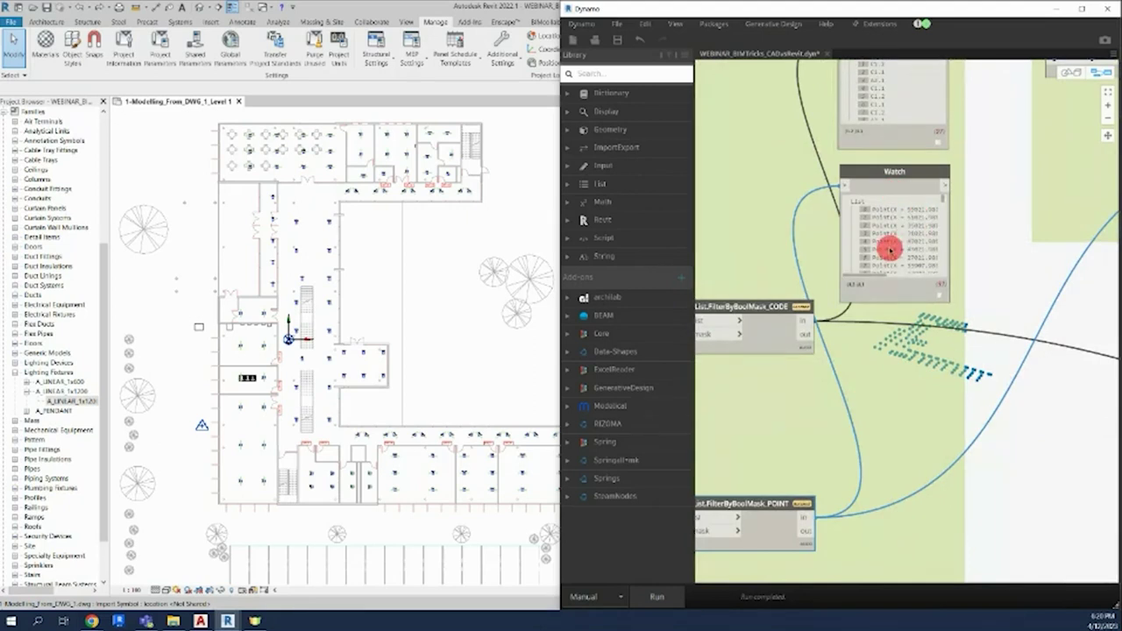
pyautogui.moveTo(781, 346)
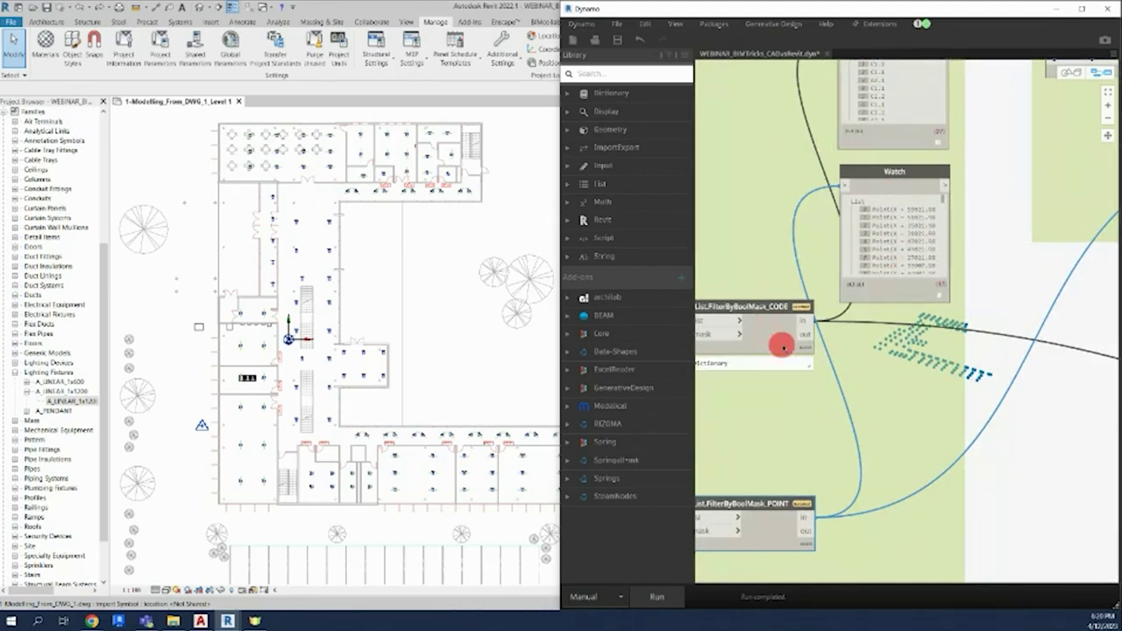
pyautogui.moveTo(804, 364); pyautogui.dragTo(860, 165, button='middle')
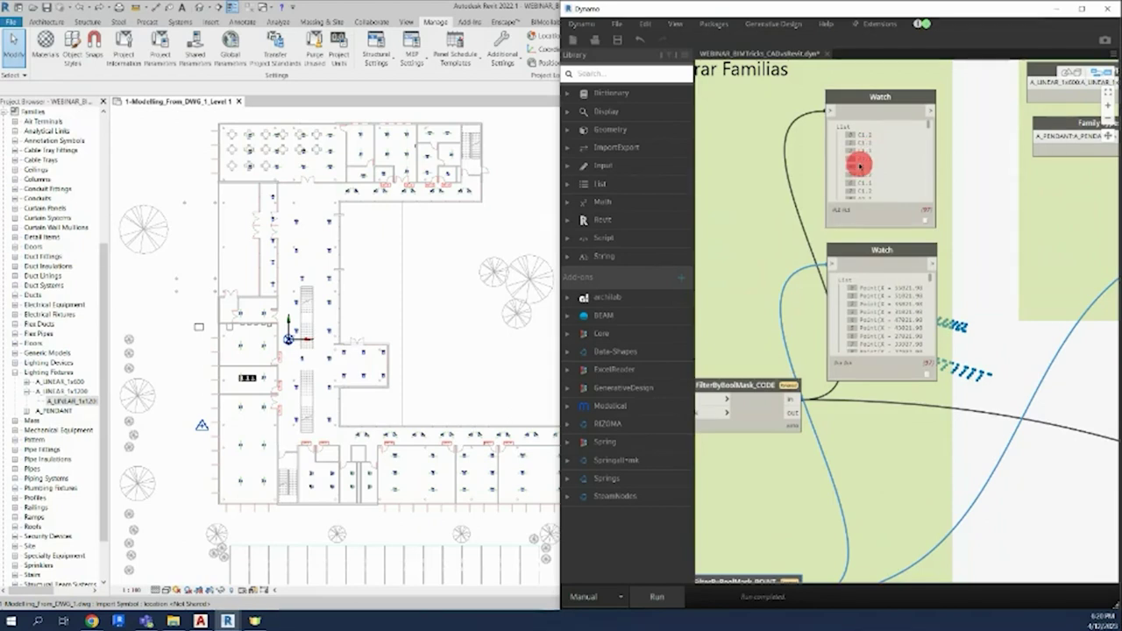
# - Unfreeze FamilyInstance.ByPointAndLevel and run, placing A_LINEAR_1x1200 fixtures on the C1.1 tags
pyautogui.scroll(-2, 860, 165)
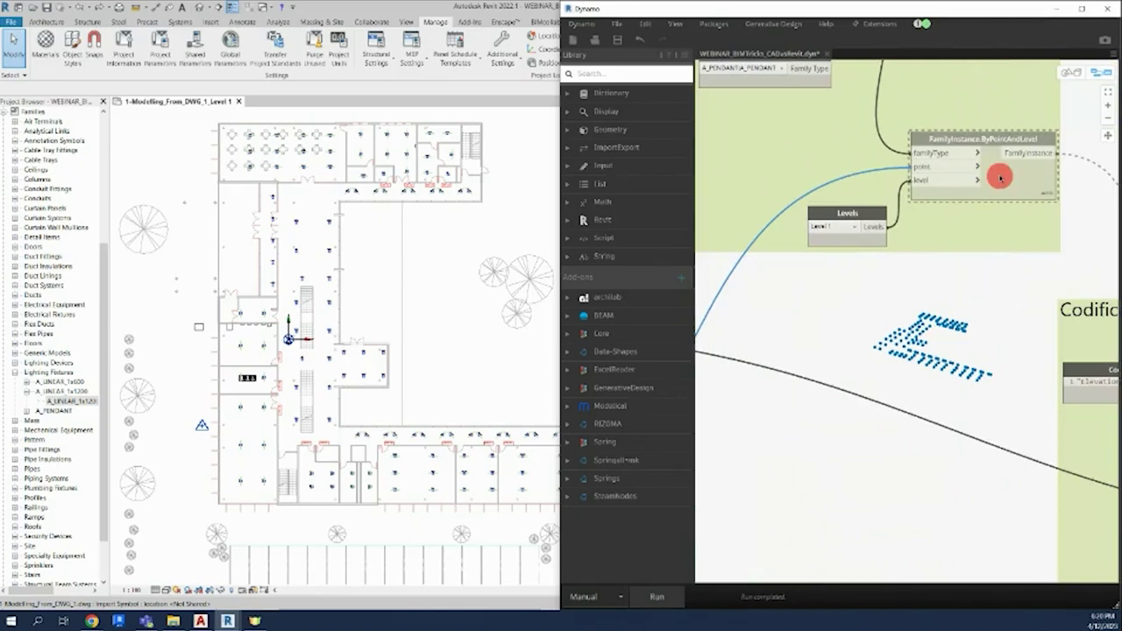
pyautogui.rightClick(998, 177)
pyautogui.click(1034, 245)
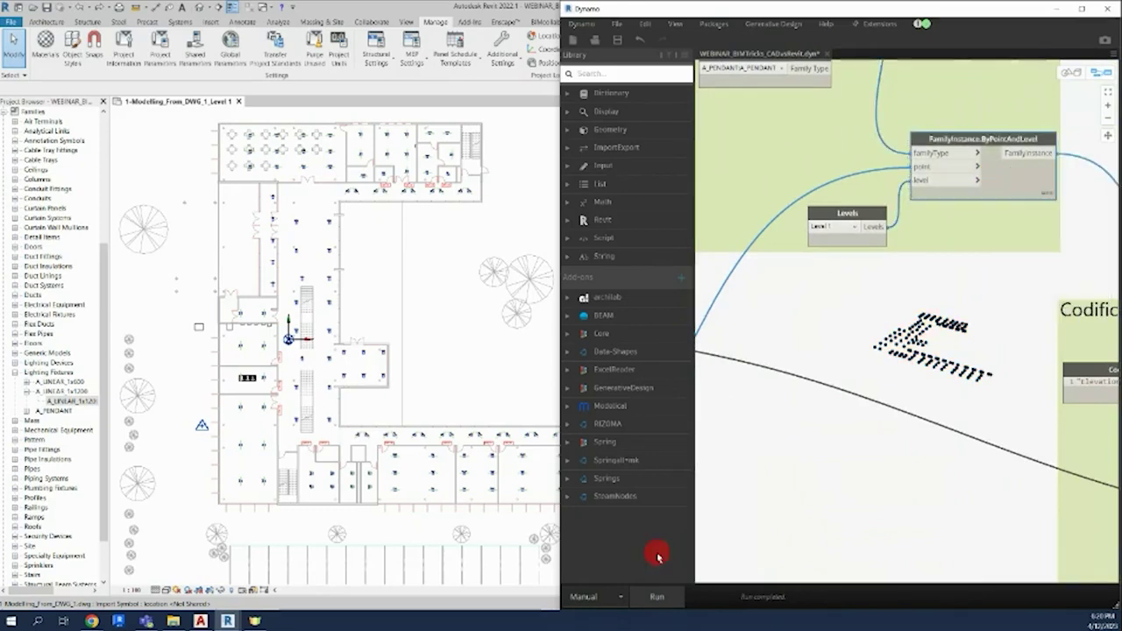
pyautogui.click(659, 597)
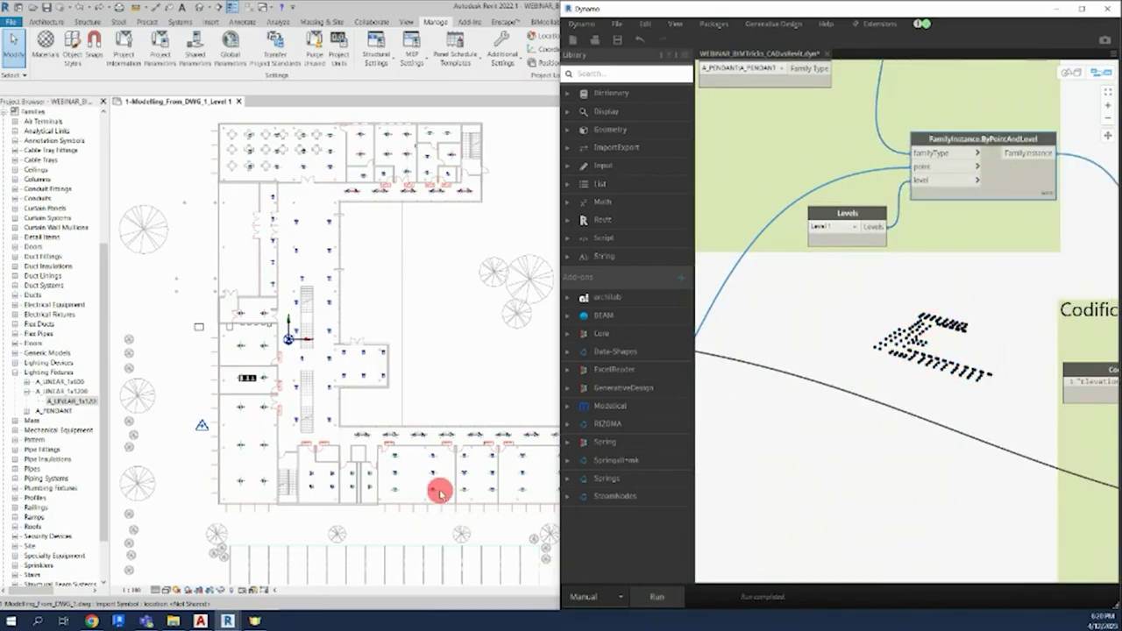
pyautogui.scroll(2, 438, 483)
pyautogui.scroll(2, 366, 427)
pyautogui.scroll(2, 366, 427)
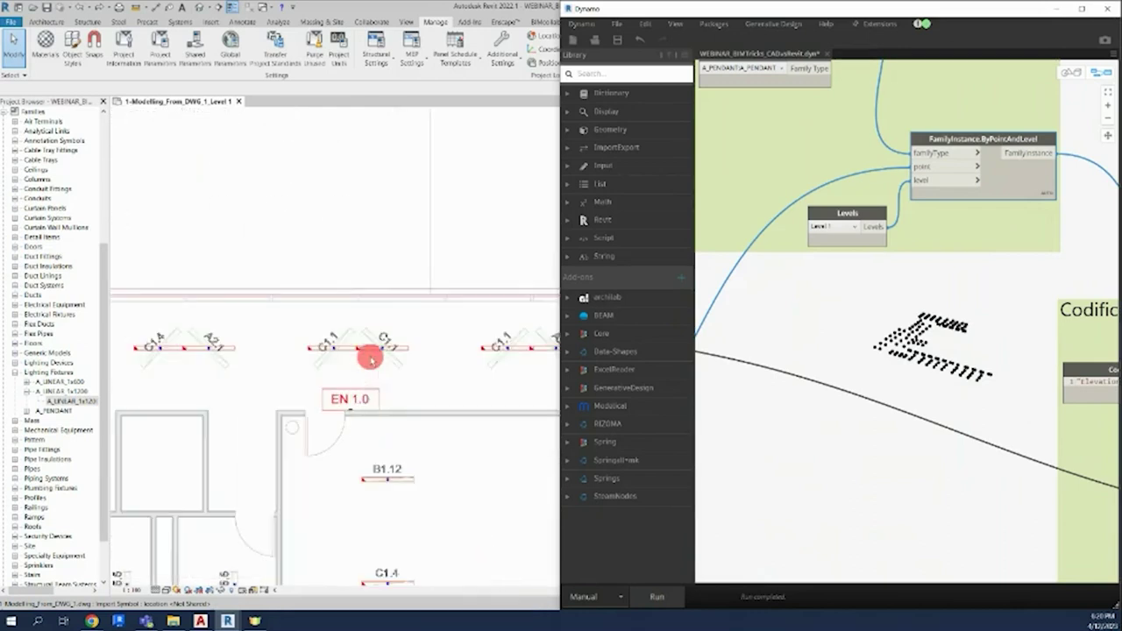
pyautogui.scroll(2, 371, 354)
pyautogui.scroll(3, 371, 371)
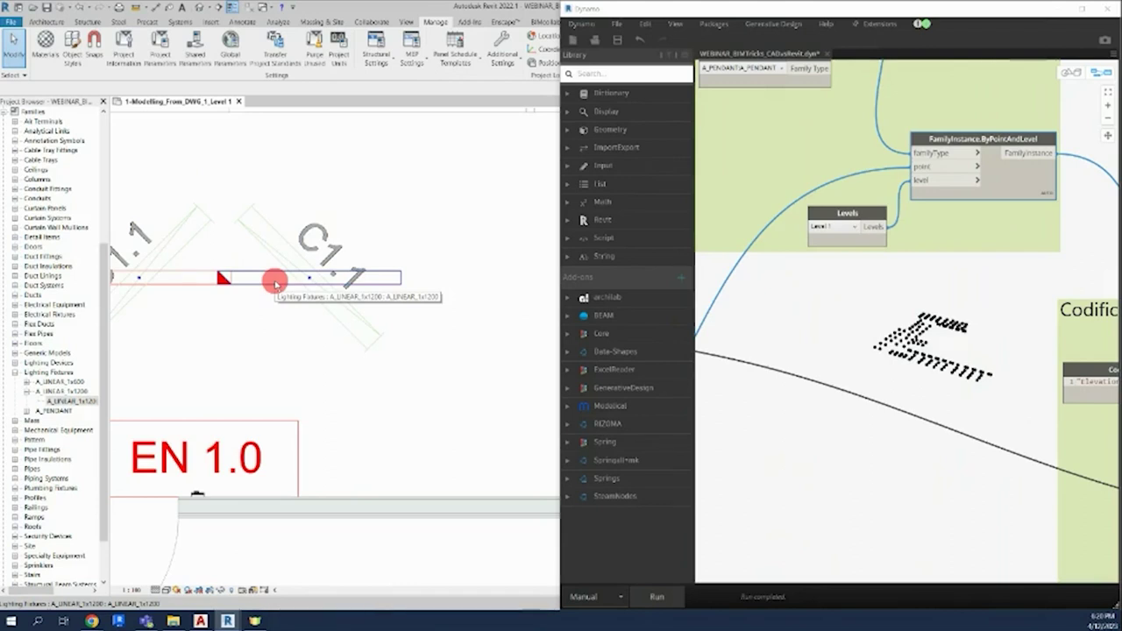
# - Pan to Codificar Parametros and select a placed fixture, showing Elevation from Level 0.0
pyautogui.scroll(-3, 737, 254)
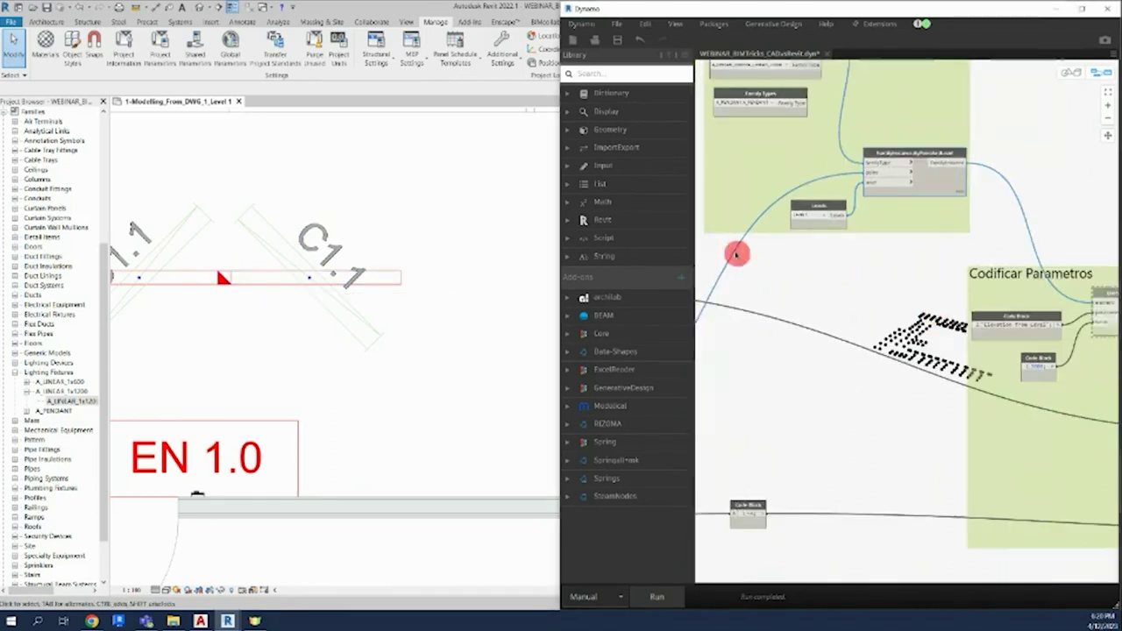
pyautogui.moveTo(929, 293); pyautogui.dragTo(676, 245, button='middle')
pyautogui.scroll(2, 831, 254)
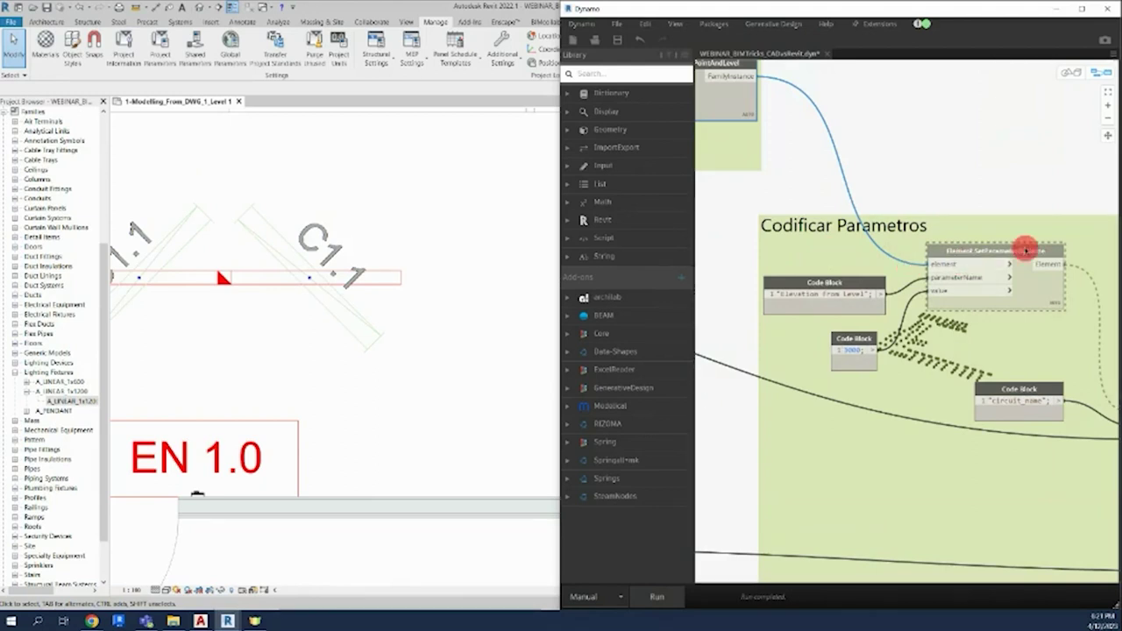
pyautogui.scroll(2, 1026, 250)
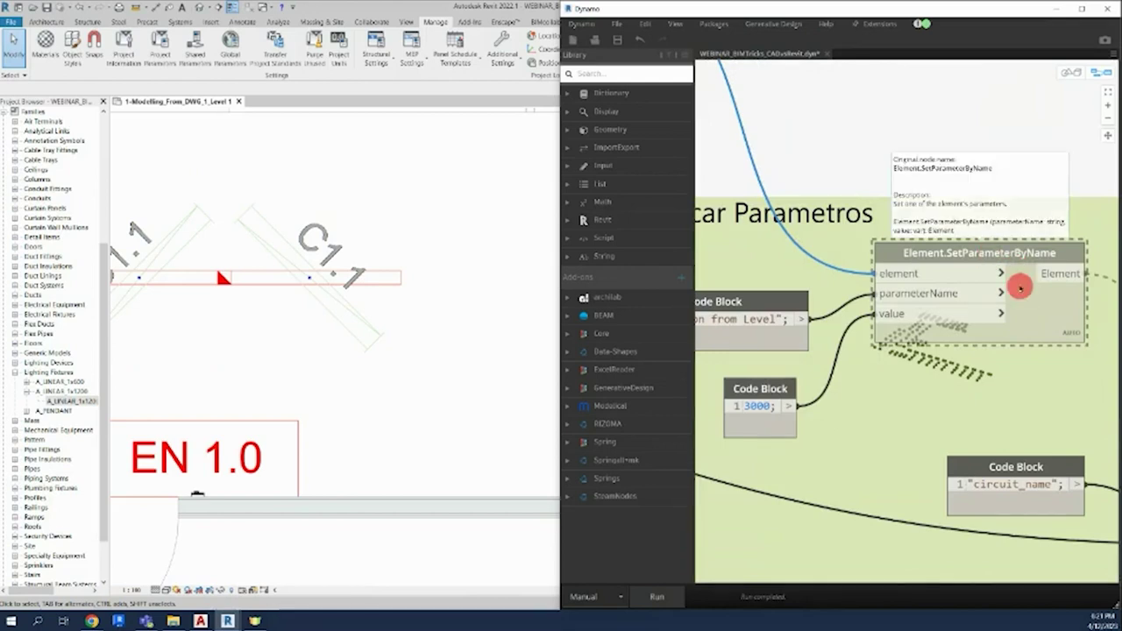
pyautogui.moveTo(876, 339); pyautogui.dragTo(955, 333, button='middle')
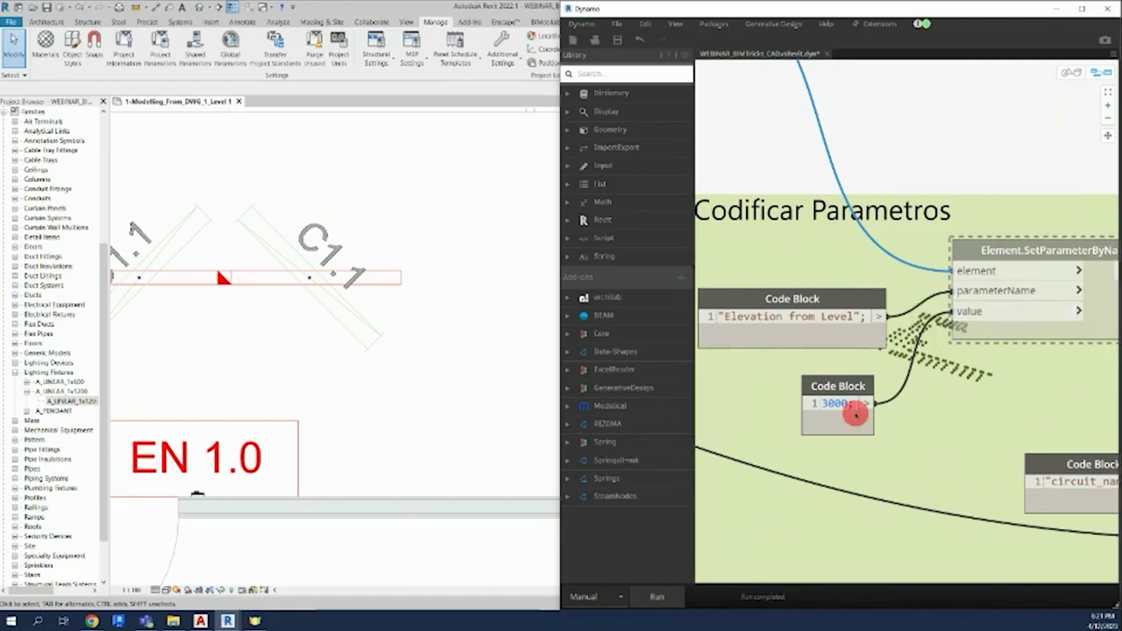
pyautogui.click(379, 286)
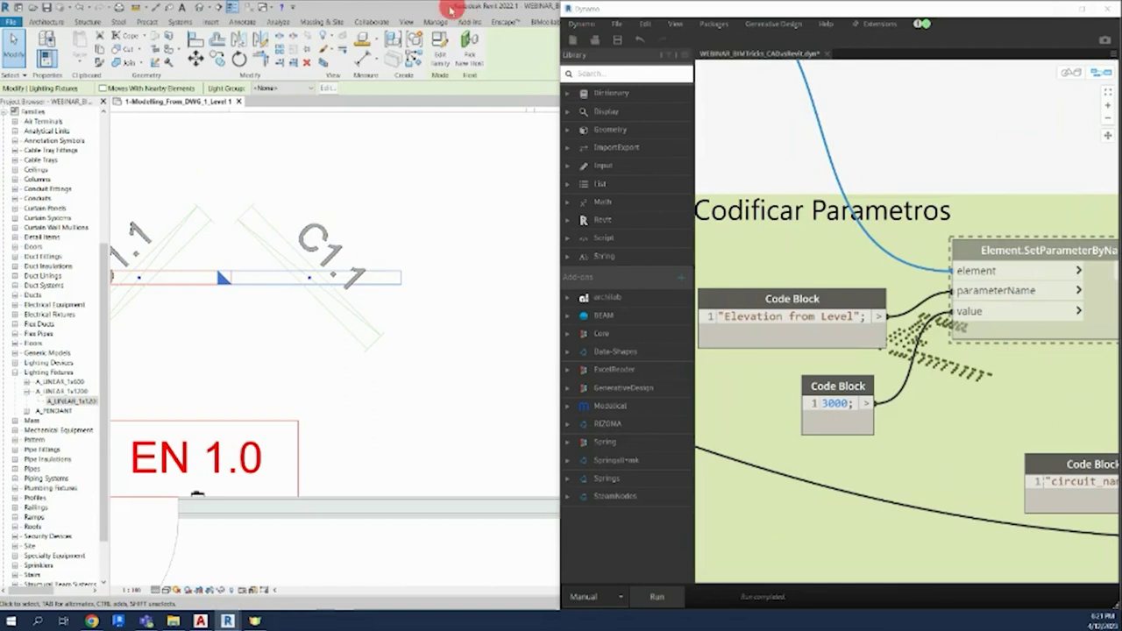
pyautogui.click(432, 7)
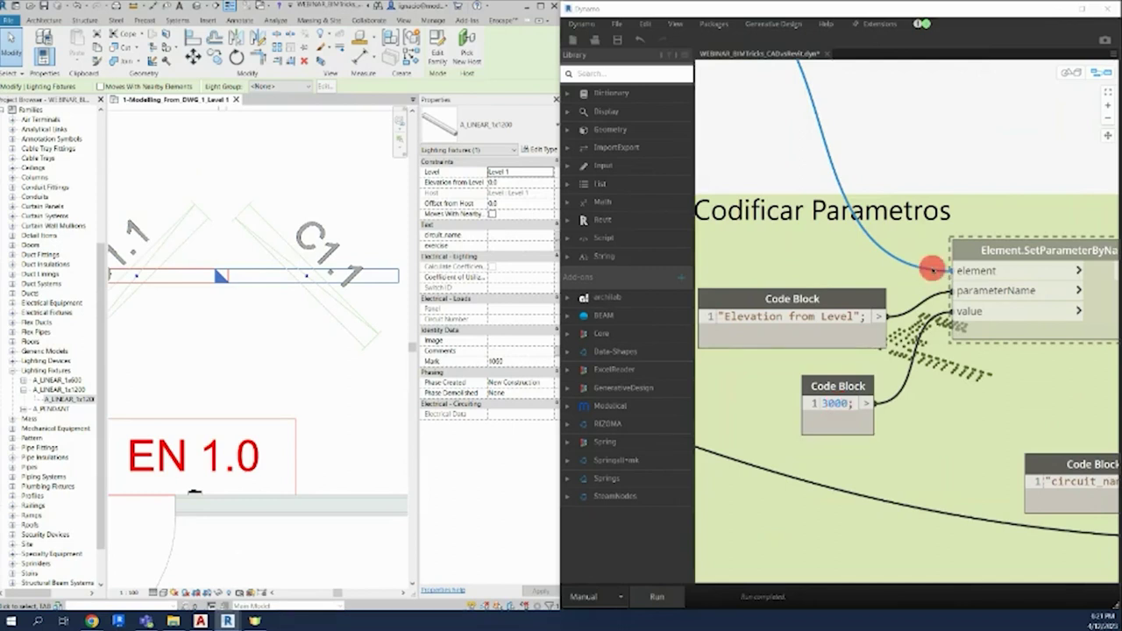
# - Unfreeze Element.SetParameterByName and run the graph to set Elevation from Level to 3000
pyautogui.scroll(-3, 1007, 273)
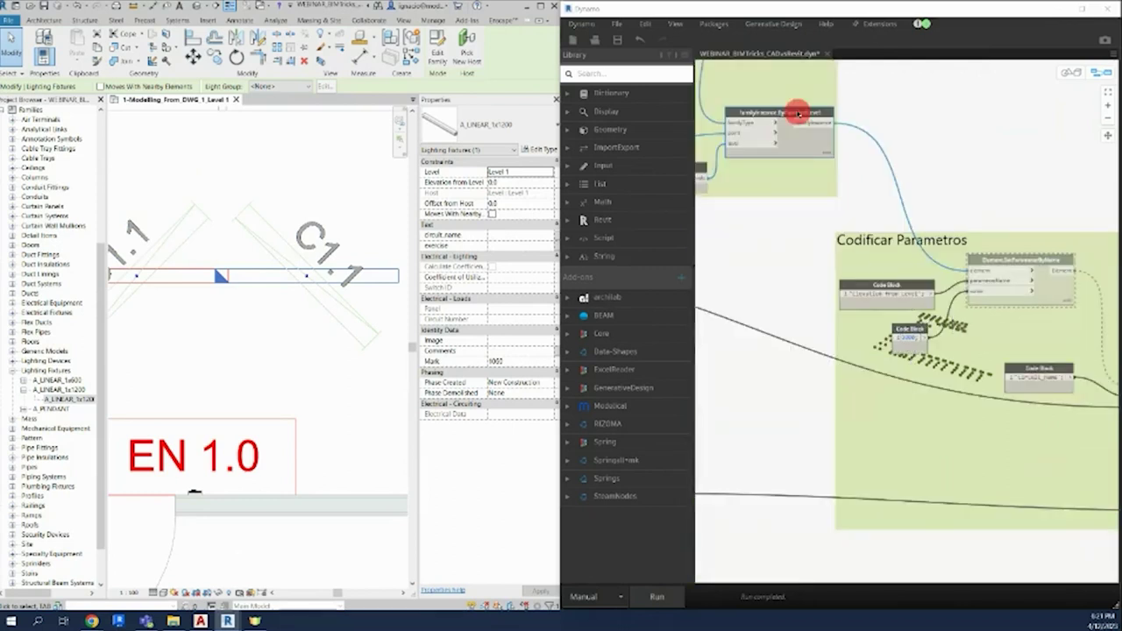
pyautogui.scroll(4, 991, 277)
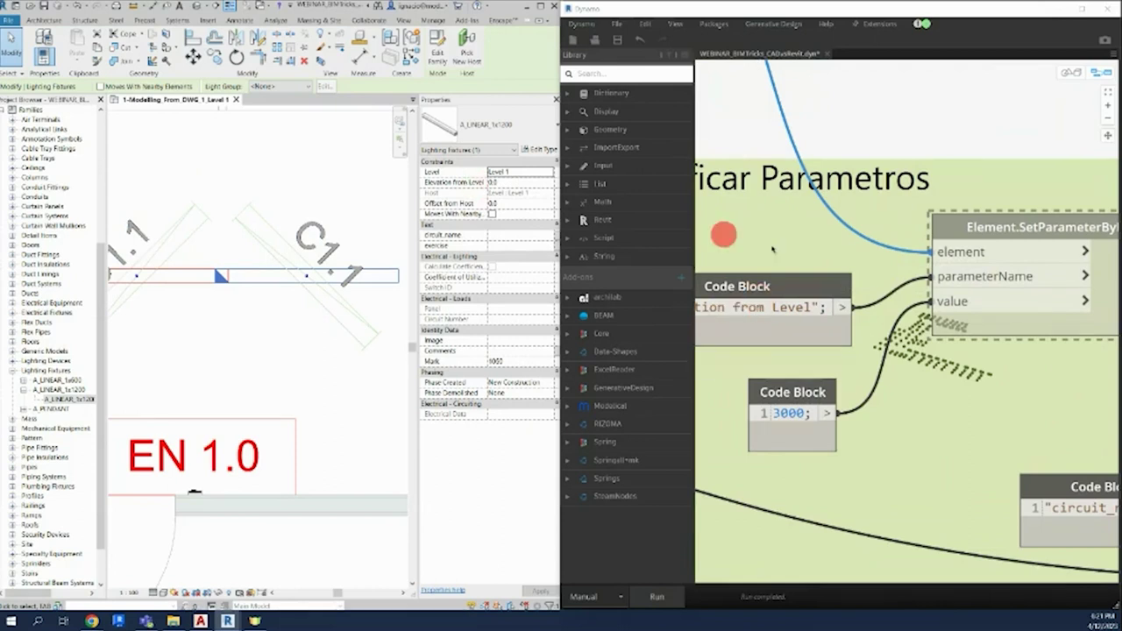
pyautogui.rightClick(1000, 321)
pyautogui.click(1039, 391)
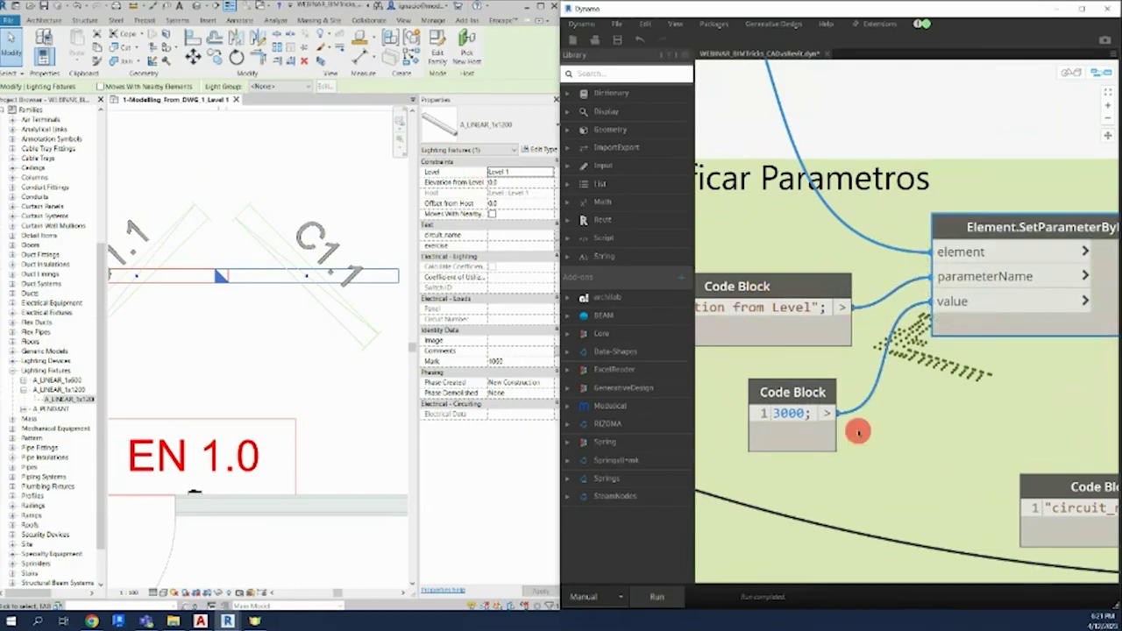
pyautogui.click(657, 596)
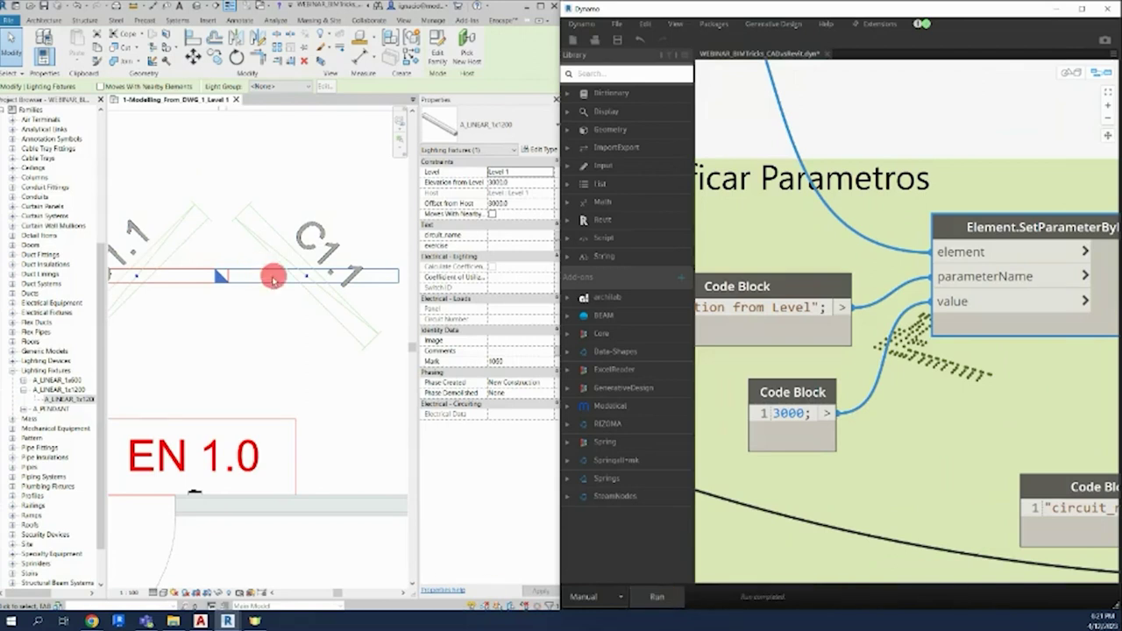
# - Select neighbouring fixtures to compare their Mark values
pyautogui.click(186, 281)
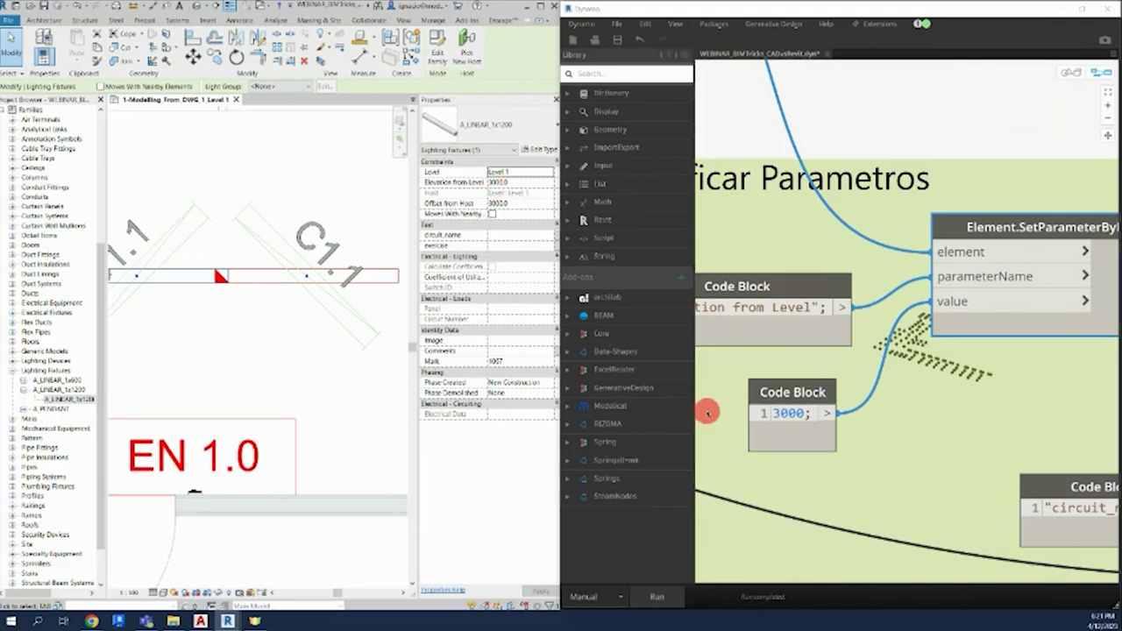
pyautogui.scroll(-5, 876, 390)
pyautogui.moveTo(927, 381); pyautogui.dragTo(829, 296, button='middle')
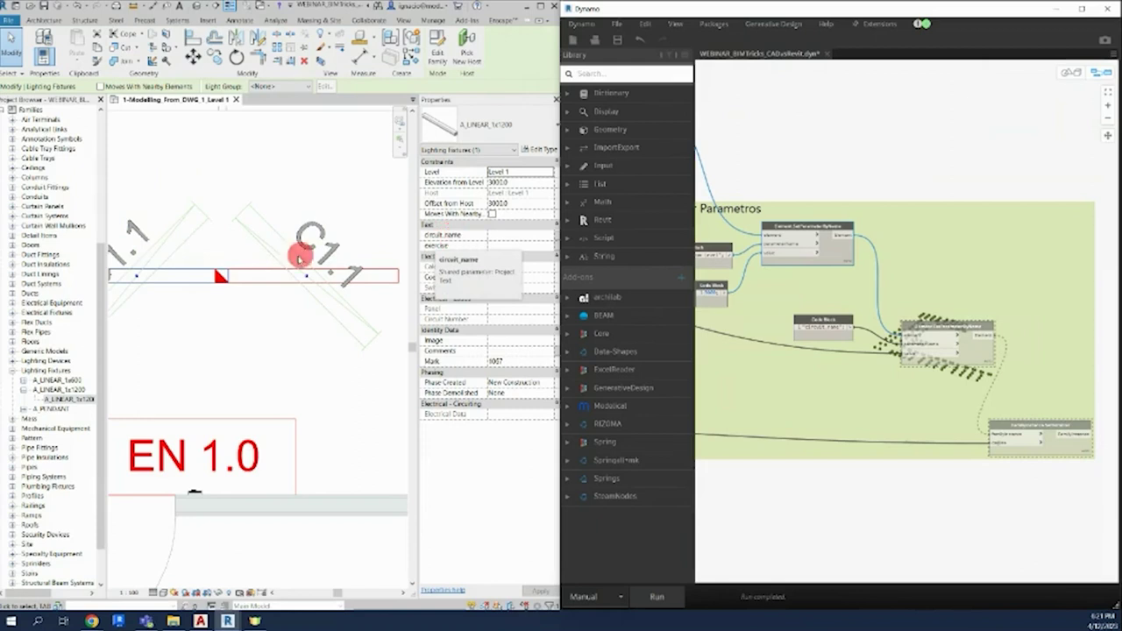
pyautogui.click(266, 271)
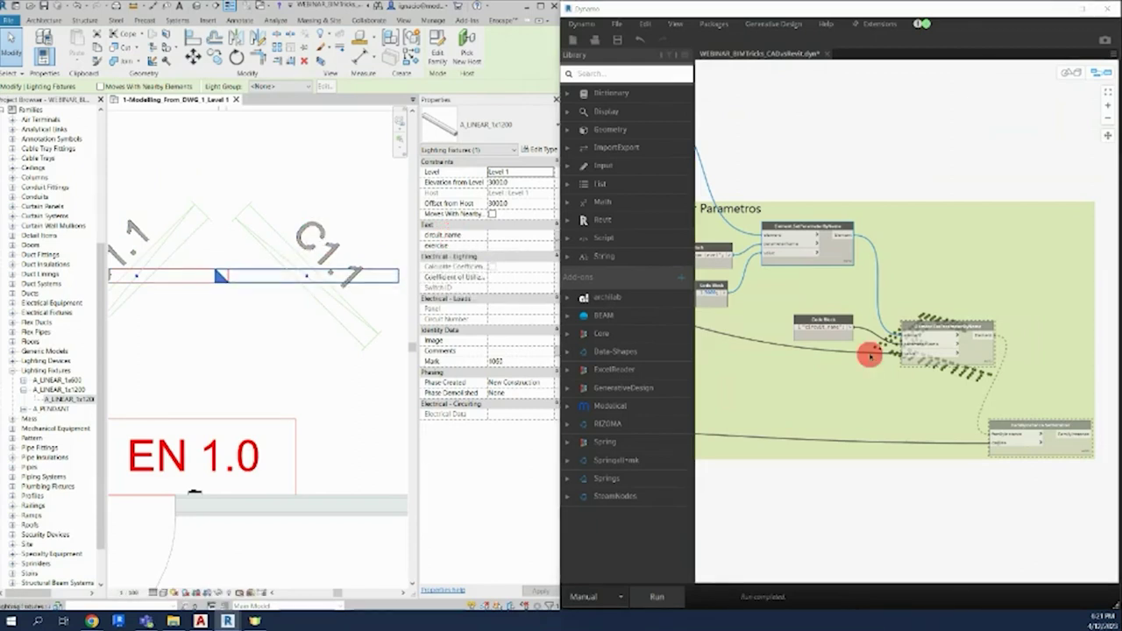
# - Unfreeze the circuit_name Element.SetParameterByName node and shift its code block slightly right
pyautogui.scroll(2, 958, 346)
pyautogui.rightClick(971, 349)
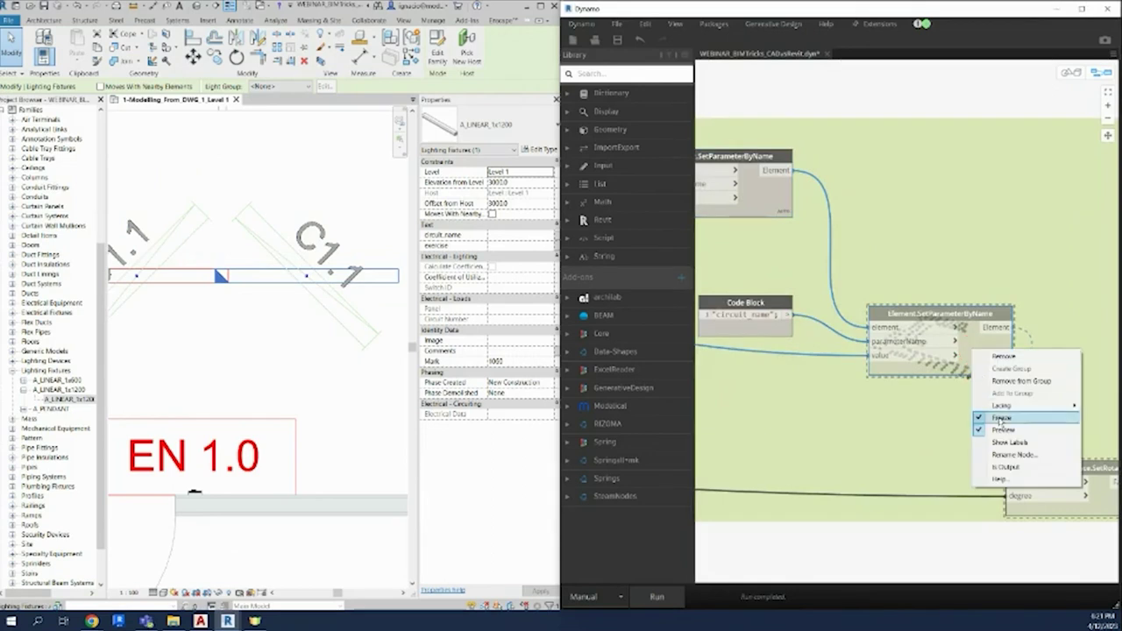
pyautogui.click(1001, 418)
pyautogui.moveTo(773, 331); pyautogui.dragTo(811, 327)
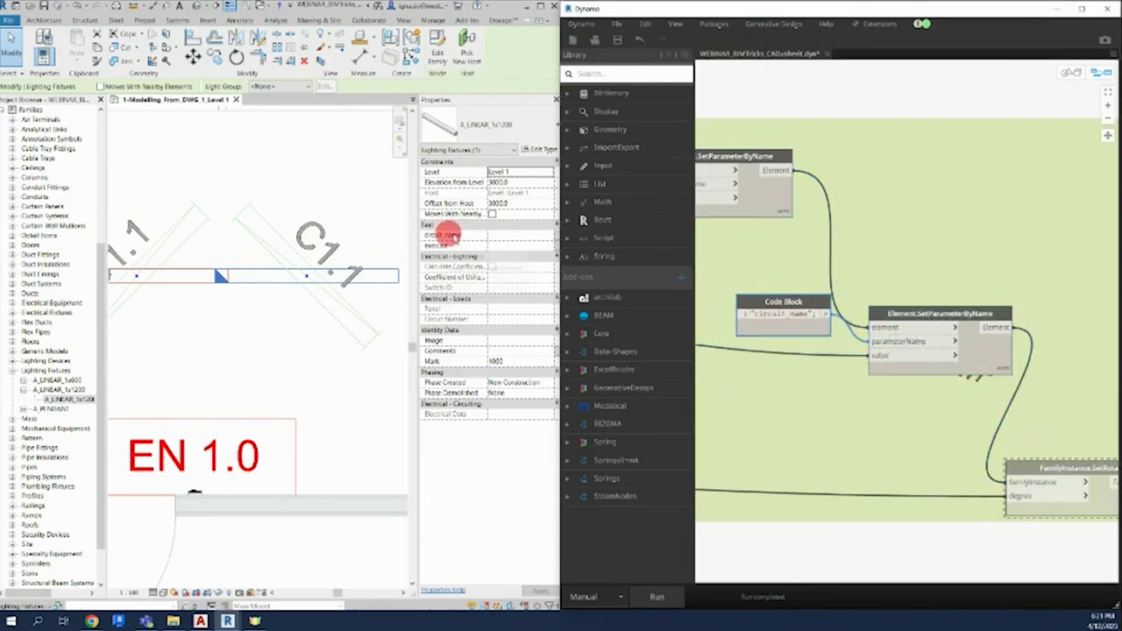
# - Run the graph to write the CAD codes into the fixtures' circuit_name parameter
pyautogui.scroll(-3, 964, 349)
pyautogui.scroll(-2, 989, 349)
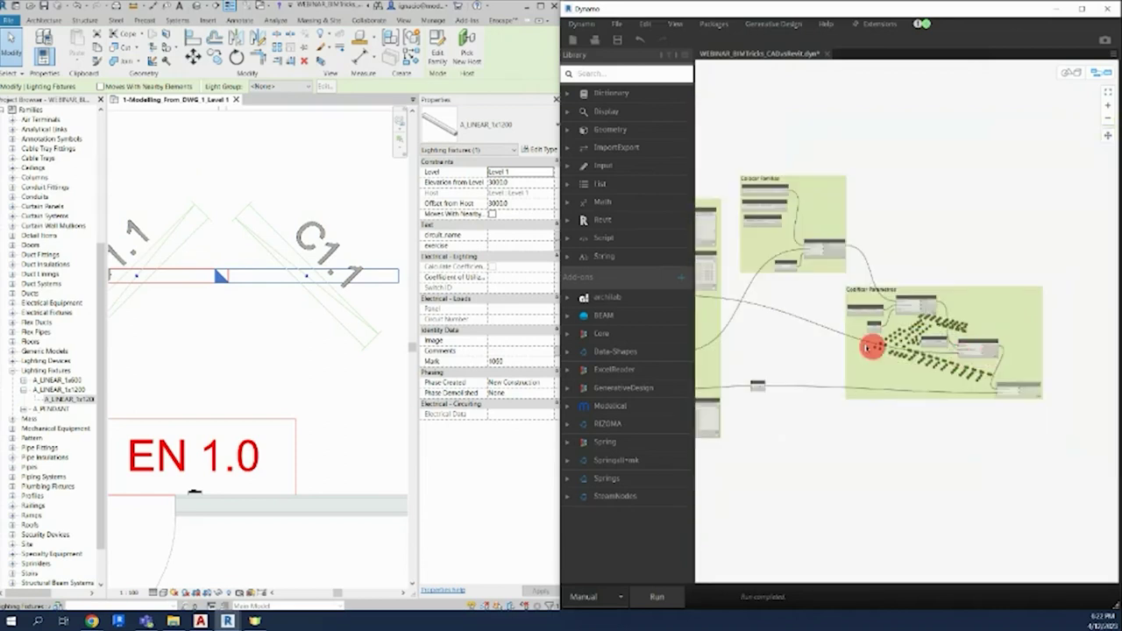
pyautogui.moveTo(804, 342); pyautogui.dragTo(895, 336, button='middle')
pyautogui.scroll(5, 846, 340)
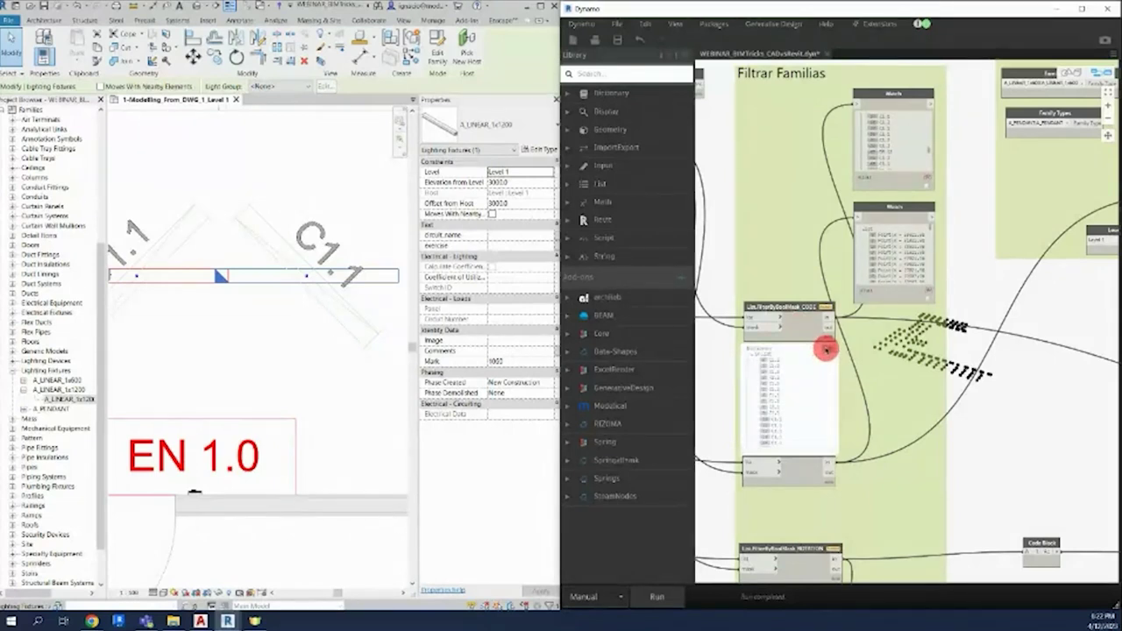
pyautogui.scroll(-5, 876, 369)
pyautogui.scroll(2, 939, 371)
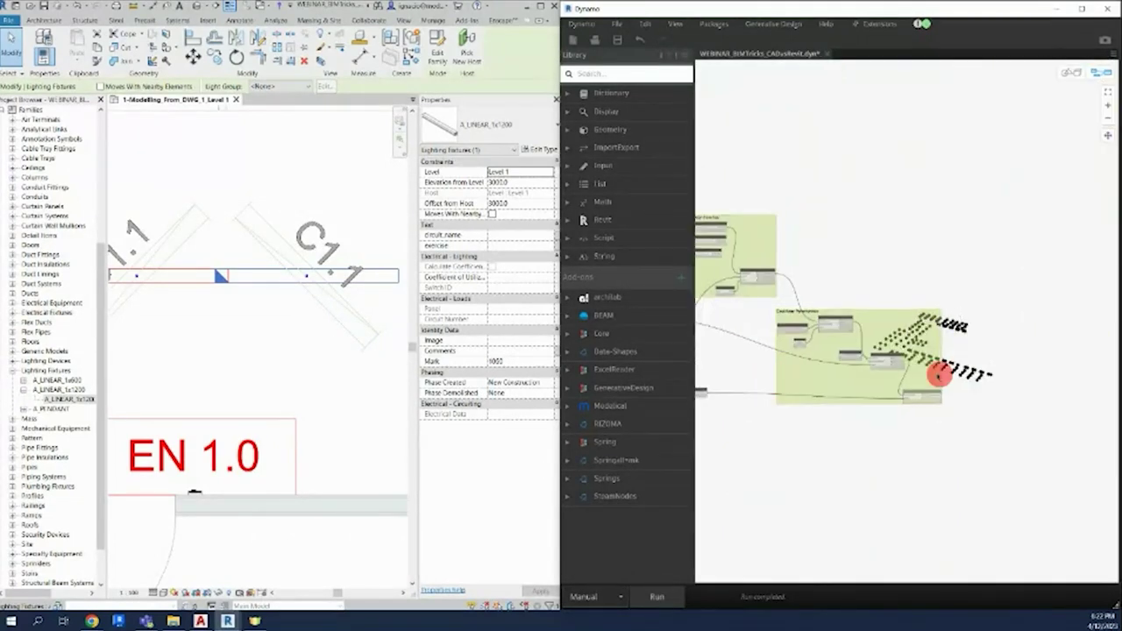
pyautogui.scroll(2, 877, 363)
pyautogui.scroll(2, 877, 363)
pyautogui.click(659, 596)
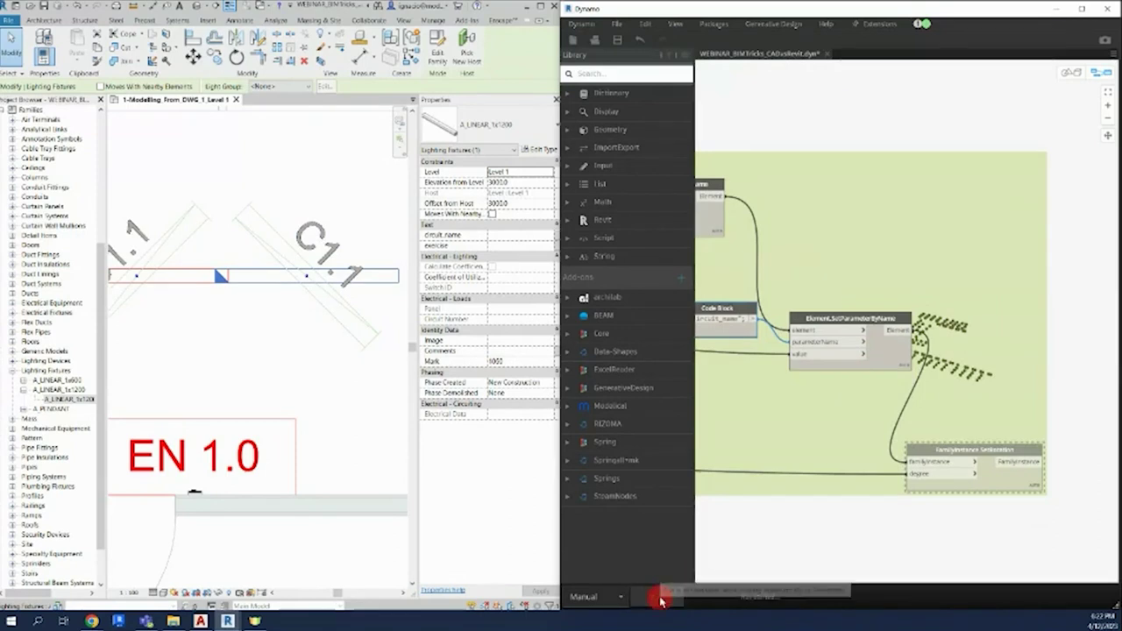
# - Select fixtures B1.12 and C1.1 in Revit to verify their circuit_name values
pyautogui.click(262, 281)
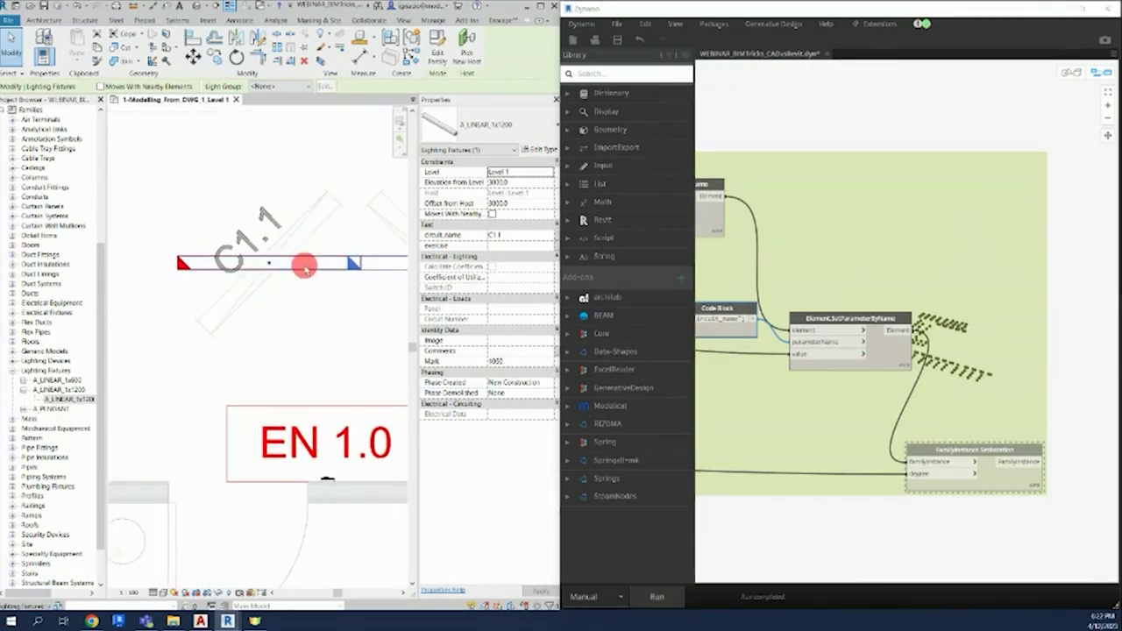
pyautogui.moveTo(306, 251); pyautogui.dragTo(155, 105, button='middle')
pyautogui.click(277, 383)
pyautogui.click(277, 383)
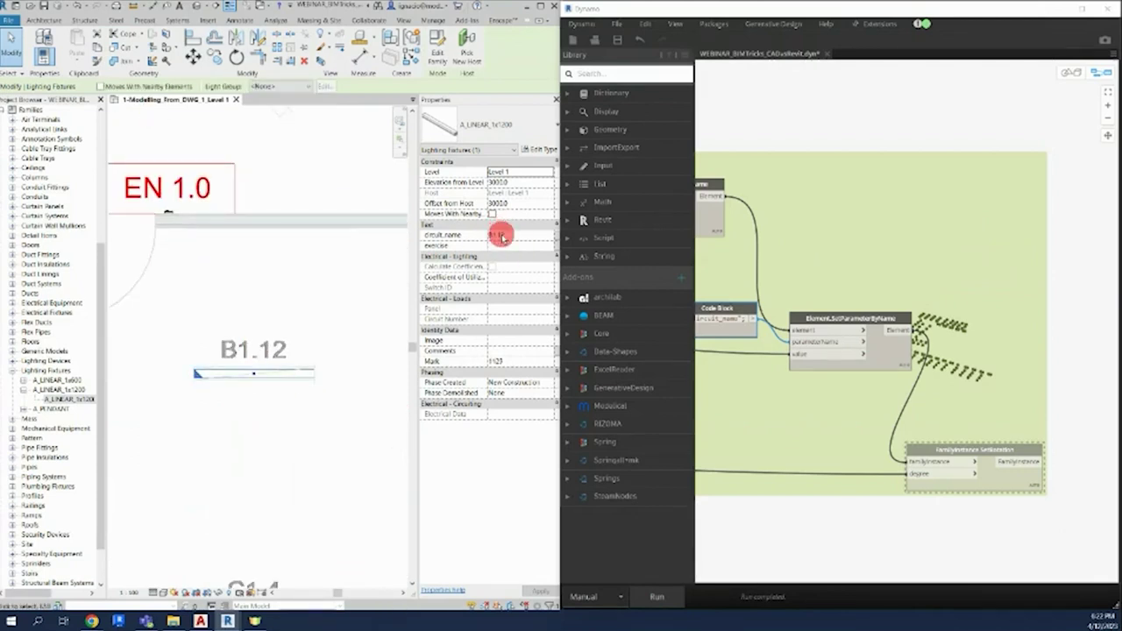
pyautogui.scroll(1, 280, 155)
pyautogui.scroll(1, 284, 195)
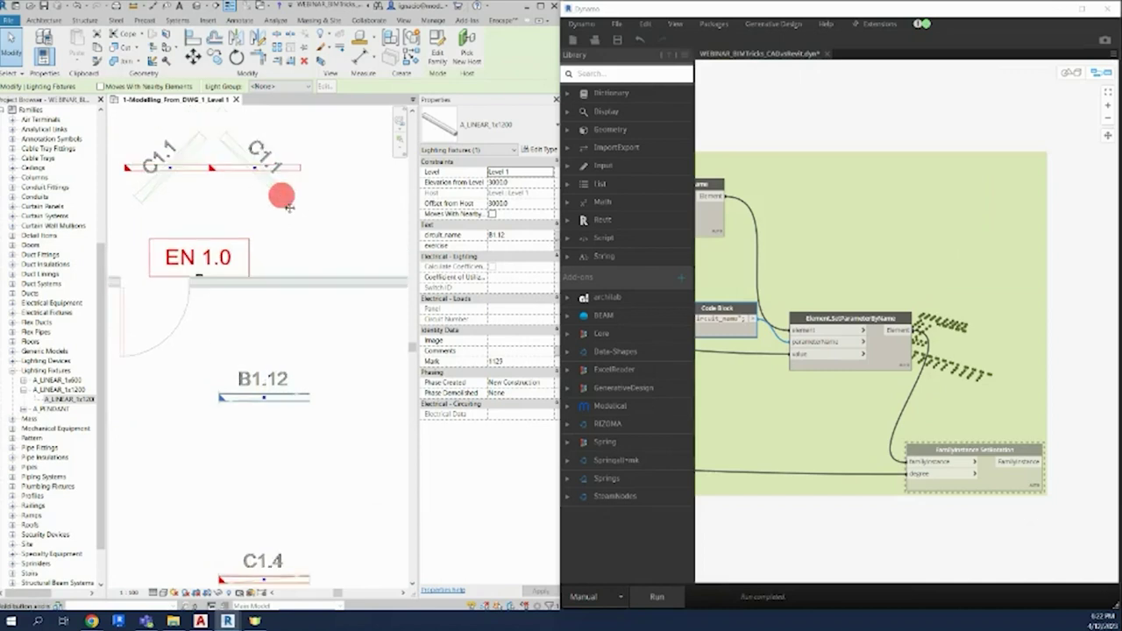
pyautogui.scroll(2, 263, 215)
pyautogui.scroll(1, 254, 226)
pyautogui.click(251, 224)
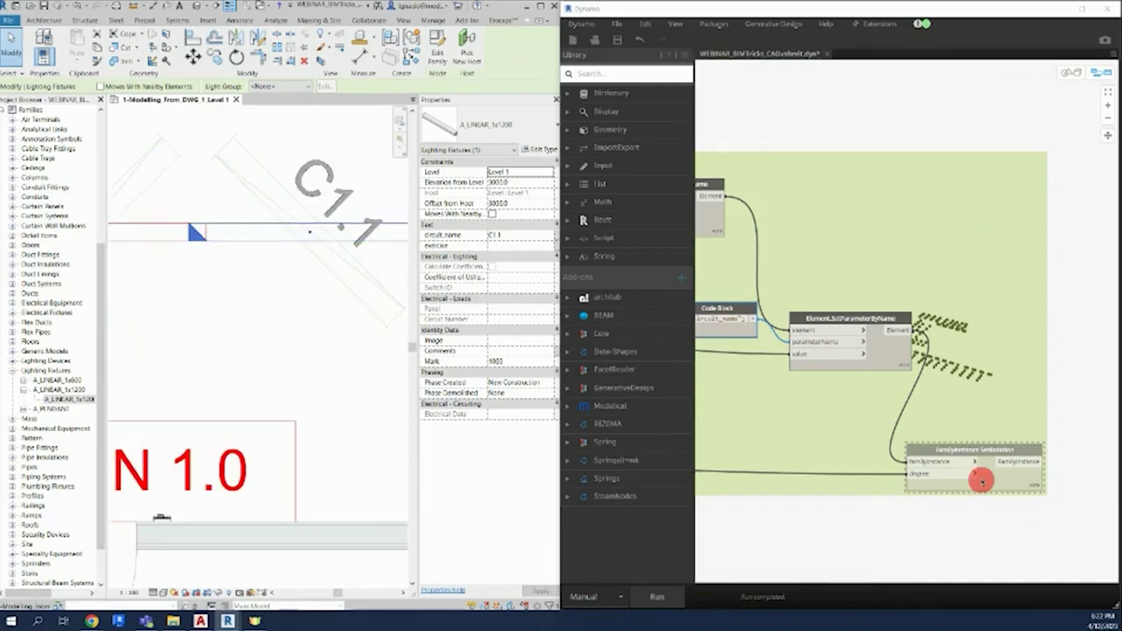
# - Unfreeze FamilyInstance.SetRotation and rerun the graph so fixtures turn along their C1.1 tags
pyautogui.rightClick(987, 473)
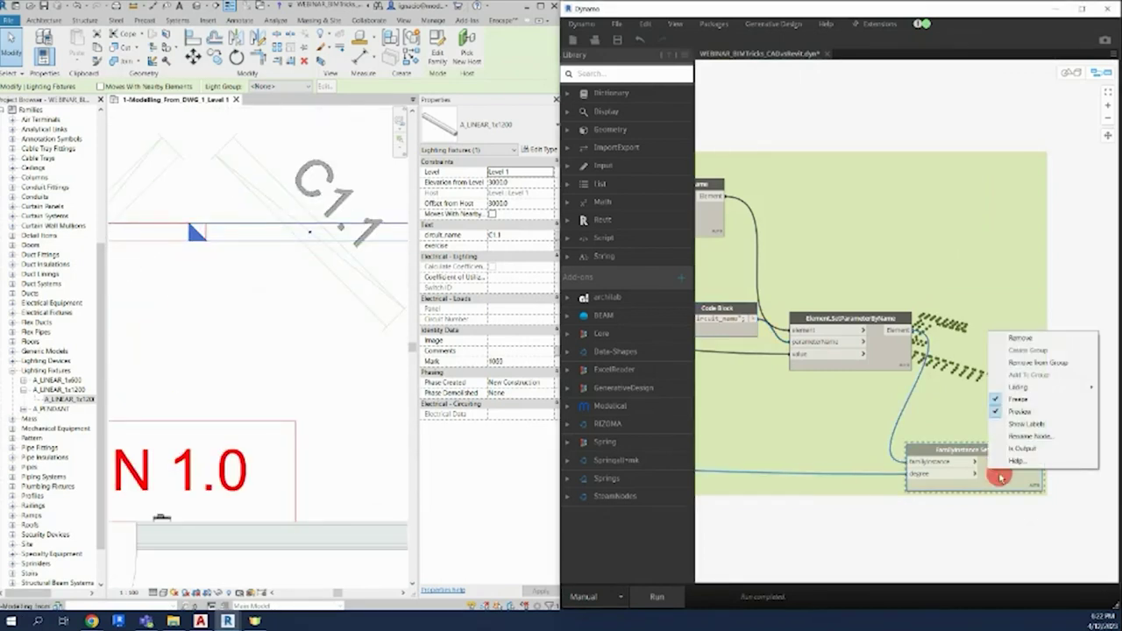
pyautogui.click(1018, 399)
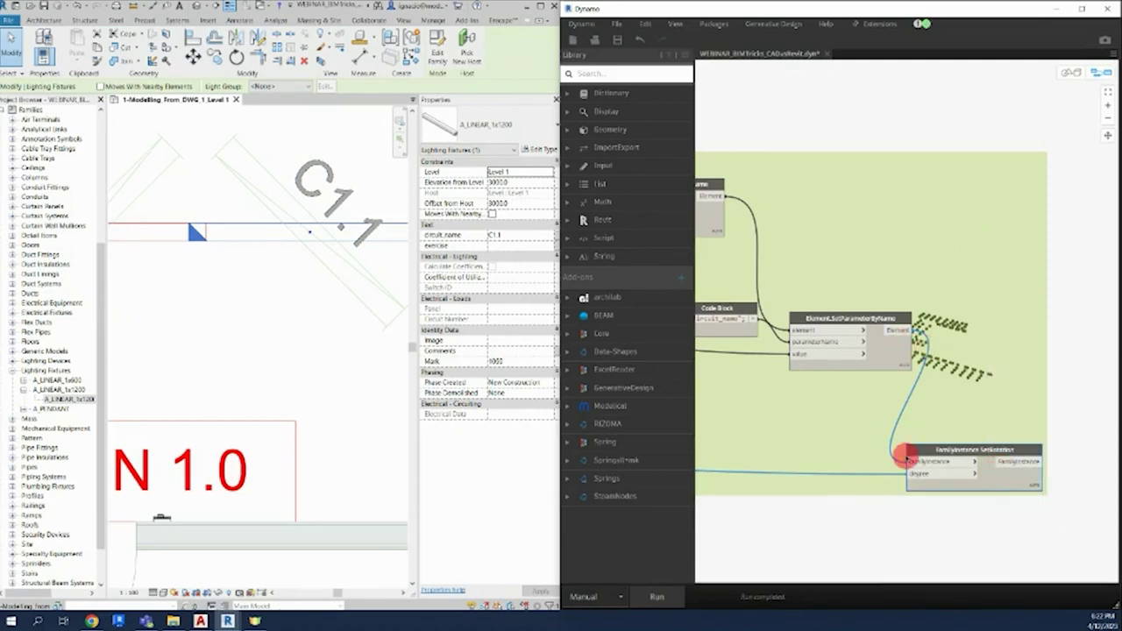
pyautogui.scroll(-5, 932, 477)
pyautogui.scroll(3, 839, 500)
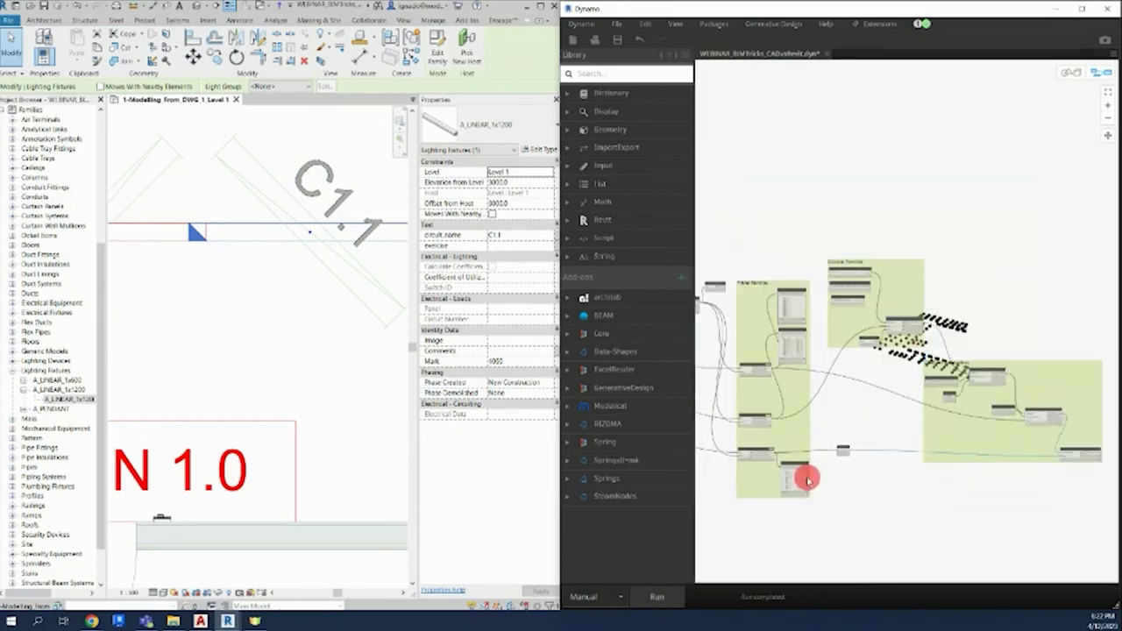
pyautogui.scroll(1, 755, 459)
pyautogui.scroll(1, 755, 459)
pyautogui.scroll(2, 760, 456)
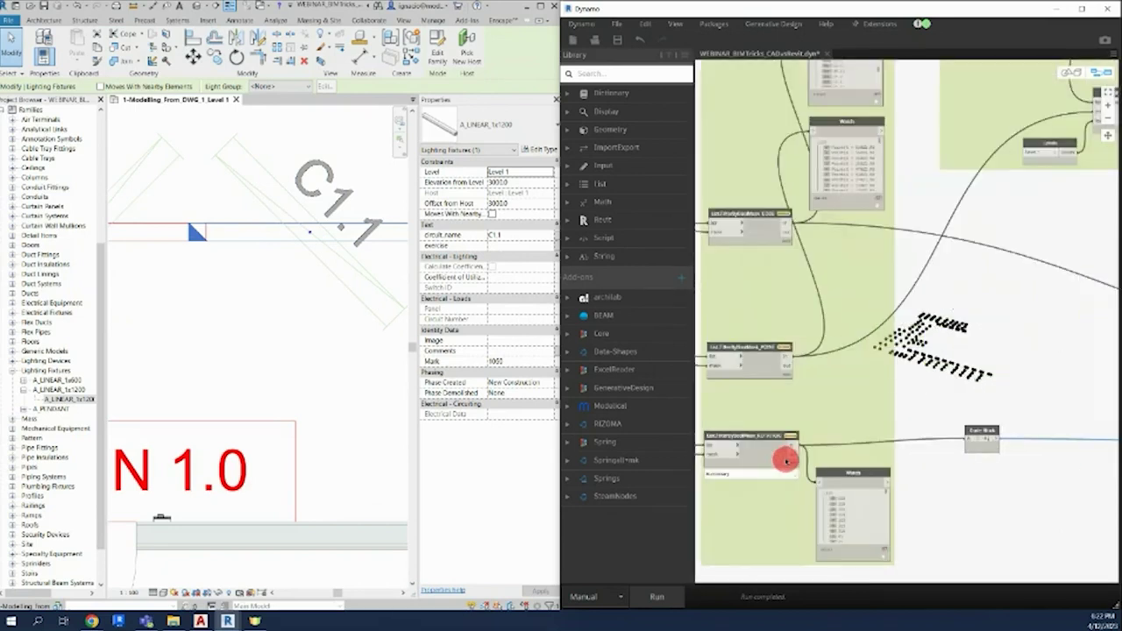
pyautogui.scroll(2, 786, 460)
pyautogui.scroll(1, 806, 382)
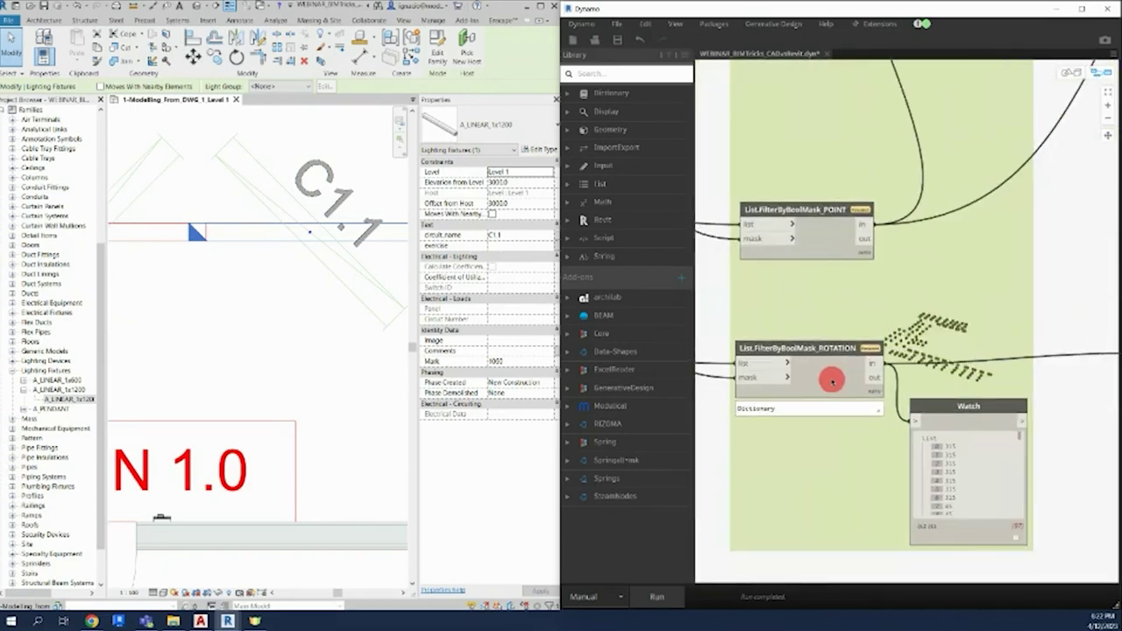
pyautogui.scroll(-2, 832, 381)
pyautogui.scroll(1, 777, 375)
pyautogui.scroll(1, 936, 379)
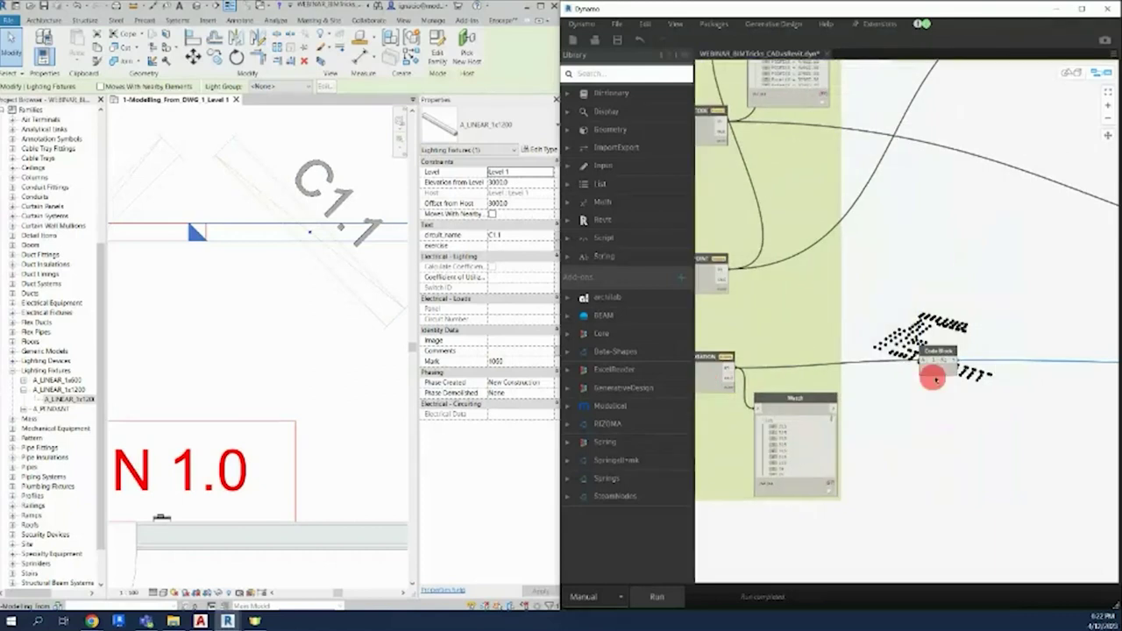
pyautogui.scroll(1, 936, 378)
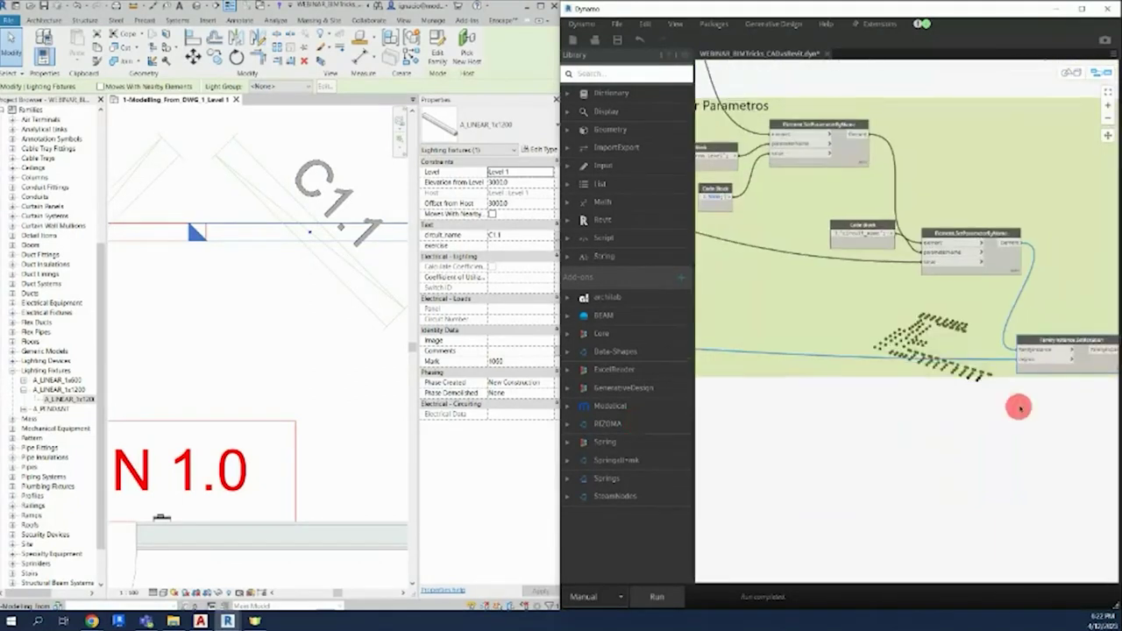
pyautogui.click(660, 597)
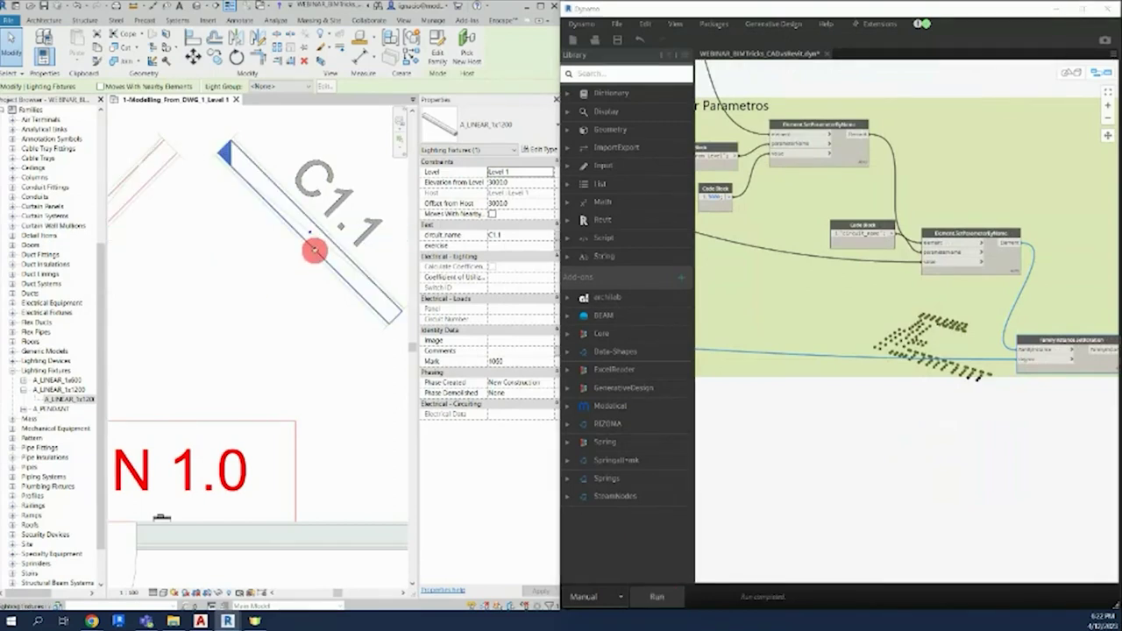
# - Inspect a rotated fixture's Elevation from Level, then deselect it
pyautogui.scroll(-1, 313, 251)
pyautogui.scroll(-1, 314, 251)
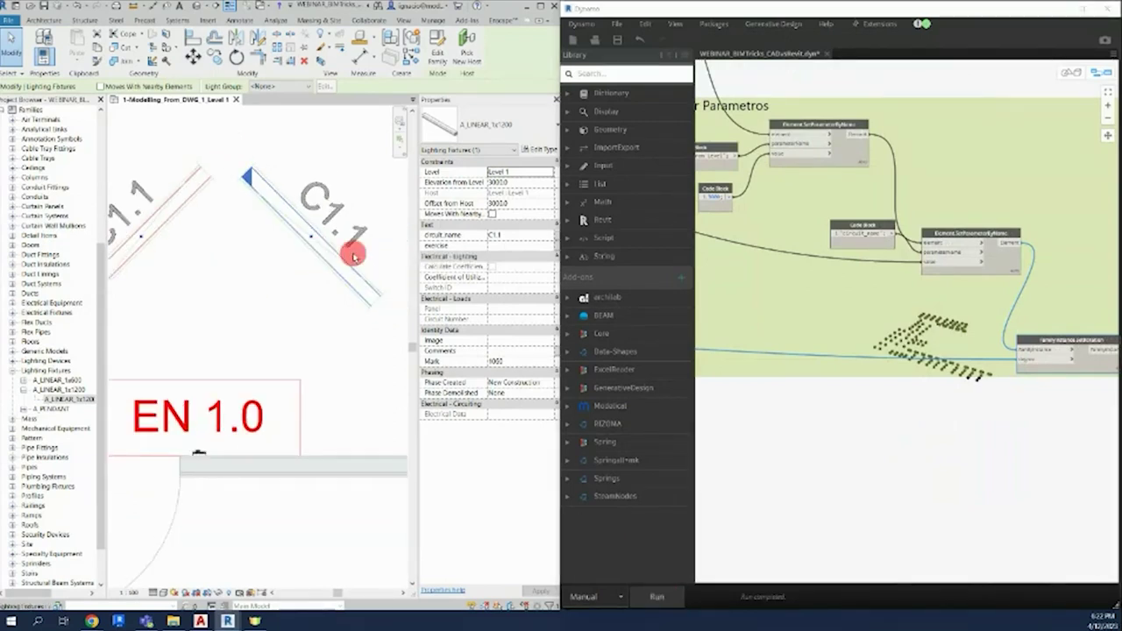
pyautogui.click(507, 182)
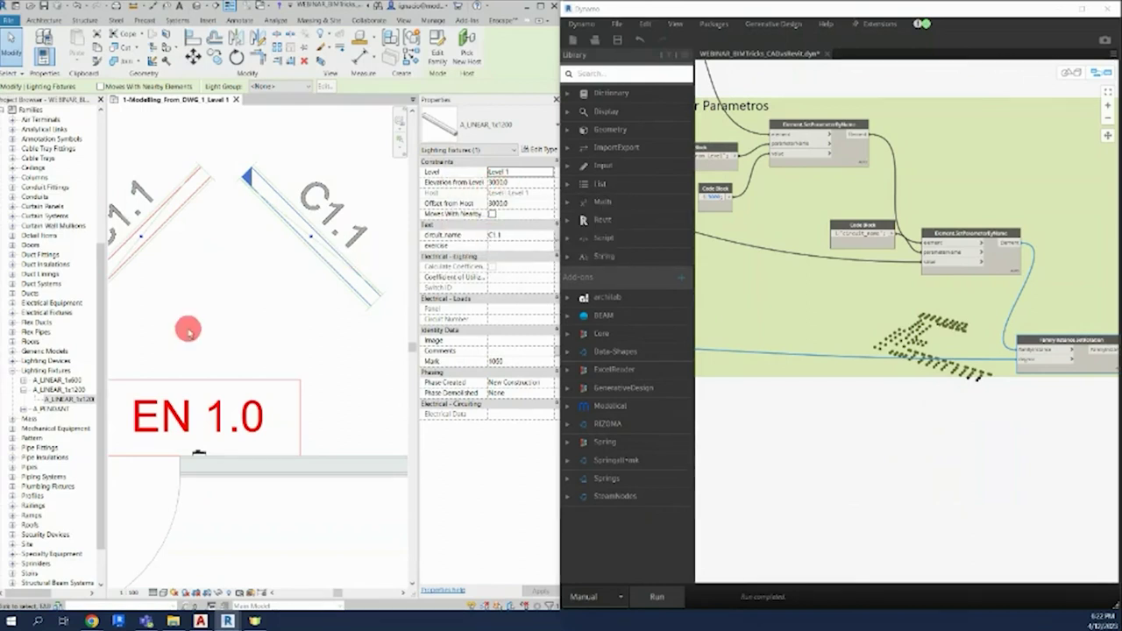
pyautogui.click(249, 317)
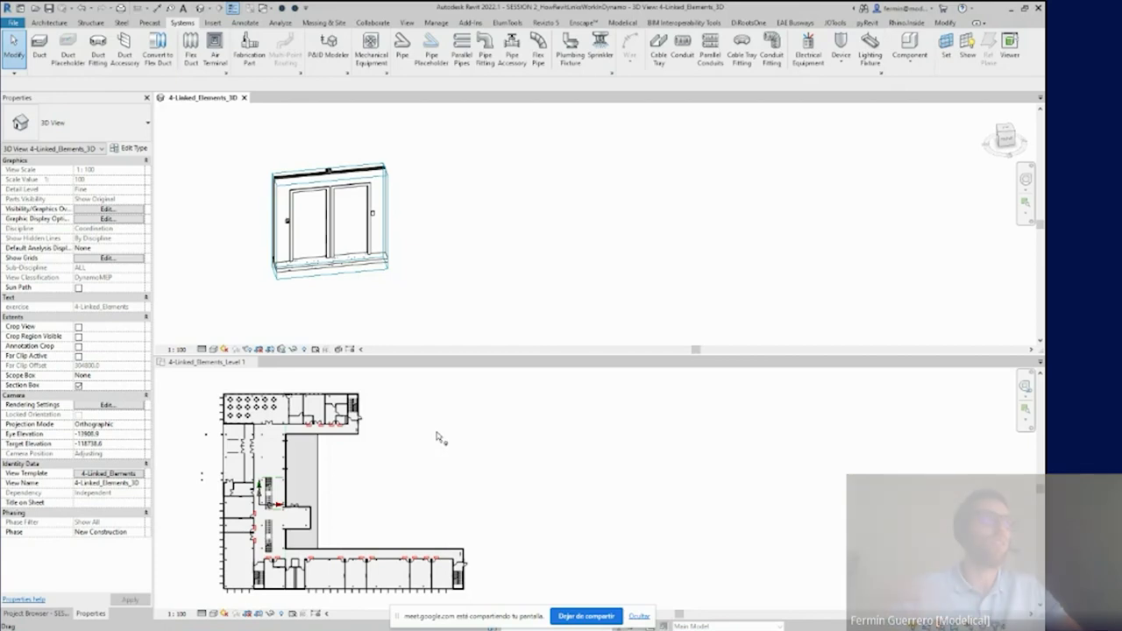
# - Zoom the 4-Linked_Elements Level 1 plan onto the EN 1.0 and EN 2.0 doors and activate it
pyautogui.scroll(2, 377, 413)
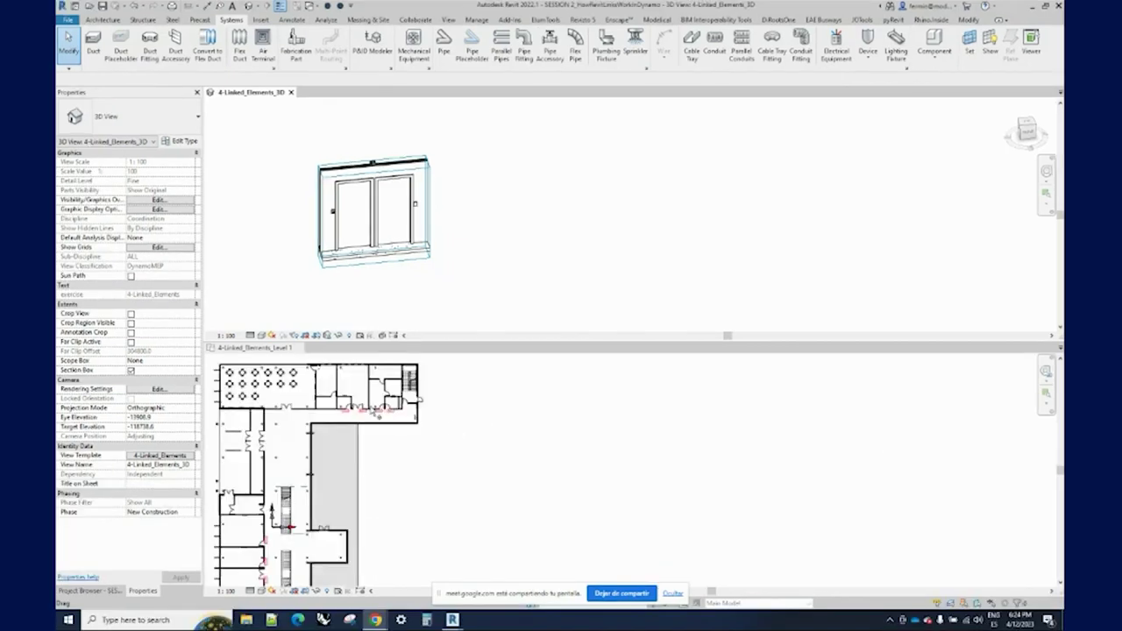
pyautogui.scroll(2, 377, 414)
pyautogui.scroll(2, 377, 414)
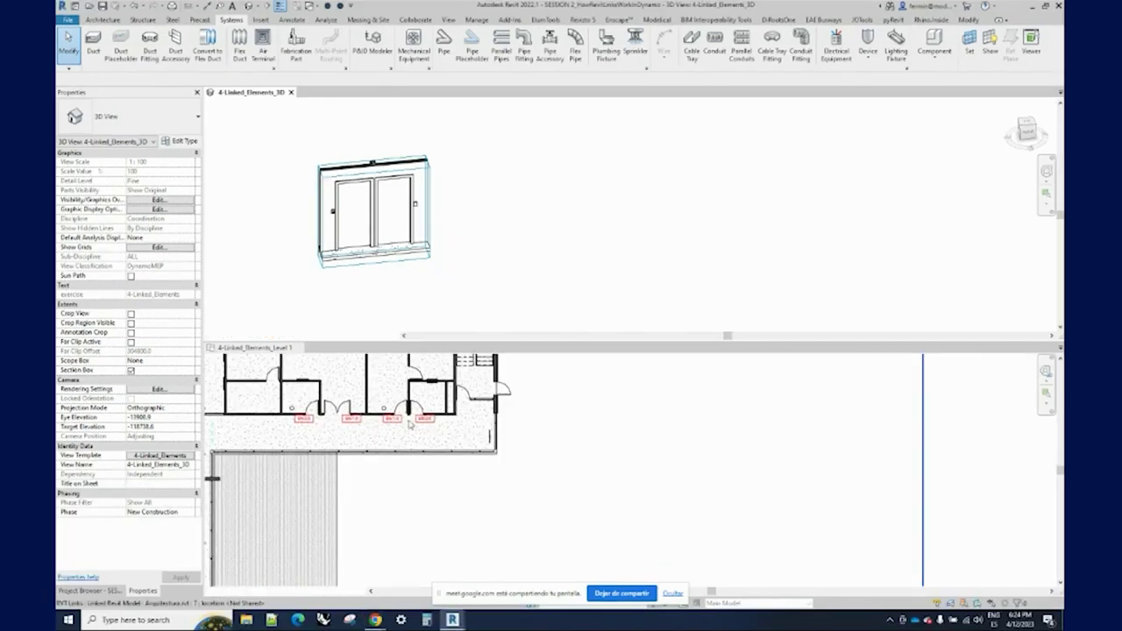
pyautogui.click(411, 425)
pyautogui.scroll(2, 411, 425)
pyautogui.scroll(1, 412, 425)
# - Select a linked door, then the EN 2.0 EL_LectorAcceso reader, showing empty door_code and Sistema CCAA
pyautogui.click(435, 419)
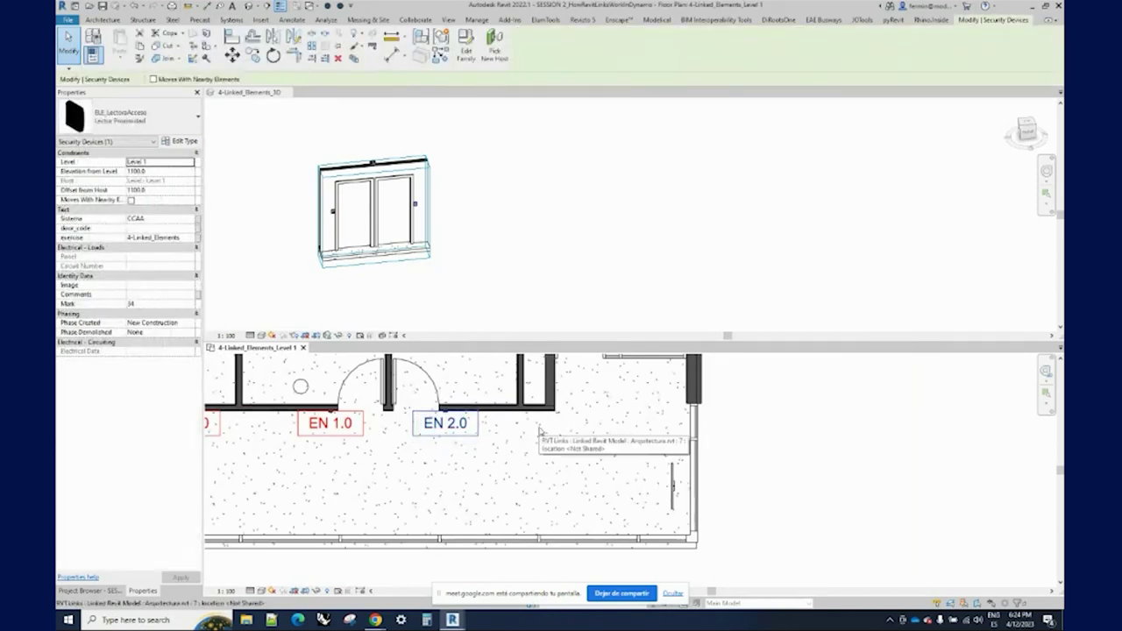
pyautogui.scroll(-2, 587, 458)
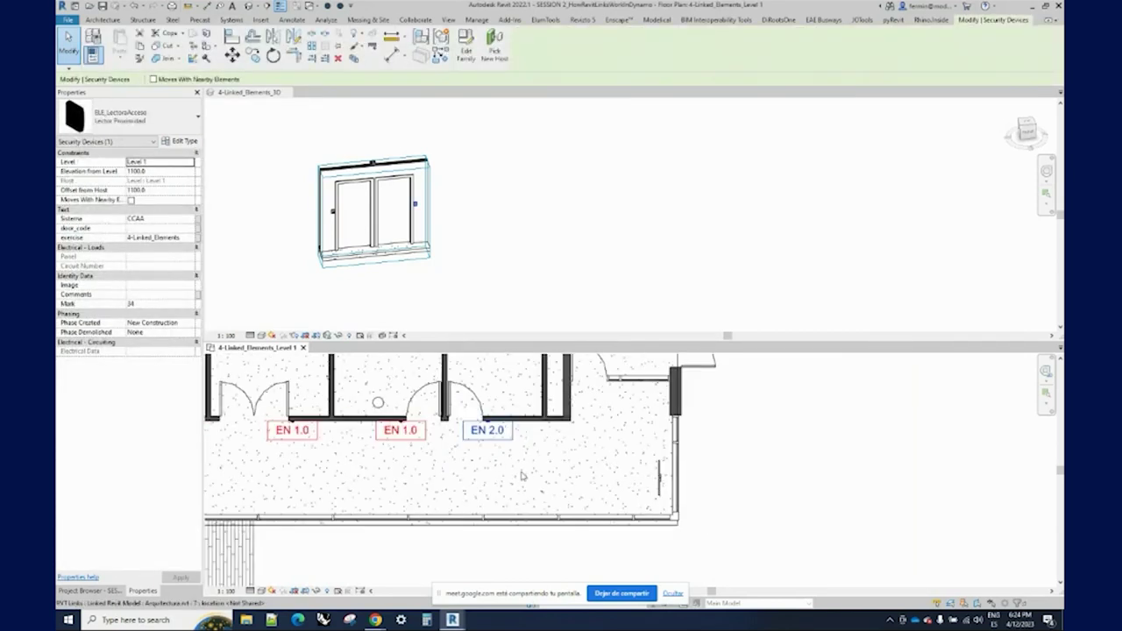
pyautogui.moveTo(601, 468)
pyautogui.mouseDown(button='middle')
pyautogui.moveTo(658, 508)
pyautogui.moveTo(618, 467)
pyautogui.mouseUp(button='middle')
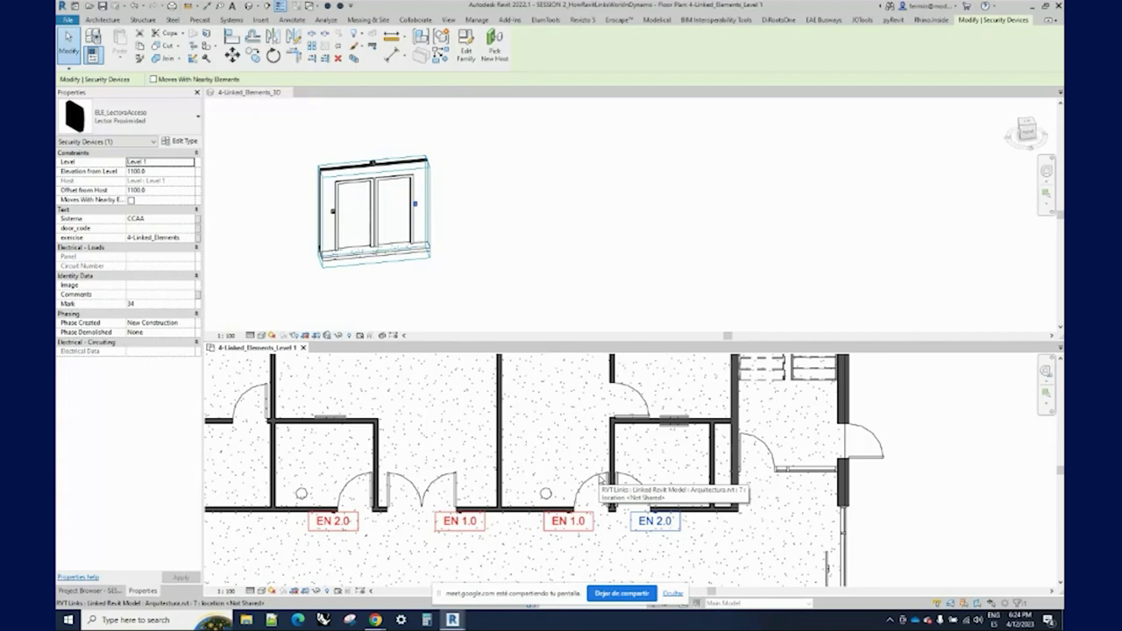
pyautogui.moveTo(599, 483); pyautogui.dragTo(693, 473, button='middle')
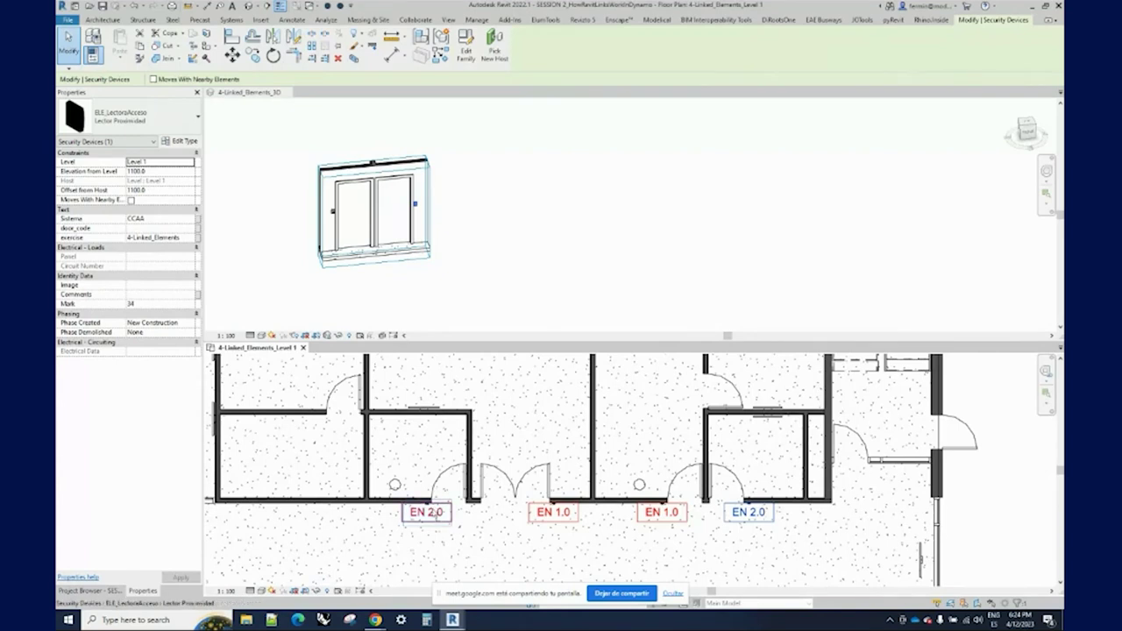
pyautogui.click(435, 512)
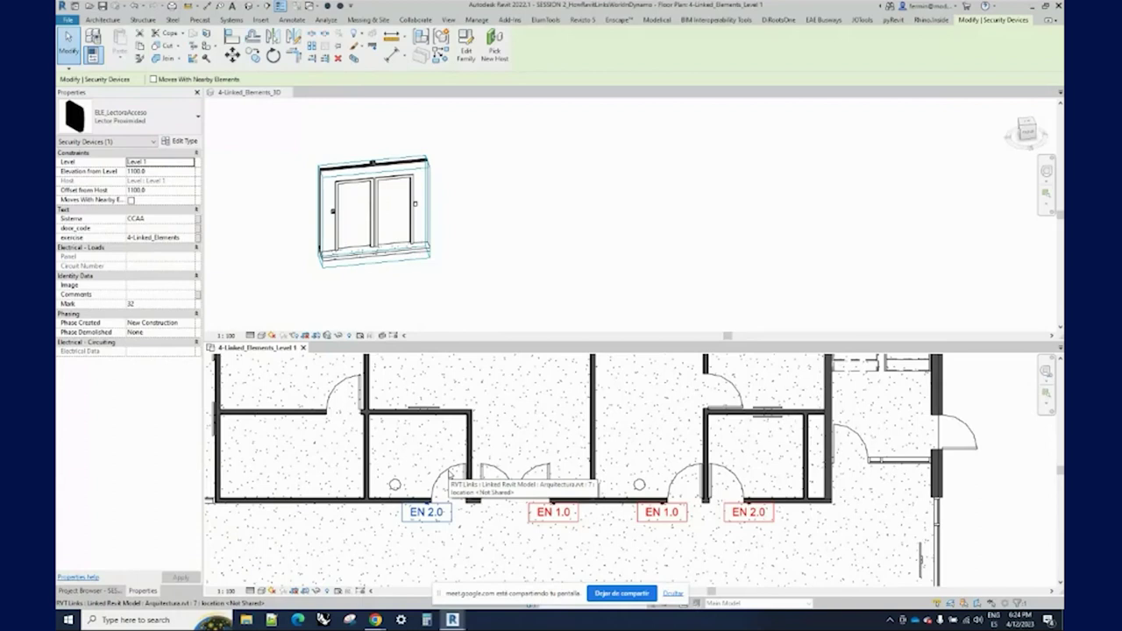
pyautogui.press('Escape')
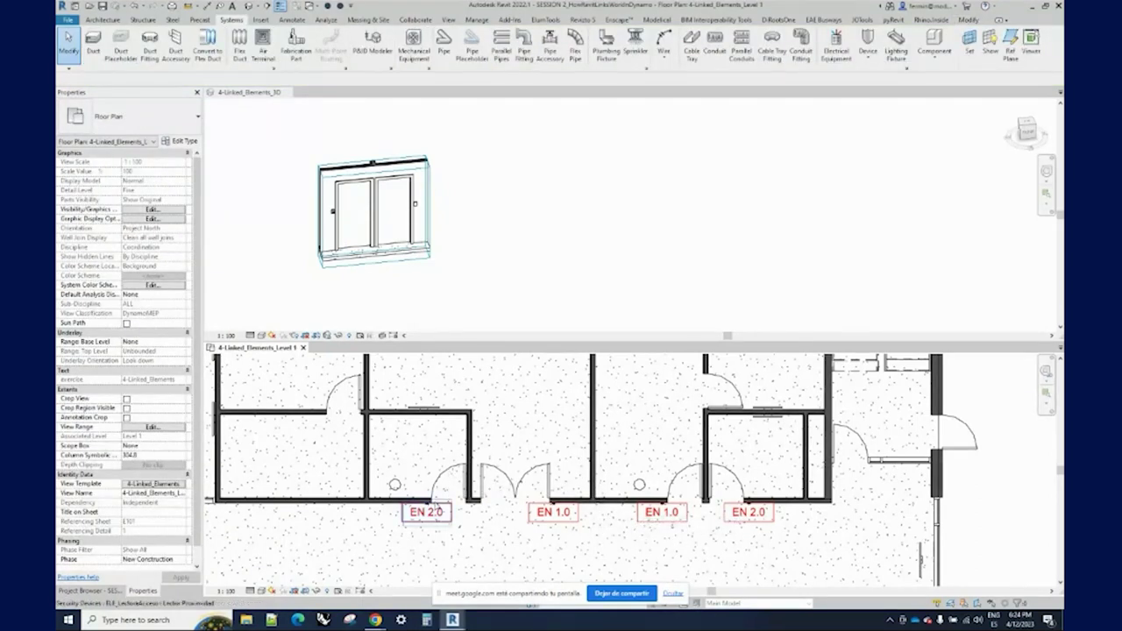
pyautogui.click(441, 482)
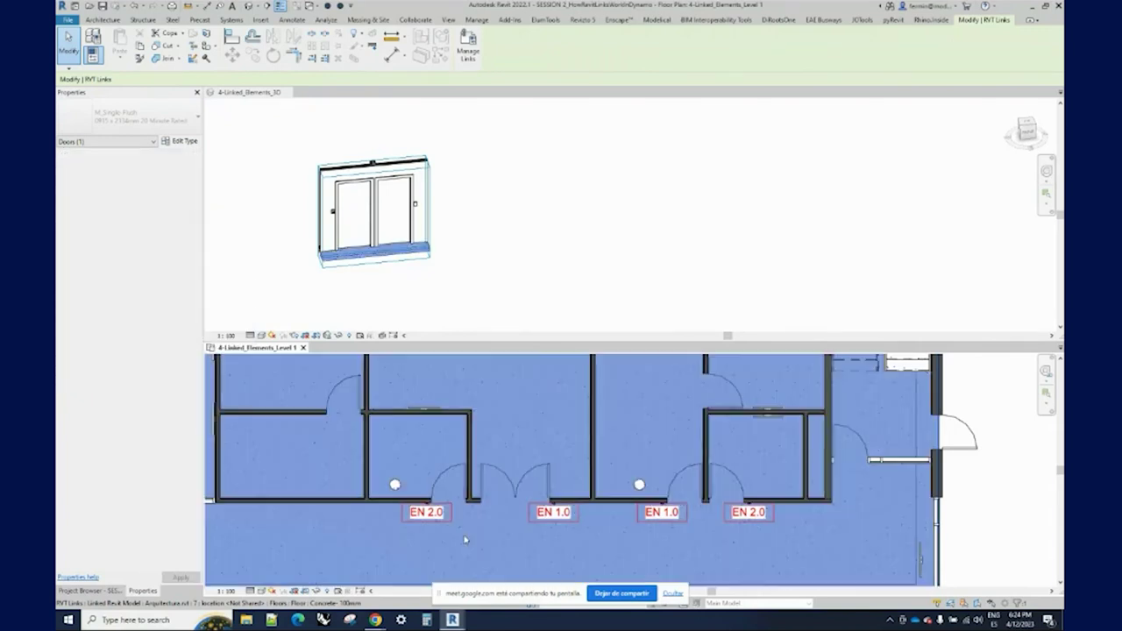
pyautogui.click(427, 513)
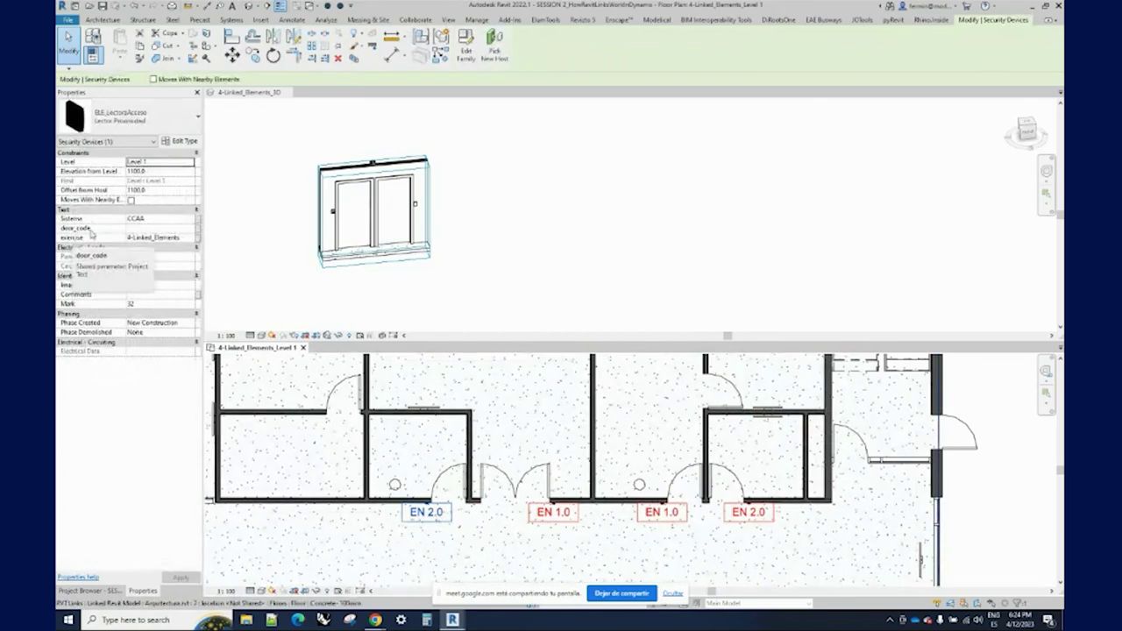
# - Check the linked architectural model and the EN 1.0 and EN 2.0 access readers in the plan
pyautogui.click(538, 441)
pyautogui.press('Escape')
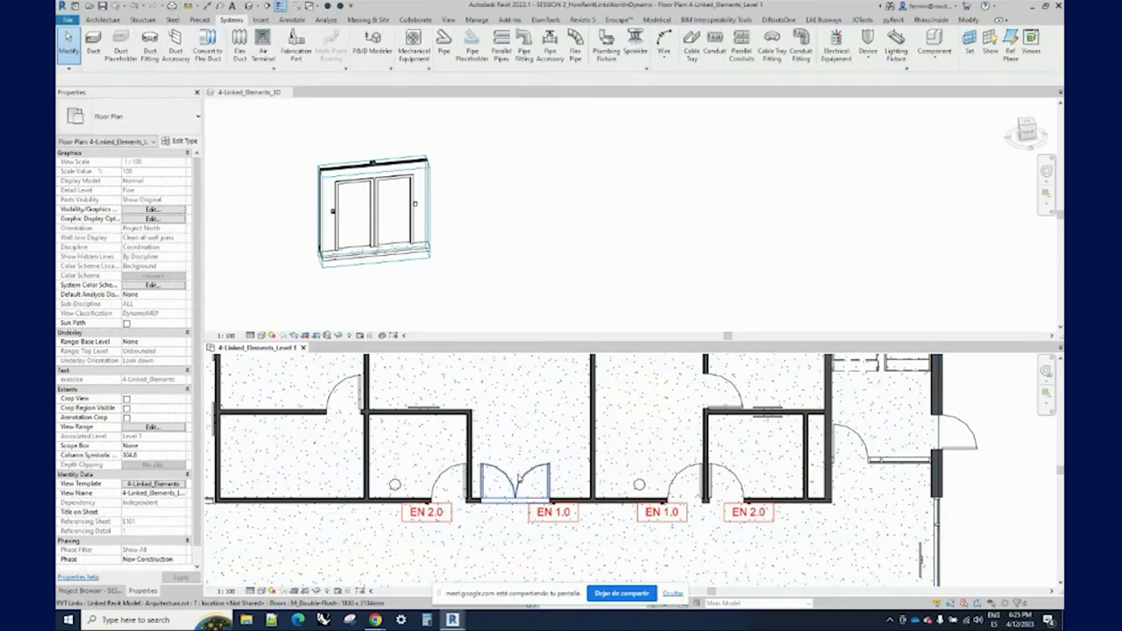
pyautogui.scroll(-2, 517, 482)
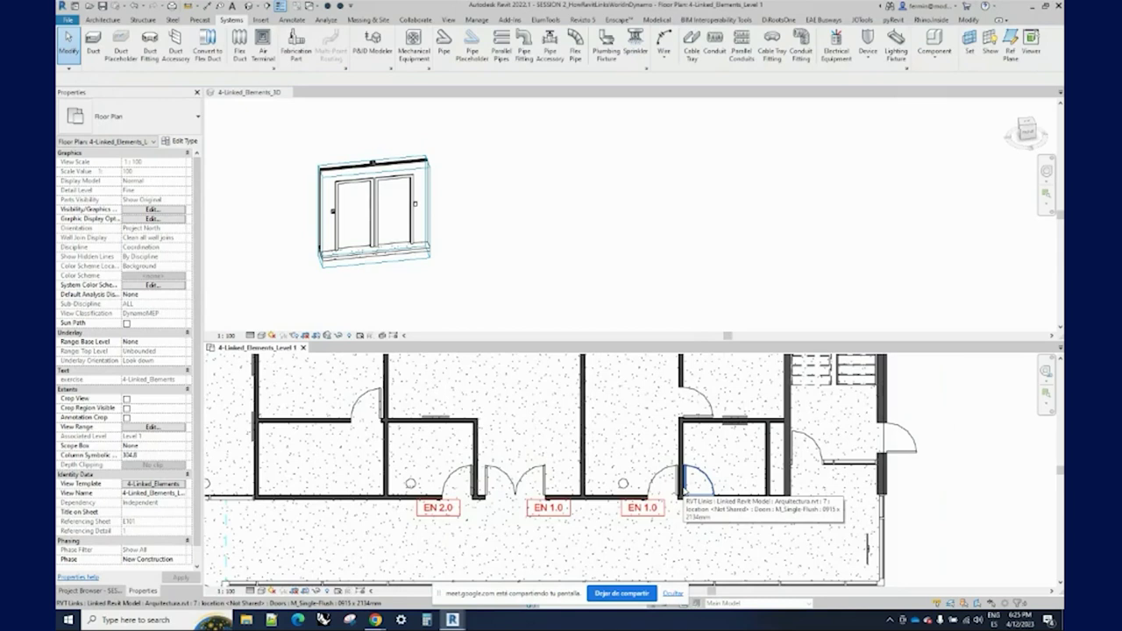
pyautogui.scroll(-3, 817, 487)
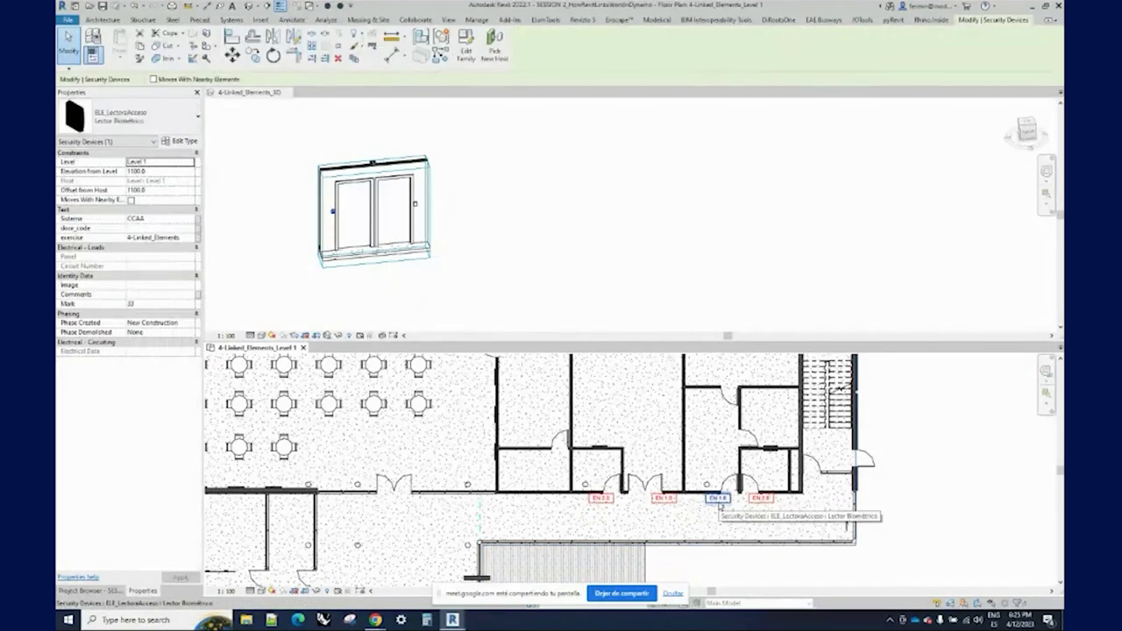
pyautogui.click(777, 543)
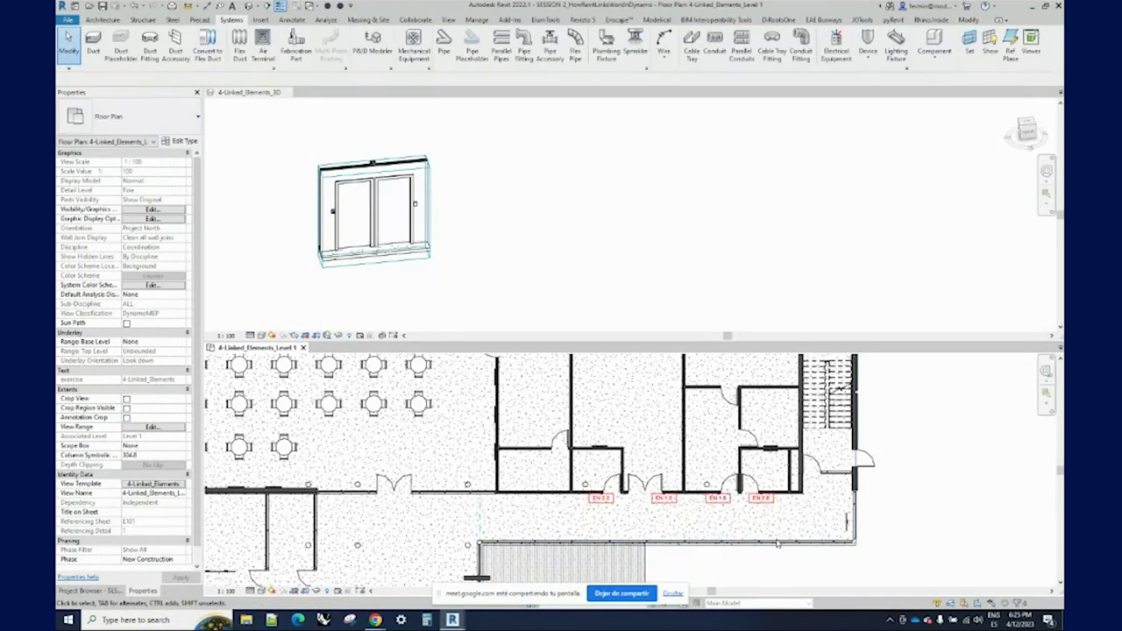
pyautogui.click(761, 498)
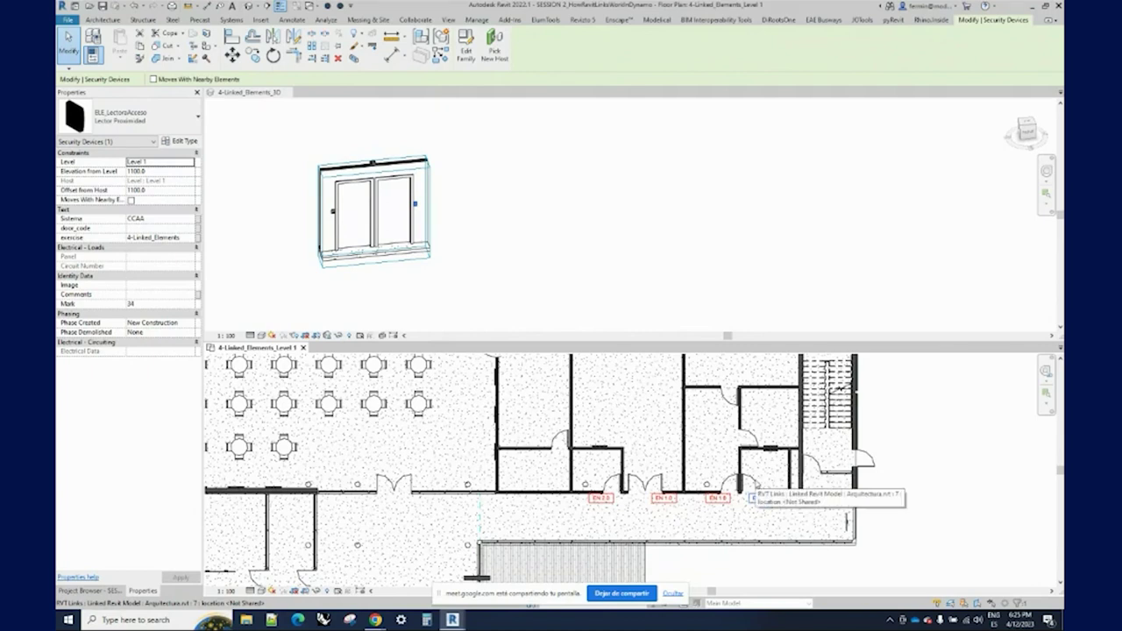
pyautogui.press('Escape')
# - Recheck the RVT link and the EN 2.0 reader at the left door, then activate the 3D view
pyautogui.scroll(3, 754, 491)
pyautogui.scroll(3, 756, 491)
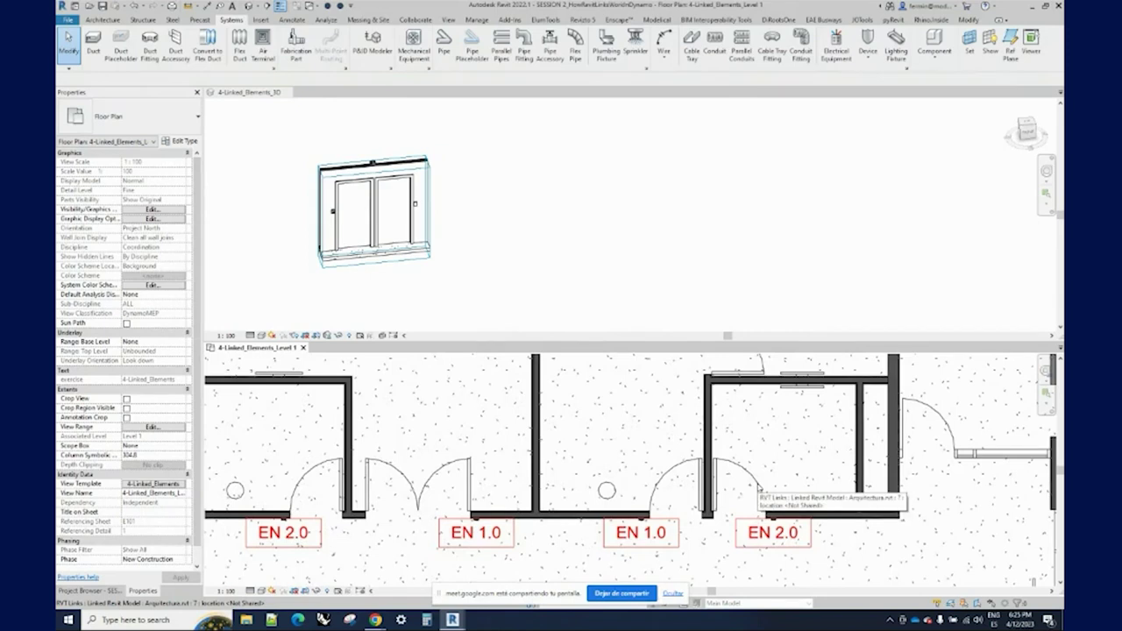
pyautogui.click(759, 493)
pyautogui.press('Escape')
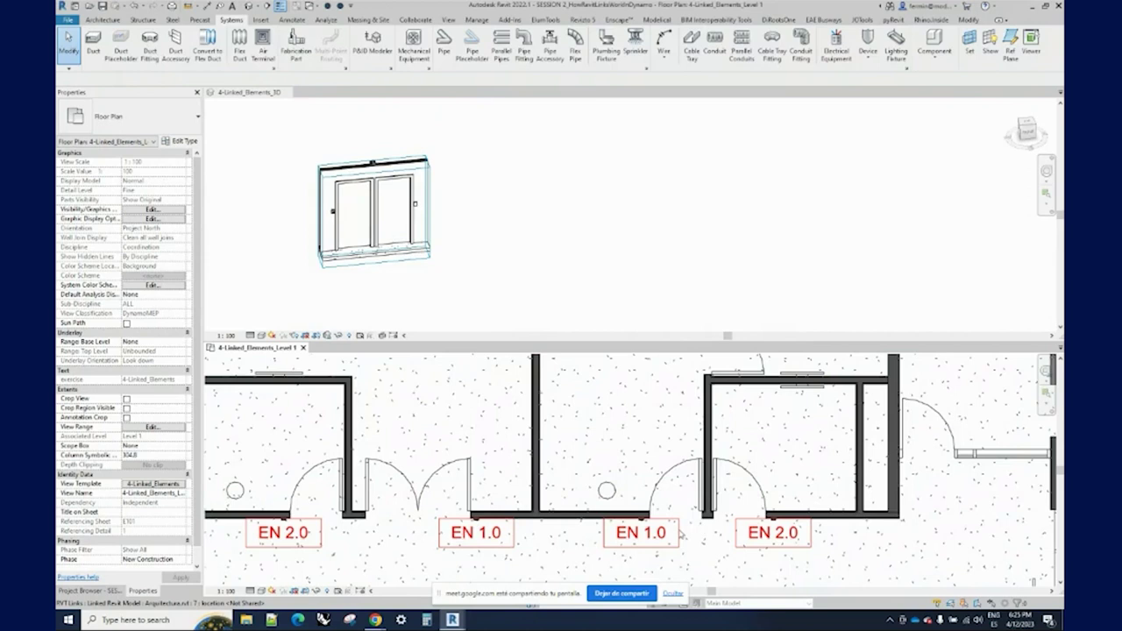
pyautogui.click(314, 523)
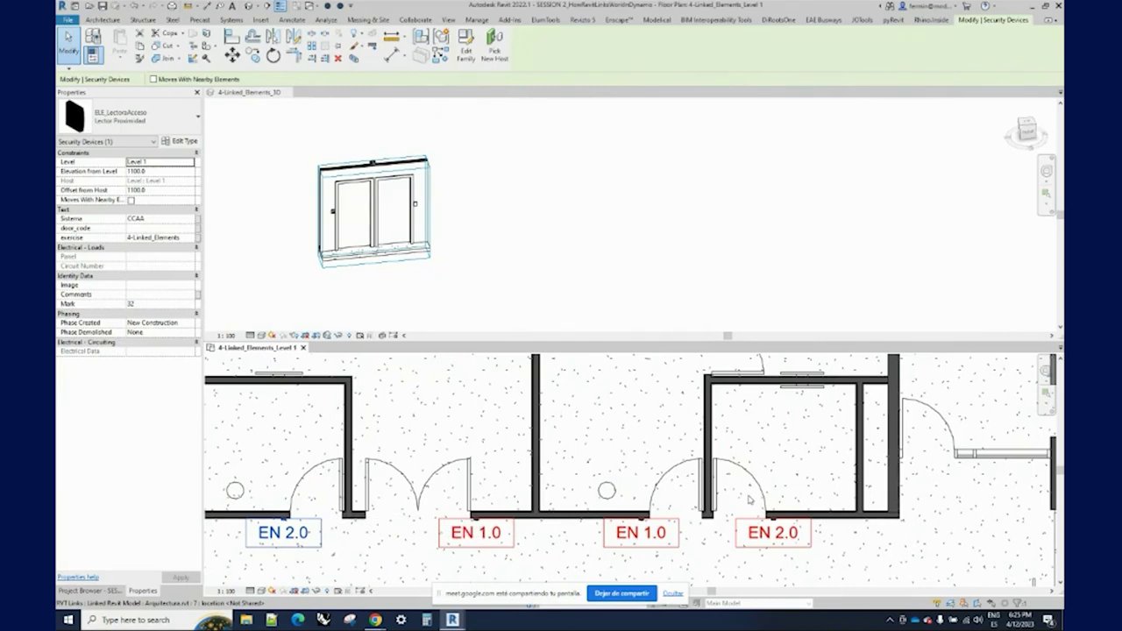
pyautogui.click(678, 245)
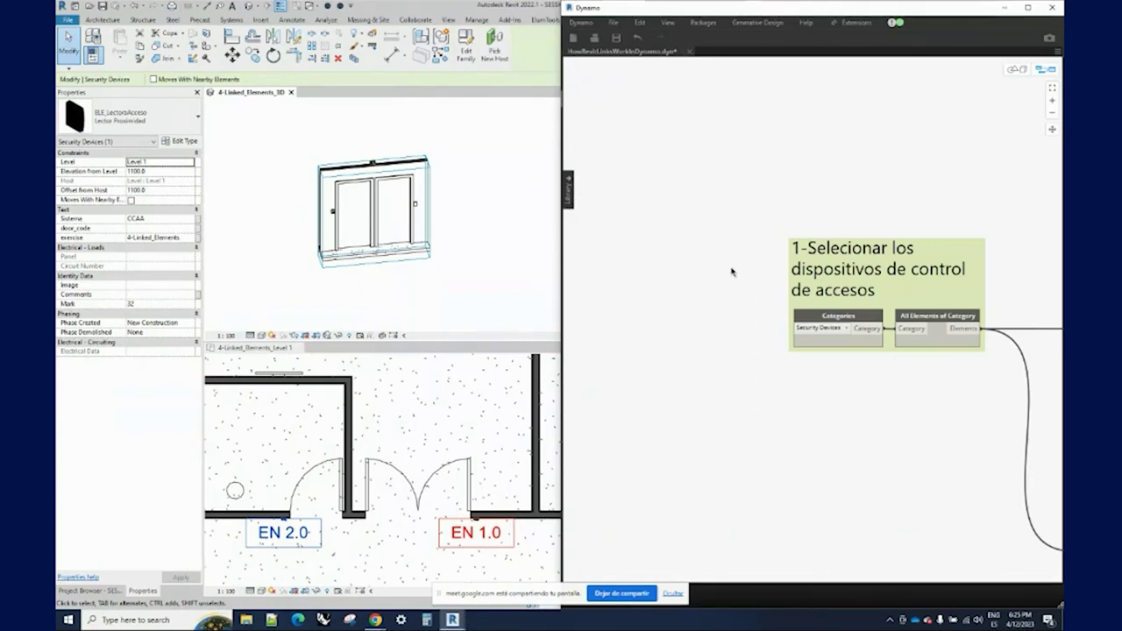
# - Run the Dynamo graph and review the list of security devices found by All Elements of Category
pyautogui.scroll(-2, 732, 272)
pyautogui.scroll(3, 930, 254)
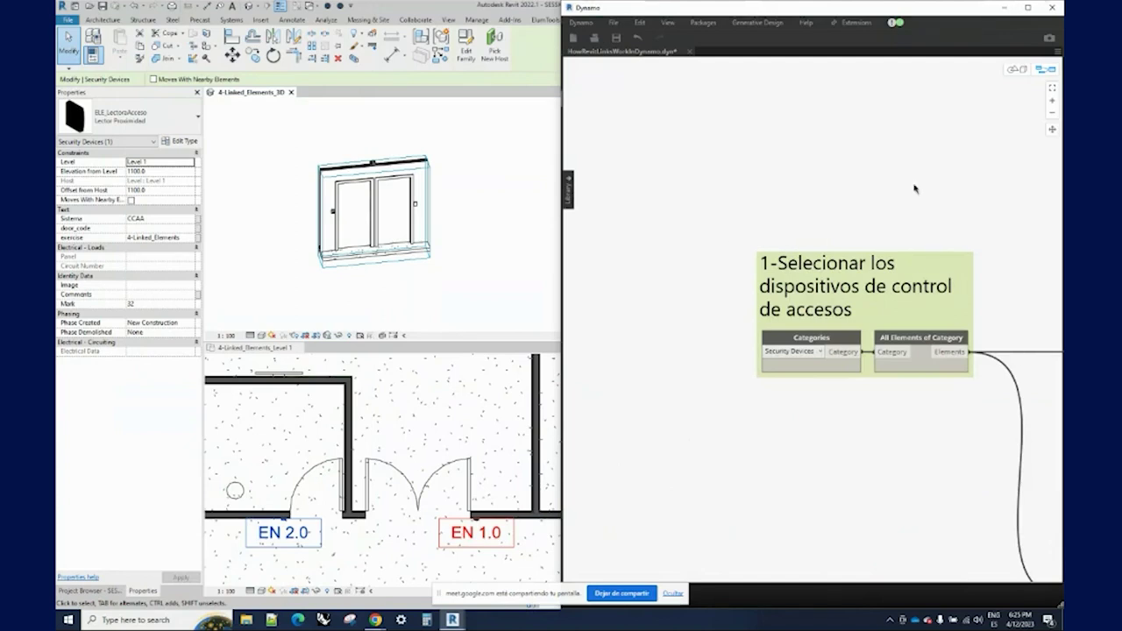
pyautogui.scroll(-1, 847, 178)
pyautogui.scroll(-1, 833, 157)
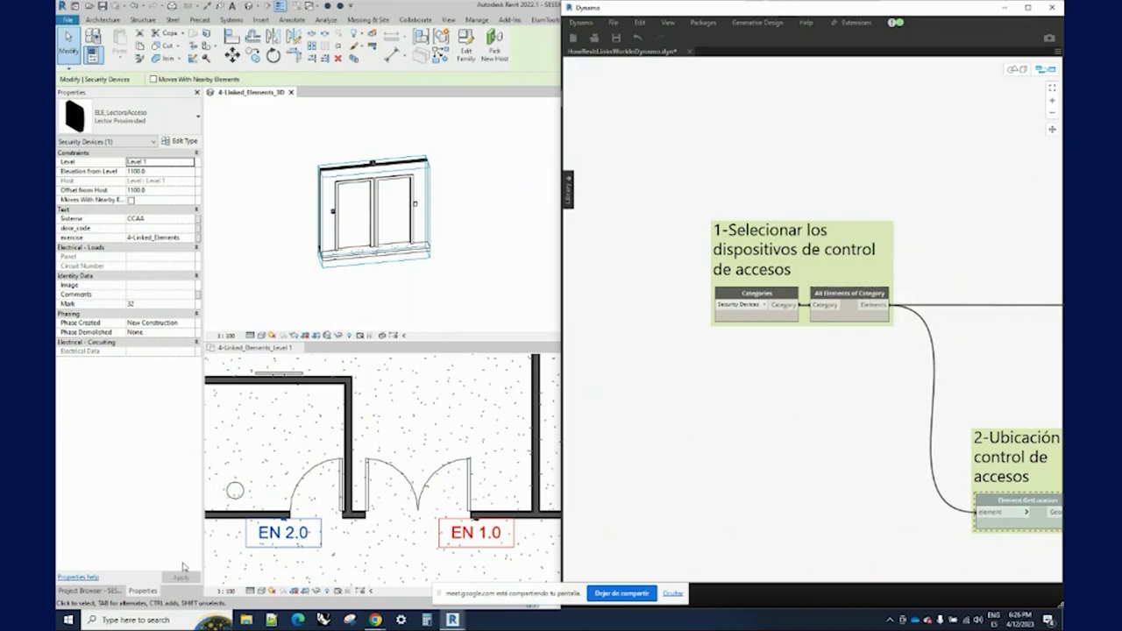
pyautogui.click(673, 594)
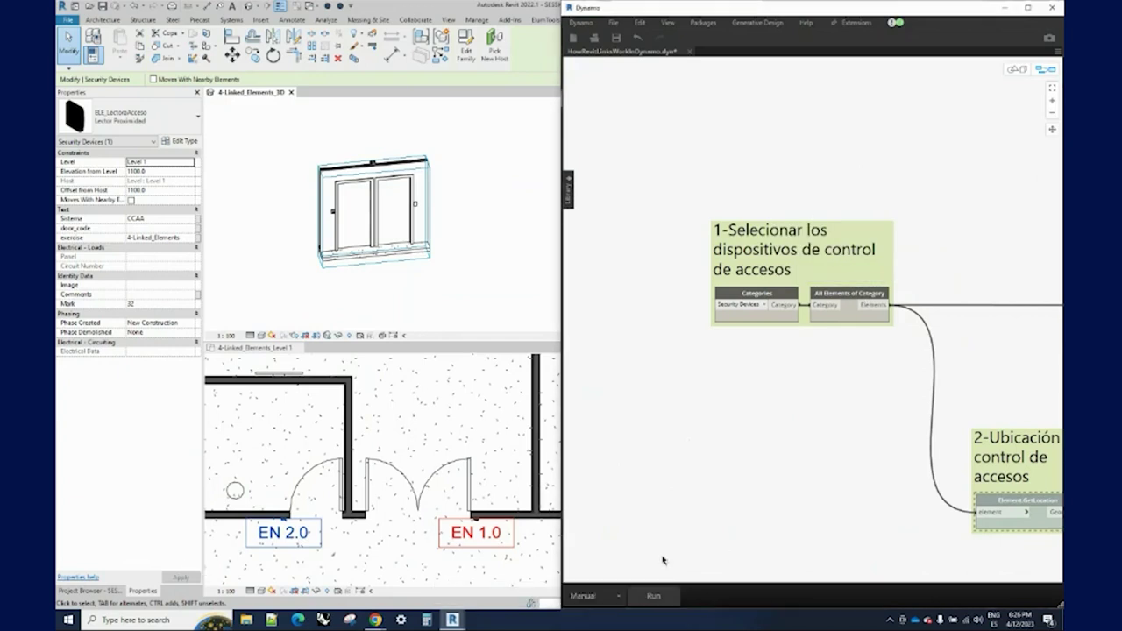
pyautogui.click(662, 601)
pyautogui.moveTo(849, 307)
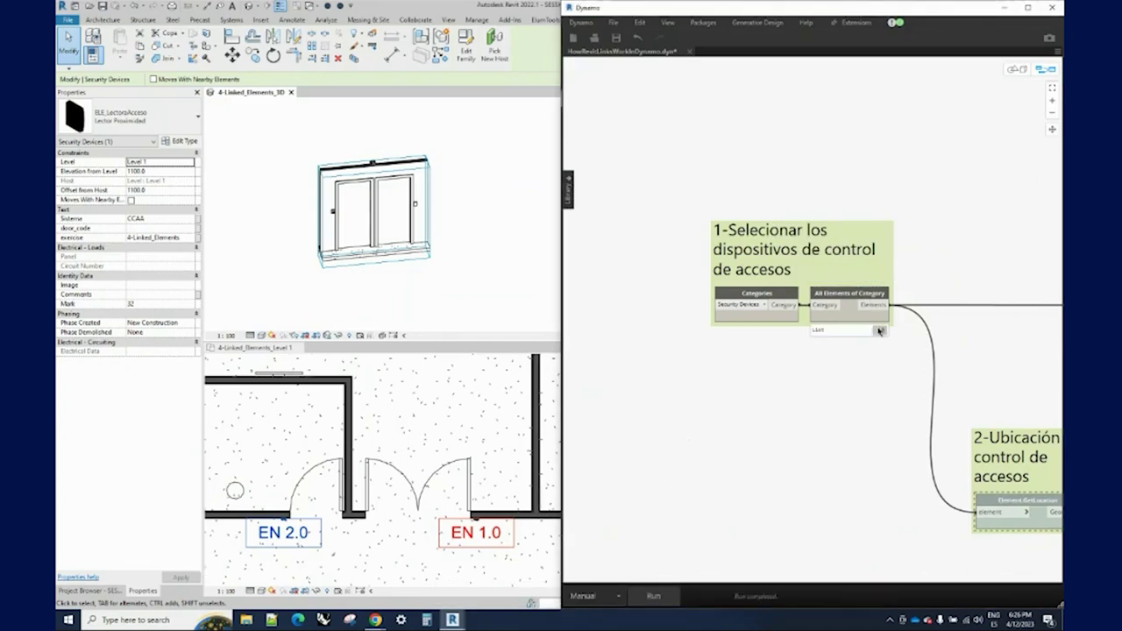
pyautogui.click(880, 332)
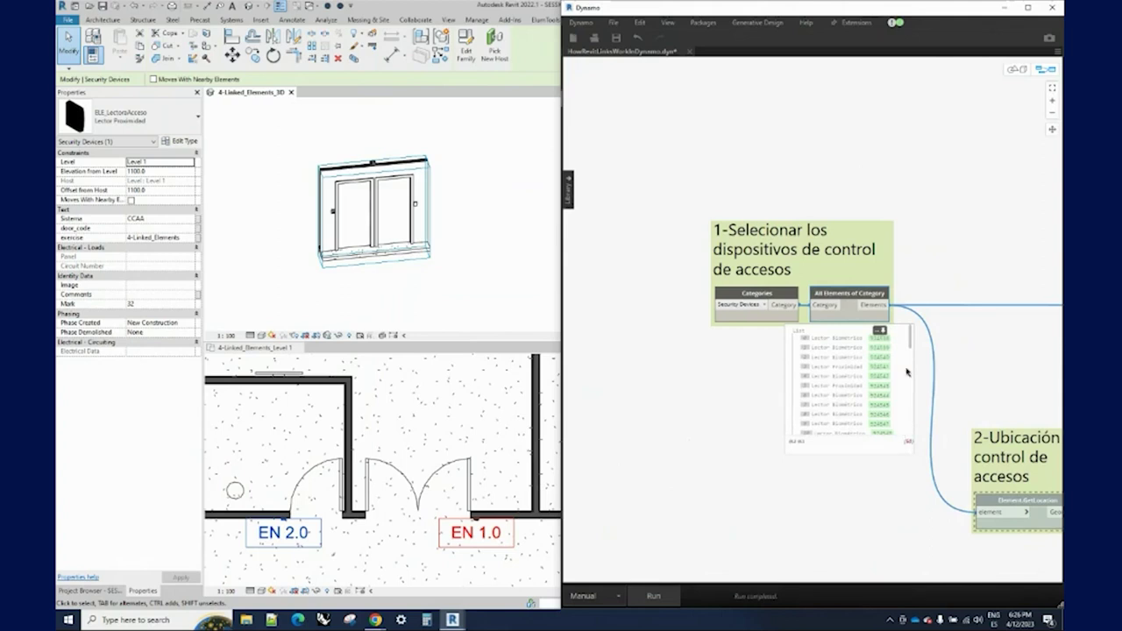
pyautogui.moveTo(912, 348)
pyautogui.mouseDown()
pyautogui.moveTo(908, 439)
pyautogui.moveTo(910, 335)
pyautogui.mouseUp()
pyautogui.click(880, 331)
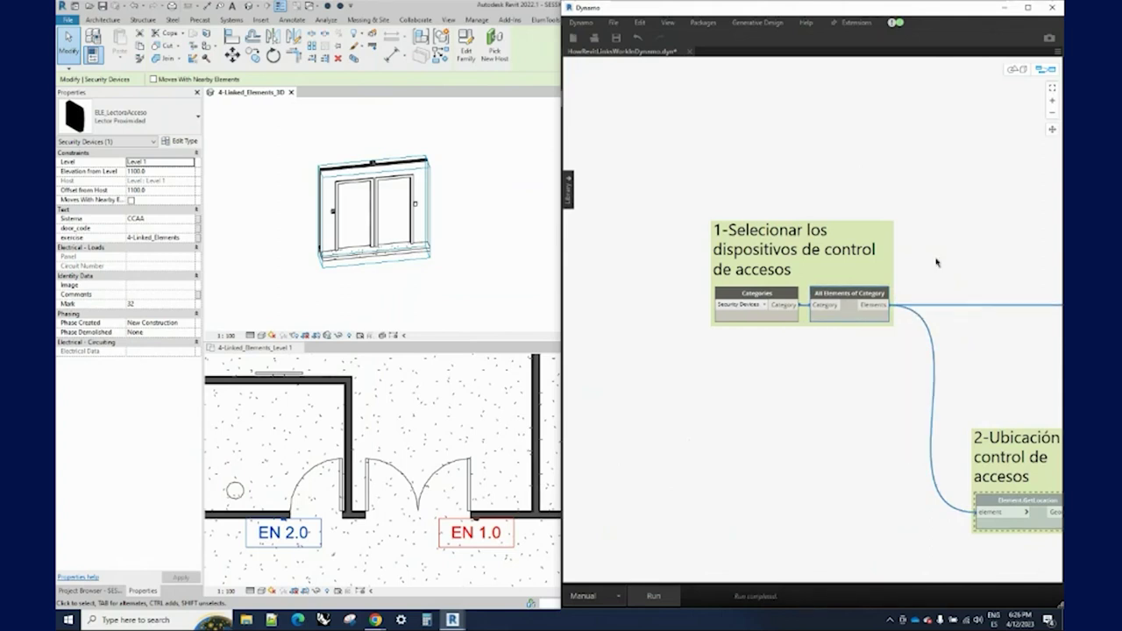
# - Unfreeze Element.GetLocation, turn on its preview, and orbit the background to view the device points
pyautogui.moveTo(937, 262); pyautogui.dragTo(861, 243, button='middle')
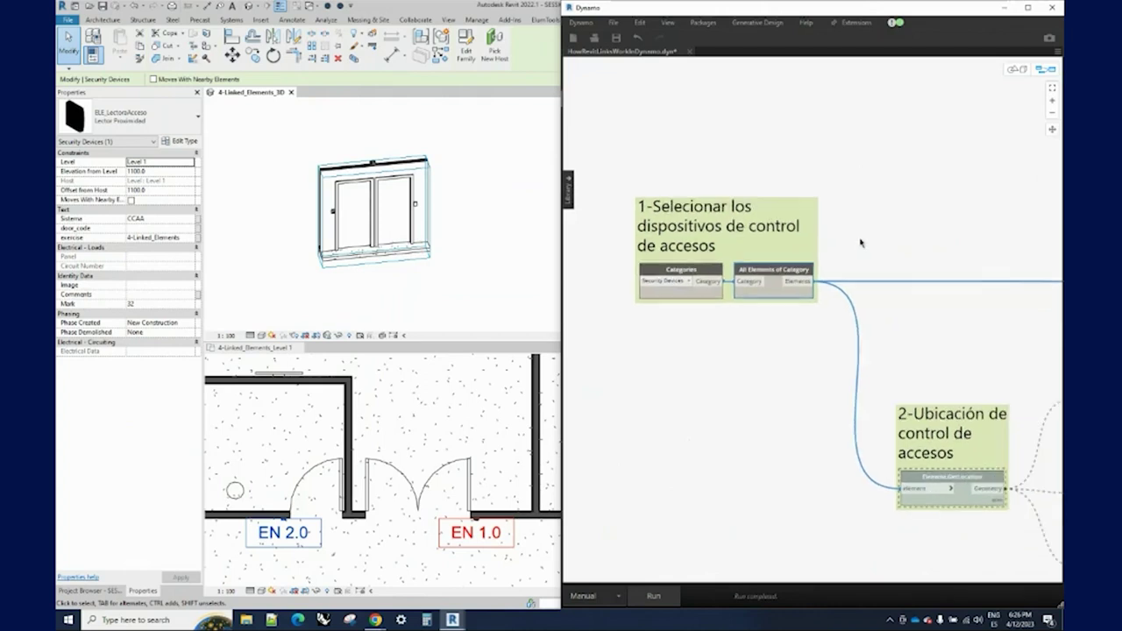
pyautogui.scroll(3, 925, 412)
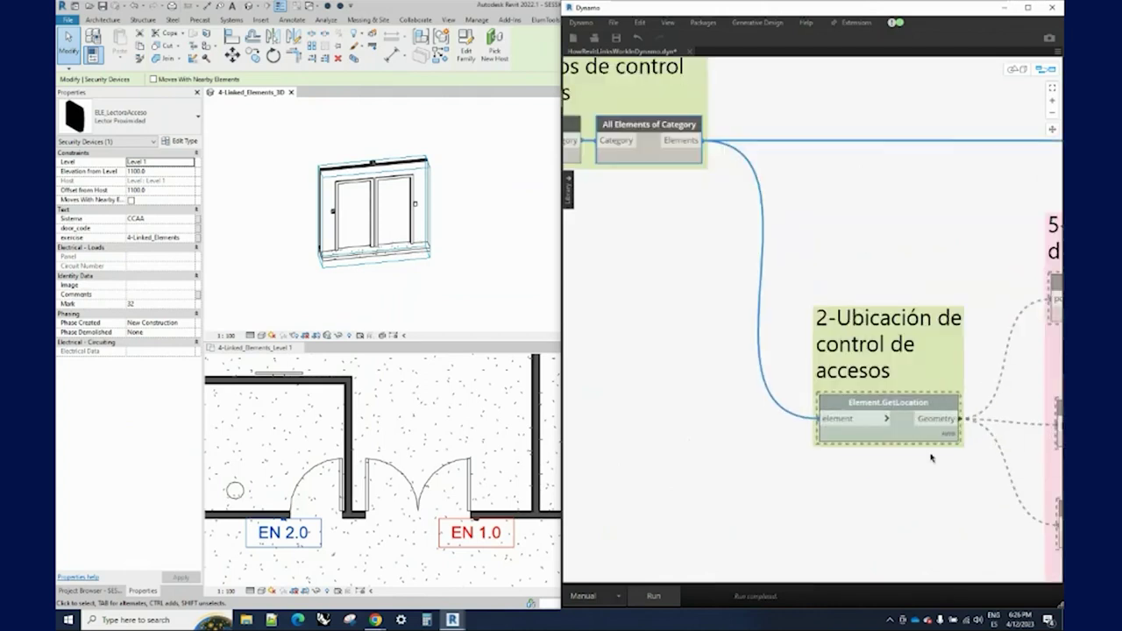
pyautogui.rightClick(895, 410)
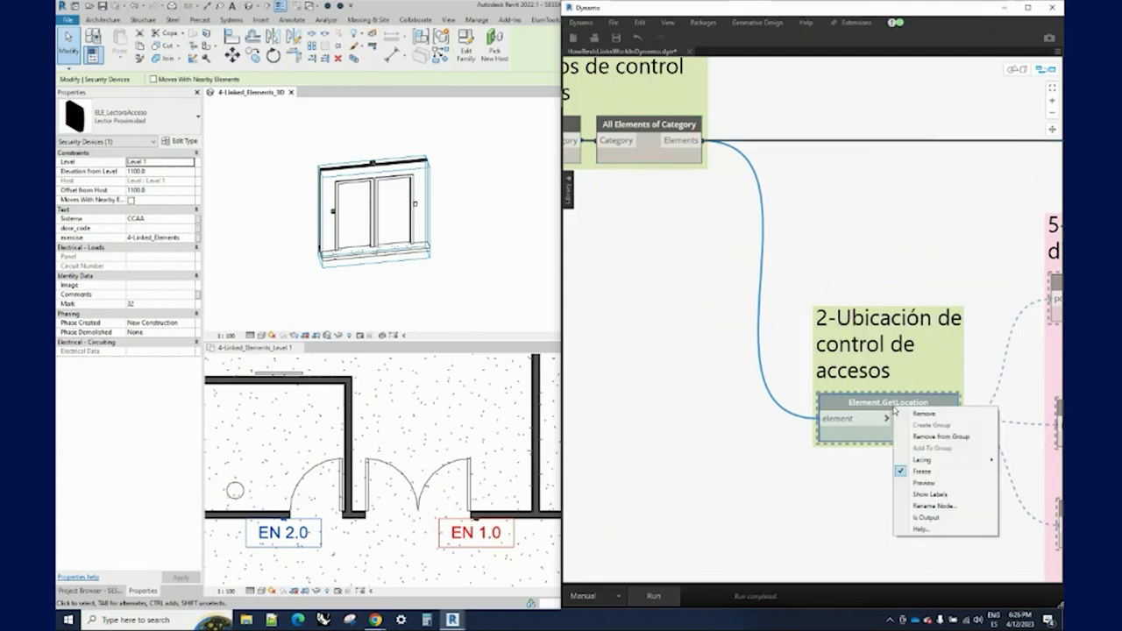
pyautogui.click(912, 471)
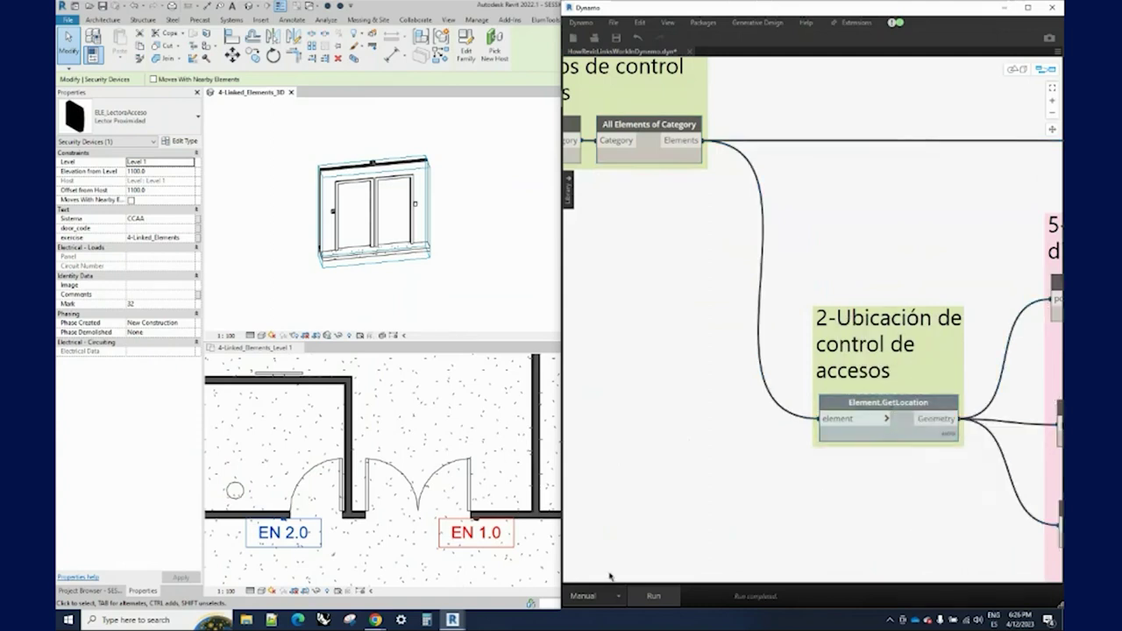
pyautogui.rightClick(894, 410)
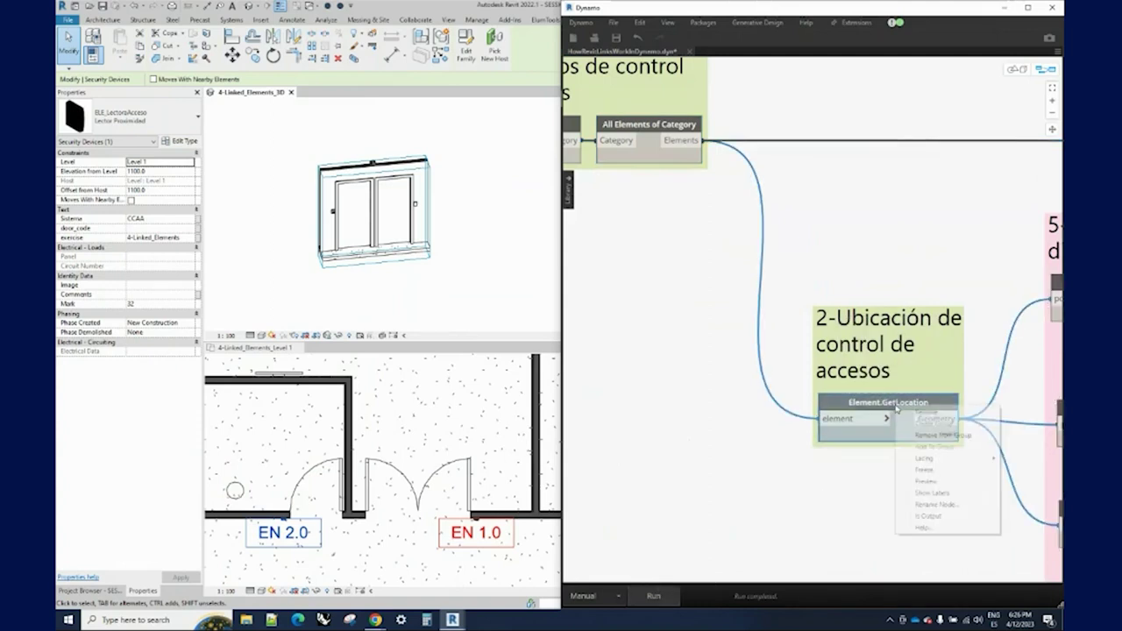
pyautogui.click(928, 481)
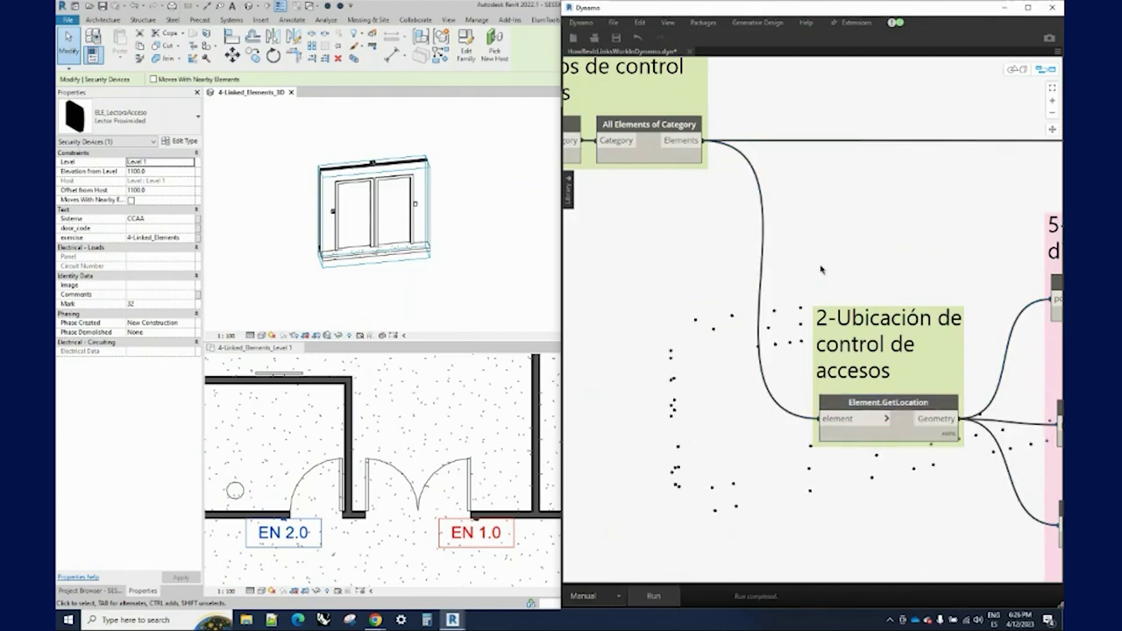
pyautogui.hotkey('ctrl', 'b')
pyautogui.moveTo(819, 268)
pyautogui.mouseDown(button='right')
pyautogui.moveTo(787, 283)
pyautogui.moveTo(722, 272)
pyautogui.moveTo(757, 260)
pyautogui.moveTo(812, 293)
pyautogui.mouseUp(button='right')
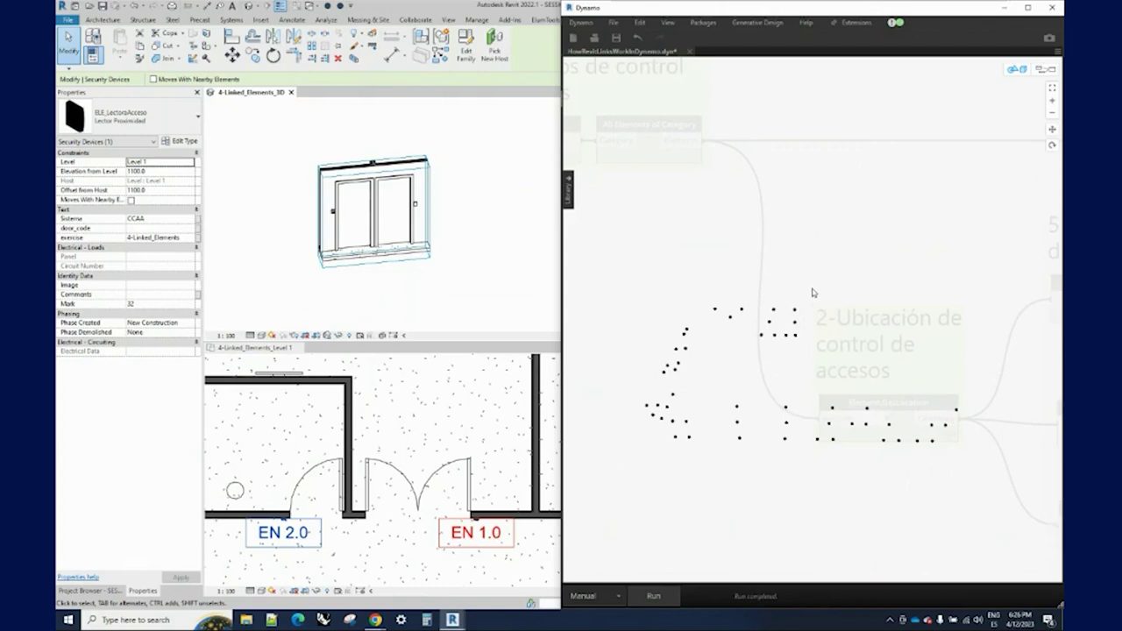
pyautogui.hotkey('ctrl', 'b')
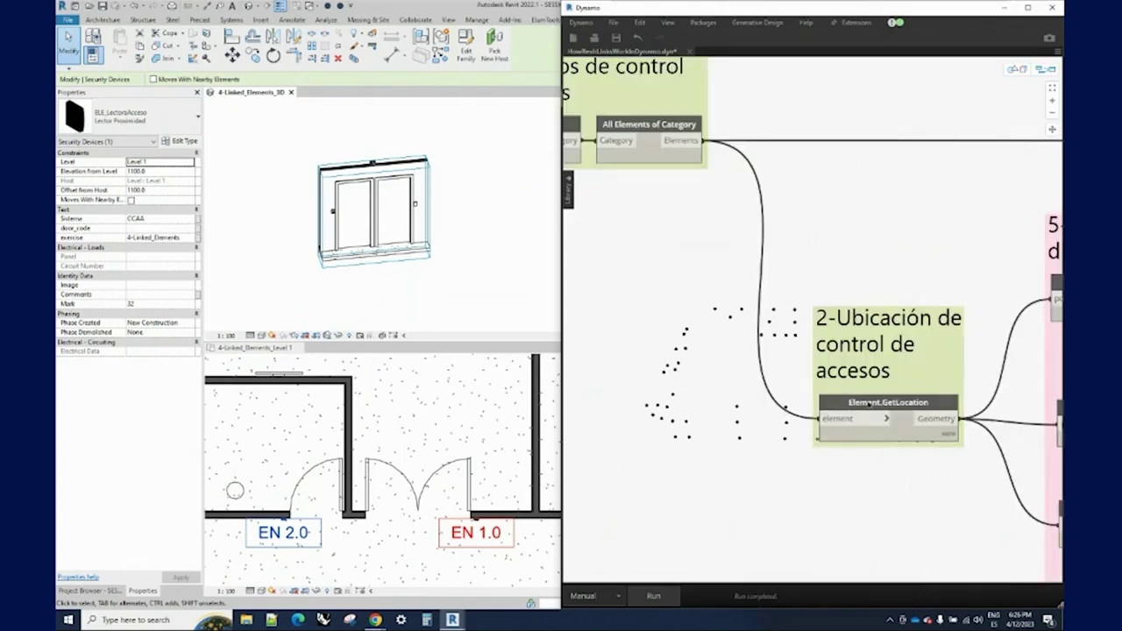
pyautogui.scroll(-3, 878, 205)
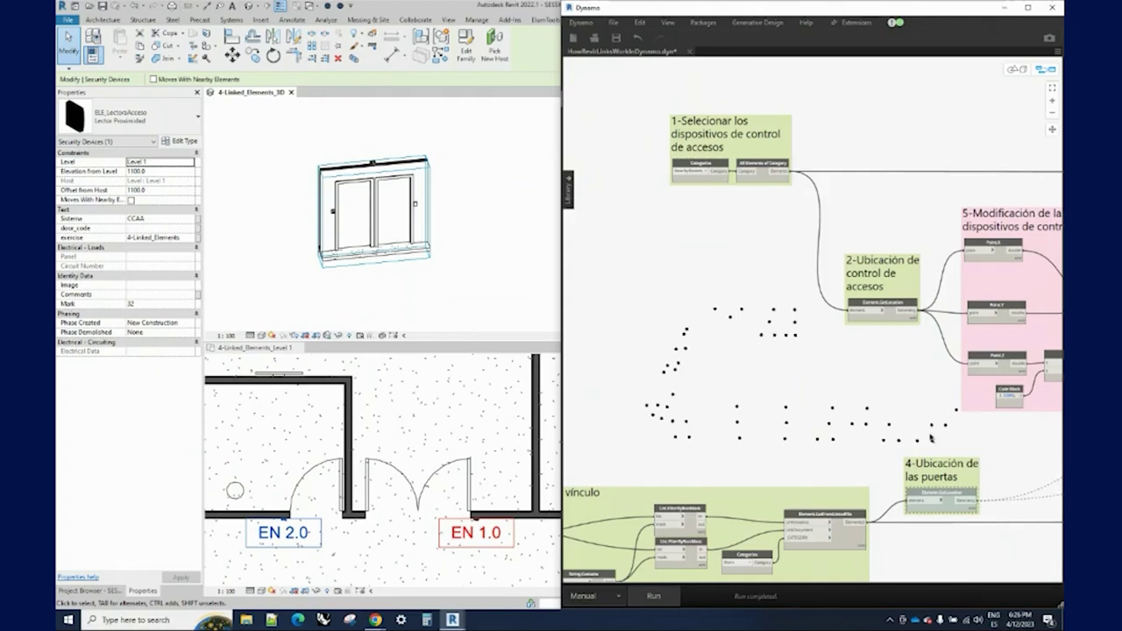
pyautogui.moveTo(848, 478); pyautogui.dragTo(943, 443, button='middle')
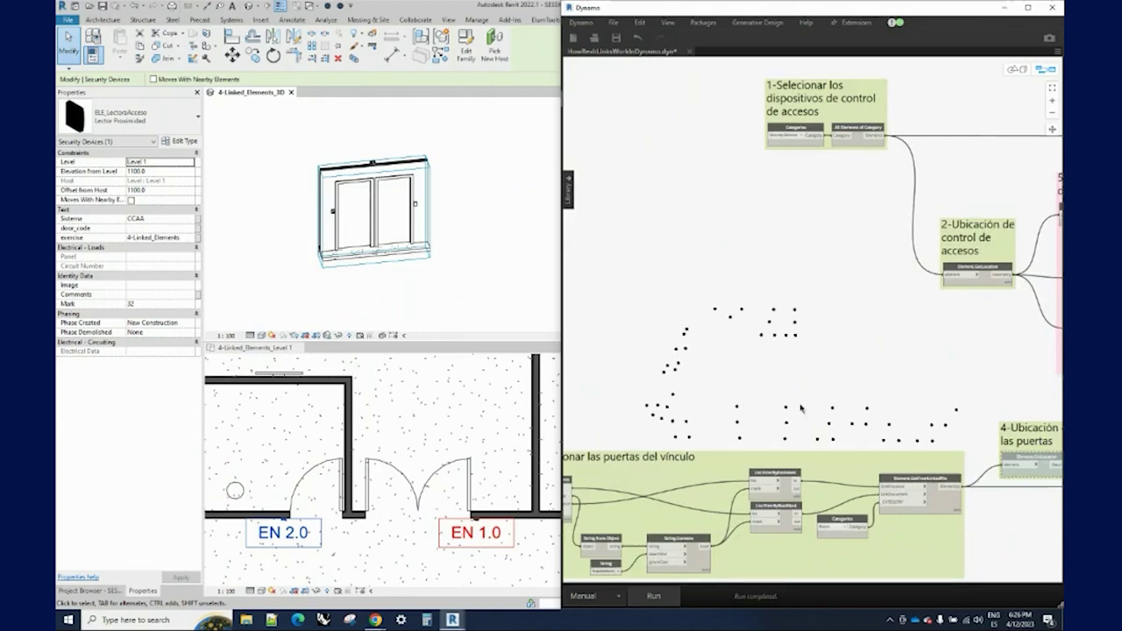
pyautogui.moveTo(800, 412); pyautogui.dragTo(868, 330, button='middle')
pyautogui.moveTo(852, 257)
pyautogui.mouseDown(button='middle')
pyautogui.moveTo(855, 433)
pyautogui.moveTo(875, 248)
pyautogui.mouseUp(button='middle')
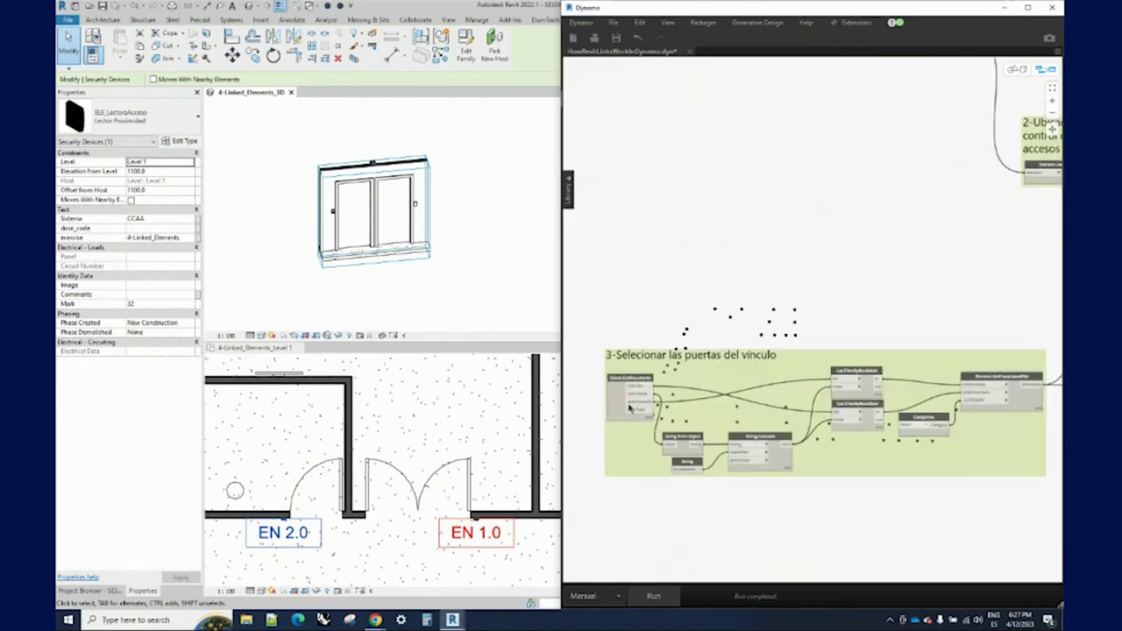
pyautogui.scroll(3, 630, 408)
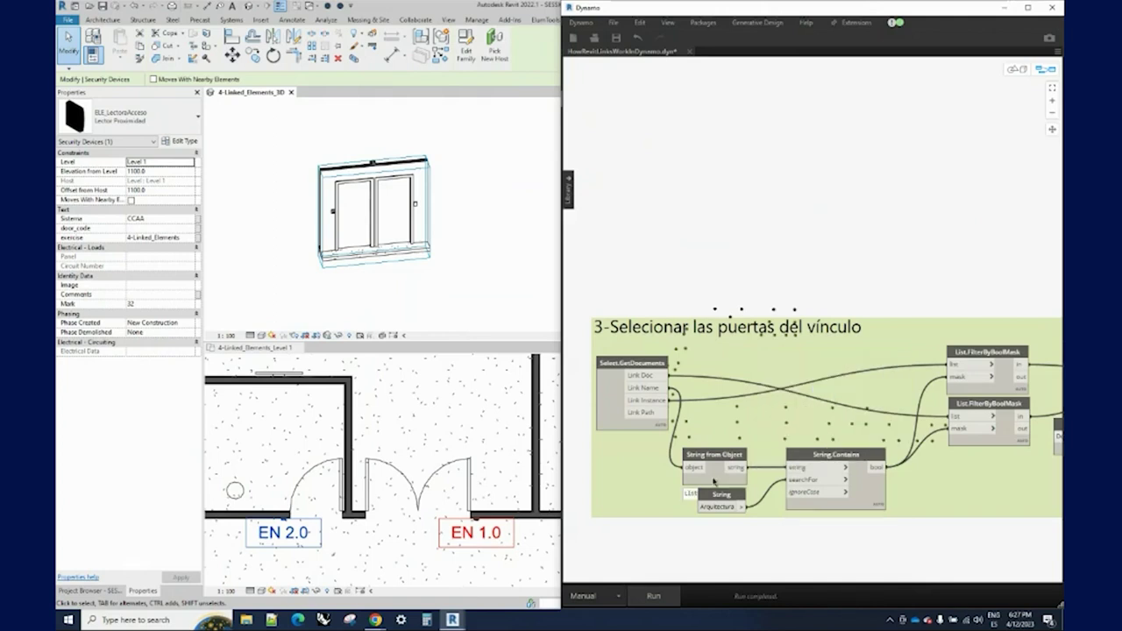
pyautogui.click(697, 508)
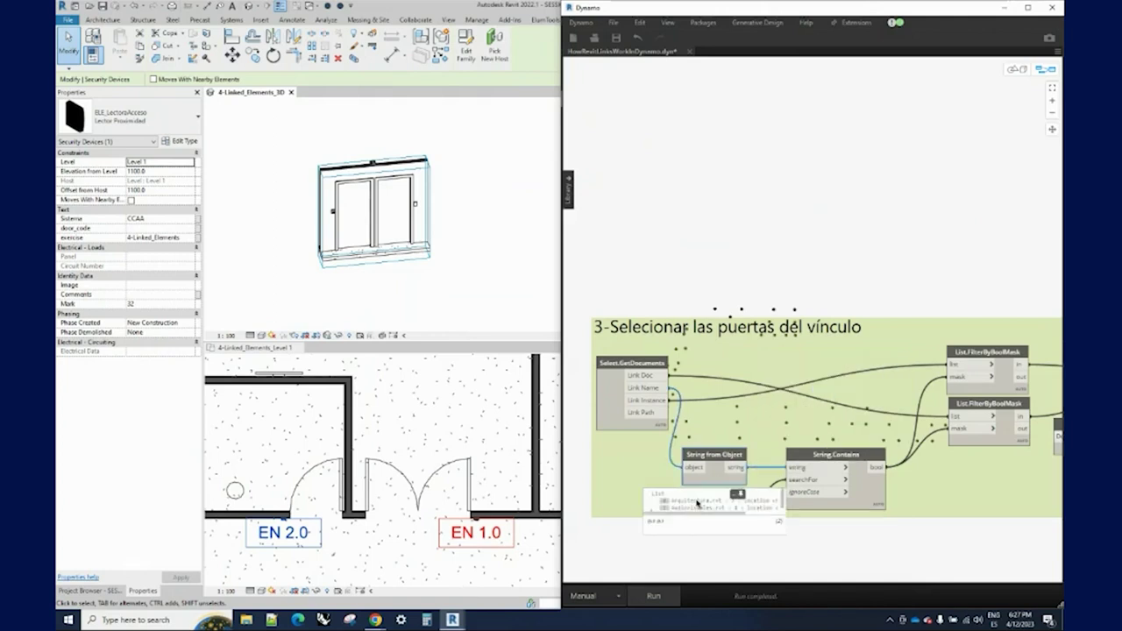
pyautogui.scroll(-1, 698, 505)
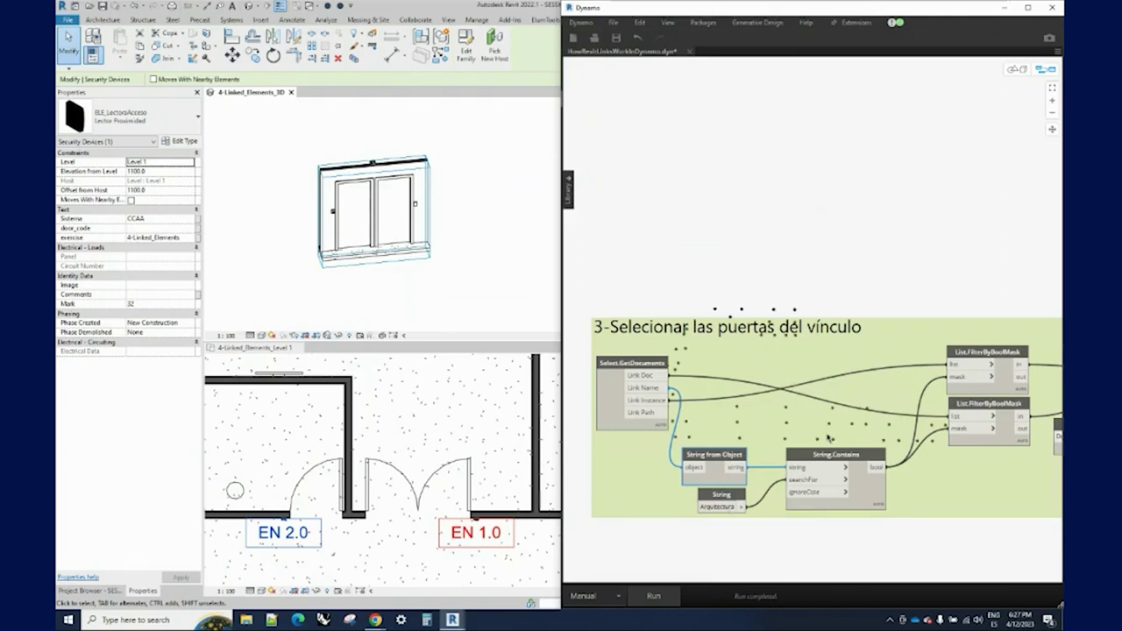
pyautogui.moveTo(875, 422); pyautogui.dragTo(646, 421, button='middle')
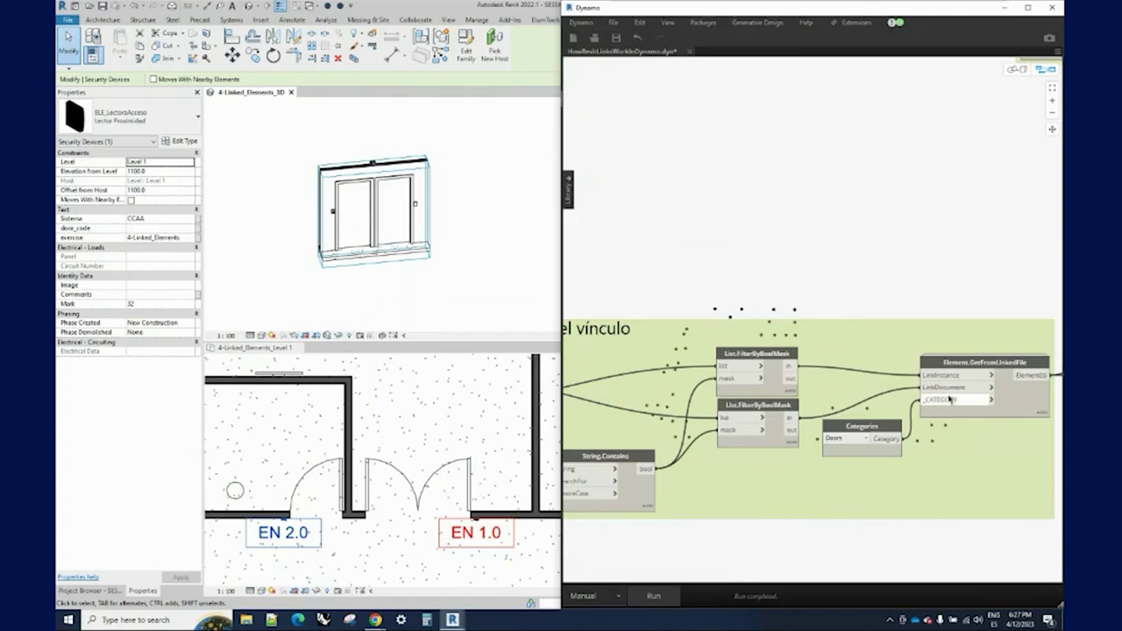
pyautogui.moveTo(909, 340); pyautogui.dragTo(811, 338, button='middle')
pyautogui.scroll(3, 784, 395)
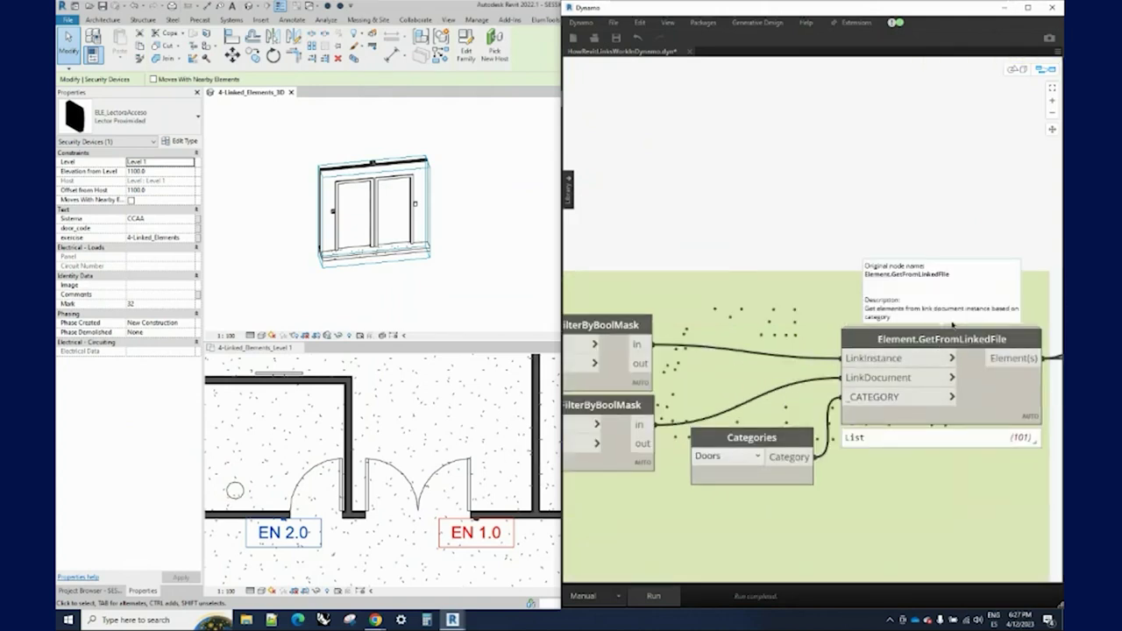
pyautogui.scroll(-2, 868, 455)
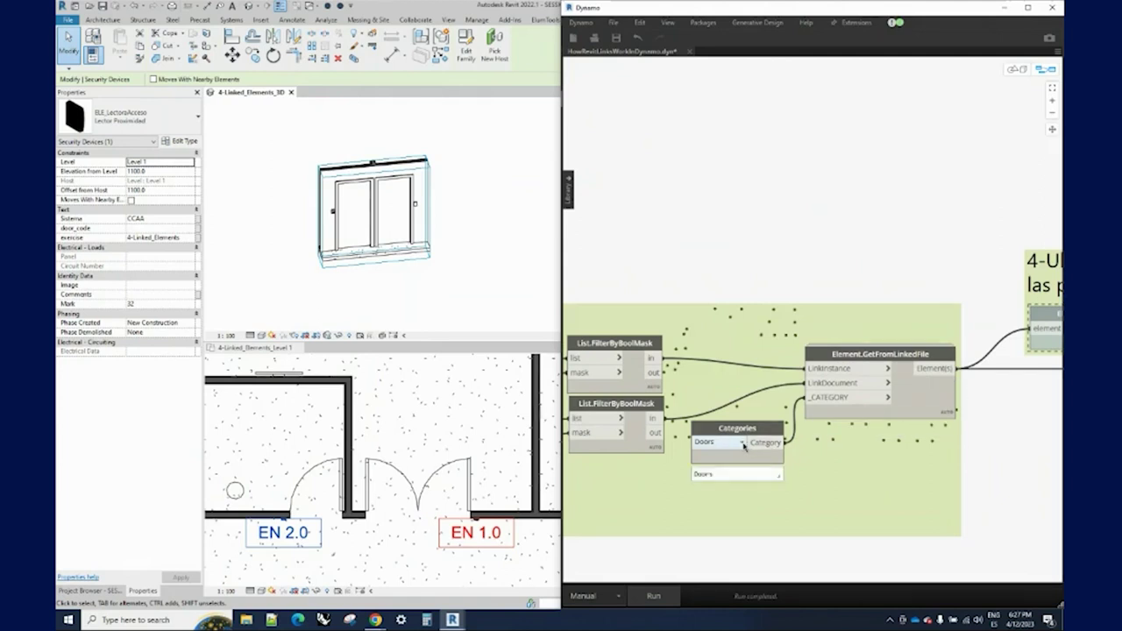
pyautogui.scroll(-1, 745, 445)
# - Unfreeze the '4-Ubicación de las puertas' Element.GetLocation node, run the graph, and review the door location output
pyautogui.moveTo(862, 312); pyautogui.dragTo(749, 314, button='middle')
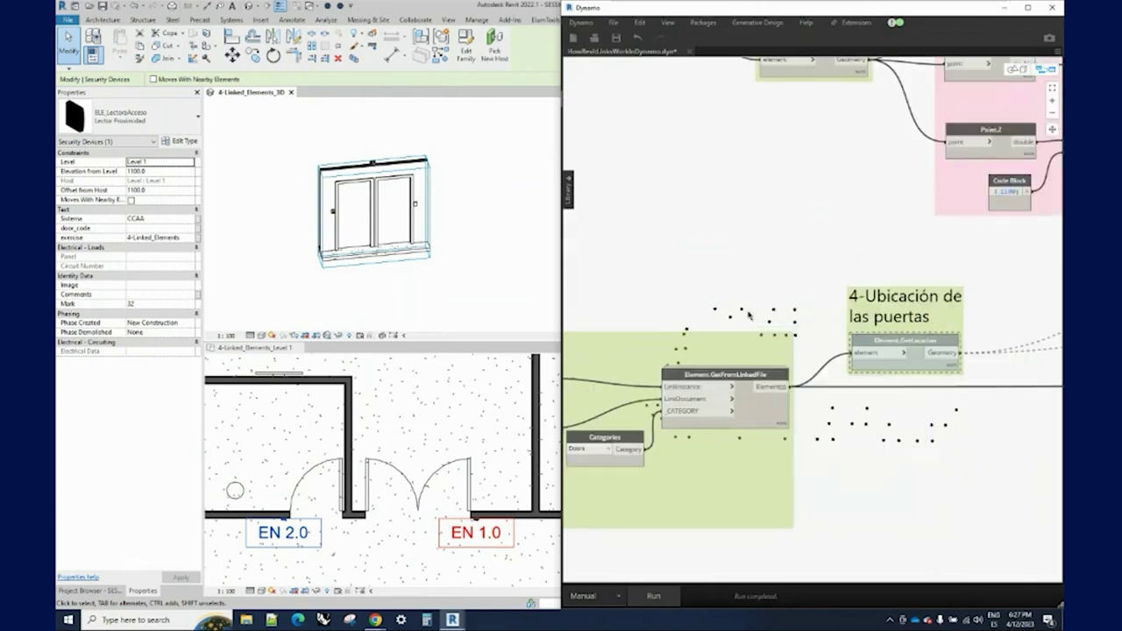
pyautogui.rightClick(944, 343)
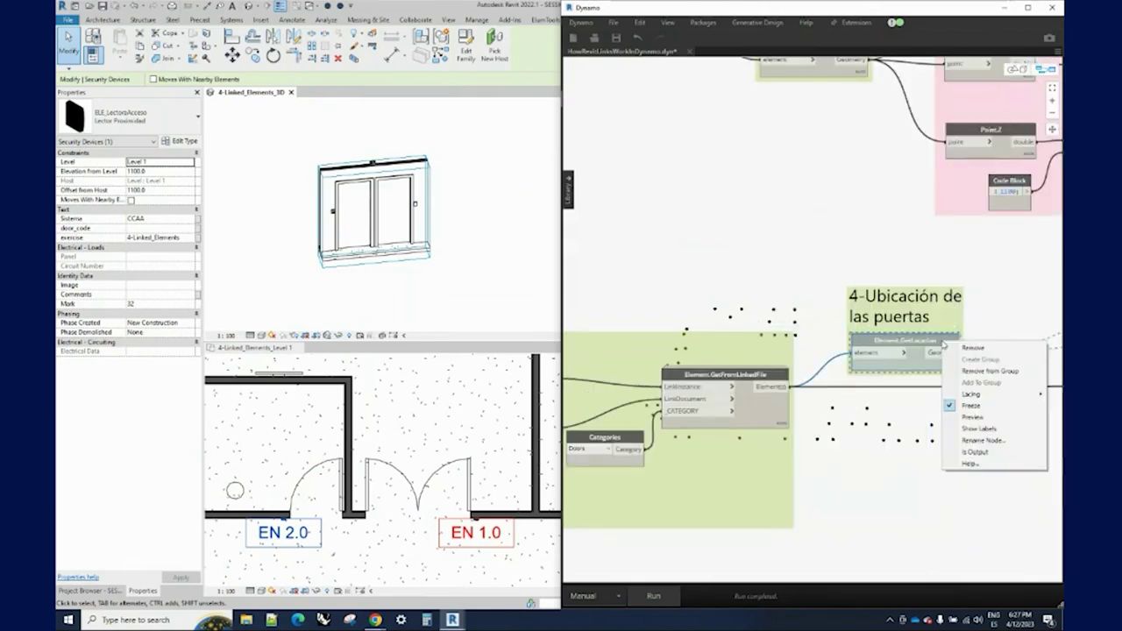
pyautogui.click(970, 406)
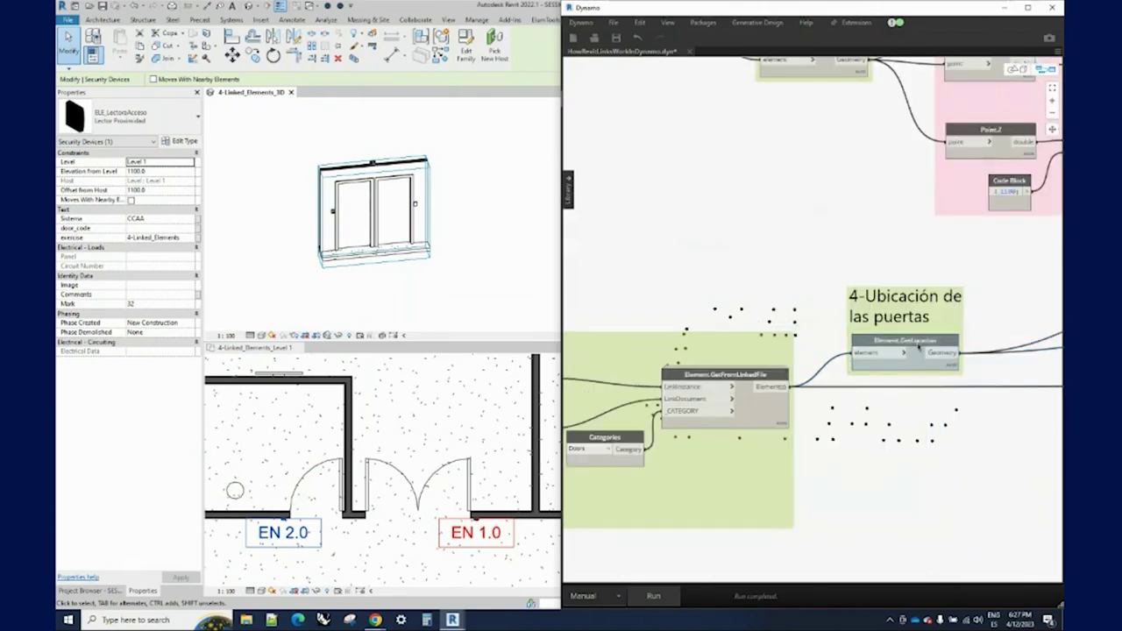
pyautogui.rightClick(918, 349)
pyautogui.click(957, 421)
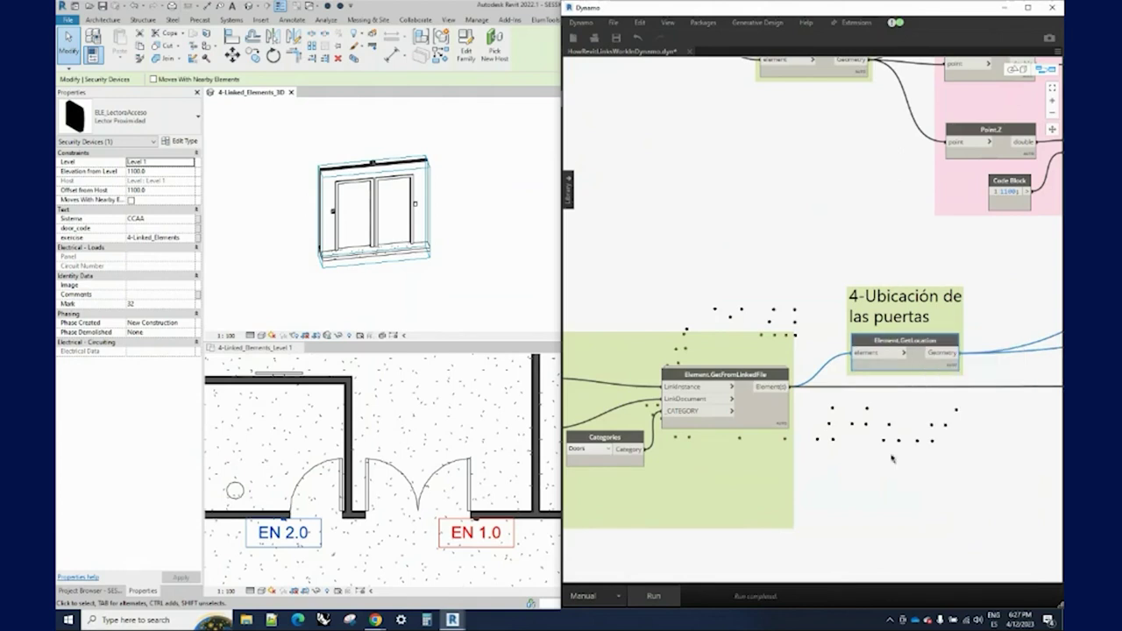
pyautogui.click(654, 603)
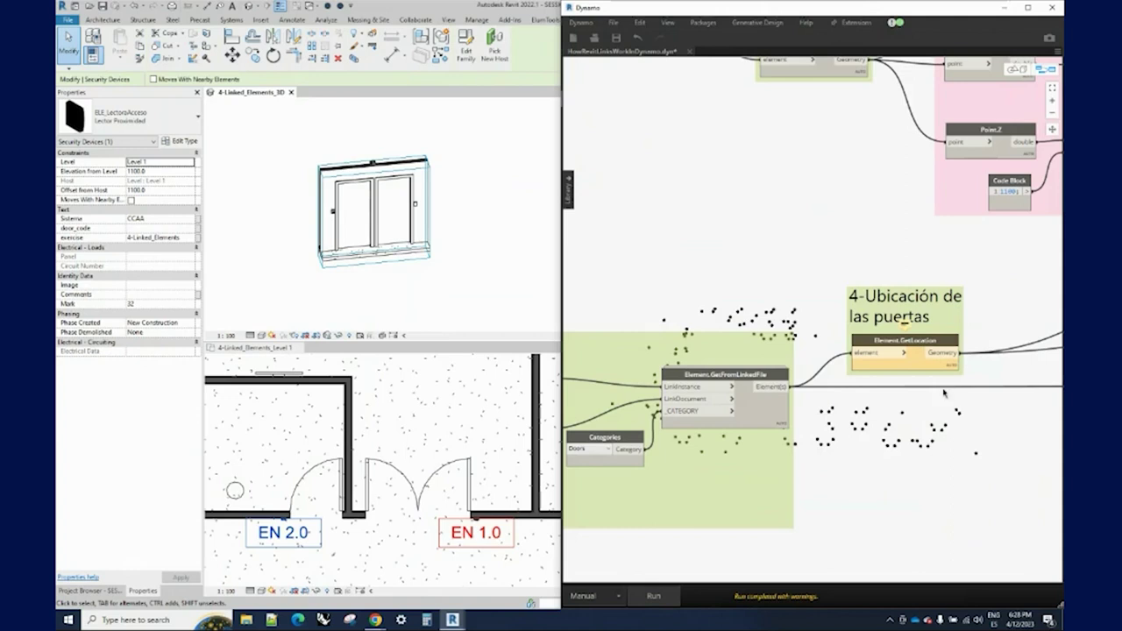
pyautogui.moveTo(905, 350)
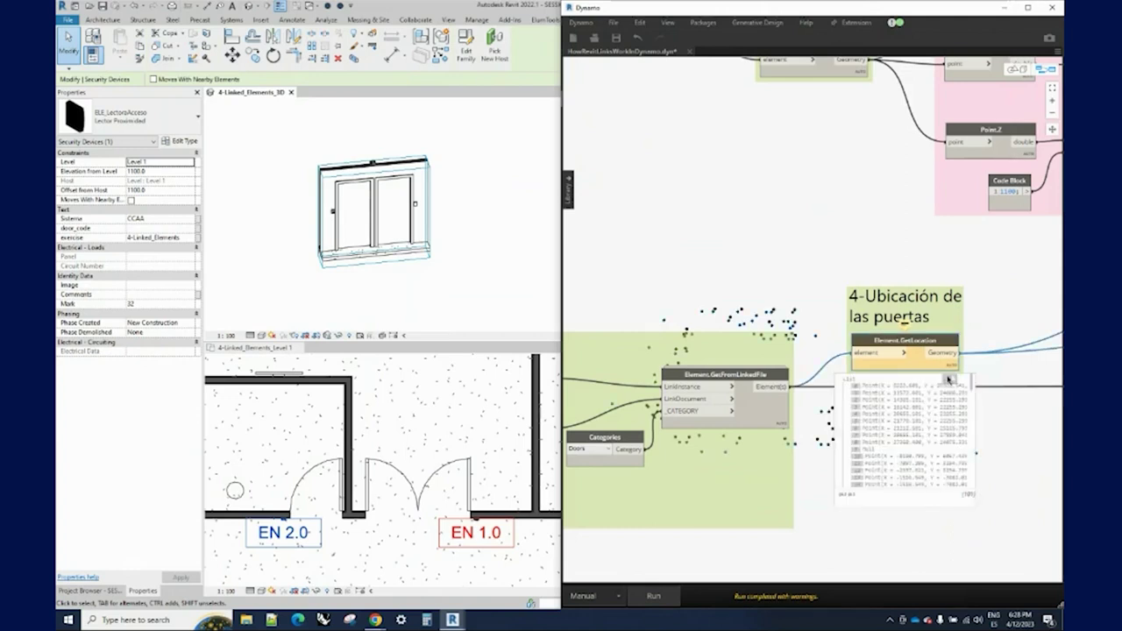
pyautogui.moveTo(903, 429)
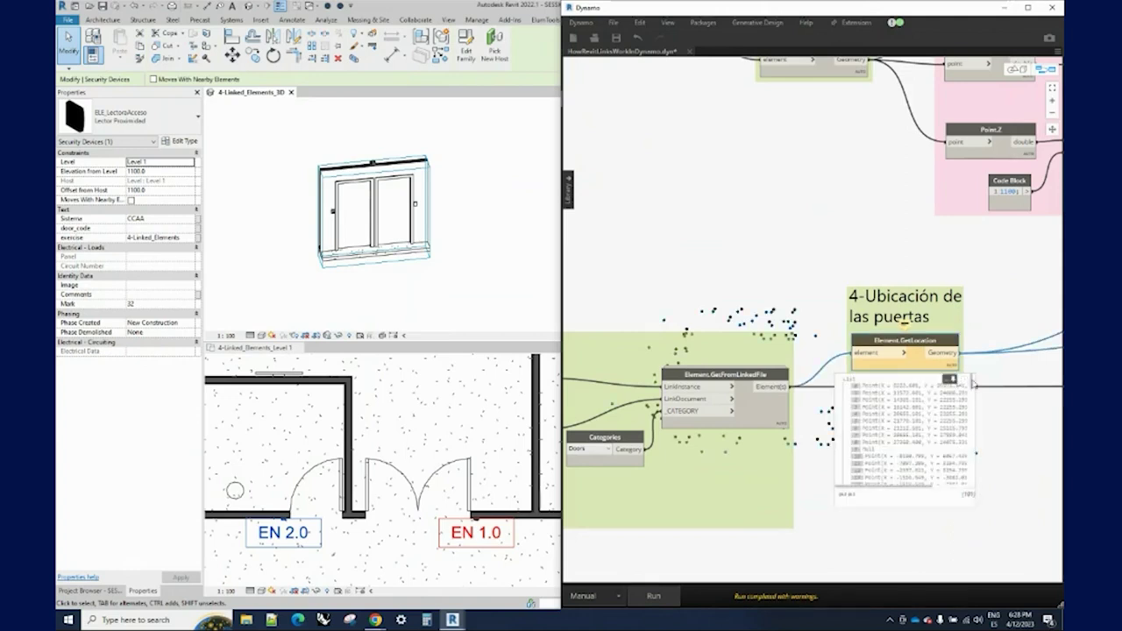
pyautogui.moveTo(971, 388); pyautogui.dragTo(973, 499)
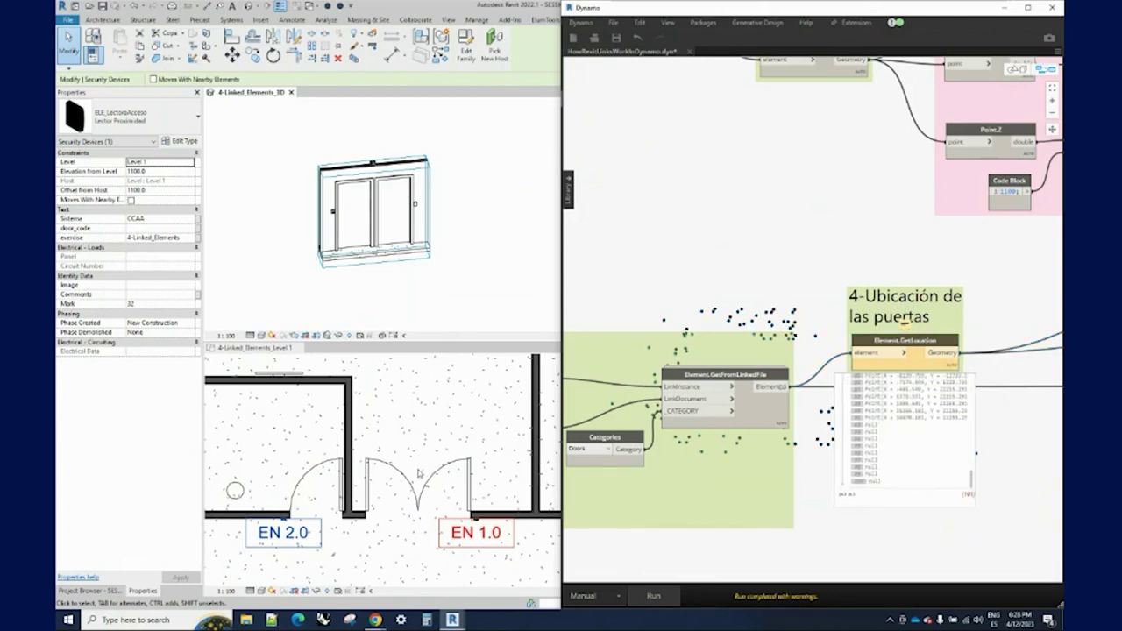
pyautogui.scroll(-5, 264, 536)
pyautogui.scroll(3, 264, 536)
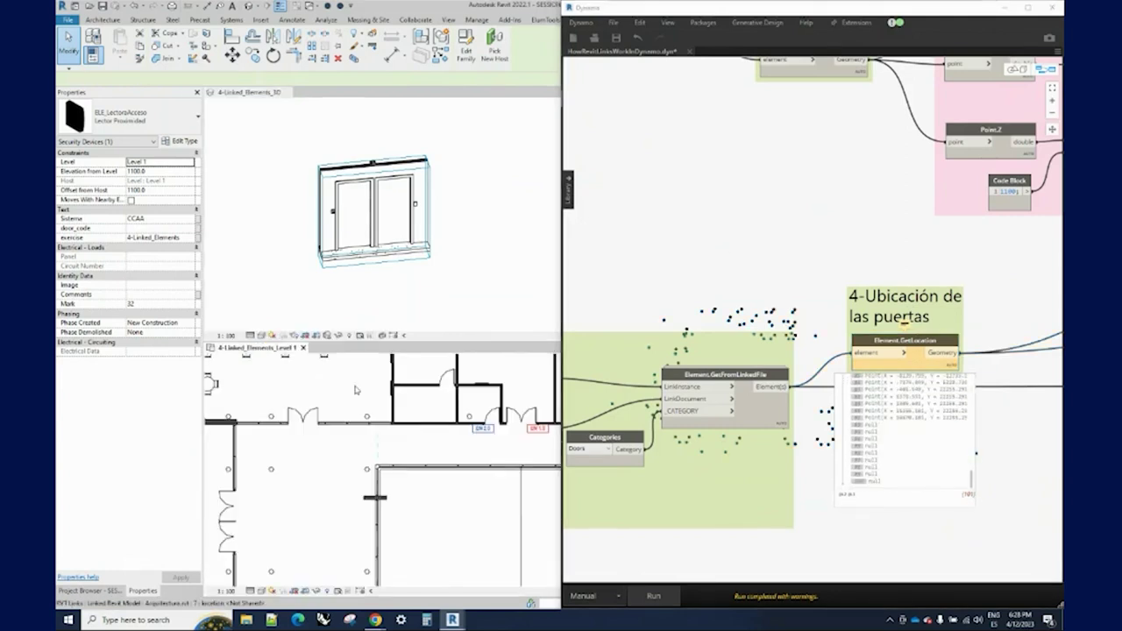
pyautogui.scroll(3, 421, 476)
pyautogui.scroll(2, 422, 476)
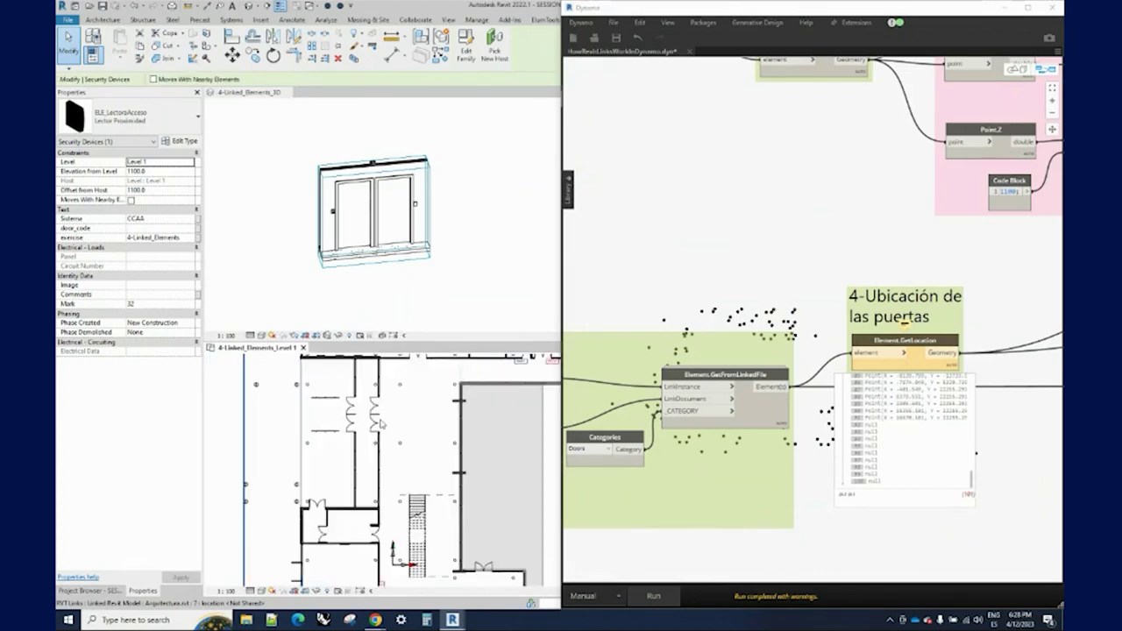
pyautogui.scroll(2, 381, 424)
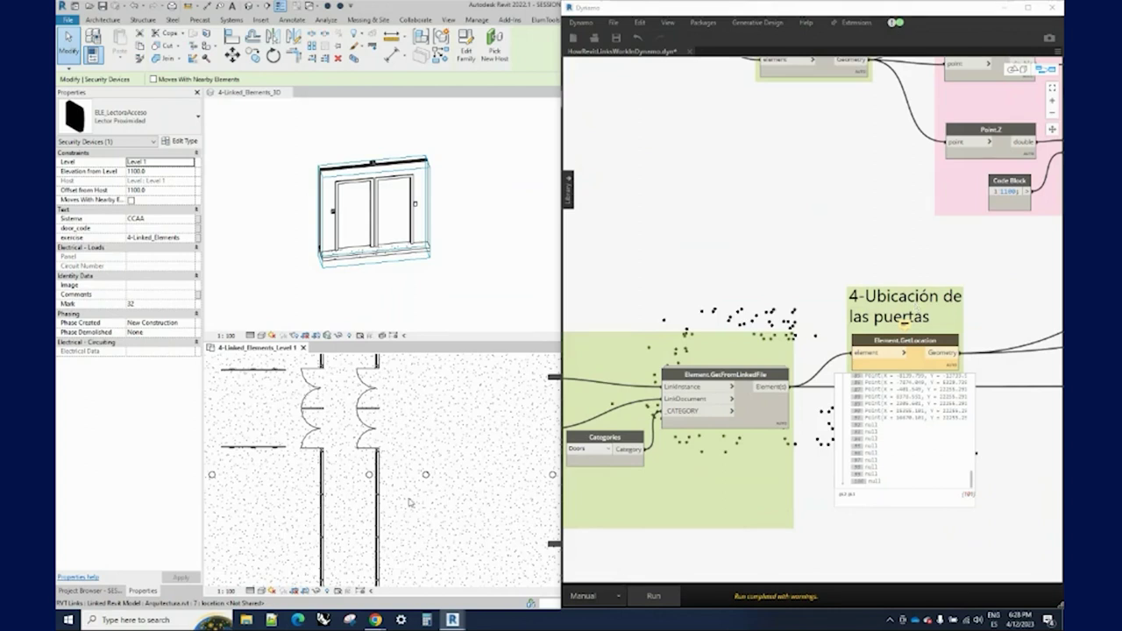
pyautogui.scroll(-1, 395, 456)
pyautogui.scroll(-1, 391, 451)
pyautogui.scroll(-2, 391, 450)
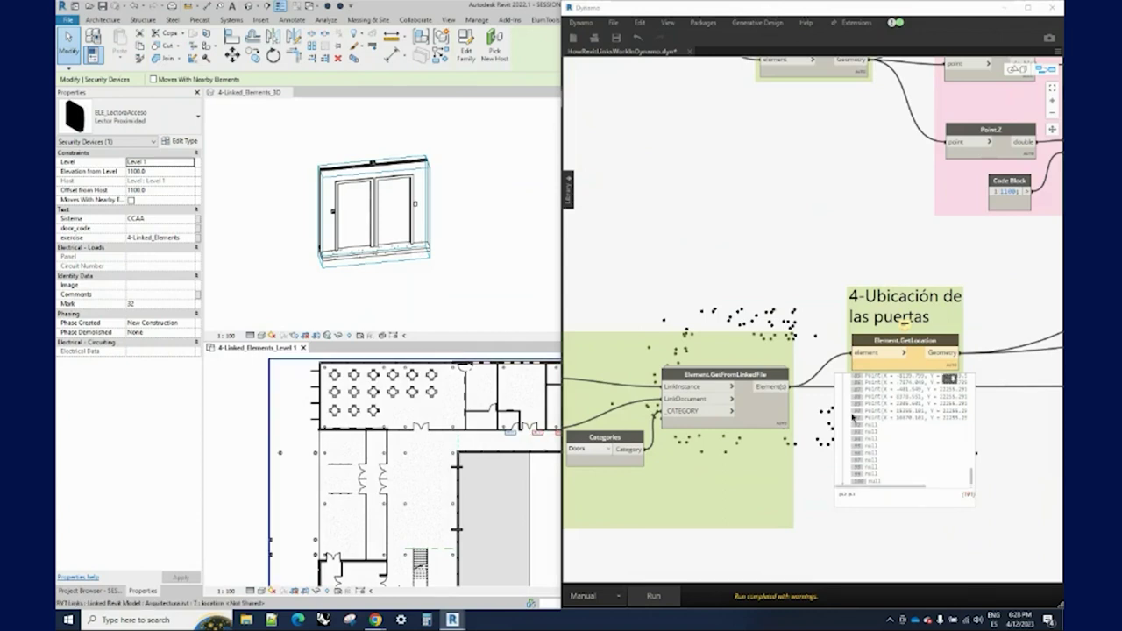
pyautogui.moveTo(982, 326); pyautogui.dragTo(769, 349, button='middle')
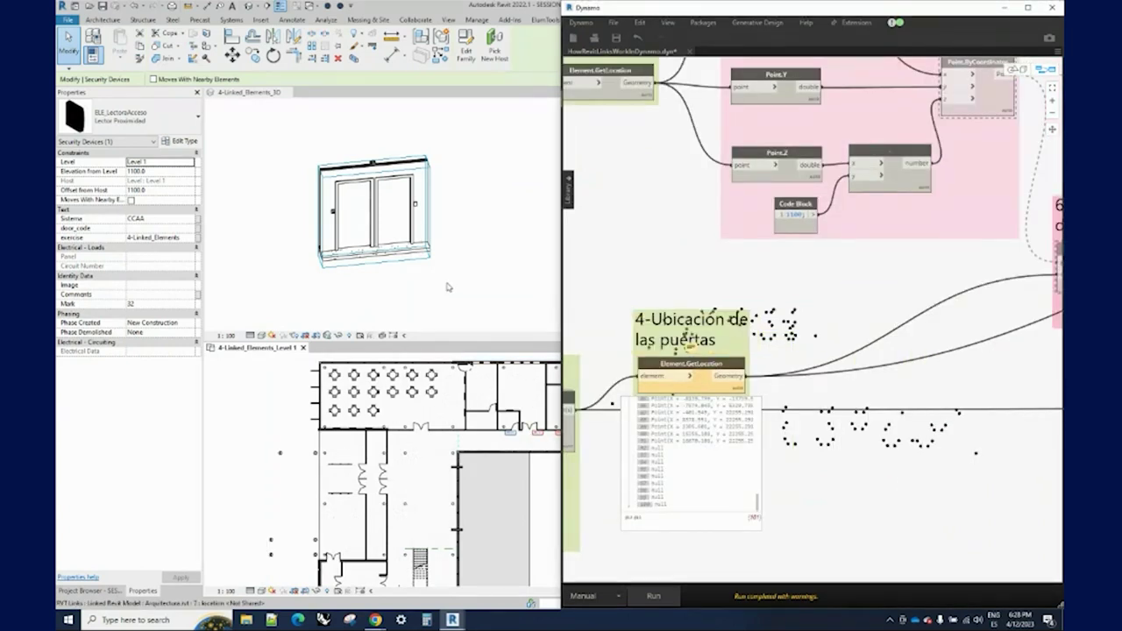
pyautogui.scroll(-3, 912, 421)
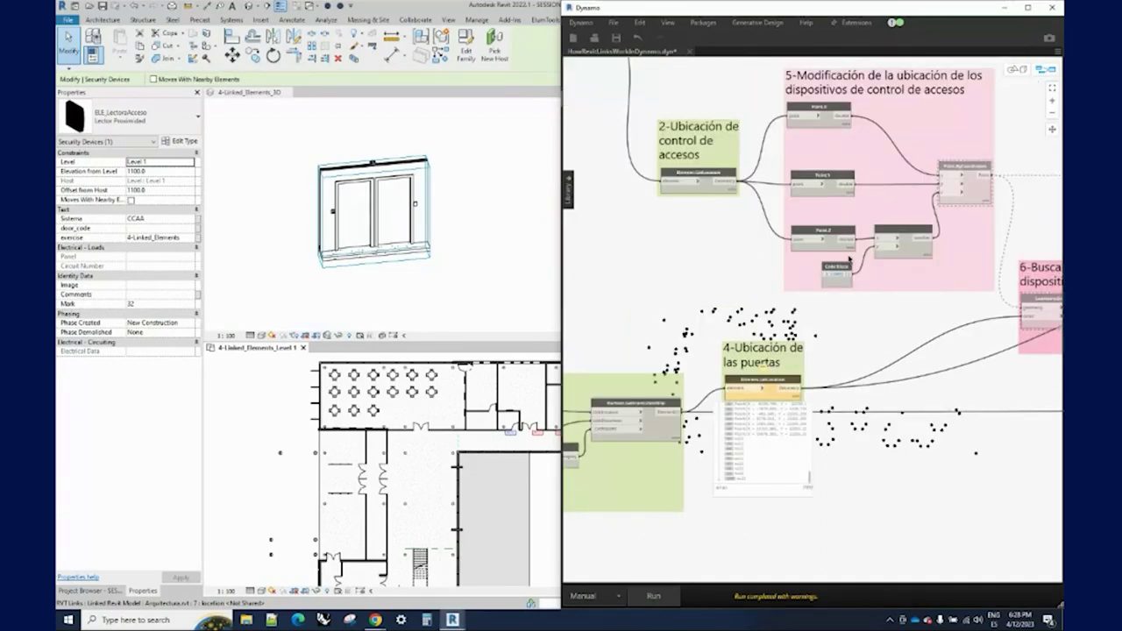
pyautogui.scroll(2, 397, 211)
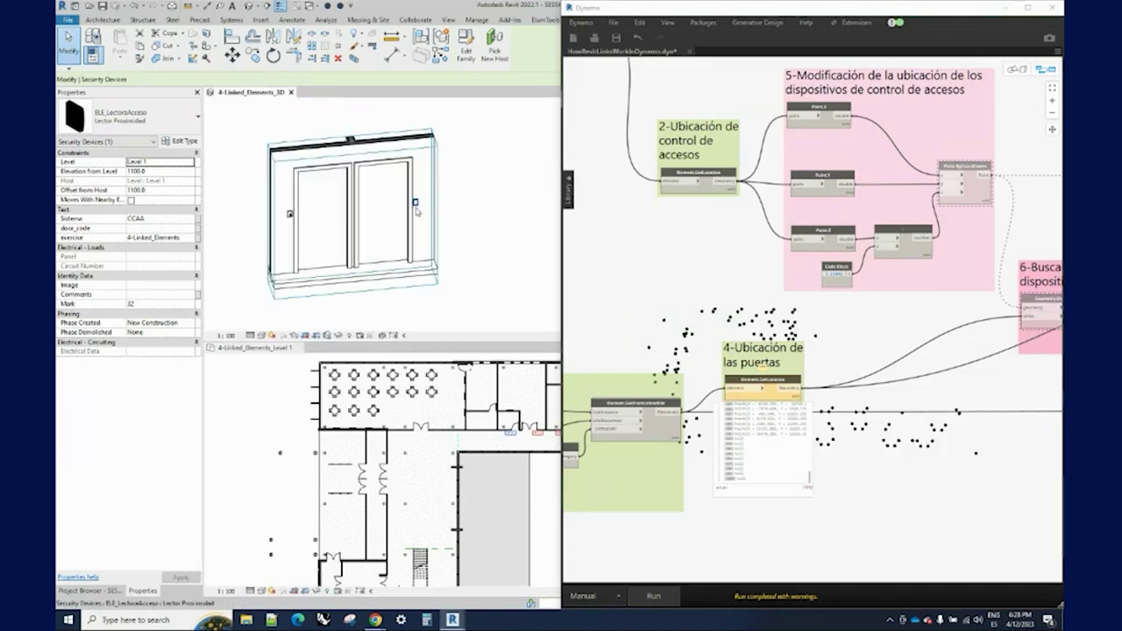
pyautogui.scroll(2, 412, 228)
pyautogui.scroll(2, 432, 249)
pyautogui.keyDown('shift'); pyautogui.moveTo(432, 249); pyautogui.dragTo(417, 200, button='middle'); pyautogui.keyUp('shift')
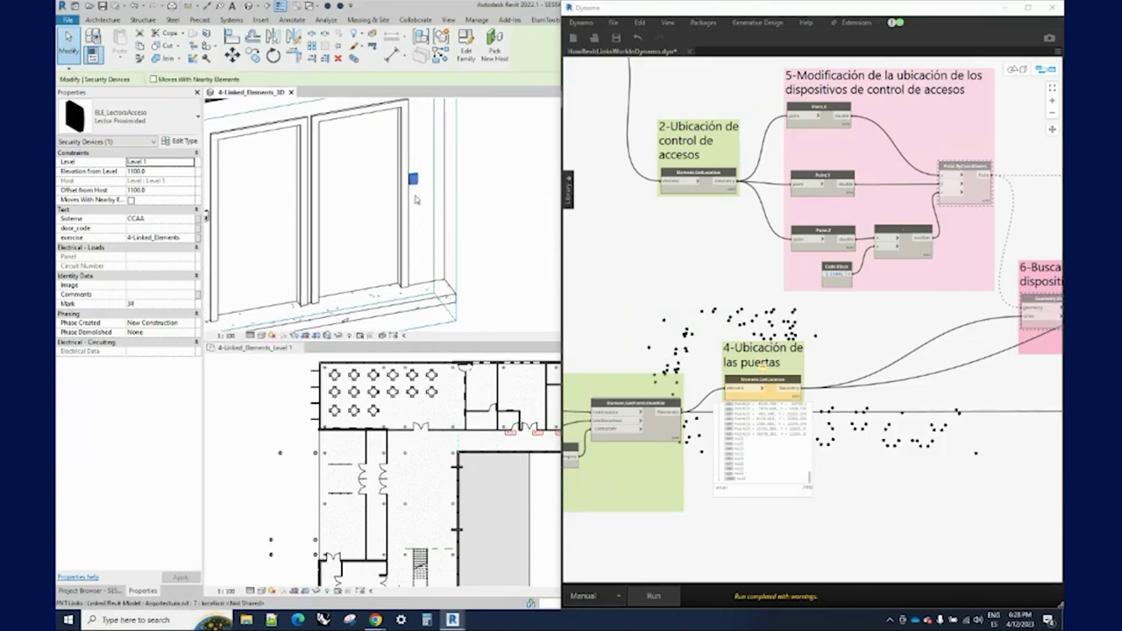
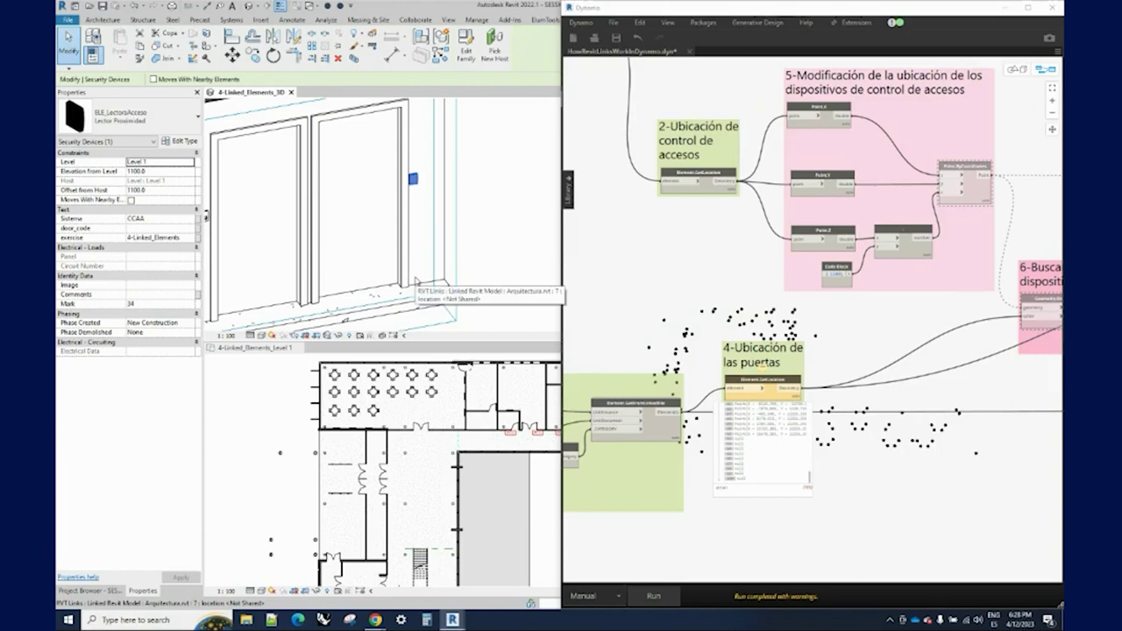
# - Bring the device-location nodes into view and trace Element.GetLocation's connections
pyautogui.moveTo(866, 92); pyautogui.dragTo(759, 144, button='middle')
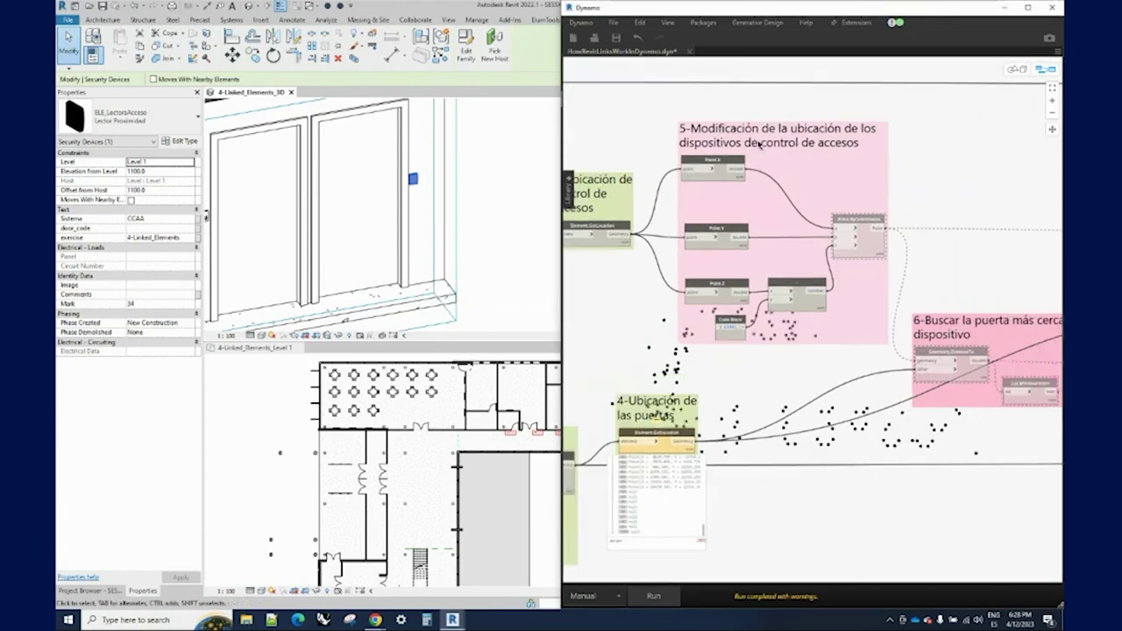
pyautogui.scroll(1, 758, 116)
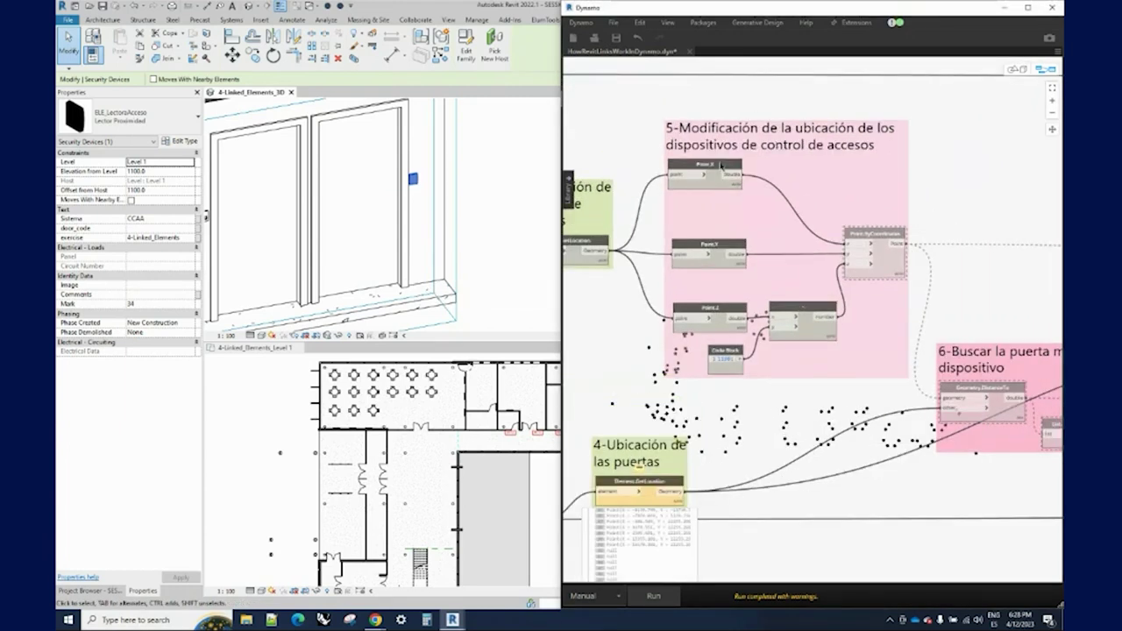
pyautogui.moveTo(636, 221); pyautogui.dragTo(693, 209, button='middle')
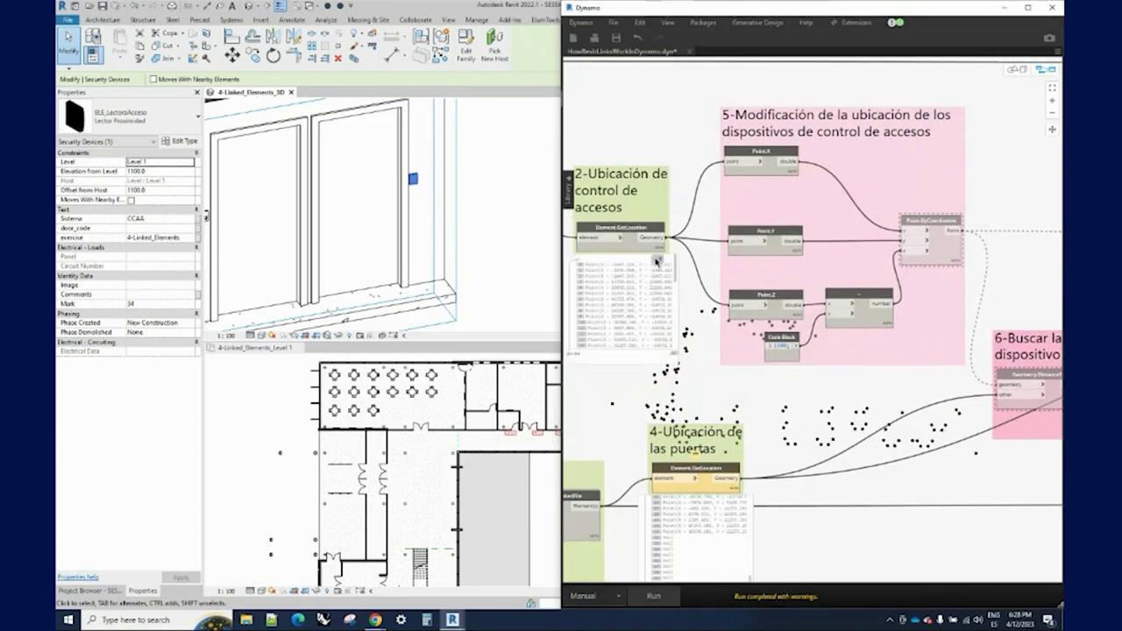
pyautogui.click(656, 261)
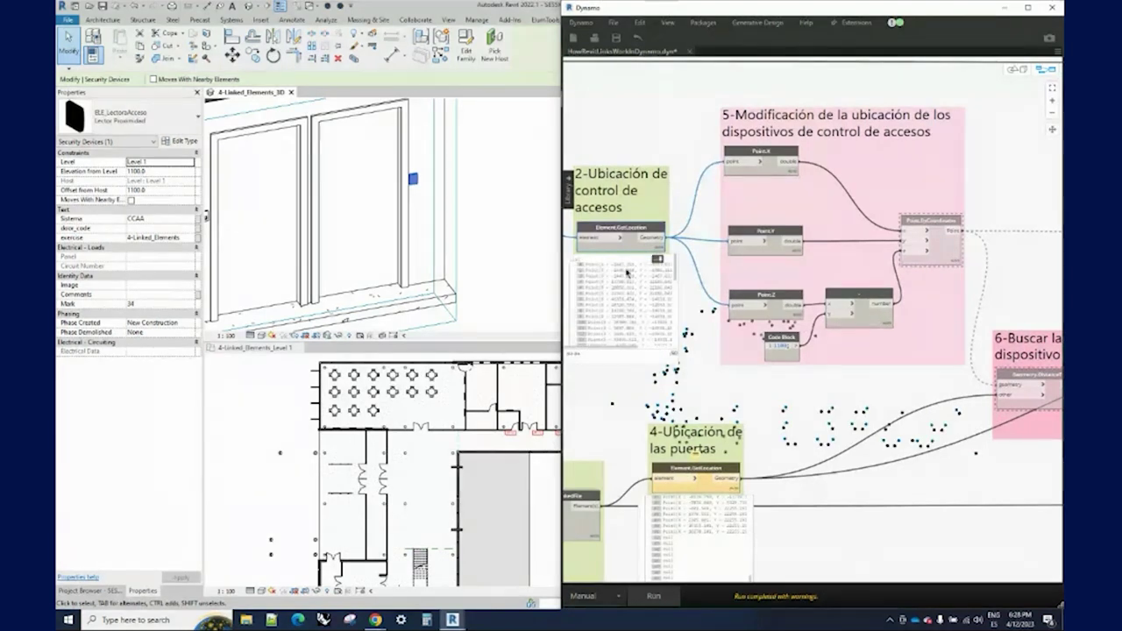
pyautogui.click(694, 123)
pyautogui.moveTo(761, 161)
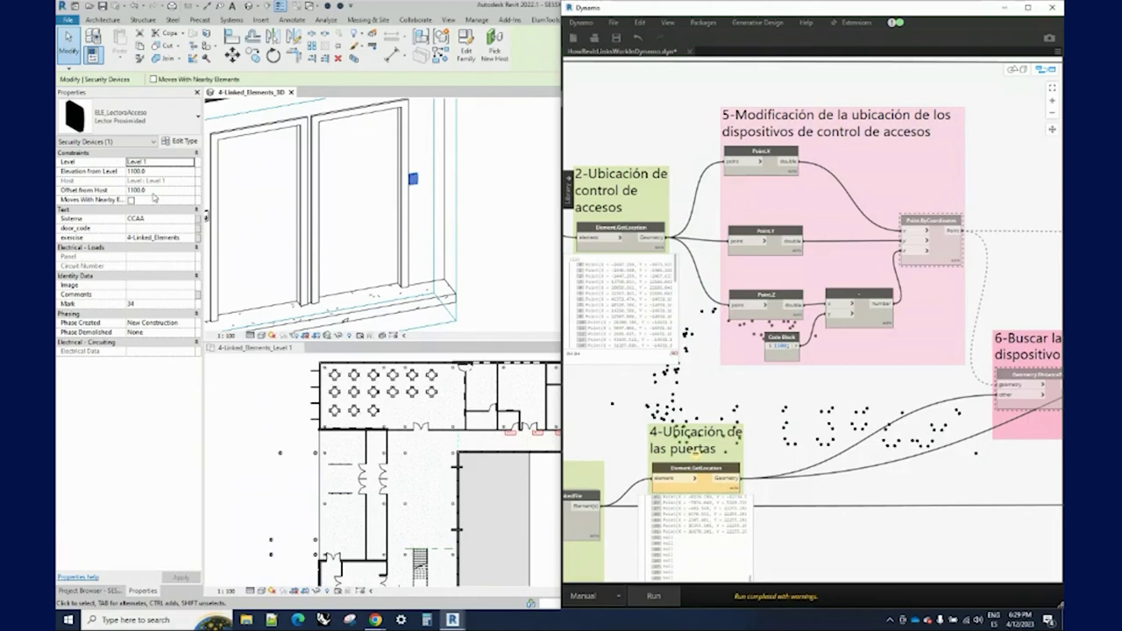
pyautogui.click(438, 183)
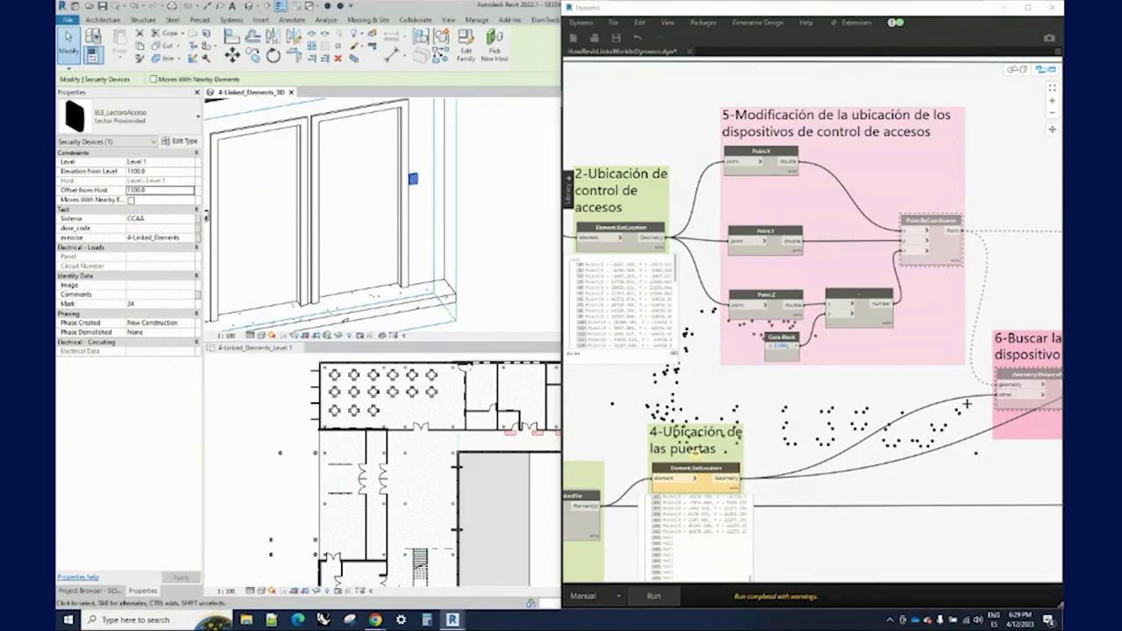
pyautogui.click(969, 299)
# - Unfreeze Point.ByCoordinates and run the graph to rebuild device points with Z adjusted by 1100
pyautogui.rightClick(933, 225)
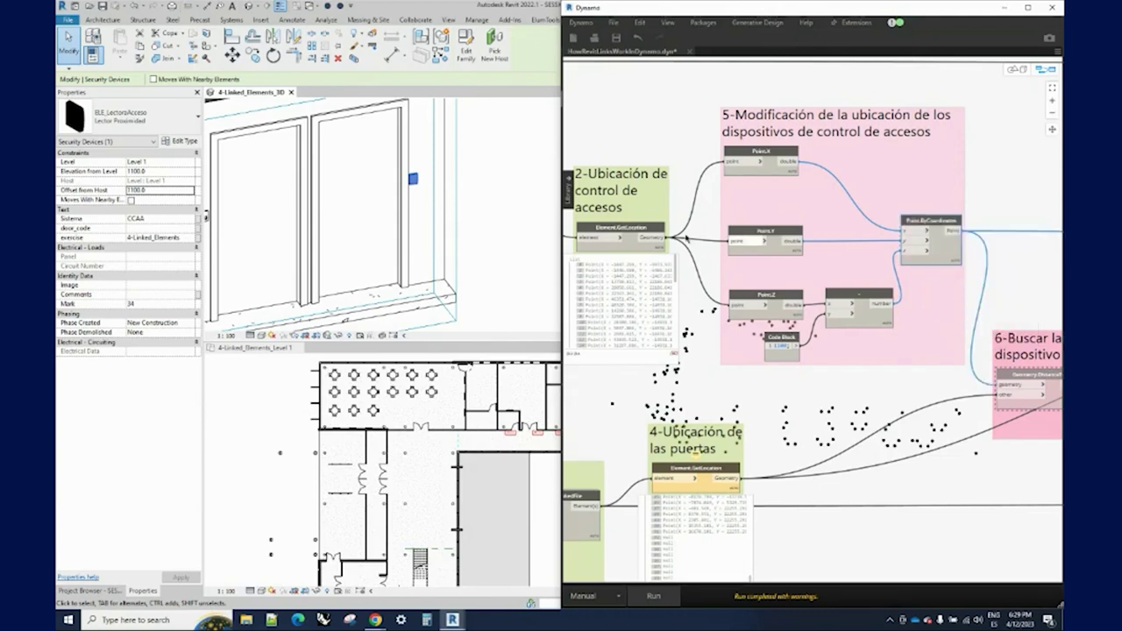
pyautogui.rightClick(652, 234)
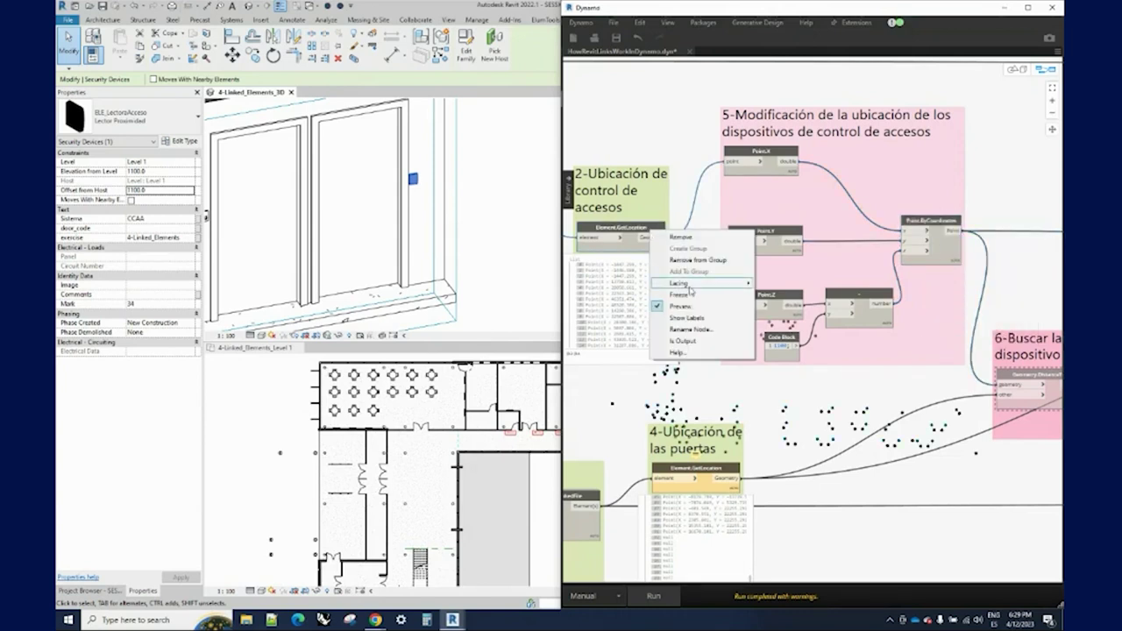
pyautogui.click(691, 296)
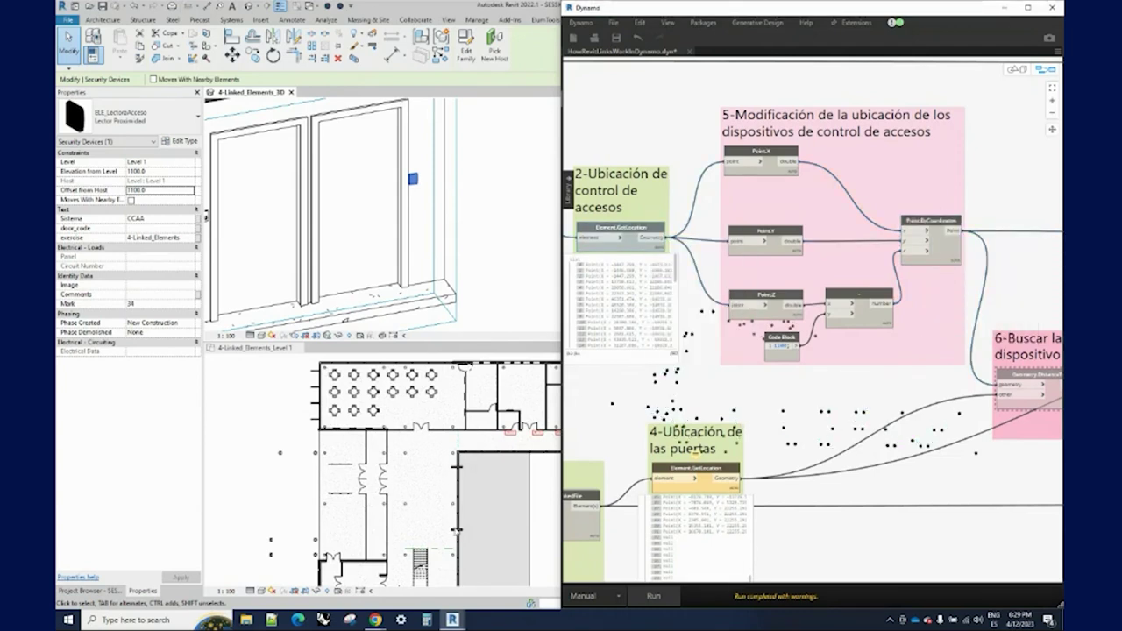
pyautogui.click(653, 596)
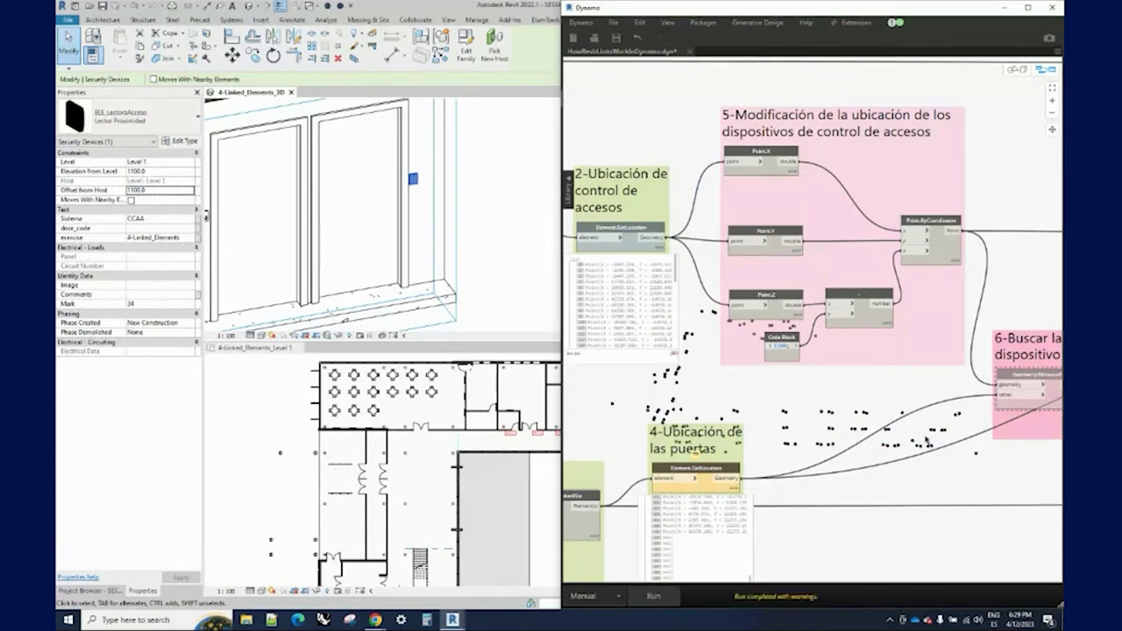
pyautogui.scroll(2, 940, 435)
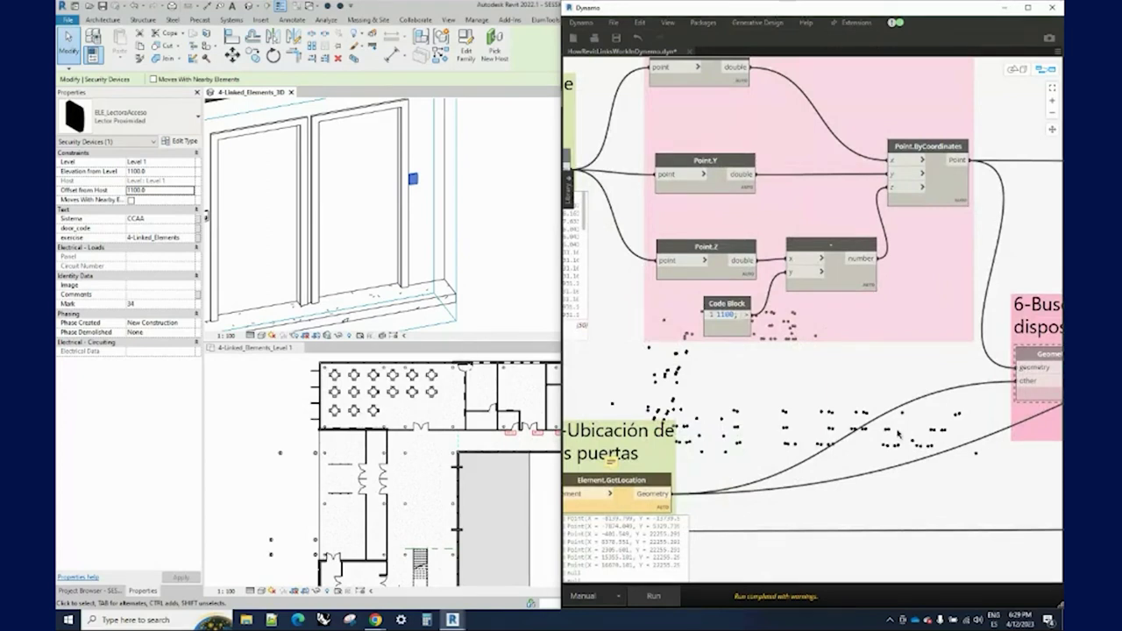
pyautogui.scroll(-3, 898, 432)
pyautogui.scroll(1, 789, 368)
pyautogui.scroll(1, 726, 323)
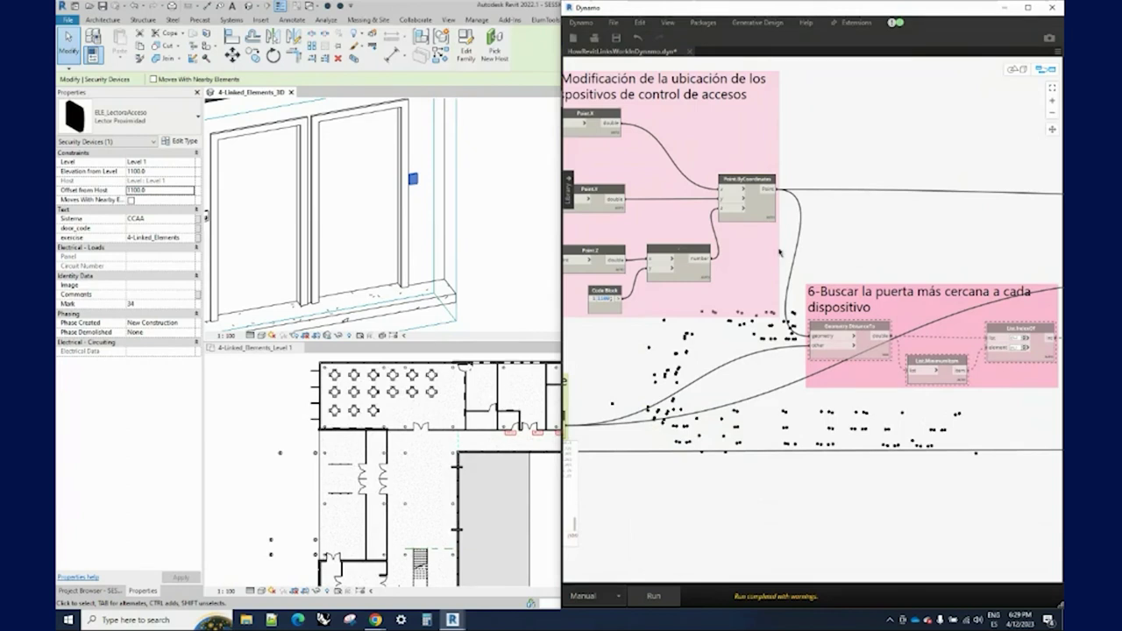
pyautogui.scroll(-1, 822, 242)
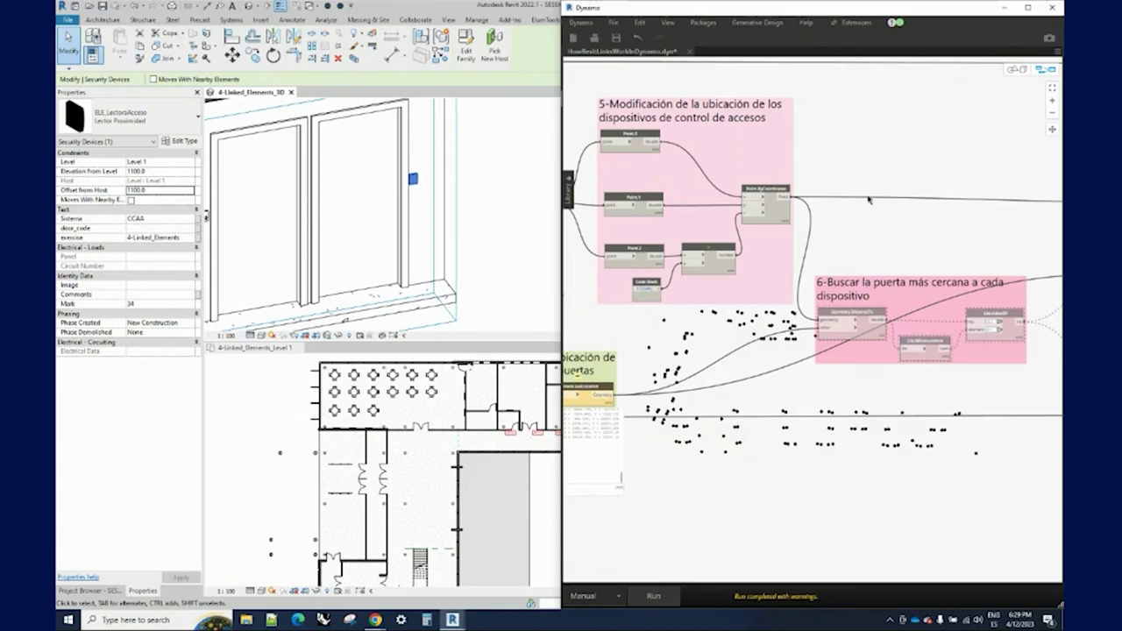
pyautogui.scroll(-2, 824, 267)
pyautogui.scroll(1, 824, 266)
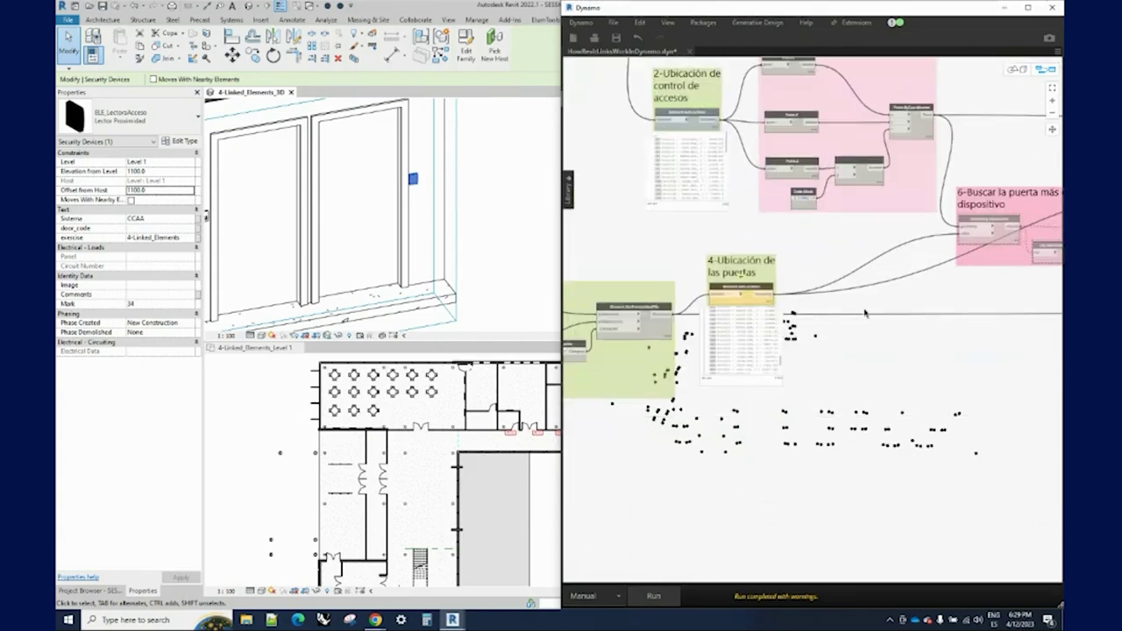
pyautogui.moveTo(1028, 191); pyautogui.dragTo(776, 301, button='middle')
pyautogui.scroll(-1, 777, 301)
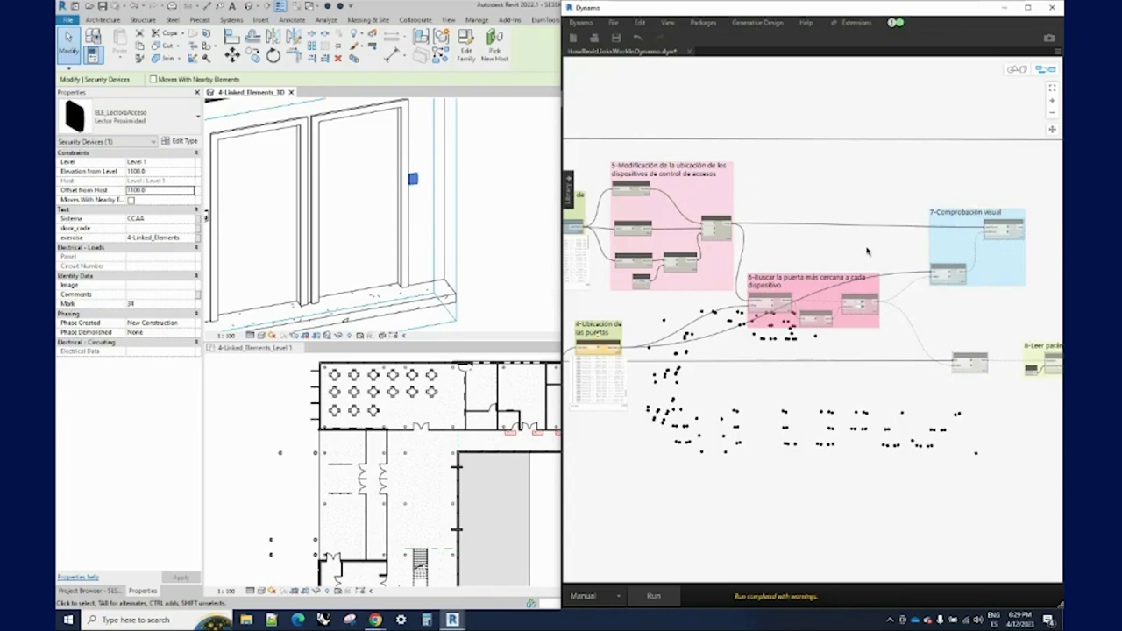
pyautogui.scroll(3, 858, 290)
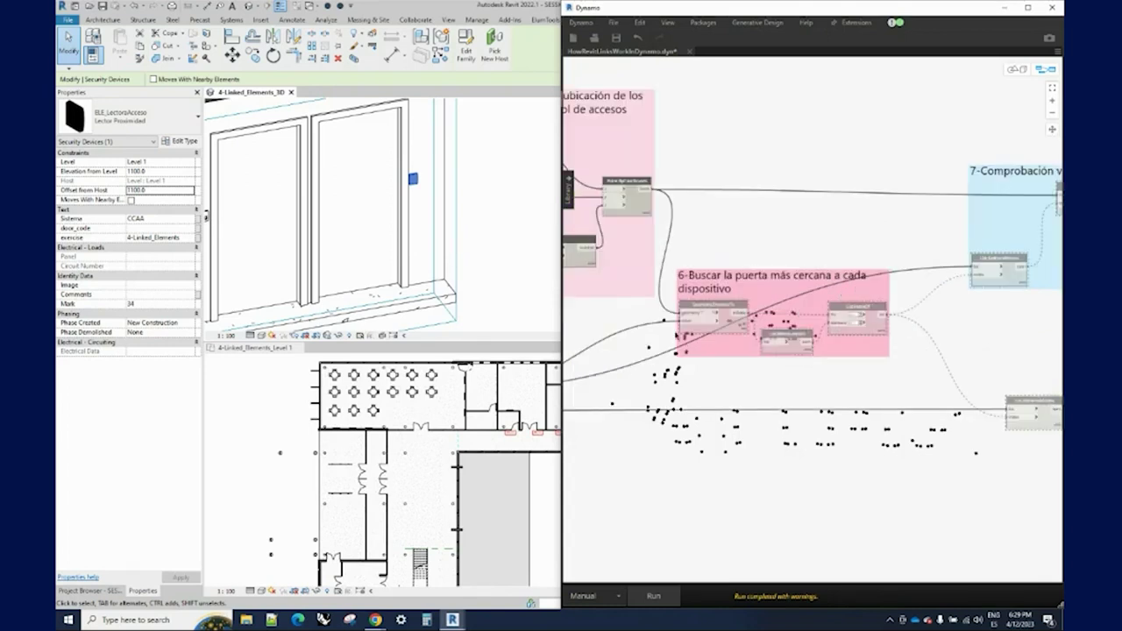
pyautogui.scroll(3, 677, 333)
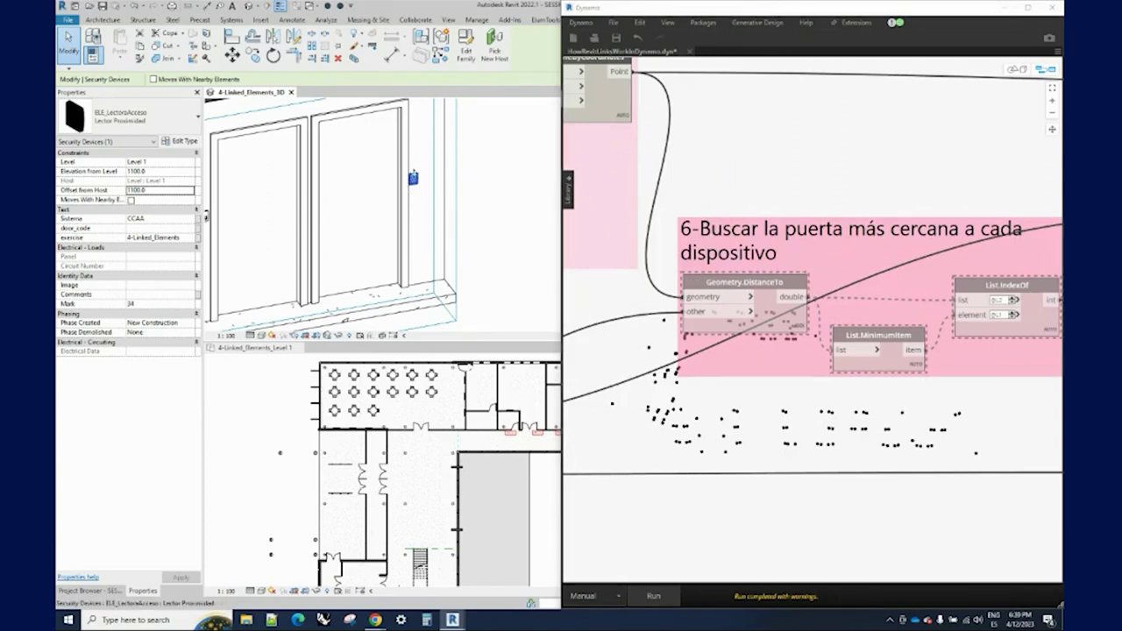
# - Unfreeze Geometry.DistanceTo and run the graph to compute device-to-door distances
pyautogui.click(787, 314)
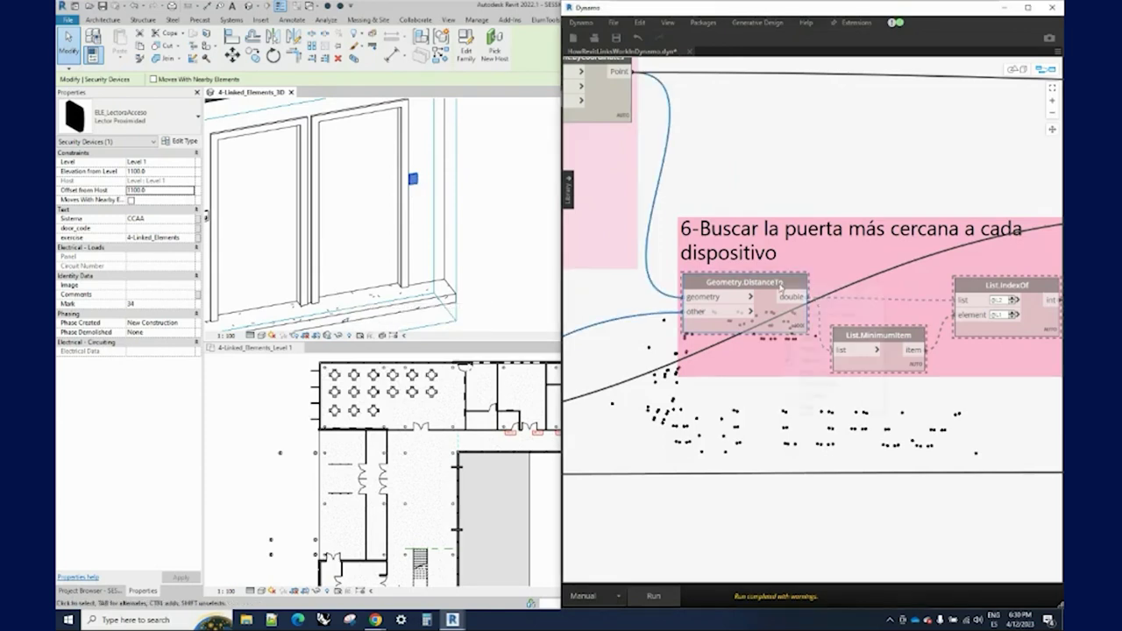
pyautogui.rightClick(780, 286)
pyautogui.click(816, 323)
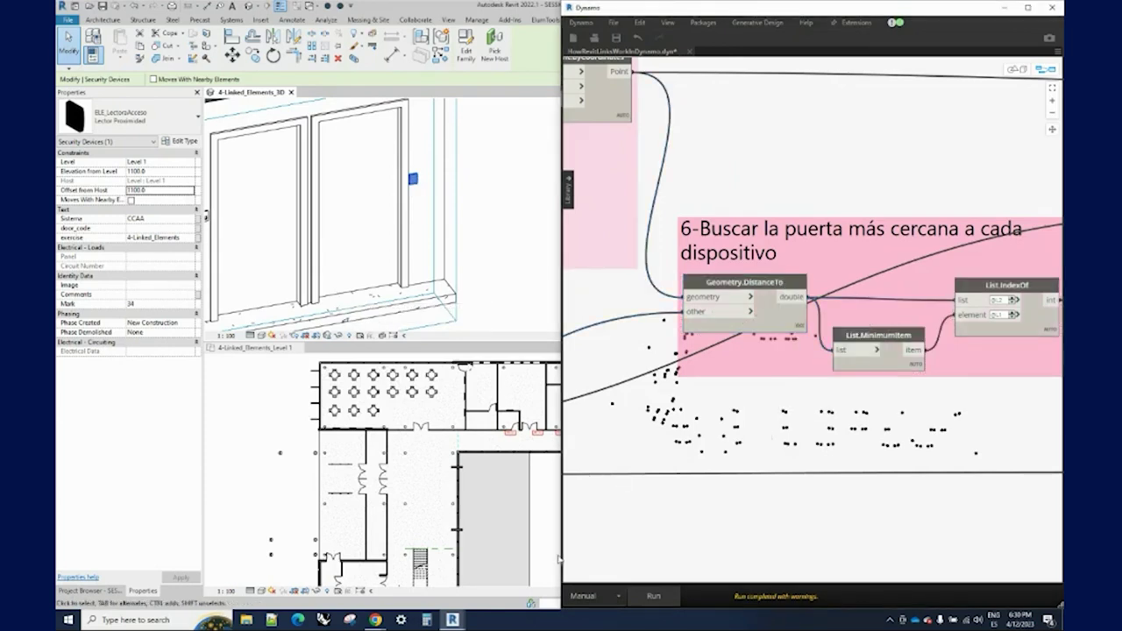
pyautogui.click(658, 596)
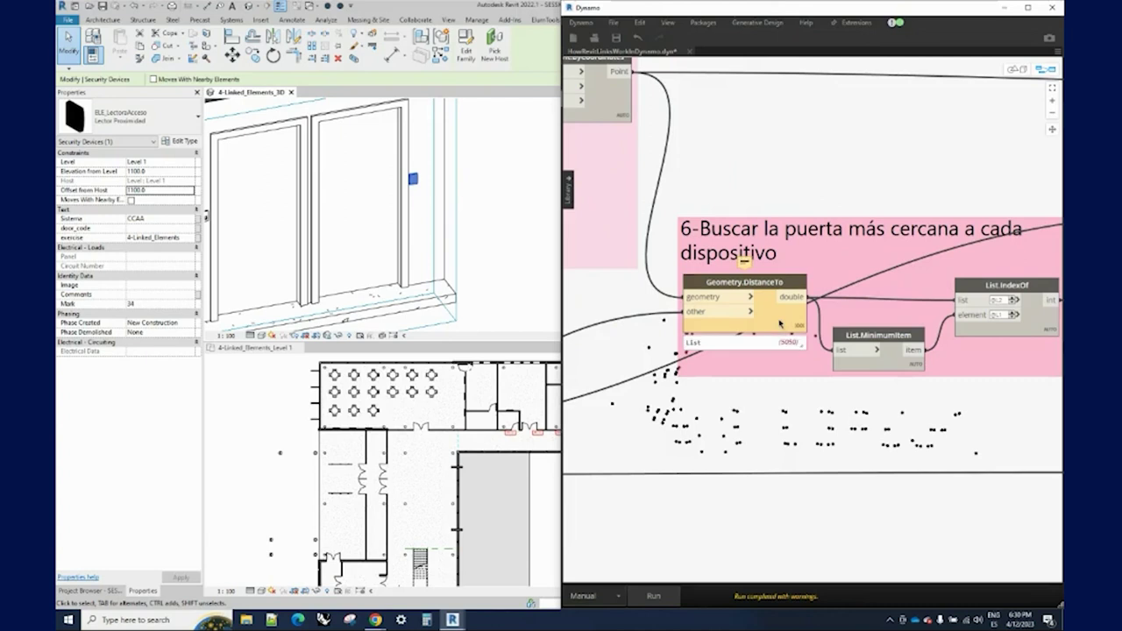
pyautogui.moveTo(744, 335)
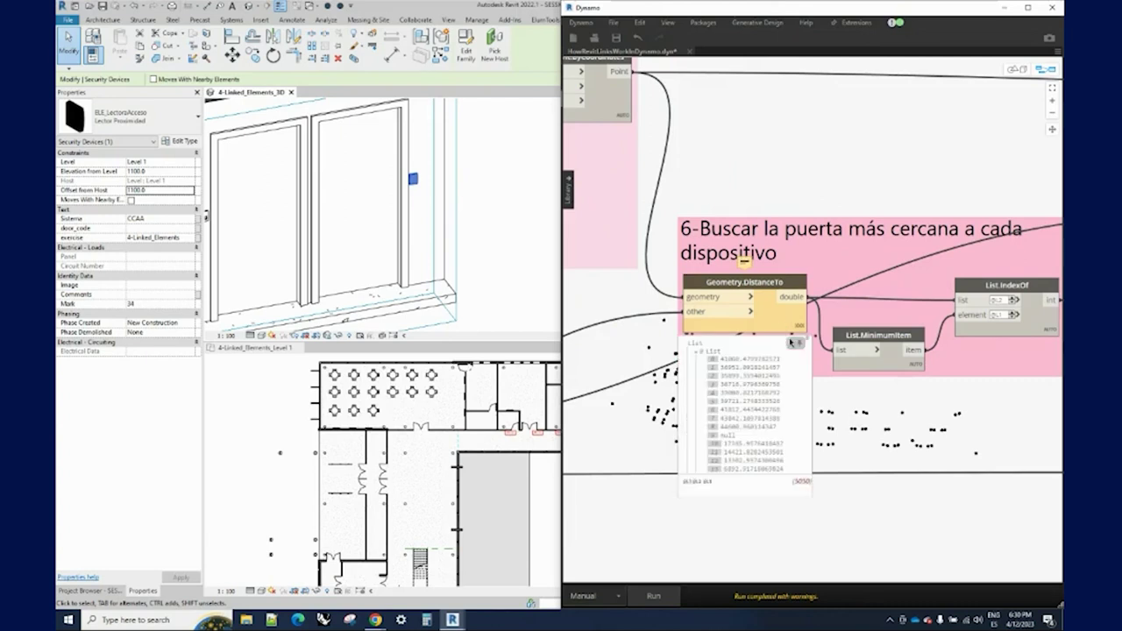
pyautogui.click(793, 343)
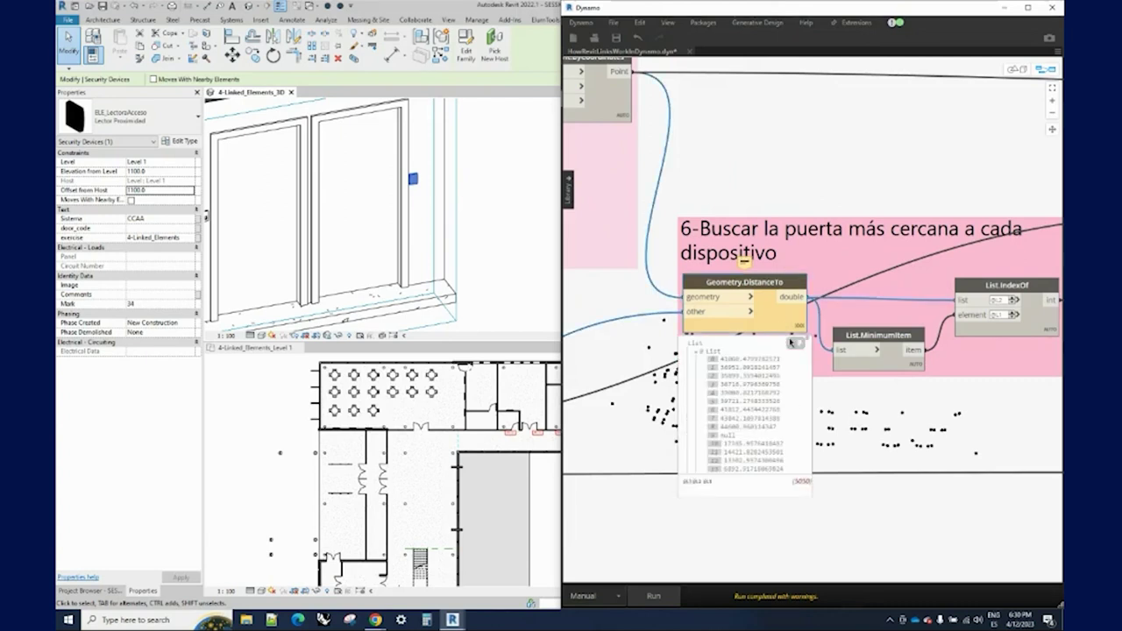
pyautogui.click(882, 476)
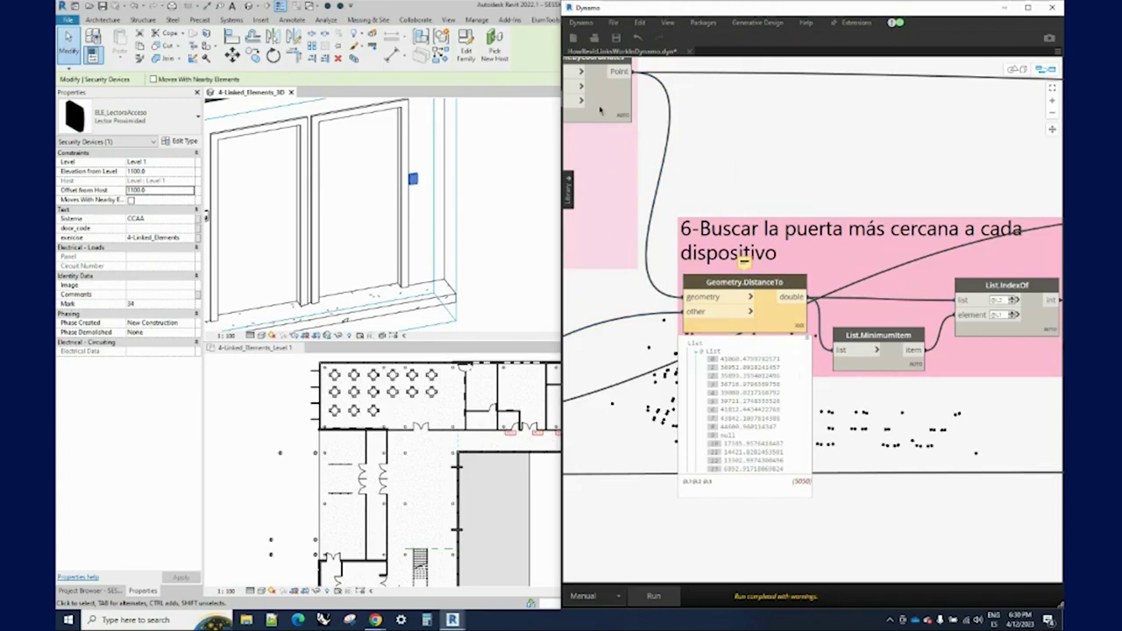
# - Show the nearest-door index list from List.IndexOf
pyautogui.scroll(-3, 780, 140)
pyautogui.scroll(-2, 926, 158)
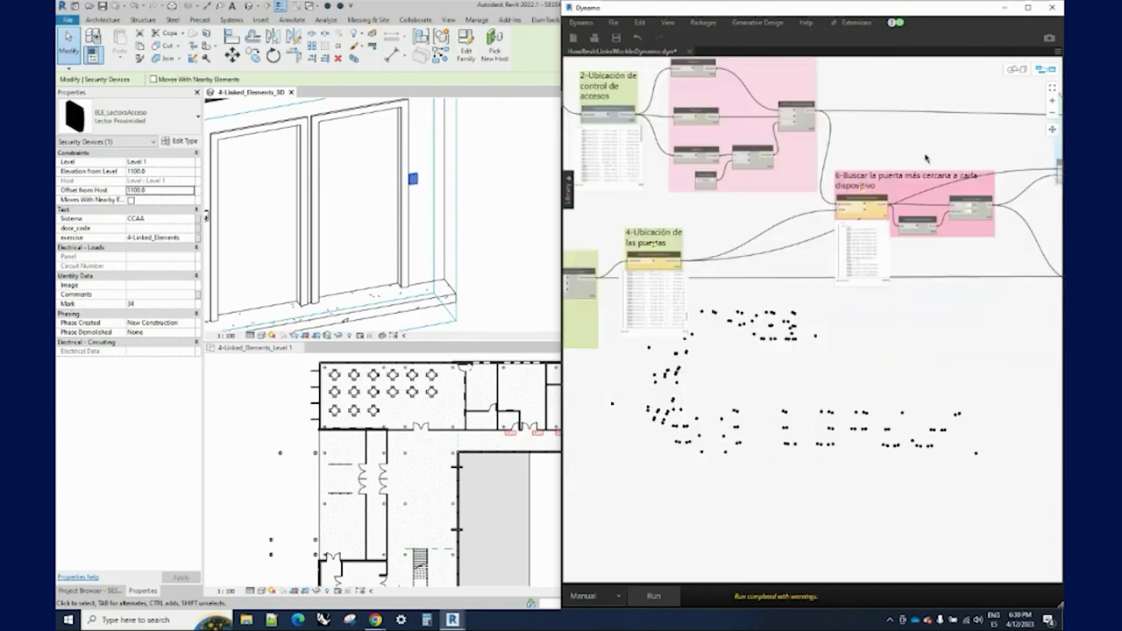
pyautogui.scroll(3, 693, 343)
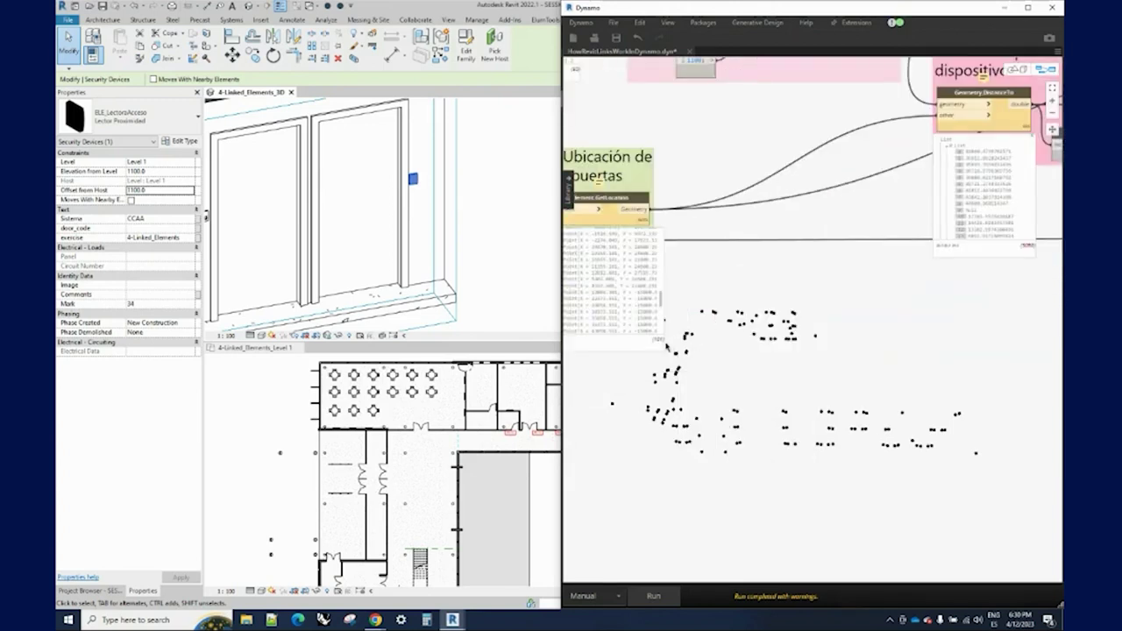
pyautogui.moveTo(1010, 231)
pyautogui.mouseDown(button='middle')
pyautogui.moveTo(800, 419)
pyautogui.moveTo(754, 425)
pyautogui.mouseUp(button='middle')
pyautogui.scroll(2, 800, 419)
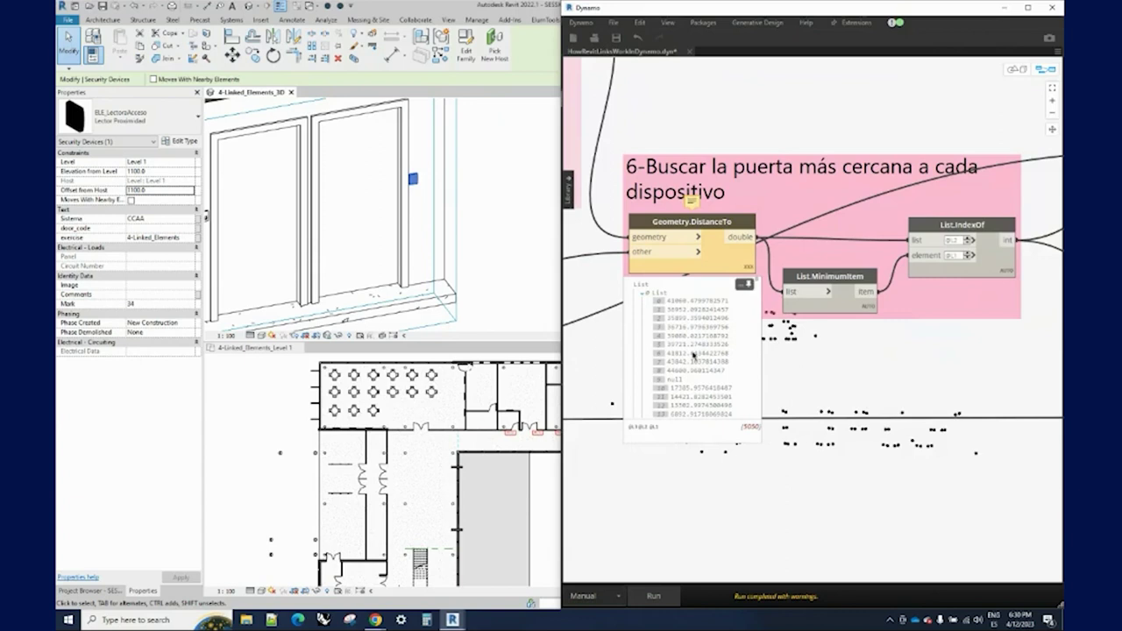
pyautogui.moveTo(693, 351)
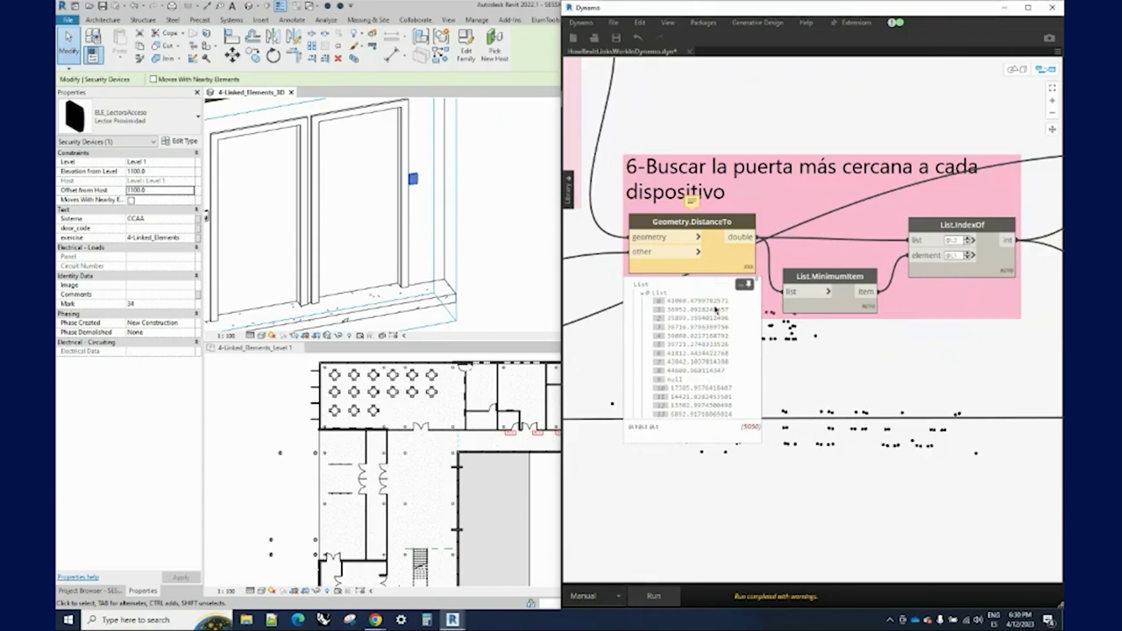
pyautogui.moveTo(838, 298); pyautogui.dragTo(733, 295, button='middle')
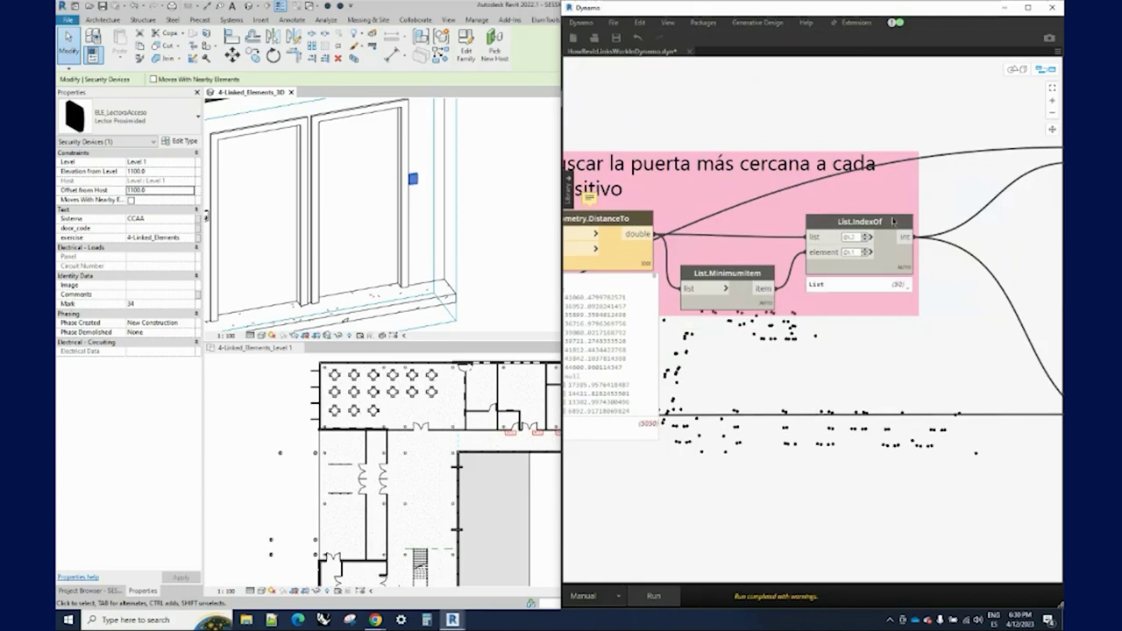
pyautogui.click(859, 225)
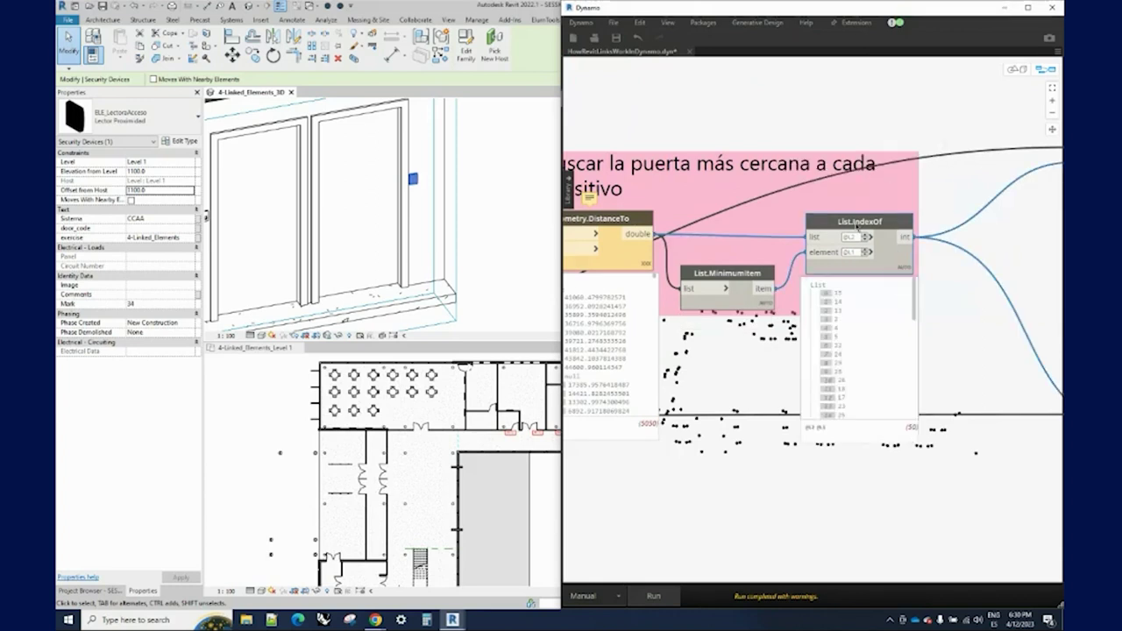
pyautogui.moveTo(858, 284)
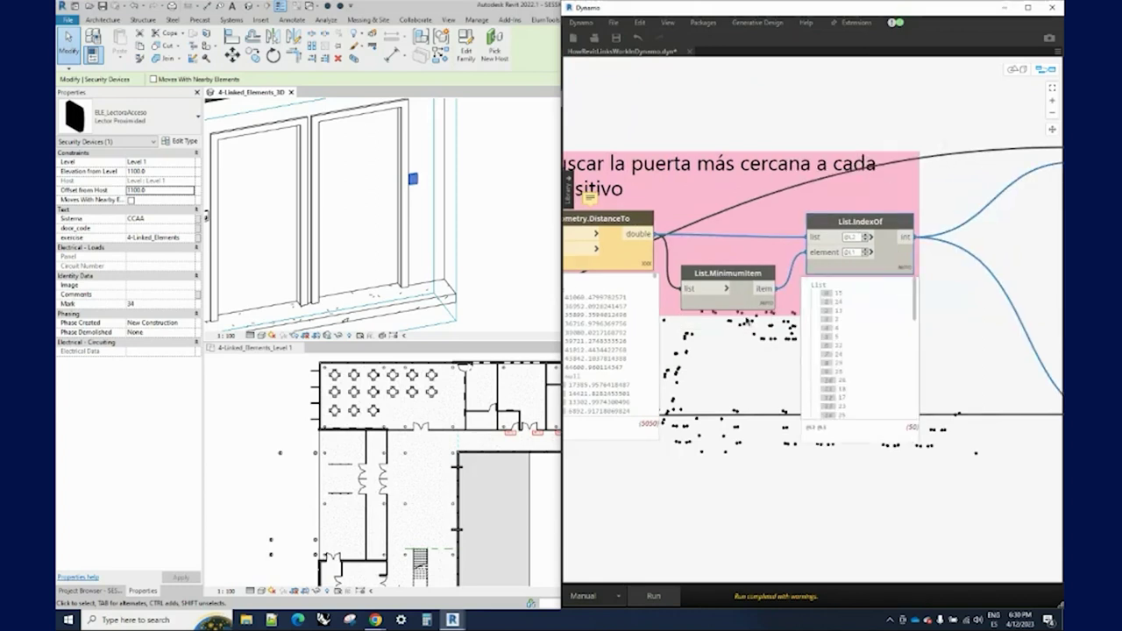
# - Mark the shortest distance, 1125.53, then pan to groups 7 and 8
pyautogui.moveTo(596, 324); pyautogui.dragTo(705, 302, button='middle')
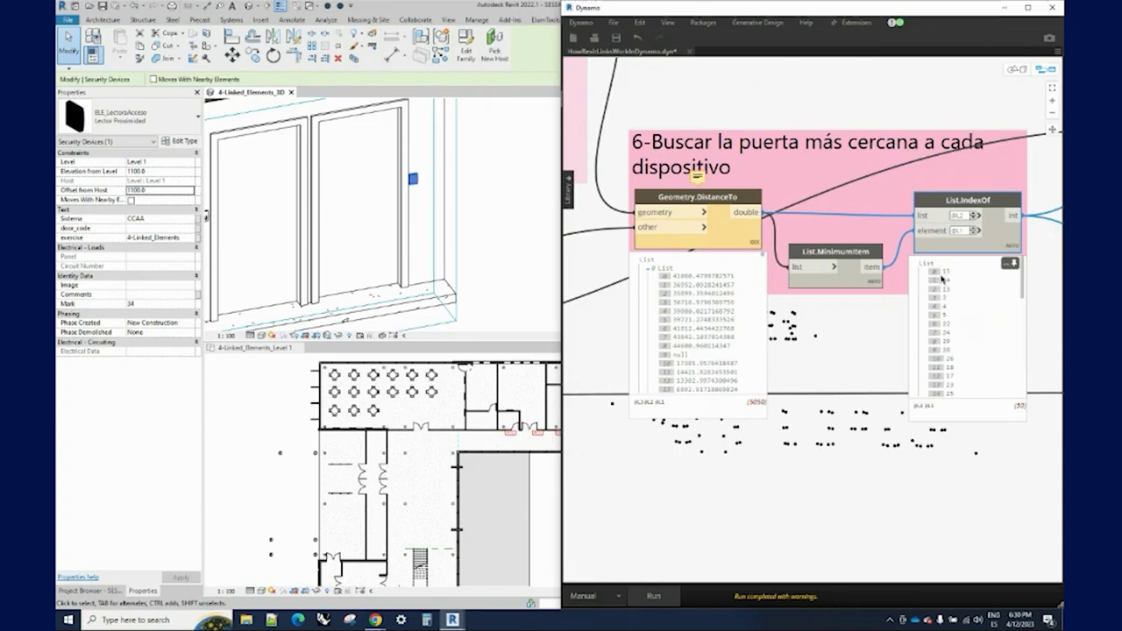
pyautogui.scroll(-2, 655, 333)
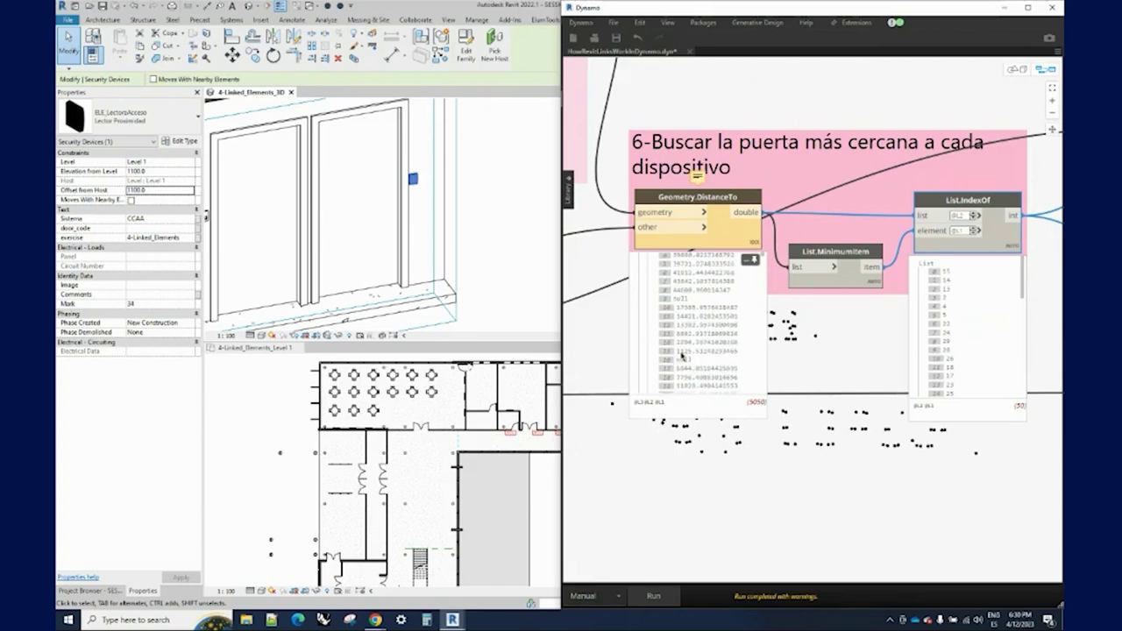
pyautogui.click(682, 355)
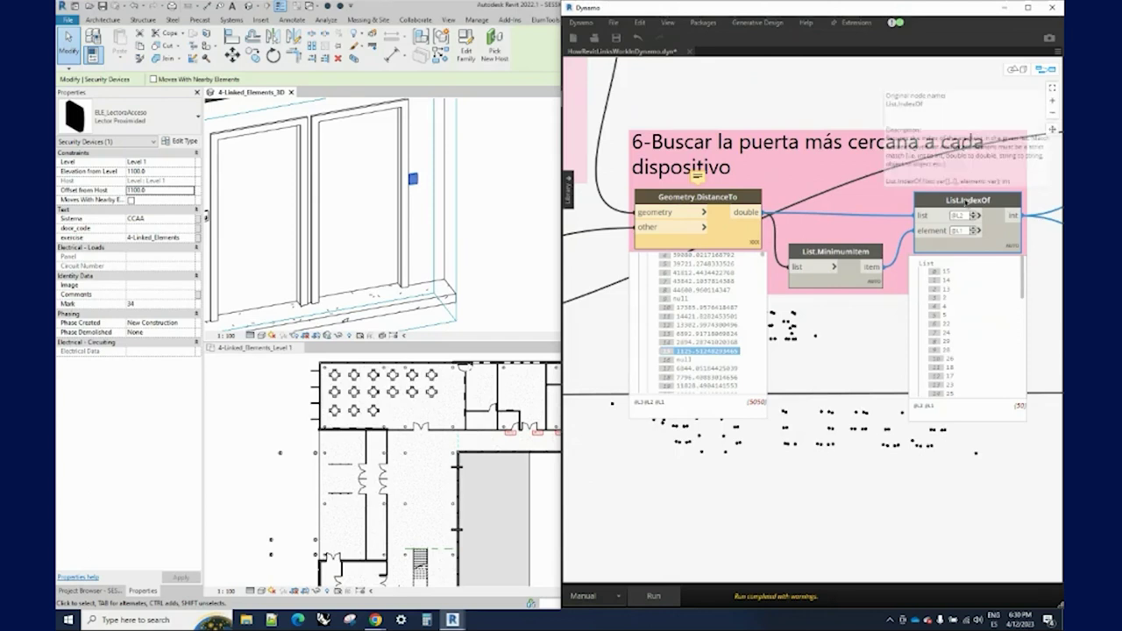
pyautogui.scroll(-3, 907, 291)
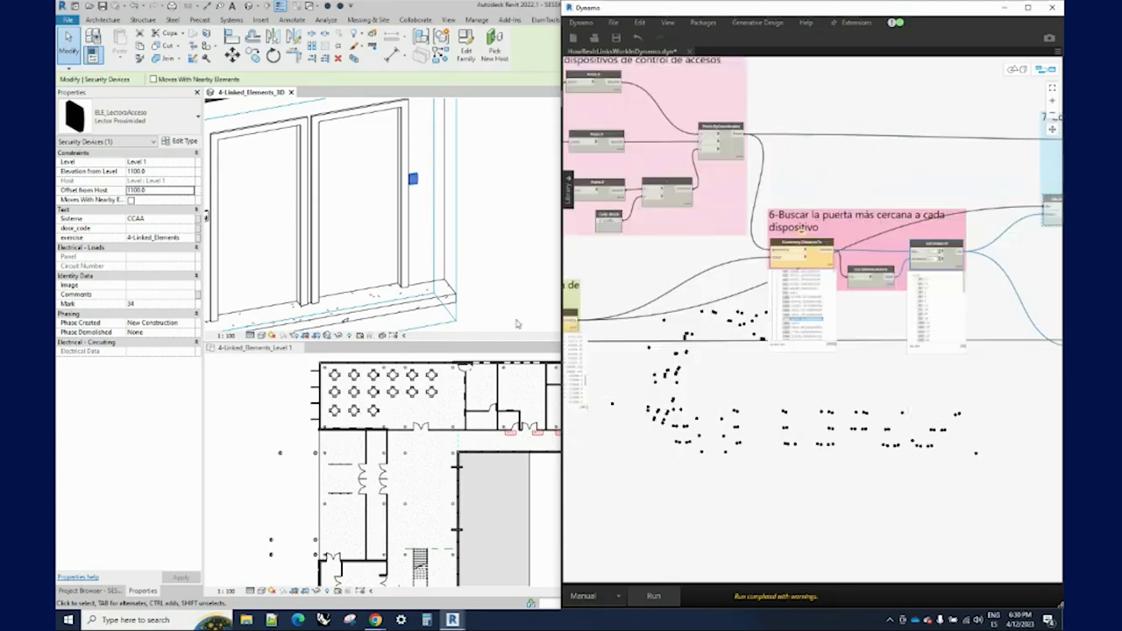
pyautogui.moveTo(760, 203); pyautogui.dragTo(742, 291, button='middle')
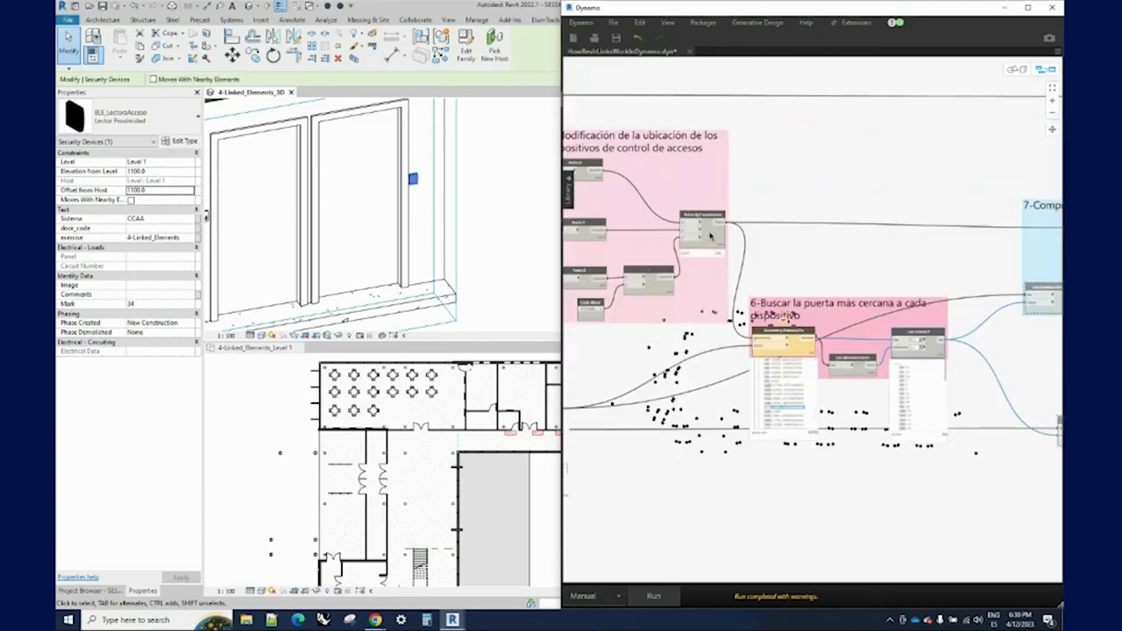
pyautogui.moveTo(877, 246); pyautogui.dragTo(626, 220, button='middle')
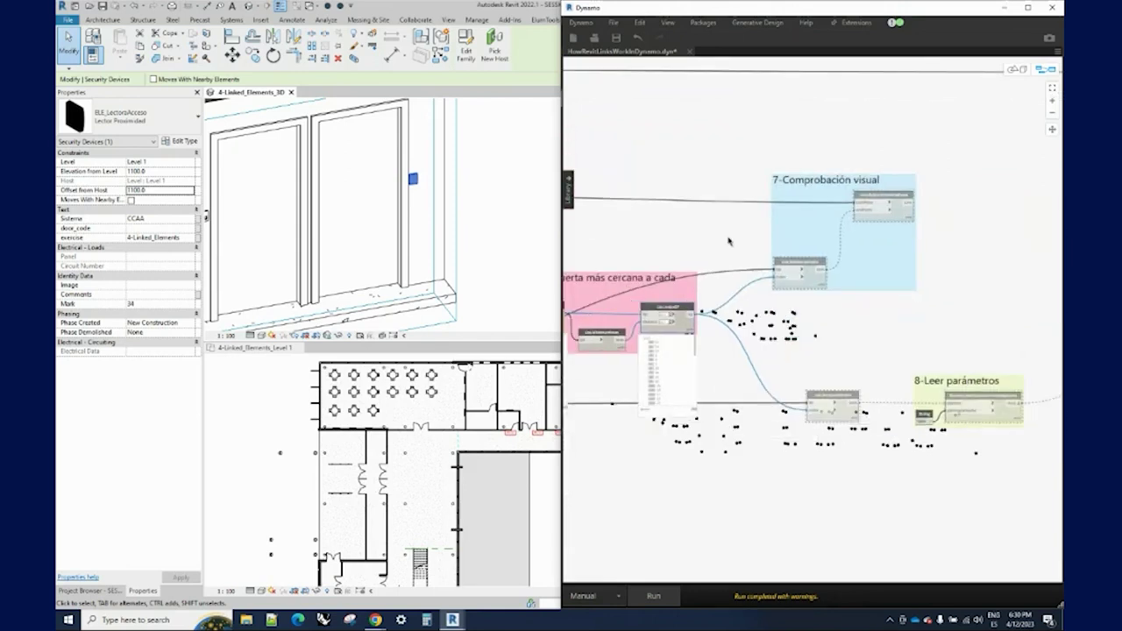
# - Turn on Preview for List.GetItemAtIndex and Line.ByStartPointEndPoint
pyautogui.scroll(2, 796, 250)
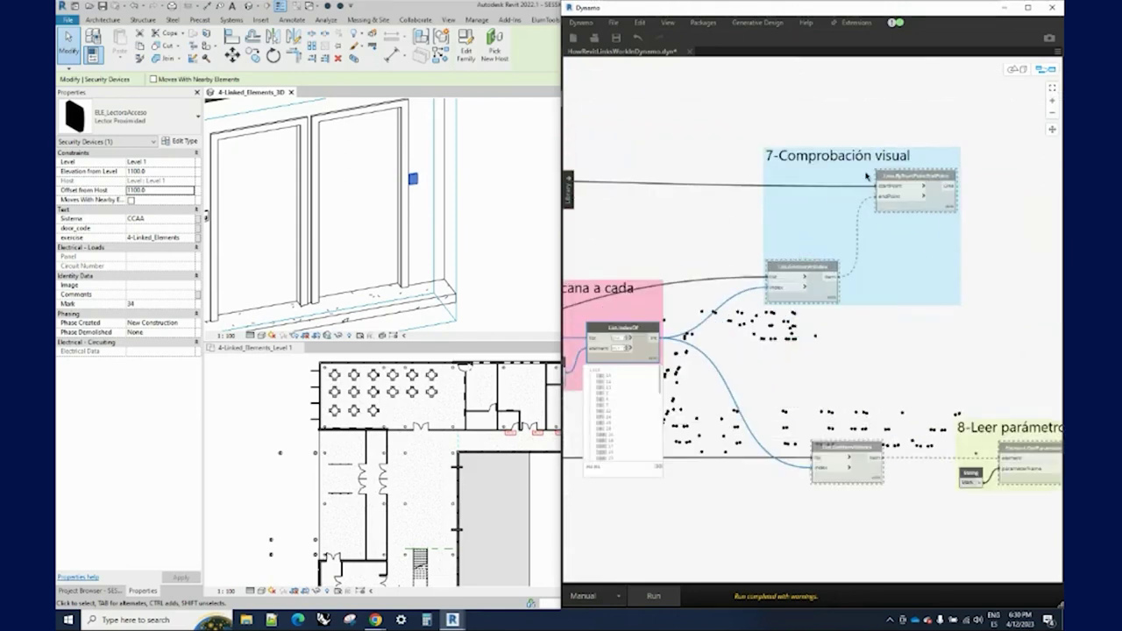
pyautogui.rightClick(802, 270)
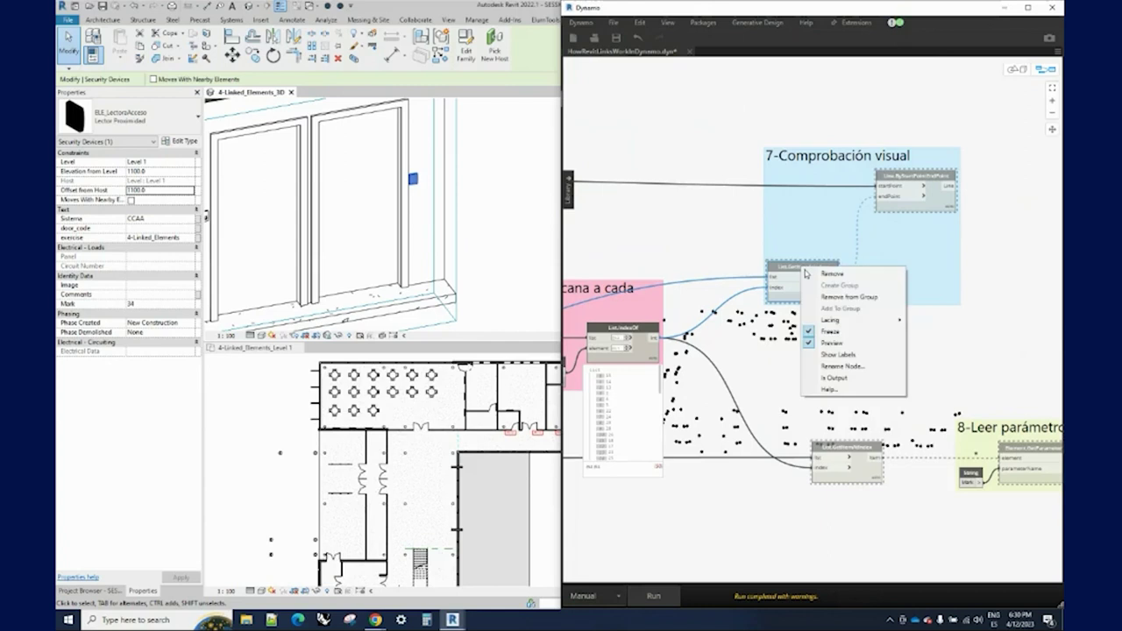
pyautogui.click(833, 294)
pyautogui.rightClick(912, 201)
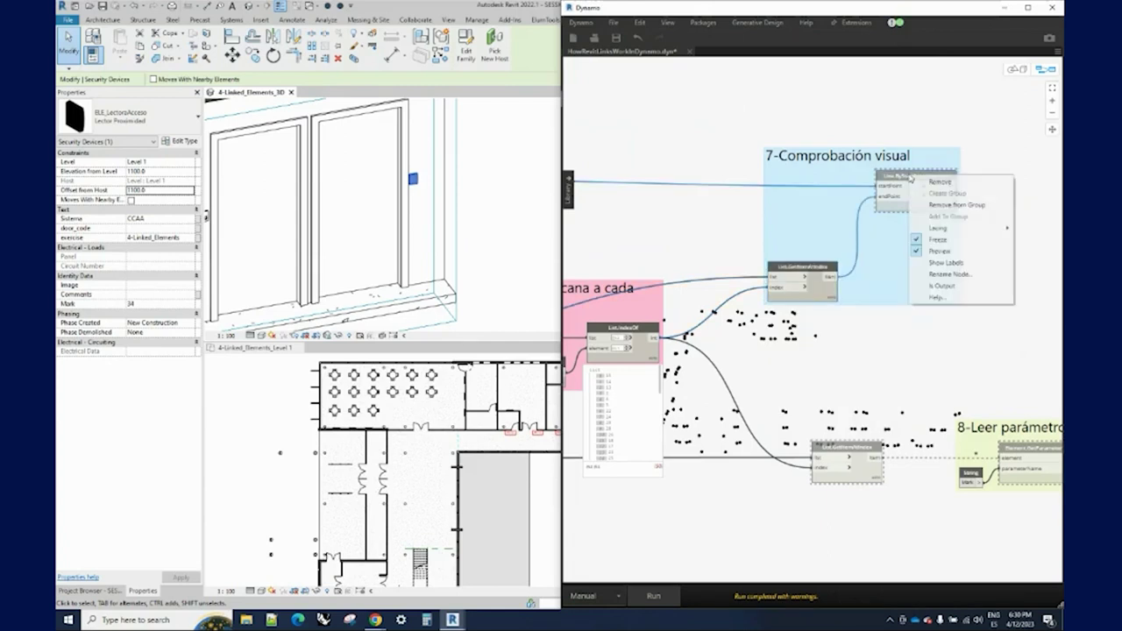
pyautogui.click(947, 230)
# - Run the graph to draw lines from each device to its nearest door
pyautogui.scroll(-2, 938, 298)
pyautogui.moveTo(664, 245); pyautogui.dragTo(891, 237, button='middle')
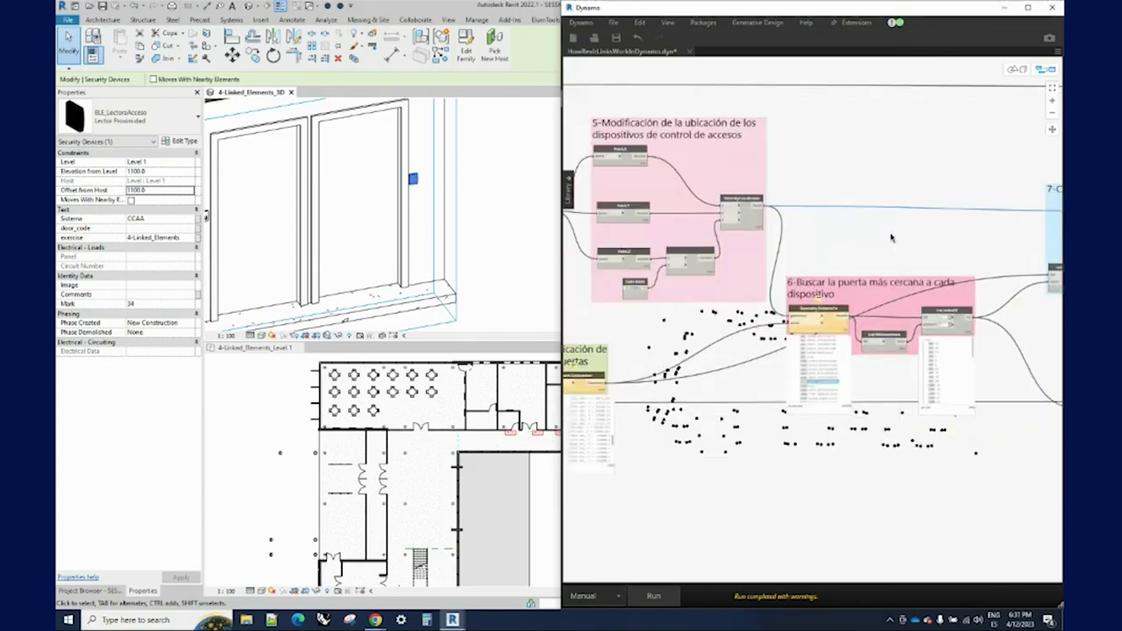
pyautogui.rightClick(595, 377)
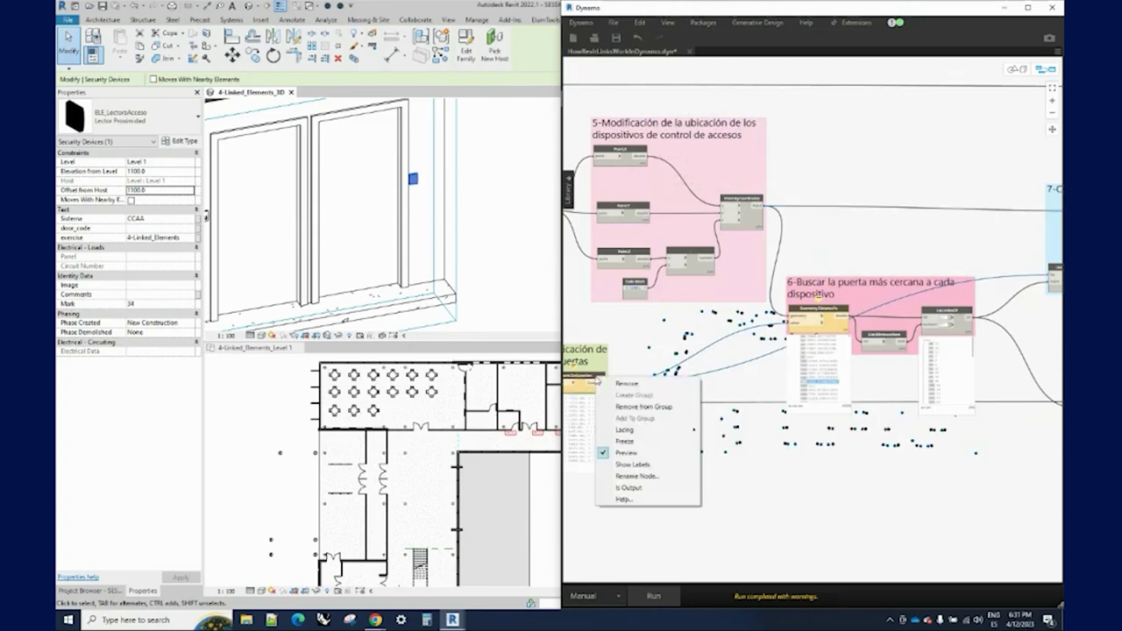
pyautogui.click(904, 173)
pyautogui.moveTo(904, 173); pyautogui.dragTo(637, 182, button='middle')
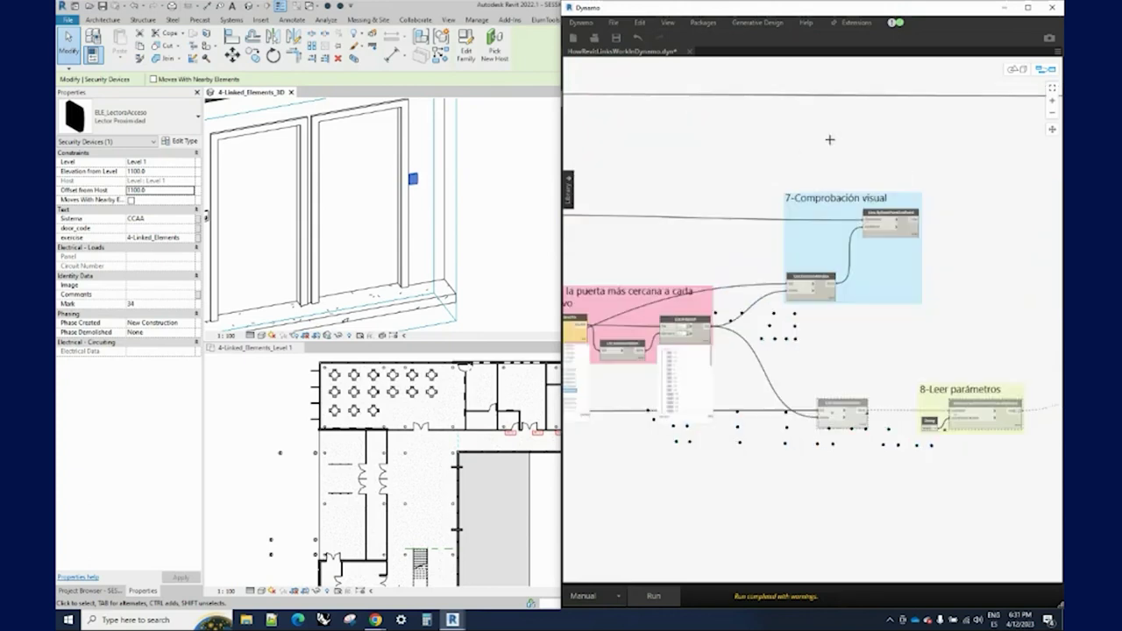
pyautogui.click(653, 596)
# - Inspect the device-to-door lines in the 3D background preview, then return to the graph
pyautogui.hotkey('ctrl', 'b')
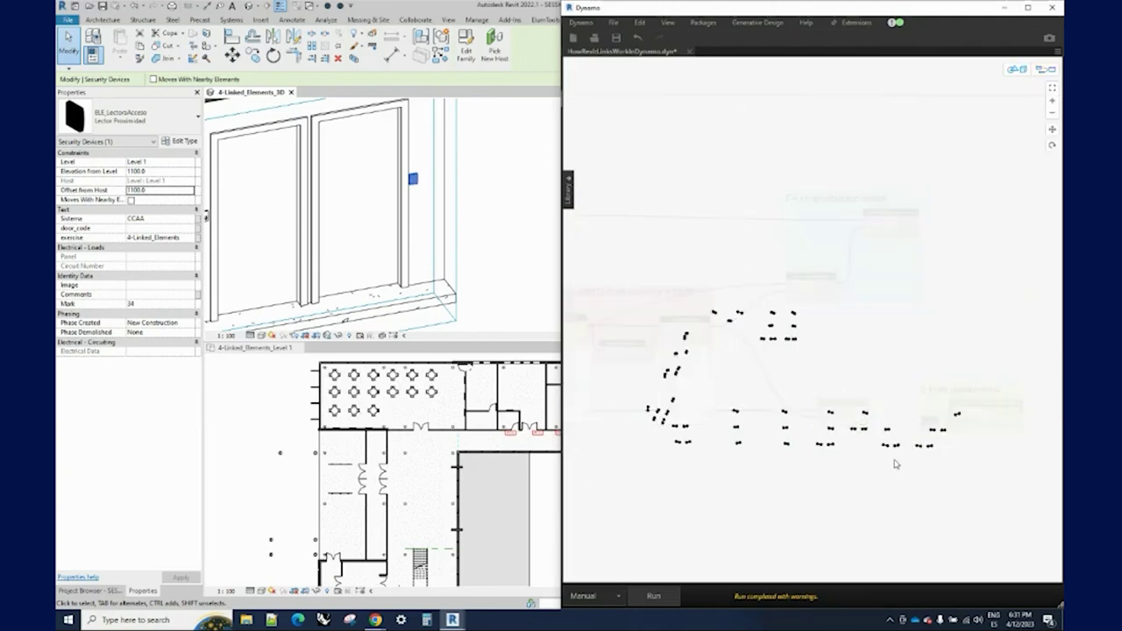
pyautogui.scroll(2, 935, 471)
pyautogui.scroll(2, 854, 383)
pyautogui.scroll(2, 792, 331)
pyautogui.moveTo(793, 330); pyautogui.dragTo(884, 413, button='middle')
pyautogui.hotkey('ctrl', 'b')
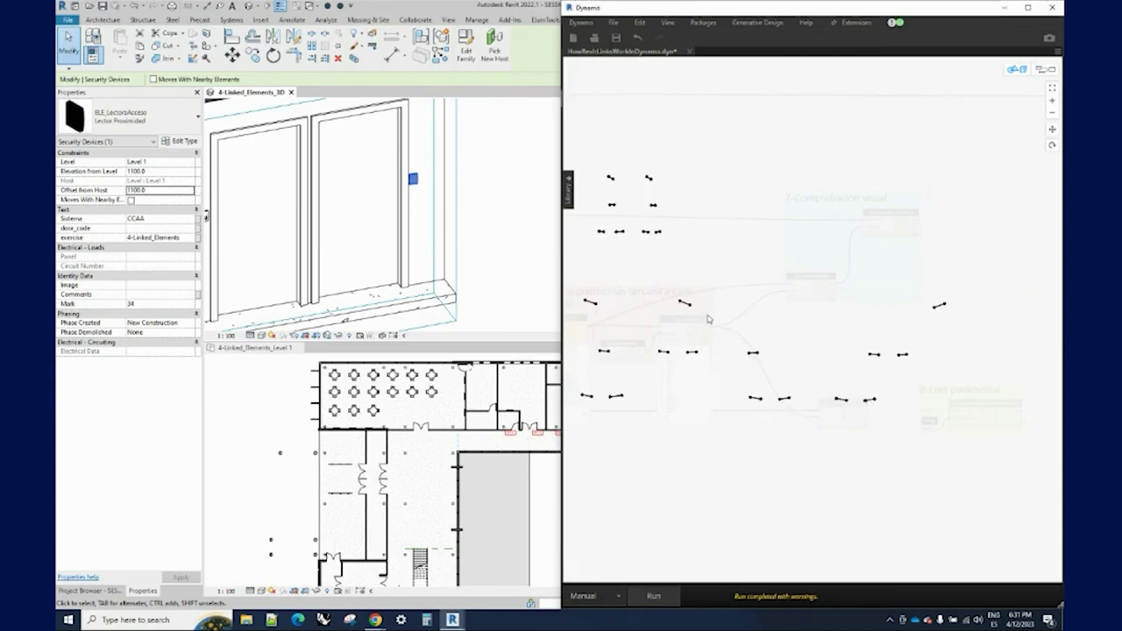
pyautogui.moveTo(709, 319); pyautogui.dragTo(932, 331, button='middle')
pyautogui.moveTo(932, 332); pyautogui.dragTo(797, 276, button='right')
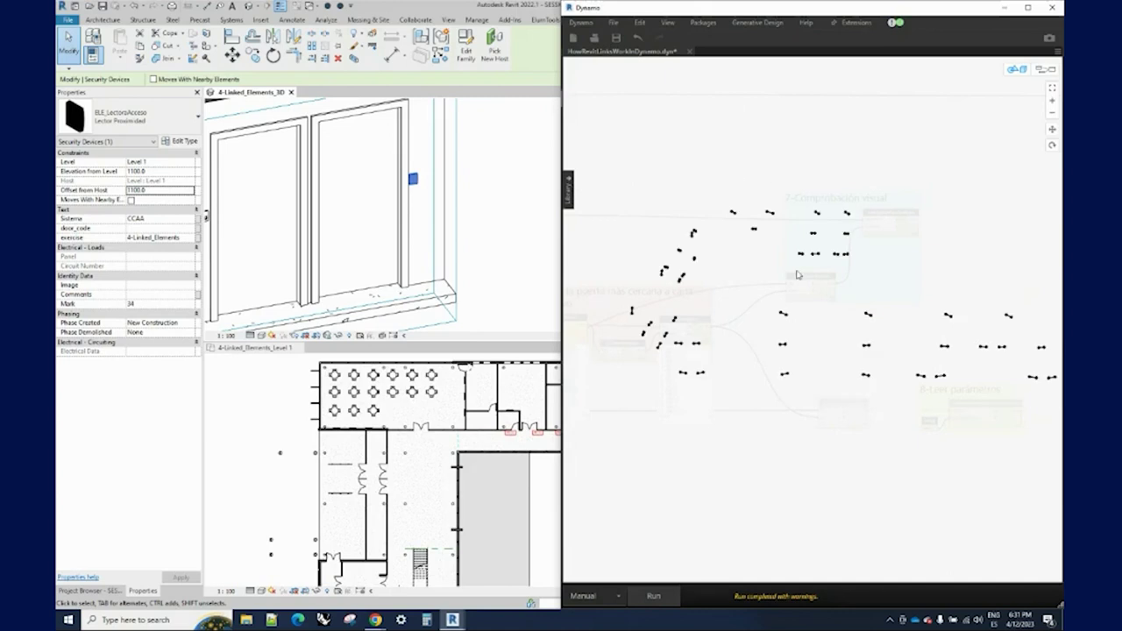
pyautogui.press('Escape')
pyautogui.scroll(1, 961, 324)
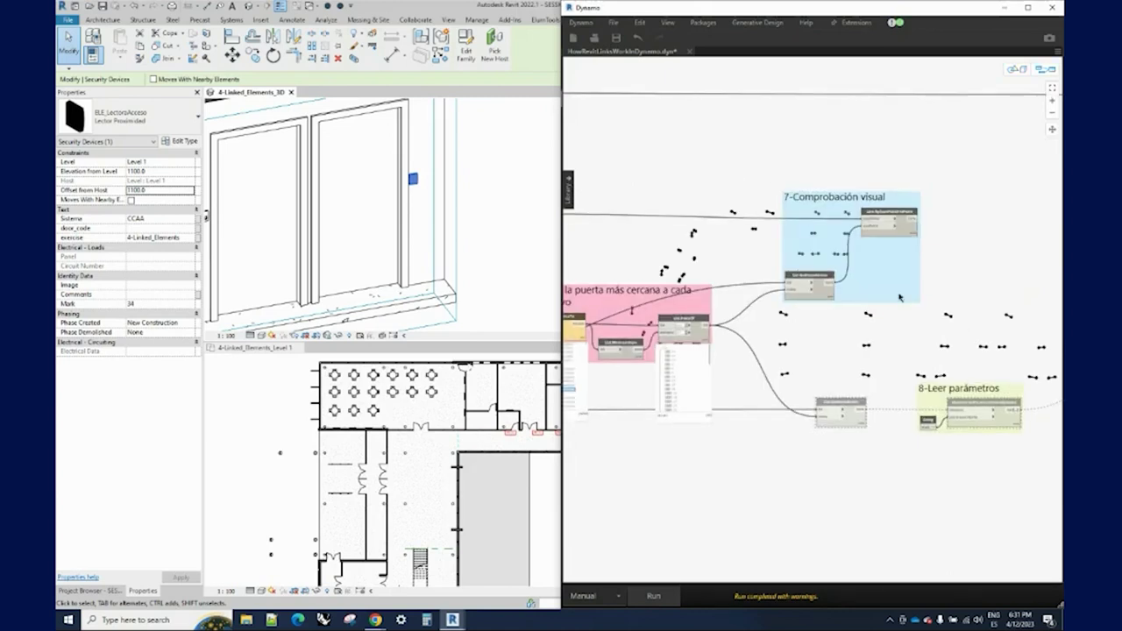
pyautogui.scroll(1, 960, 327)
pyautogui.scroll(1, 961, 329)
pyautogui.scroll(1, 961, 335)
pyautogui.scroll(-1, 957, 330)
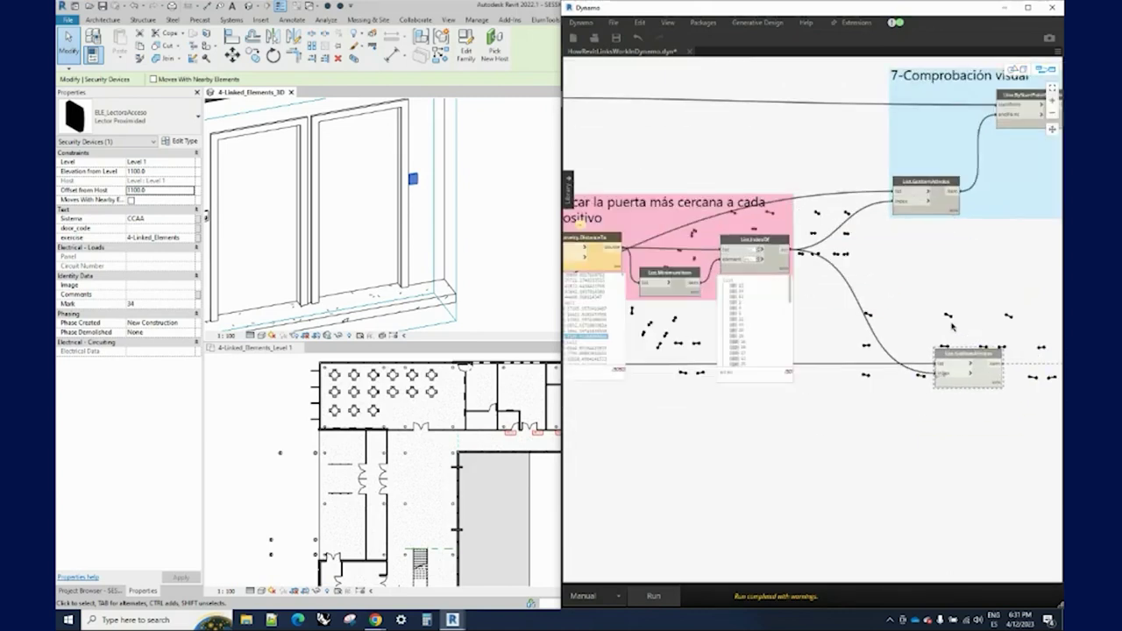
pyautogui.scroll(3, 965, 351)
# - Expand List.GetItemAtIndex's preview to list the nearest door for each device
pyautogui.rightClick(968, 354)
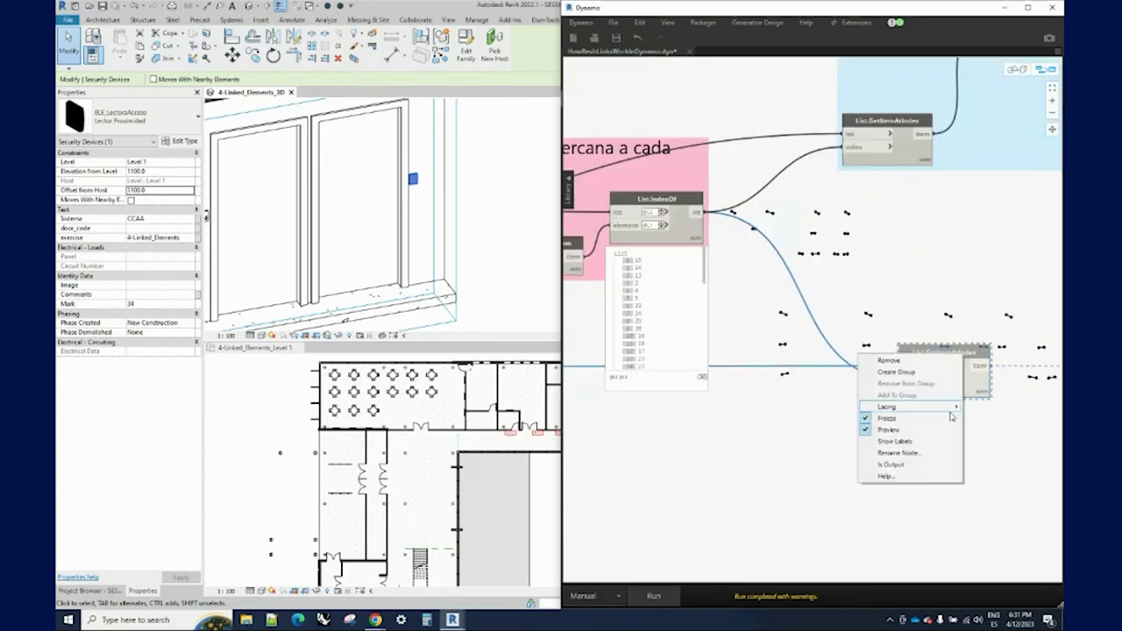
pyautogui.scroll(-2, 824, 333)
pyautogui.scroll(-2, 819, 334)
pyautogui.scroll(-1, 818, 334)
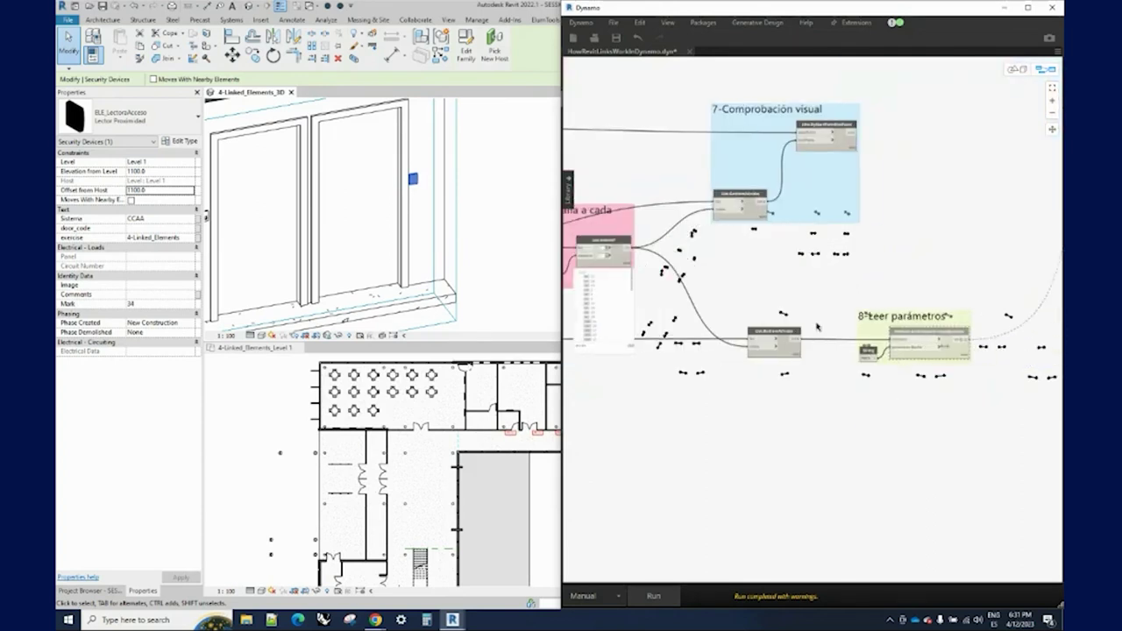
pyautogui.scroll(-1, 794, 348)
pyautogui.scroll(2, 788, 348)
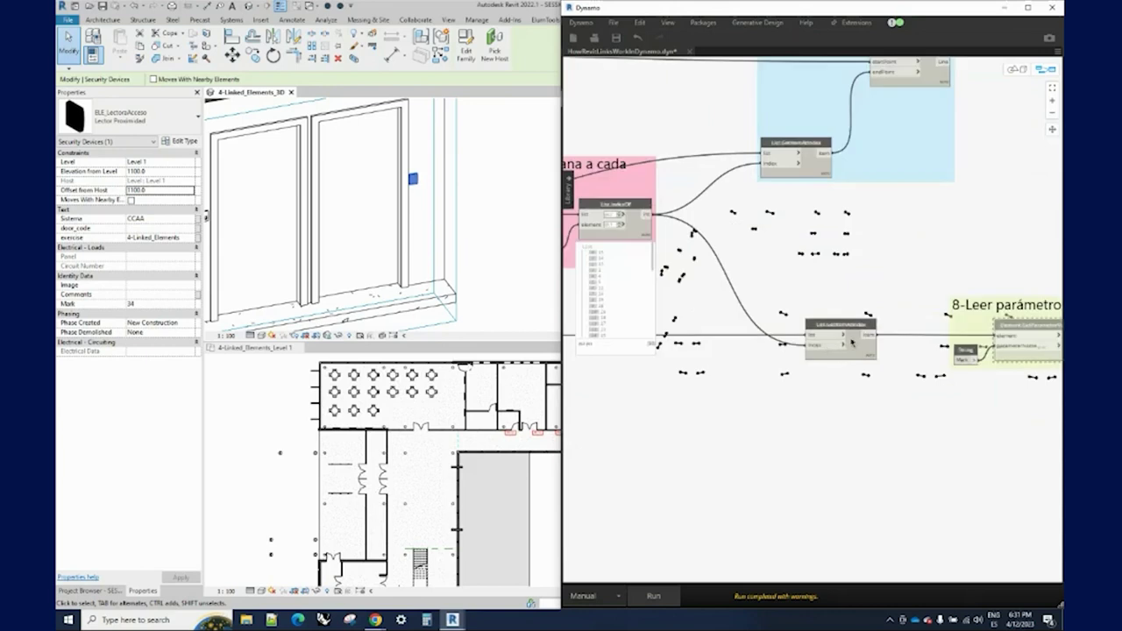
pyautogui.scroll(2, 811, 333)
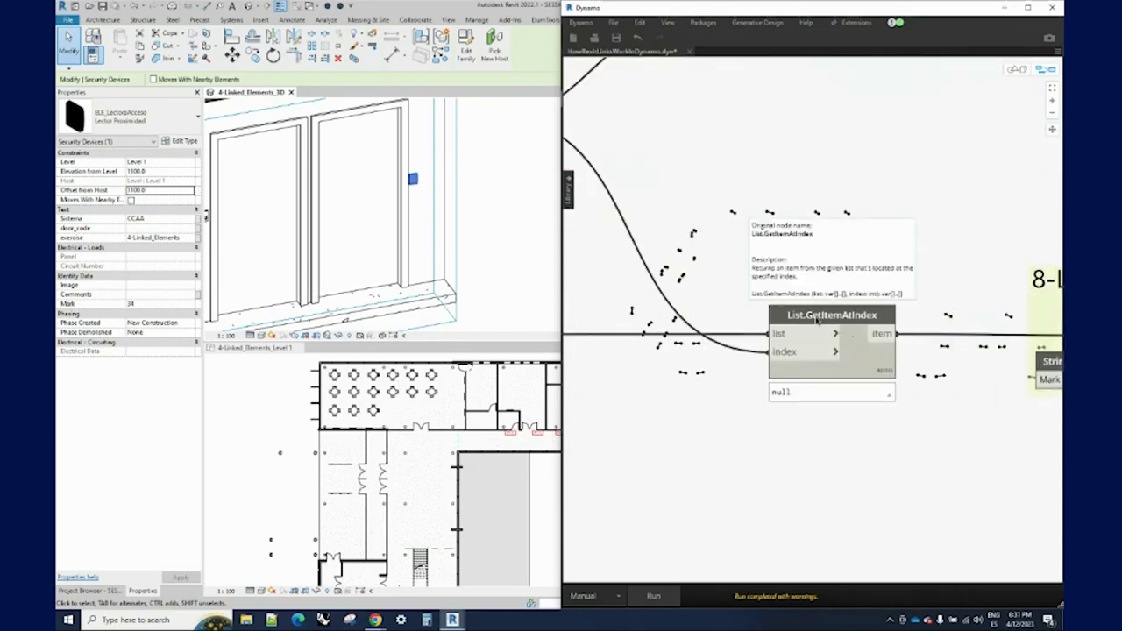
pyautogui.moveTo(832, 342)
pyautogui.scroll(-1, 818, 321)
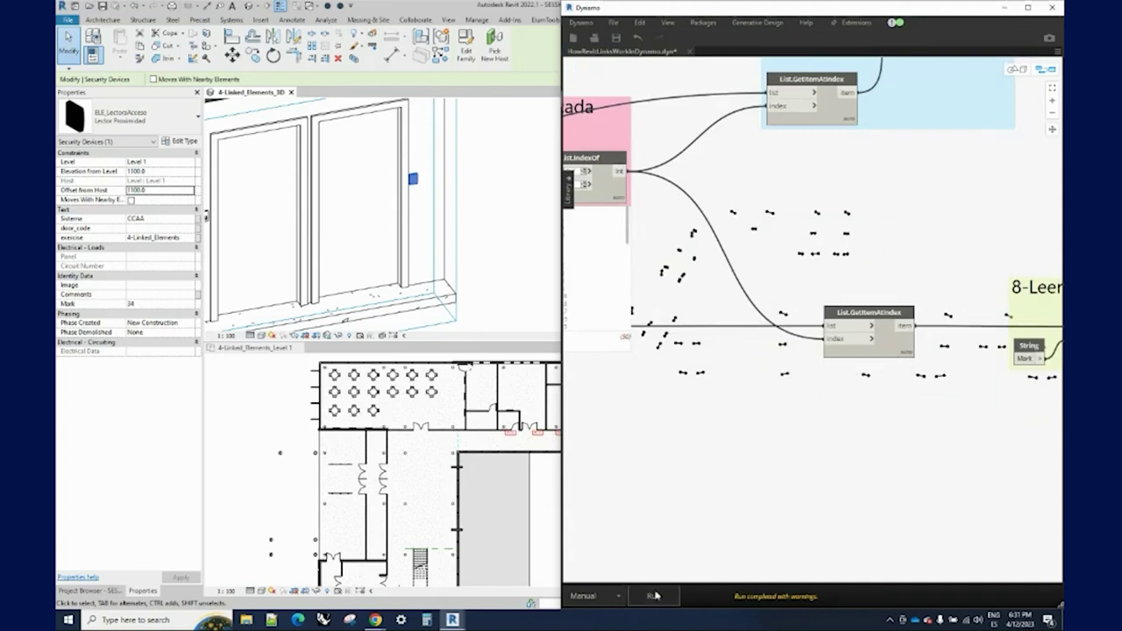
pyautogui.click(905, 352)
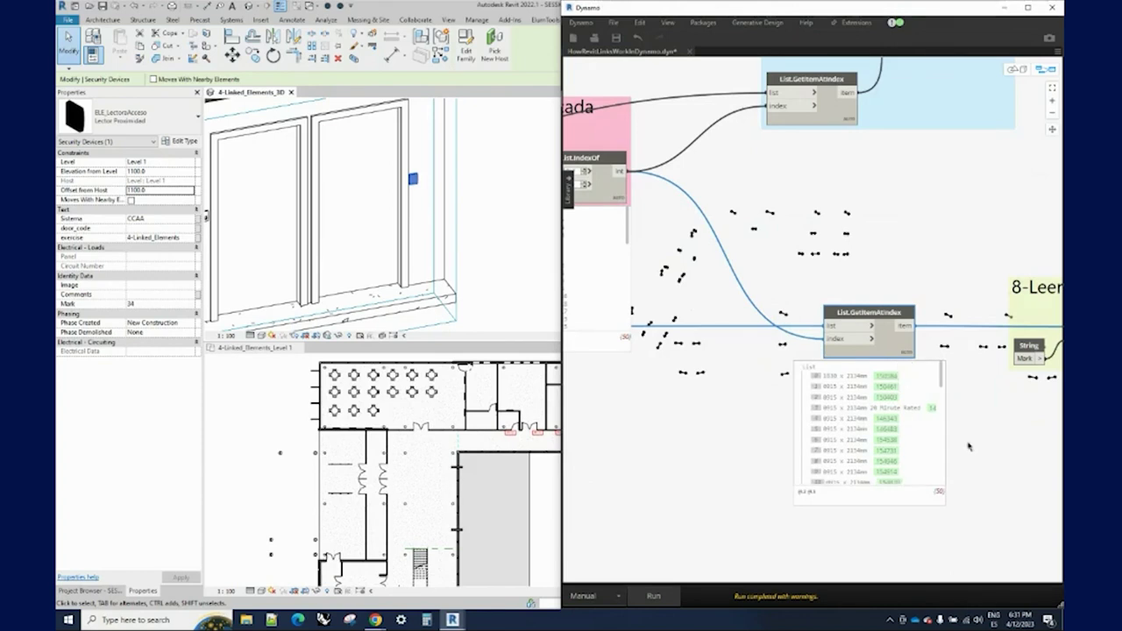
pyautogui.scroll(-5, 968, 447)
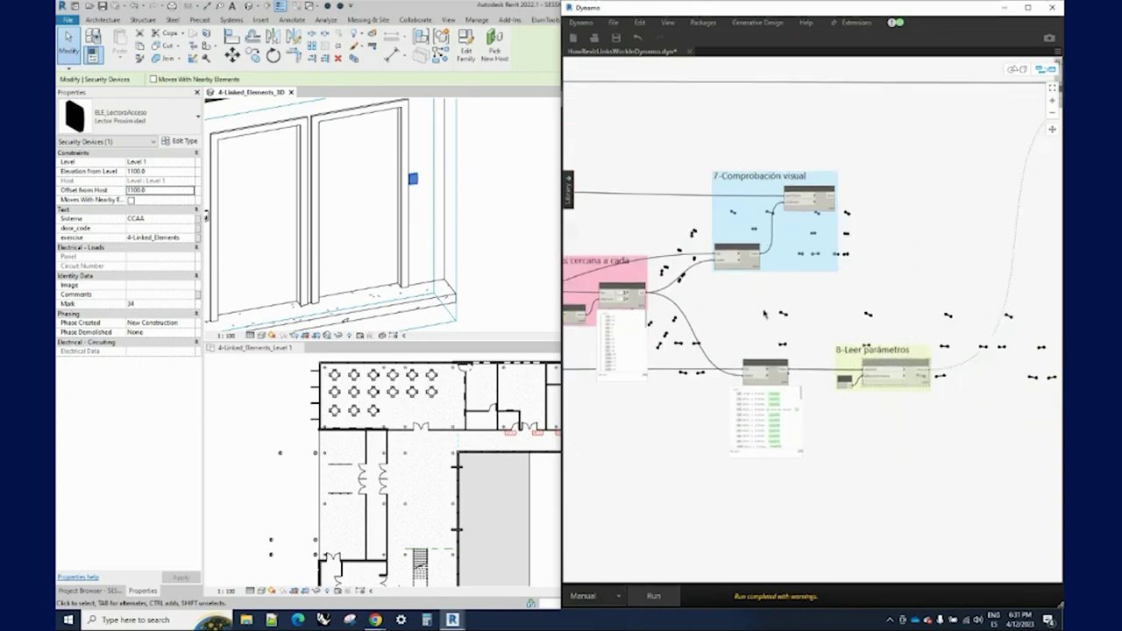
# - Select one of the nearest doors in the Revit Level 1 plan
pyautogui.moveTo(909, 331); pyautogui.dragTo(760, 309, button='middle')
pyautogui.scroll(3, 518, 442)
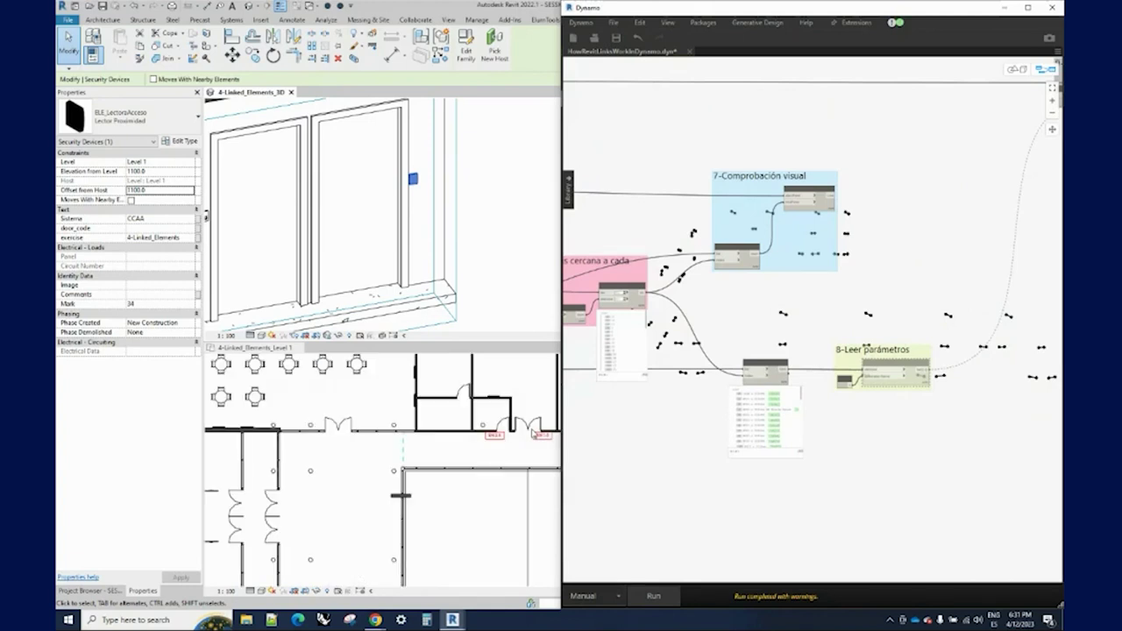
pyautogui.click(517, 443)
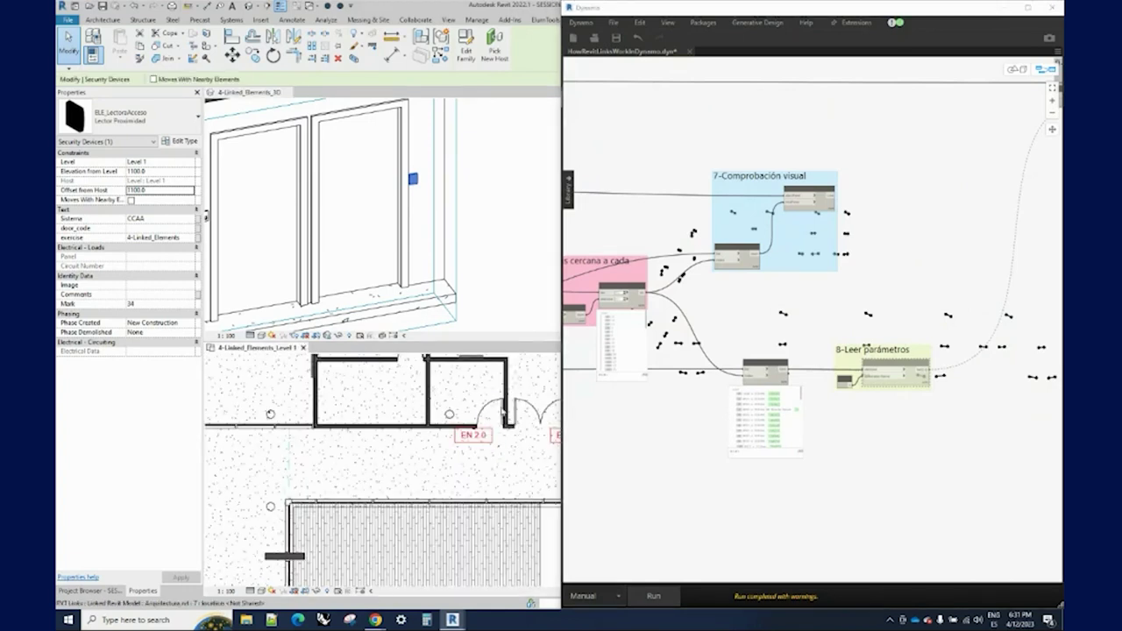
pyautogui.click(493, 411)
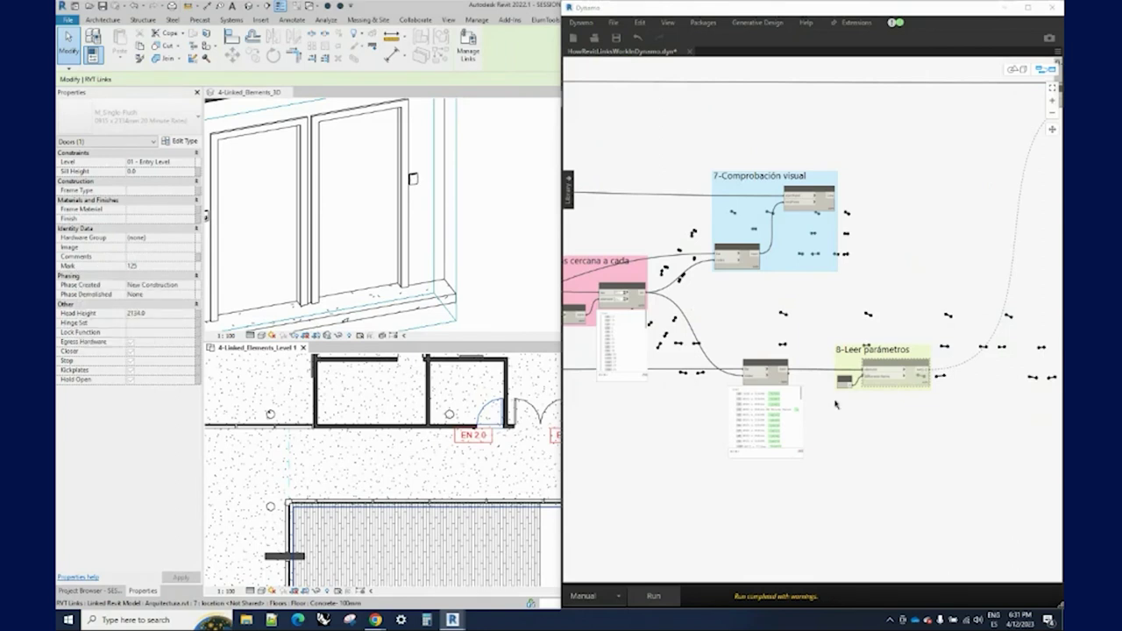
pyautogui.scroll(2, 875, 418)
pyautogui.scroll(3, 875, 418)
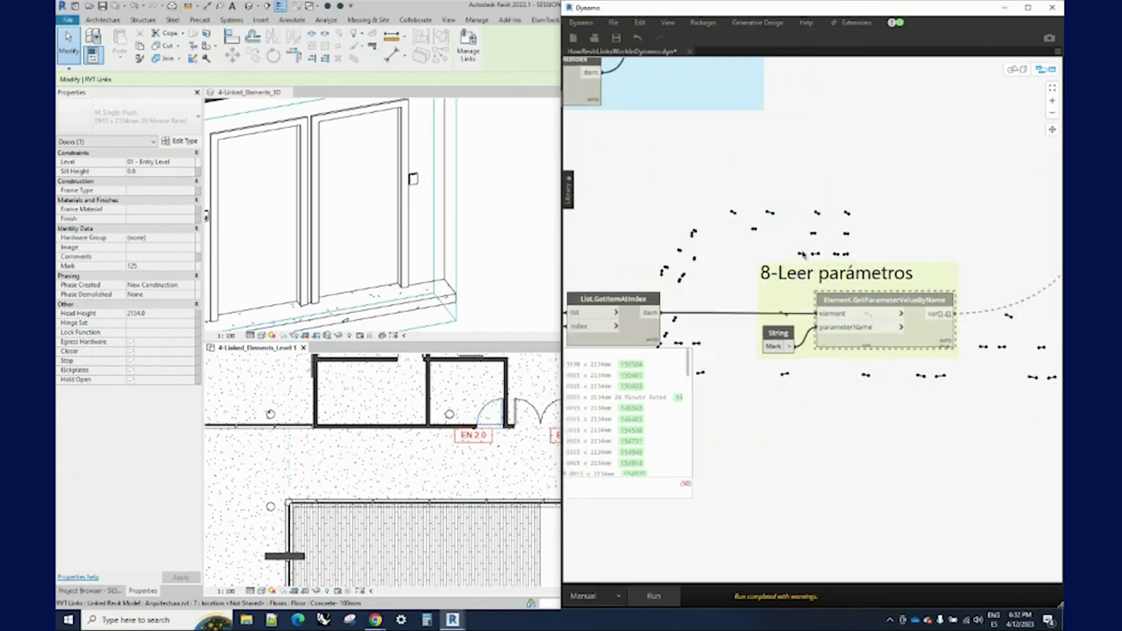
# - Pin open the door Mark values (113, 116, 117, 125…) from Element.GetParameterValueByName
pyautogui.scroll(1, 875, 299)
pyautogui.scroll(1, 875, 299)
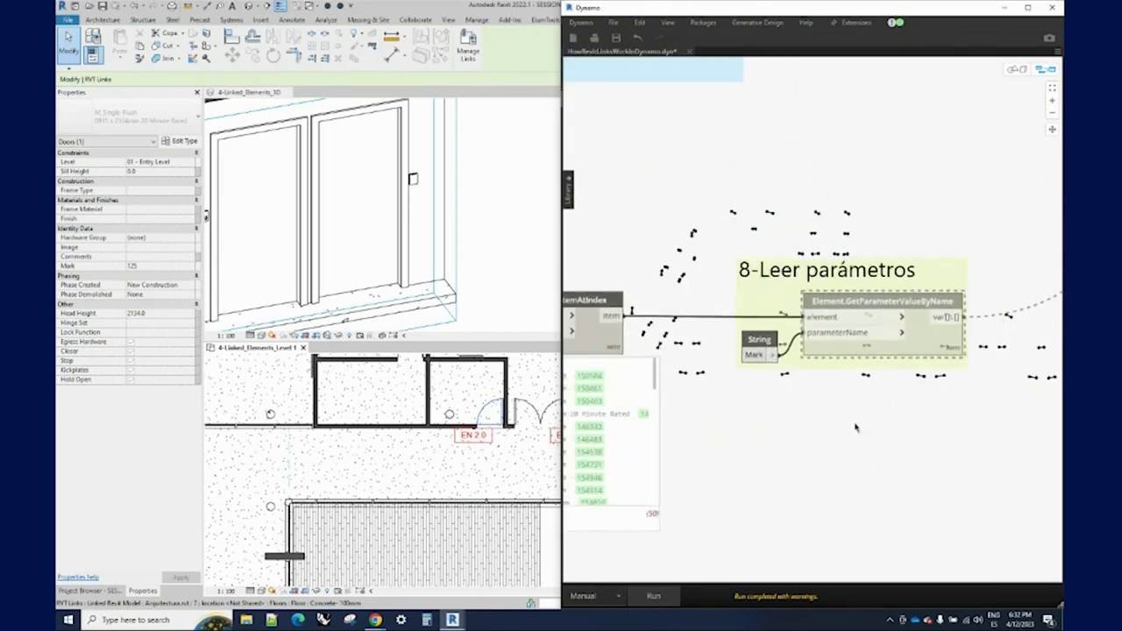
pyautogui.rightClick(874, 302)
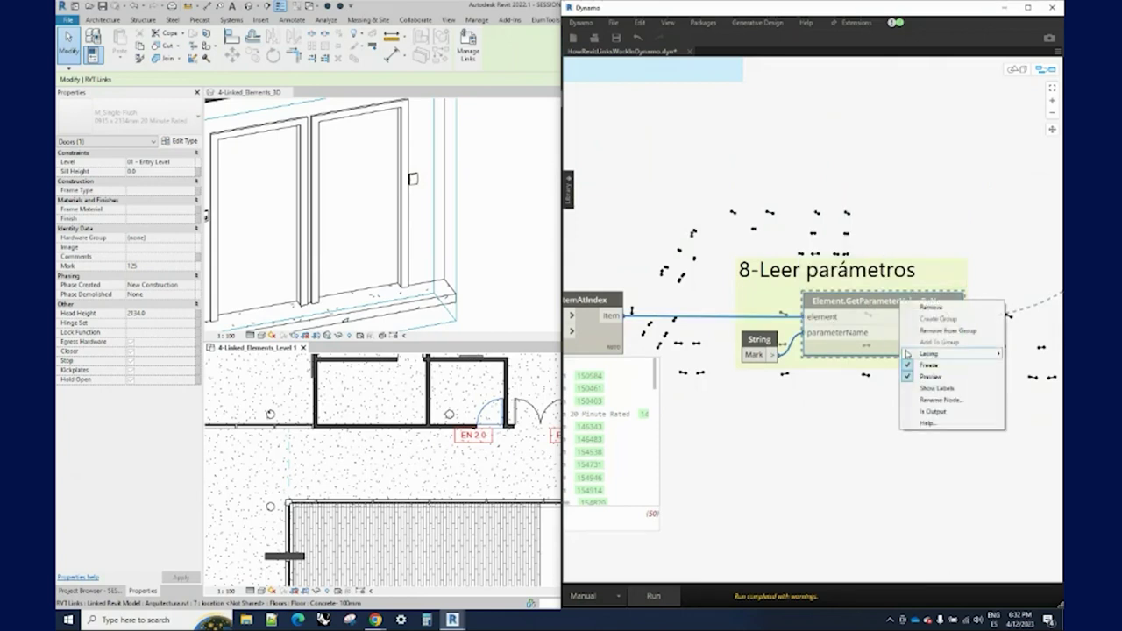
pyautogui.click(917, 364)
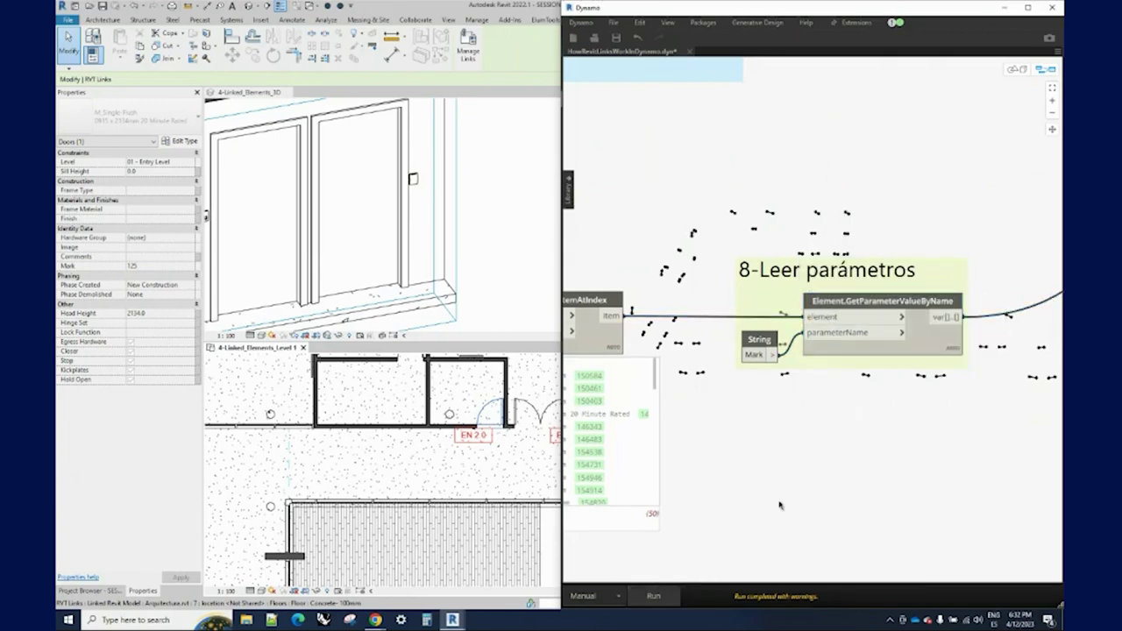
pyautogui.moveTo(884, 343)
pyautogui.moveTo(885, 439)
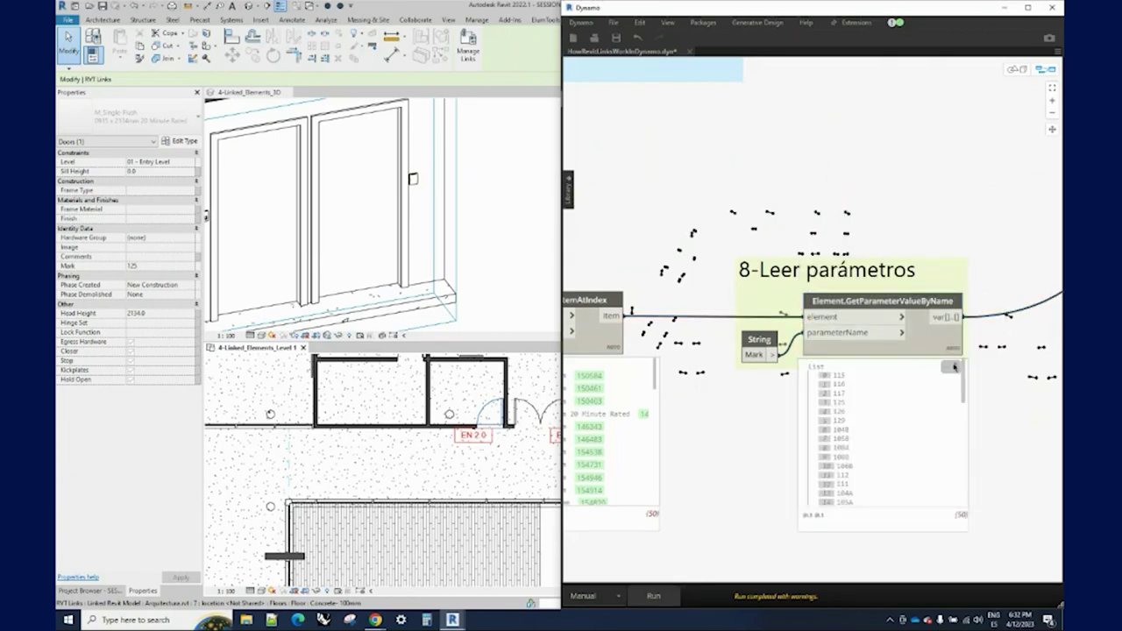
pyautogui.click(954, 367)
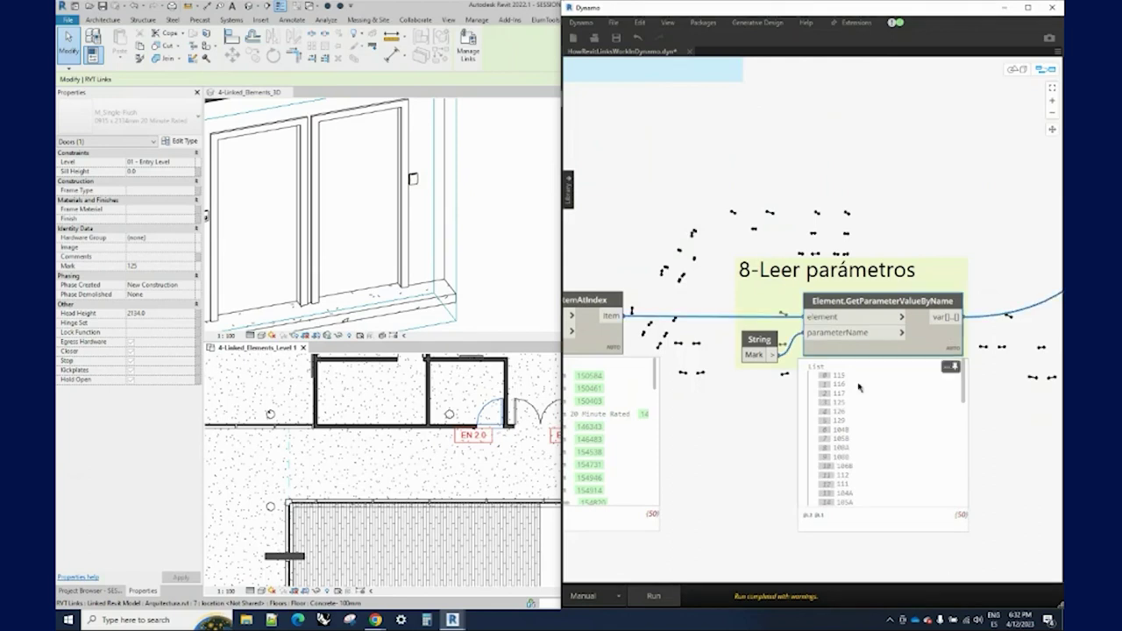
# - Pan and zoom the canvas to centre the 9-Asignar parámetros group
pyautogui.scroll(-3, 855, 460)
pyautogui.scroll(-2, 860, 473)
pyautogui.moveTo(864, 434); pyautogui.dragTo(838, 443, button='middle')
pyautogui.scroll(-3, 838, 442)
pyautogui.moveTo(991, 116); pyautogui.dragTo(896, 257, button='middle')
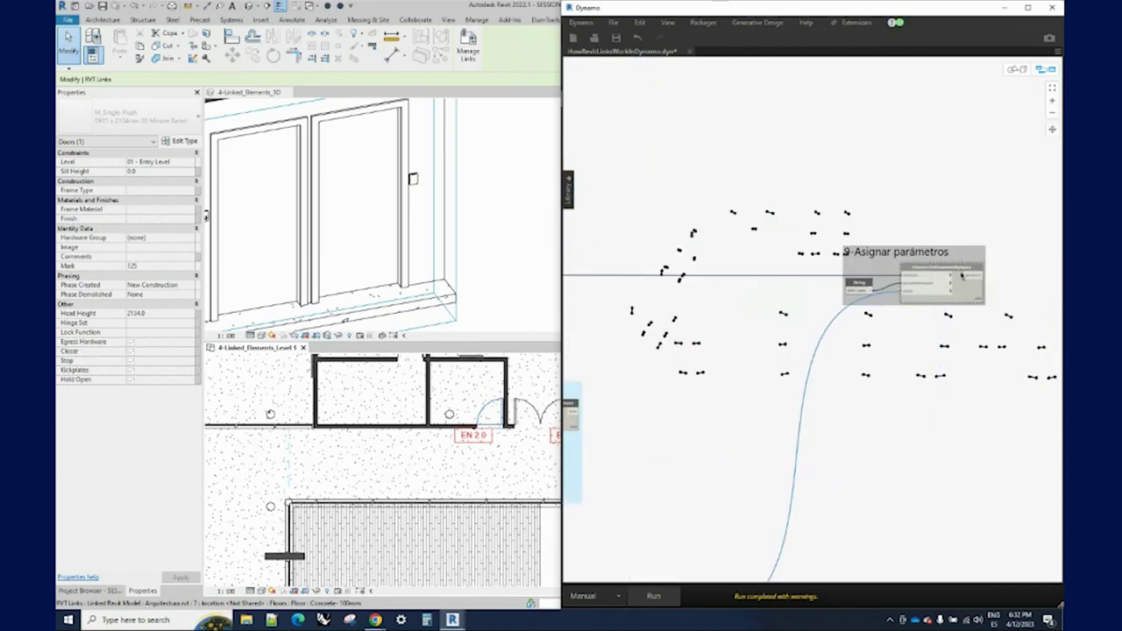
# - Zoom the canvas onto groups 7, 8 and 9
pyautogui.scroll(3, 907, 270)
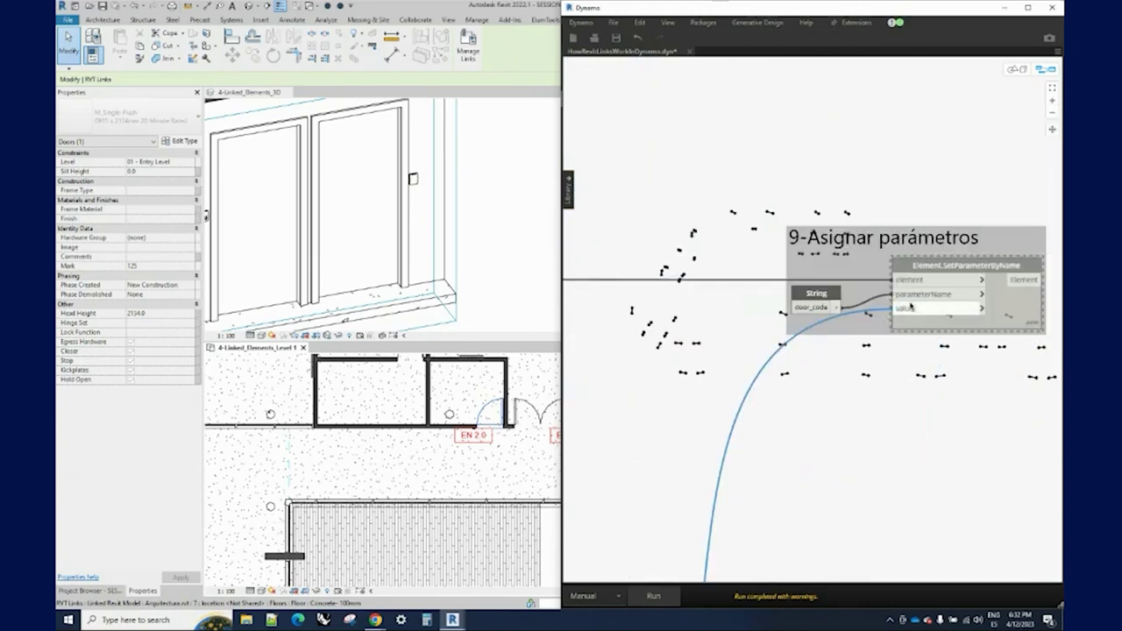
pyautogui.scroll(-2, 965, 269)
pyautogui.scroll(-2, 965, 268)
pyautogui.moveTo(588, 289); pyautogui.dragTo(772, 288, button='middle')
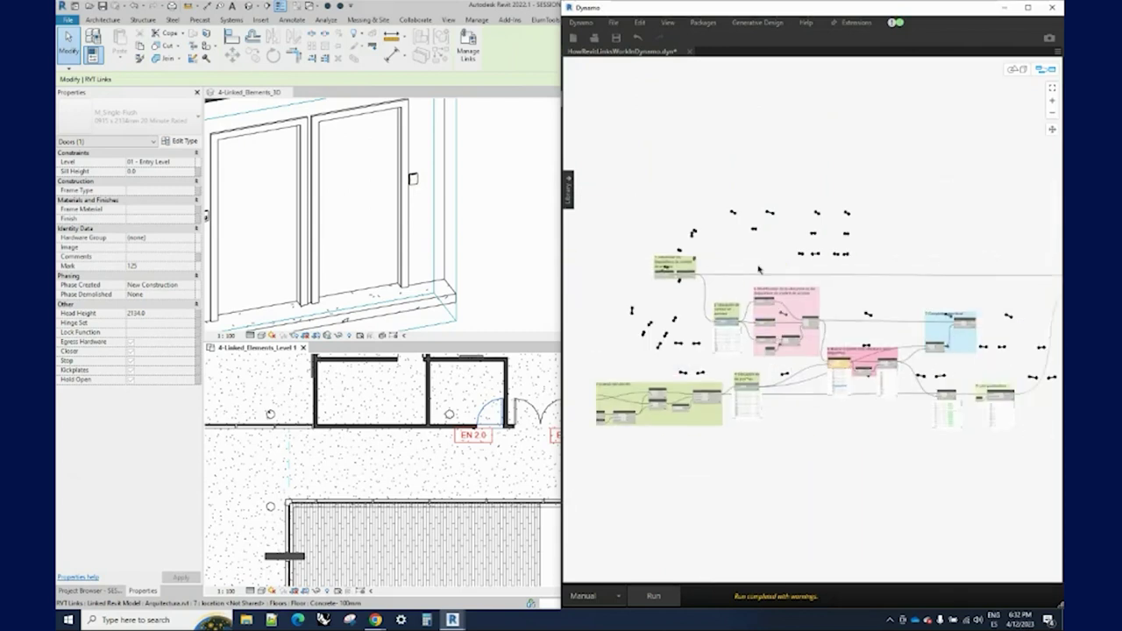
pyautogui.moveTo(912, 280); pyautogui.dragTo(868, 265, button='middle')
pyautogui.scroll(3, 984, 311)
pyautogui.scroll(2, 984, 311)
pyautogui.scroll(2, 930, 315)
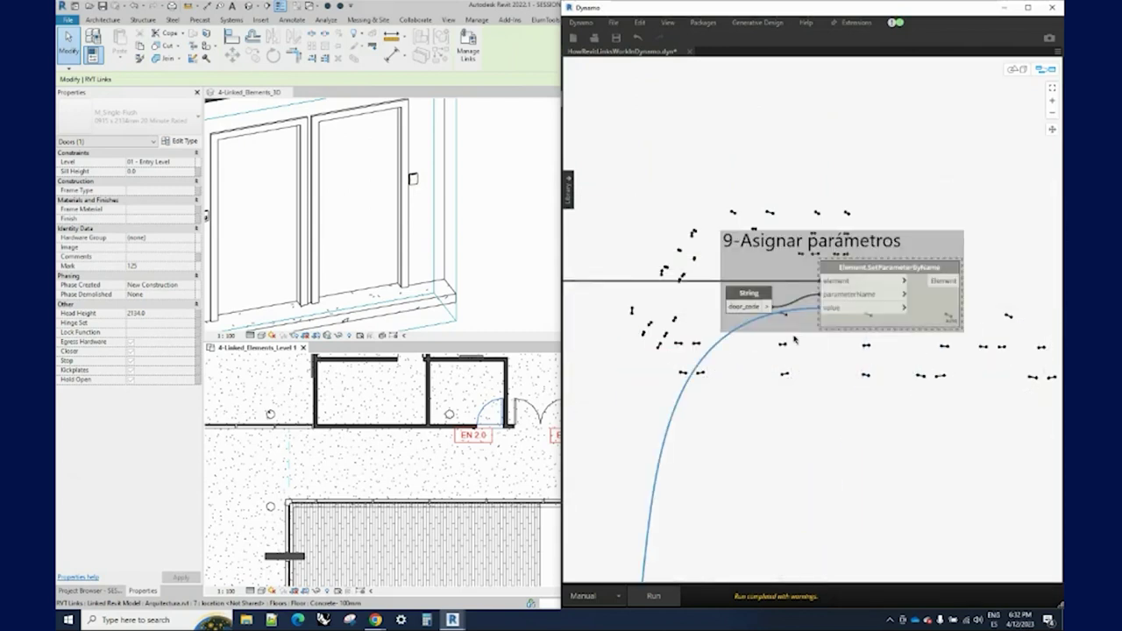
pyautogui.scroll(1, 868, 320)
pyautogui.scroll(2, 809, 326)
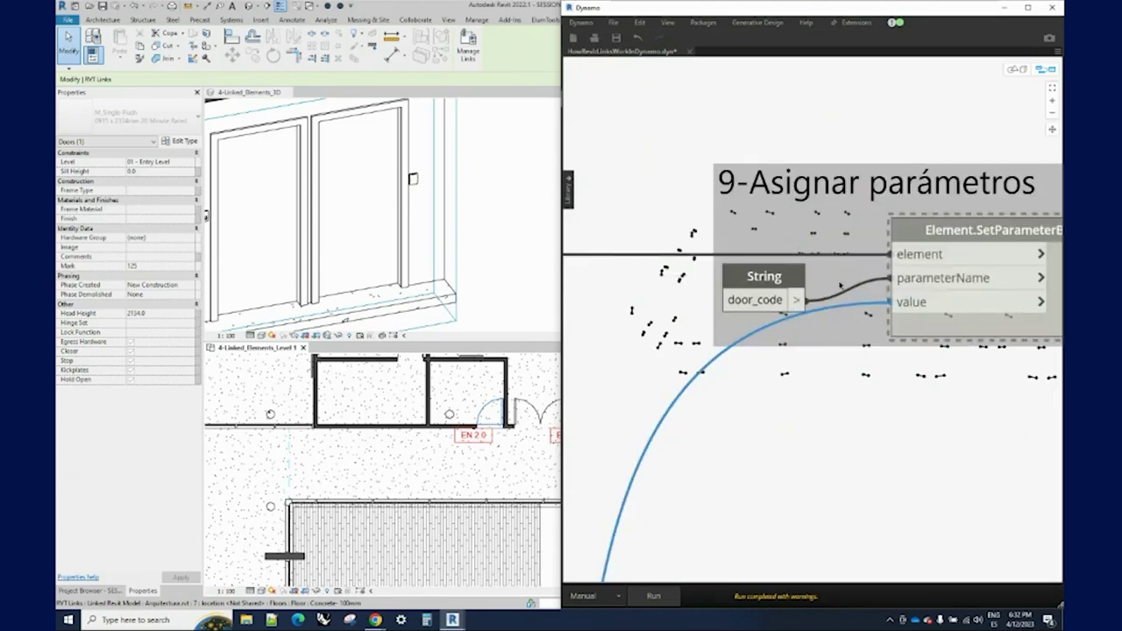
pyautogui.scroll(-2, 806, 322)
pyautogui.scroll(1, 797, 309)
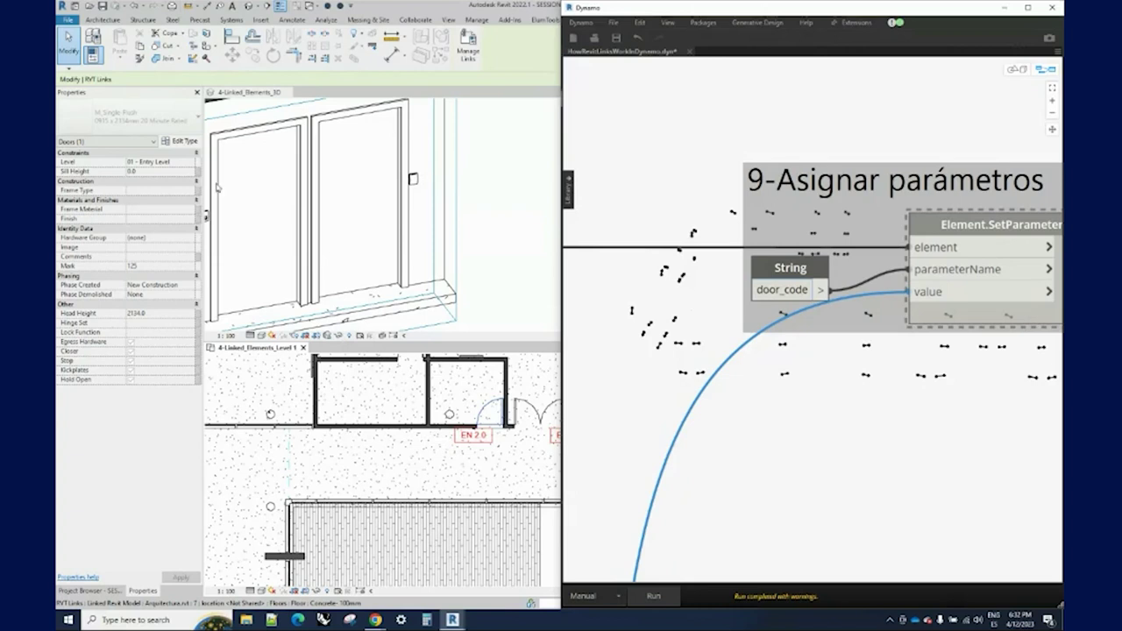
# - Unfreeze Element.SetParameterByName to write door_code, then view the tagged doors in Level 1
pyautogui.moveTo(1021, 232); pyautogui.dragTo(911, 215, button='middle')
pyautogui.rightClick(912, 215)
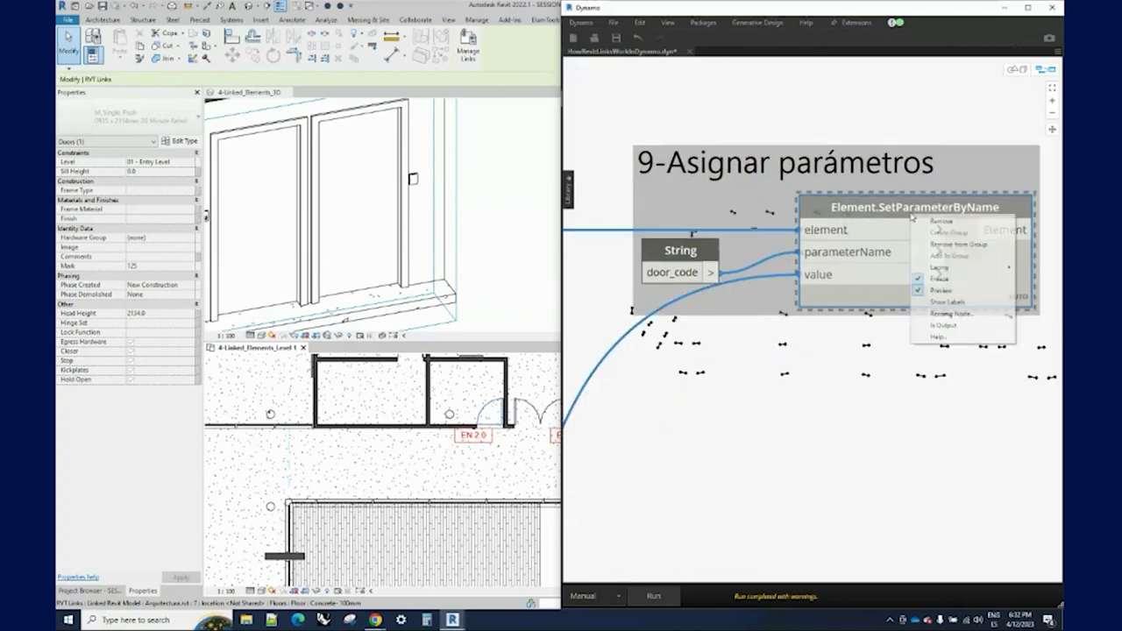
pyautogui.click(938, 279)
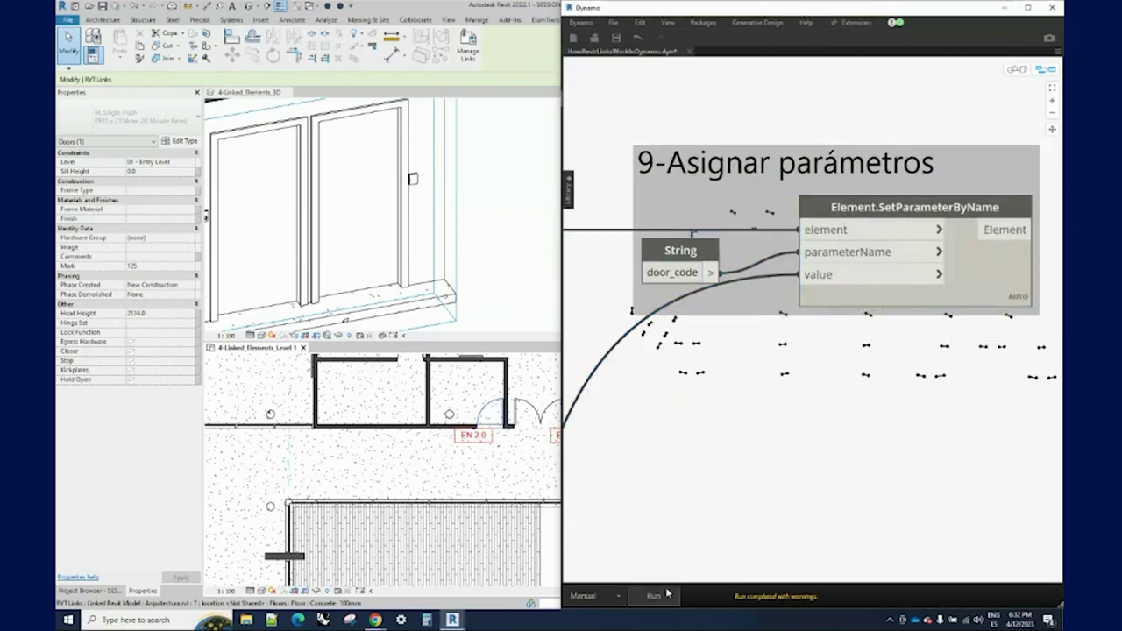
pyautogui.moveTo(915, 263)
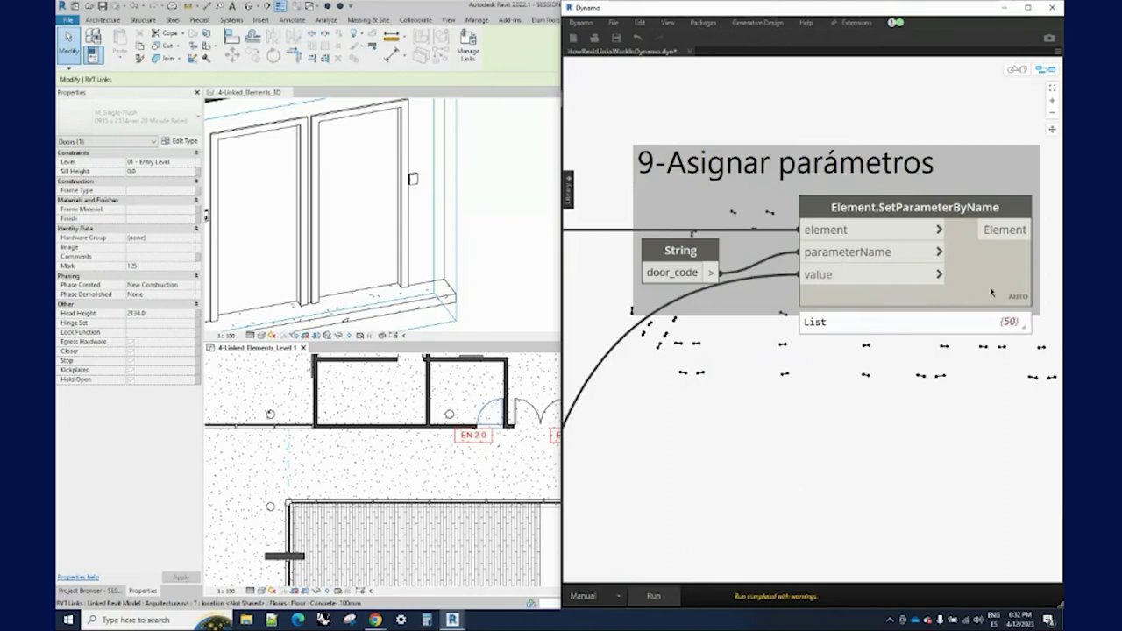
pyautogui.moveTo(912, 421)
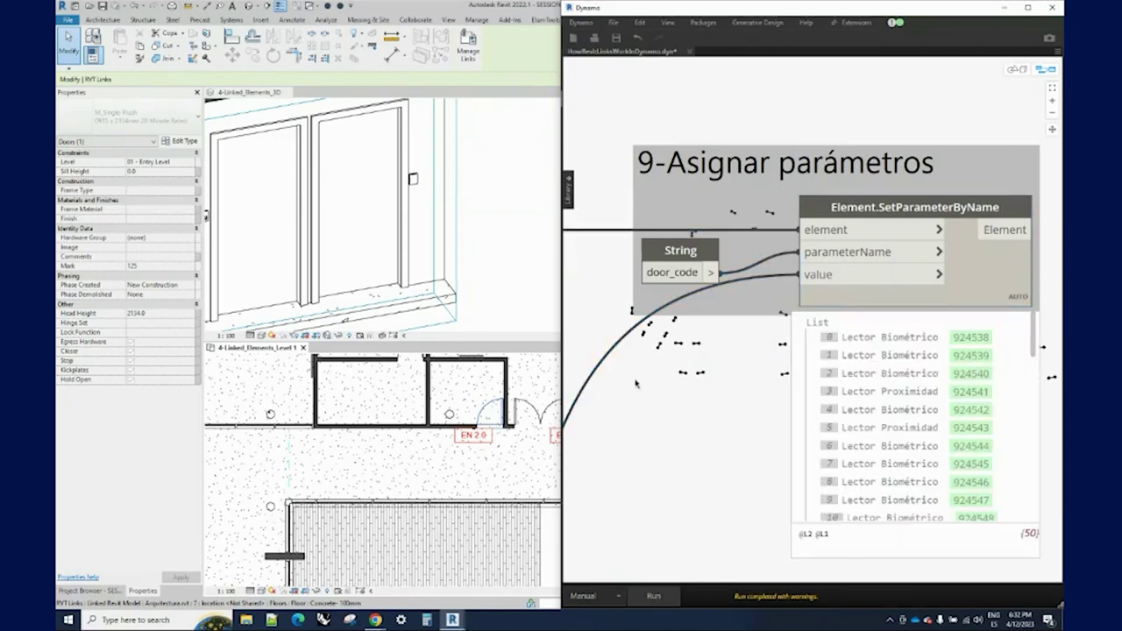
pyautogui.click(491, 456)
pyautogui.moveTo(491, 456); pyautogui.dragTo(441, 446, button='middle')
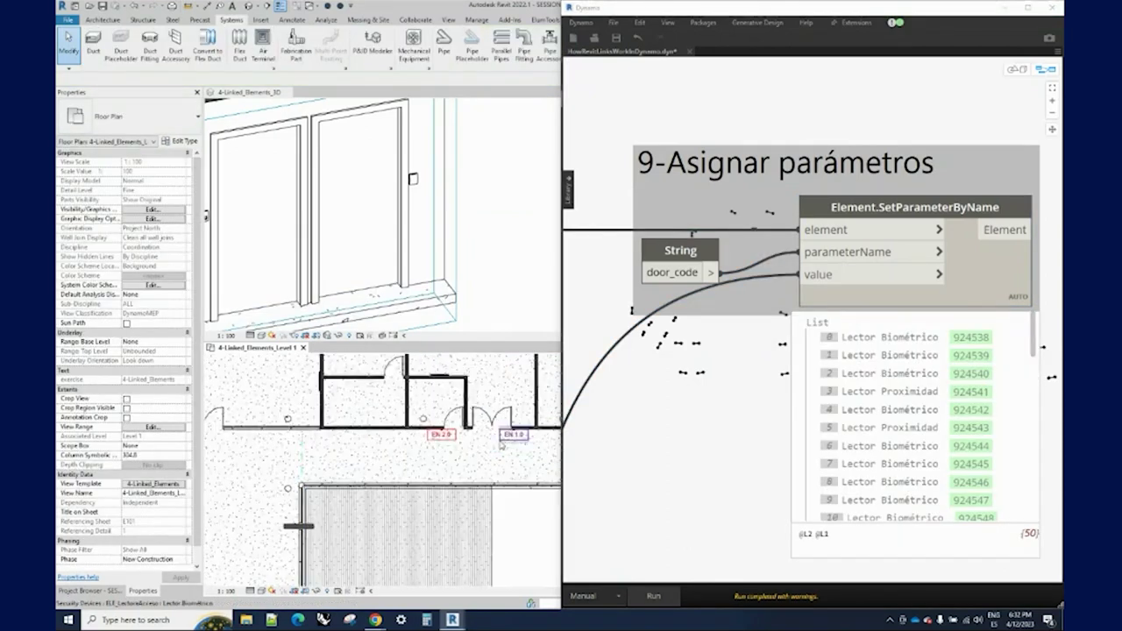
# - Check door_code on the reader devices at the EN 2.0 and EN 1.0 doors
pyautogui.click(441, 447)
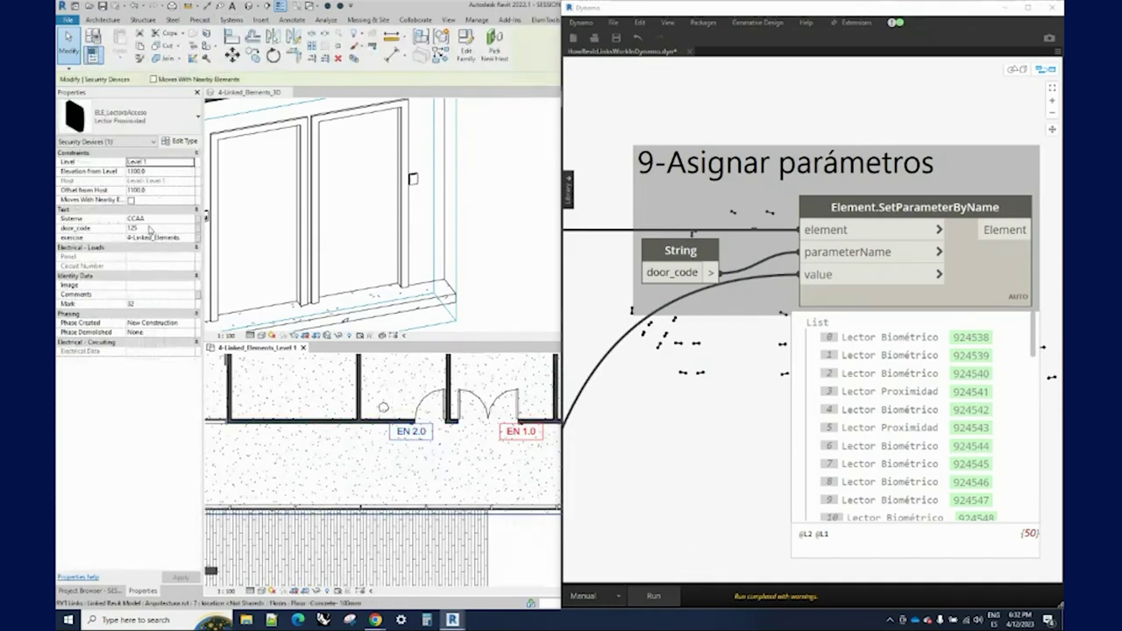
pyautogui.moveTo(357, 463); pyautogui.dragTo(298, 487, button='middle')
pyautogui.click(406, 434)
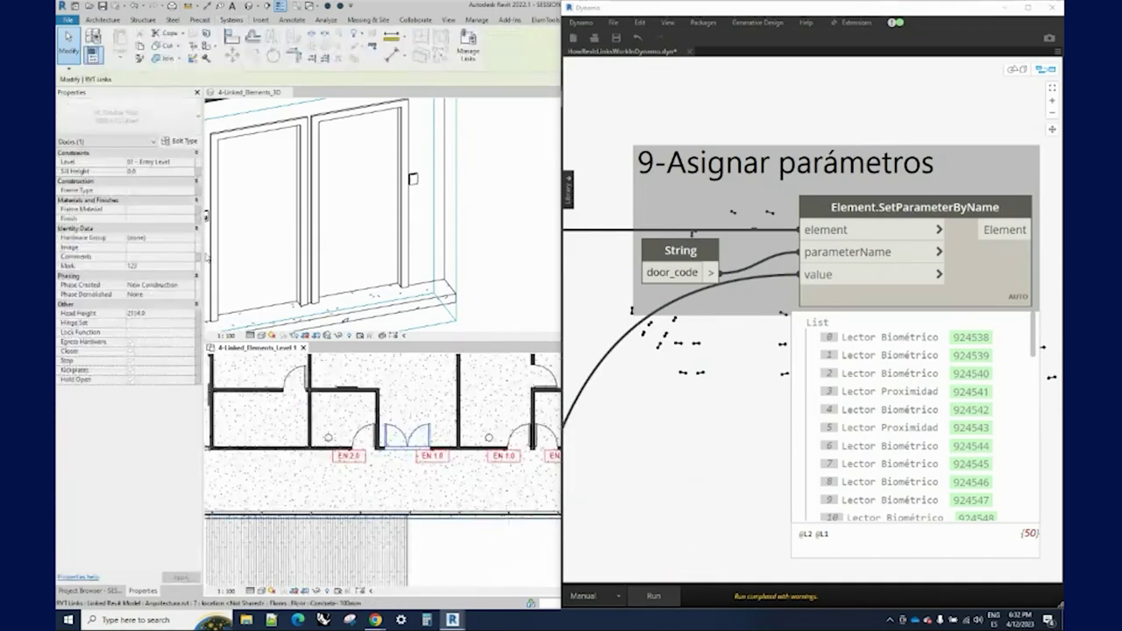
pyautogui.hotkey('ctrl', 'Left')
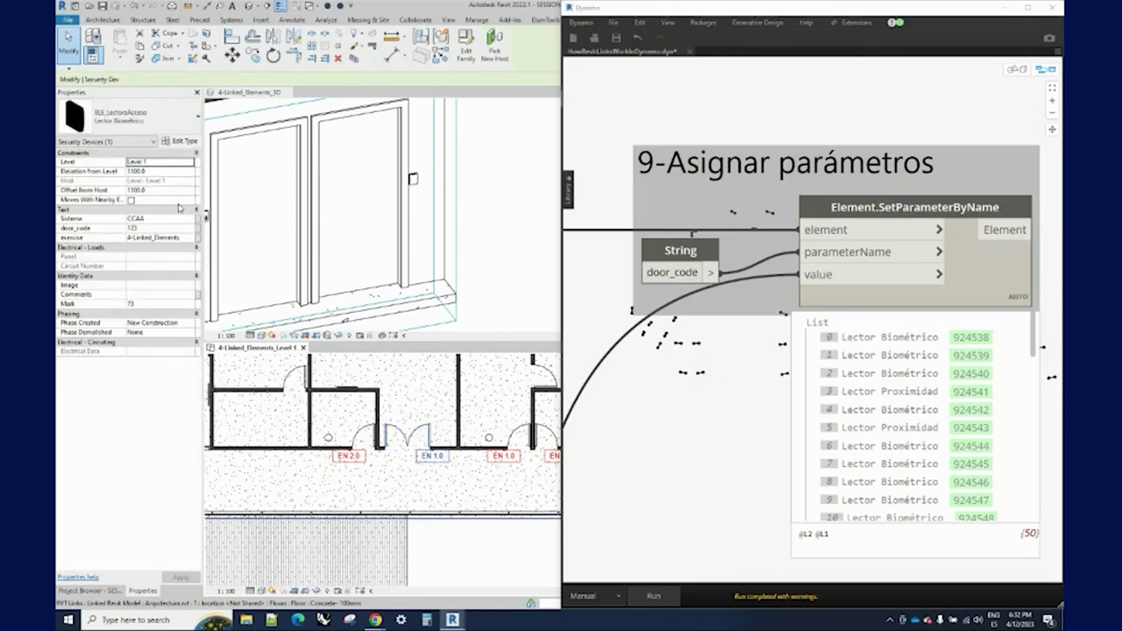
pyautogui.press('Escape')
# - Check door_code on the reader device beside the right-hand door
pyautogui.scroll(-5, 383, 470)
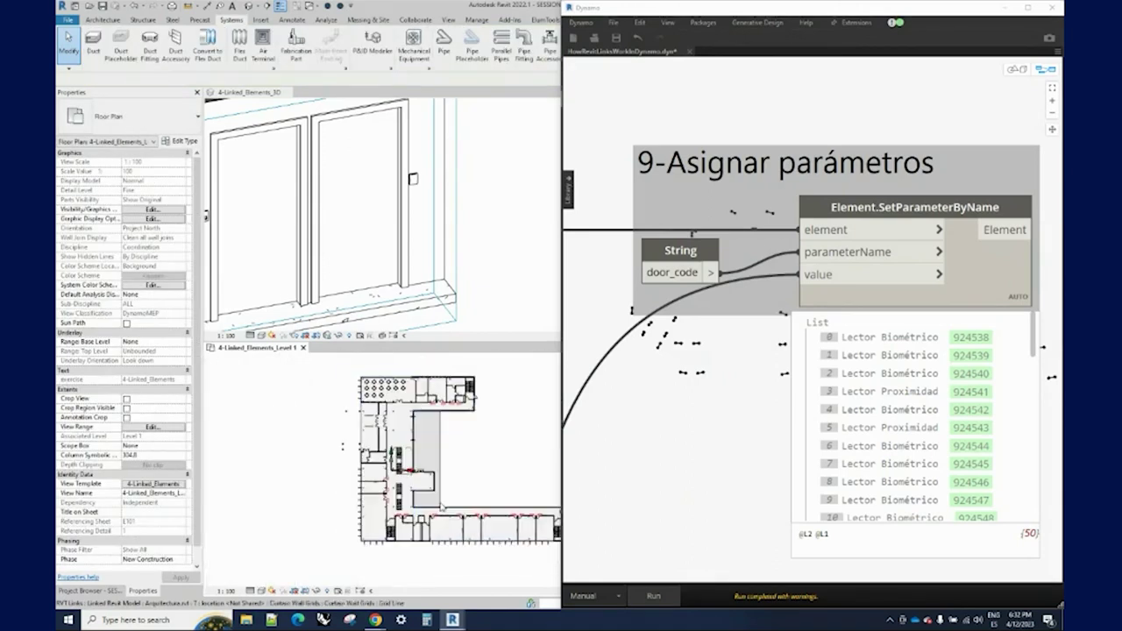
pyautogui.scroll(3, 439, 456)
pyautogui.scroll(3, 474, 452)
pyautogui.scroll(3, 504, 446)
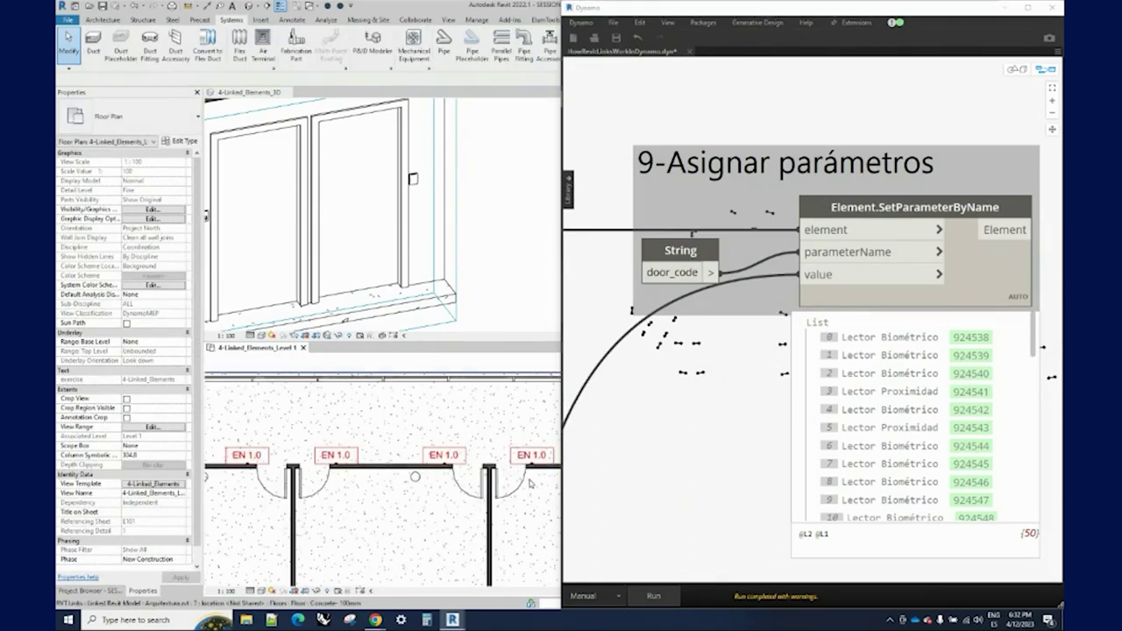
pyautogui.click(526, 480)
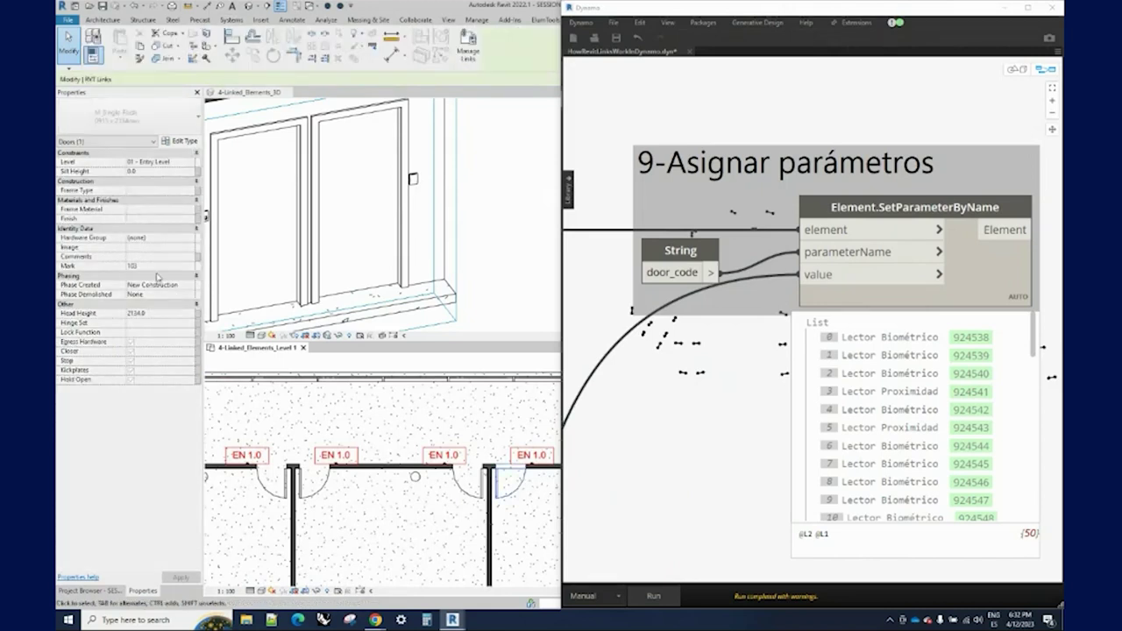
pyautogui.click(521, 457)
pyautogui.click(422, 445)
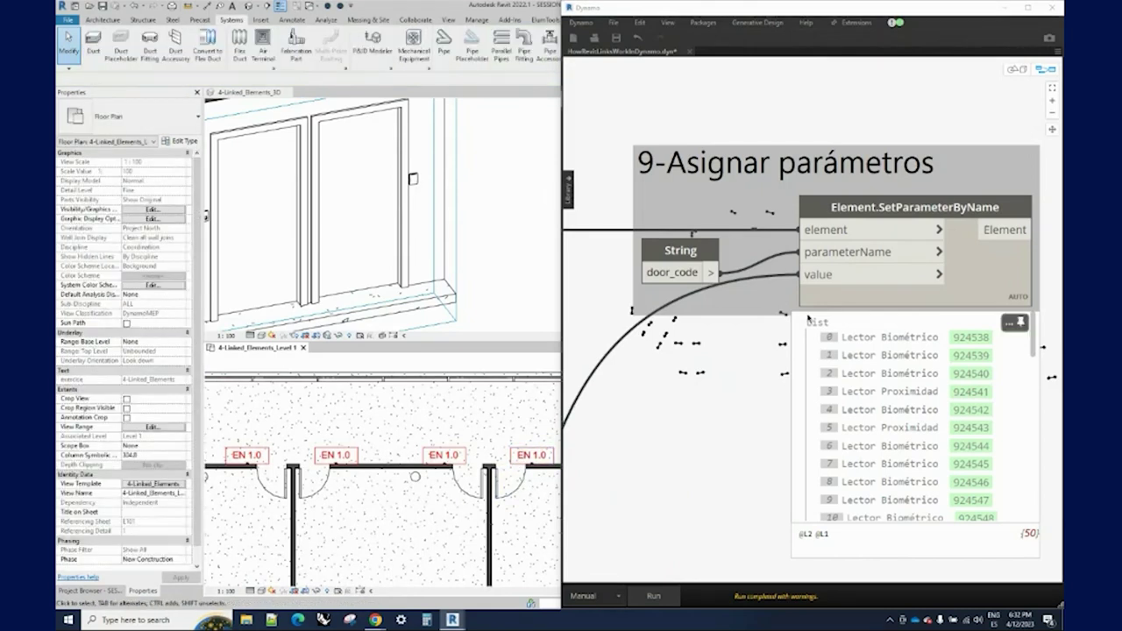
# - Pan and zoom the Level 1 plan to bring the top of the building into view
pyautogui.scroll(-3, 422, 445)
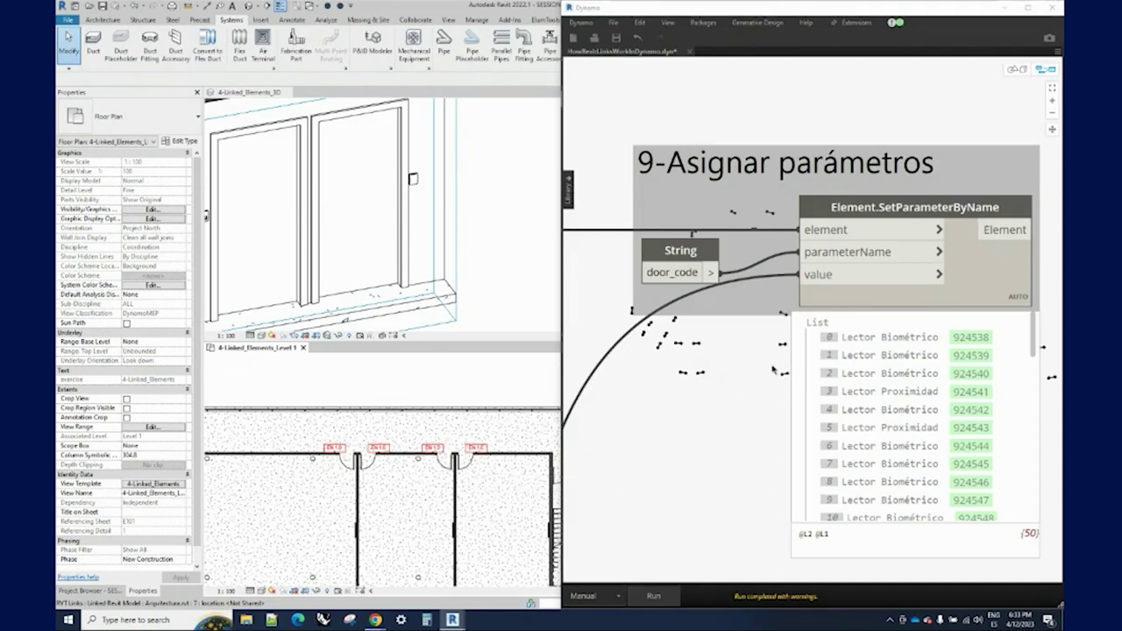
pyautogui.scroll(-5, 478, 456)
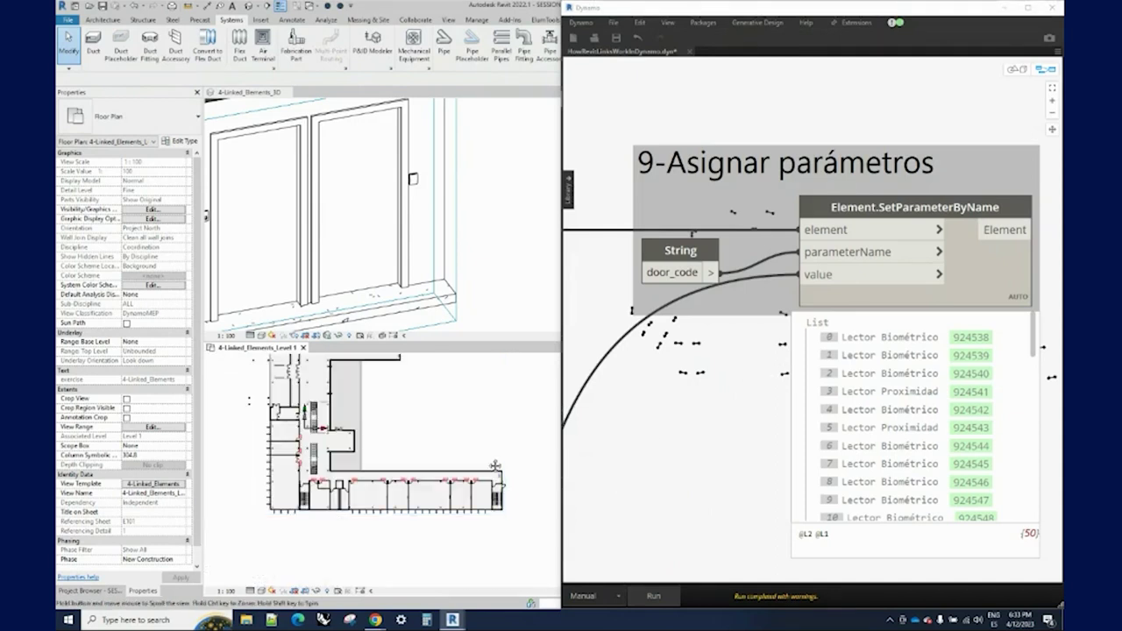
pyautogui.moveTo(495, 466); pyautogui.dragTo(476, 540, button='middle')
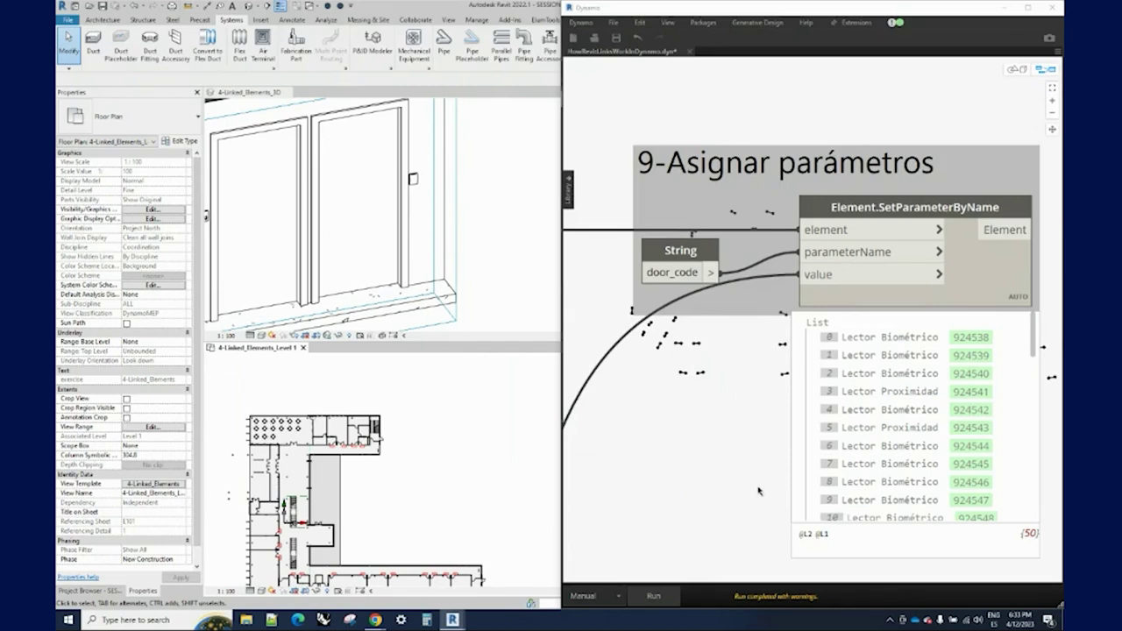
pyautogui.scroll(-5, 866, 377)
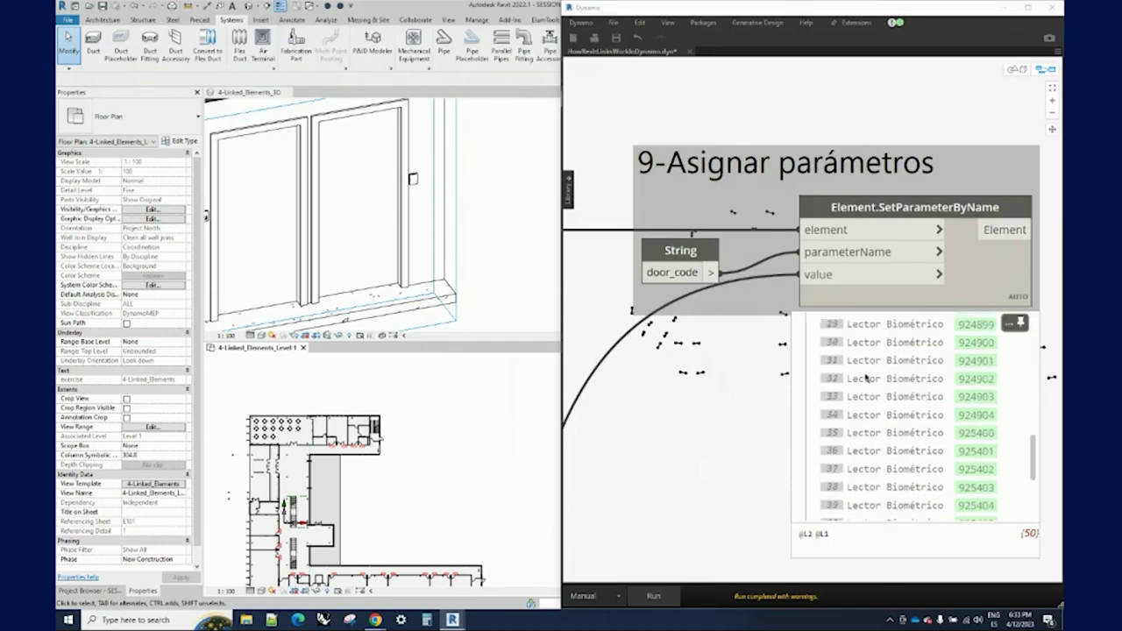
pyautogui.scroll(-5, 759, 390)
pyautogui.scroll(-3, 759, 385)
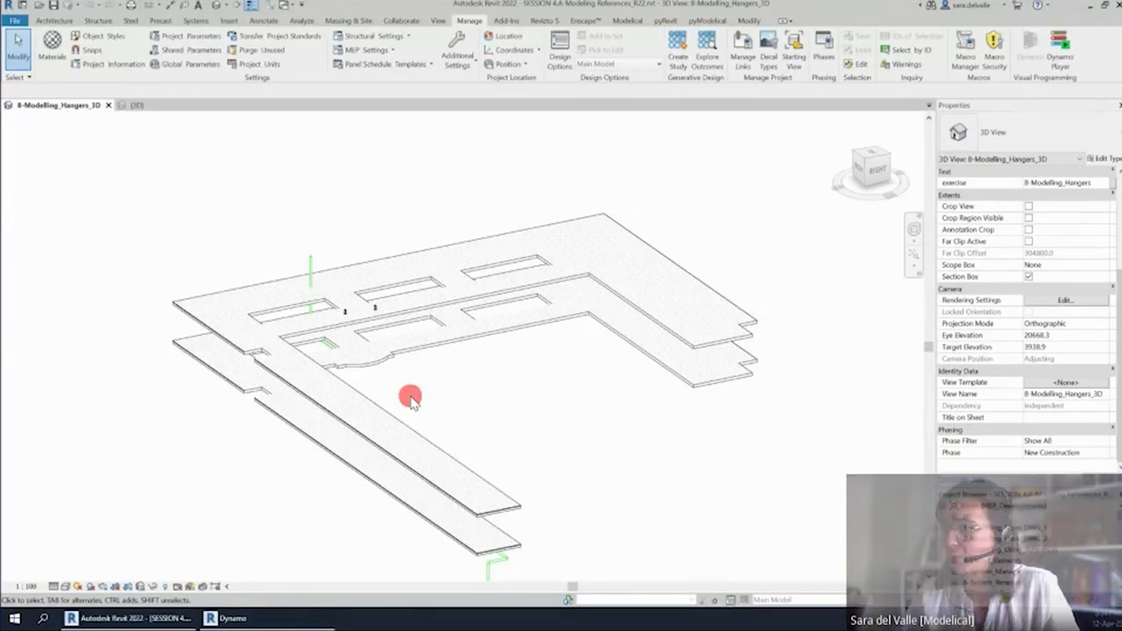
pyautogui.scroll(-2, 438, 386)
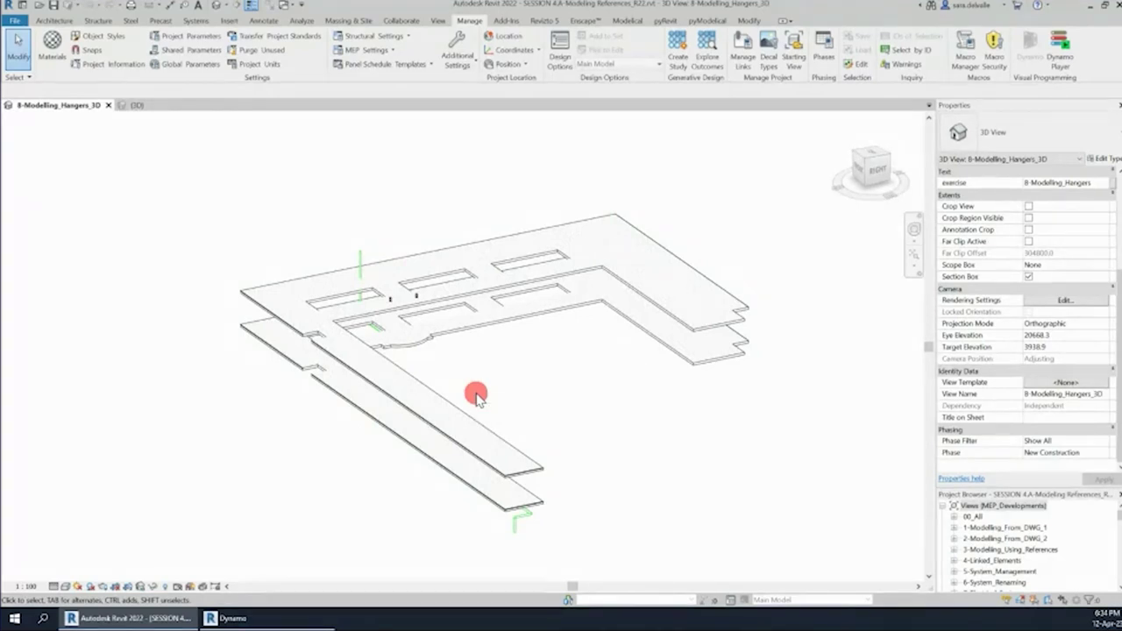
pyautogui.keyDown('shift'); pyautogui.moveTo(486, 383); pyautogui.dragTo(511, 291, button='middle'); pyautogui.keyUp('shift')
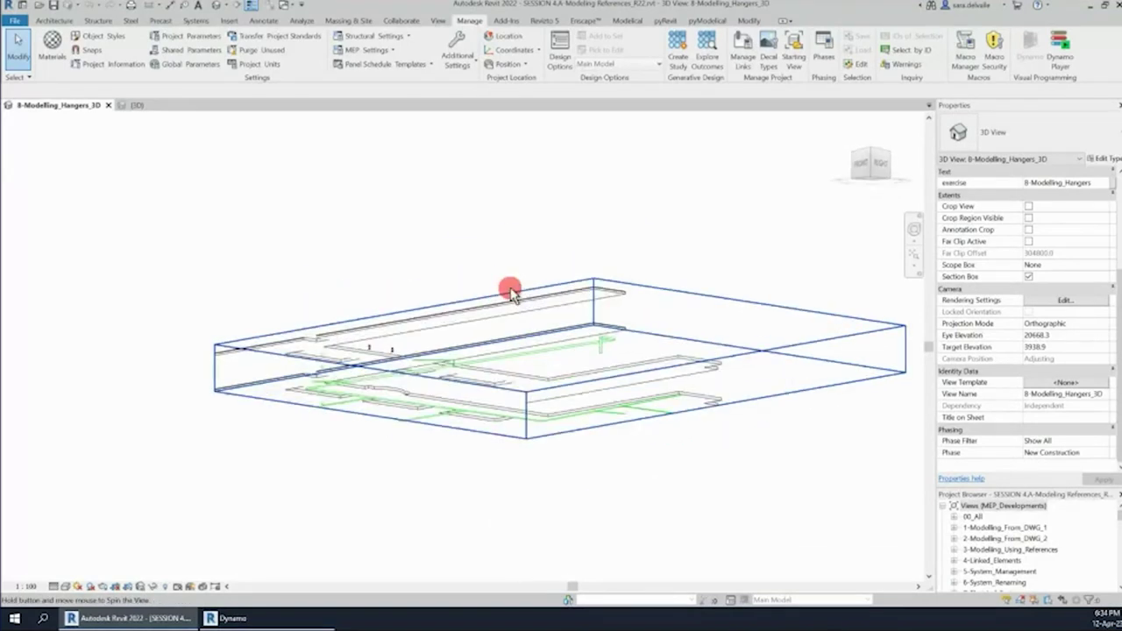
pyautogui.scroll(3, 544, 343)
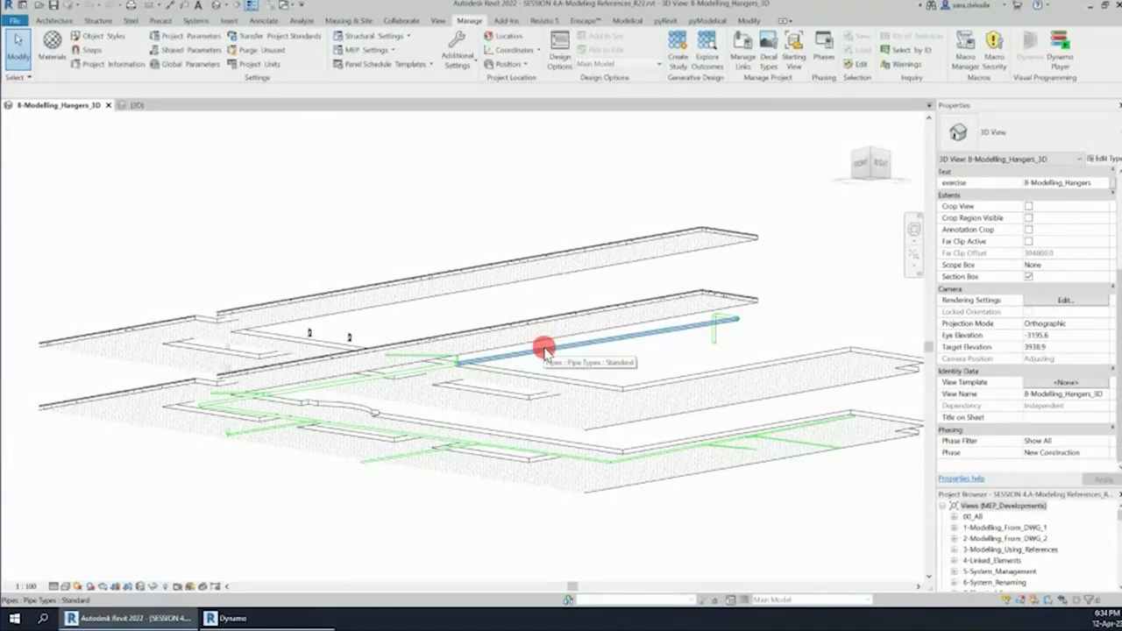
pyautogui.moveTo(446, 311)
pyautogui.keyDown('shift'); pyautogui.mouseDown(button='middle')
pyautogui.moveTo(548, 230)
pyautogui.moveTo(508, 302)
pyautogui.moveTo(405, 417)
pyautogui.moveTo(393, 406)
pyautogui.mouseUp(button='middle'); pyautogui.keyUp('shift')
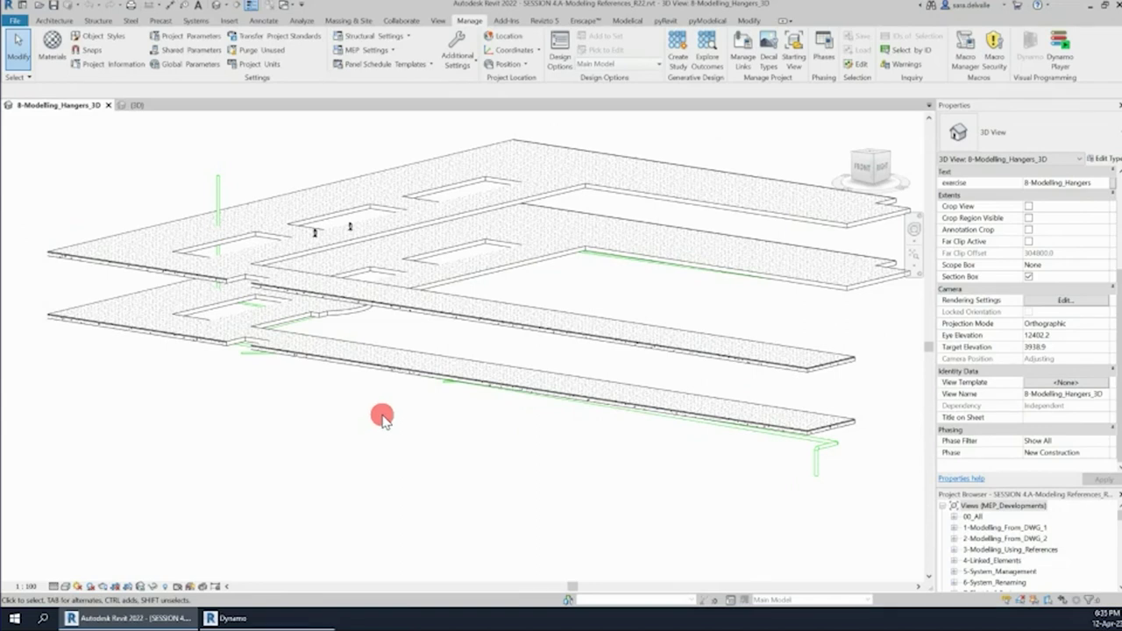
pyautogui.click(350, 292)
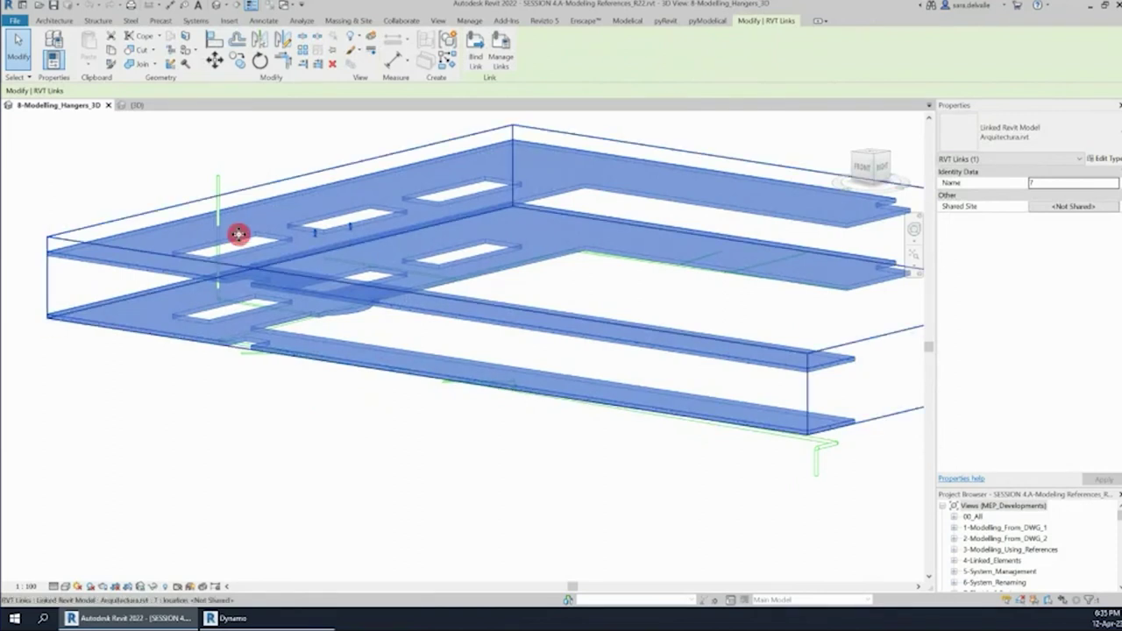
pyautogui.click(267, 442)
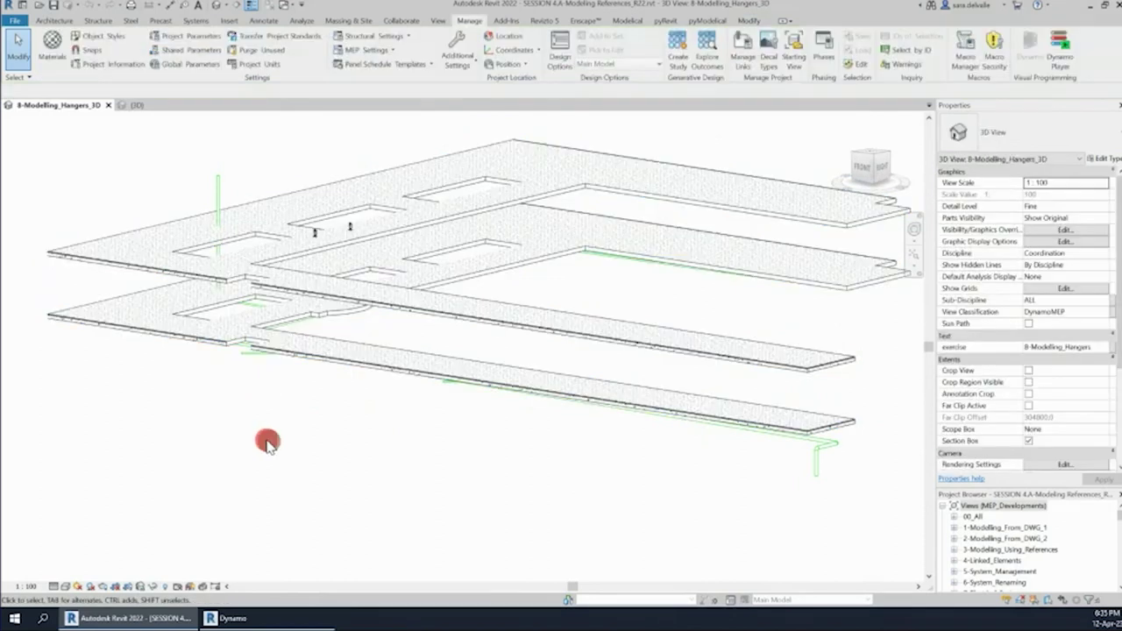
pyautogui.click(138, 104)
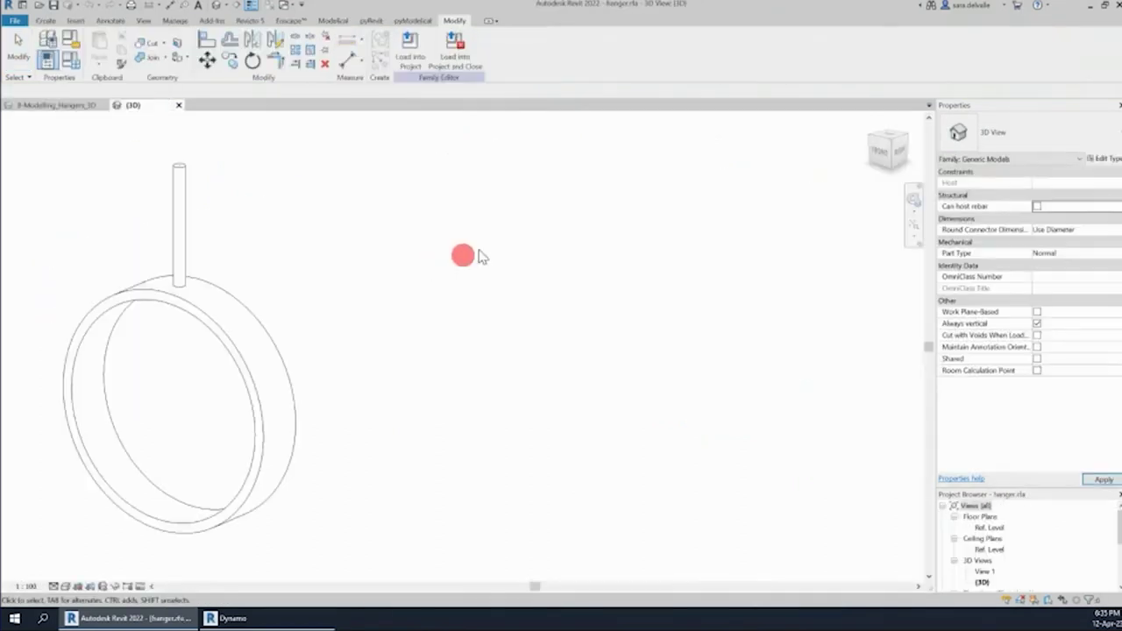
pyautogui.scroll(-2, 512, 293)
pyautogui.scroll(2, 446, 289)
pyautogui.scroll(-3, 430, 333)
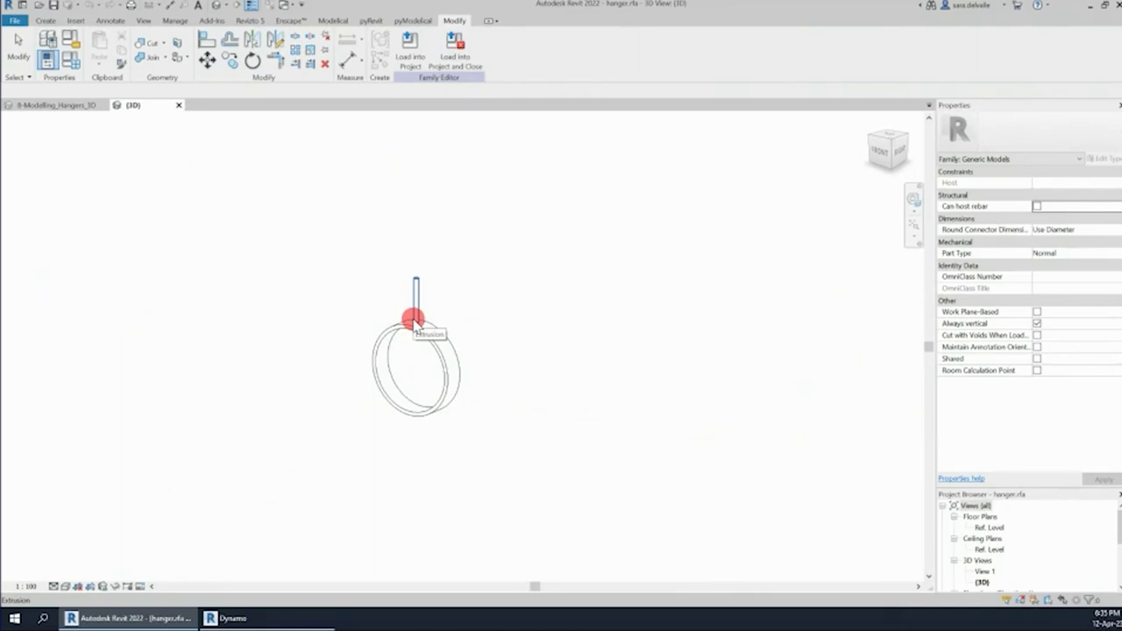
pyautogui.click(417, 312)
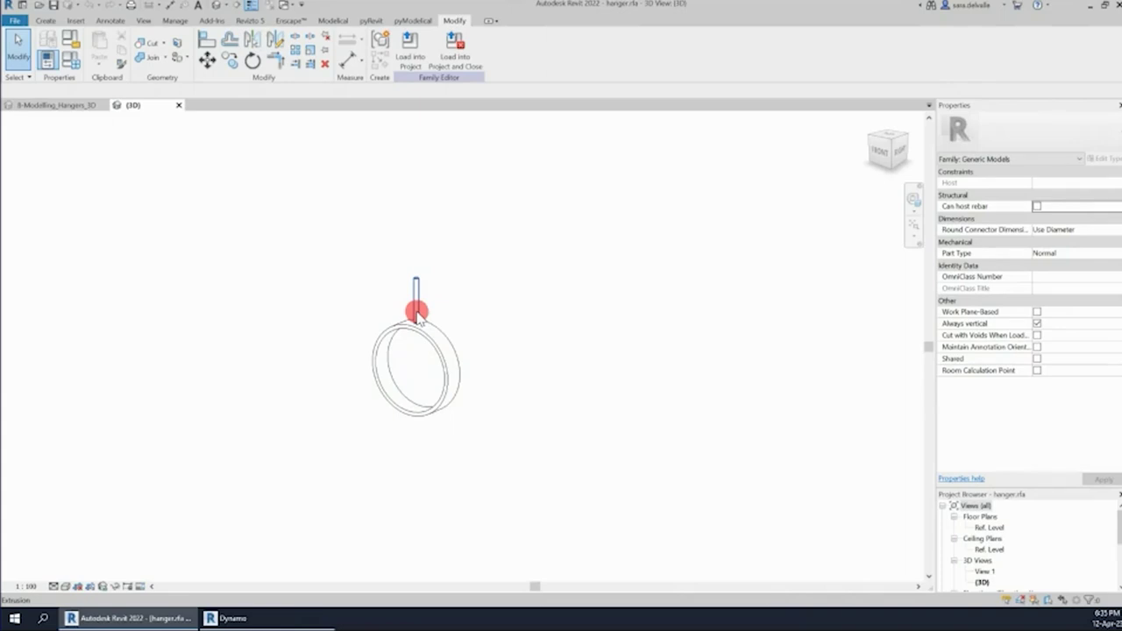
pyautogui.click(67, 106)
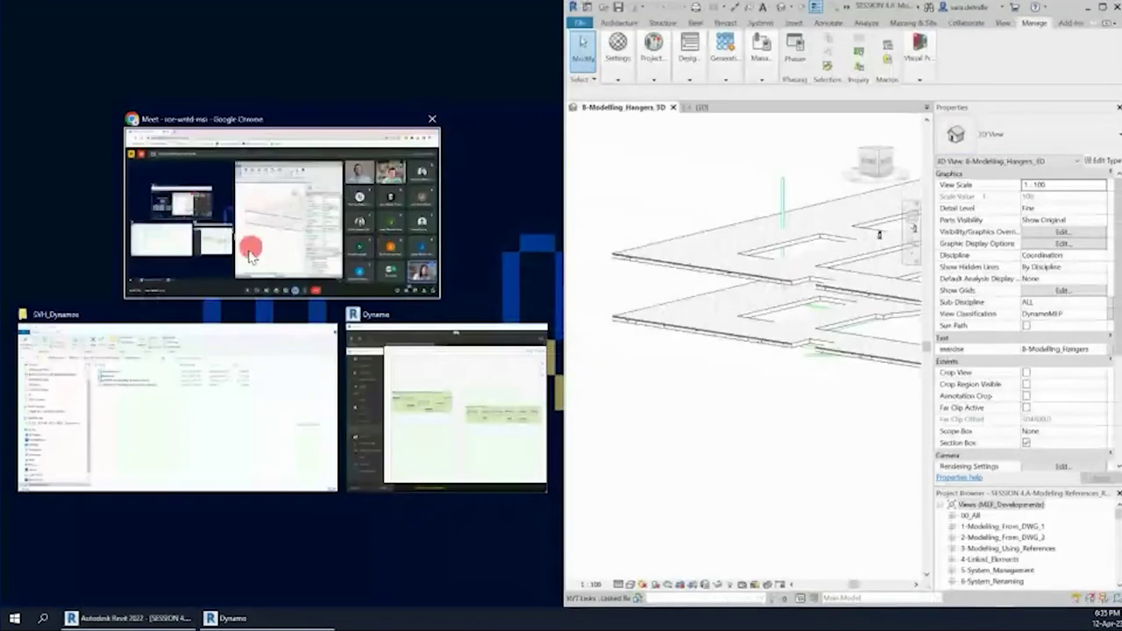
# - Snap Dynamo beside the Revit model and centre the group filtering Pipes by System Name
pyautogui.click(424, 369)
pyautogui.click(239, 296)
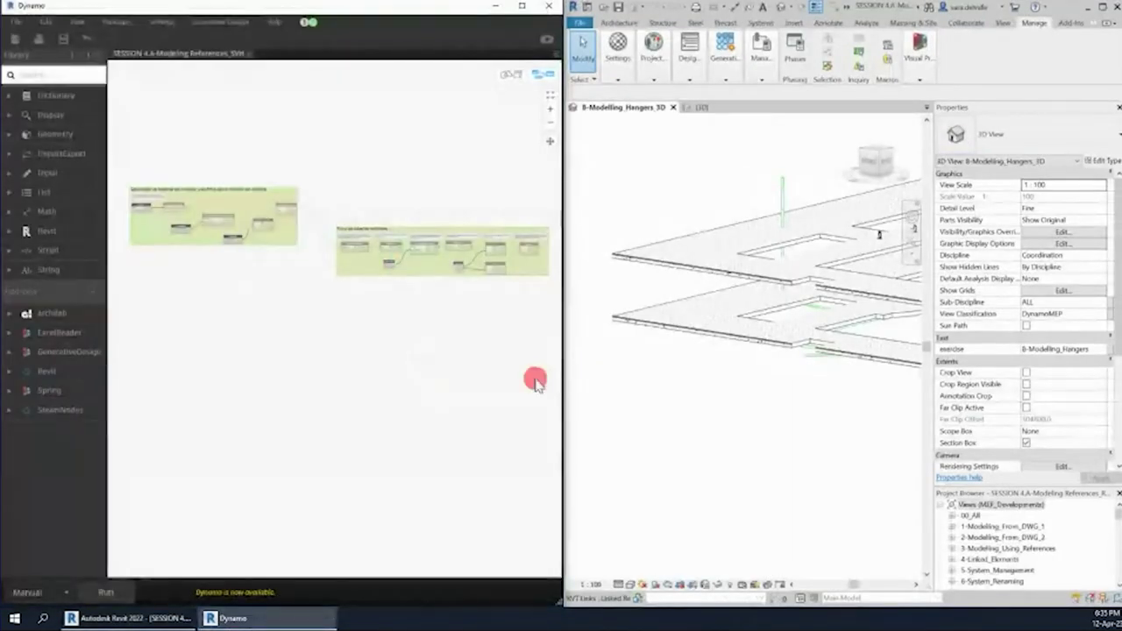
pyautogui.moveTo(638, 389)
pyautogui.keyDown('shift'); pyautogui.mouseDown(button='middle')
pyautogui.moveTo(653, 347)
pyautogui.moveTo(797, 413)
pyautogui.moveTo(733, 377)
pyautogui.mouseUp(button='middle'); pyautogui.keyUp('shift')
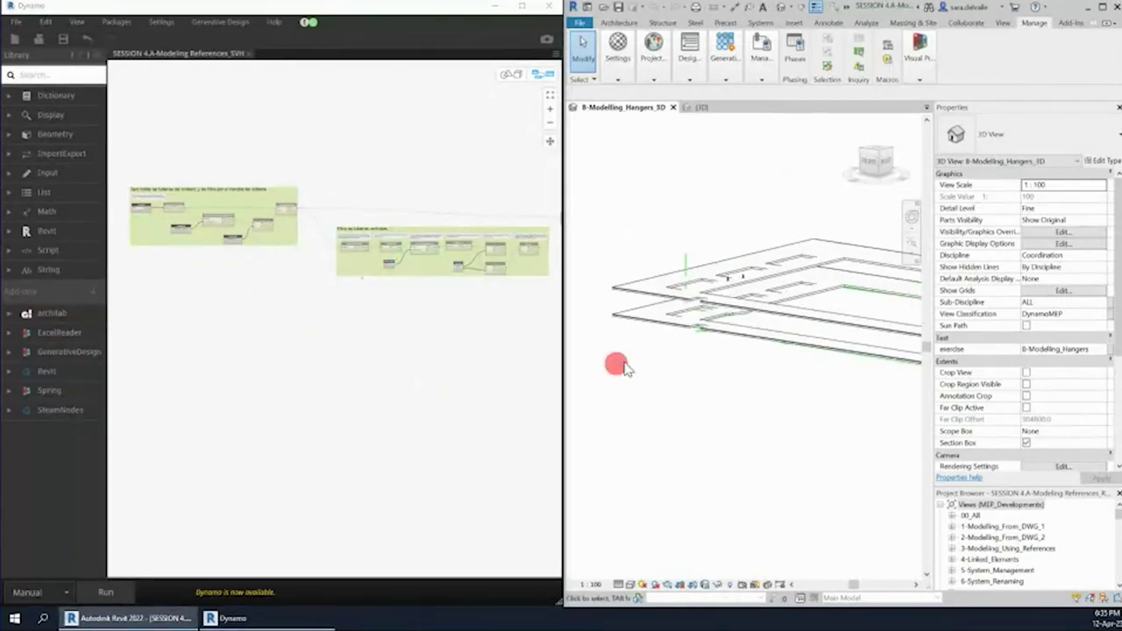
pyautogui.moveTo(212, 237); pyautogui.dragTo(280, 267, button='middle')
pyautogui.scroll(3, 236, 232)
pyautogui.scroll(3, 220, 220)
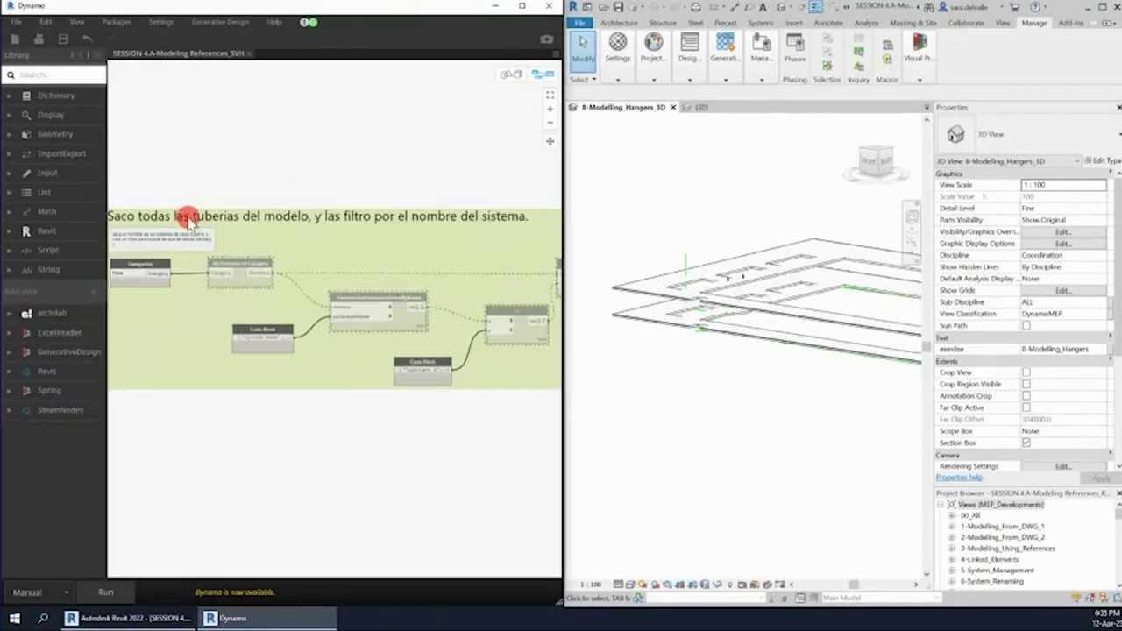
pyautogui.scroll(-1, 208, 202)
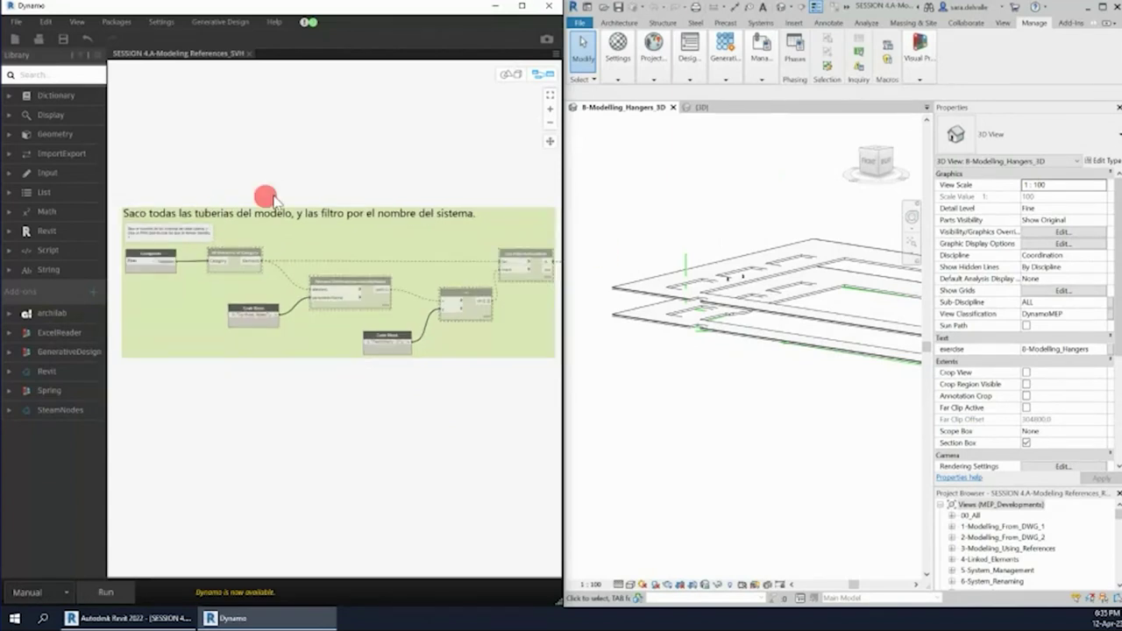
pyautogui.scroll(1, 184, 263)
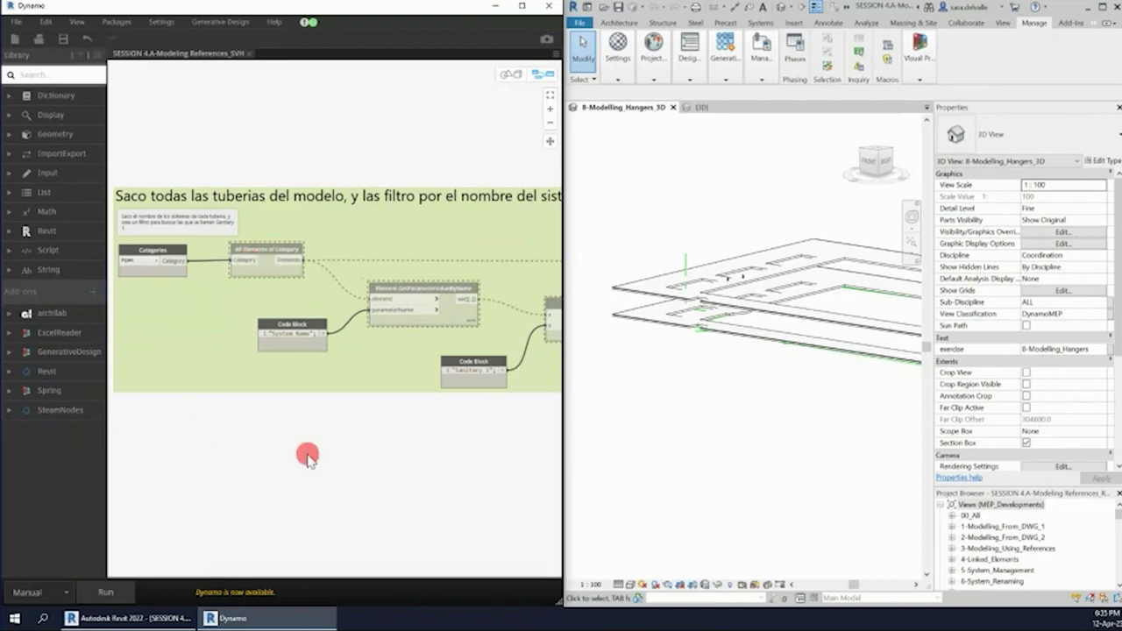
# - Unfreeze All Elements of Category and pan to the System Name filter nodes
pyautogui.rightClick(268, 251)
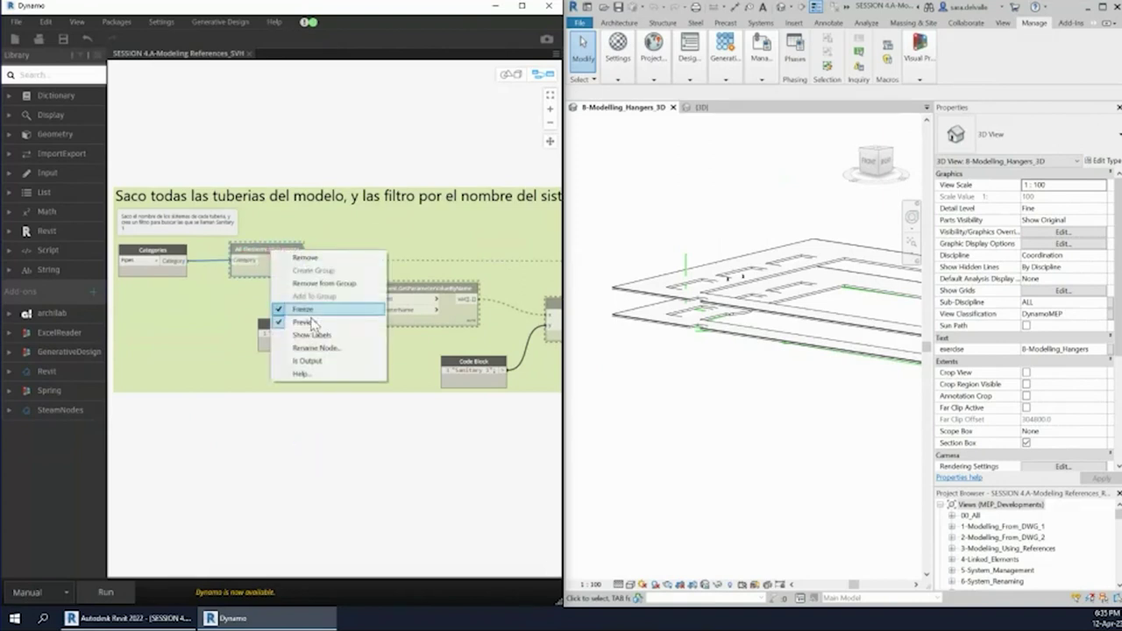
pyautogui.click(303, 311)
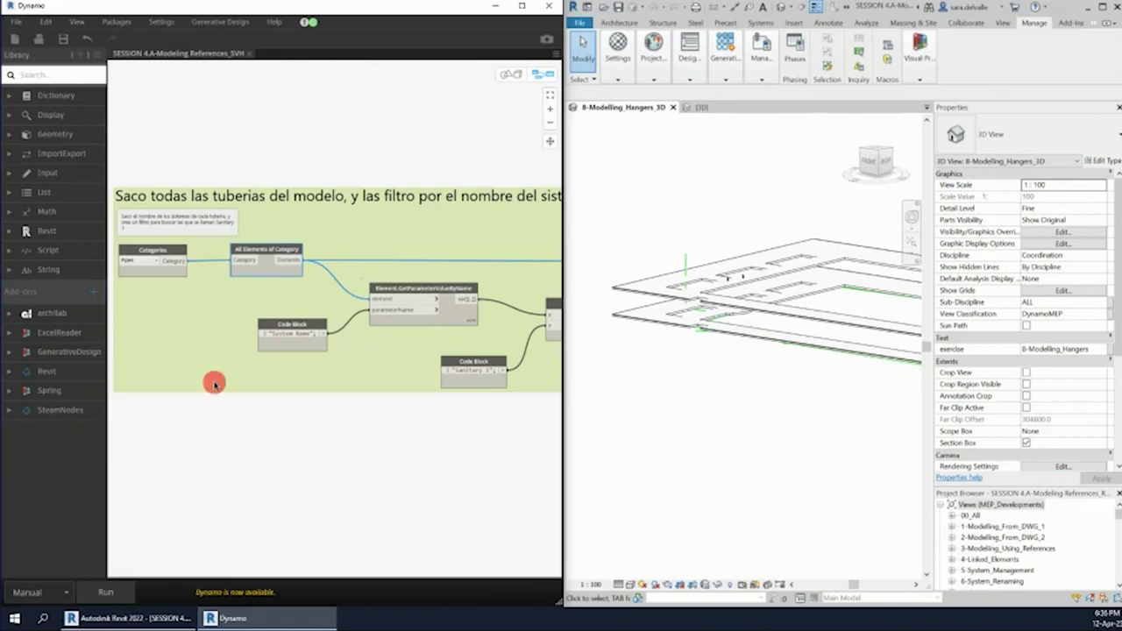
pyautogui.scroll(1, 140, 250)
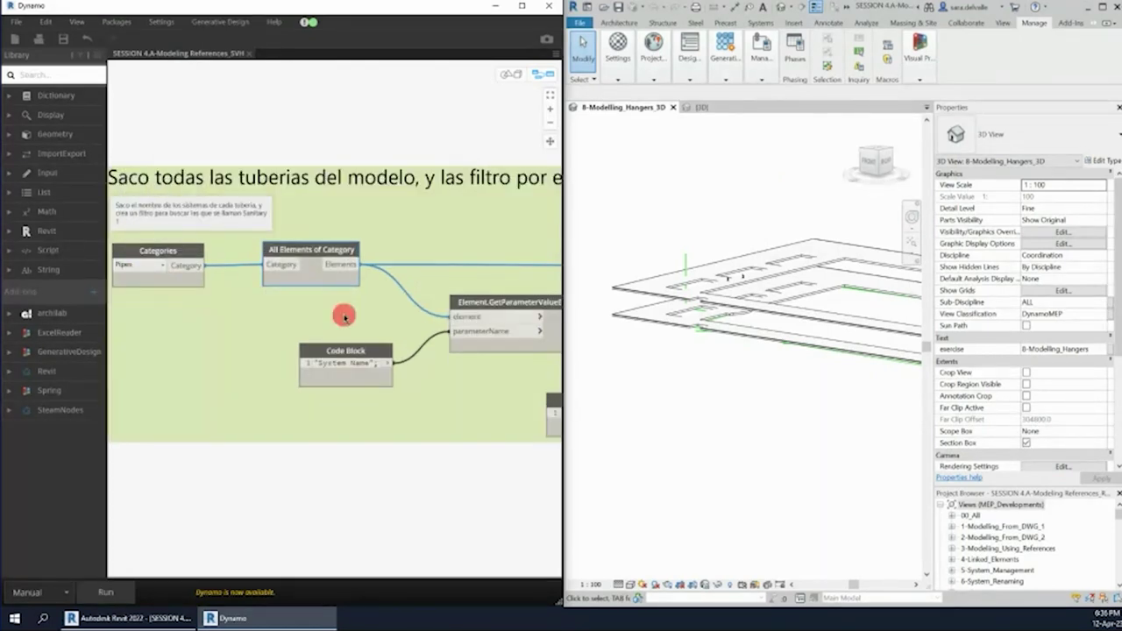
pyautogui.scroll(-2, 343, 313)
pyautogui.scroll(-1, 474, 276)
pyautogui.scroll(1, 318, 346)
pyautogui.moveTo(318, 346); pyautogui.dragTo(254, 349, button='middle')
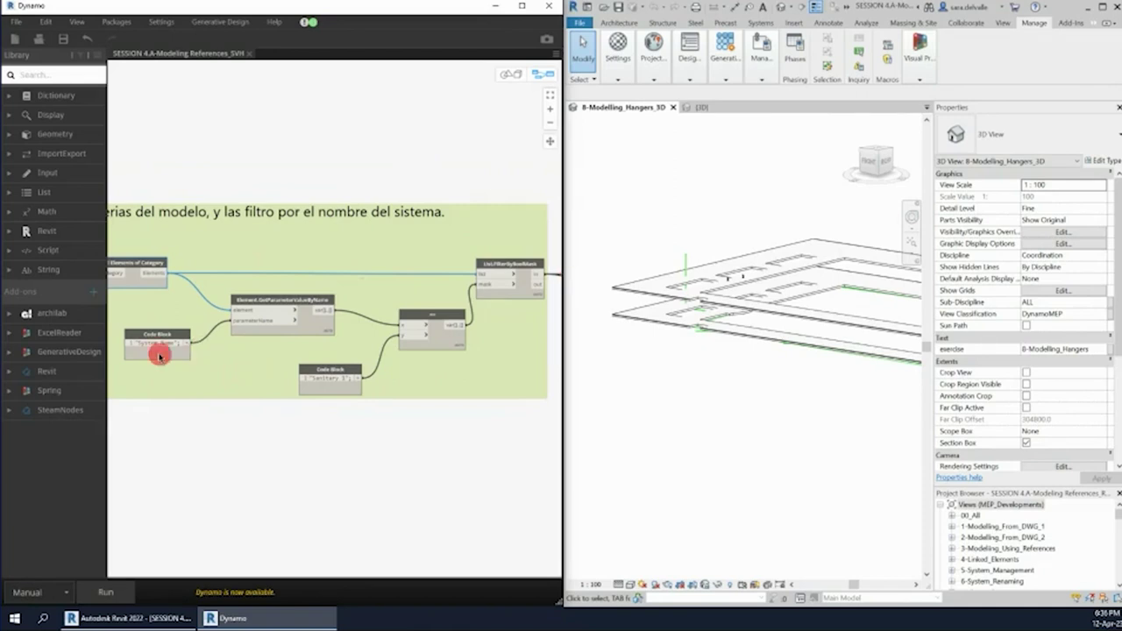
pyautogui.scroll(1, 163, 351)
pyautogui.scroll(1, 219, 298)
# - Run the graph and show each pipe's system name value, reading Sanitary 1
pyautogui.click(106, 592)
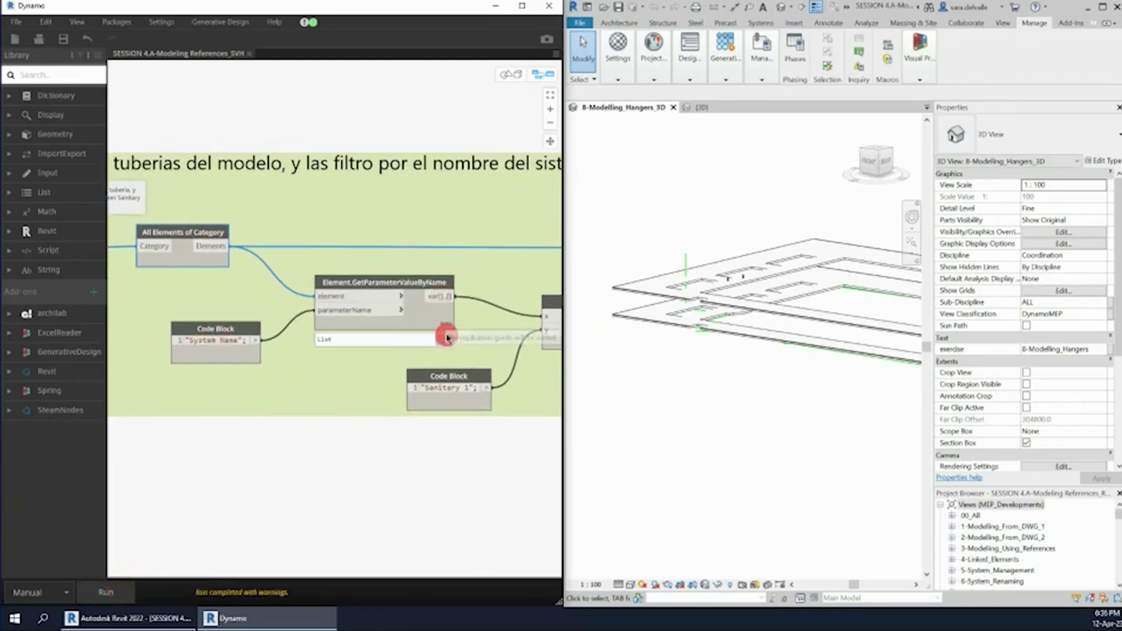
pyautogui.click(446, 340)
pyautogui.moveTo(384, 405)
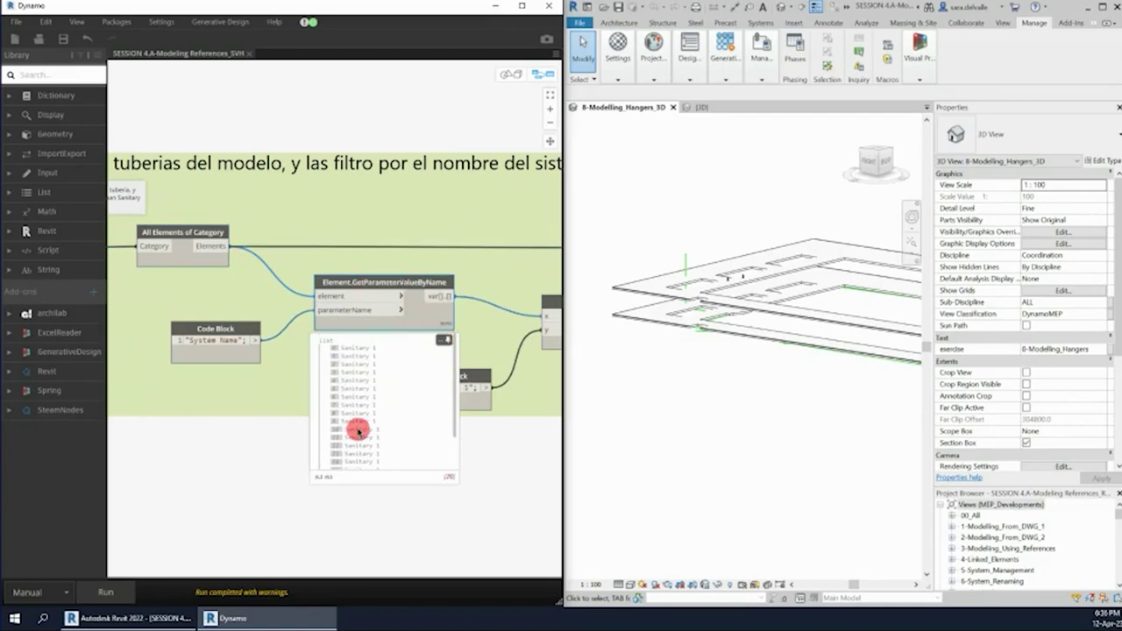
pyautogui.scroll(-2, 331, 282)
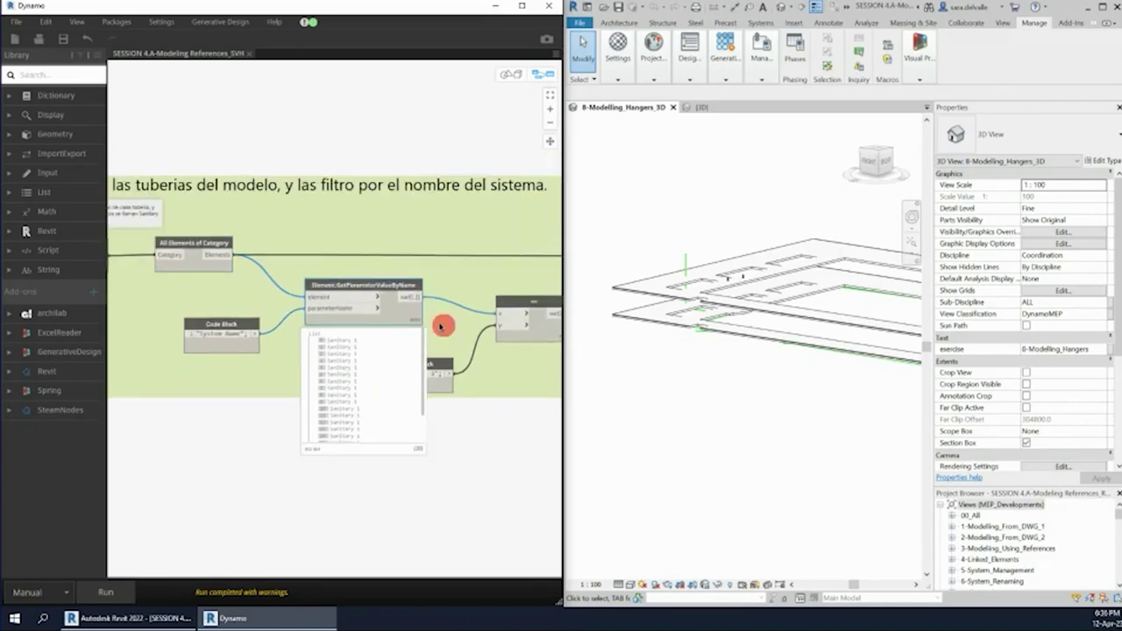
pyautogui.moveTo(444, 323); pyautogui.dragTo(306, 271, button='middle')
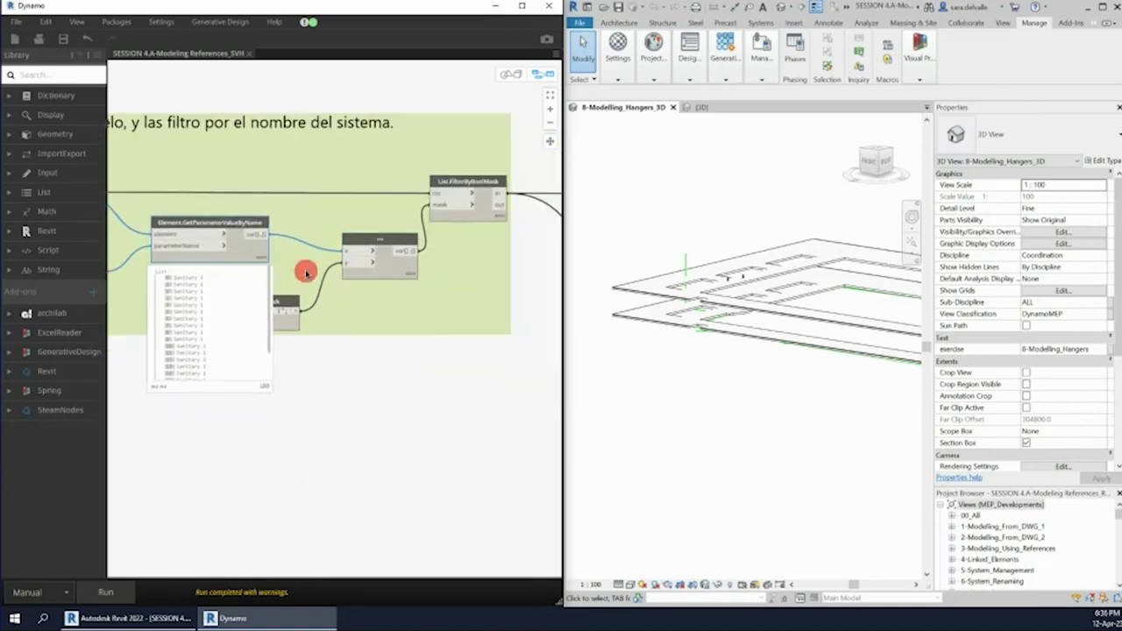
pyautogui.click(316, 347)
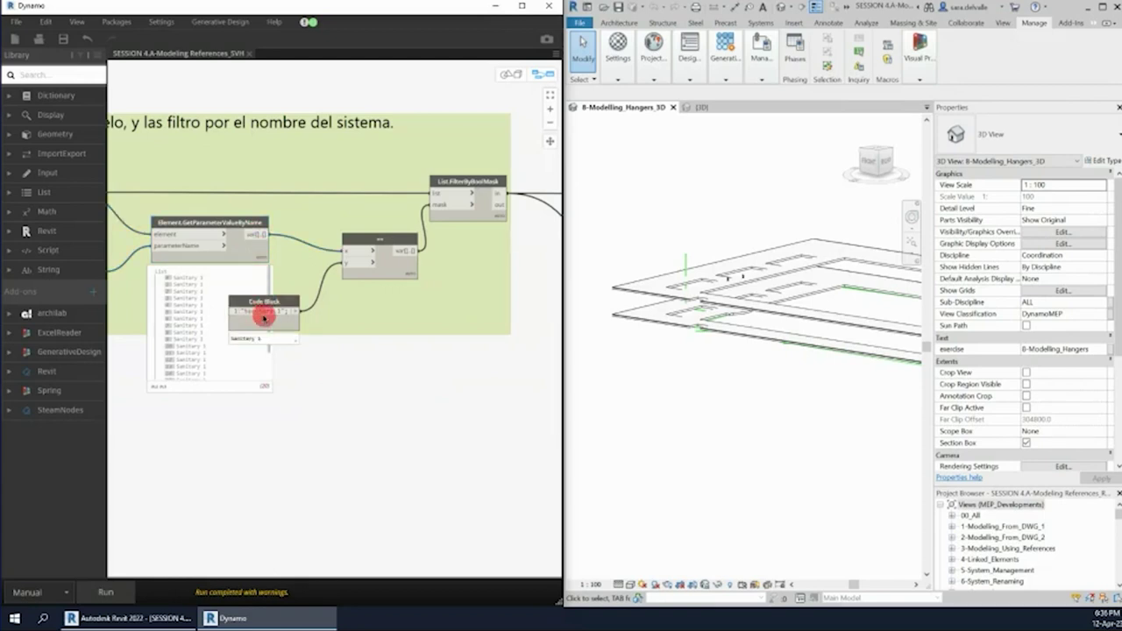
# - Select a pipe in Revit and confirm its System Name is also Sanitary 1
pyautogui.scroll(3, 750, 327)
pyautogui.scroll(2, 701, 333)
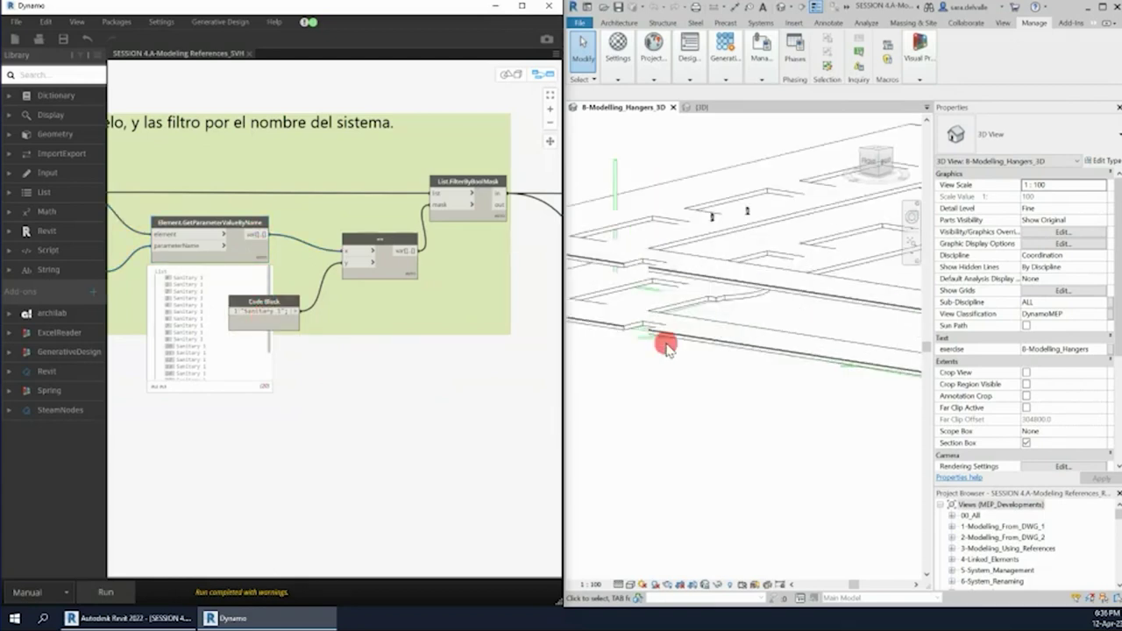
pyautogui.scroll(2, 640, 325)
pyautogui.click(635, 326)
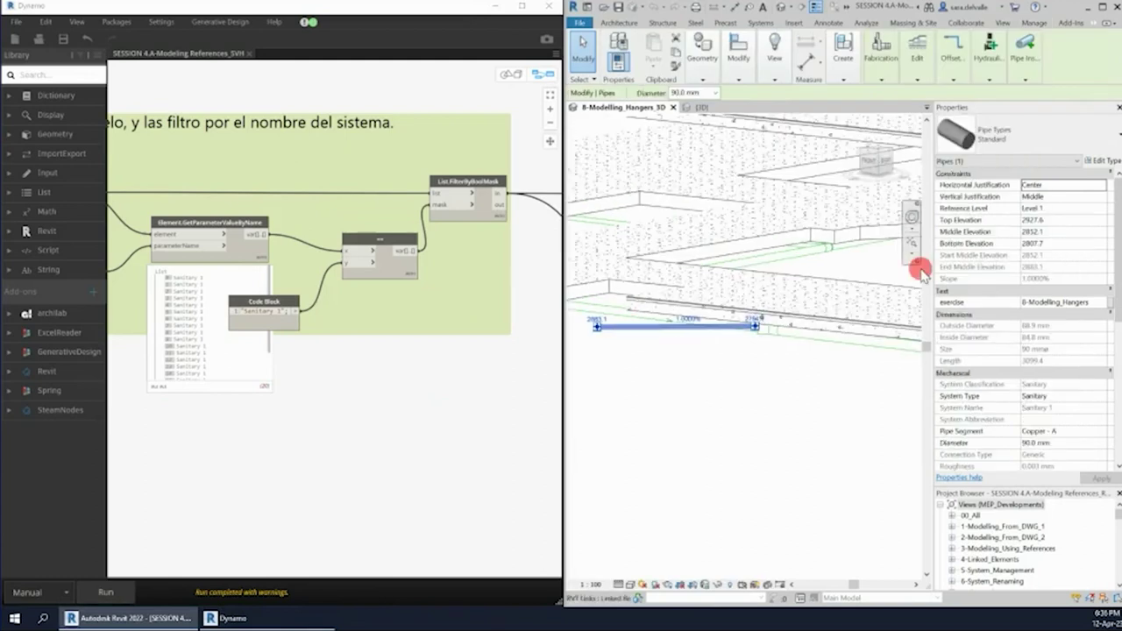
pyautogui.scroll(-3, 997, 293)
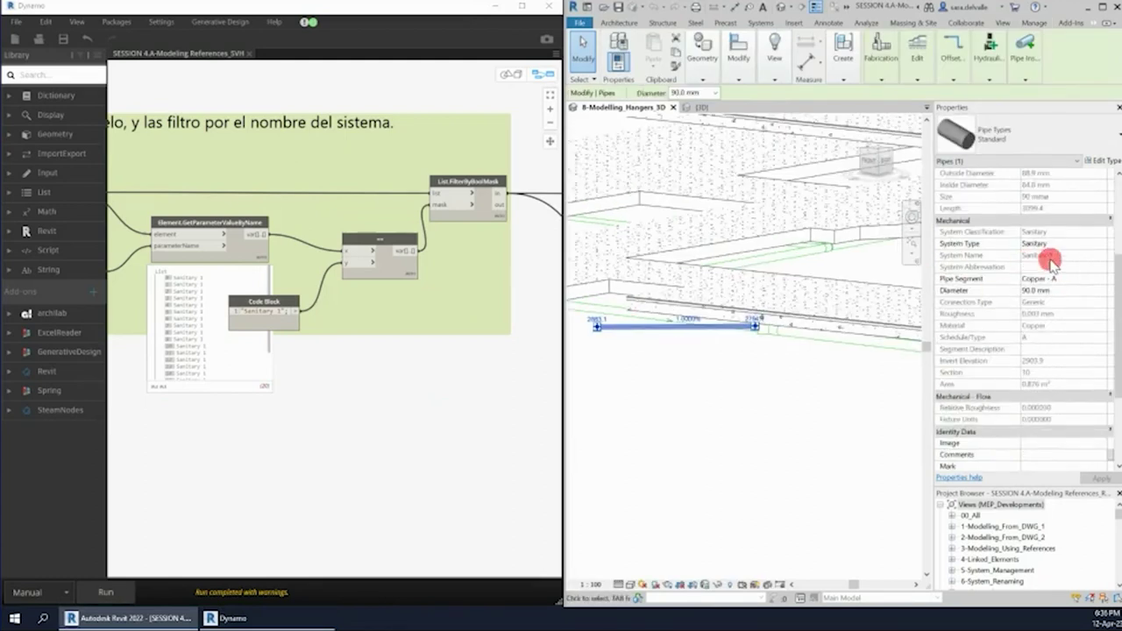
pyautogui.click(322, 378)
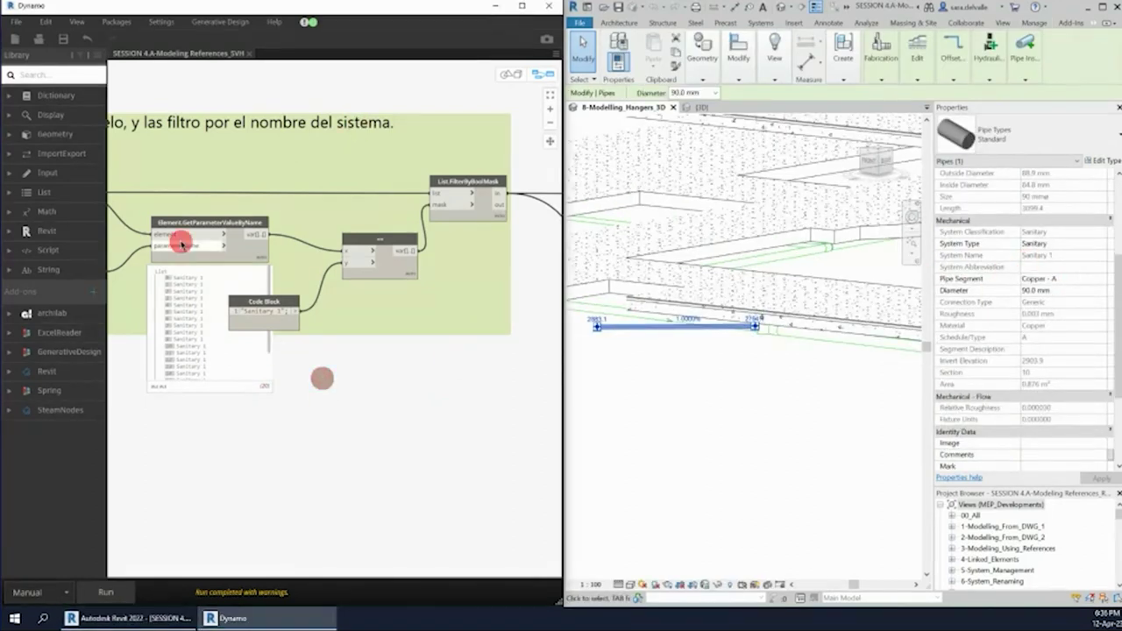
pyautogui.scroll(-2, 184, 235)
pyautogui.scroll(-1, 237, 206)
# - Zoom in on the vertical-pipe filter nodes: Line.Direction, Vector.ZAxis, Vector.AngleWithVector and Math.Round
pyautogui.scroll(-1, 245, 207)
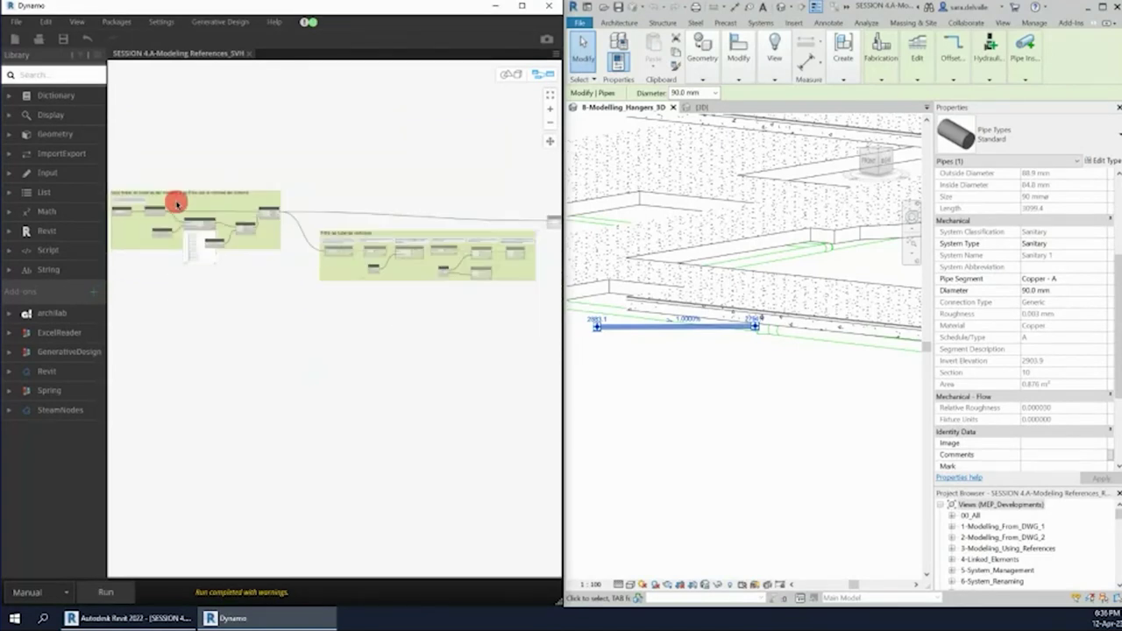
pyautogui.scroll(-1, 412, 193)
pyautogui.moveTo(413, 193); pyautogui.dragTo(368, 213, button='middle')
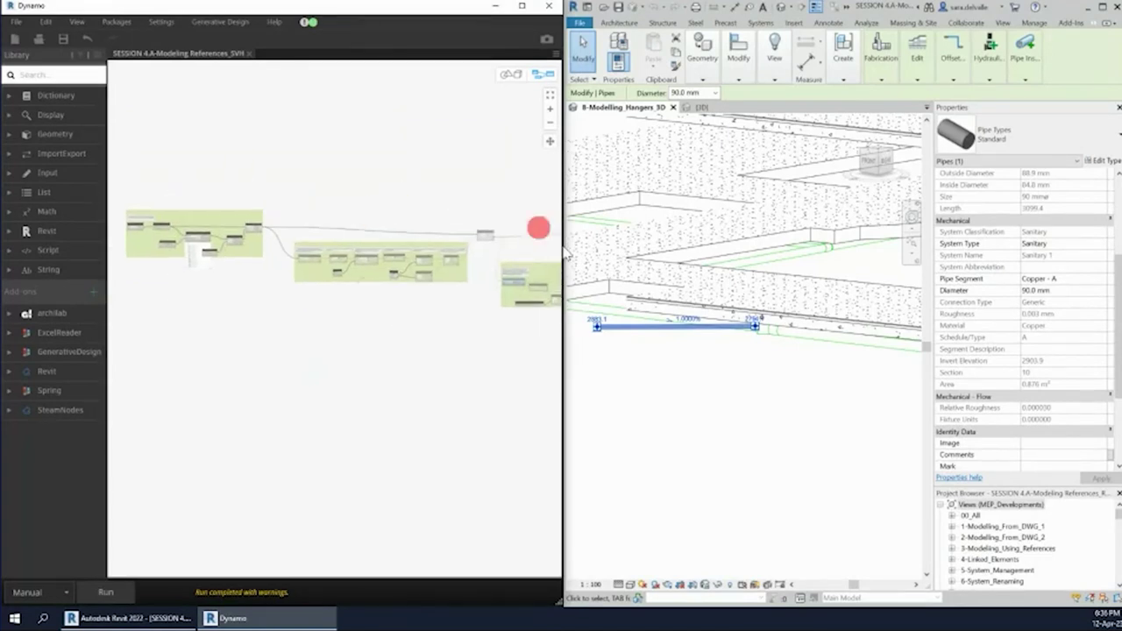
pyautogui.scroll(-2, 644, 325)
pyautogui.scroll(-2, 661, 353)
pyautogui.scroll(-2, 643, 359)
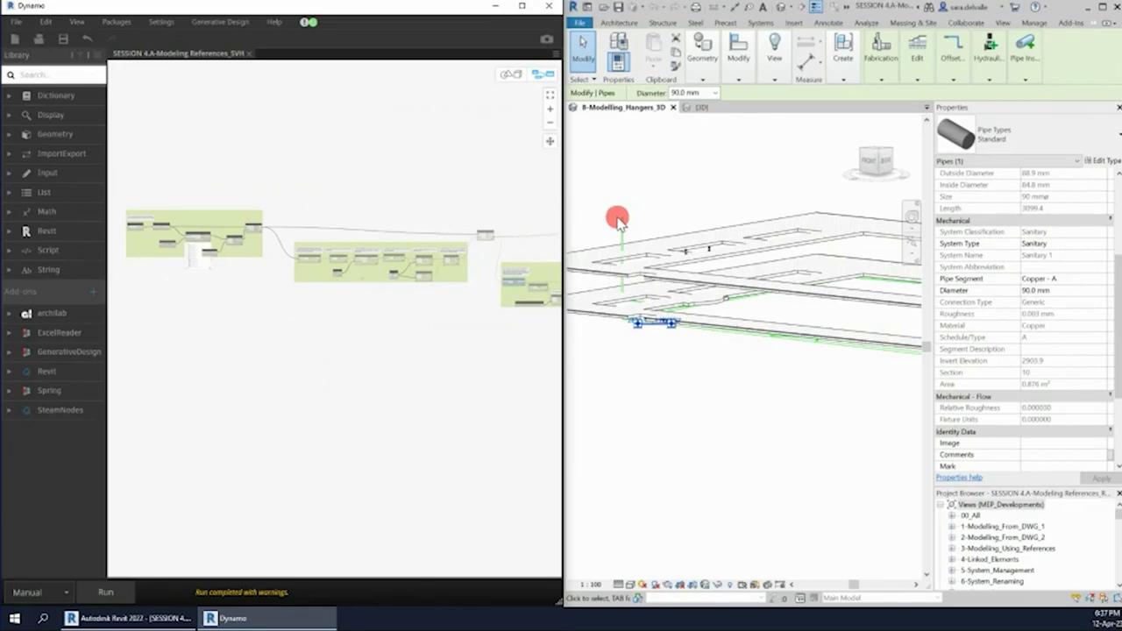
pyautogui.scroll(3, 373, 260)
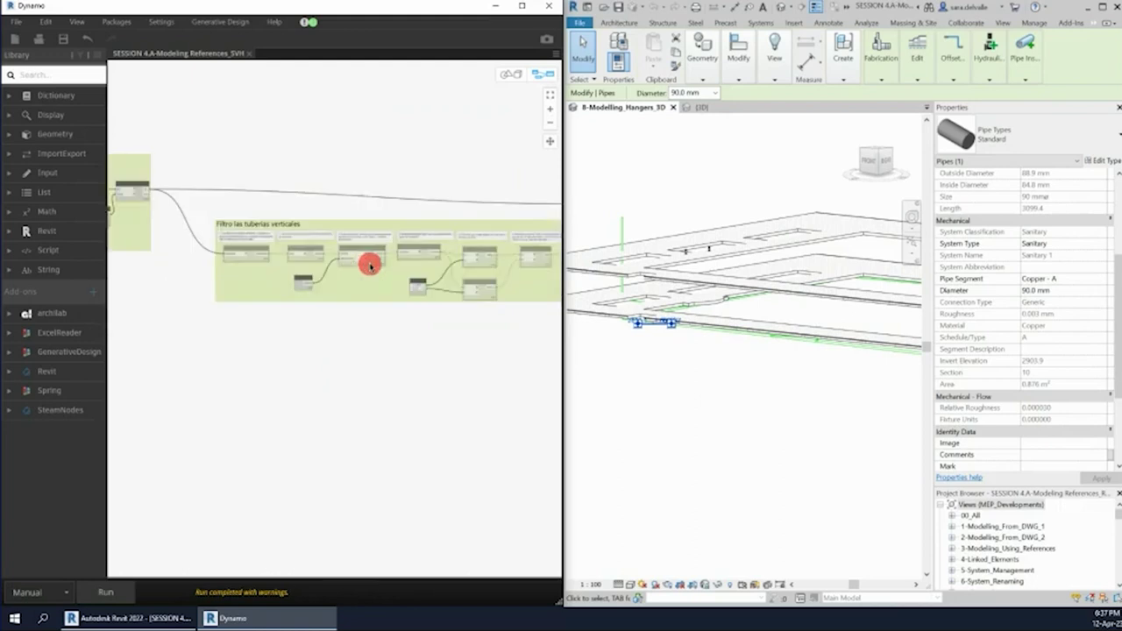
pyautogui.scroll(2, 215, 333)
pyautogui.scroll(-1, 272, 346)
pyautogui.scroll(-1, 280, 342)
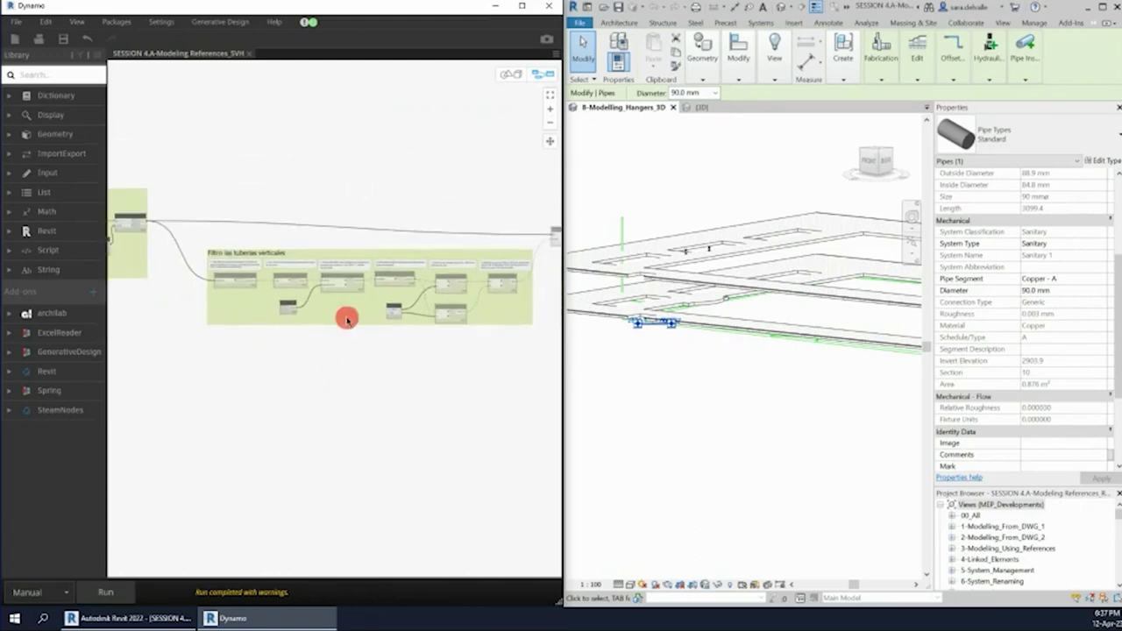
pyautogui.scroll(2, 263, 298)
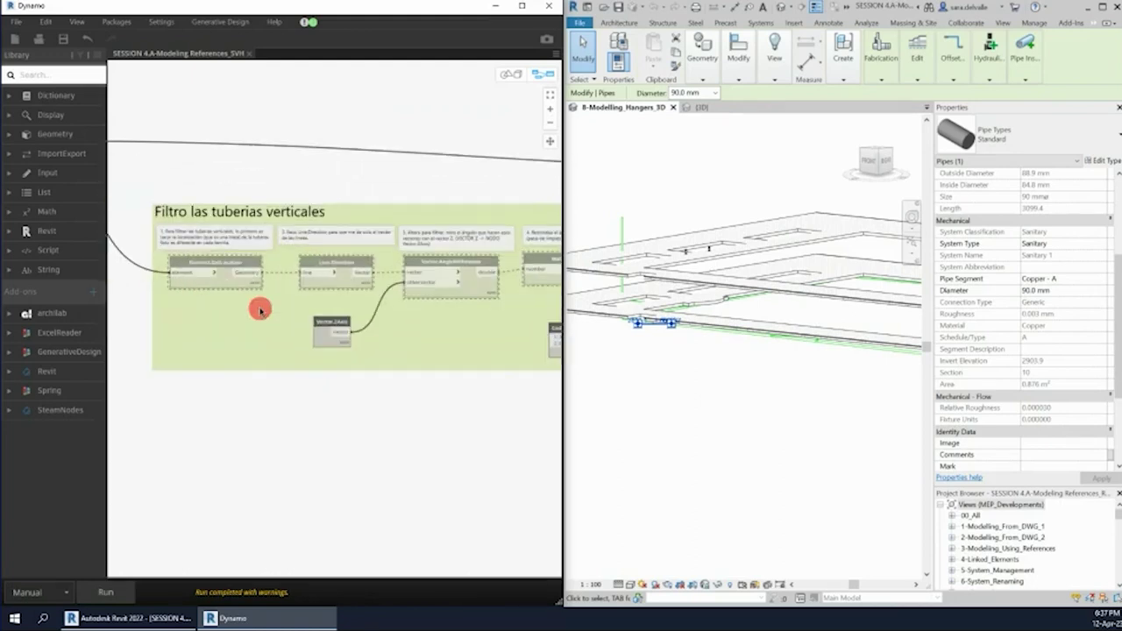
pyautogui.scroll(-1, 254, 309)
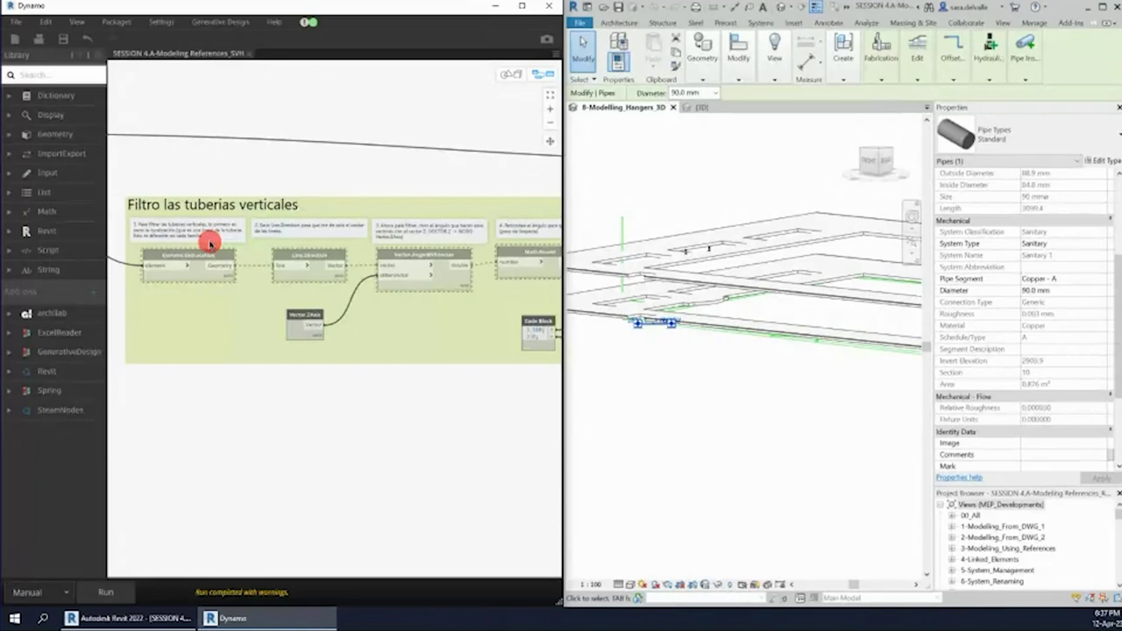
pyautogui.moveTo(247, 305)
pyautogui.mouseDown(button='middle')
pyautogui.moveTo(215, 304)
pyautogui.moveTo(181, 271)
pyautogui.mouseUp(button='middle')
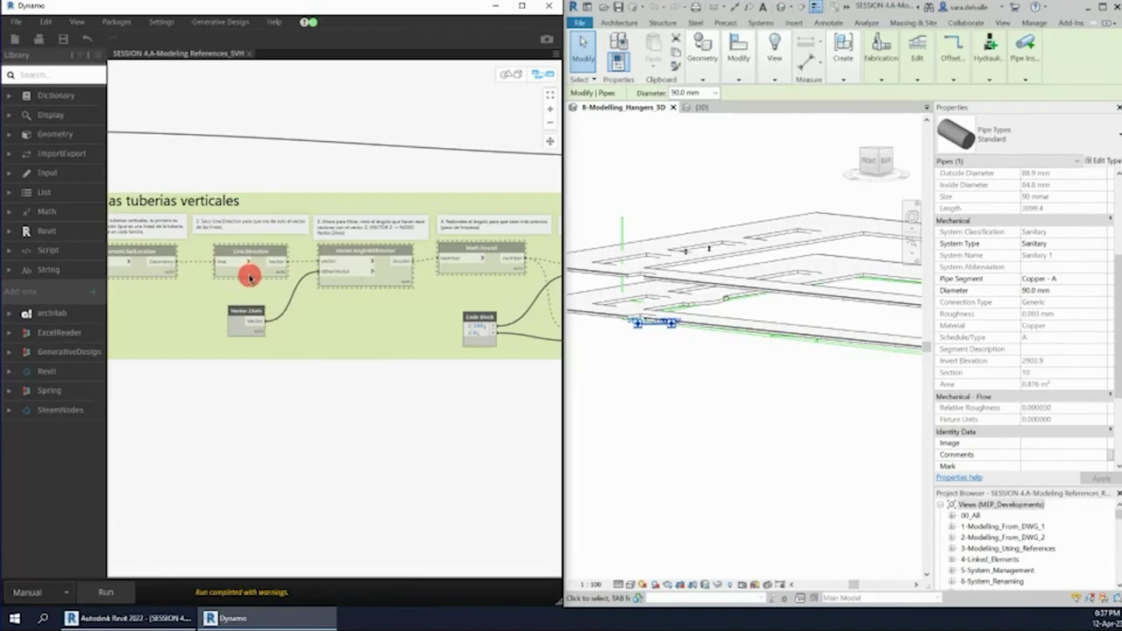
pyautogui.scroll(-1, 340, 299)
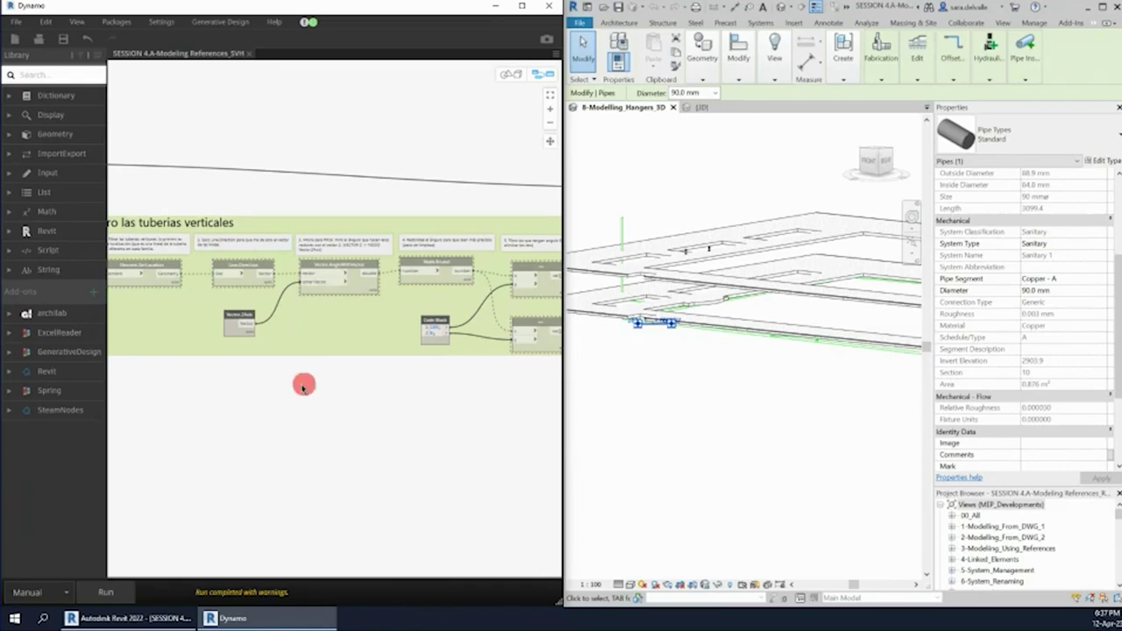
pyautogui.scroll(2, 225, 310)
pyautogui.scroll(2, 237, 277)
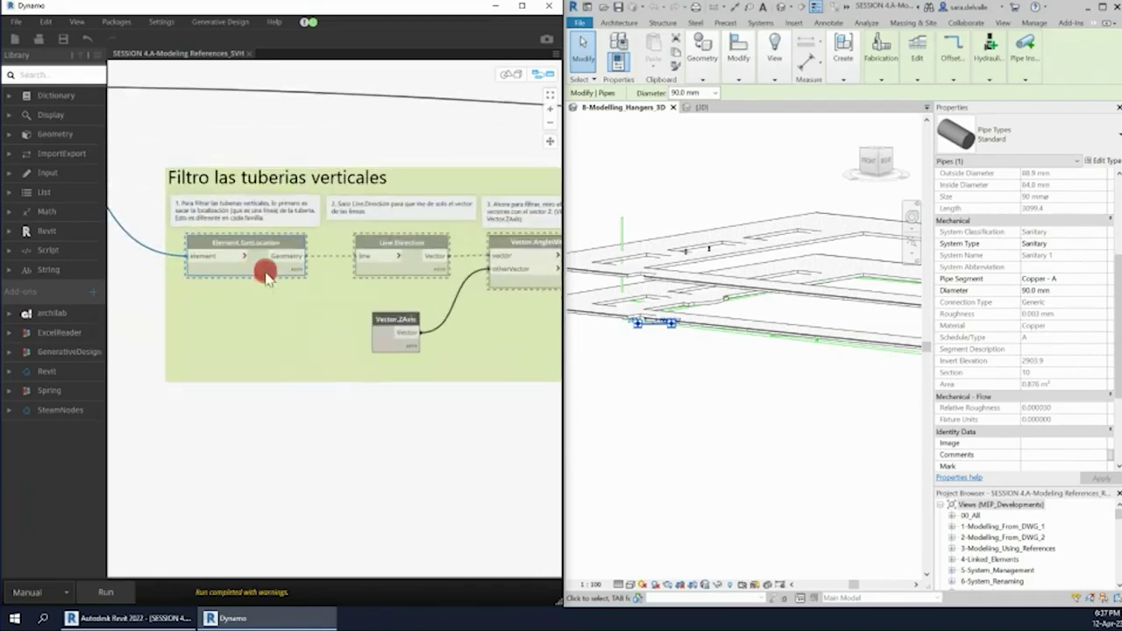
# - Bring up and then close the Element.GetLocation node's context menu
pyautogui.rightClick(264, 270)
pyautogui.click(313, 344)
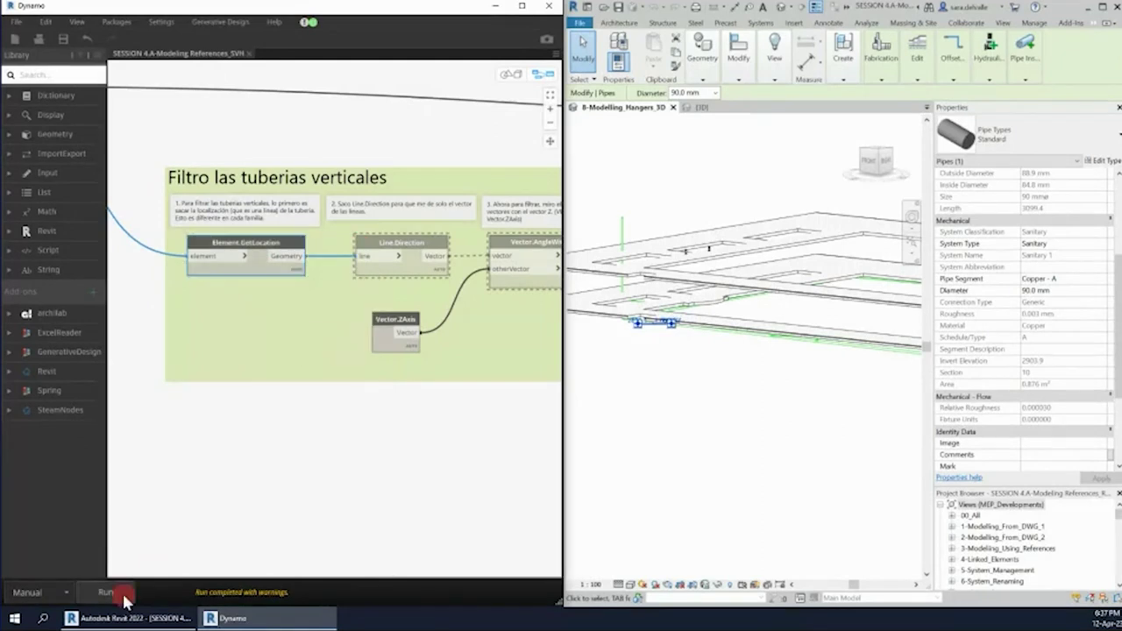
pyautogui.scroll(-2, 365, 255)
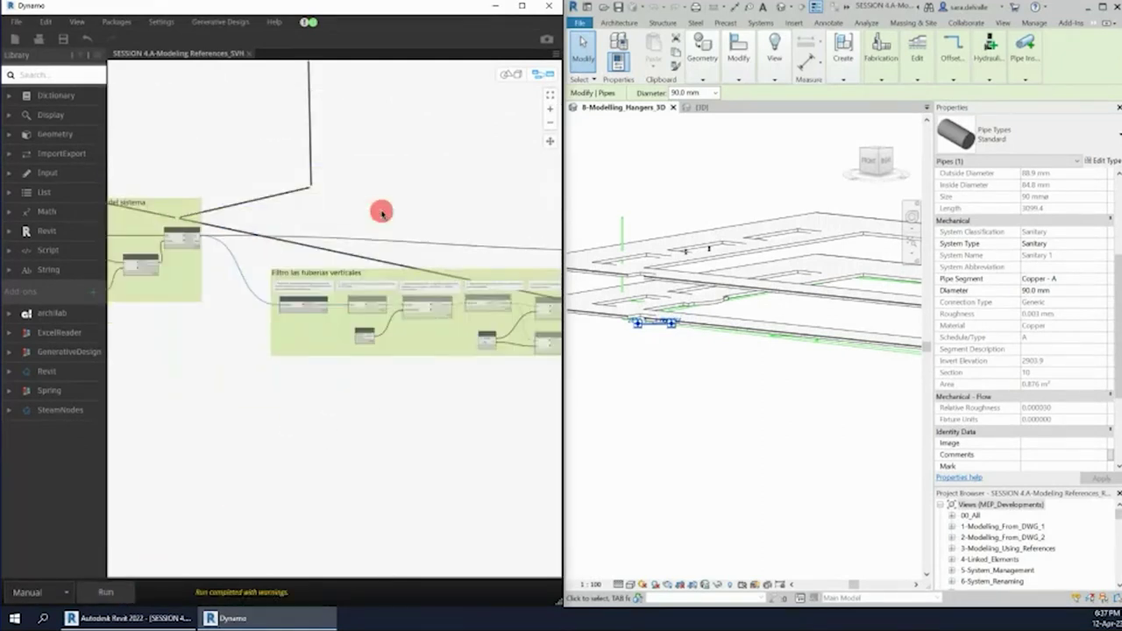
# - Orbit the 3D background preview and the Revit 3D view to inspect the pipe lines
pyautogui.click(511, 74)
pyautogui.scroll(-2, 311, 175)
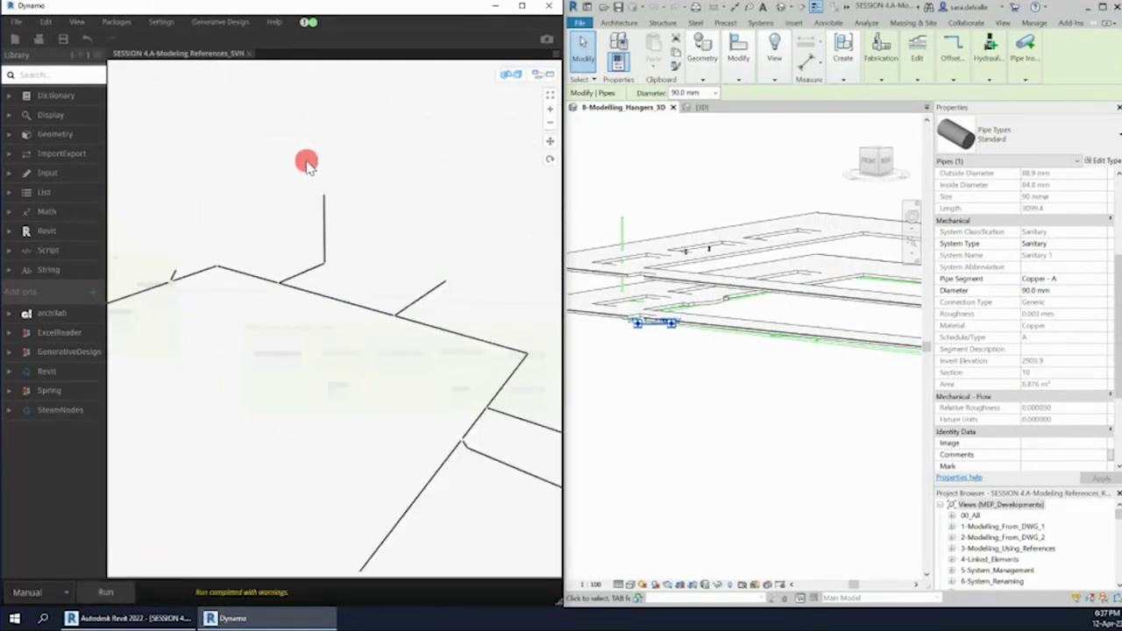
pyautogui.moveTo(306, 161); pyautogui.dragTo(363, 190)
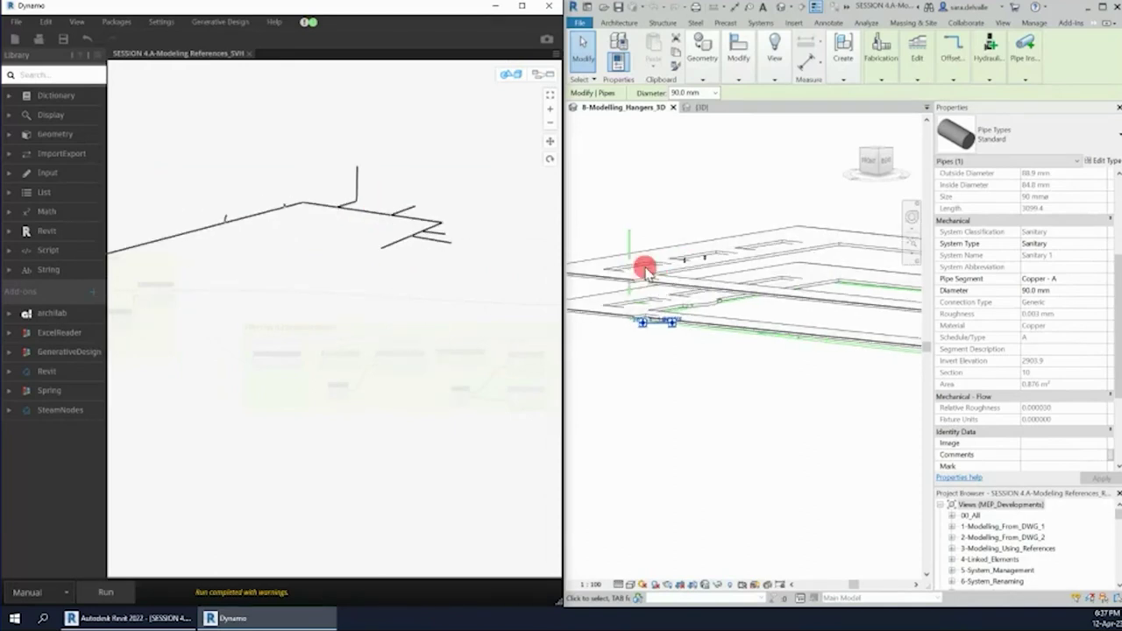
pyautogui.scroll(-5, 666, 280)
pyautogui.moveTo(810, 313)
pyautogui.keyDown('shift'); pyautogui.mouseDown(button='middle')
pyautogui.moveTo(604, 334)
pyautogui.moveTo(664, 339)
pyautogui.moveTo(681, 315)
pyautogui.moveTo(726, 406)
pyautogui.moveTo(756, 401)
pyautogui.mouseUp(button='middle'); pyautogui.keyUp('shift')
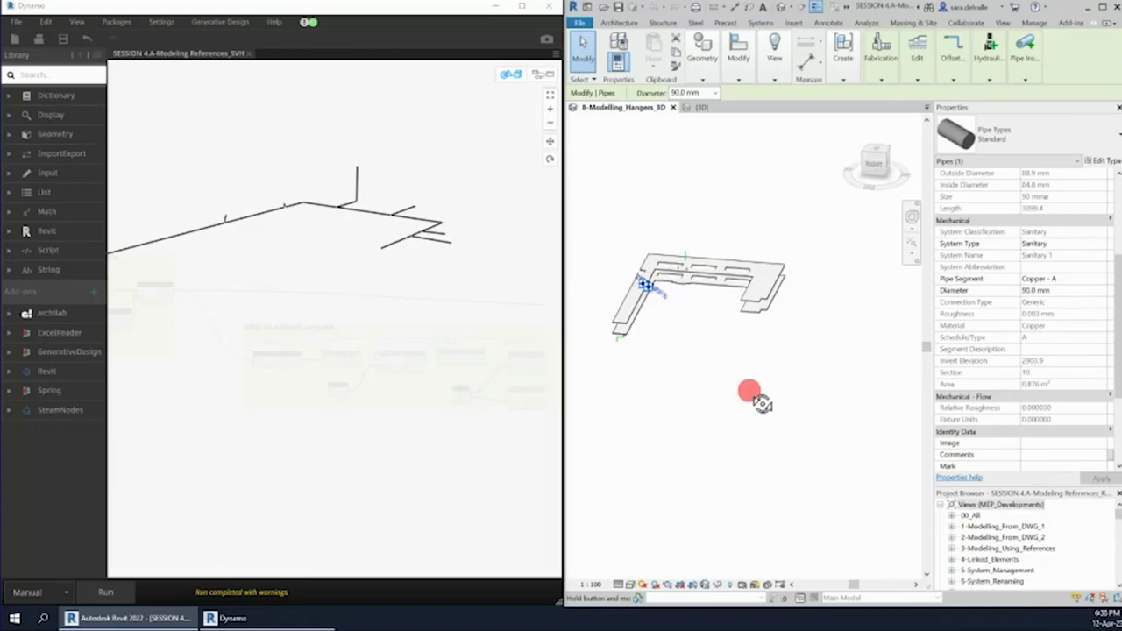
pyautogui.click(543, 75)
# - Open and close the Line.Direction node's menu, then pan to Math.Round and the Code Block
pyautogui.scroll(3, 315, 359)
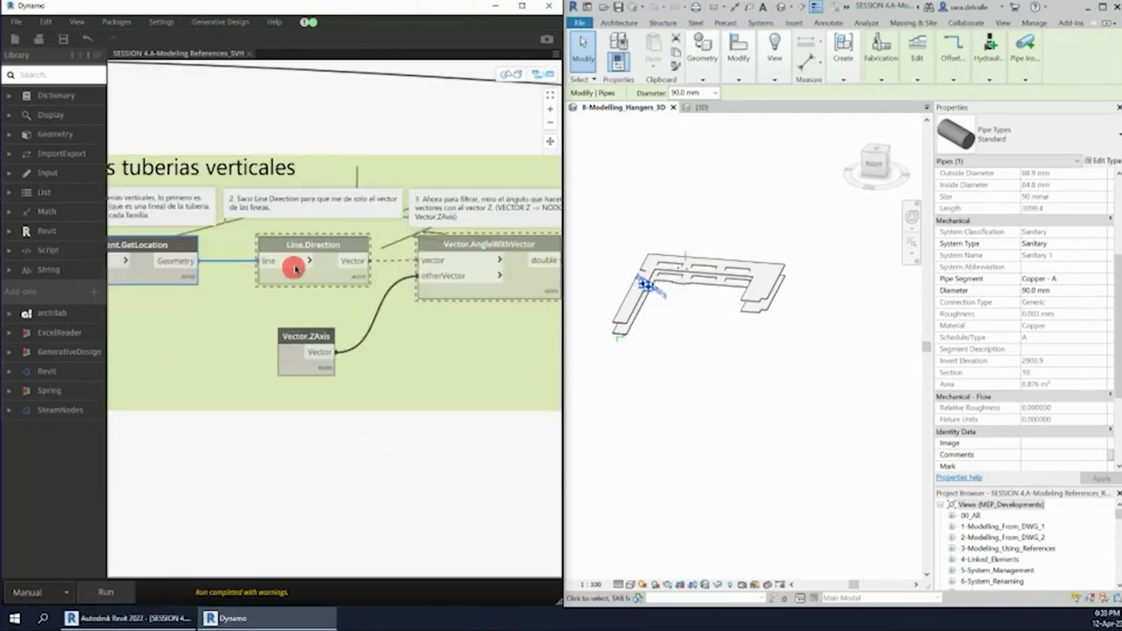
pyautogui.rightClick(333, 277)
pyautogui.click(375, 353)
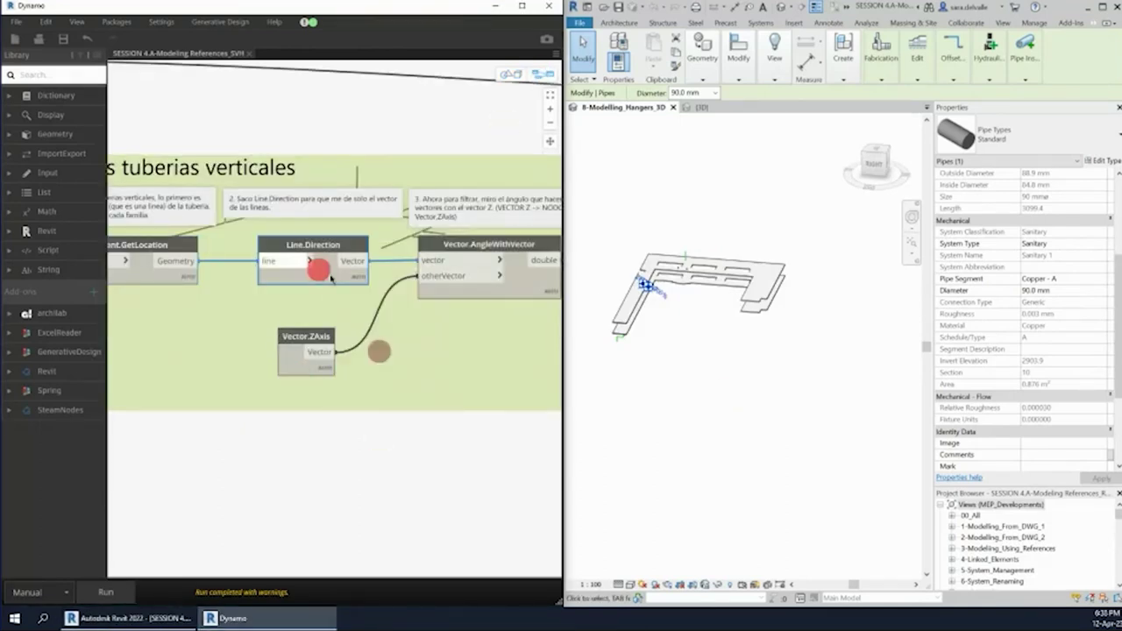
pyautogui.moveTo(380, 345)
pyautogui.mouseDown(button='middle')
pyautogui.moveTo(446, 369)
pyautogui.moveTo(326, 258)
pyautogui.mouseUp(button='middle')
pyautogui.scroll(1, 285, 361)
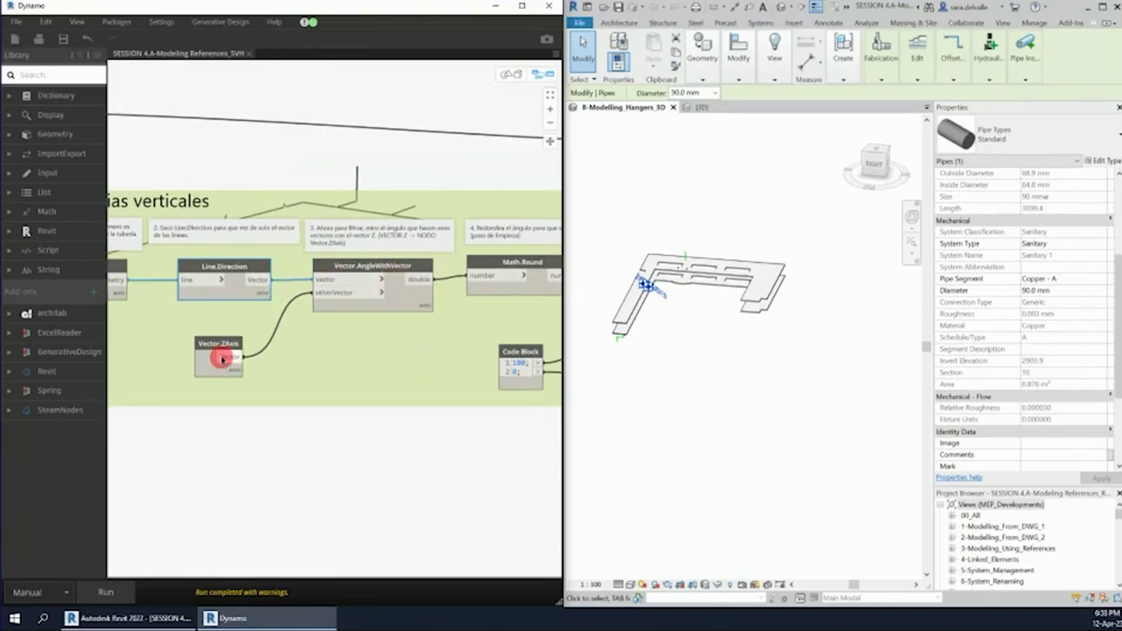
pyautogui.scroll(-1, 350, 348)
pyautogui.moveTo(418, 353); pyautogui.dragTo(343, 344, button='middle')
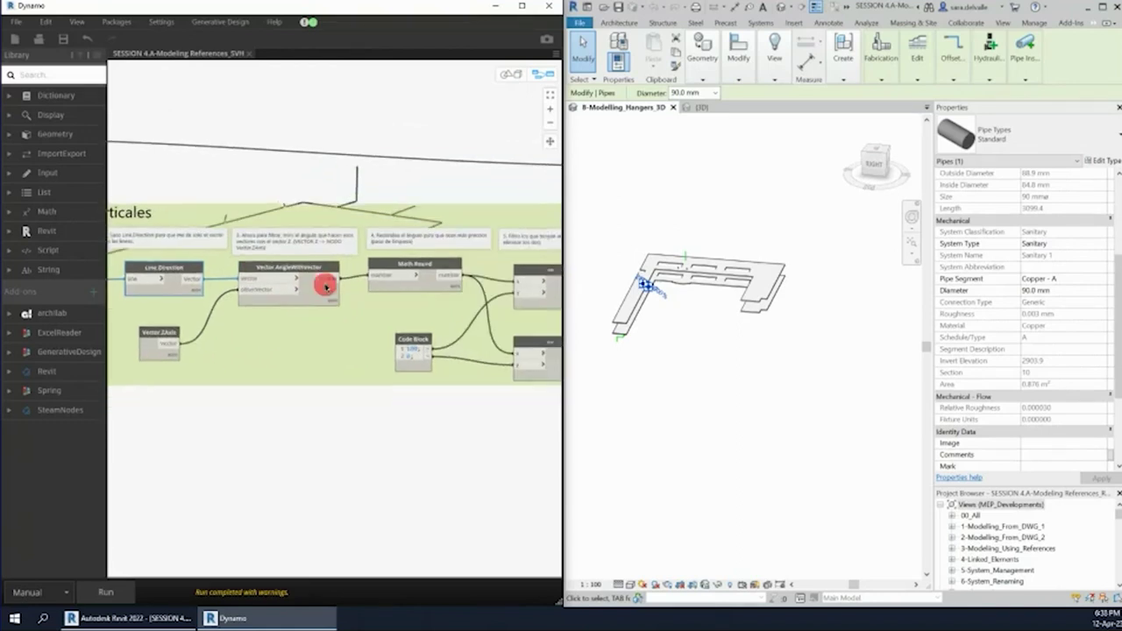
# - Run the graph and review the rounded pipe angles (89, 91, 0, 180) through List.FilterByBoolMask
pyautogui.click(105, 593)
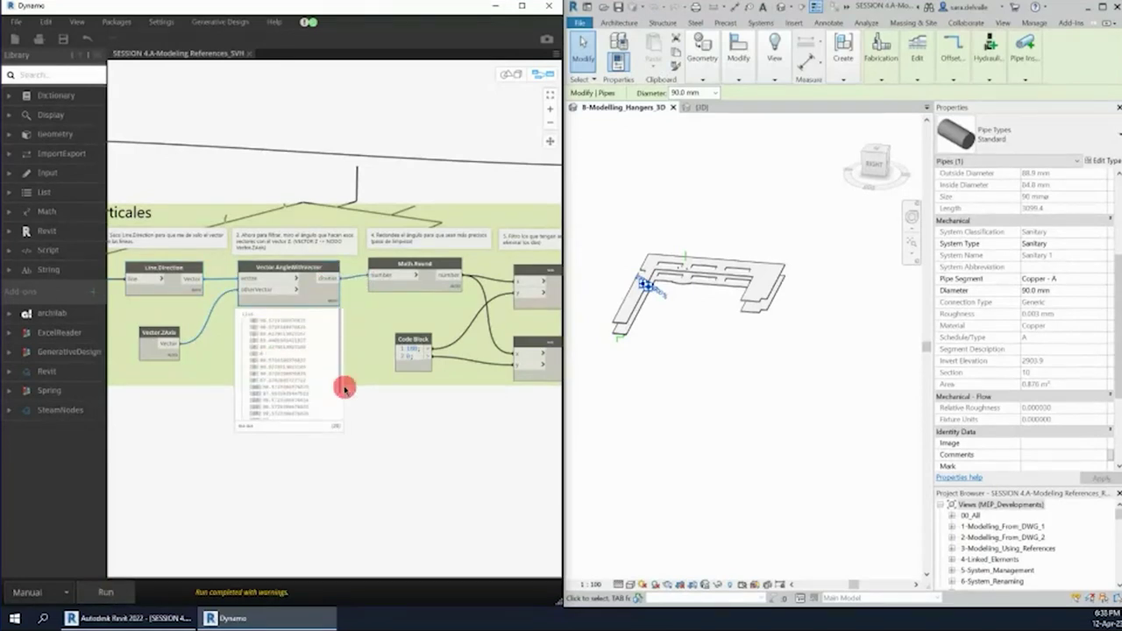
pyautogui.scroll(2, 363, 426)
pyautogui.scroll(-2, 263, 368)
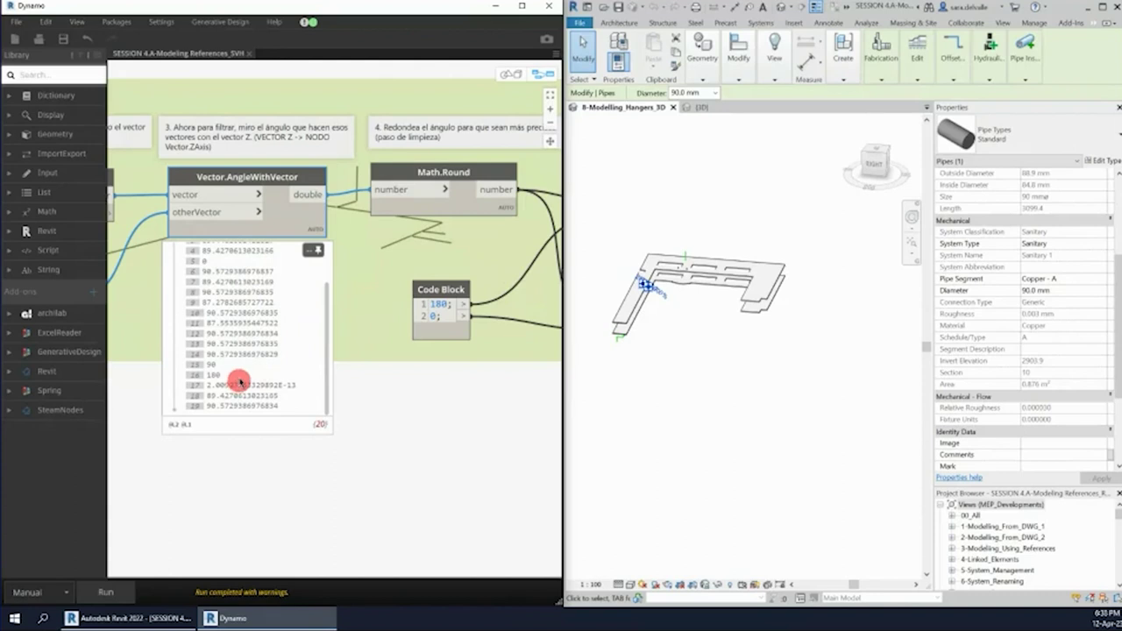
pyautogui.scroll(2, 214, 270)
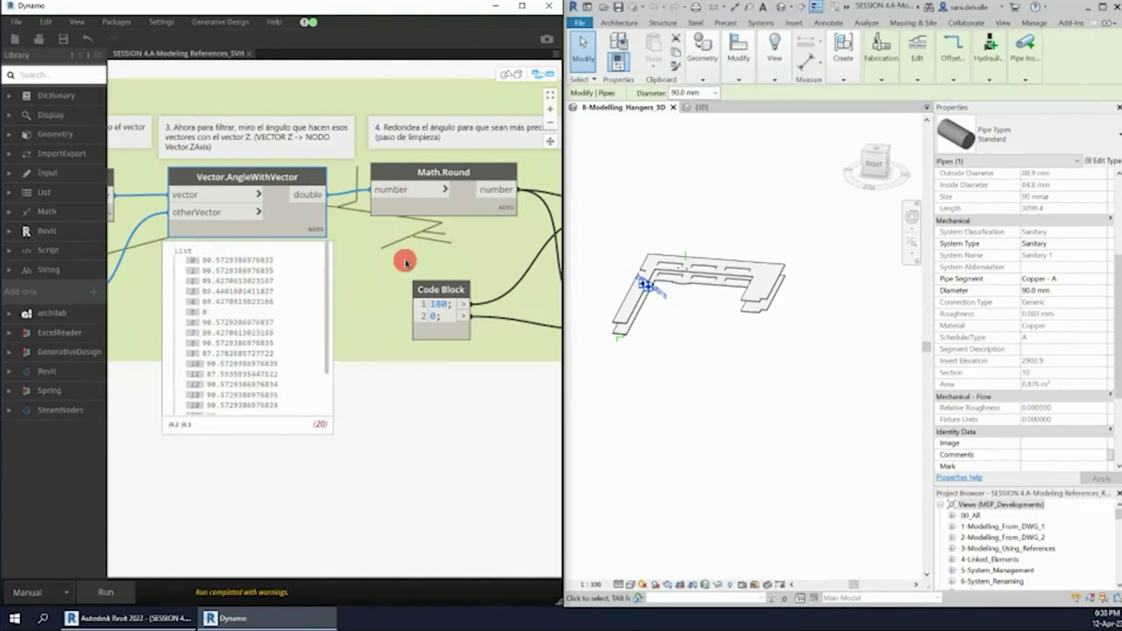
pyautogui.scroll(-1, 405, 262)
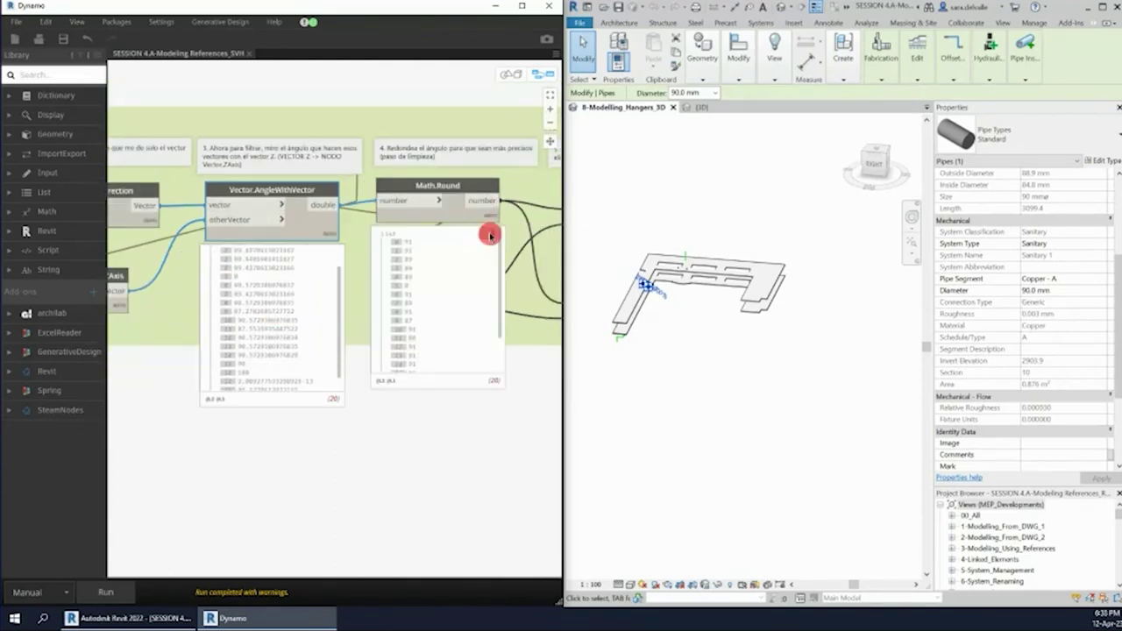
pyautogui.scroll(2, 447, 417)
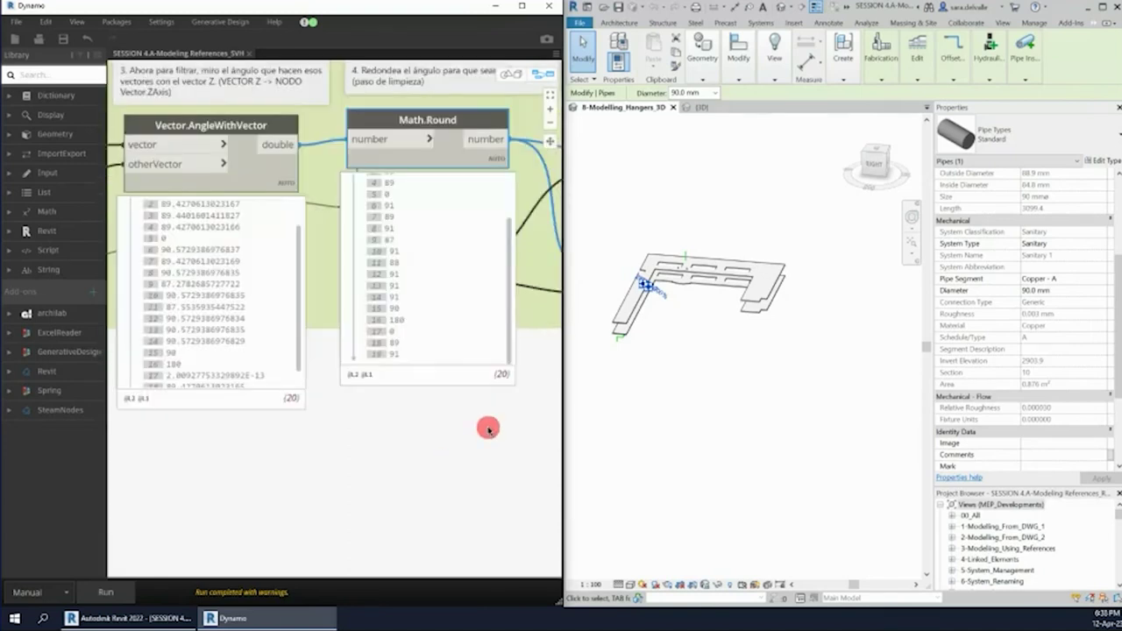
pyautogui.scroll(-2, 488, 429)
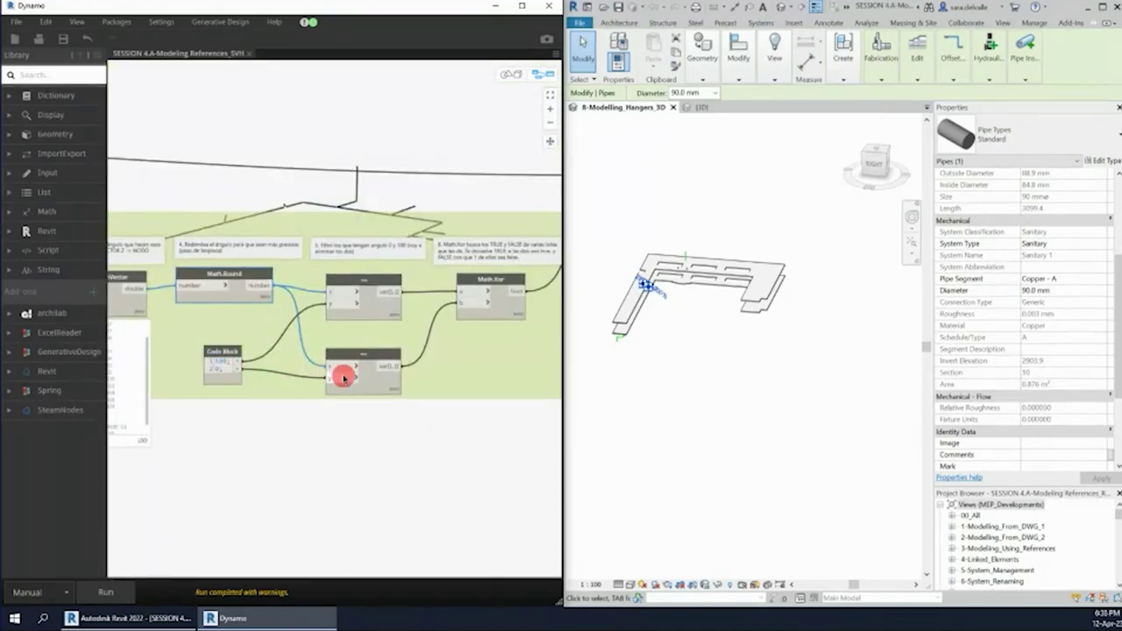
pyautogui.scroll(2, 343, 377)
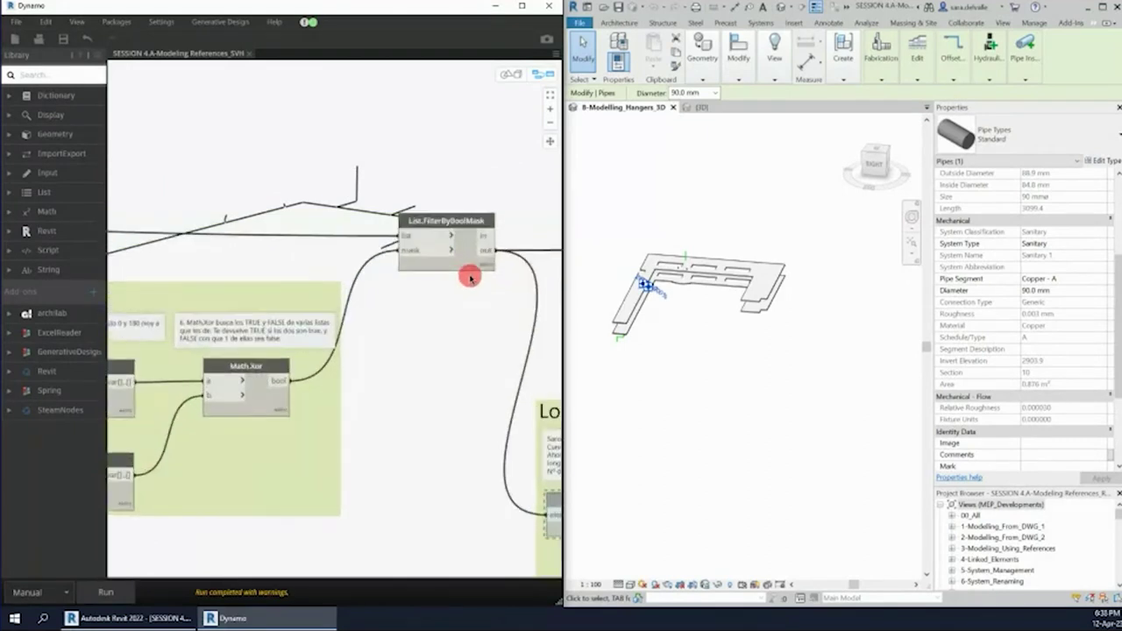
pyautogui.moveTo(470, 278); pyautogui.dragTo(392, 281, button='middle')
pyautogui.rightClick(391, 279)
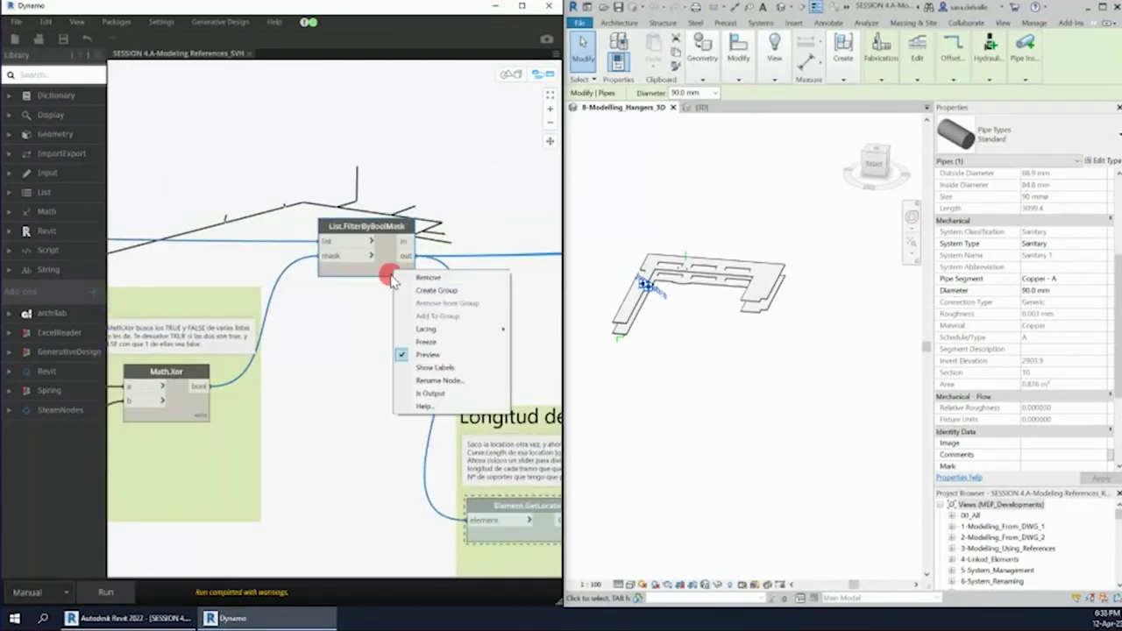
# - Expand List.FilterByBoolMask's preview to show its in and out lists of Pipe elements
pyautogui.click(390, 280)
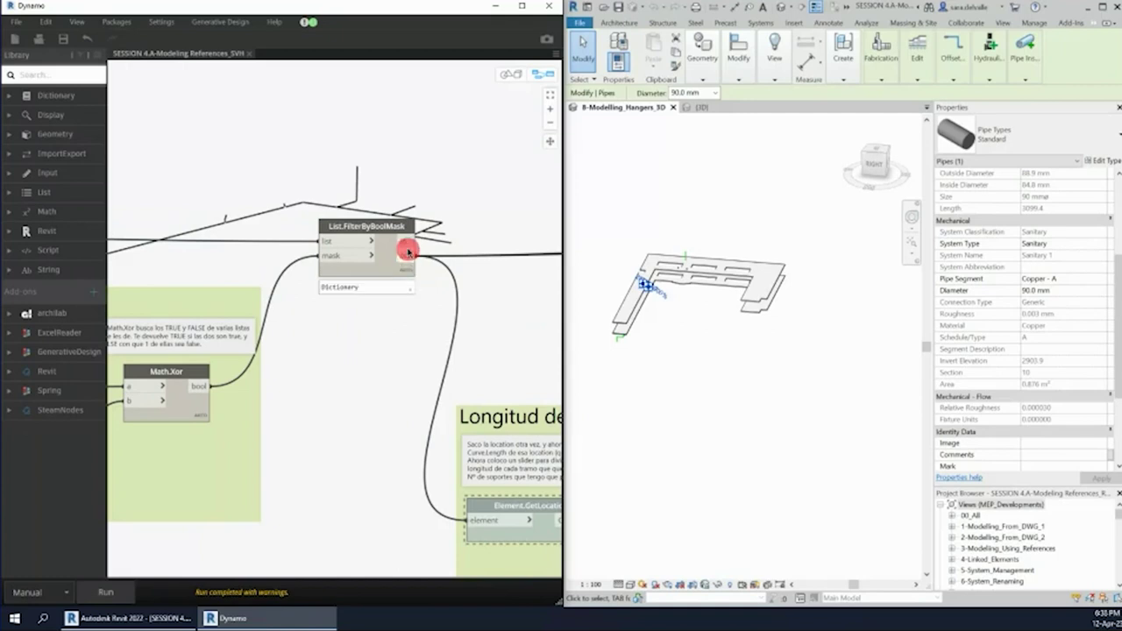
pyautogui.click(405, 289)
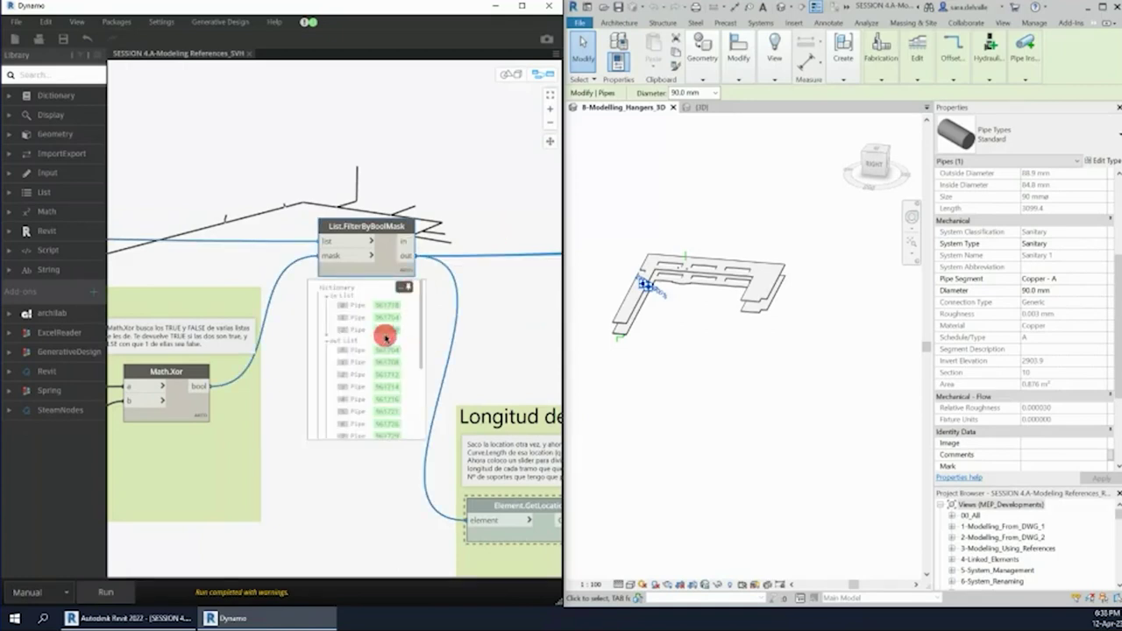
pyautogui.scroll(-2, 386, 335)
pyautogui.scroll(-2, 453, 343)
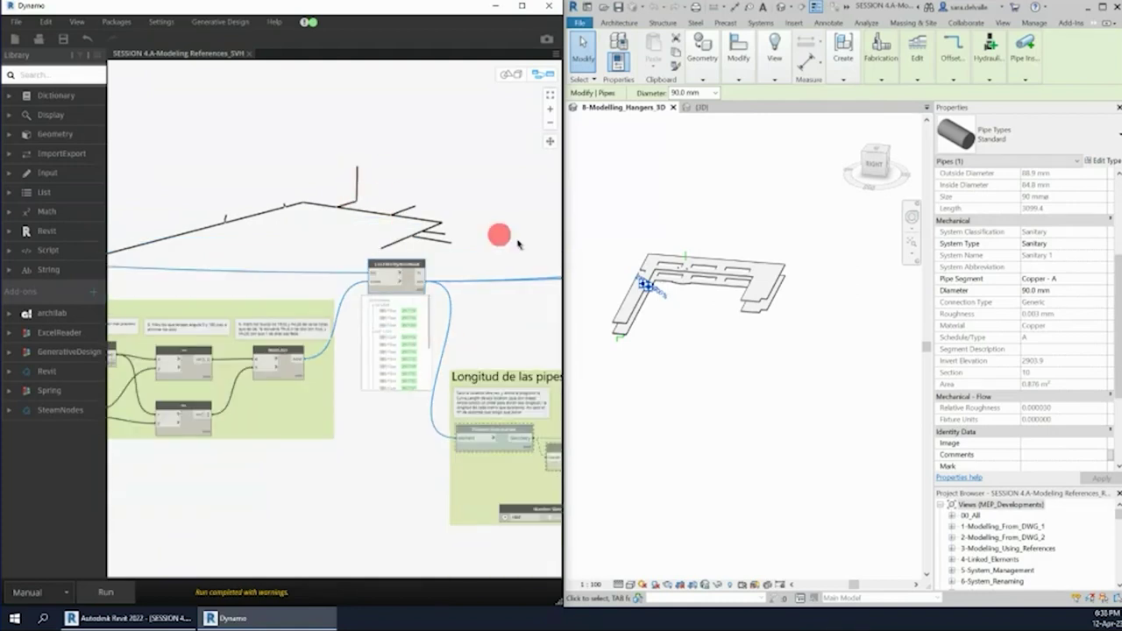
# - Orbit the Revit 3D view to see the pipes from a low side angle
pyautogui.click(731, 215)
pyautogui.scroll(5, 658, 261)
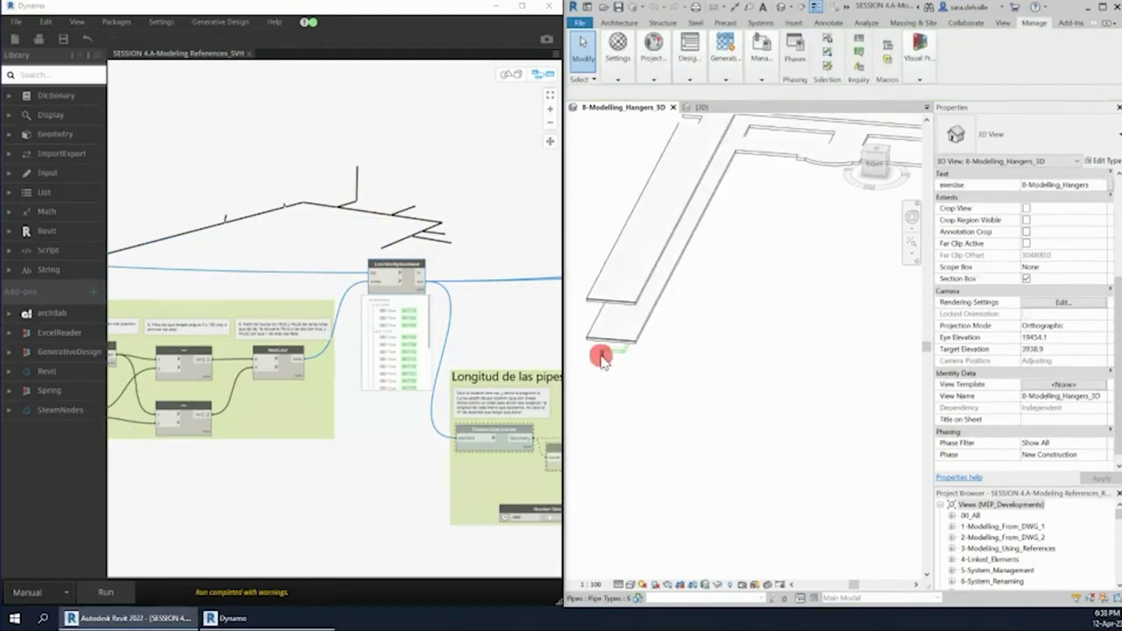
pyautogui.moveTo(603, 363)
pyautogui.keyDown('shift'); pyautogui.mouseDown(button='middle')
pyautogui.moveTo(759, 355)
pyautogui.moveTo(744, 359)
pyautogui.moveTo(777, 366)
pyautogui.moveTo(637, 250)
pyautogui.moveTo(672, 240)
pyautogui.moveTo(671, 258)
pyautogui.mouseUp(button='middle'); pyautogui.keyUp('shift')
pyautogui.moveTo(691, 389)
pyautogui.keyDown('shift'); pyautogui.mouseDown(button='middle')
pyautogui.moveTo(637, 270)
pyautogui.moveTo(727, 228)
pyautogui.moveTo(722, 275)
pyautogui.moveTo(692, 263)
pyautogui.mouseUp(button='middle'); pyautogui.keyUp('shift')
# - Pan the Dynamo graph along to the 'Longitud de las pipes' group
pyautogui.scroll(-3, 292, 220)
pyautogui.moveTo(411, 261); pyautogui.dragTo(342, 289, button='middle')
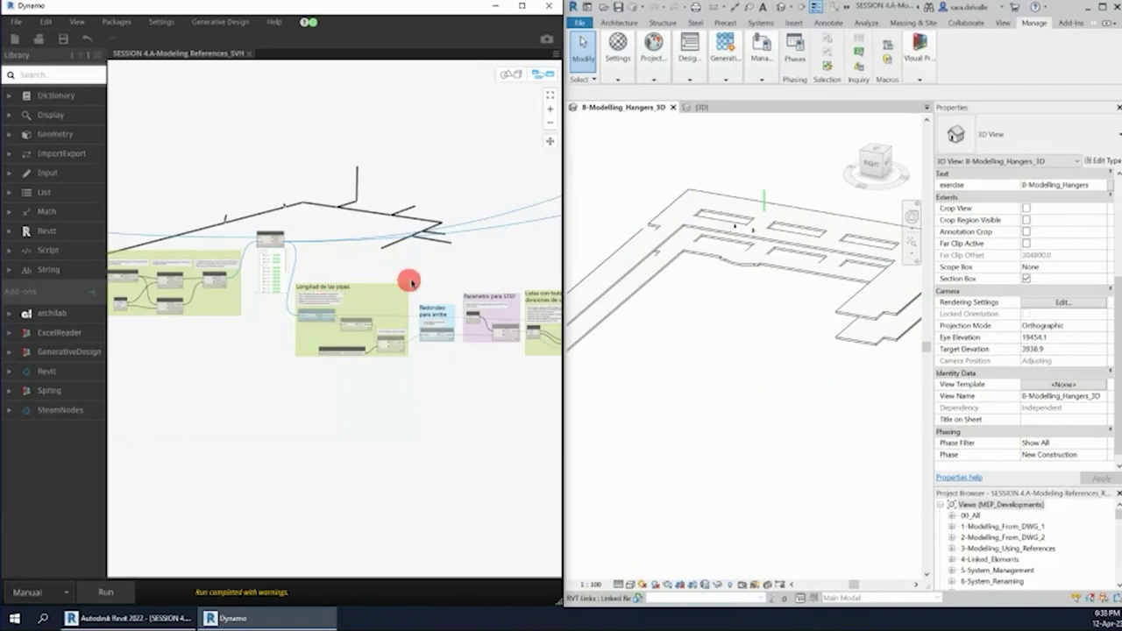
pyautogui.moveTo(408, 283); pyautogui.dragTo(249, 280, button='middle')
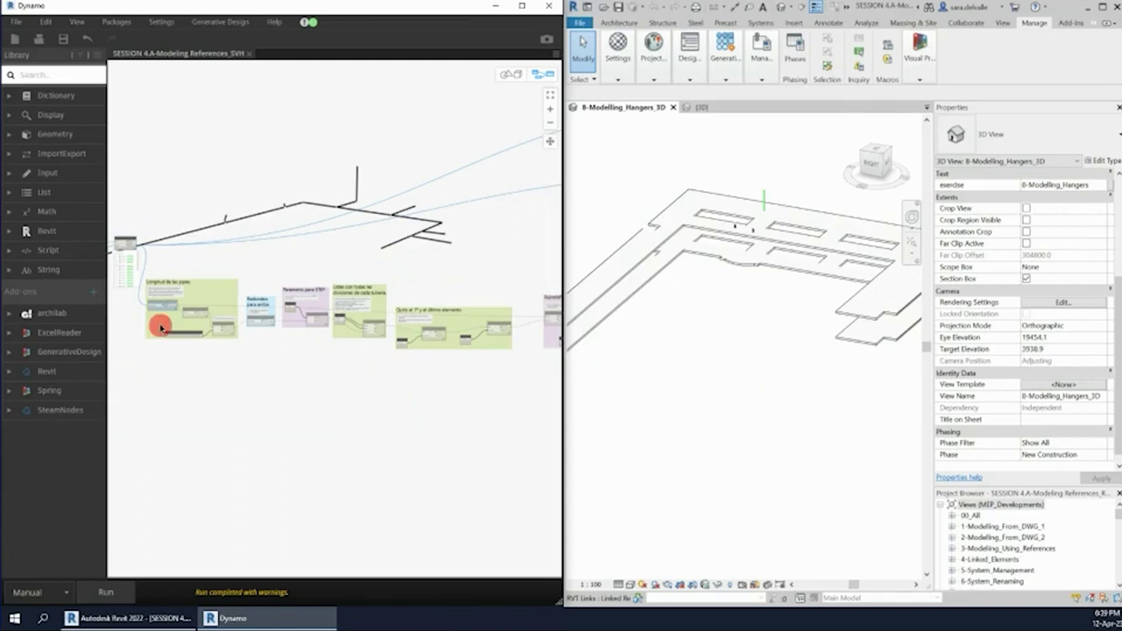
# - Unfreeze Element.GetLocation, rerun, and show the division node's 17 length-over-1500 results
pyautogui.scroll(3, 140, 314)
pyautogui.scroll(2, 137, 313)
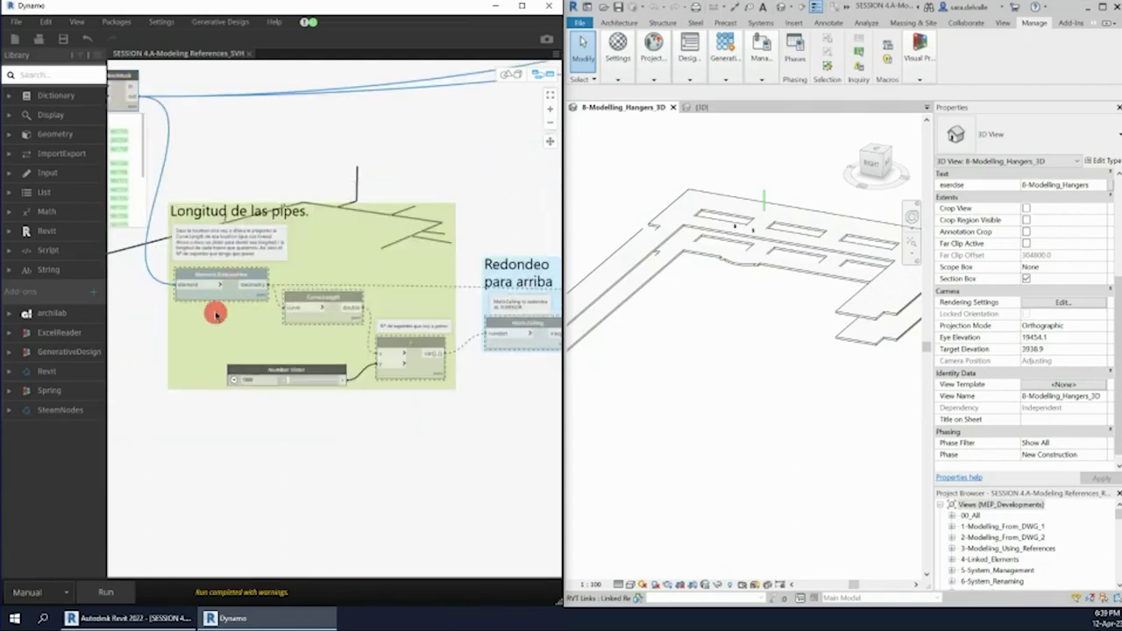
pyautogui.scroll(1, 293, 258)
pyautogui.scroll(2, 223, 155)
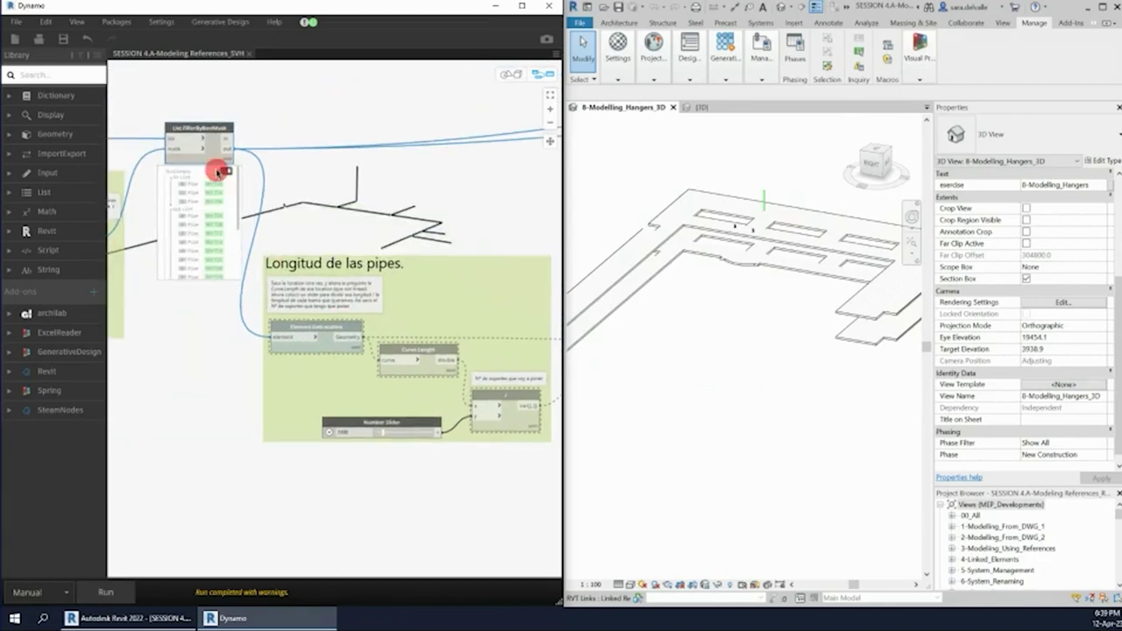
pyautogui.scroll(-1, 200, 151)
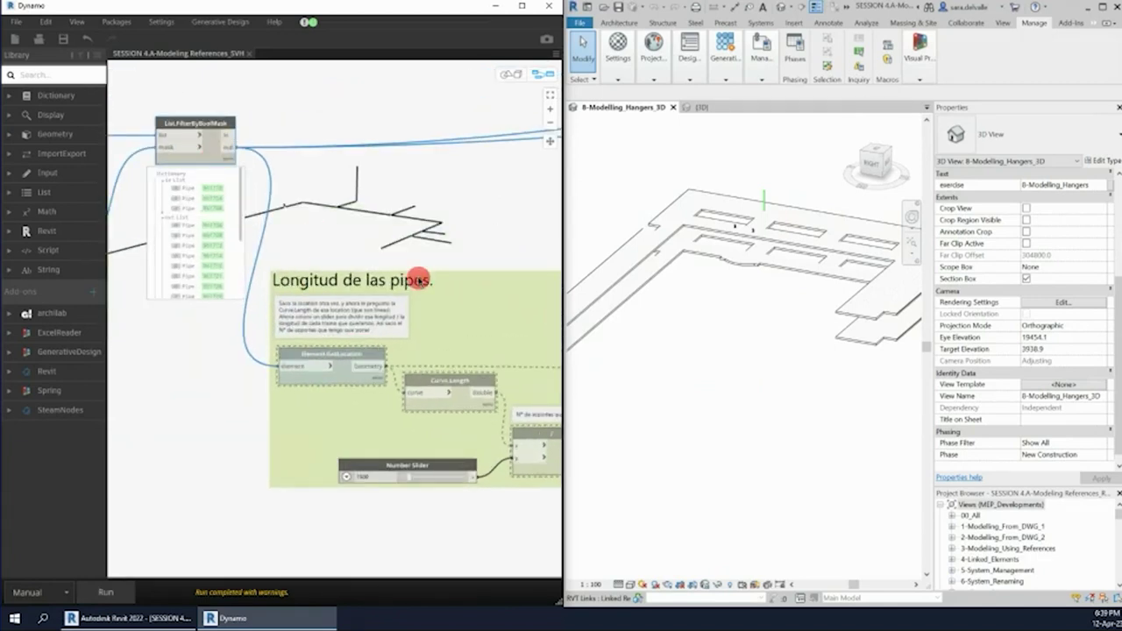
pyautogui.moveTo(421, 283)
pyautogui.mouseDown(button='middle')
pyautogui.moveTo(316, 210)
pyautogui.moveTo(260, 200)
pyautogui.mouseUp(button='middle')
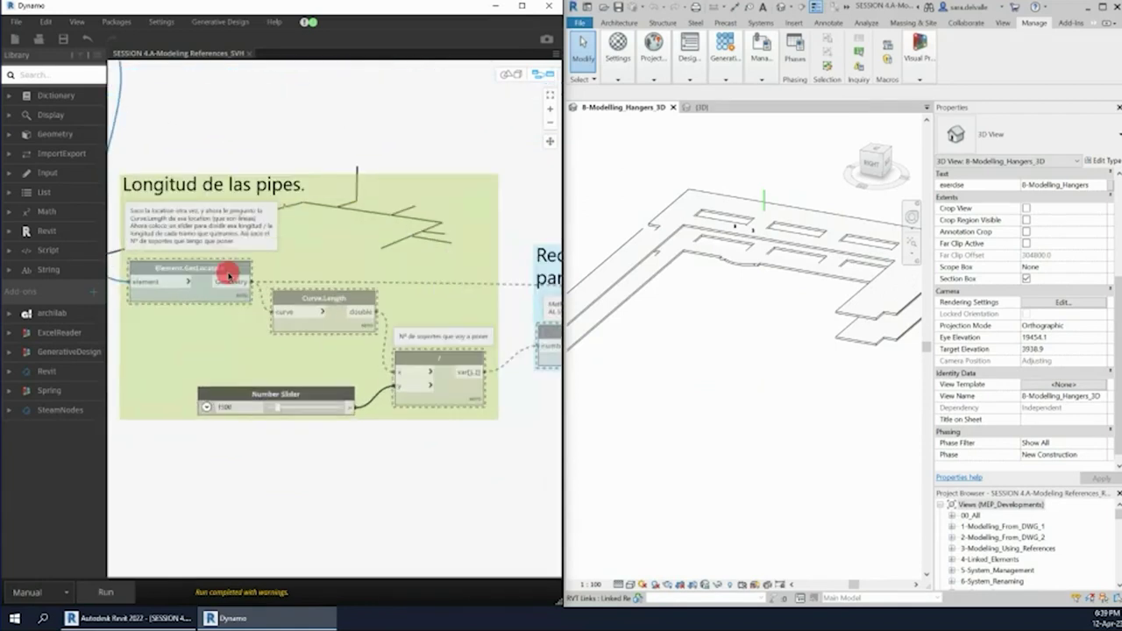
pyautogui.scroll(1, 226, 271)
pyautogui.rightClick(202, 272)
pyautogui.click(237, 340)
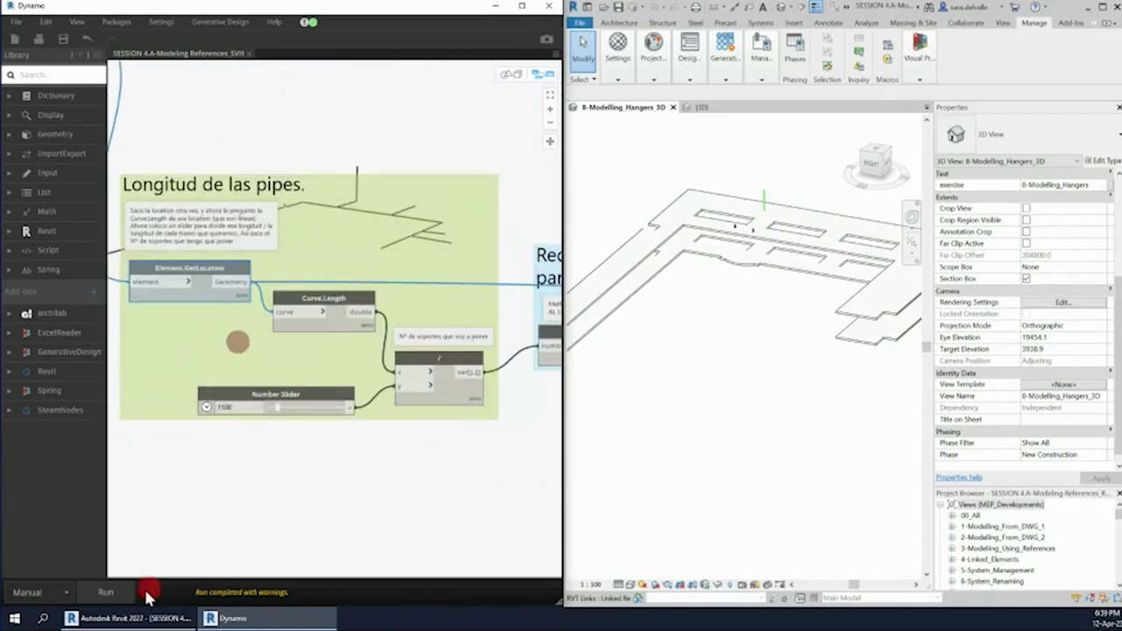
pyautogui.click(114, 596)
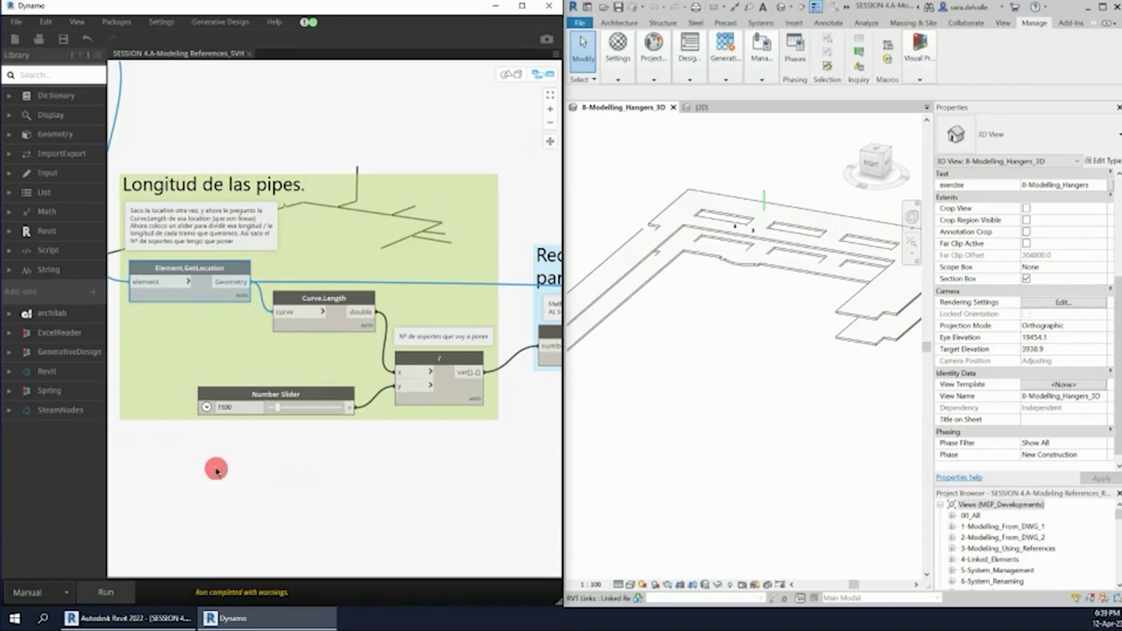
pyautogui.click(460, 368)
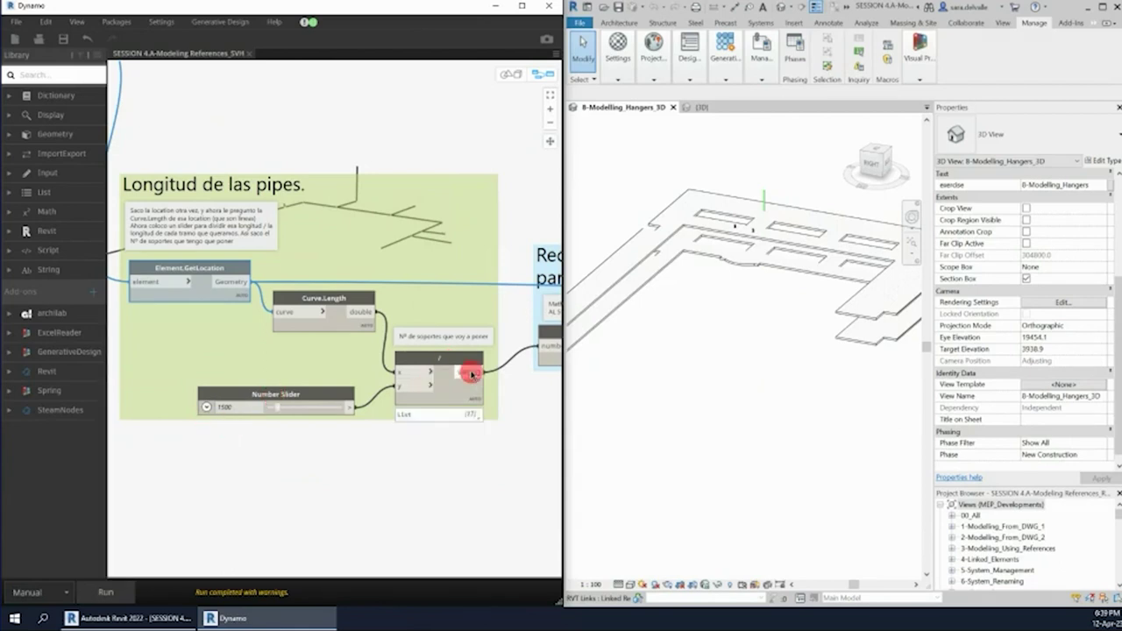
# - Inspect the division and Math.Ceiling result lists for the 1500 spacing
pyautogui.doubleClick(226, 409)
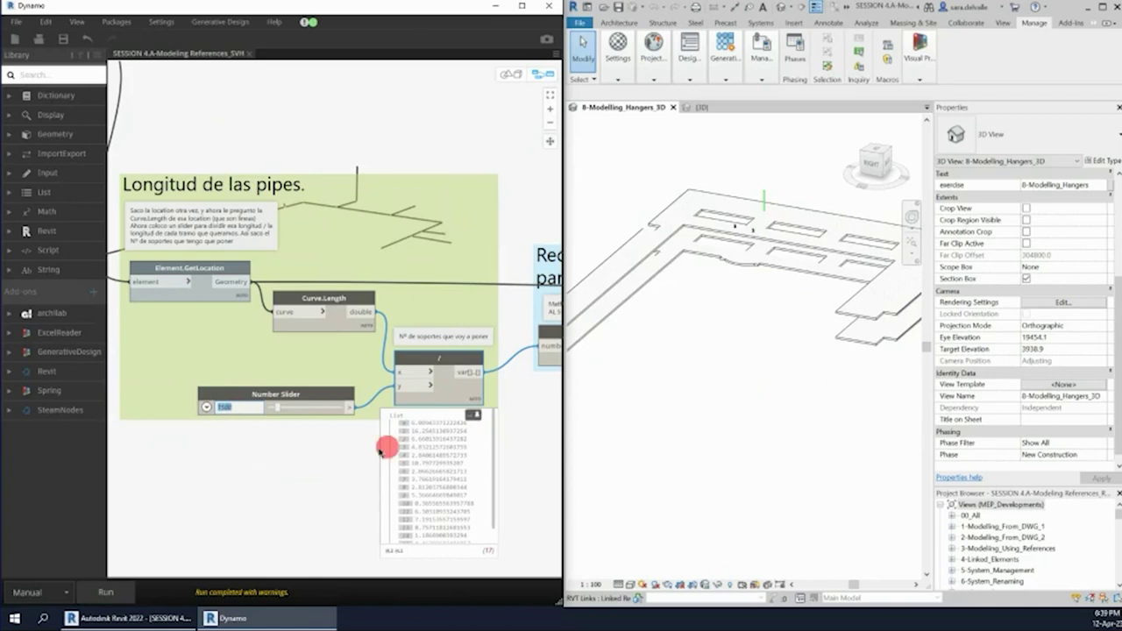
pyautogui.moveTo(386, 447); pyautogui.dragTo(354, 306, button='middle')
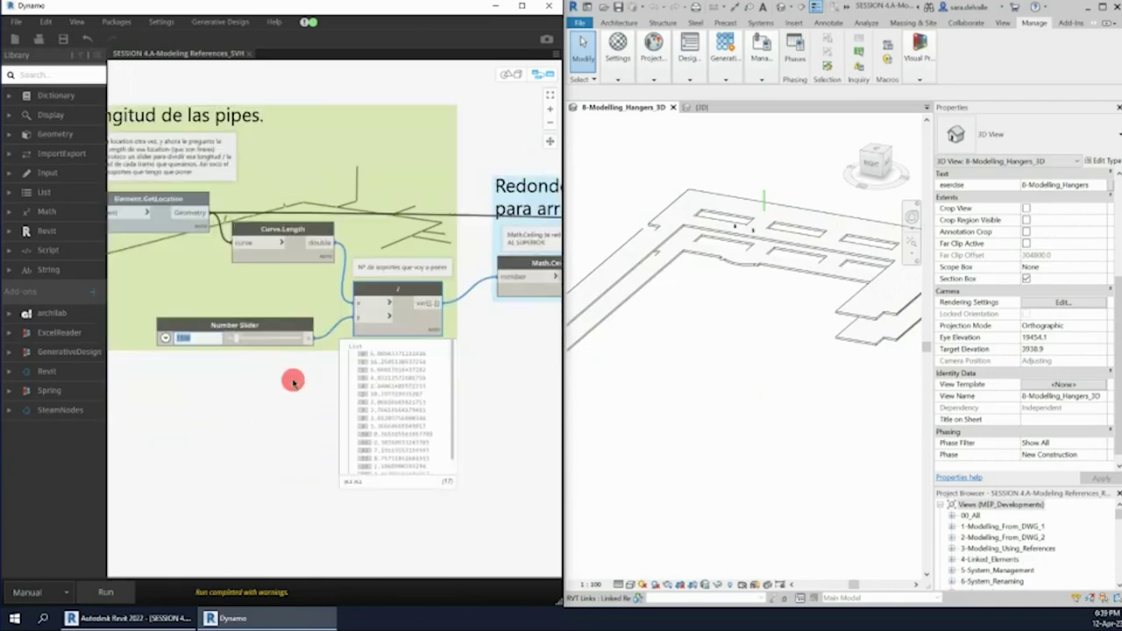
pyautogui.click(391, 343)
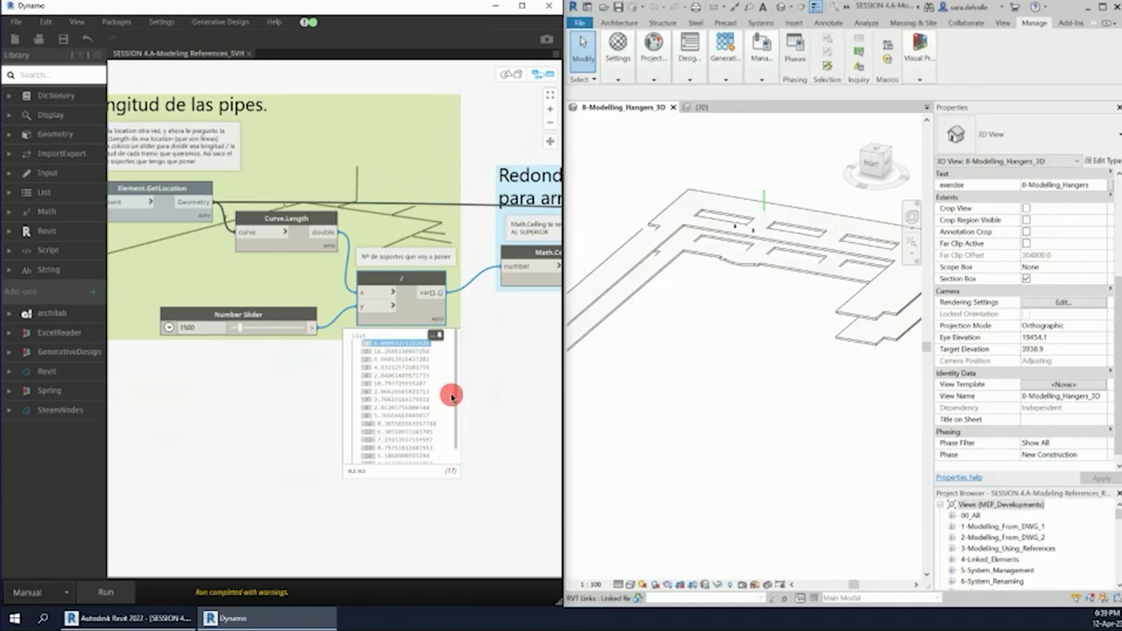
pyautogui.scroll(-1, 259, 326)
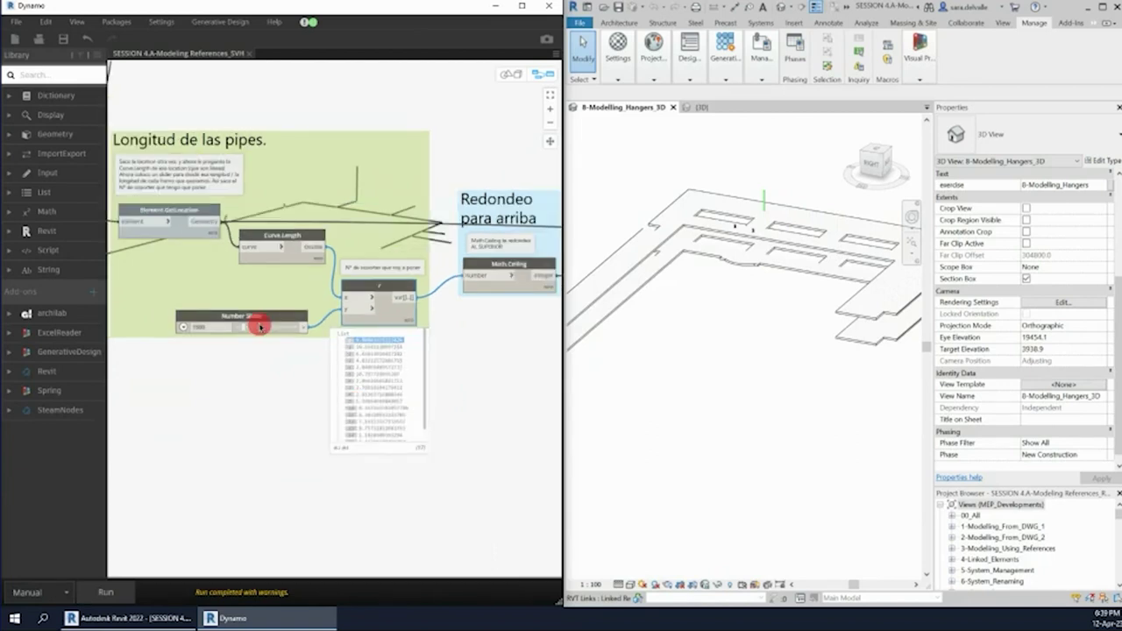
pyautogui.scroll(3, 486, 356)
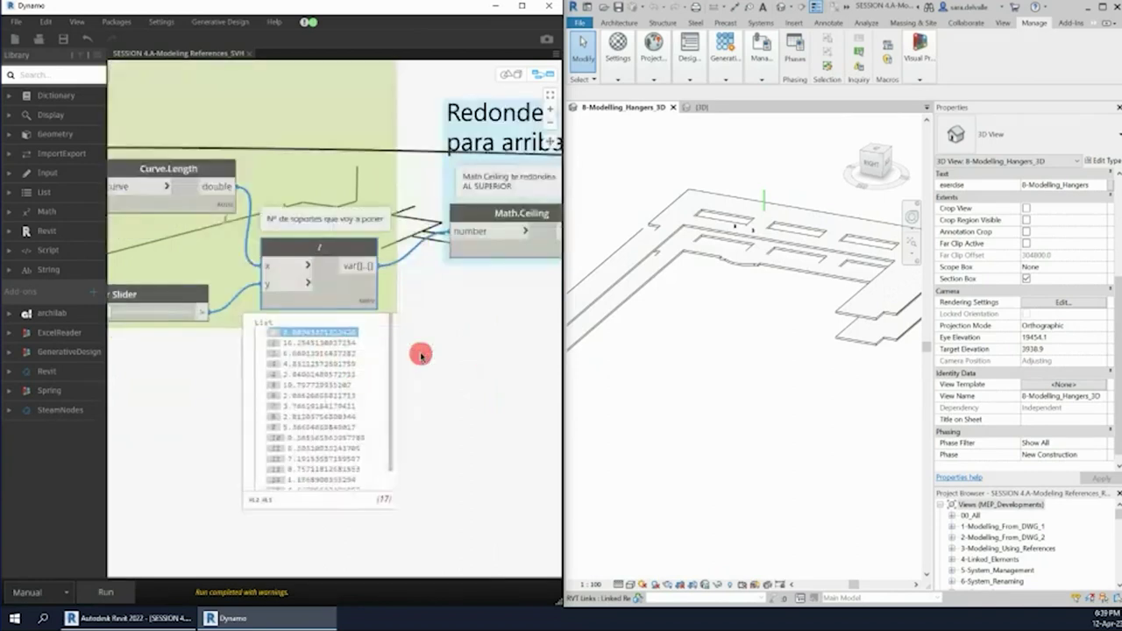
pyautogui.scroll(-1, 324, 353)
pyautogui.scroll(-3, 474, 353)
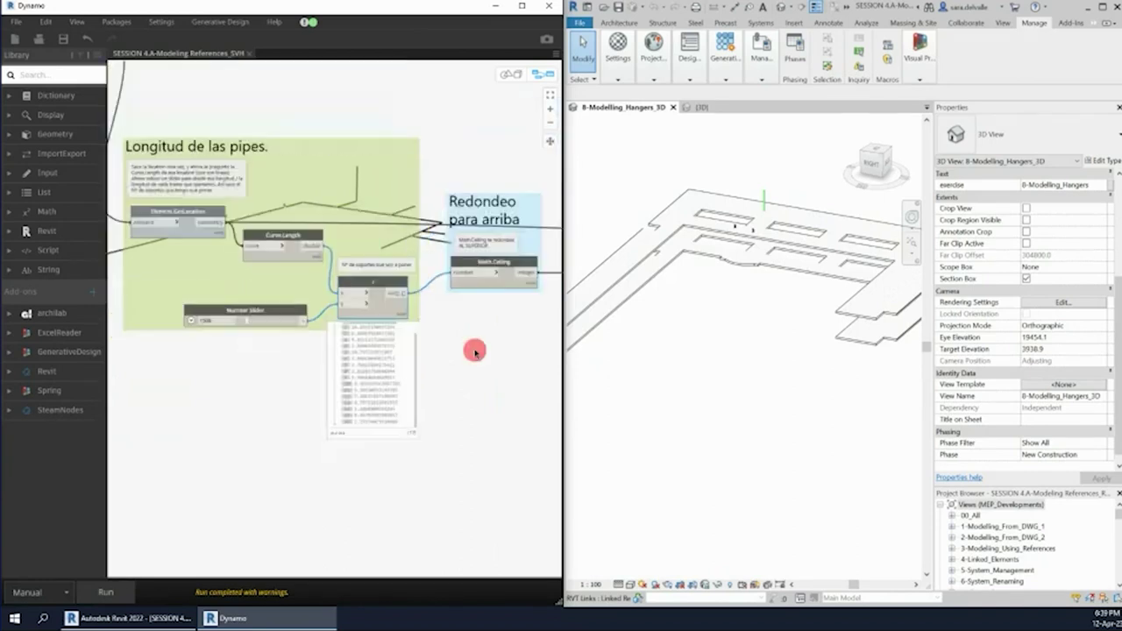
pyautogui.moveTo(475, 352); pyautogui.dragTo(448, 342, button='middle')
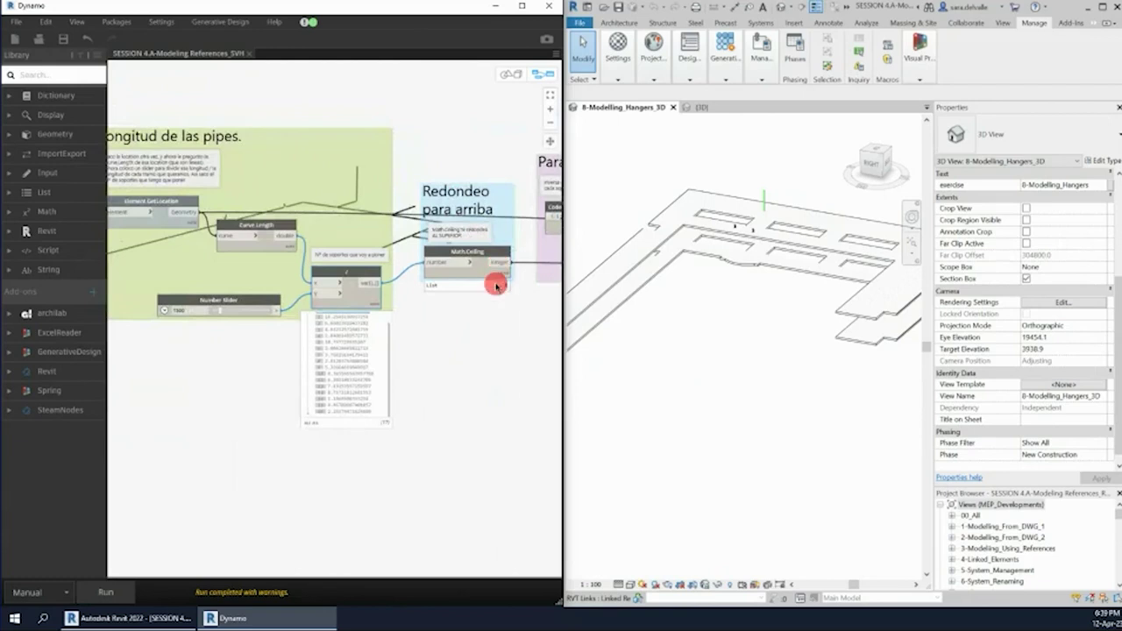
pyautogui.moveTo(535, 334); pyautogui.dragTo(526, 330, button='middle')
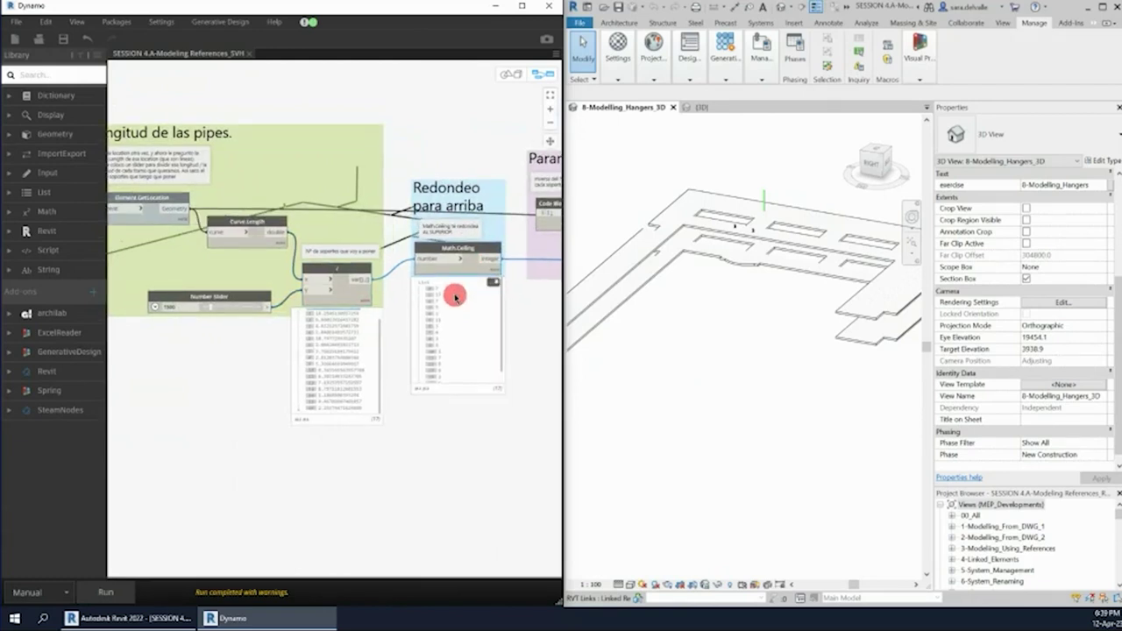
# - Set the Number Slider spacing to 2000 and rerun the graph
pyautogui.doubleClick(162, 307)
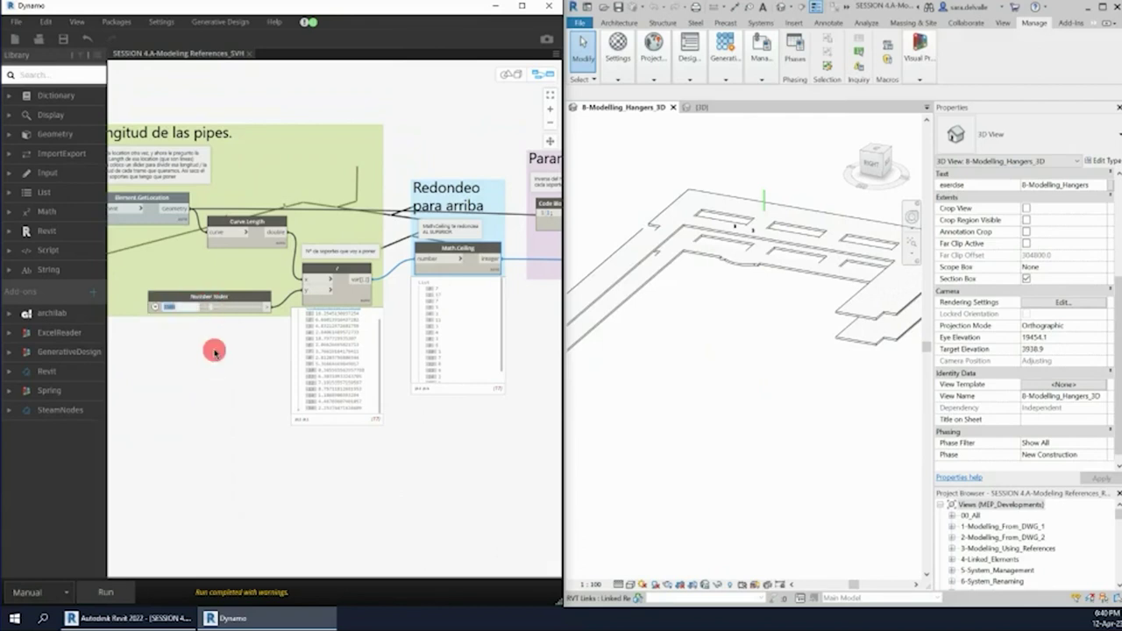
pyautogui.write('2000')
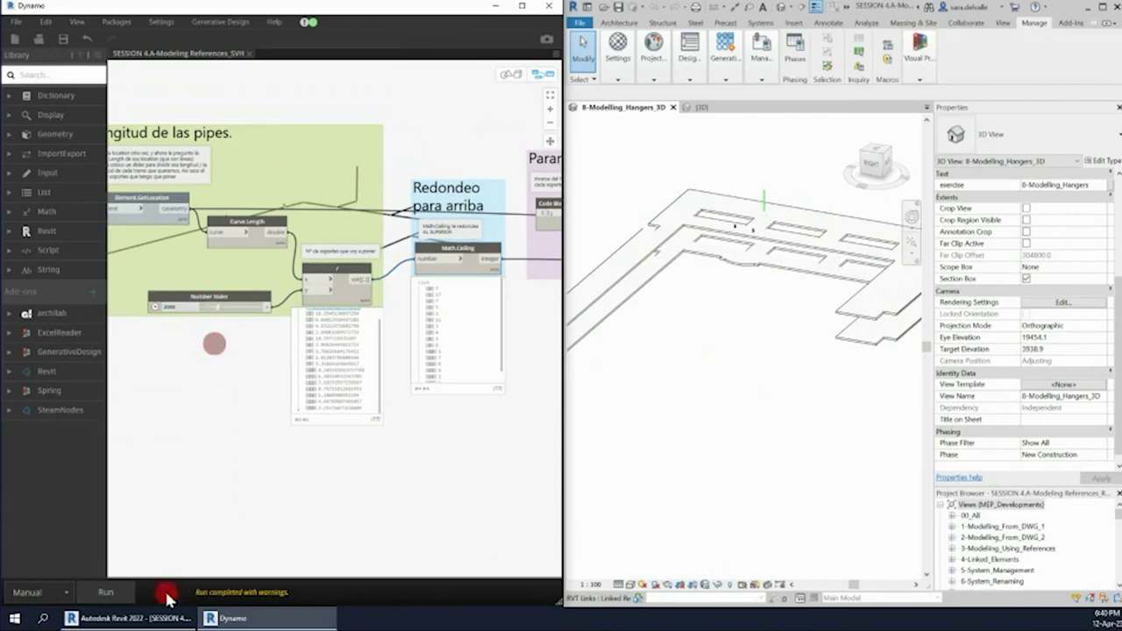
pyautogui.click(114, 593)
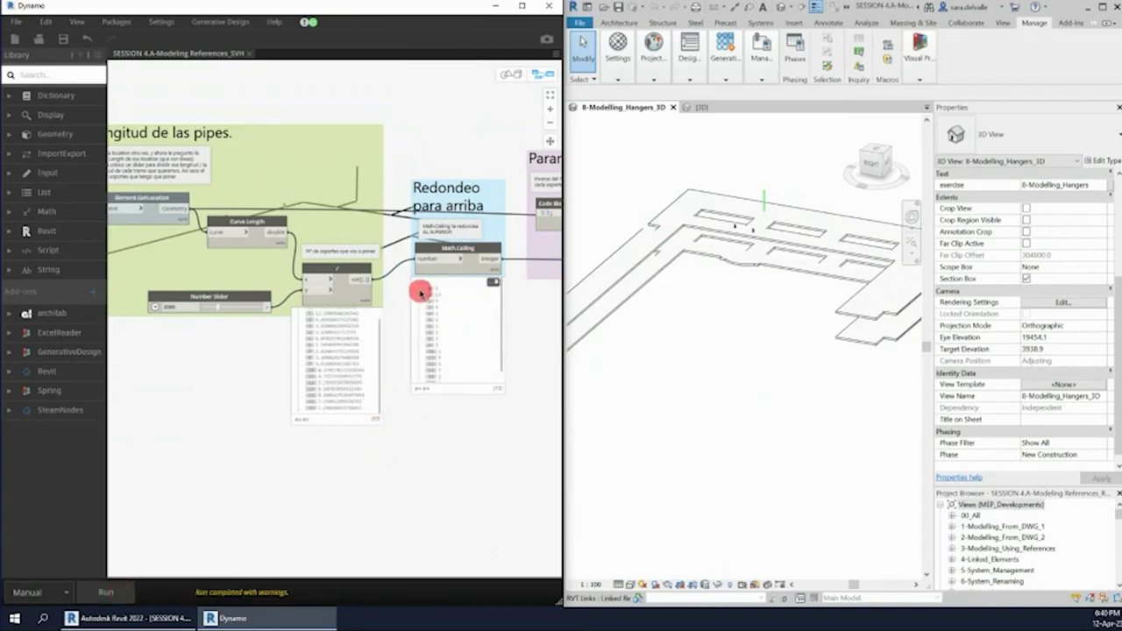
pyautogui.moveTo(456, 337)
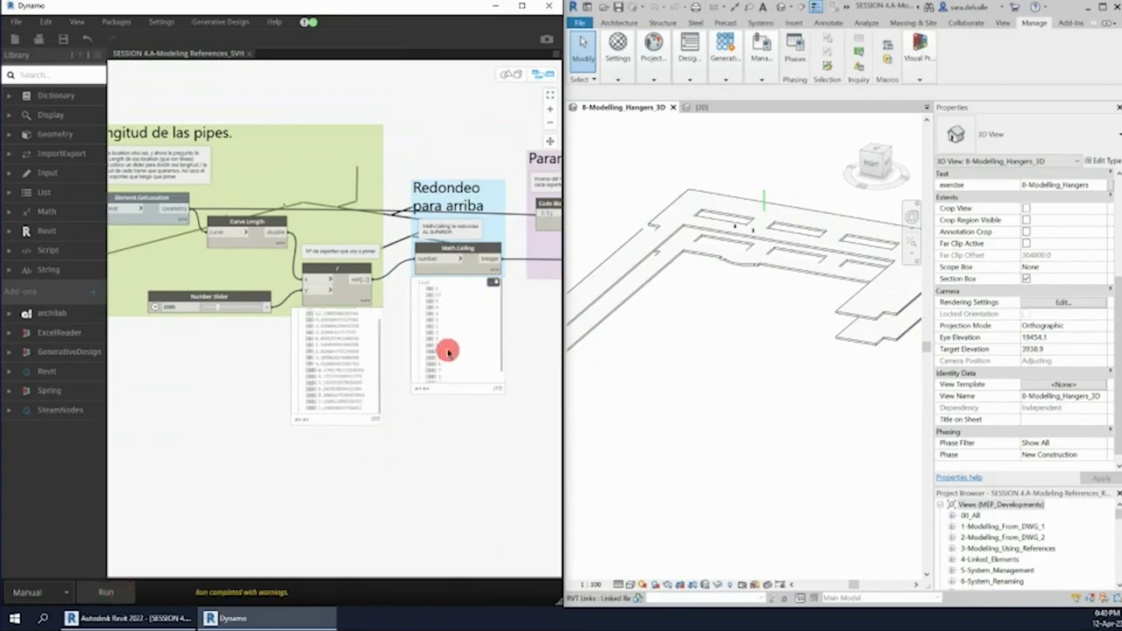
pyautogui.scroll(-3, 233, 219)
# - Unfreeze the division node in 'Parametro para STEP' and rerun the graph
pyautogui.scroll(2, 416, 353)
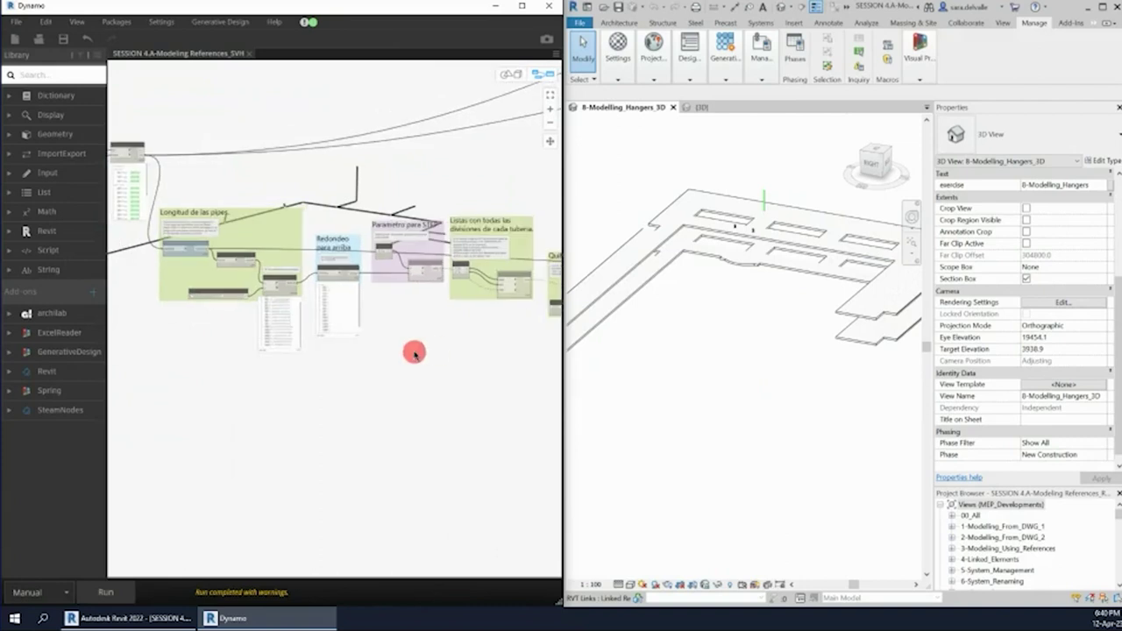
pyautogui.scroll(1, 421, 311)
pyautogui.moveTo(314, 325); pyautogui.dragTo(362, 340, button='middle')
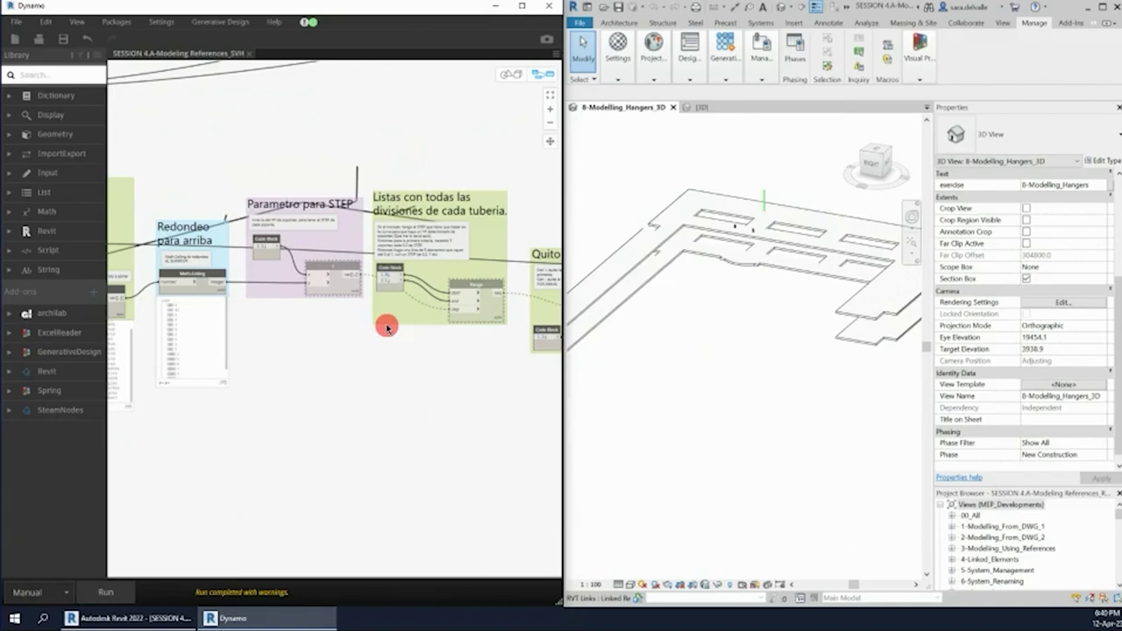
pyautogui.scroll(2, 283, 293)
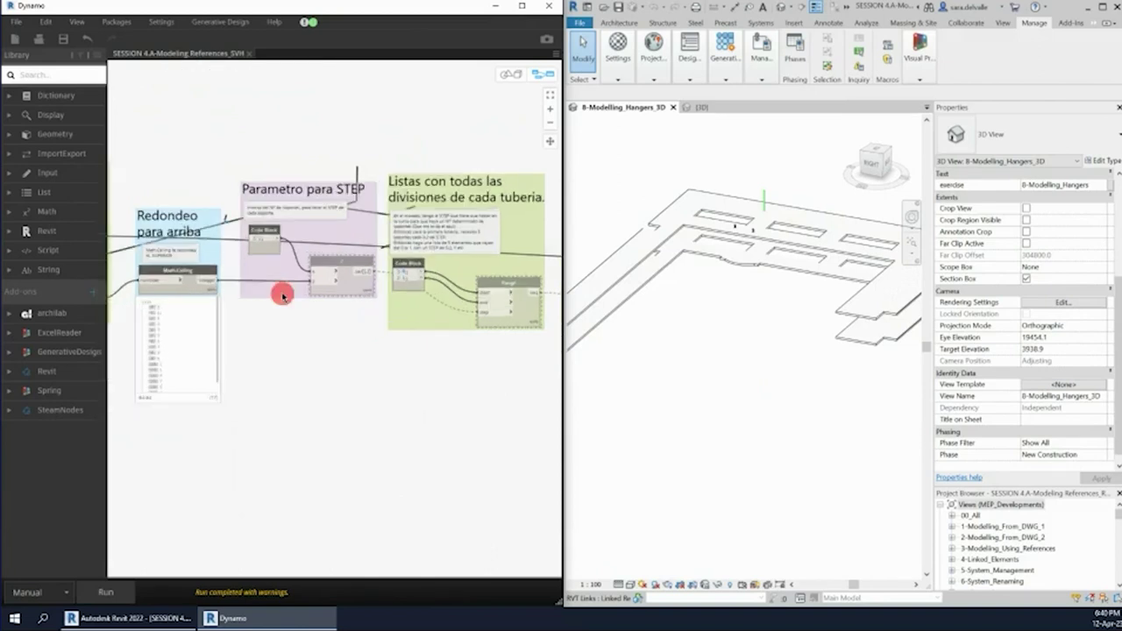
pyautogui.rightClick(357, 289)
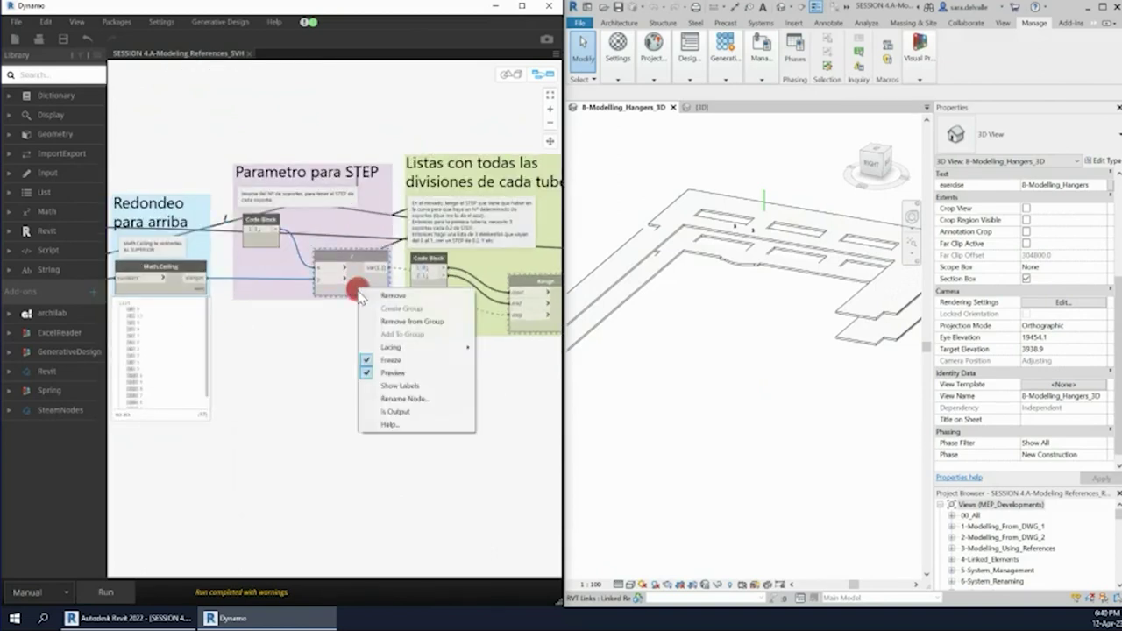
pyautogui.click(381, 360)
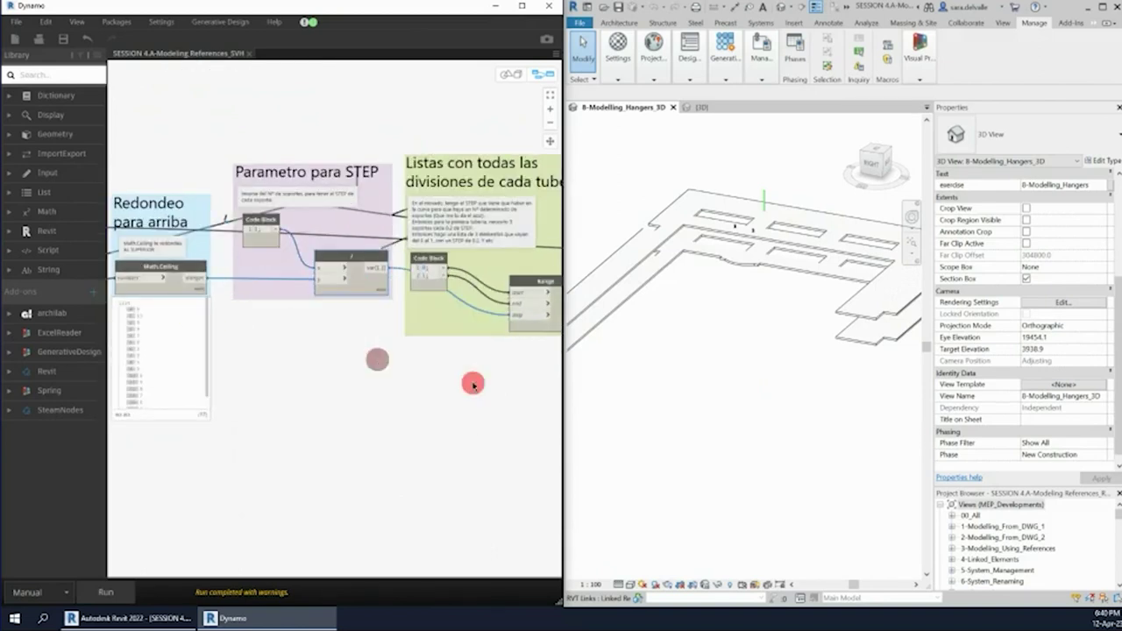
pyautogui.moveTo(411, 406)
pyautogui.mouseDown(button='middle')
pyautogui.moveTo(265, 372)
pyautogui.moveTo(302, 374)
pyautogui.mouseUp(button='middle')
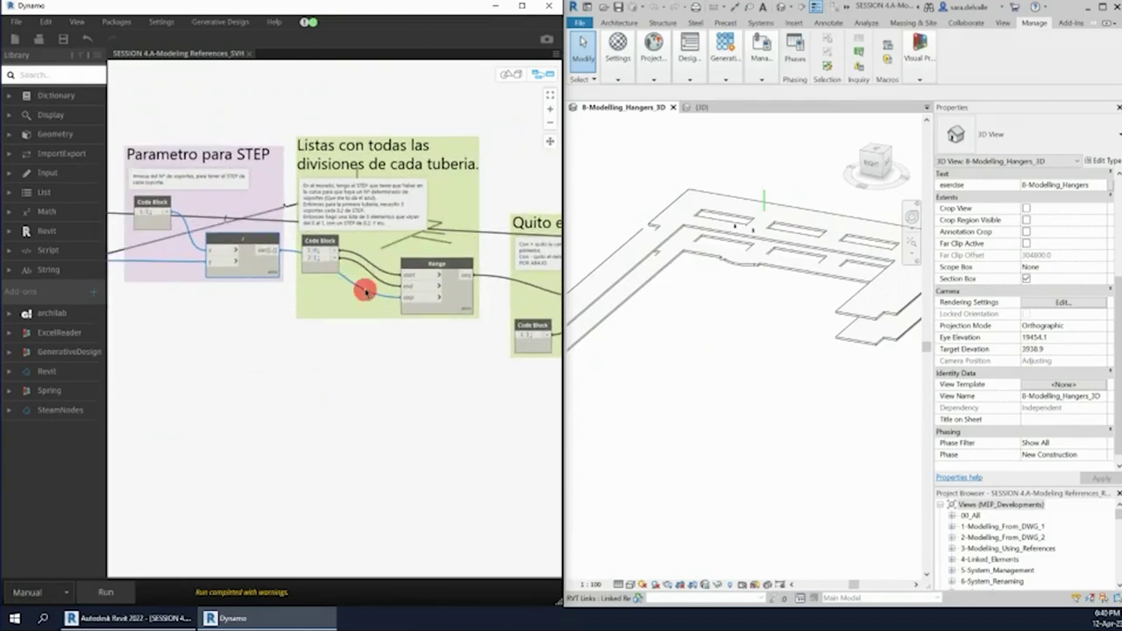
pyautogui.click(105, 593)
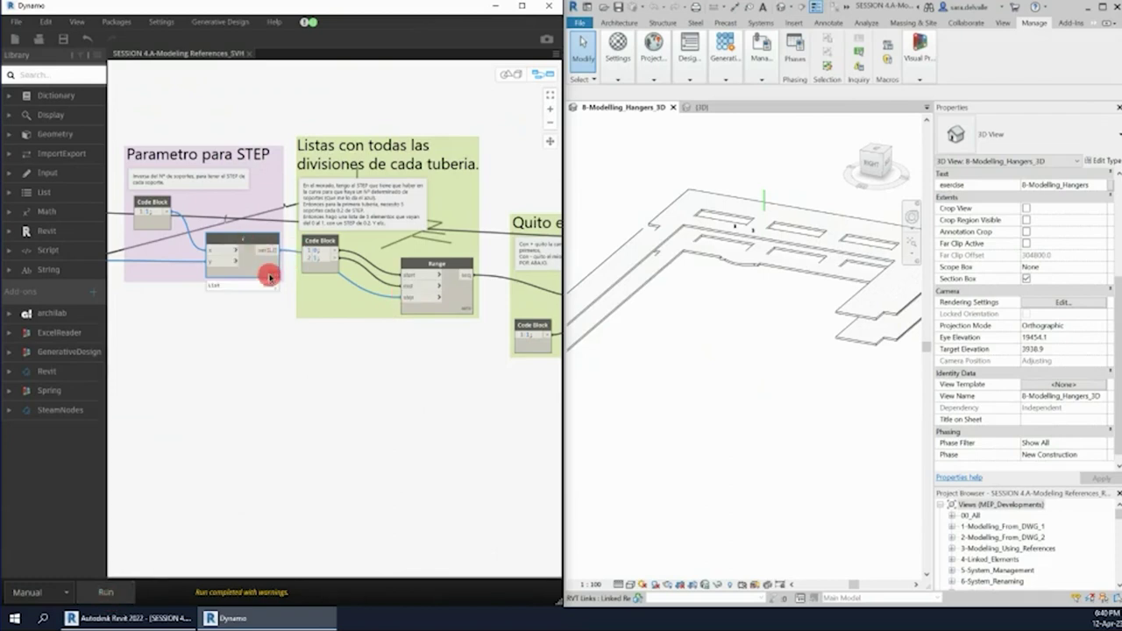
# - Review the step values and each pipe's Range list from 0 to 1
pyautogui.moveTo(155, 333); pyautogui.dragTo(285, 356, button='middle')
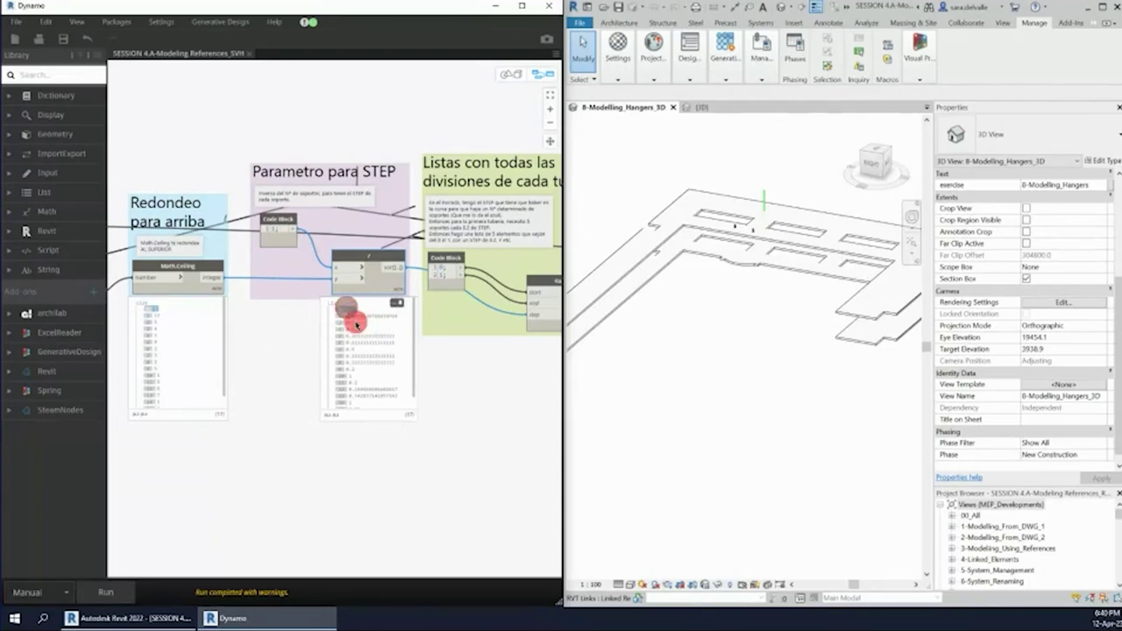
pyautogui.moveTo(482, 371); pyautogui.dragTo(415, 365, button='middle')
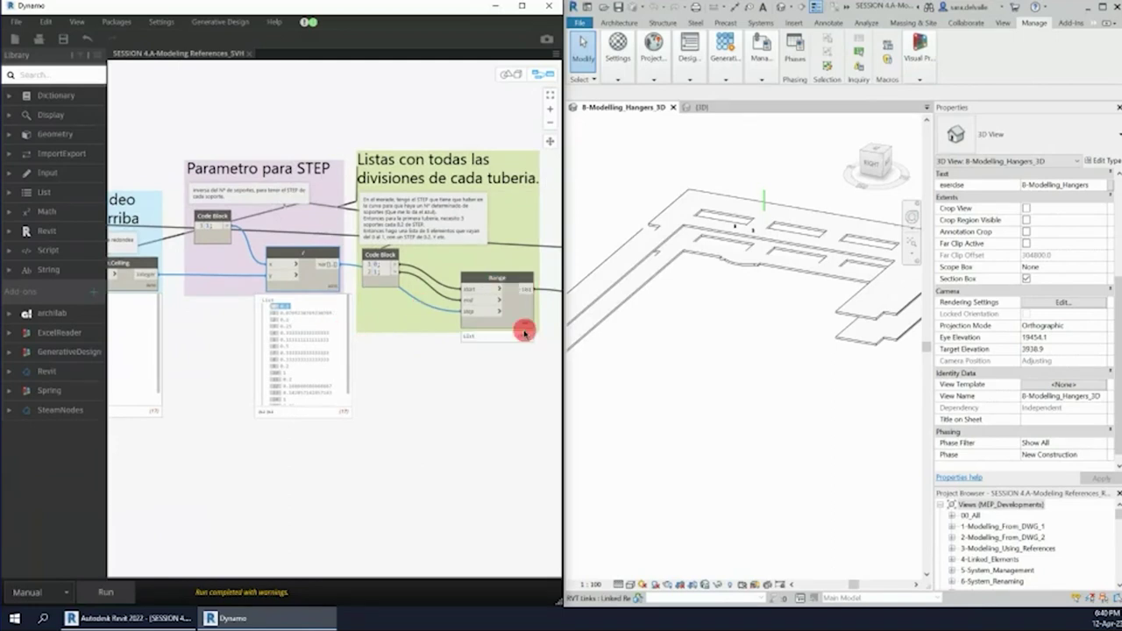
pyautogui.moveTo(496, 298)
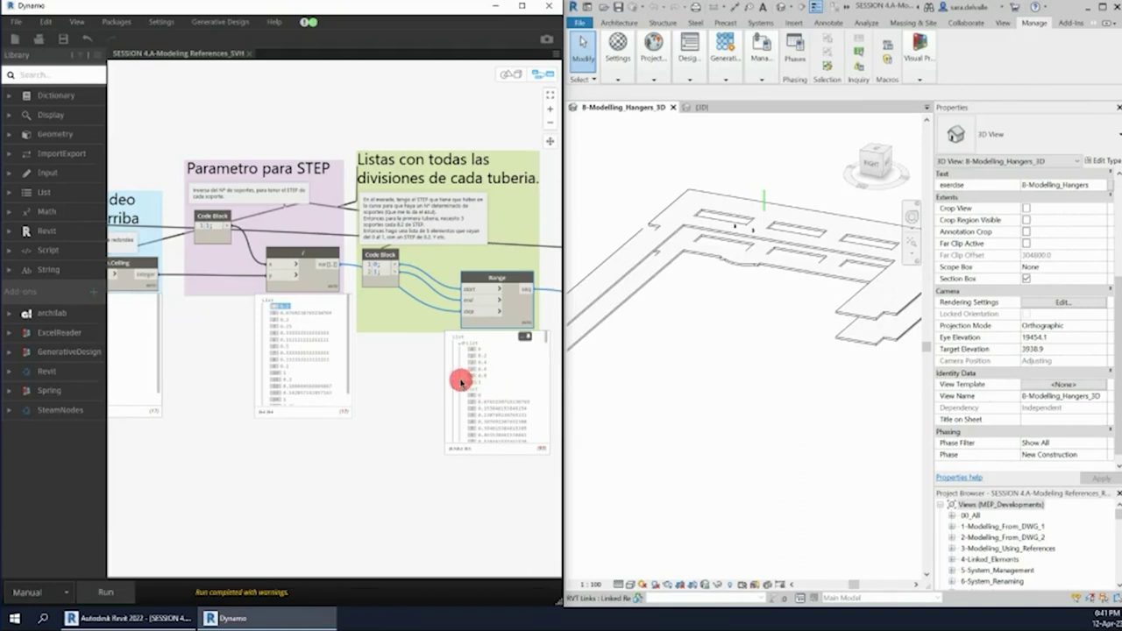
pyautogui.scroll(-3, 401, 385)
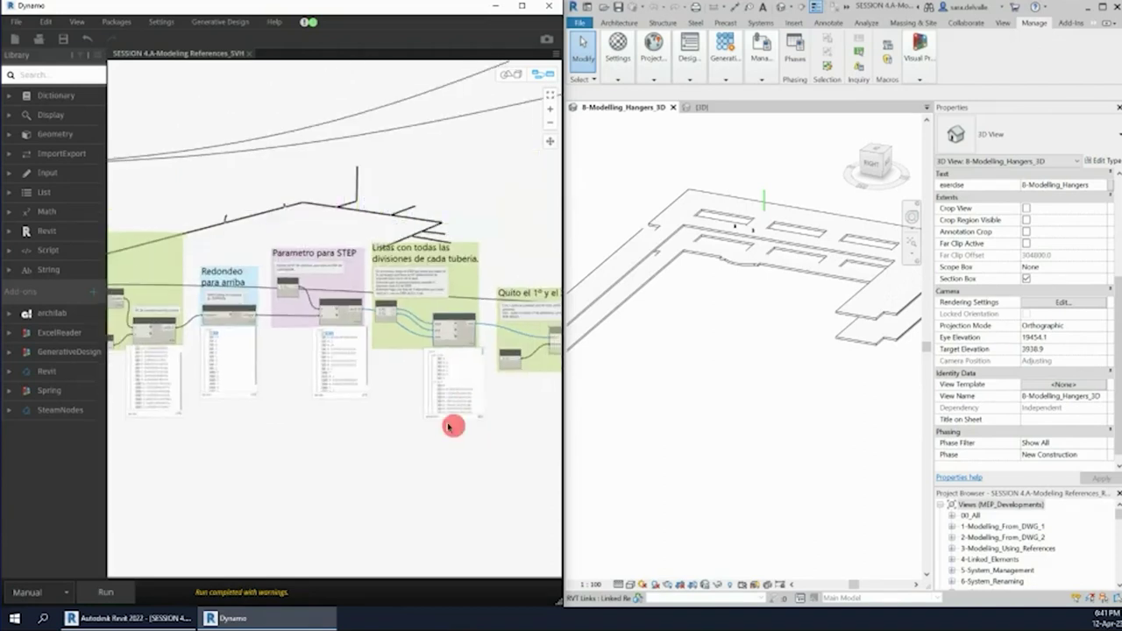
pyautogui.moveTo(451, 421); pyautogui.dragTo(308, 383, button='middle')
pyautogui.scroll(2, 271, 343)
pyautogui.scroll(2, 322, 352)
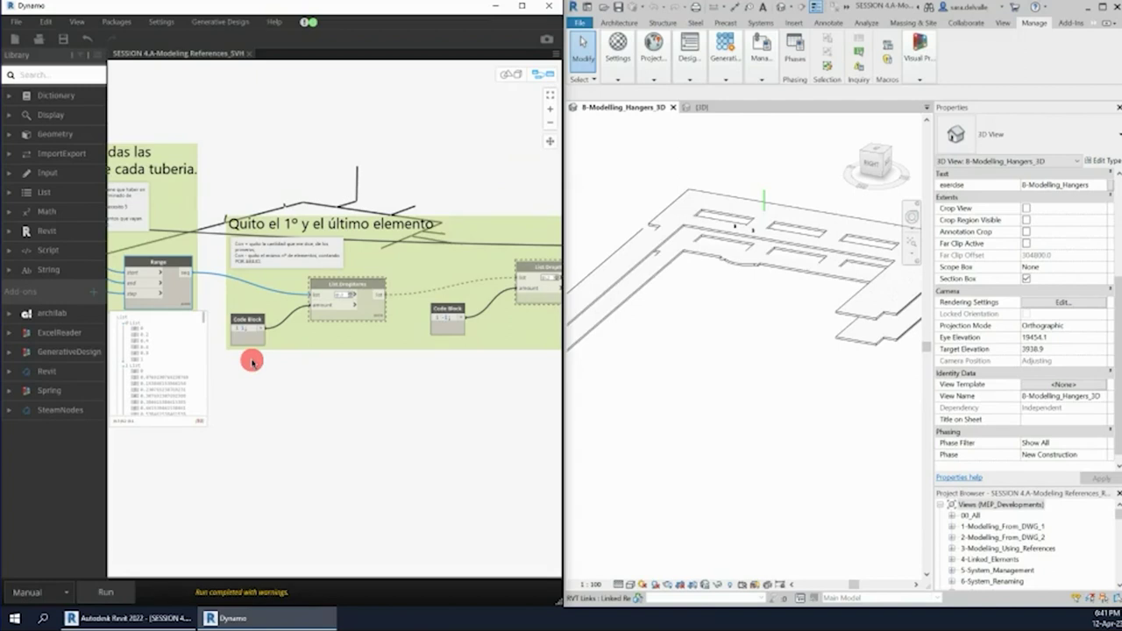
pyautogui.moveTo(252, 361); pyautogui.dragTo(167, 352, button='middle')
pyautogui.rightClick(279, 281)
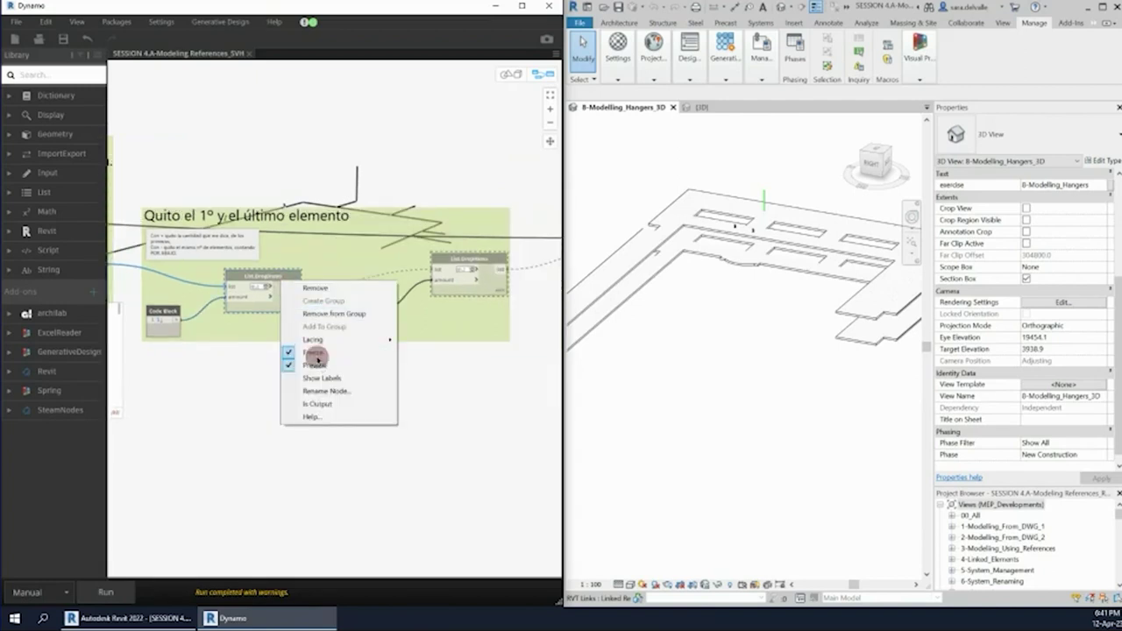
pyautogui.click(313, 353)
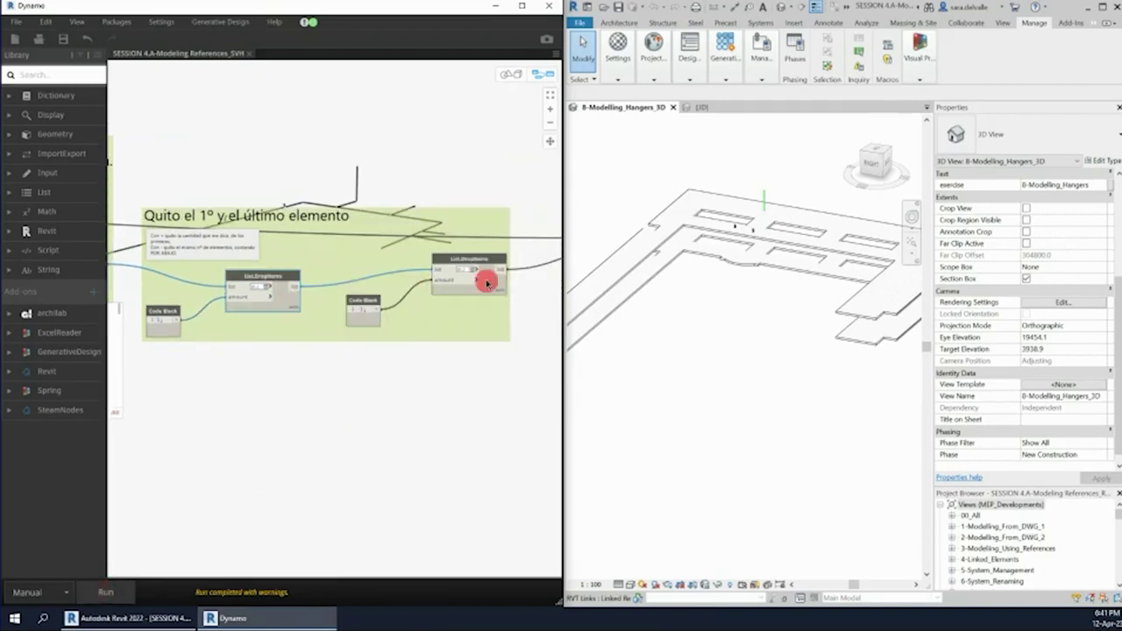
pyautogui.moveTo(501, 305); pyautogui.dragTo(334, 316, button='middle')
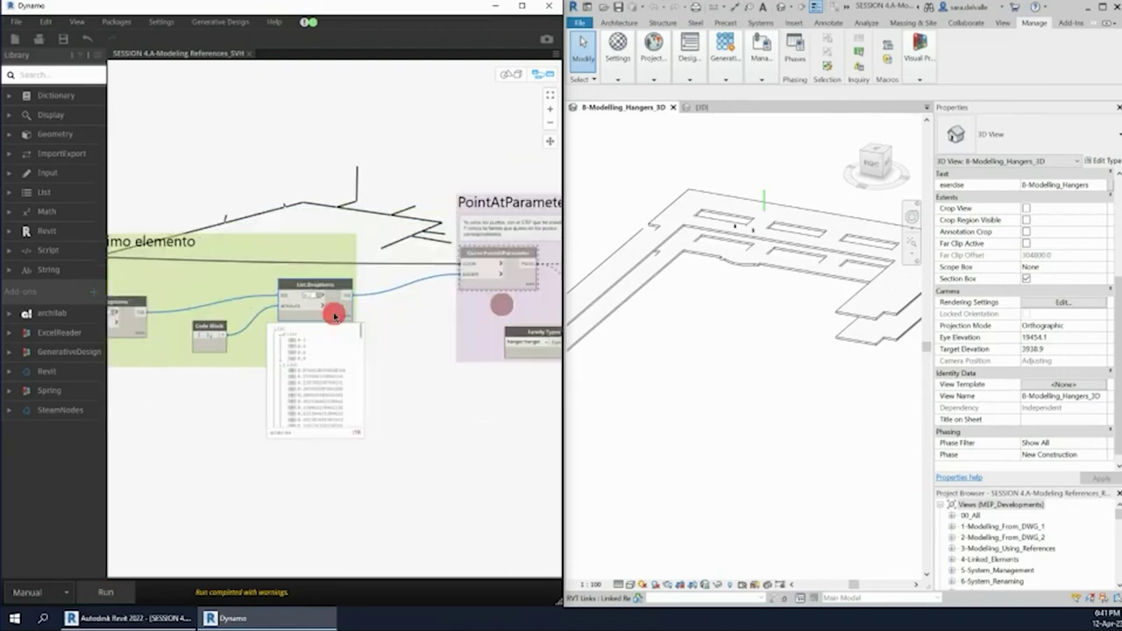
pyautogui.scroll(3, 345, 363)
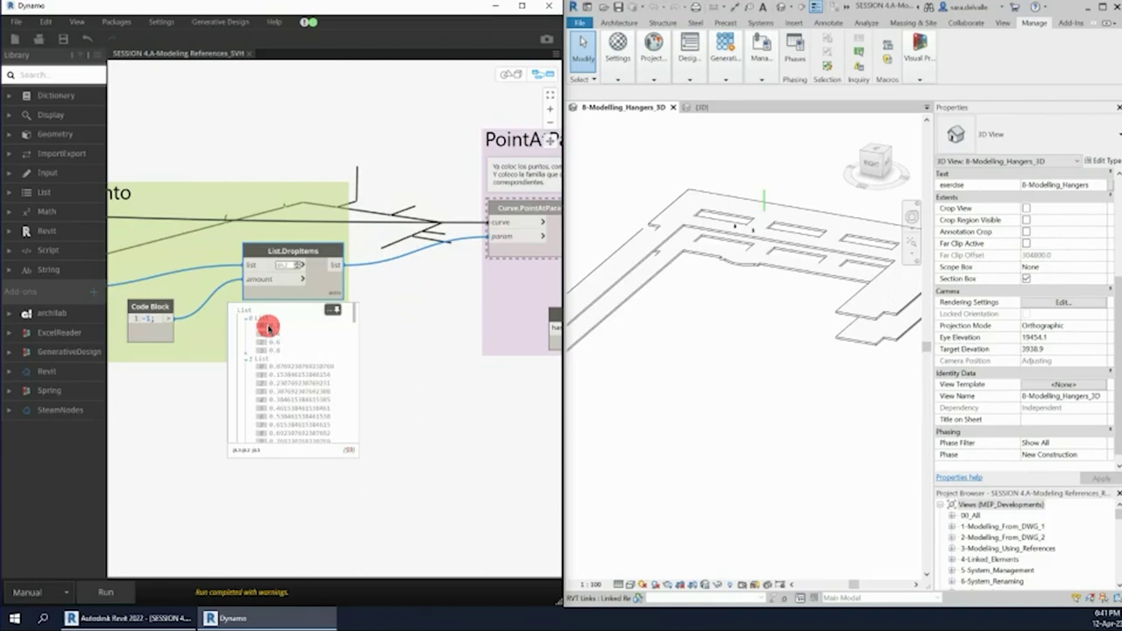
pyautogui.scroll(-3, 228, 176)
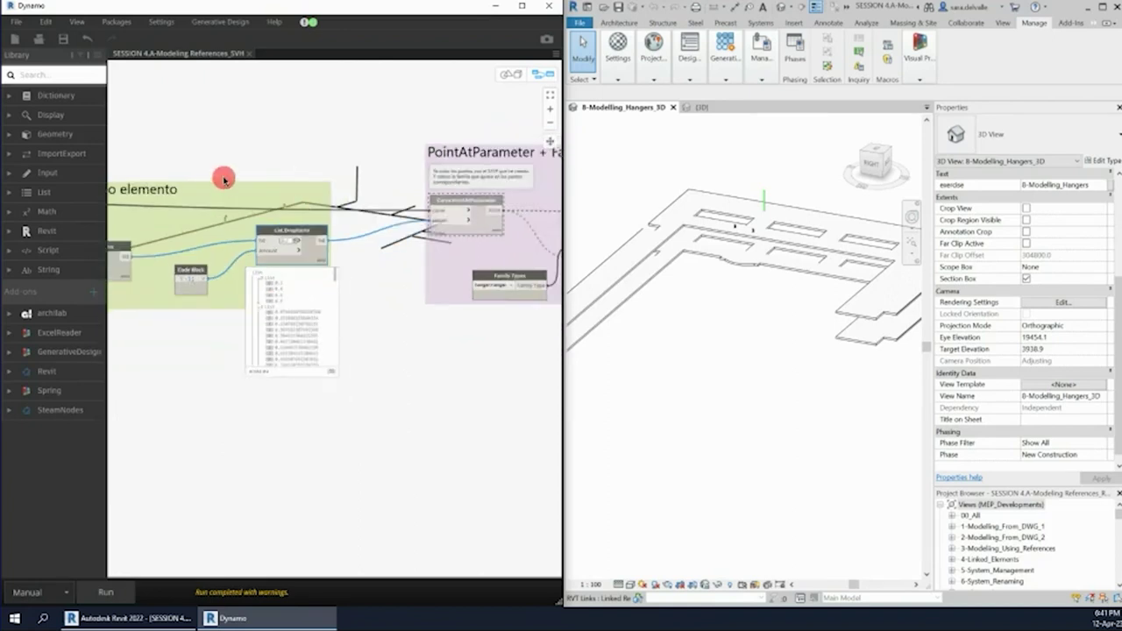
pyautogui.moveTo(366, 147); pyautogui.dragTo(294, 177, button='middle')
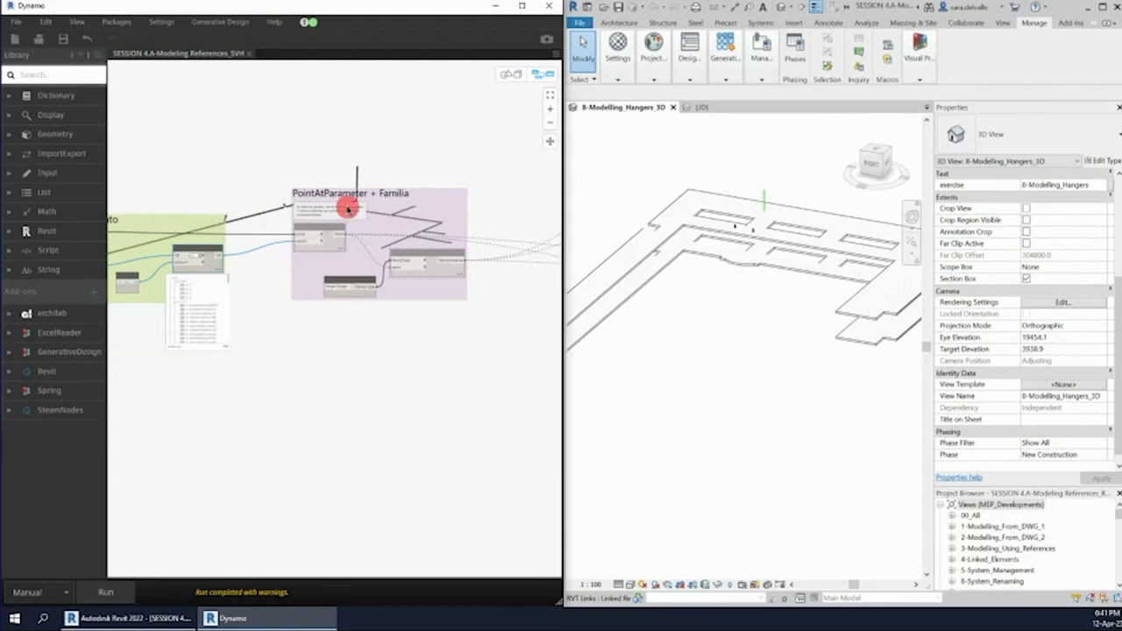
pyautogui.scroll(2, 346, 205)
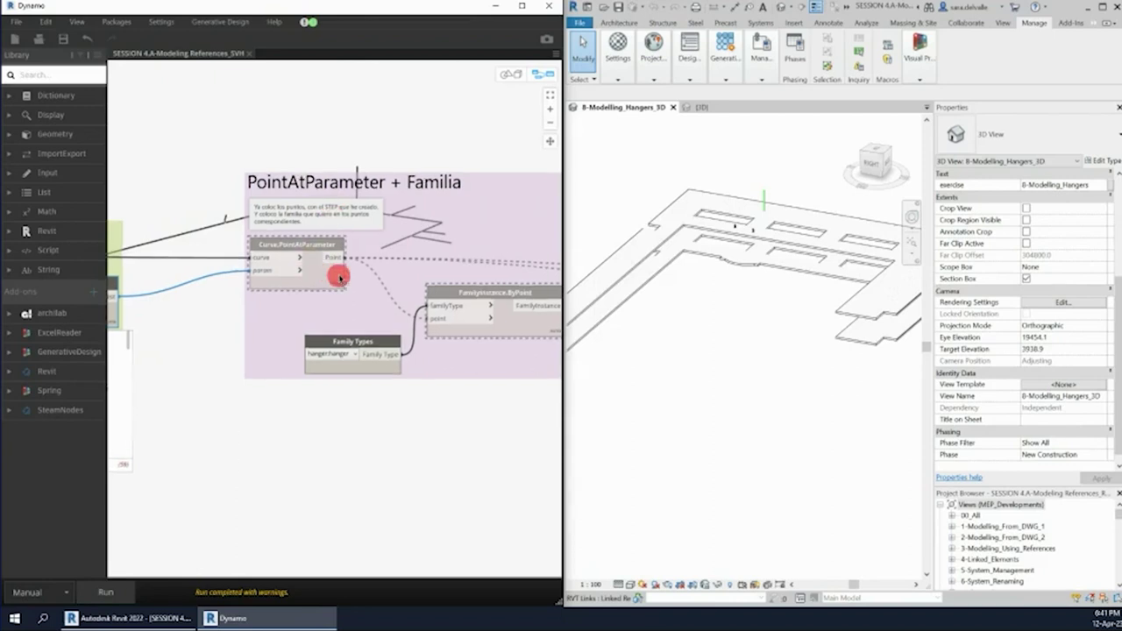
pyautogui.moveTo(325, 261); pyautogui.dragTo(418, 253, button='middle')
pyautogui.scroll(1, 345, 254)
pyautogui.scroll(-1, 333, 277)
pyautogui.scroll(-1, 296, 283)
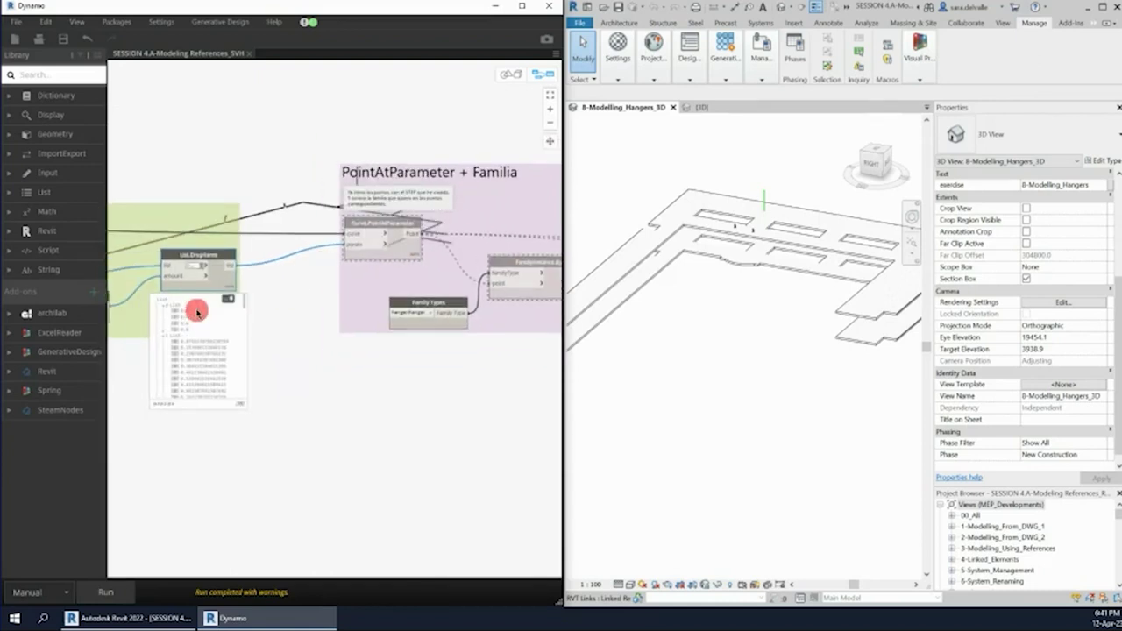
pyautogui.moveTo(301, 288); pyautogui.dragTo(500, 290, button='middle')
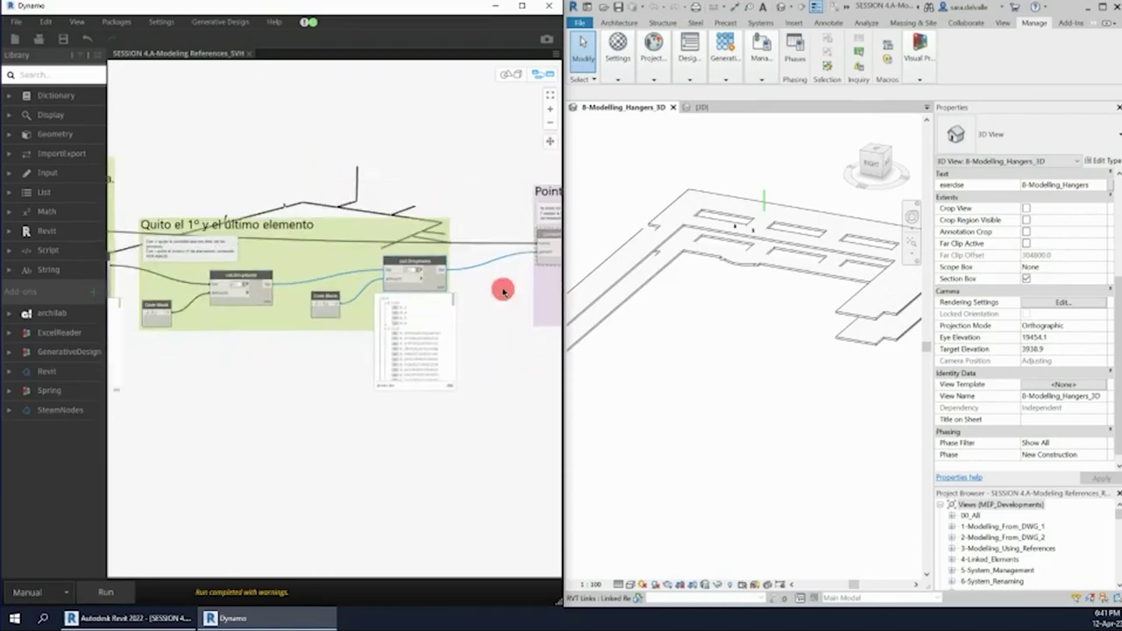
pyautogui.scroll(-1, 234, 291)
pyautogui.scroll(-1, 234, 291)
# - Bring the PointAtParameter + Familia group into view and run the graph
pyautogui.scroll(-1, 114, 254)
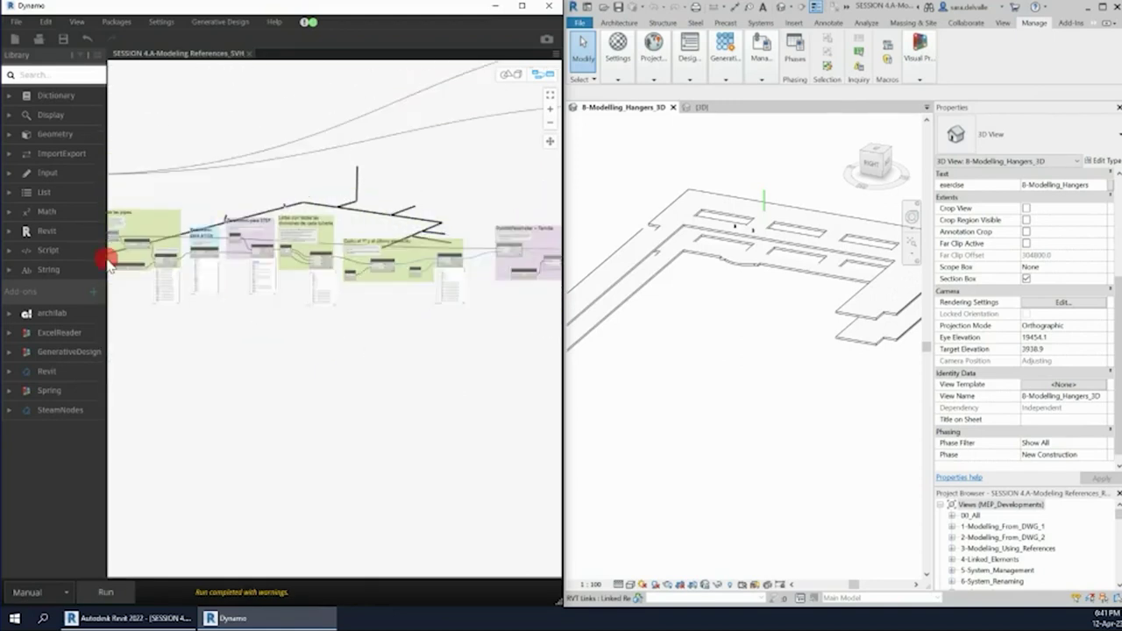
pyautogui.moveTo(406, 300); pyautogui.dragTo(170, 321, button='middle')
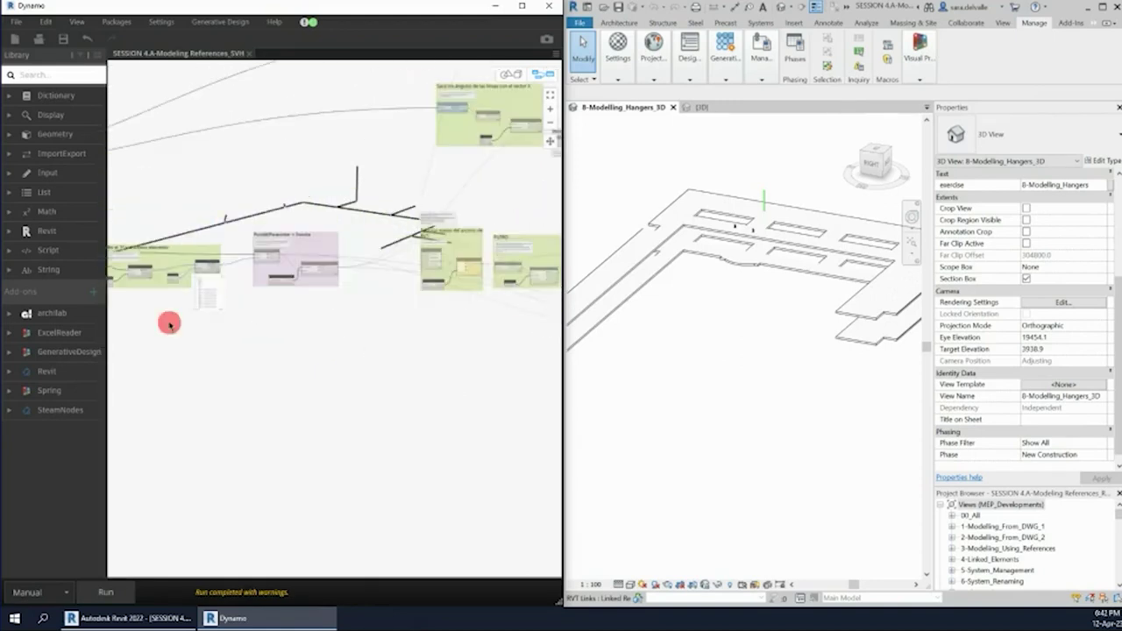
pyautogui.scroll(2, 256, 267)
pyautogui.scroll(2, 256, 268)
pyautogui.click(318, 320)
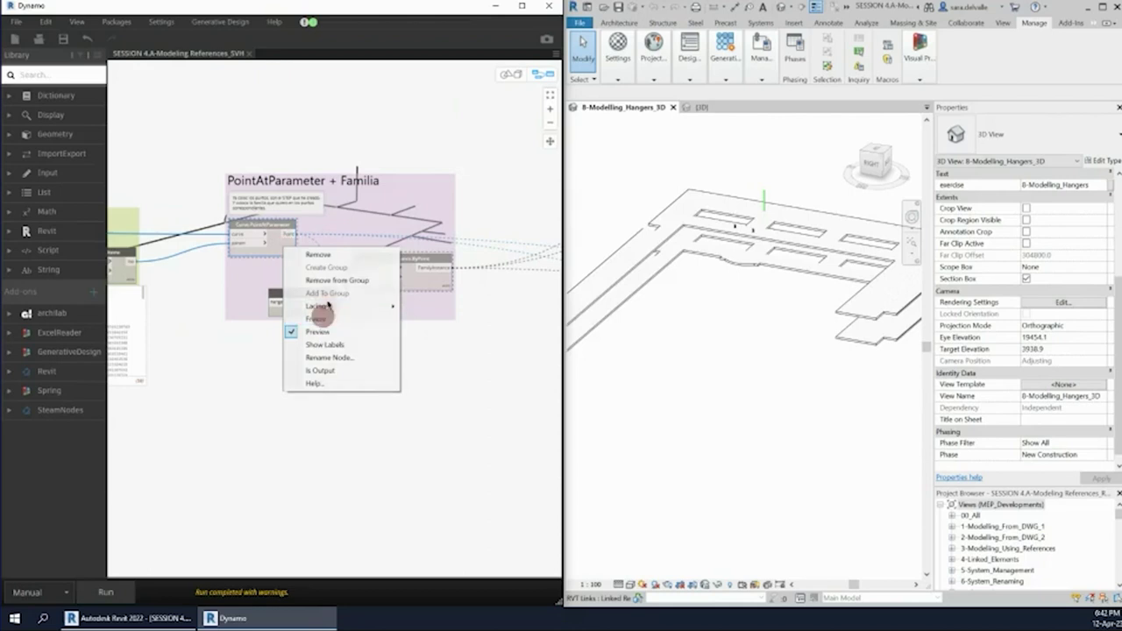
pyautogui.click(122, 593)
# - Orbit the background geometry preview to inspect the points along the pipes
pyautogui.moveTo(462, 147)
pyautogui.mouseDown(button='middle')
pyautogui.moveTo(479, 306)
pyautogui.moveTo(528, 100)
pyautogui.mouseUp(button='middle')
pyautogui.click(510, 73)
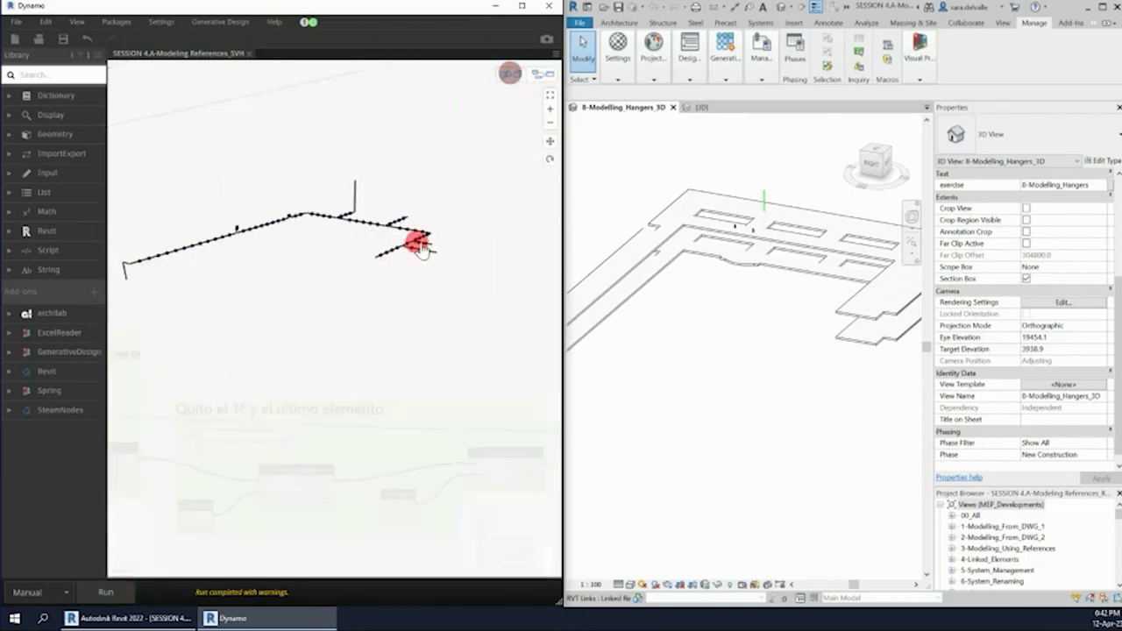
pyautogui.moveTo(506, 101)
pyautogui.mouseDown()
pyautogui.moveTo(451, 156)
pyautogui.moveTo(293, 188)
pyautogui.moveTo(401, 242)
pyautogui.moveTo(376, 188)
pyautogui.moveTo(332, 259)
pyautogui.mouseUp()
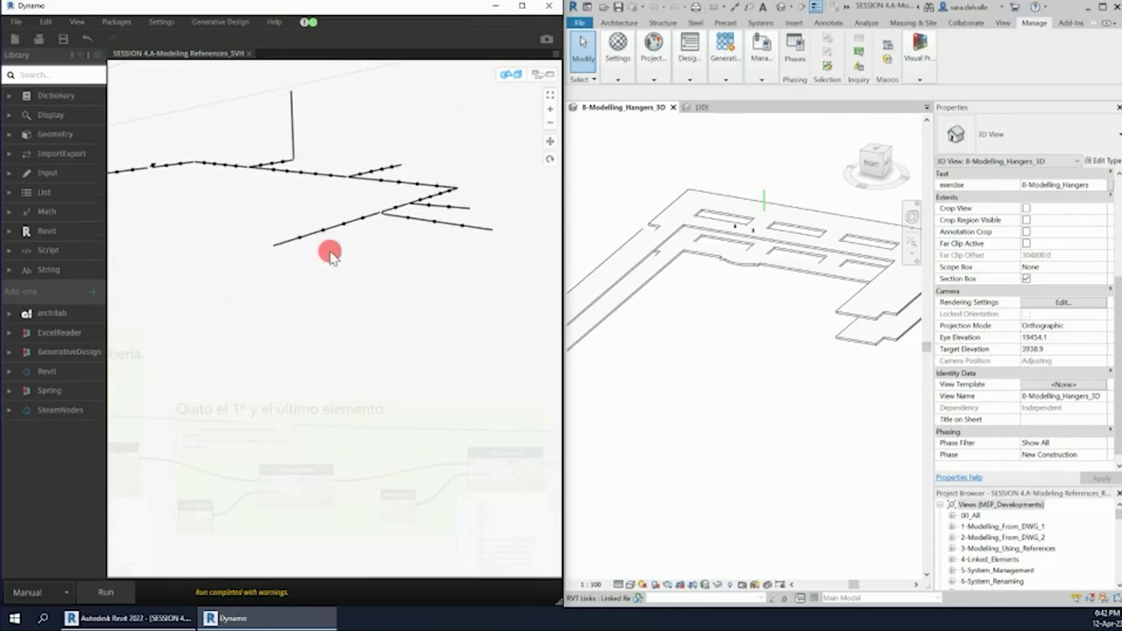
pyautogui.click(544, 73)
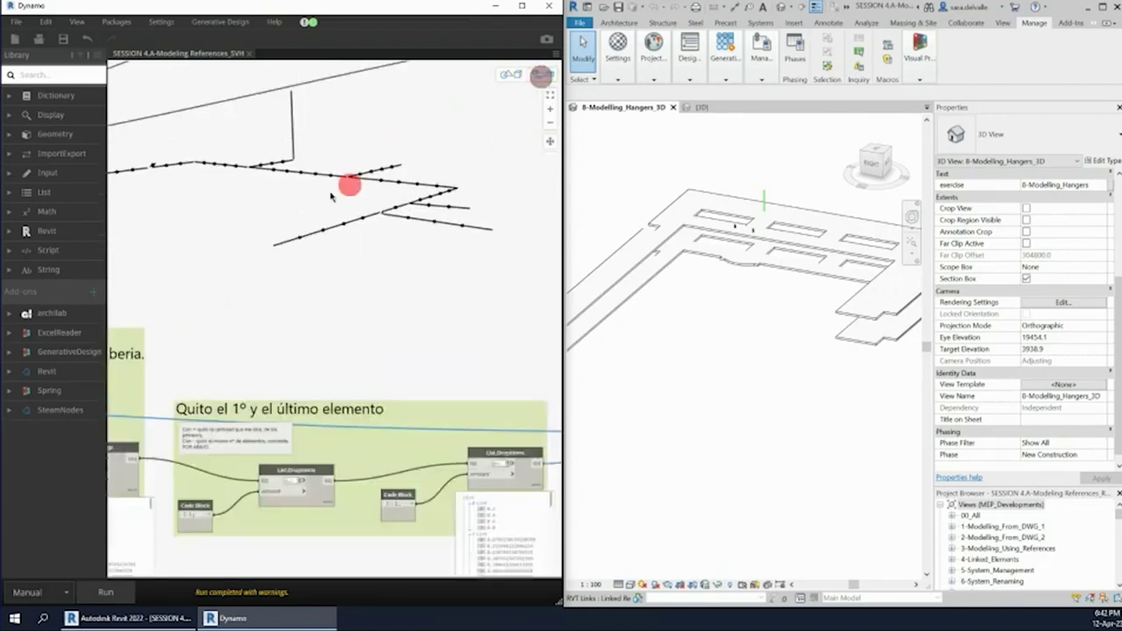
# - Unfreeze the FamilyInstance.ByPoint node in the PointAtParameter + Familia group
pyautogui.scroll(-2, 351, 182)
pyautogui.moveTo(394, 314); pyautogui.dragTo(208, 290, button='middle')
pyautogui.scroll(2, 325, 330)
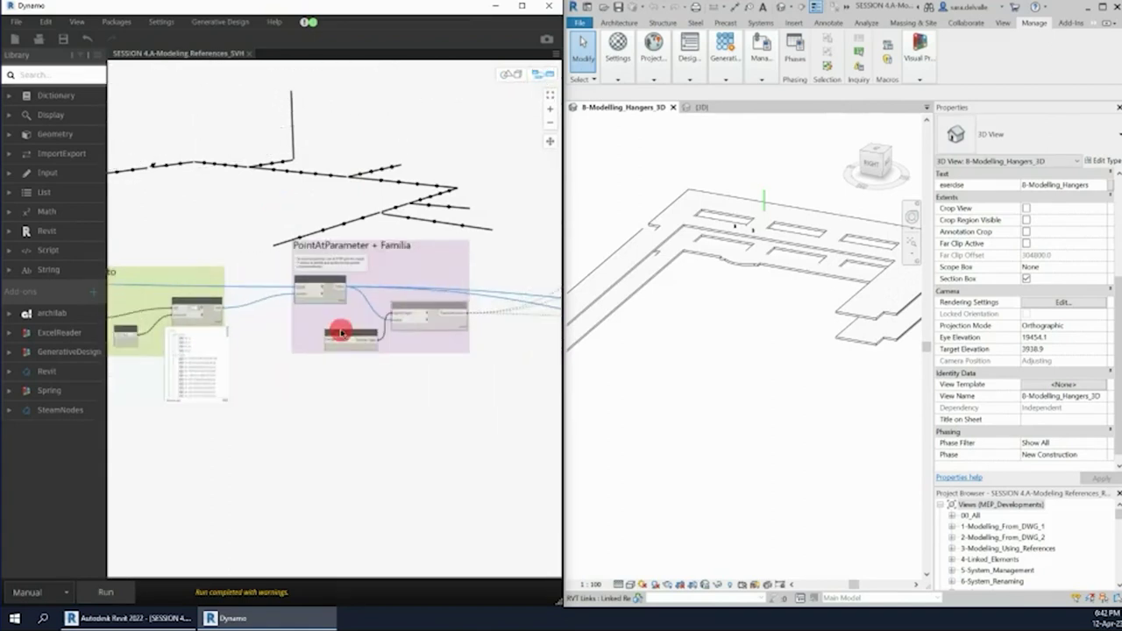
pyautogui.scroll(1, 412, 298)
pyautogui.scroll(1, 483, 301)
pyautogui.scroll(1, 472, 322)
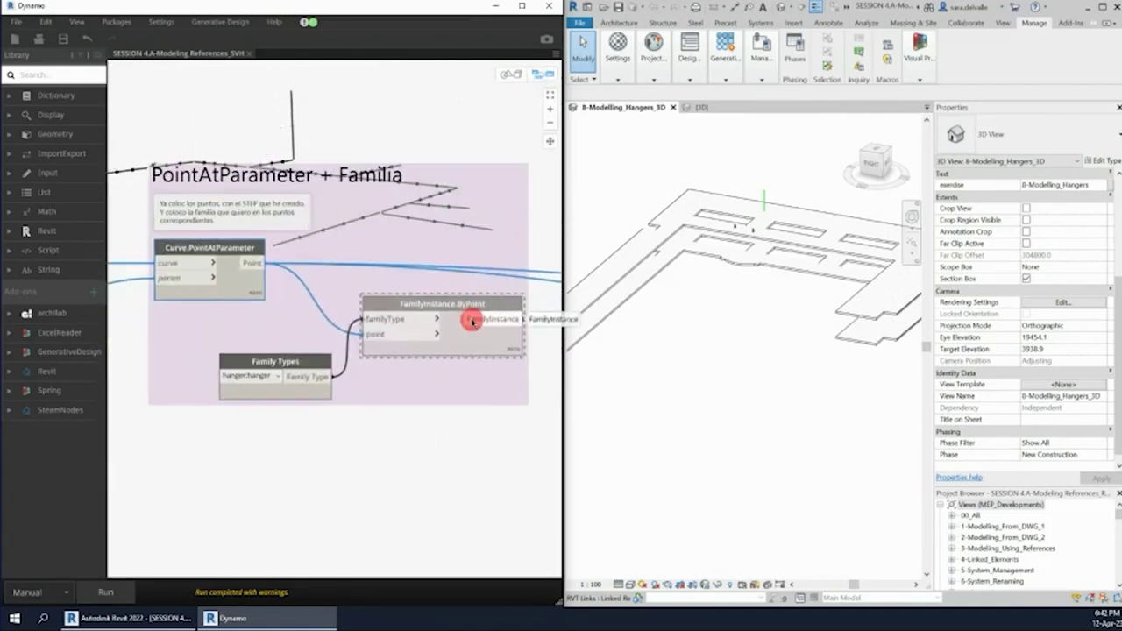
pyautogui.moveTo(465, 329); pyautogui.dragTo(456, 351)
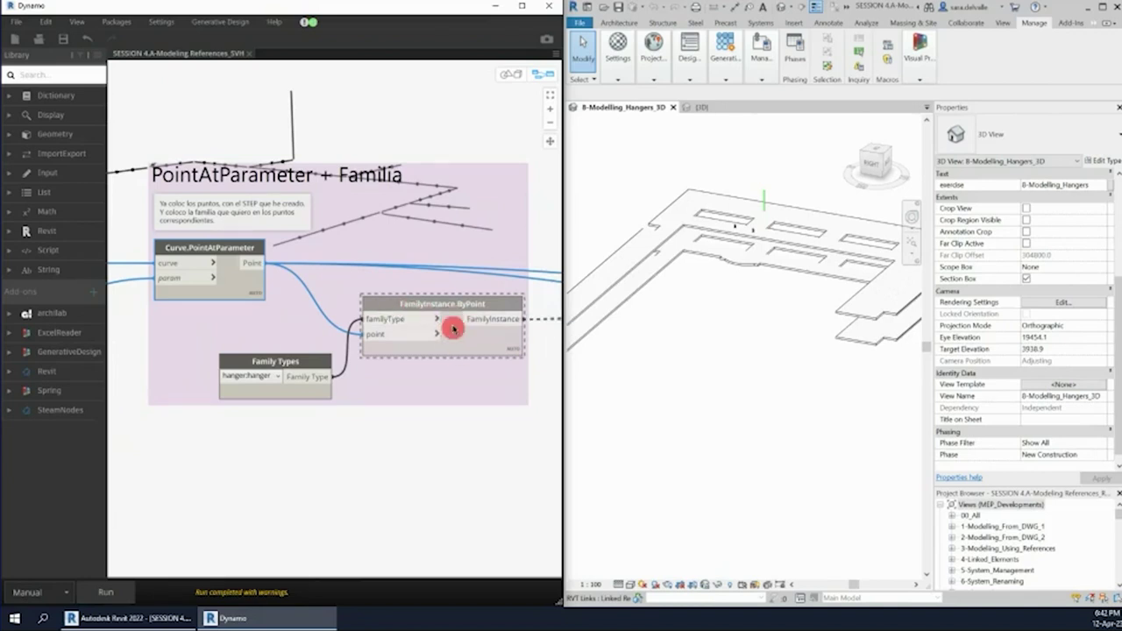
pyautogui.rightClick(462, 342)
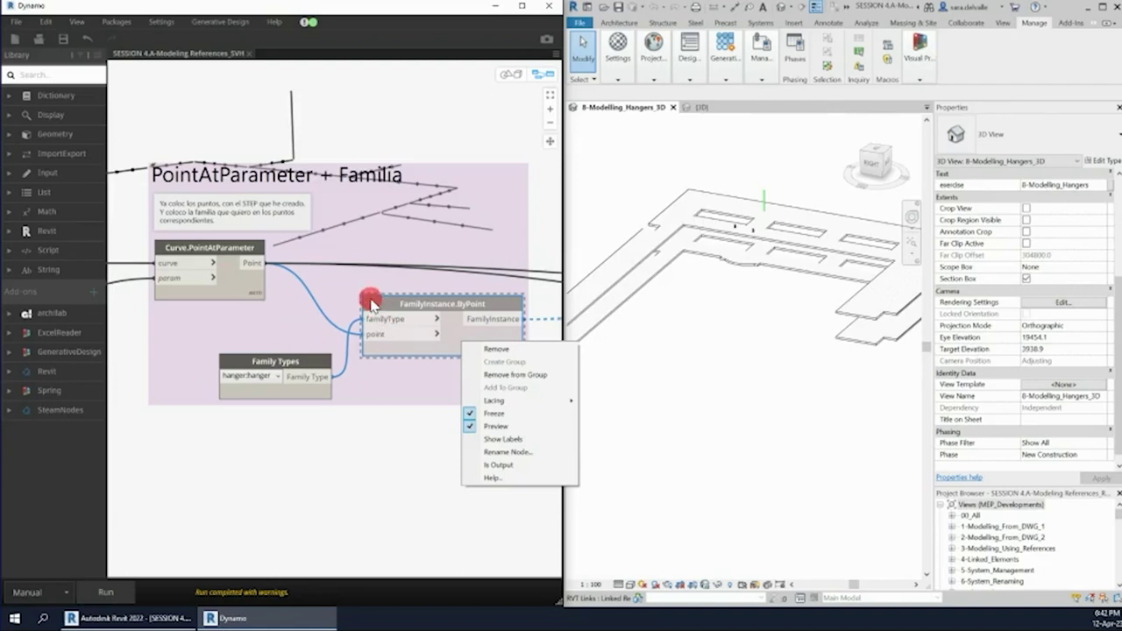
pyautogui.click(477, 414)
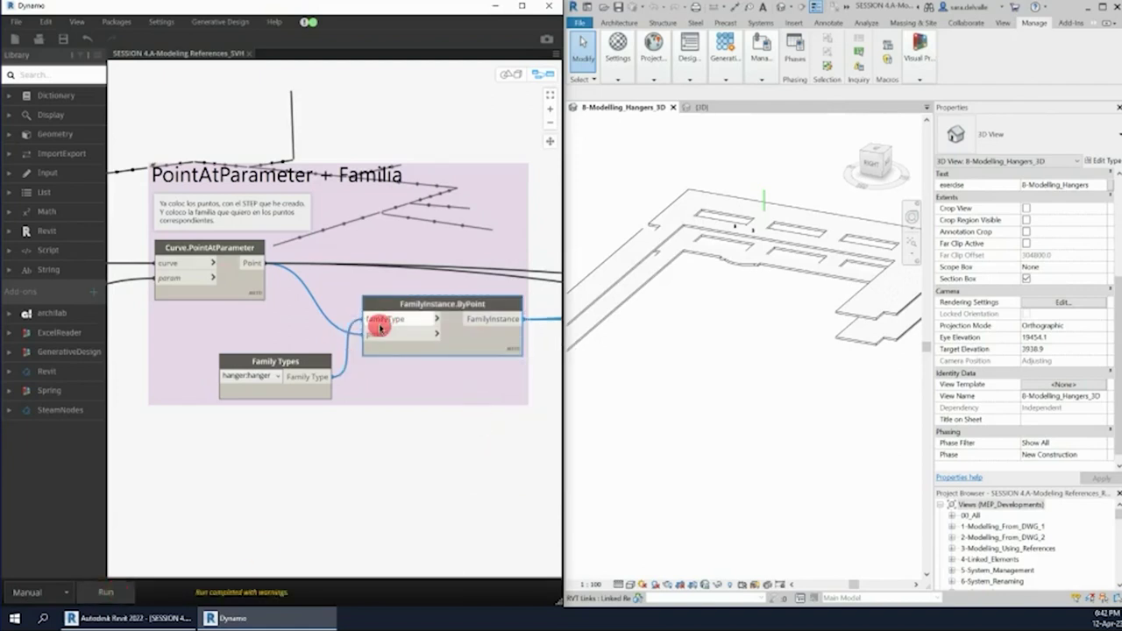
# - Orbit and zoom the 3D view to inspect the hangers placed along the pipes
pyautogui.keyDown('shift'); pyautogui.moveTo(637, 300); pyautogui.dragTo(804, 316, button='middle'); pyautogui.keyUp('shift')
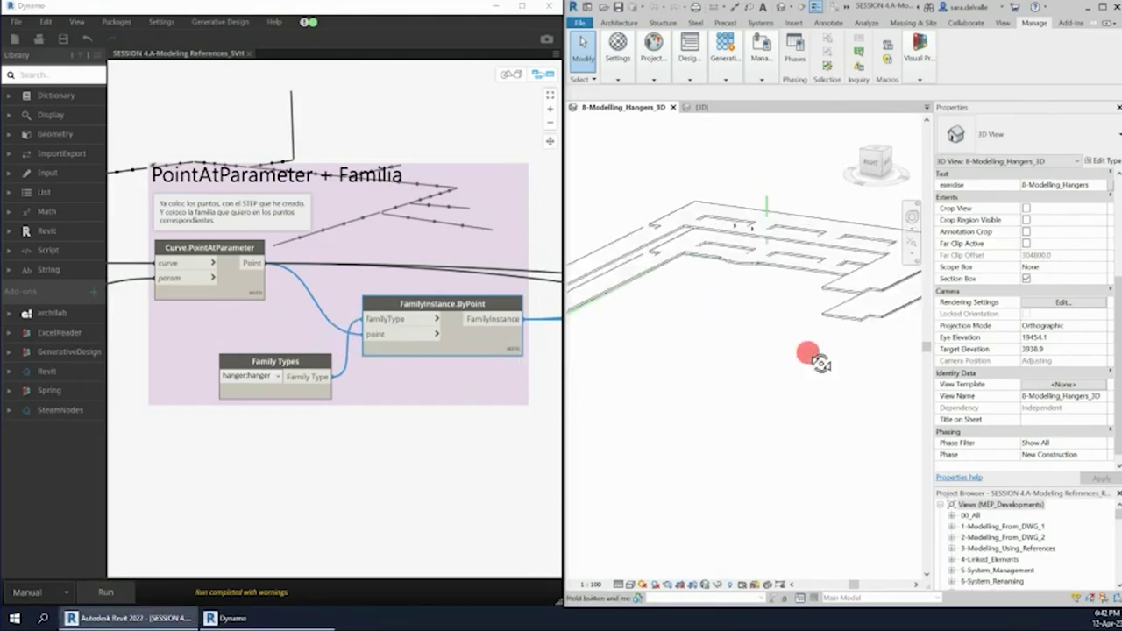
pyautogui.scroll(2, 842, 238)
pyautogui.scroll(2, 874, 246)
pyautogui.scroll(2, 819, 275)
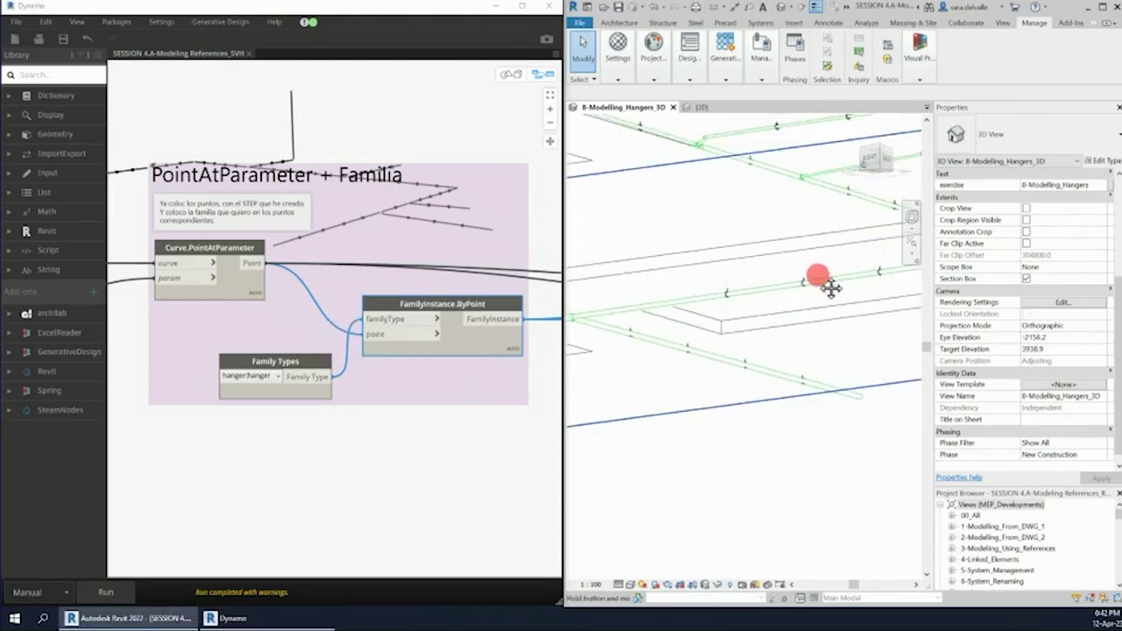
pyautogui.scroll(2, 719, 245)
pyautogui.scroll(1, 801, 231)
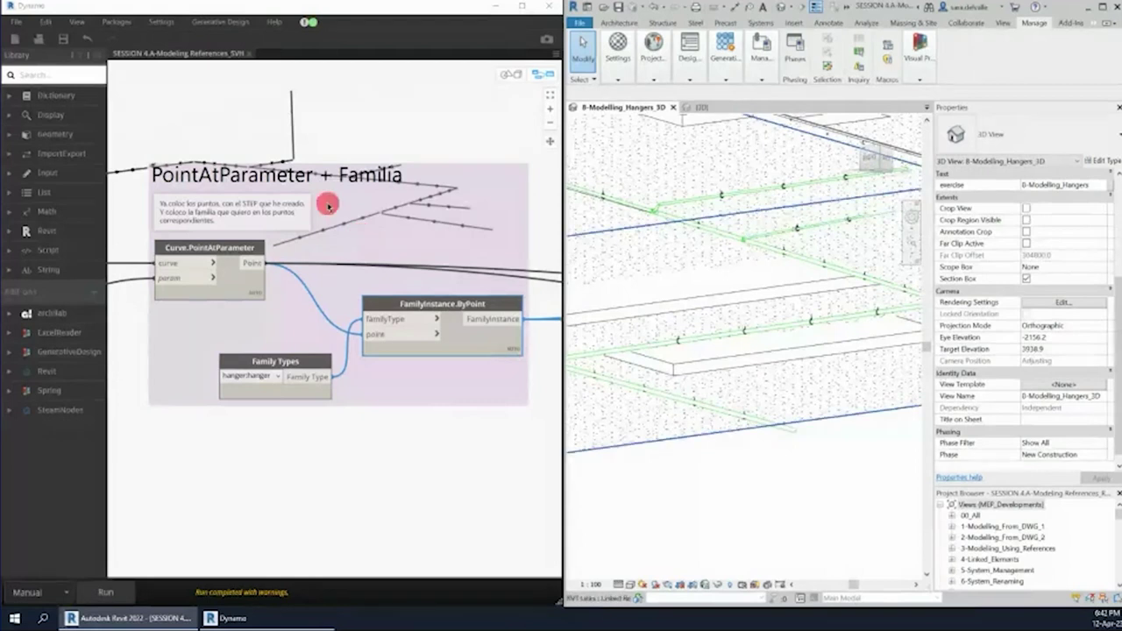
pyautogui.scroll(-2, 325, 288)
pyautogui.scroll(2, 784, 241)
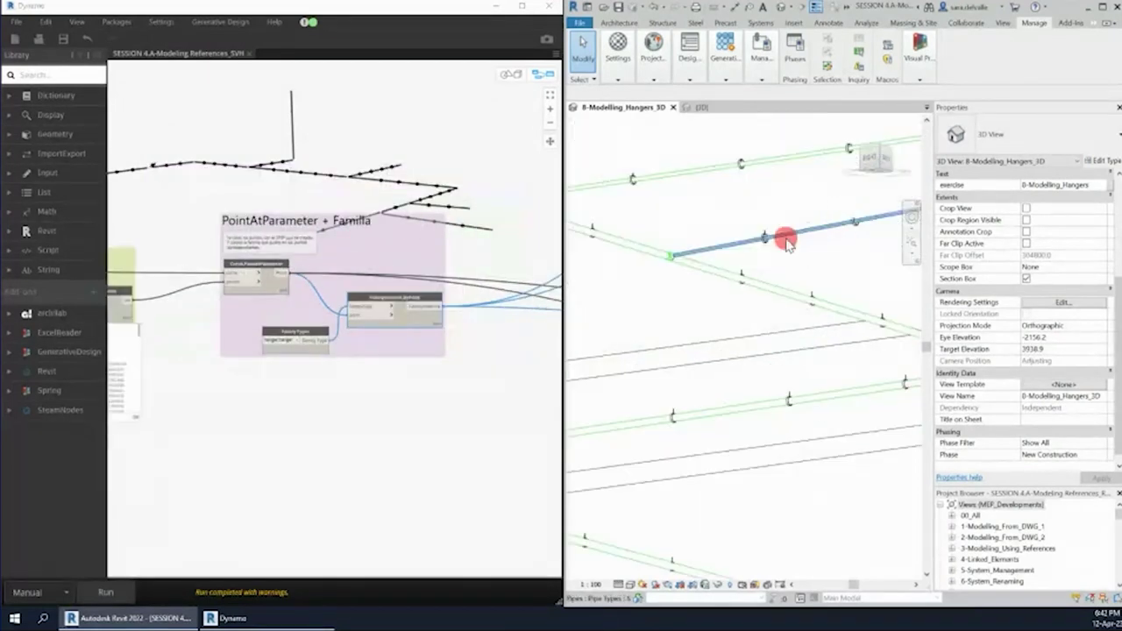
pyautogui.scroll(1, 741, 174)
pyautogui.scroll(1, 741, 174)
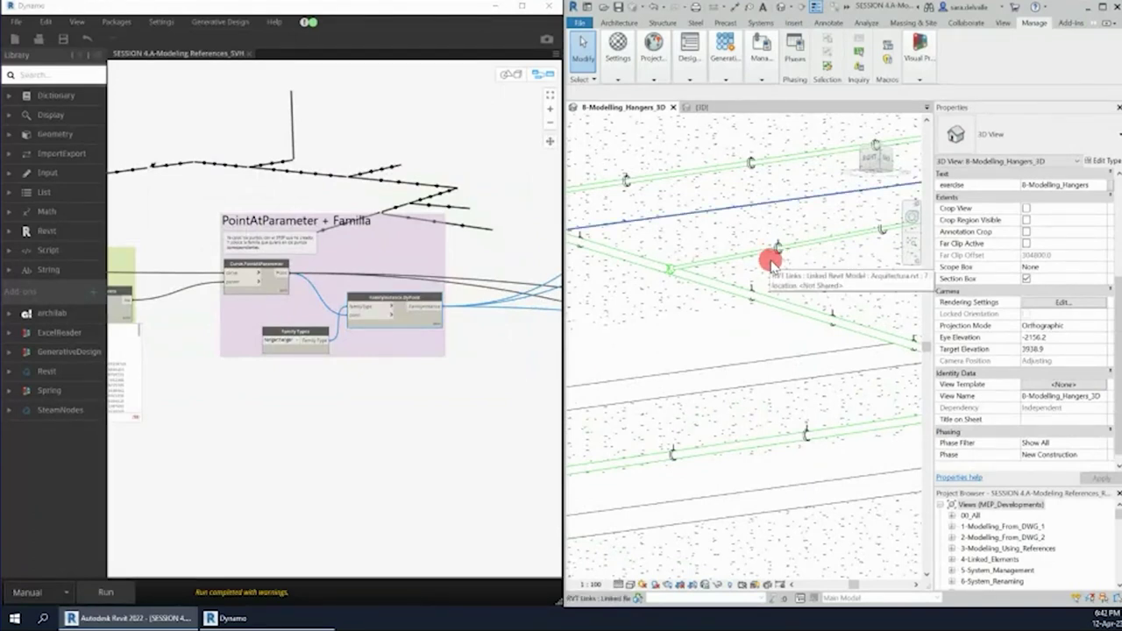
pyautogui.scroll(-5, 211, 318)
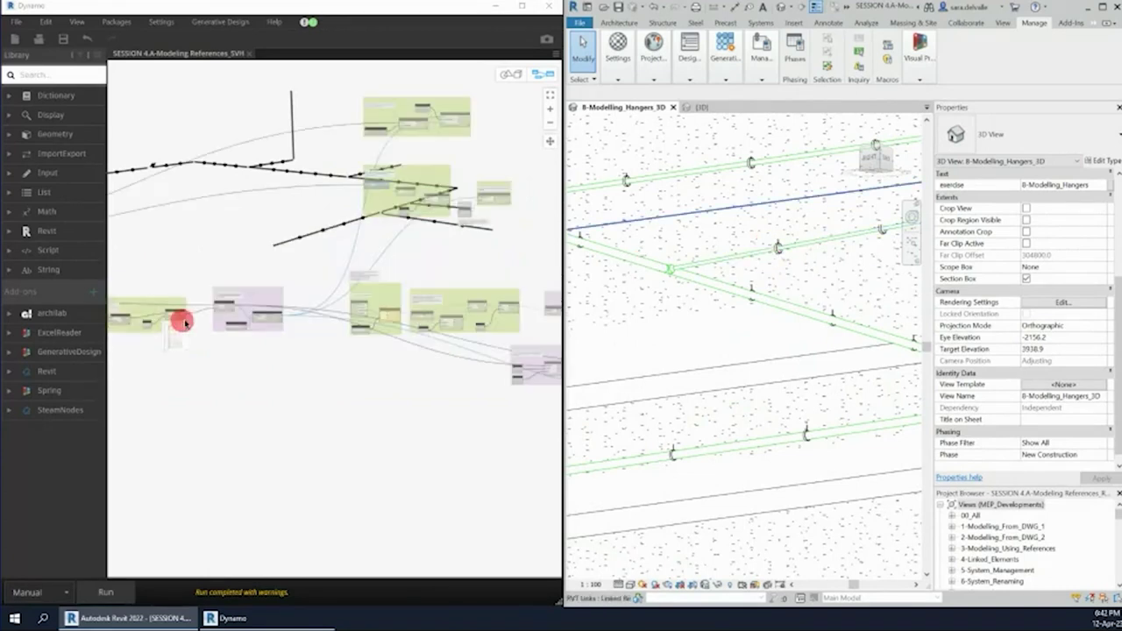
pyautogui.scroll(-3, 388, 283)
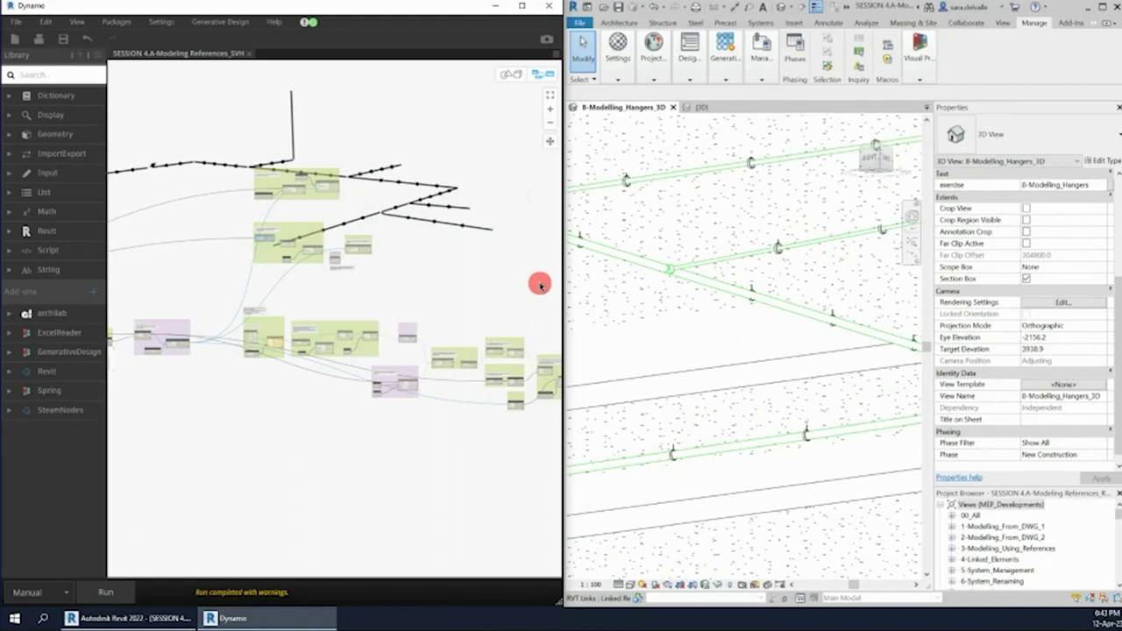
pyautogui.scroll(2, 737, 166)
pyautogui.scroll(2, 741, 179)
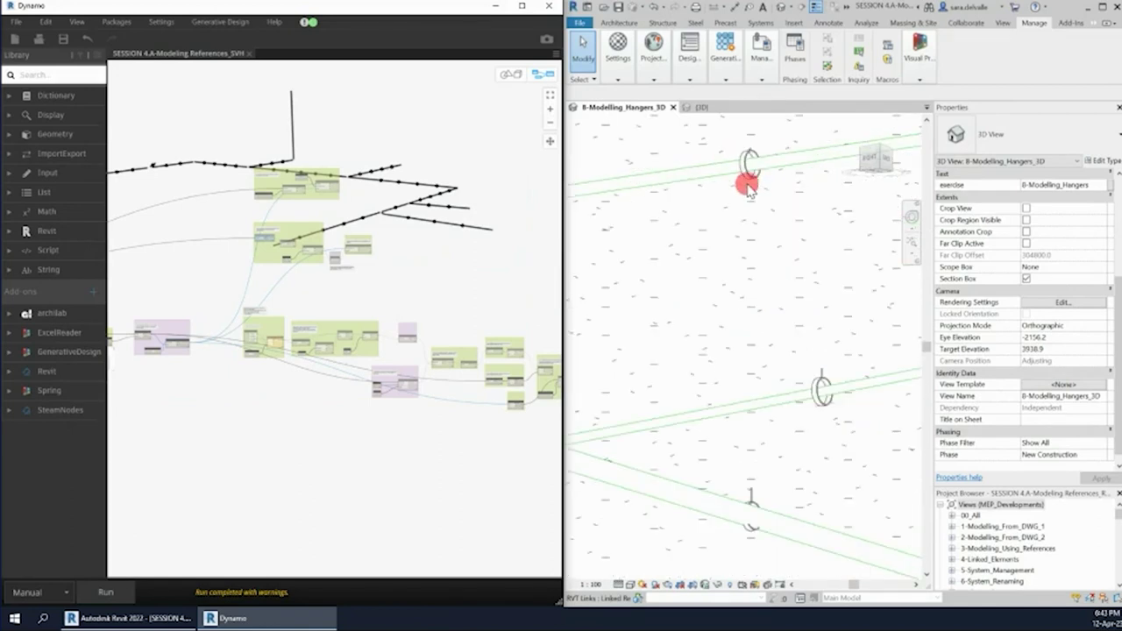
# - Move one hanger onto its pipe so Elevation from Level reads 3448.9
pyautogui.click(750, 176)
pyautogui.moveTo(746, 172)
pyautogui.keyDown('shift'); pyautogui.mouseDown(button='middle')
pyautogui.moveTo(689, 150)
pyautogui.moveTo(759, 231)
pyautogui.moveTo(724, 230)
pyautogui.moveTo(777, 237)
pyautogui.moveTo(734, 198)
pyautogui.moveTo(761, 264)
pyautogui.moveTo(822, 260)
pyautogui.moveTo(852, 301)
pyautogui.moveTo(844, 280)
pyautogui.moveTo(790, 280)
pyautogui.moveTo(797, 301)
pyautogui.moveTo(744, 237)
pyautogui.moveTo(792, 187)
pyautogui.moveTo(867, 230)
pyautogui.mouseUp(button='middle'); pyautogui.keyUp('shift')
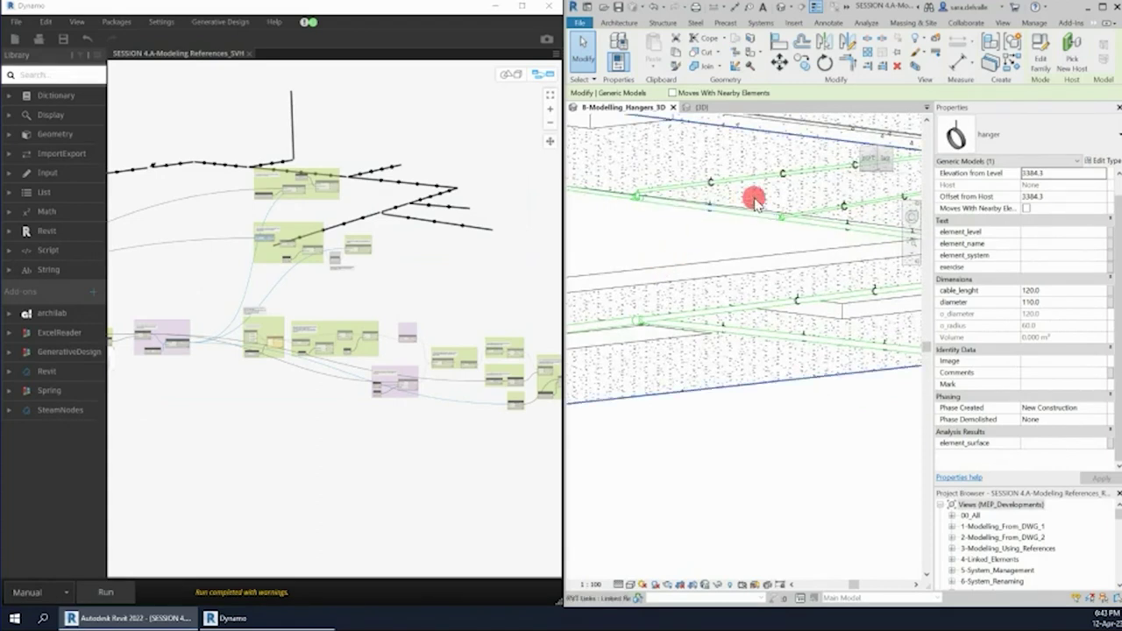
pyautogui.scroll(2, 755, 202)
pyautogui.scroll(3, 736, 206)
pyautogui.scroll(2, 719, 196)
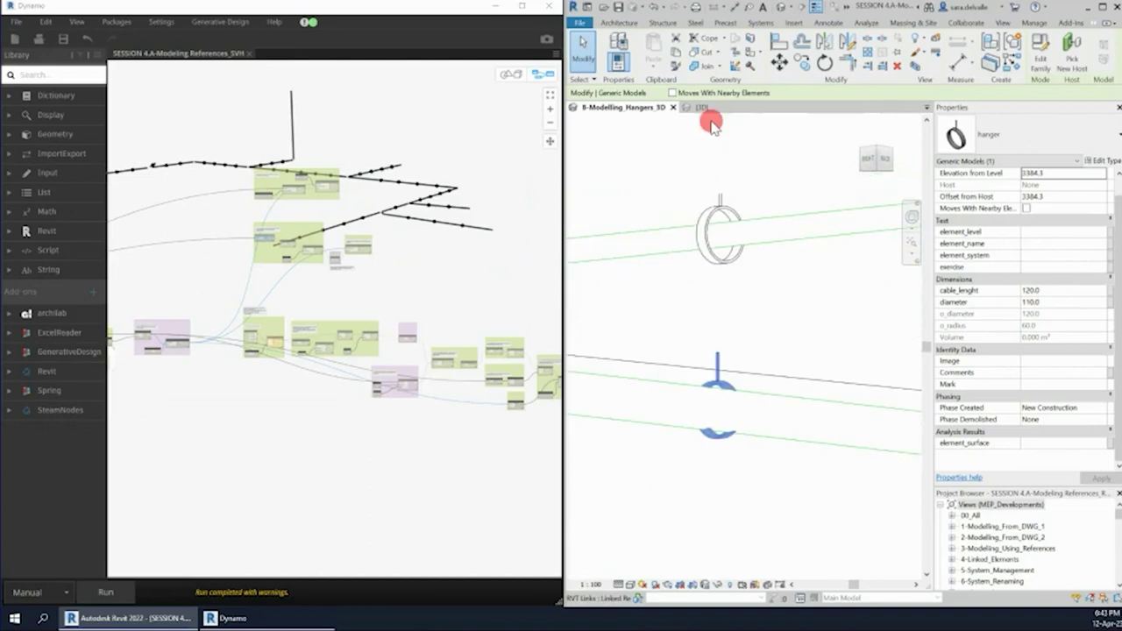
pyautogui.moveTo(722, 208); pyautogui.dragTo(730, 245)
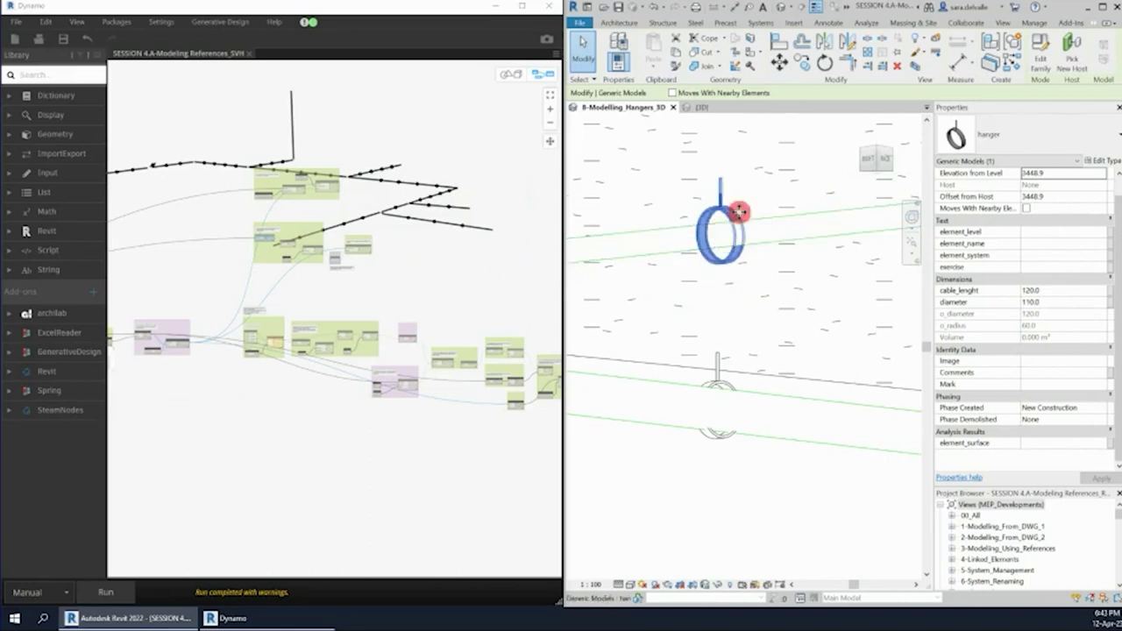
pyautogui.scroll(-2, 719, 233)
pyautogui.scroll(-3, 719, 232)
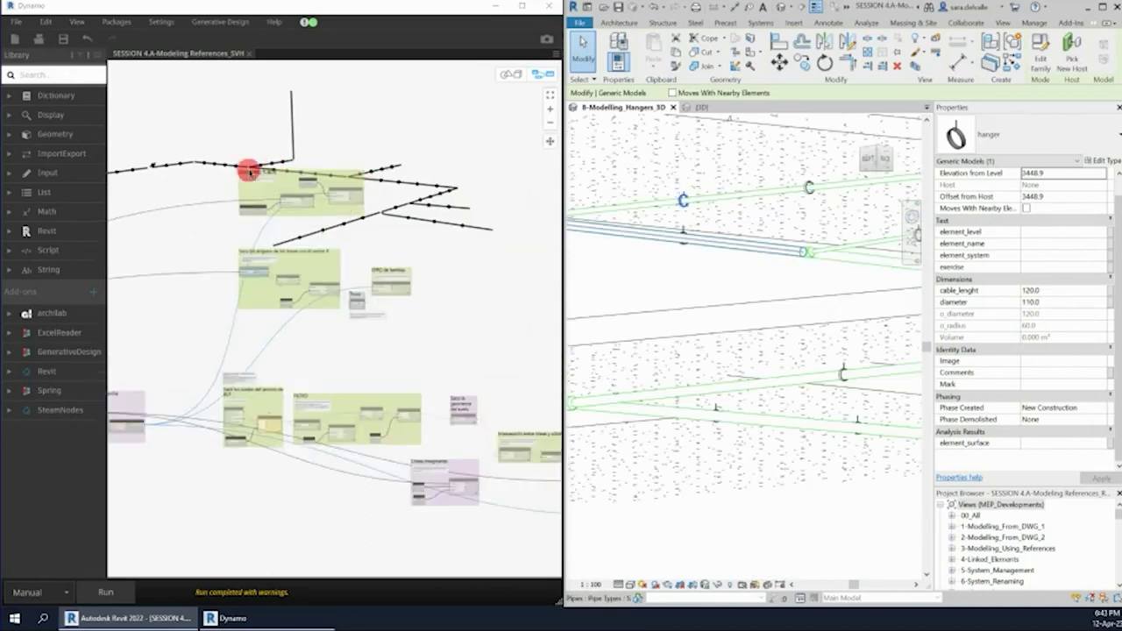
# - Center the diameter nodes and check a Sanitary pipe's 50.8 Outside Diameter
pyautogui.scroll(5, 263, 175)
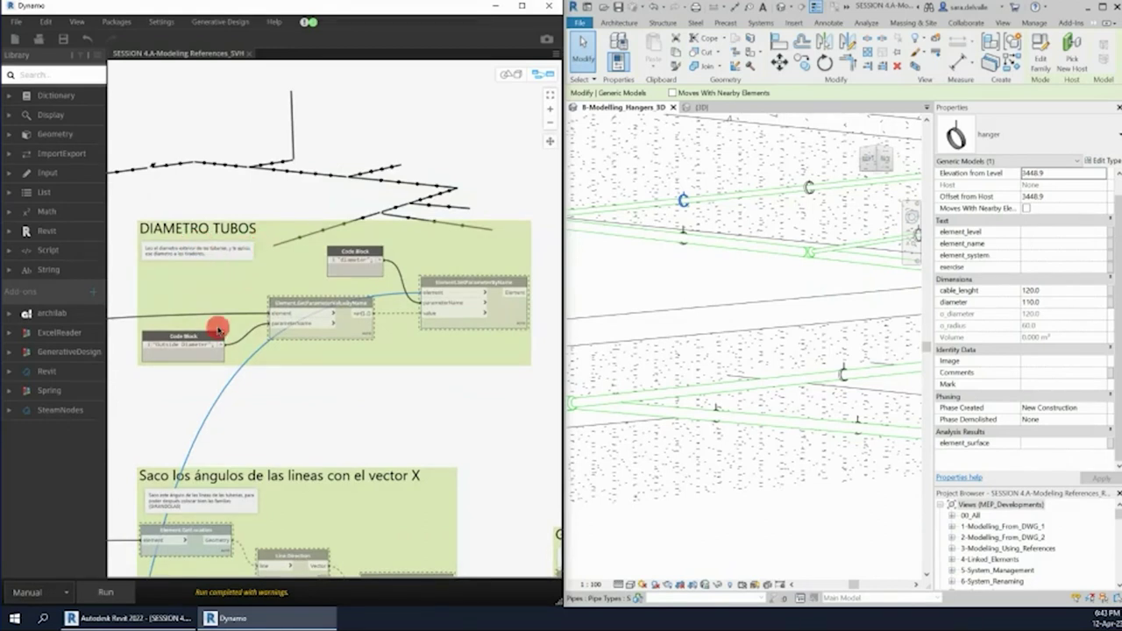
pyautogui.moveTo(228, 313); pyautogui.dragTo(231, 313, button='middle')
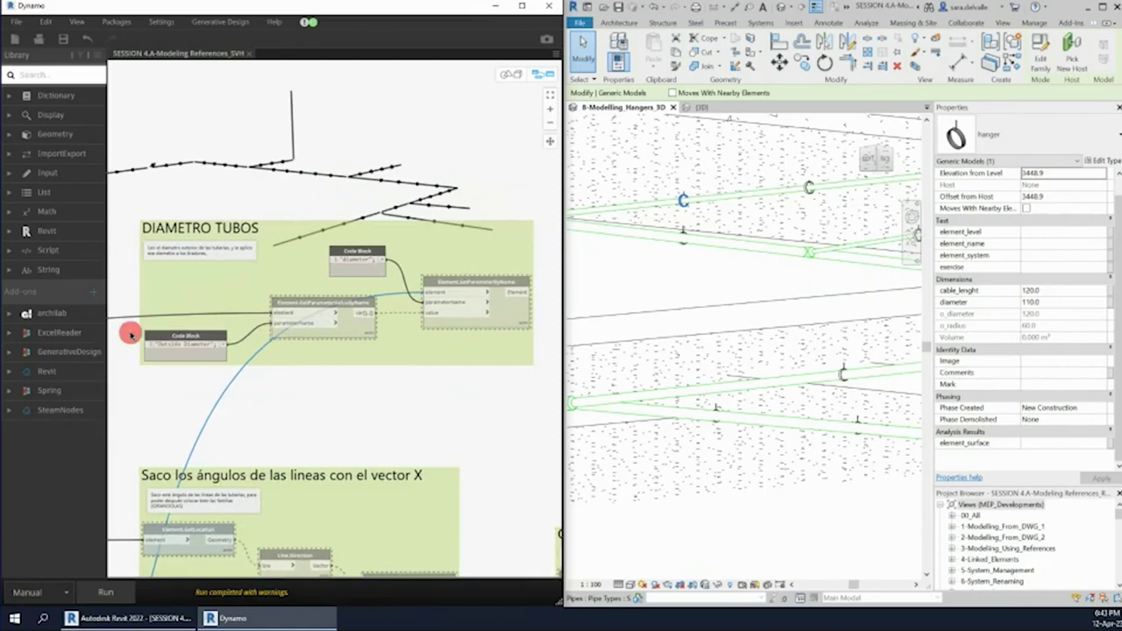
pyautogui.scroll(-3, 372, 288)
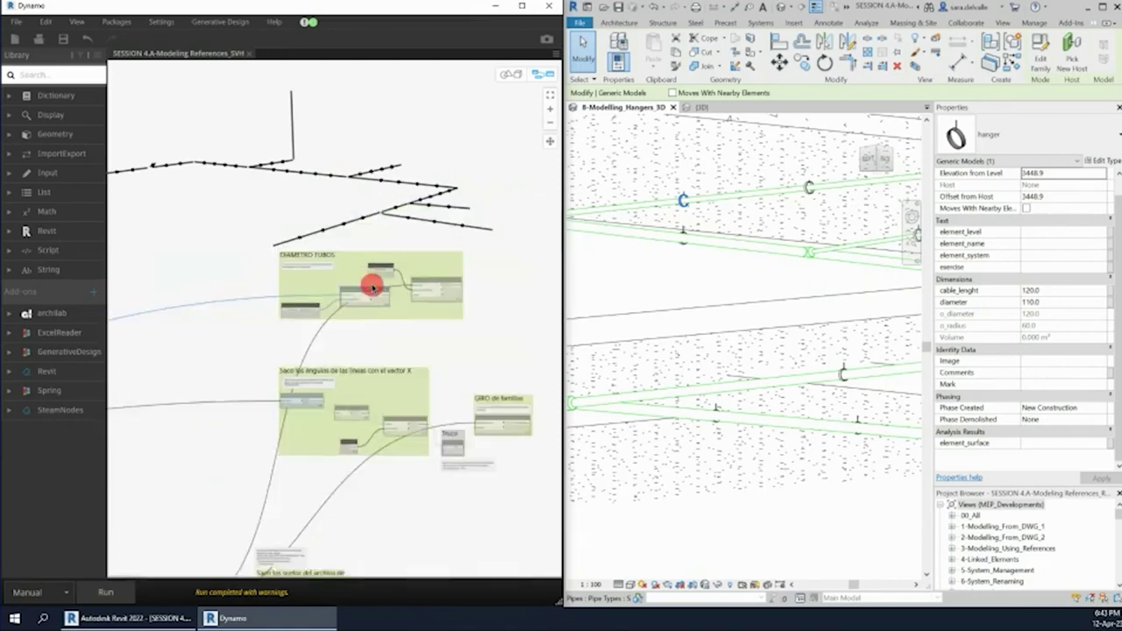
pyautogui.scroll(-3, 268, 313)
pyautogui.scroll(3, 294, 282)
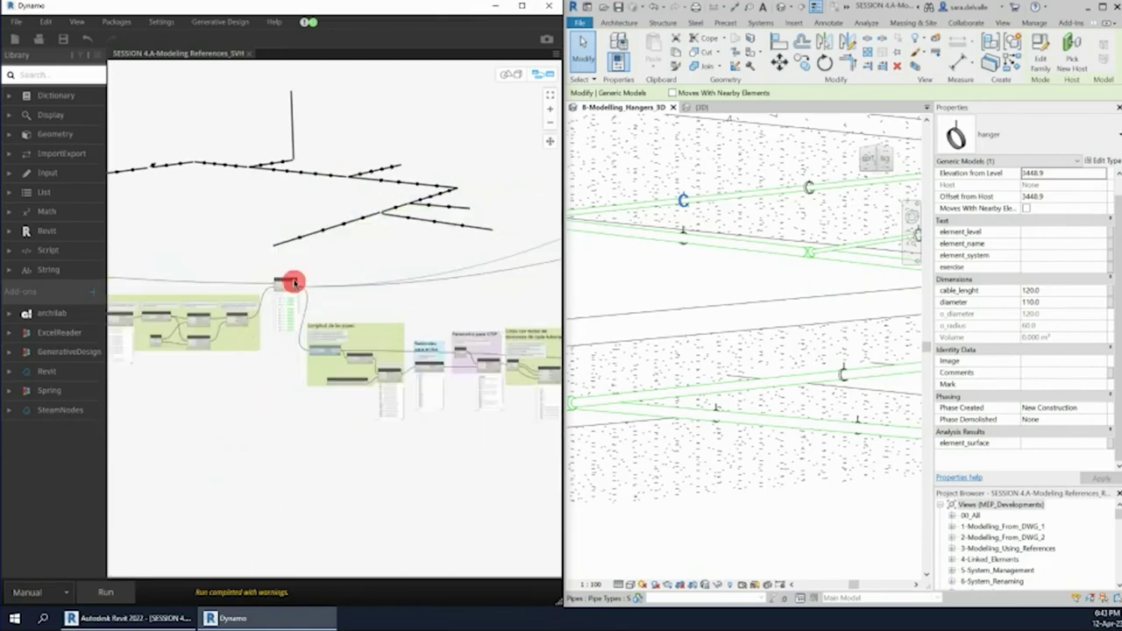
pyautogui.scroll(2, 324, 268)
pyautogui.scroll(2, 373, 258)
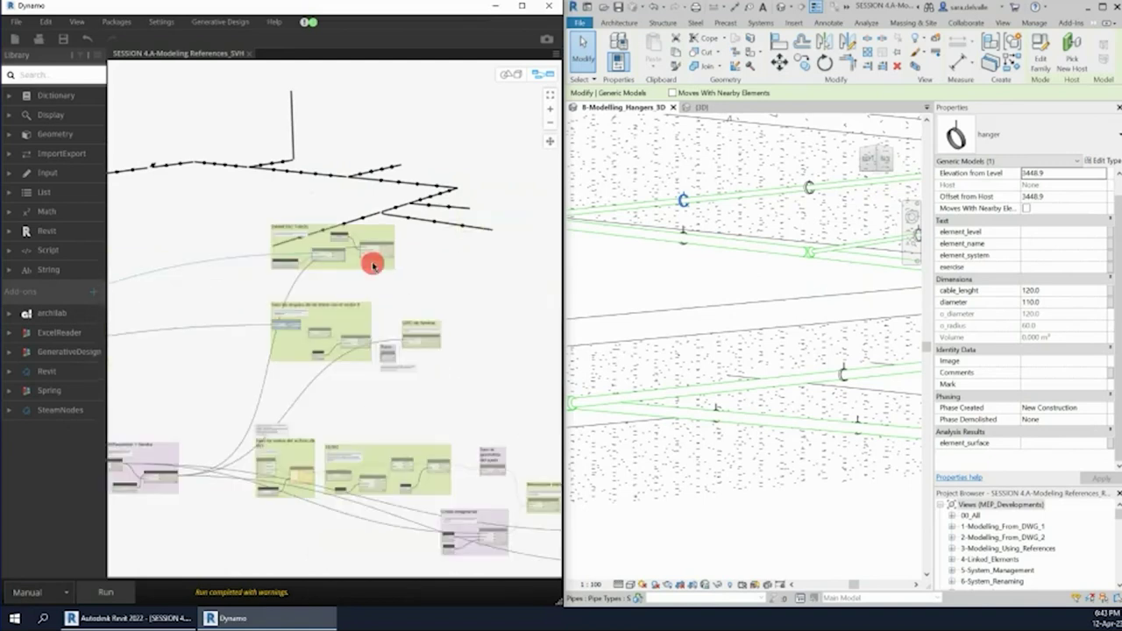
pyautogui.scroll(3, 267, 249)
pyautogui.scroll(2, 254, 251)
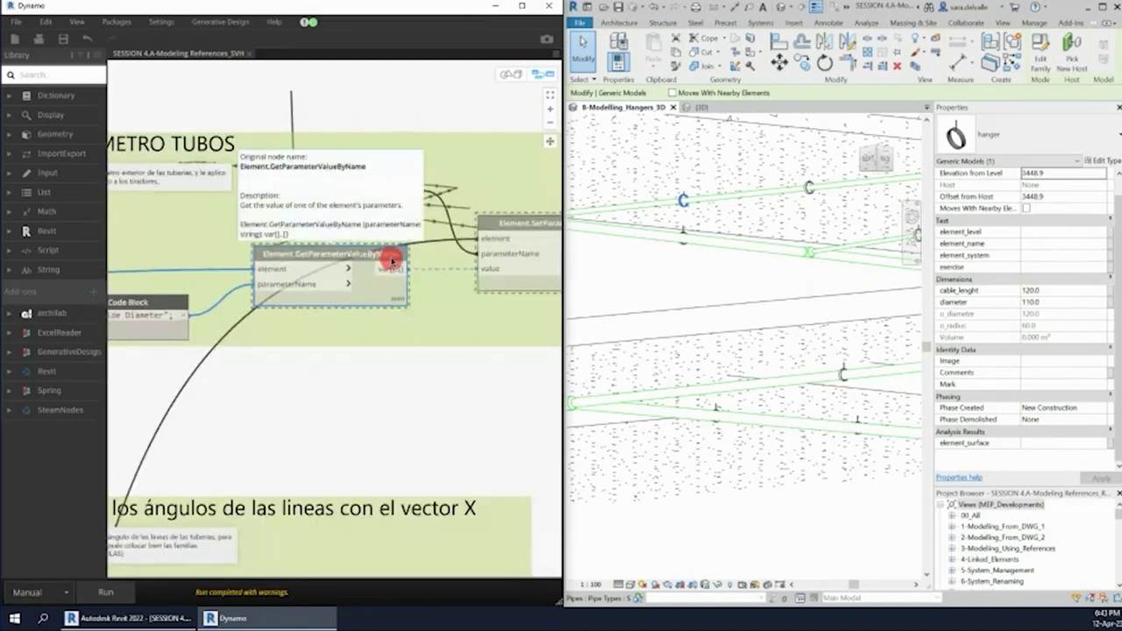
pyautogui.moveTo(330, 300); pyautogui.dragTo(370, 311, button='middle')
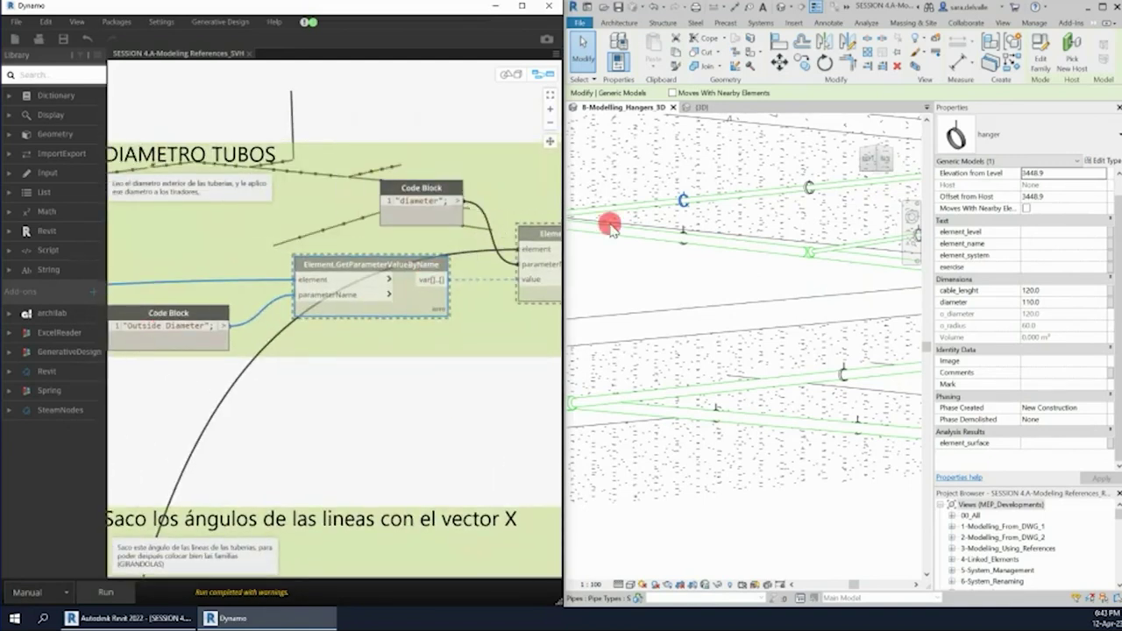
pyautogui.click(695, 202)
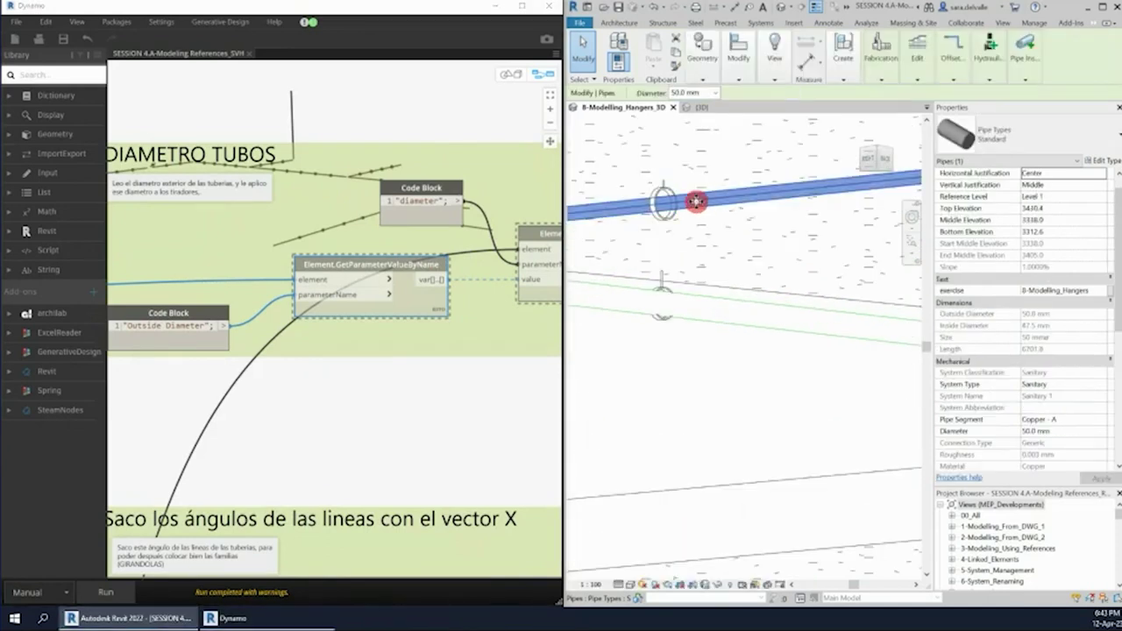
pyautogui.scroll(-2, 974, 392)
pyautogui.scroll(-1, 982, 404)
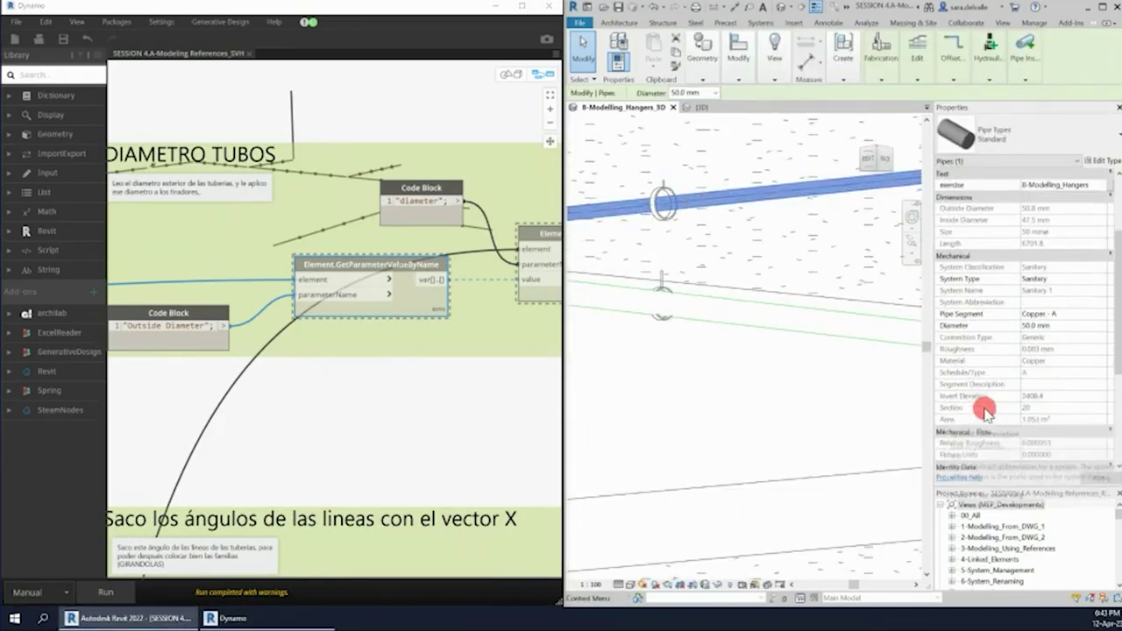
# - Unfreeze the Element.GetParameterValueByName node that reads the pipes' Outside Diameter
pyautogui.rightClick(409, 301)
pyautogui.click(439, 377)
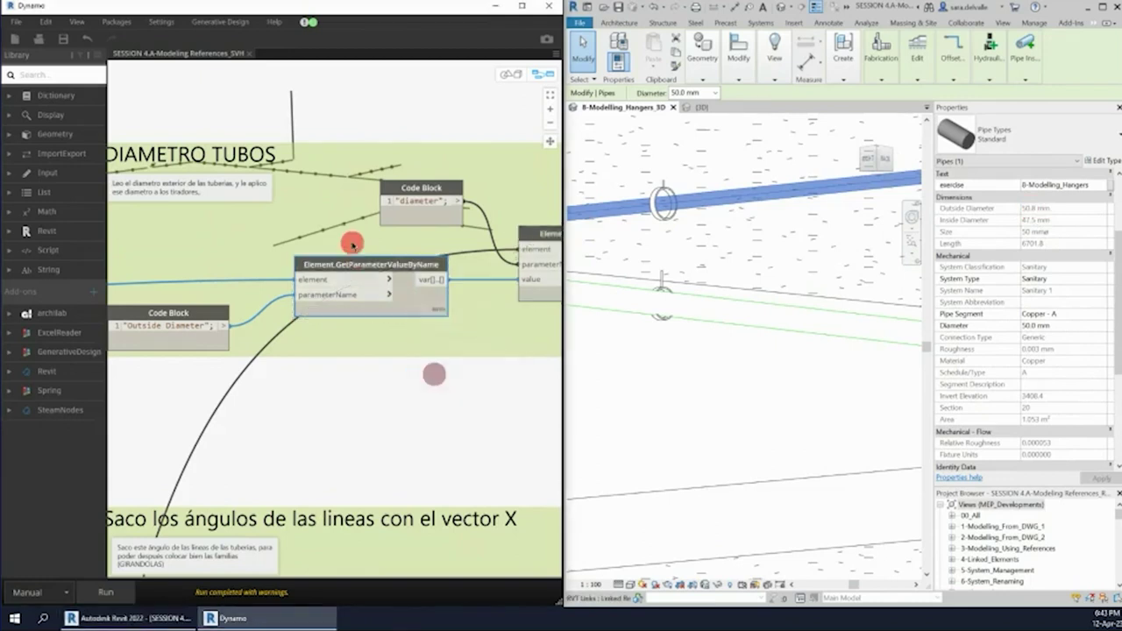
pyautogui.scroll(-2, 421, 313)
pyautogui.scroll(-1, 508, 247)
pyautogui.scroll(-2, 395, 331)
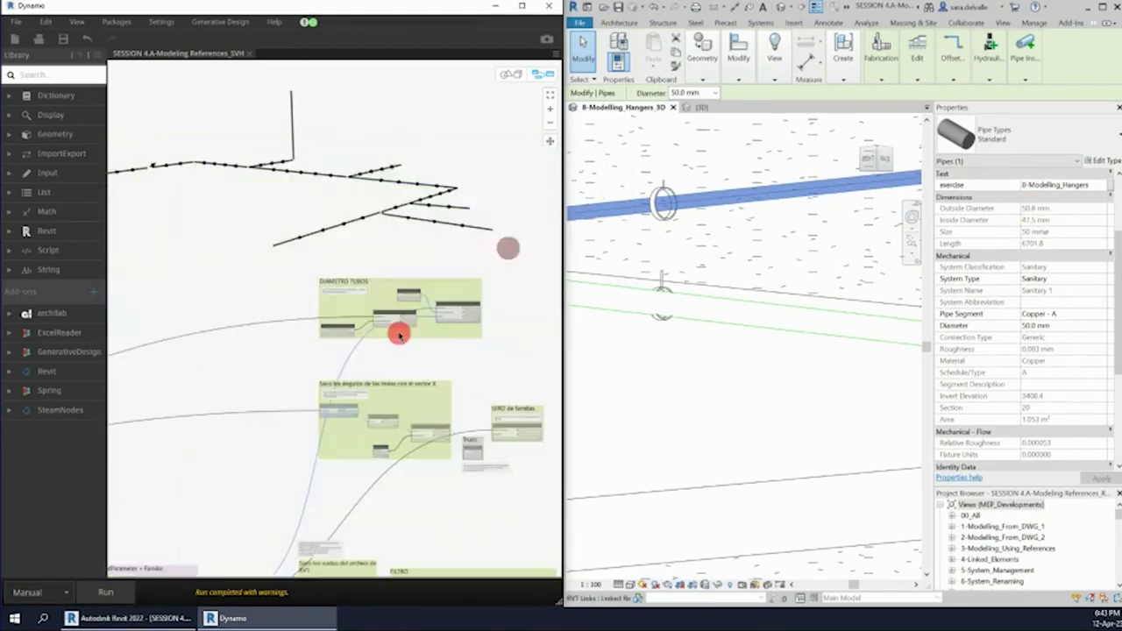
pyautogui.scroll(-1, 308, 465)
pyautogui.scroll(1, 416, 345)
pyautogui.scroll(3, 416, 345)
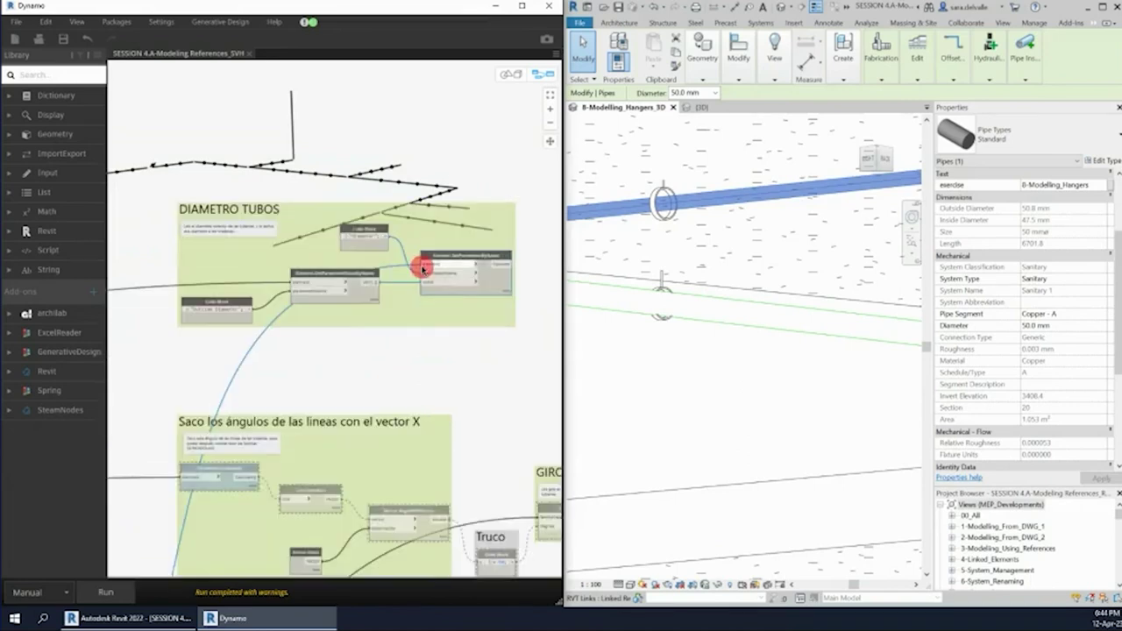
pyautogui.scroll(2, 395, 245)
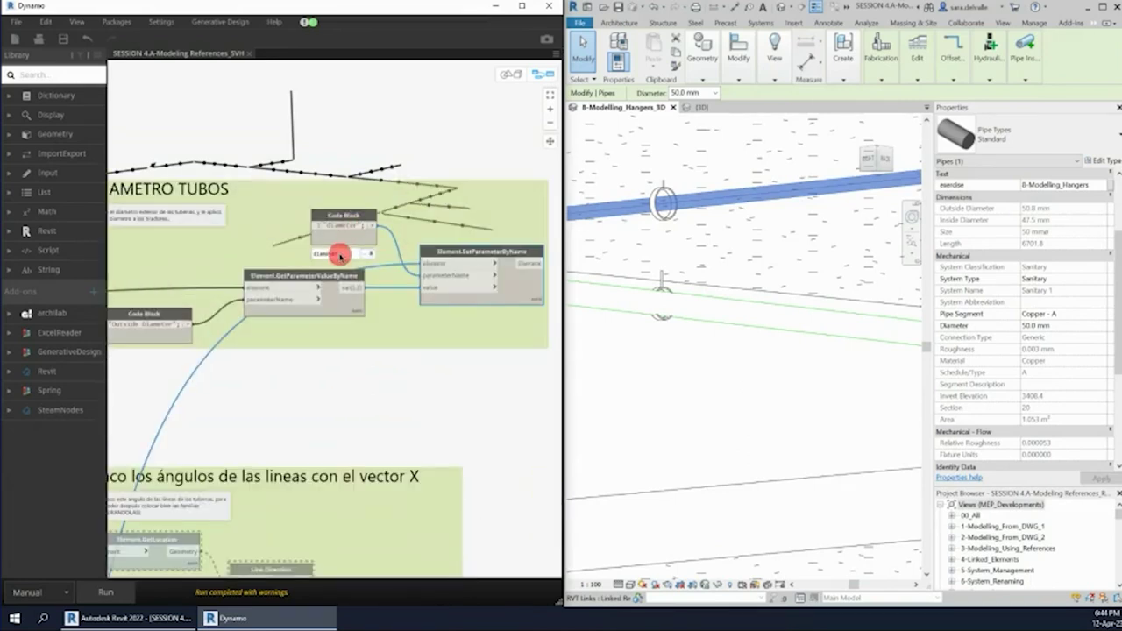
# - Rerun the graph so the hanger's diameter changes from 110.0 to 50.8
pyautogui.click(664, 201)
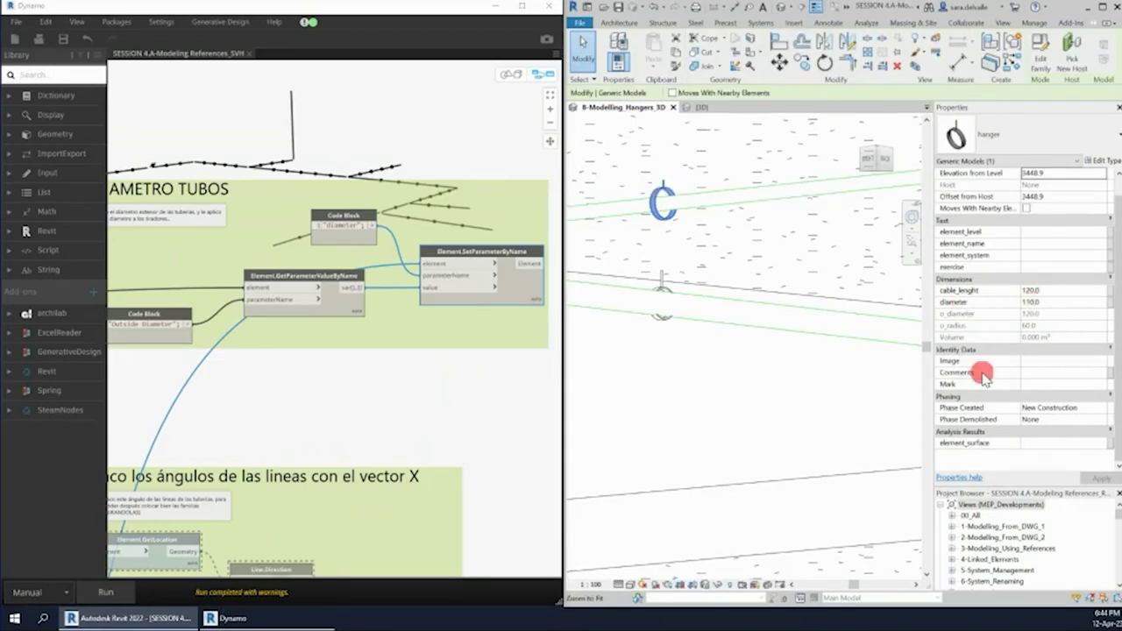
pyautogui.click(305, 420)
pyautogui.click(104, 593)
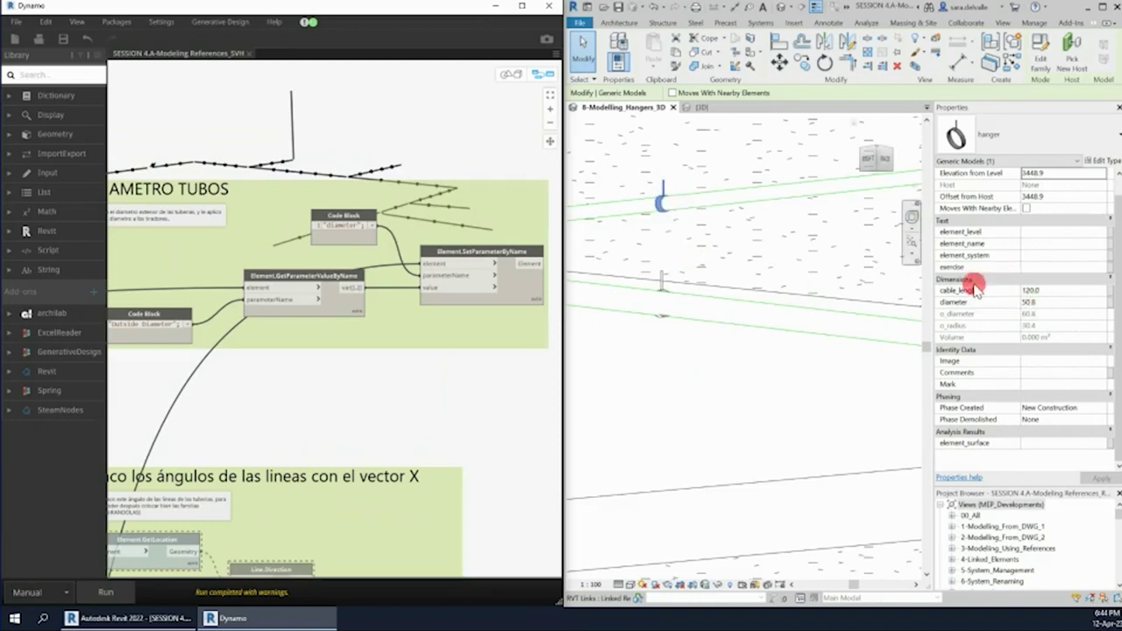
pyautogui.scroll(-5, 438, 378)
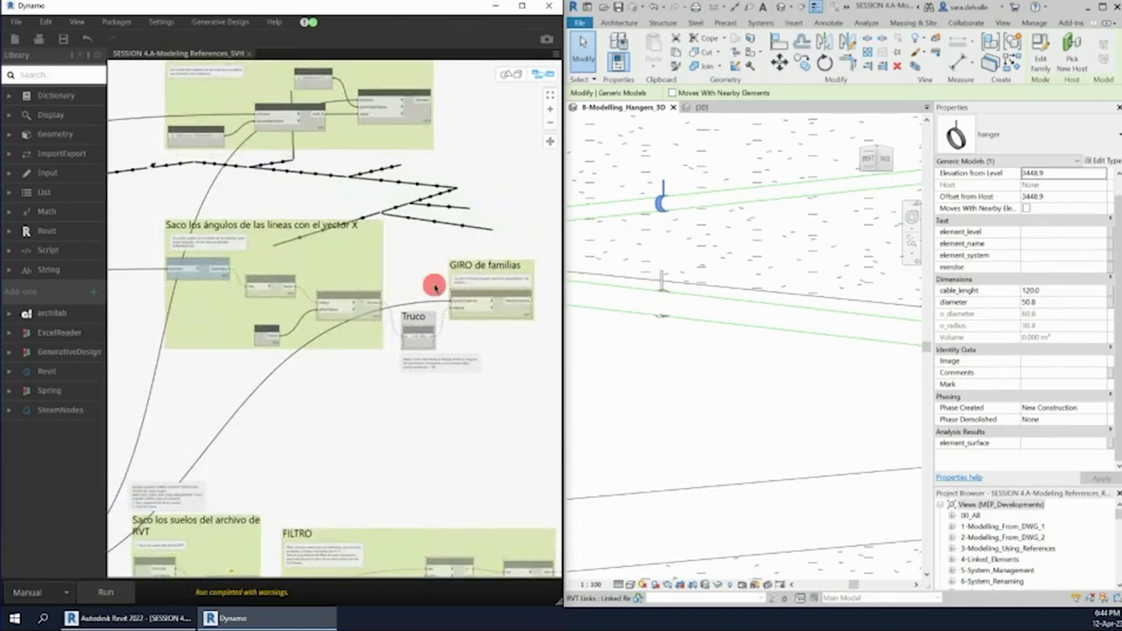
# - Unfreeze the Element.GetLocation node in the vector X angle group
pyautogui.scroll(2, 161, 290)
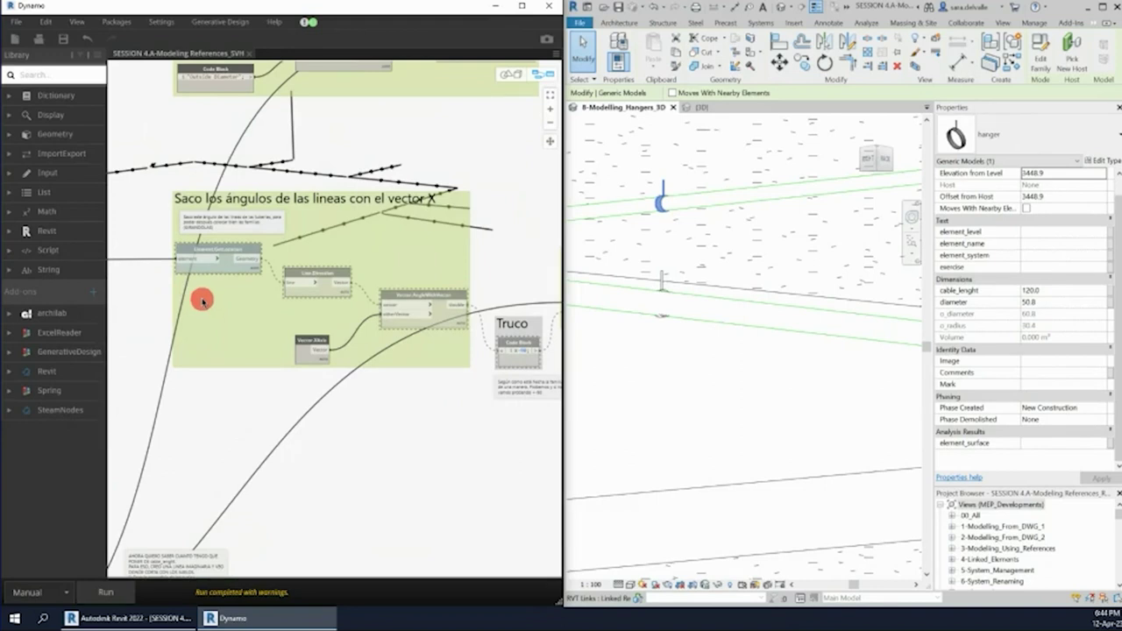
pyautogui.scroll(2, 160, 253)
pyautogui.rightClick(249, 239)
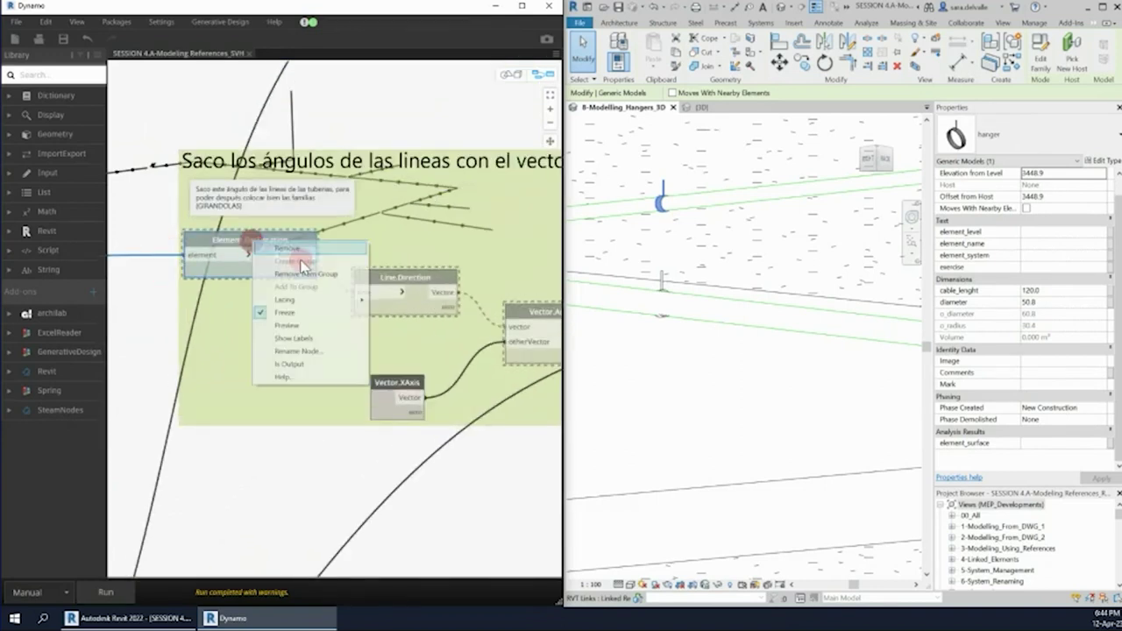
pyautogui.click(286, 313)
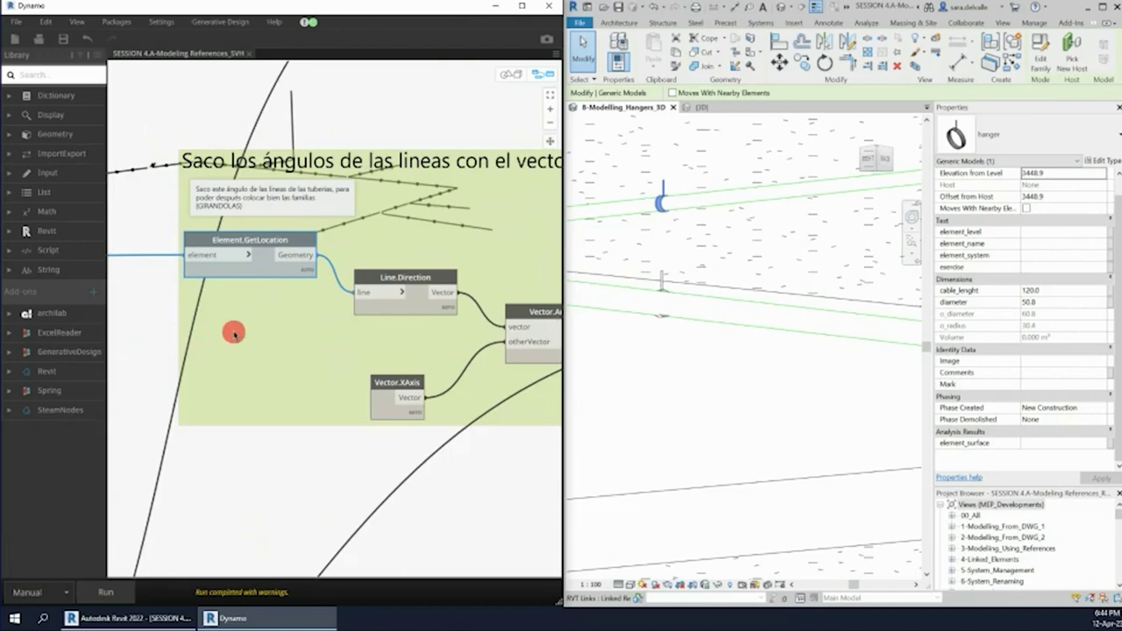
# - Pan across Line.Direction and Vector.AngleWithVector against Vector.XAxis to review the angle nodes
pyautogui.moveTo(394, 363); pyautogui.dragTo(309, 359, button='middle')
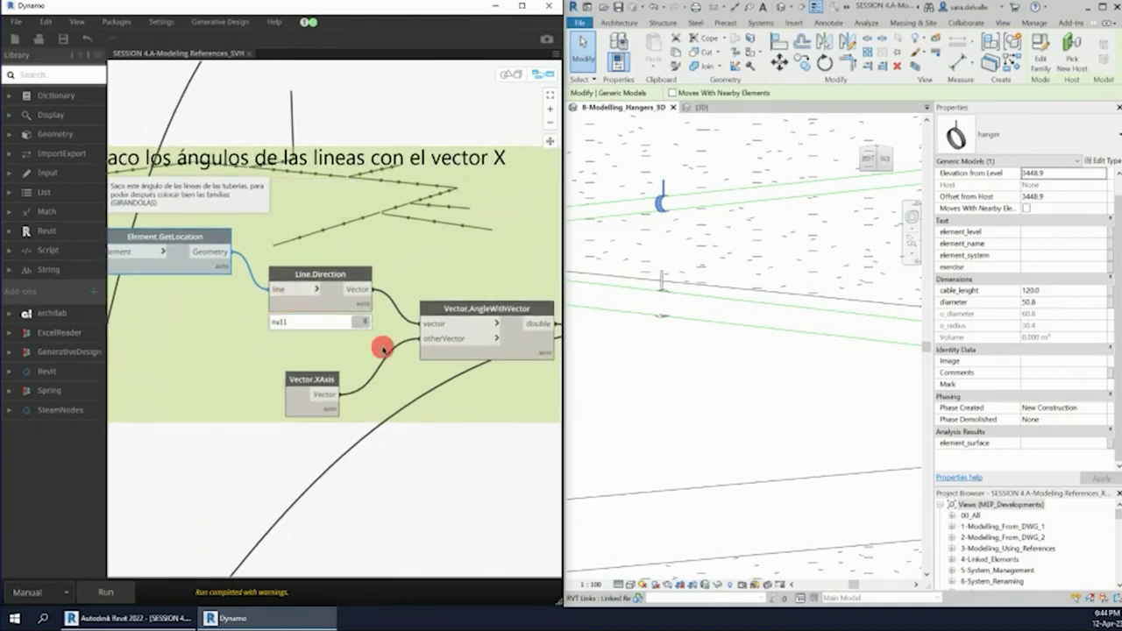
pyautogui.moveTo(385, 350); pyautogui.dragTo(331, 326, button='middle')
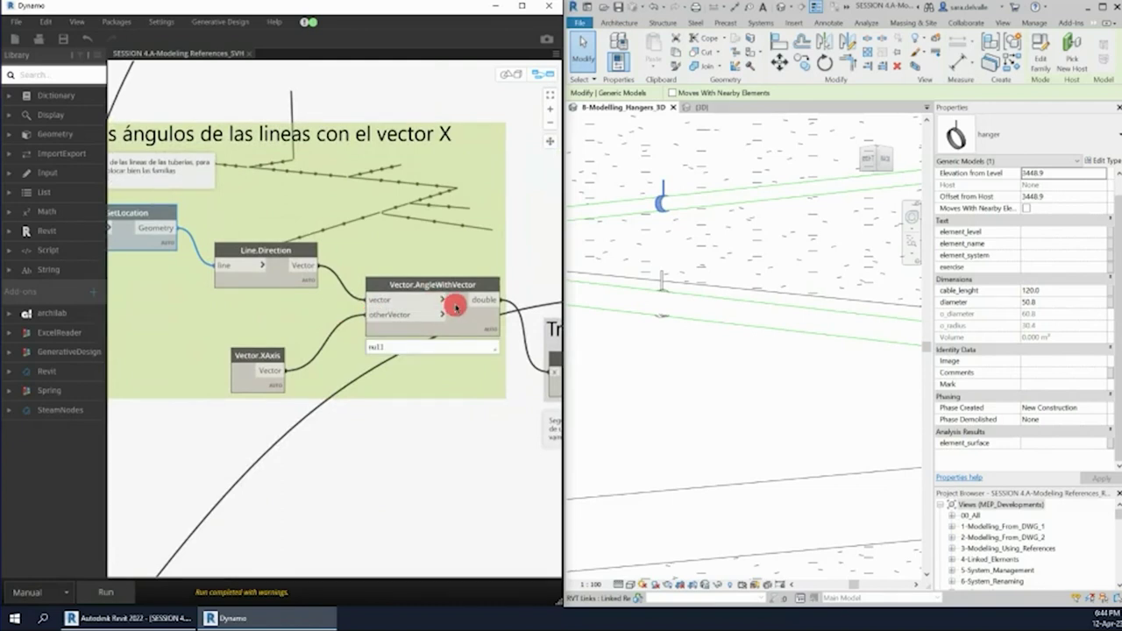
pyautogui.scroll(-1, 455, 305)
pyautogui.scroll(-1, 455, 305)
pyautogui.scroll(-1, 485, 293)
pyautogui.scroll(-1, 478, 304)
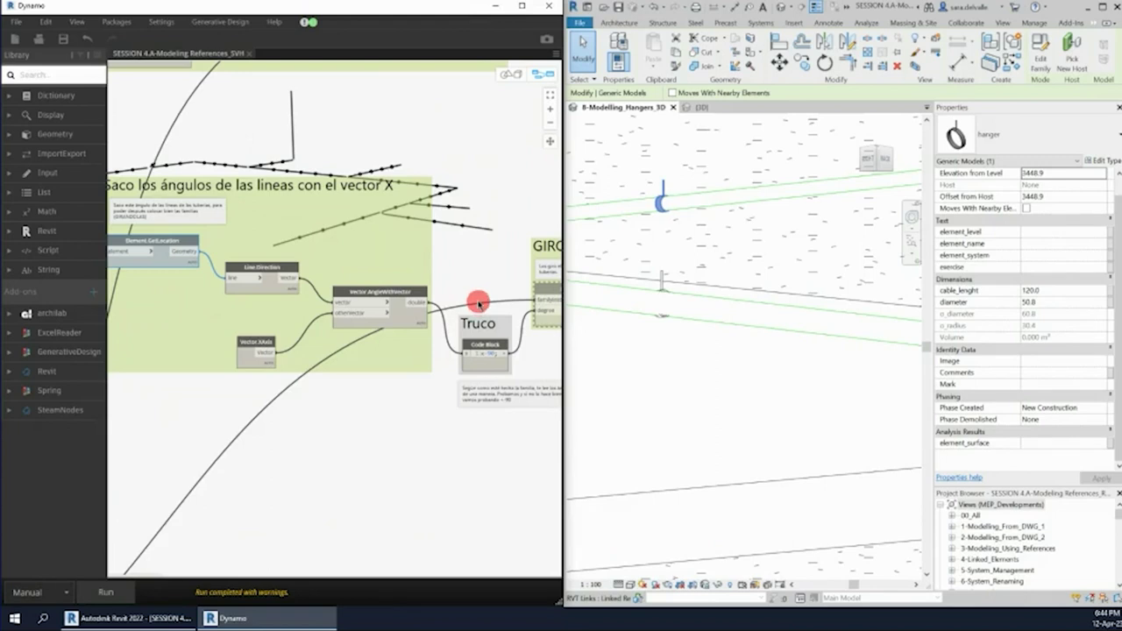
# - Unfreeze FamilyInstance.SetRotation in the GIRO de familias group and run the graph to rotate the hangers
pyautogui.scroll(2, 478, 303)
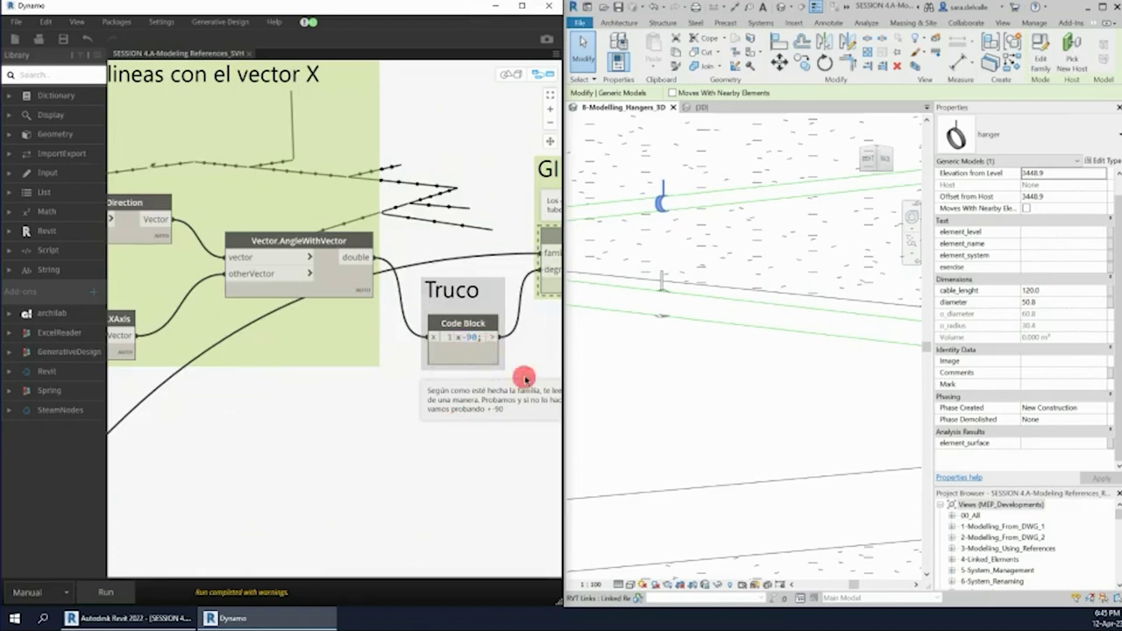
pyautogui.scroll(-2, 524, 377)
pyautogui.moveTo(469, 241); pyautogui.dragTo(441, 220, button='middle')
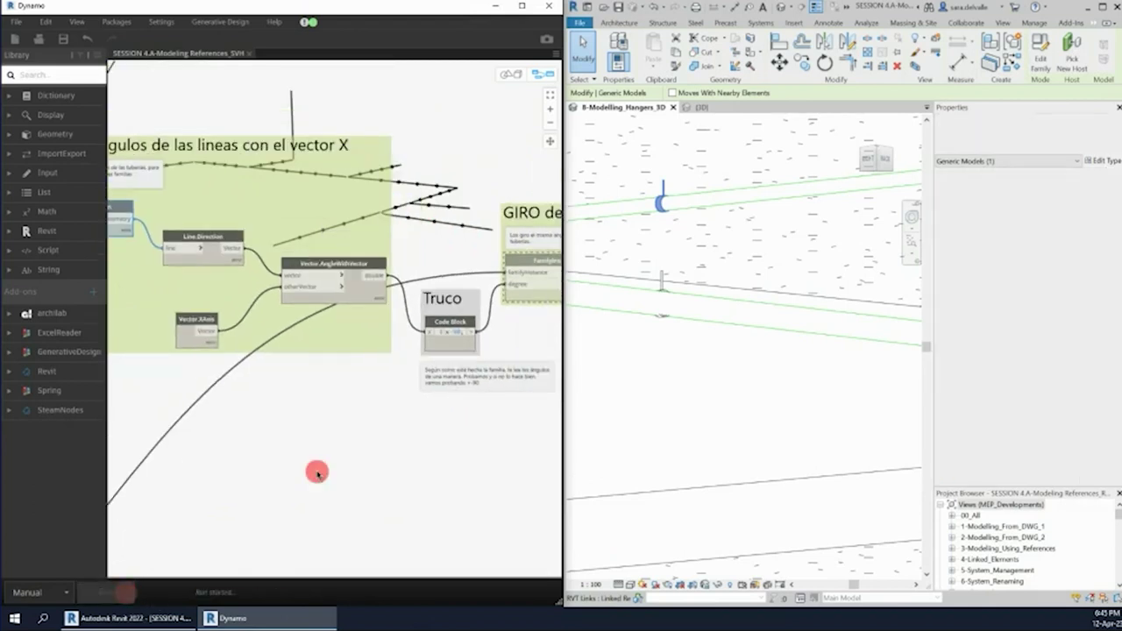
pyautogui.moveTo(476, 420); pyautogui.dragTo(358, 429, button='middle')
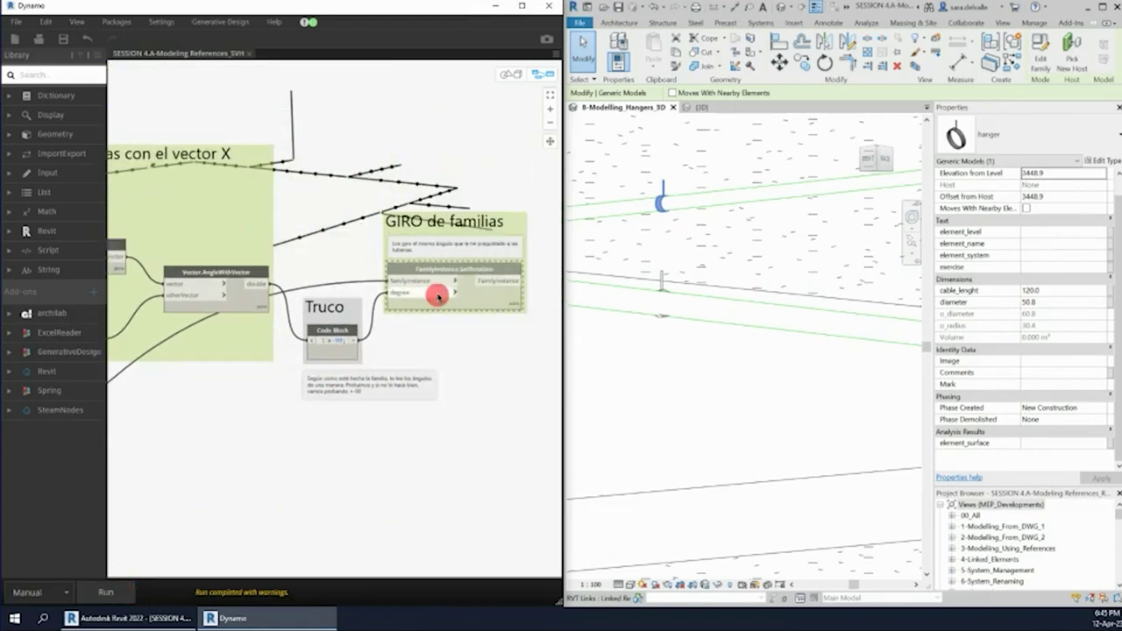
pyautogui.moveTo(285, 295); pyautogui.dragTo(350, 283, button='middle')
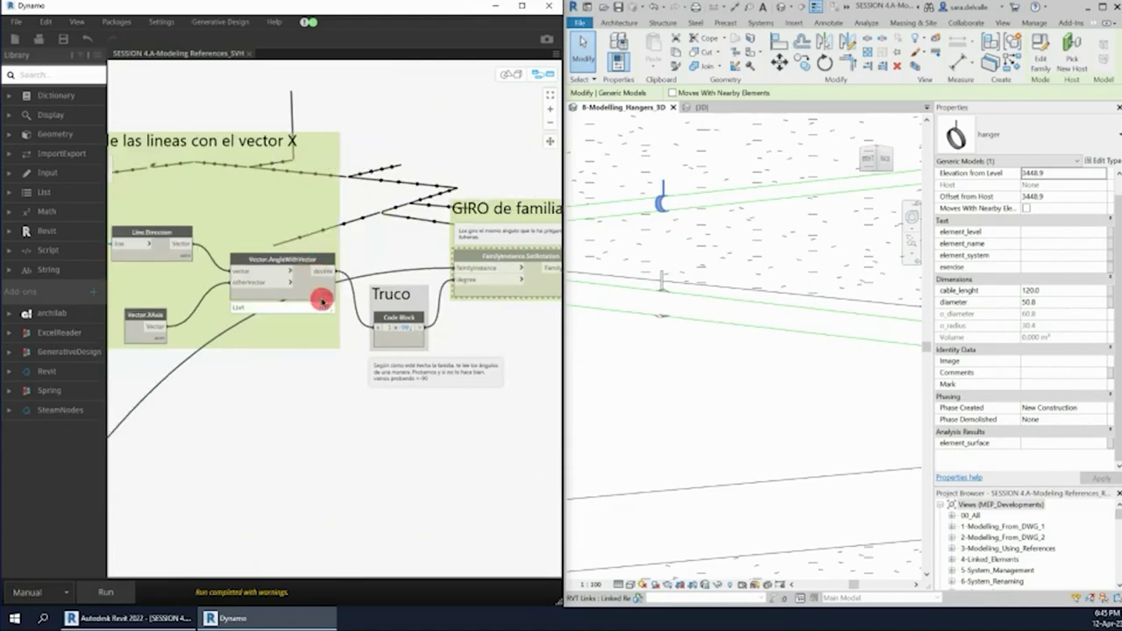
pyautogui.scroll(-2, 261, 386)
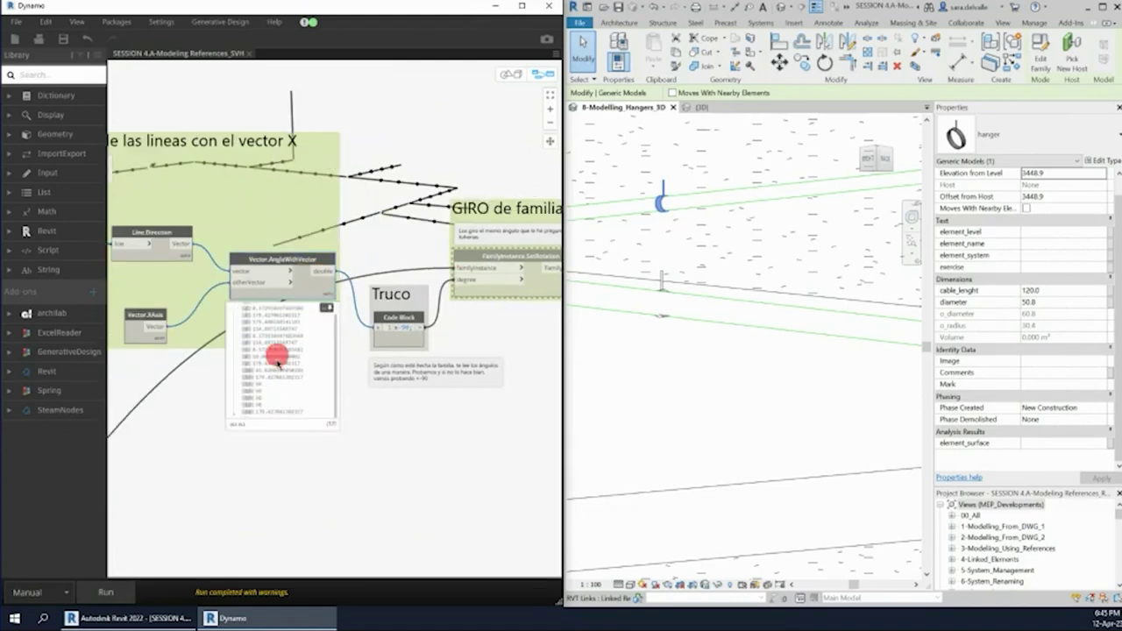
pyautogui.scroll(2, 237, 377)
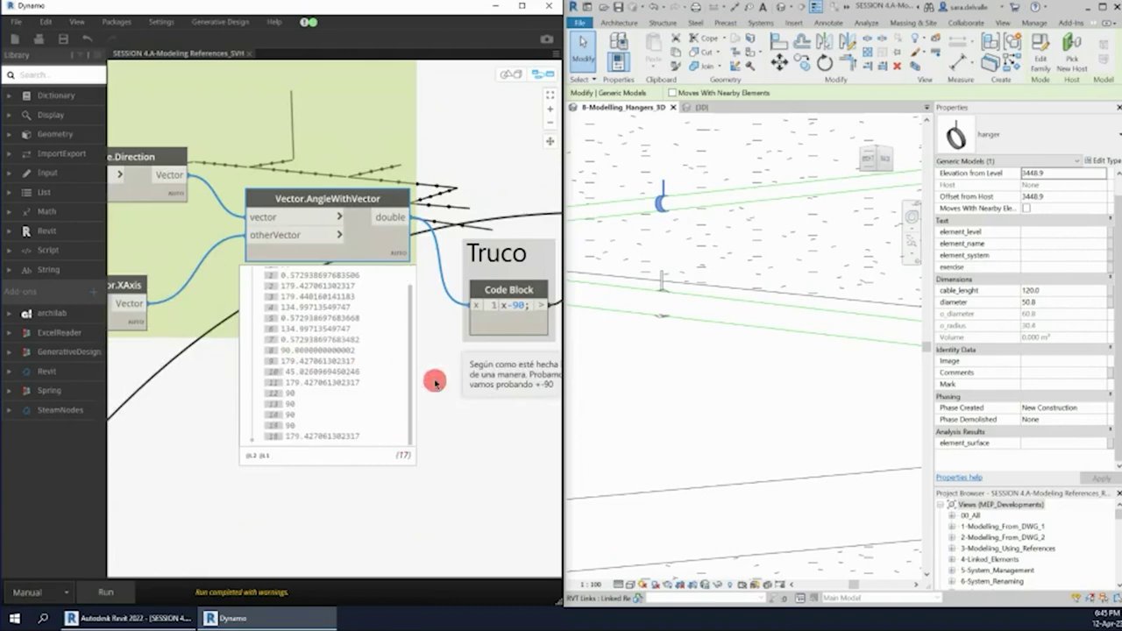
pyautogui.hotkey('ctrl', 'b')
pyautogui.hotkey('ctrl', 'b')
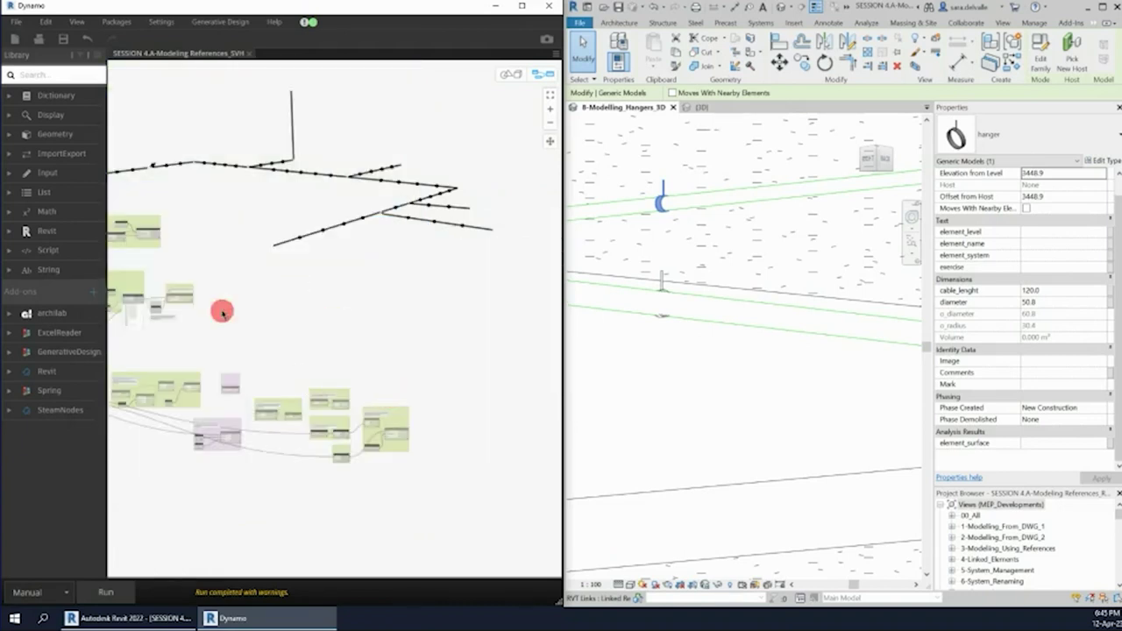
pyautogui.scroll(2, 151, 294)
pyautogui.scroll(4, 151, 294)
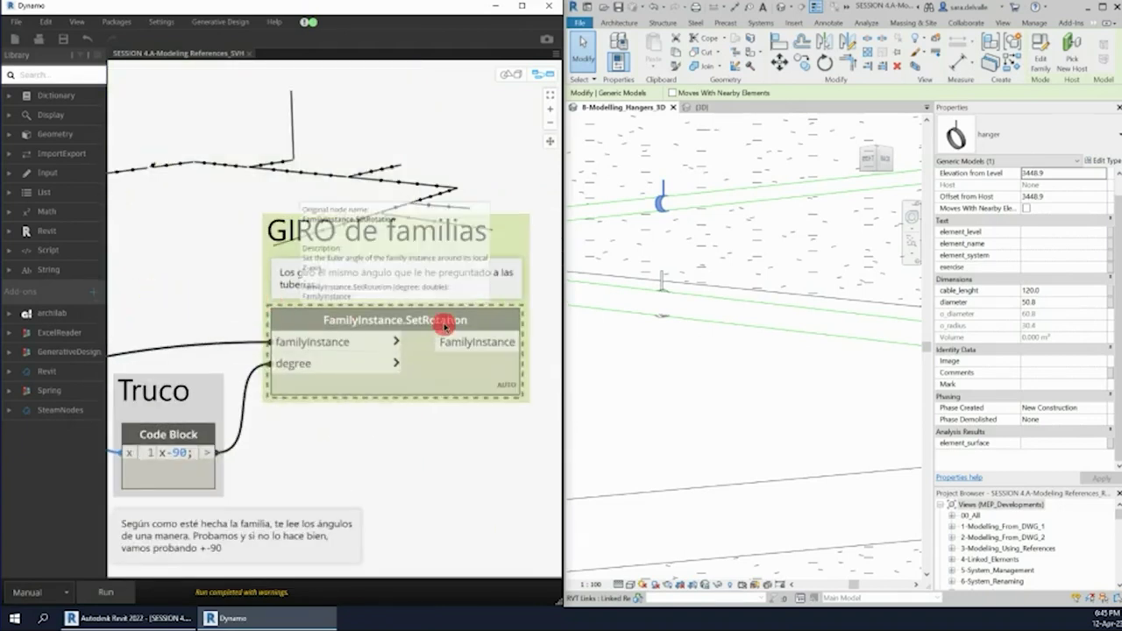
pyautogui.rightClick(448, 379)
pyautogui.click(483, 446)
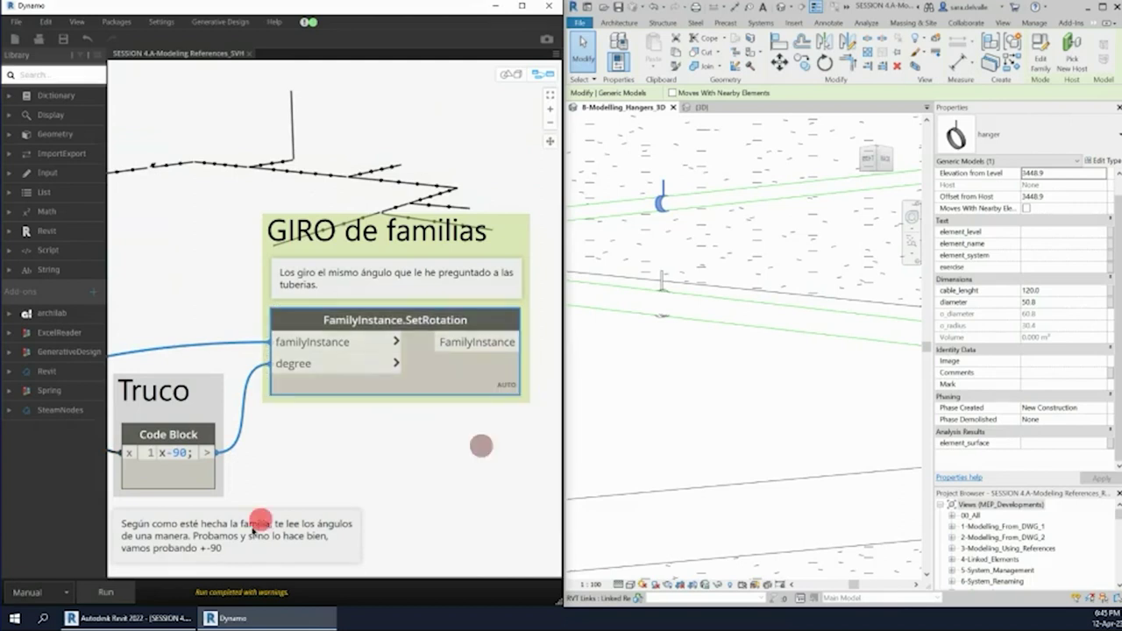
pyautogui.click(121, 595)
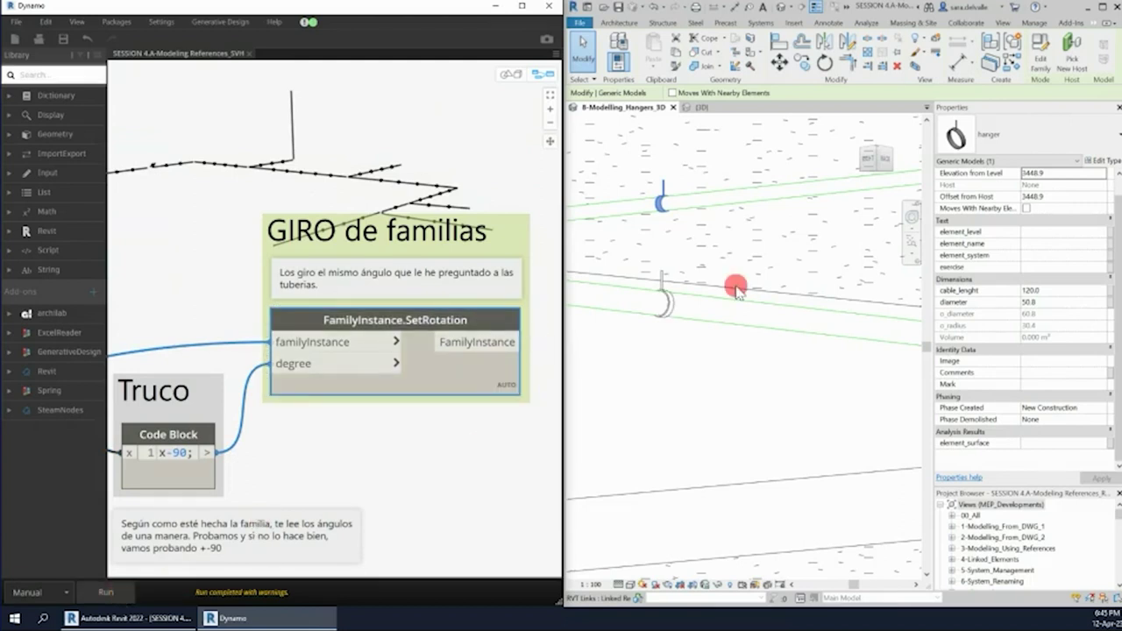
pyautogui.click(685, 267)
pyautogui.scroll(-2, 685, 267)
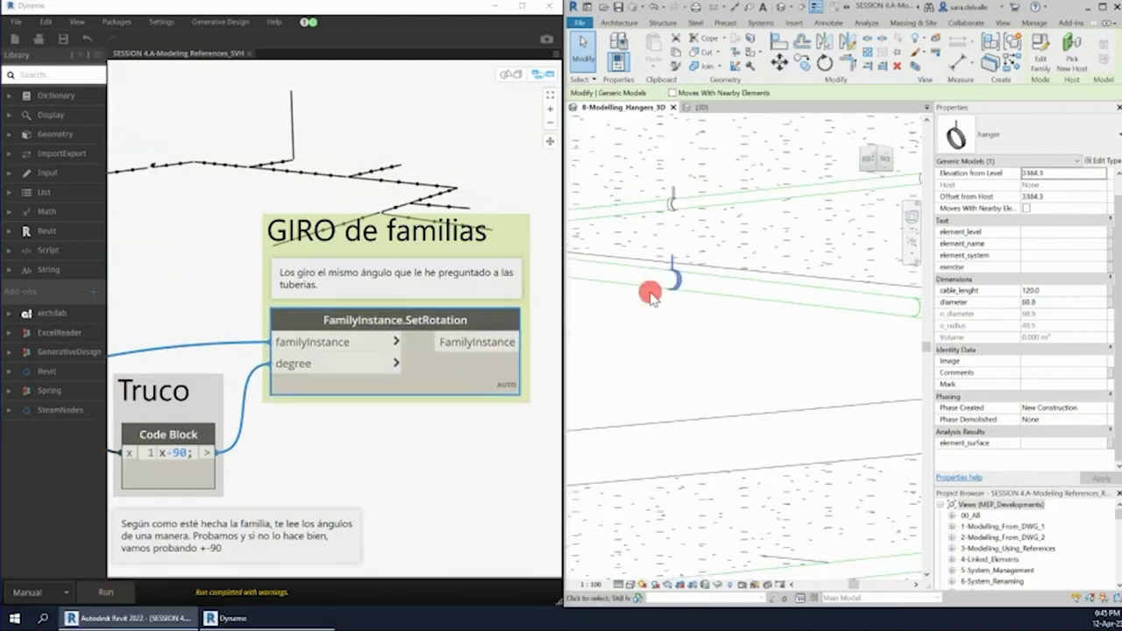
pyautogui.scroll(-2, 653, 280)
pyautogui.scroll(-2, 708, 272)
pyautogui.scroll(-2, 639, 252)
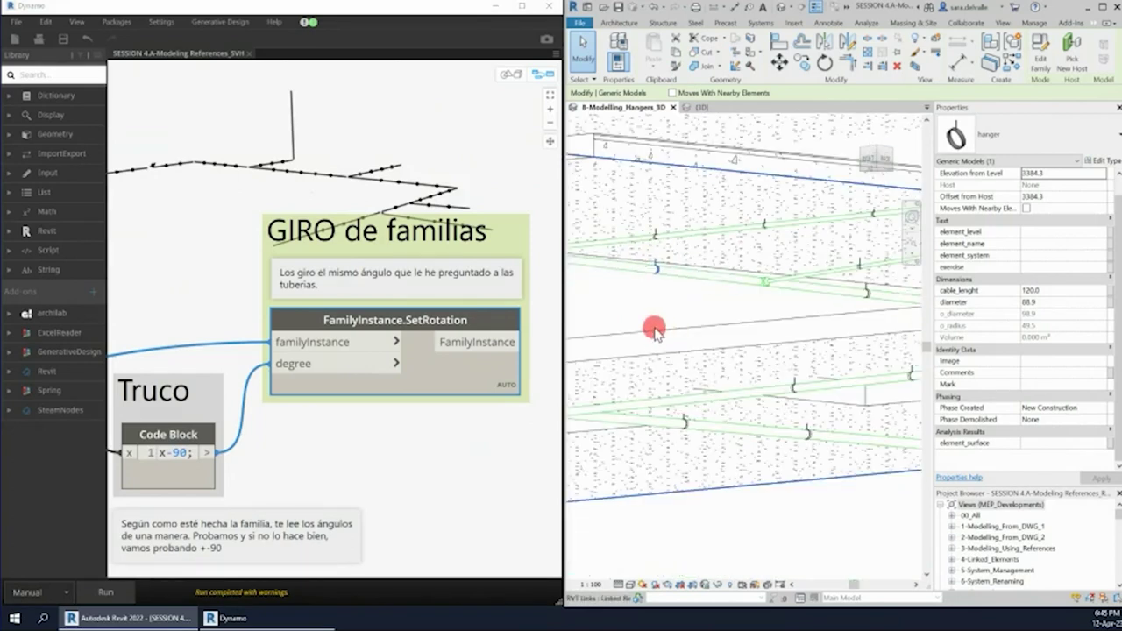
pyautogui.scroll(-2, 386, 175)
pyautogui.scroll(-2, 388, 163)
pyautogui.scroll(-2, 272, 237)
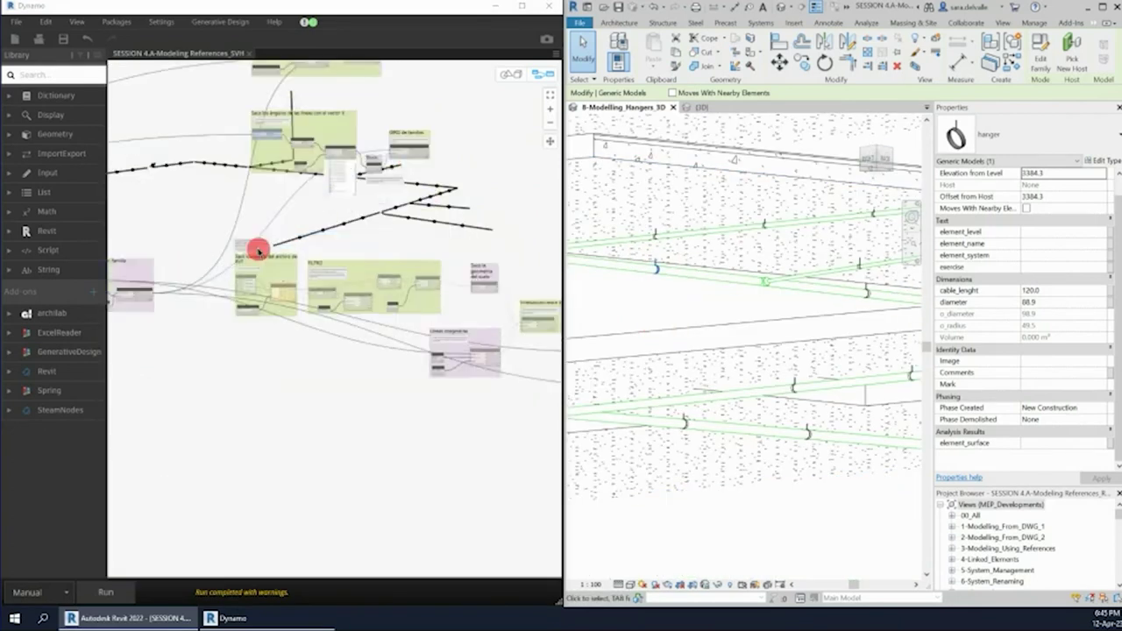
pyautogui.scroll(2, 259, 250)
pyautogui.scroll(2, 255, 240)
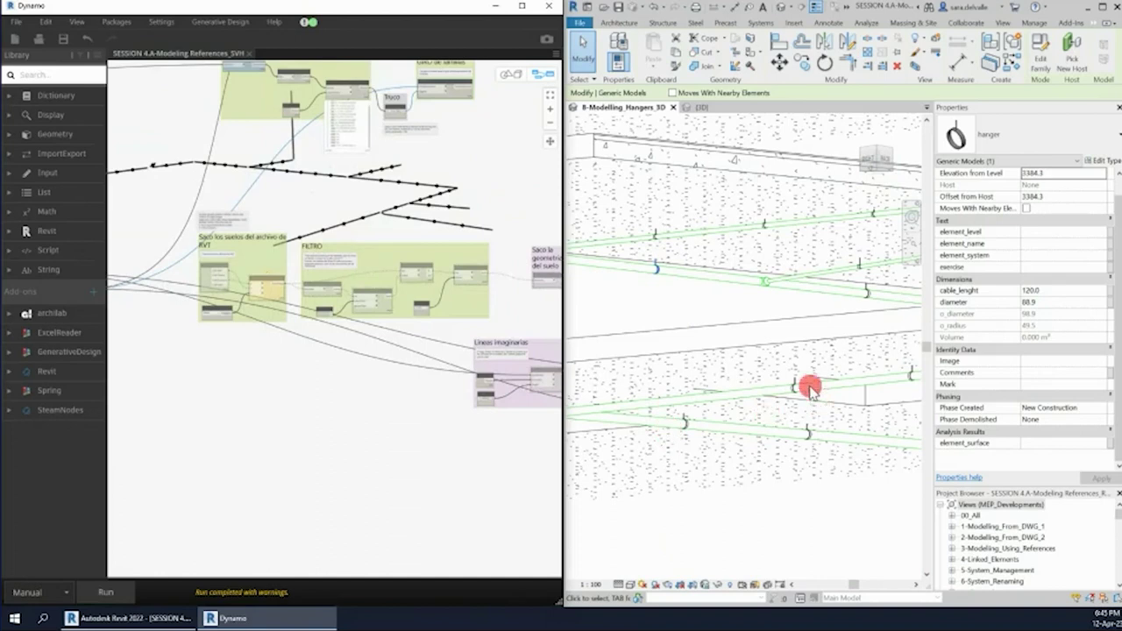
pyautogui.scroll(2, 811, 387)
pyautogui.scroll(2, 794, 388)
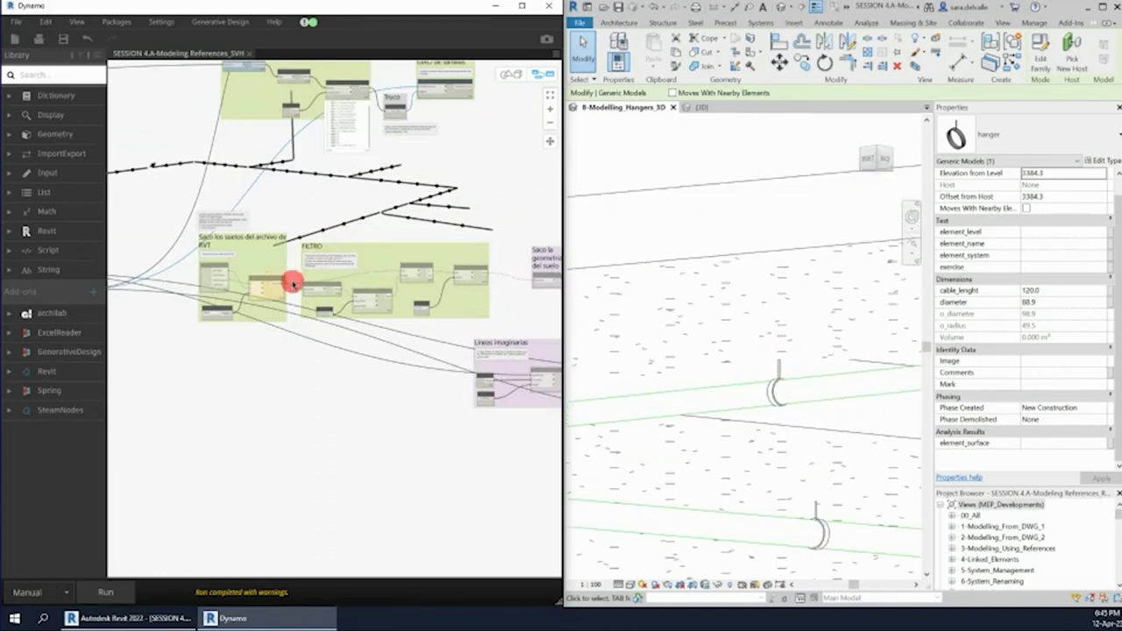
pyautogui.scroll(4, 160, 290)
pyautogui.scroll(1, 140, 263)
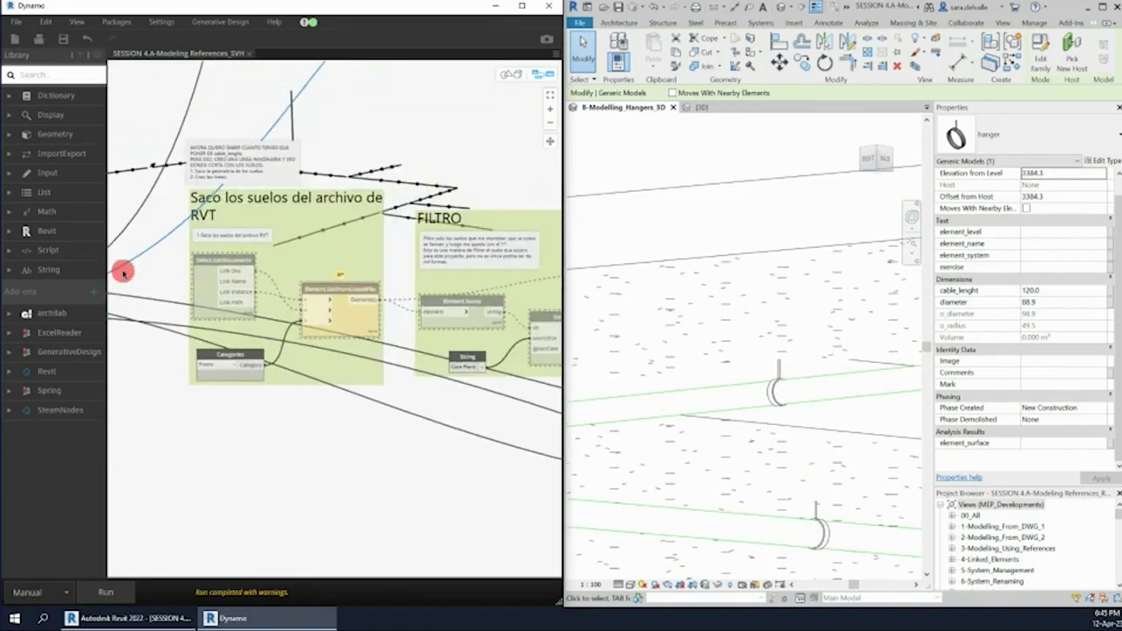
pyautogui.hscroll(1, 141, 288)
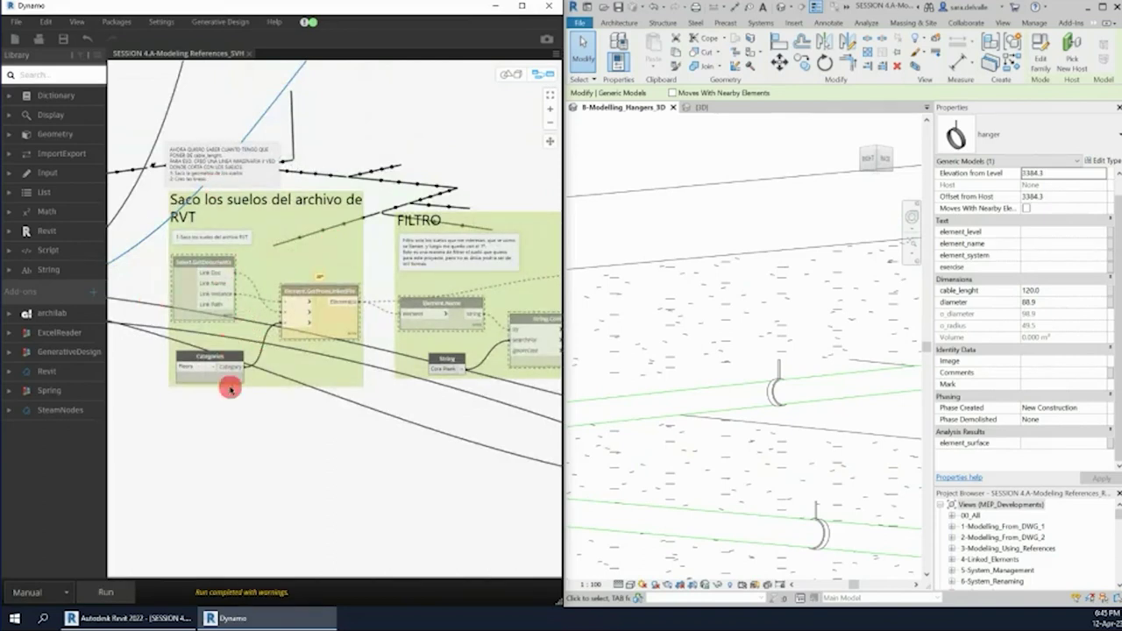
pyautogui.scroll(1, 231, 379)
pyautogui.scroll(-2, 682, 292)
pyautogui.scroll(-2, 728, 287)
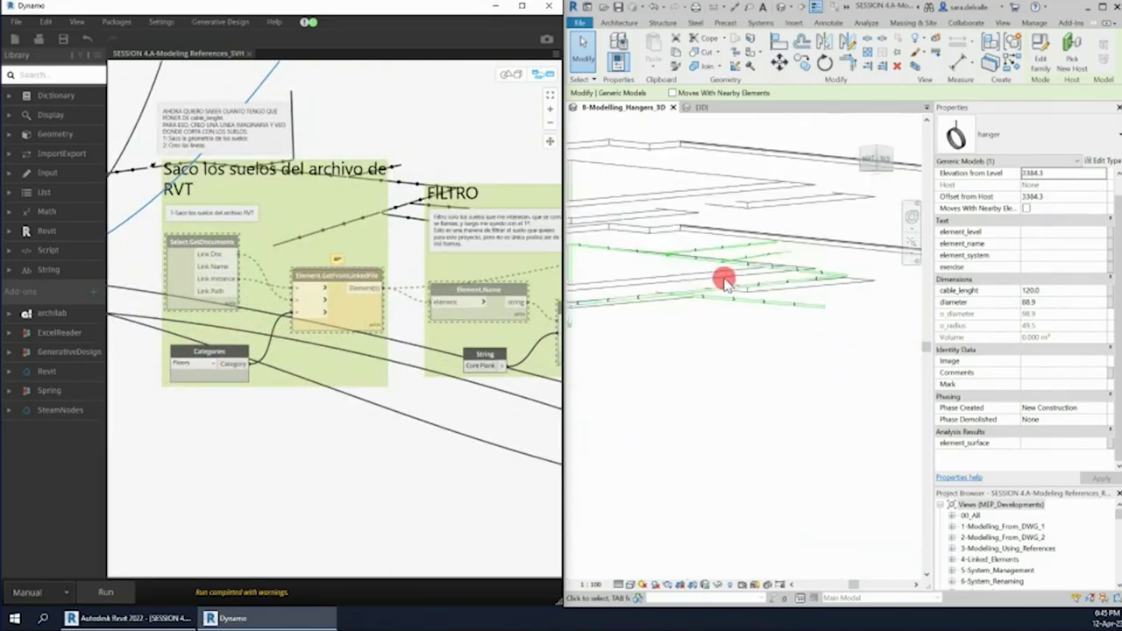
pyautogui.scroll(-2, 659, 260)
pyautogui.scroll(-2, 715, 289)
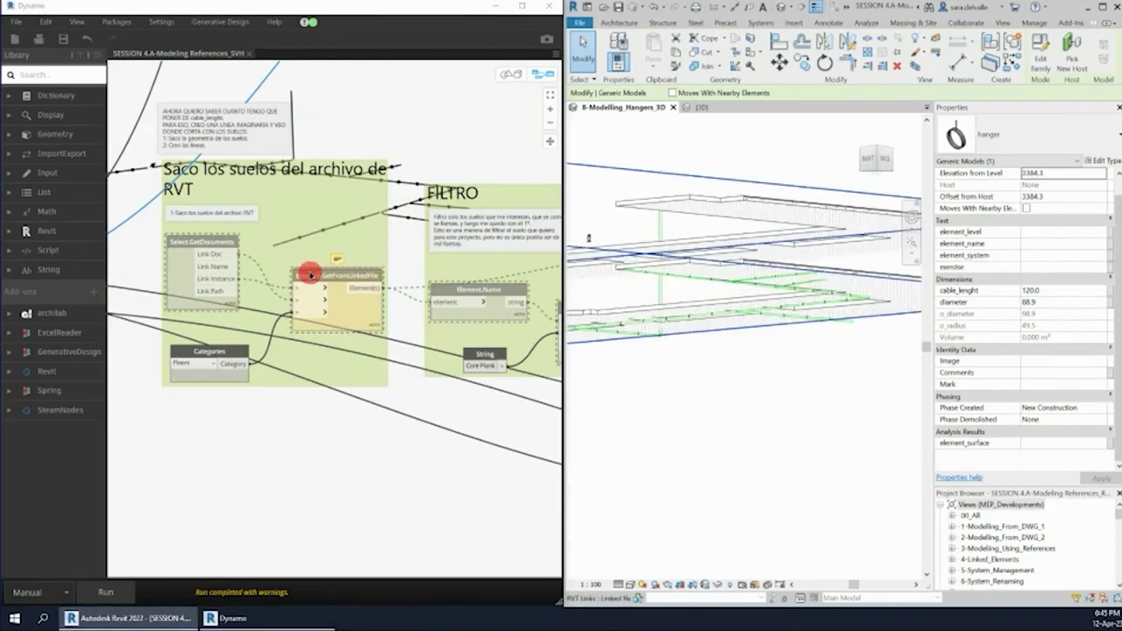
# - Unfreeze Element.GetFromLinkedFile so the linked-model floors flow into the FILTRO group
pyautogui.rightClick(306, 277)
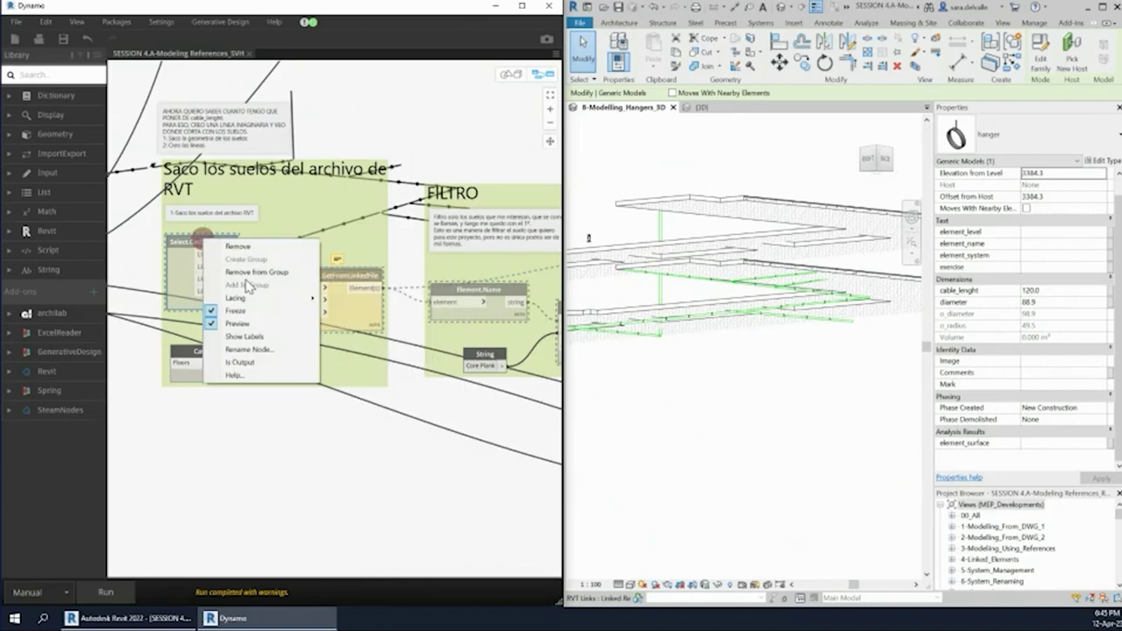
pyautogui.click(413, 283)
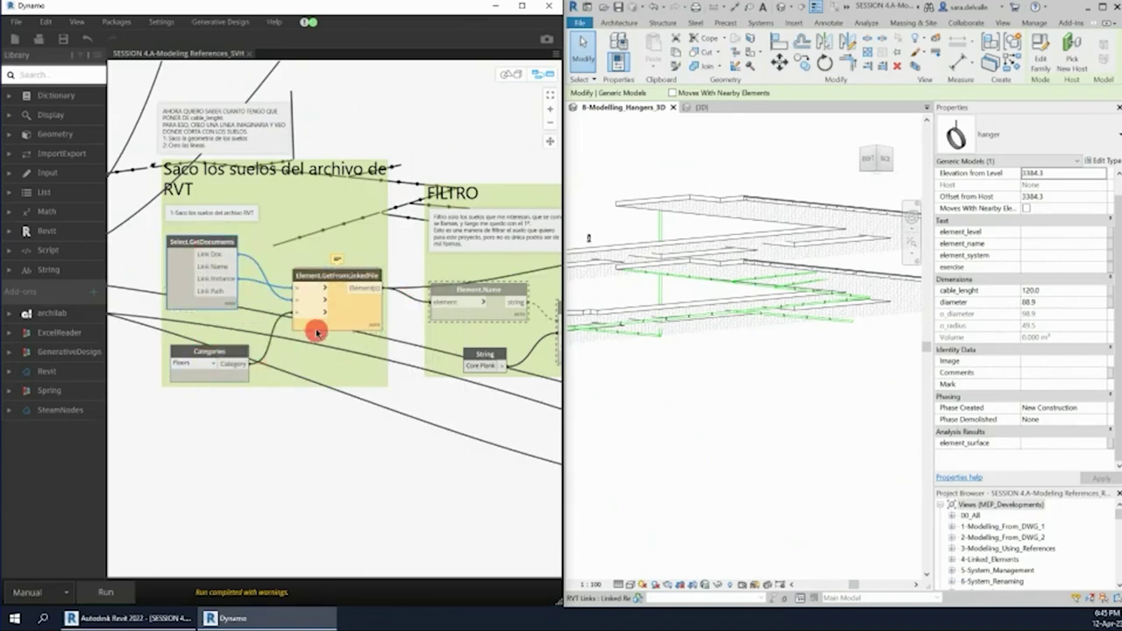
pyautogui.scroll(-2, 284, 370)
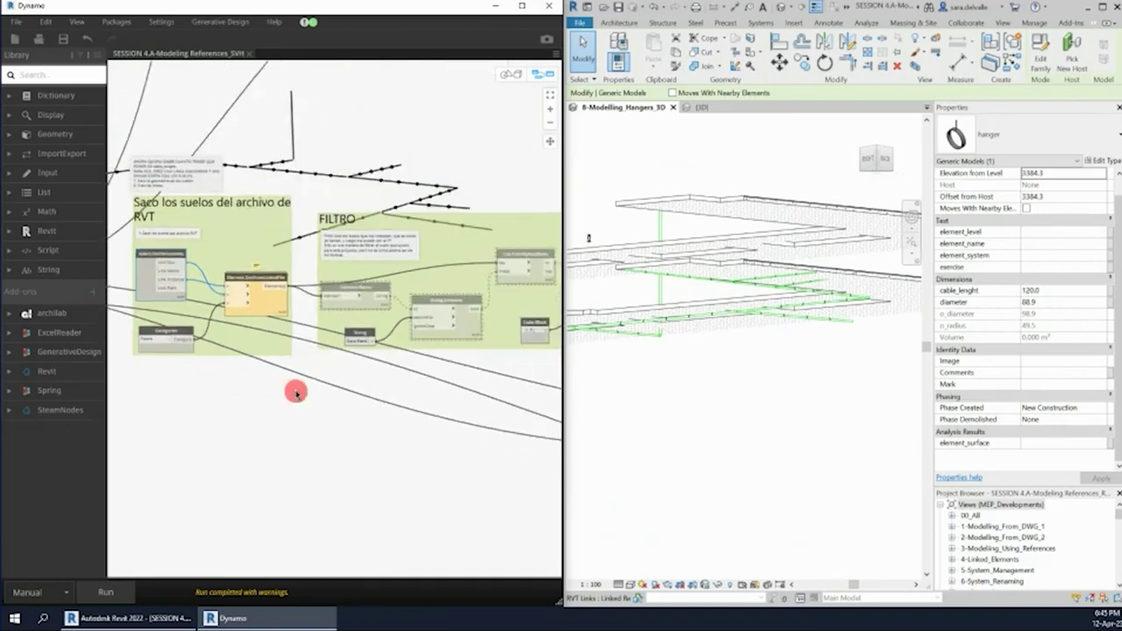
pyautogui.moveTo(401, 371); pyautogui.dragTo(220, 395, button='middle')
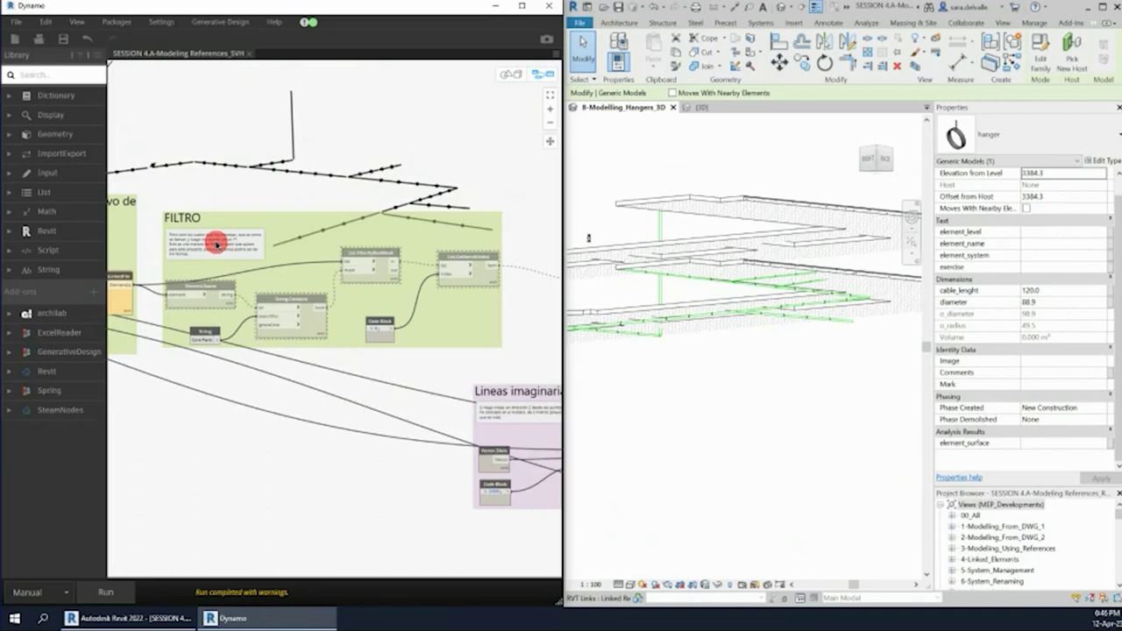
# - Inspect the floor slabs and the FILTRO group's 'Core Plank' String node, then activate the graph window
pyautogui.moveTo(833, 276)
pyautogui.keyDown('shift'); pyautogui.mouseDown(button='middle')
pyautogui.moveTo(827, 289)
pyautogui.moveTo(840, 299)
pyautogui.moveTo(828, 259)
pyautogui.moveTo(809, 298)
pyautogui.moveTo(848, 329)
pyautogui.moveTo(793, 322)
pyautogui.moveTo(859, 325)
pyautogui.mouseUp(button='middle'); pyautogui.keyUp('shift')
pyautogui.scroll(3, 155, 320)
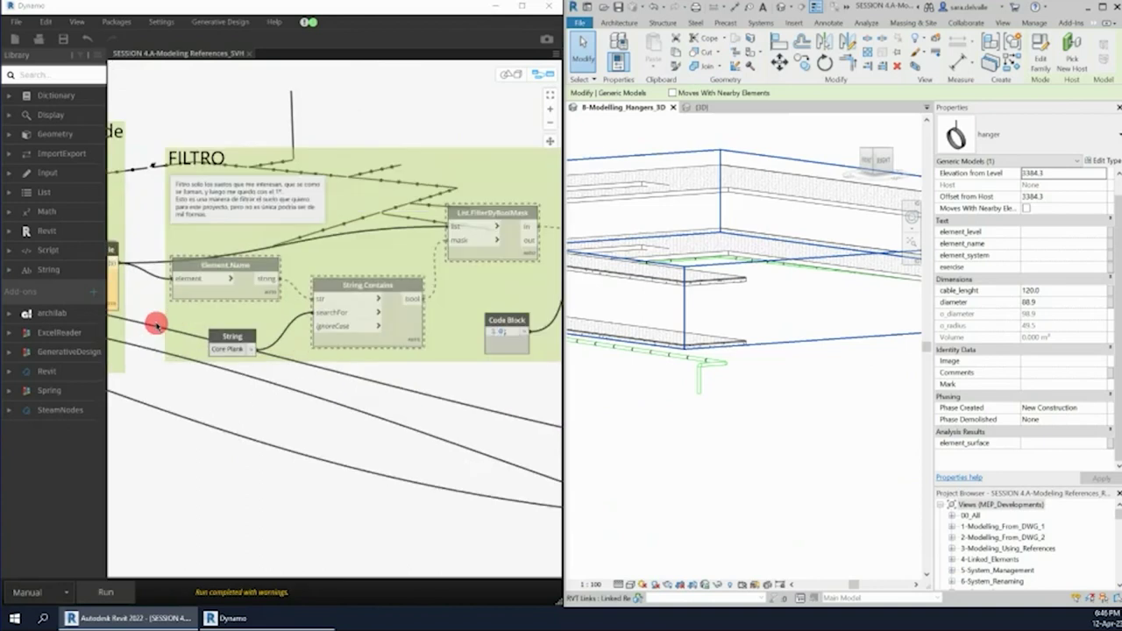
pyautogui.moveTo(155, 321); pyautogui.dragTo(343, 326, button='middle')
pyautogui.scroll(-3, 343, 326)
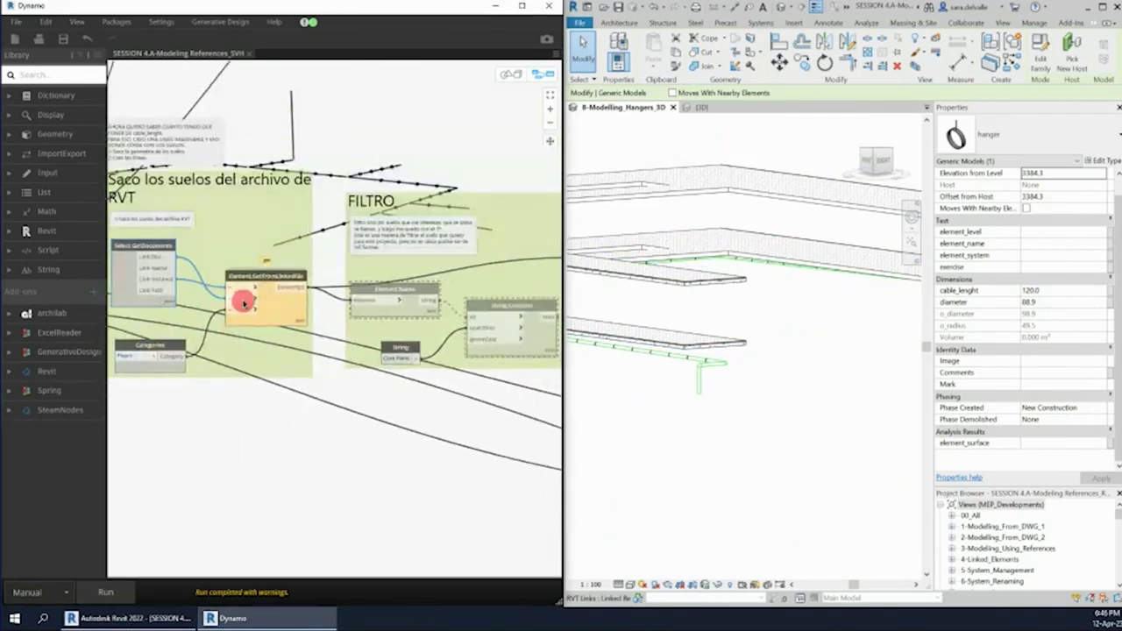
pyautogui.moveTo(393, 380); pyautogui.dragTo(174, 352, button='middle')
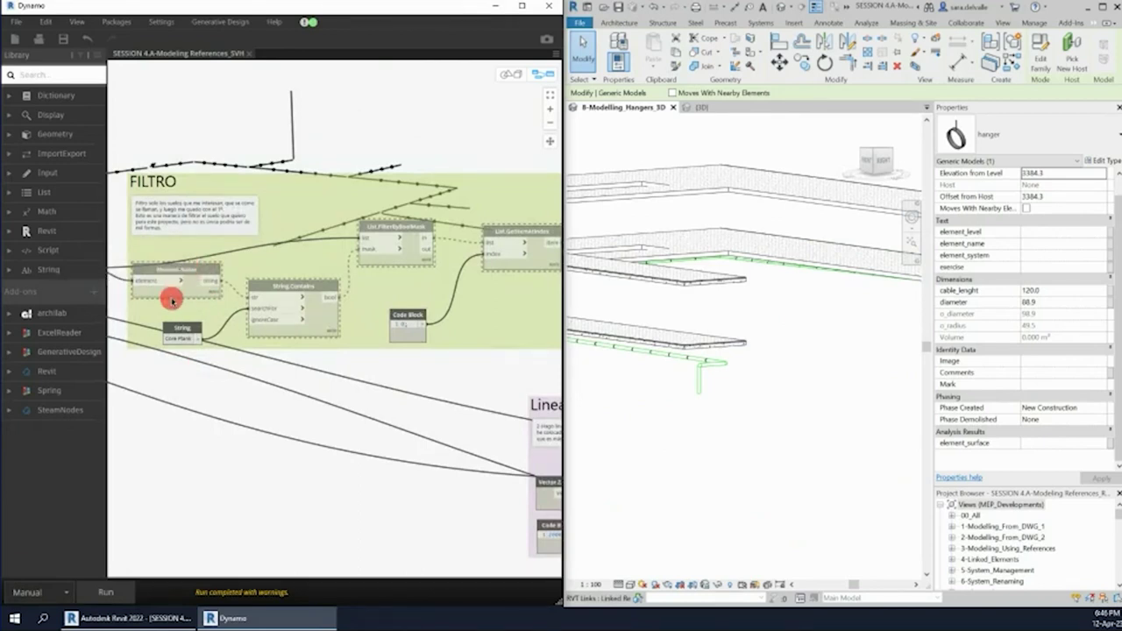
pyautogui.scroll(1, 263, 336)
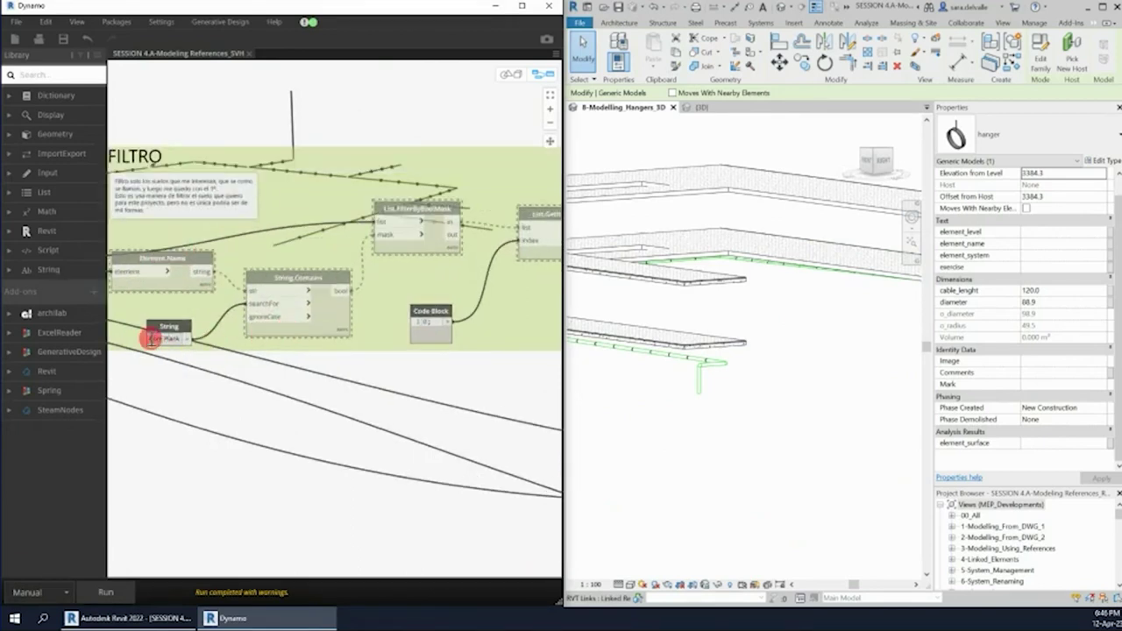
pyautogui.moveTo(151, 339); pyautogui.dragTo(174, 339)
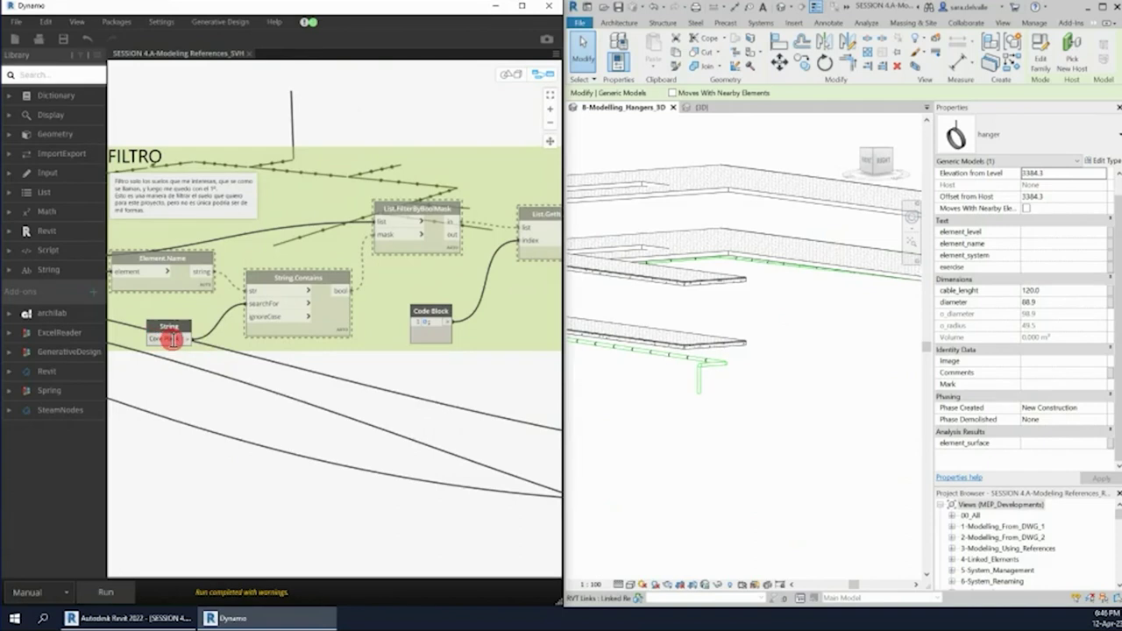
pyautogui.click(657, 338)
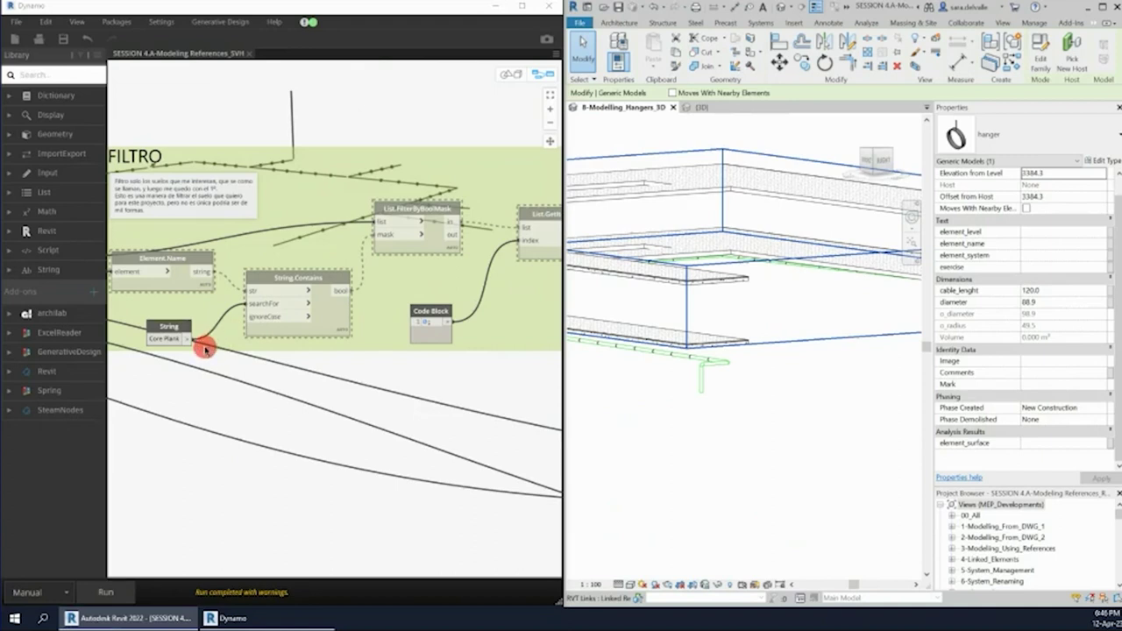
pyautogui.scroll(-2, 204, 348)
pyautogui.click(388, 374)
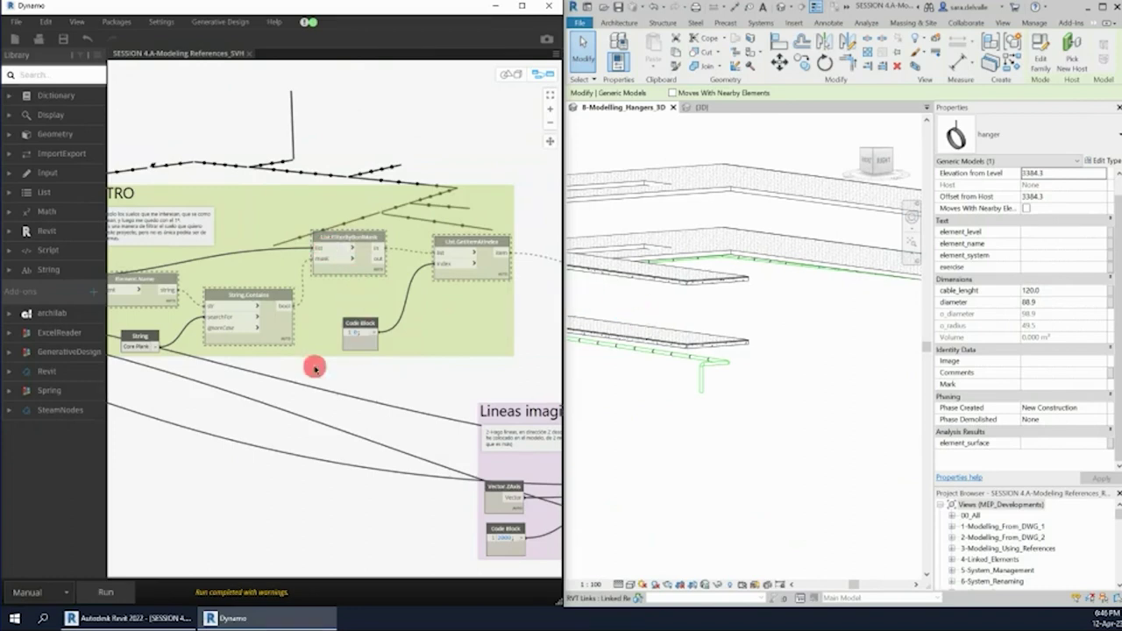
pyautogui.scroll(-2, 315, 369)
# - Unfreeze Element.Name so the 'Core Plank' filter reruns, and check the List.GetItemAtIndex output
pyautogui.rightClick(195, 292)
pyautogui.click(224, 363)
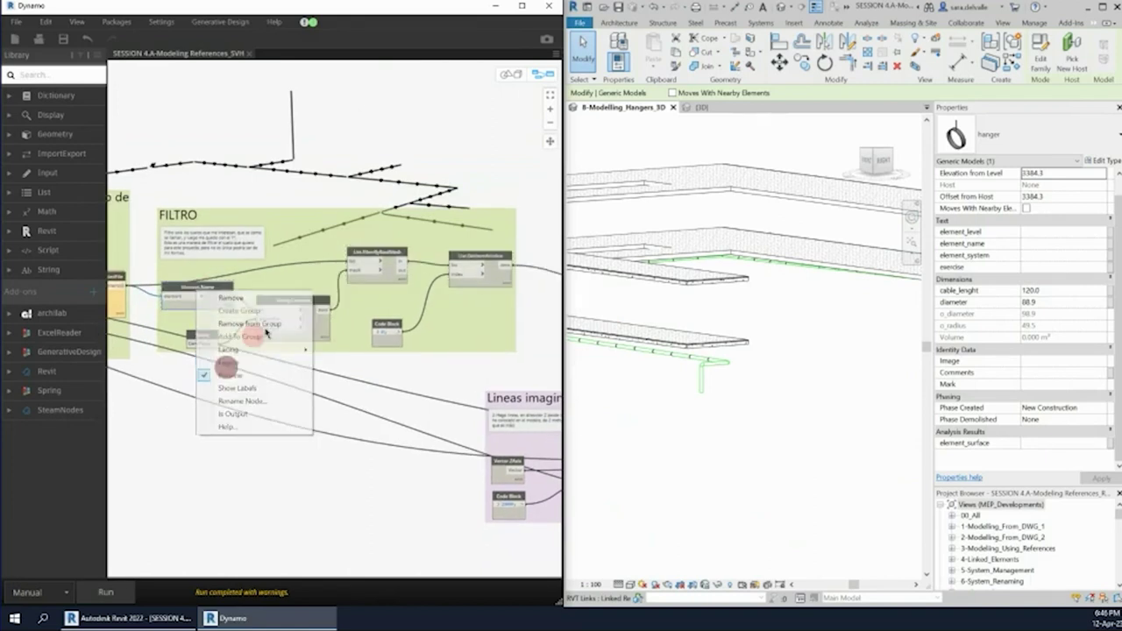
pyautogui.click(105, 592)
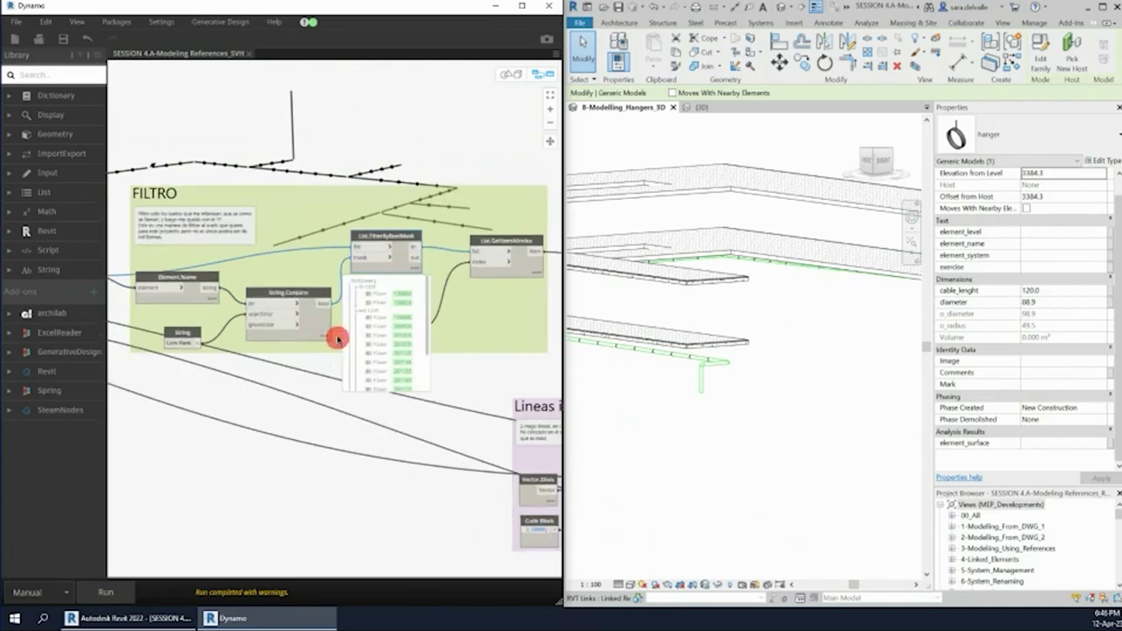
pyautogui.scroll(1, 329, 344)
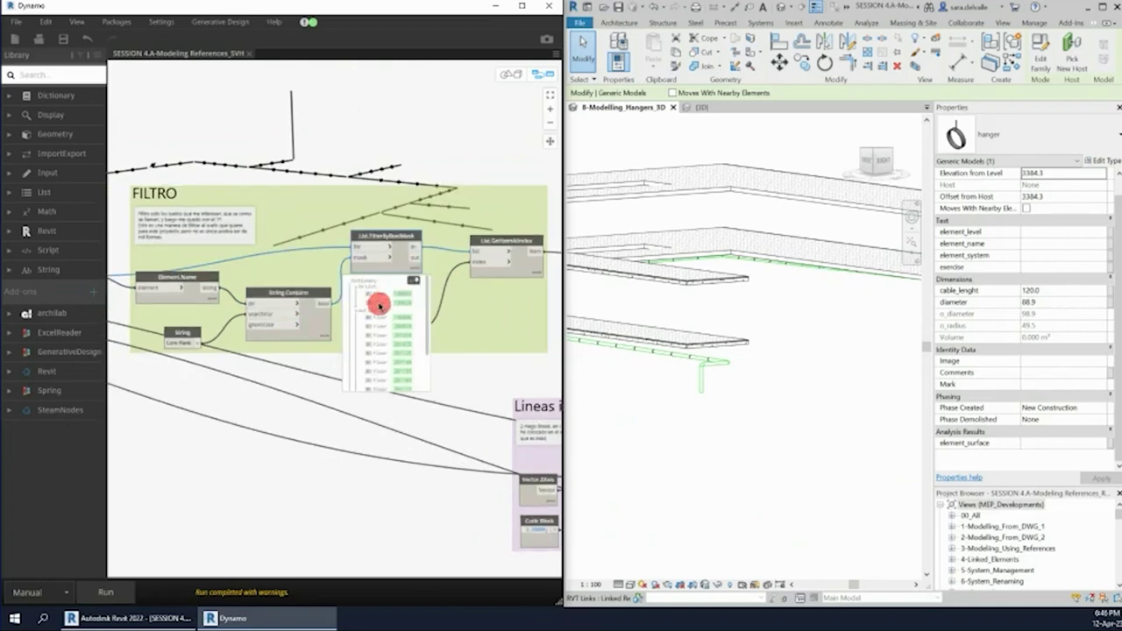
pyautogui.moveTo(474, 355); pyautogui.dragTo(412, 358, button='middle')
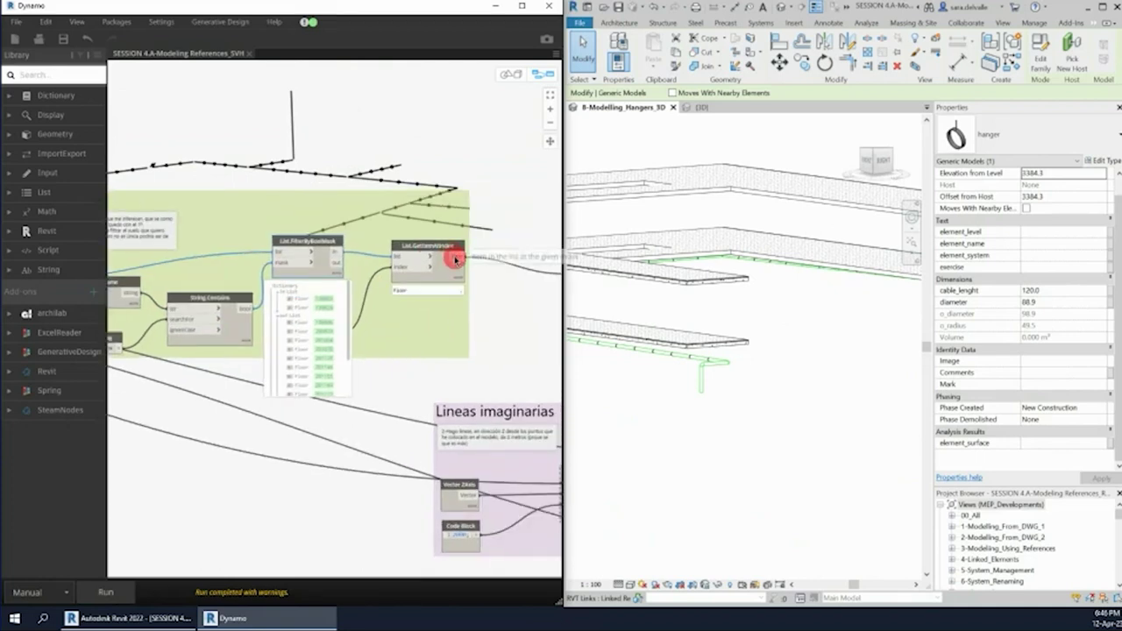
pyautogui.scroll(-1, 481, 300)
pyautogui.scroll(-1, 449, 304)
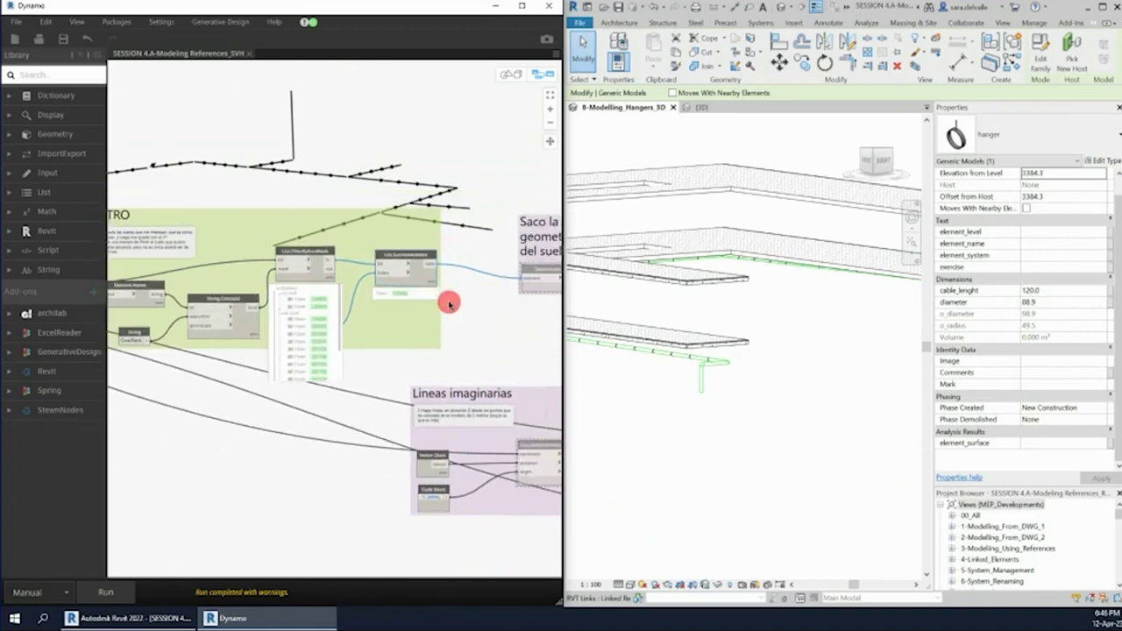
pyautogui.scroll(1, 435, 300)
pyautogui.scroll(-1, 335, 244)
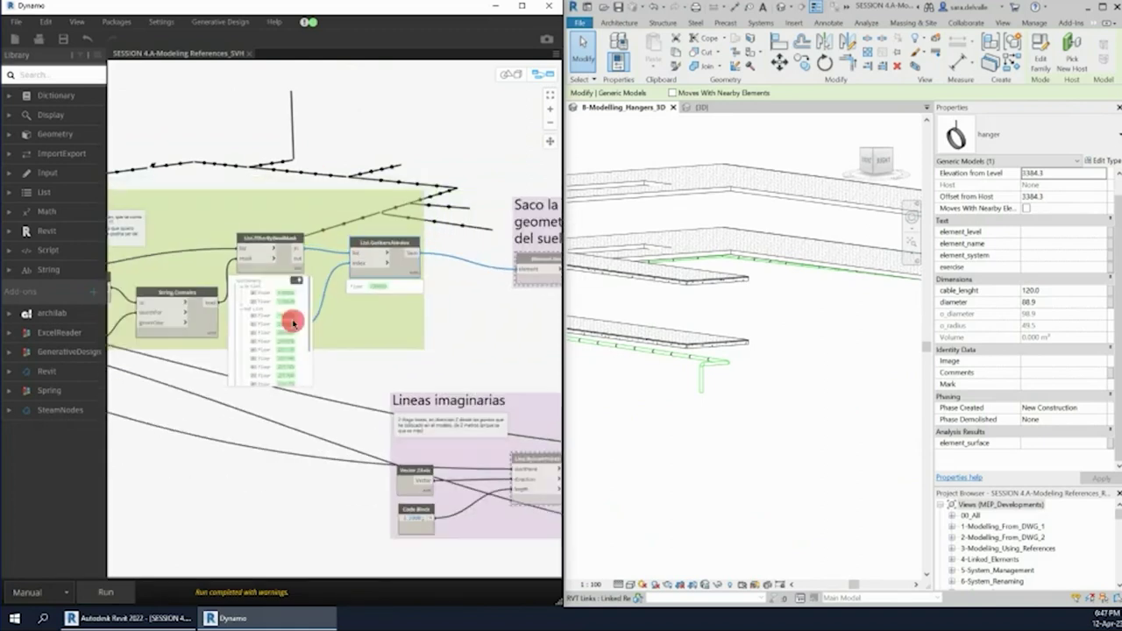
pyautogui.moveTo(452, 333); pyautogui.dragTo(375, 340, button='middle')
pyautogui.hscroll(3, 383, 313)
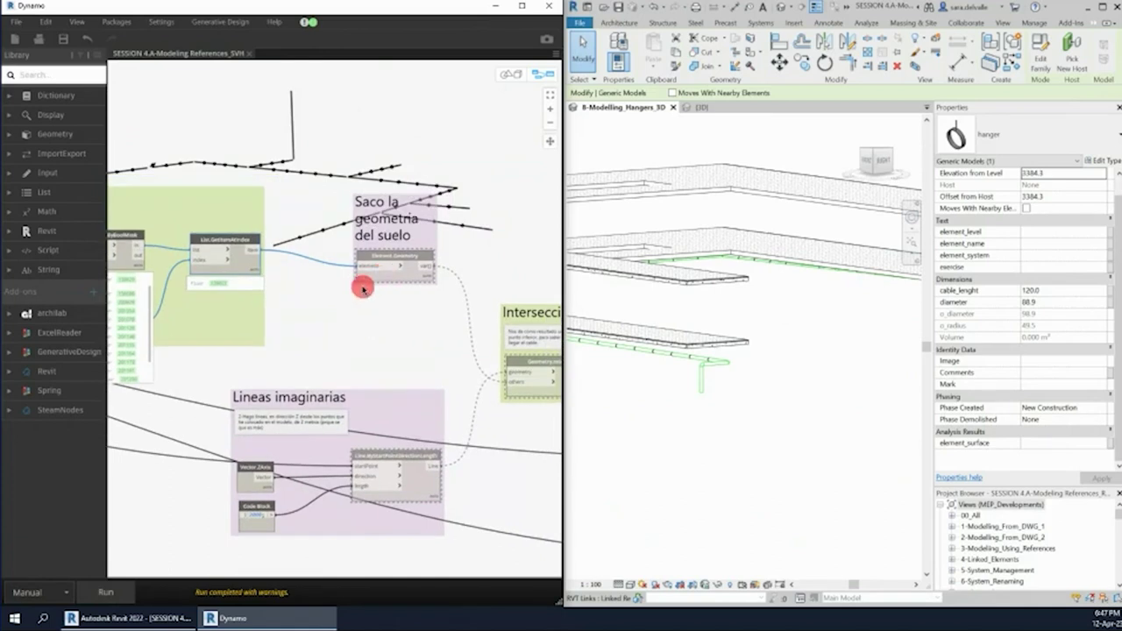
# - Unfreeze Element.Geometry so the linked floor solid shows in the 3D background preview
pyautogui.hscroll(10, 318, 307)
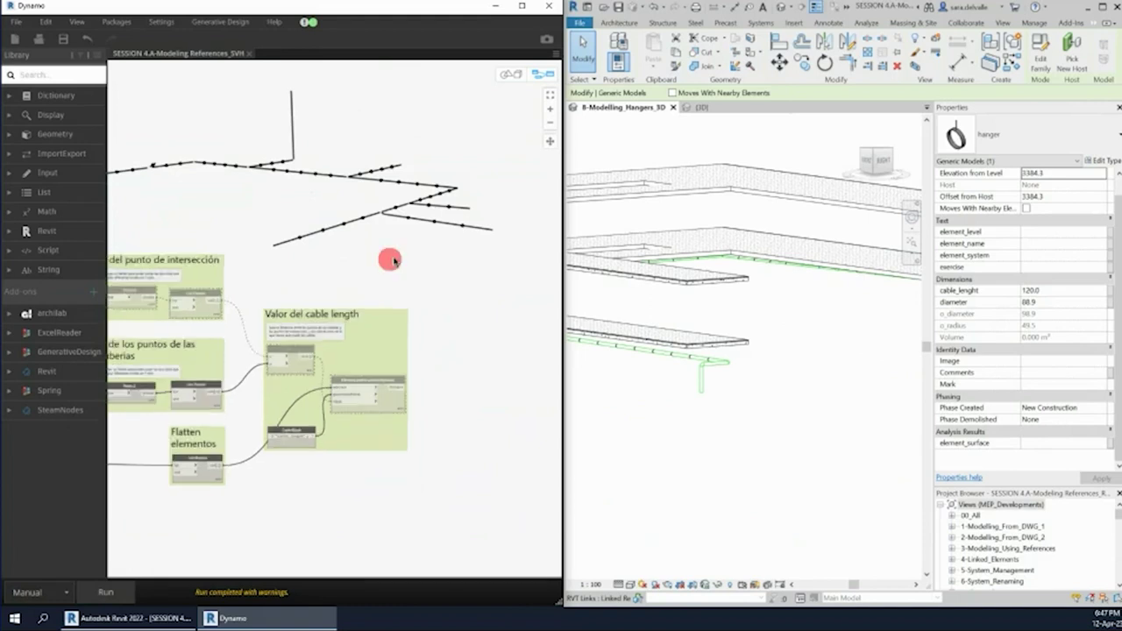
pyautogui.scroll(-3, 461, 233)
pyautogui.scroll(3, 283, 245)
pyautogui.scroll(-1, 283, 253)
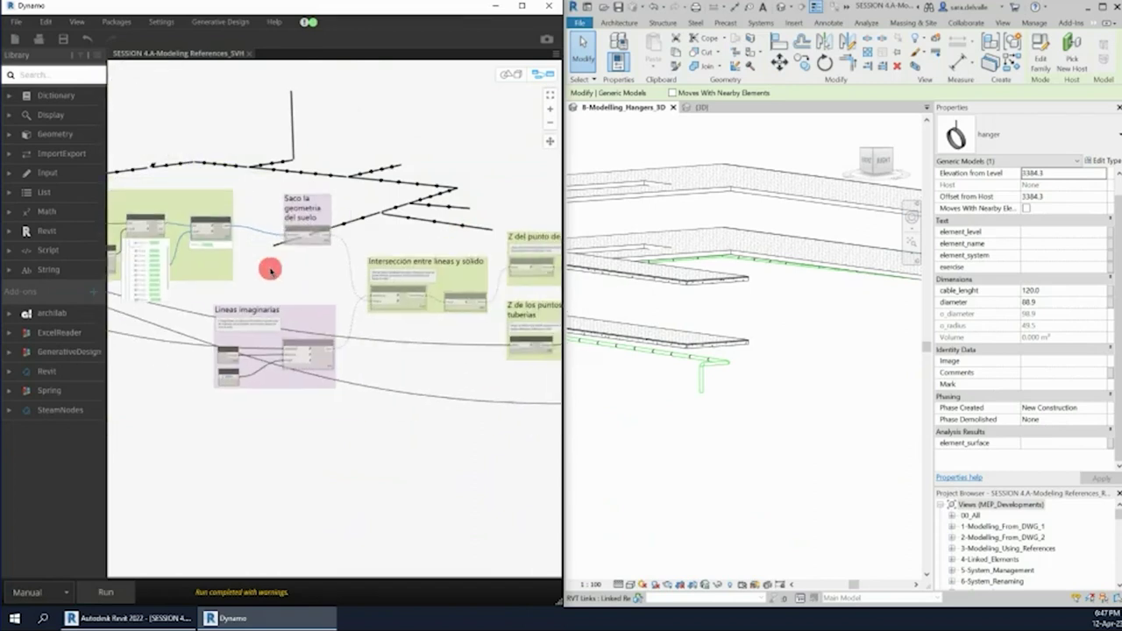
pyautogui.scroll(-1, 271, 268)
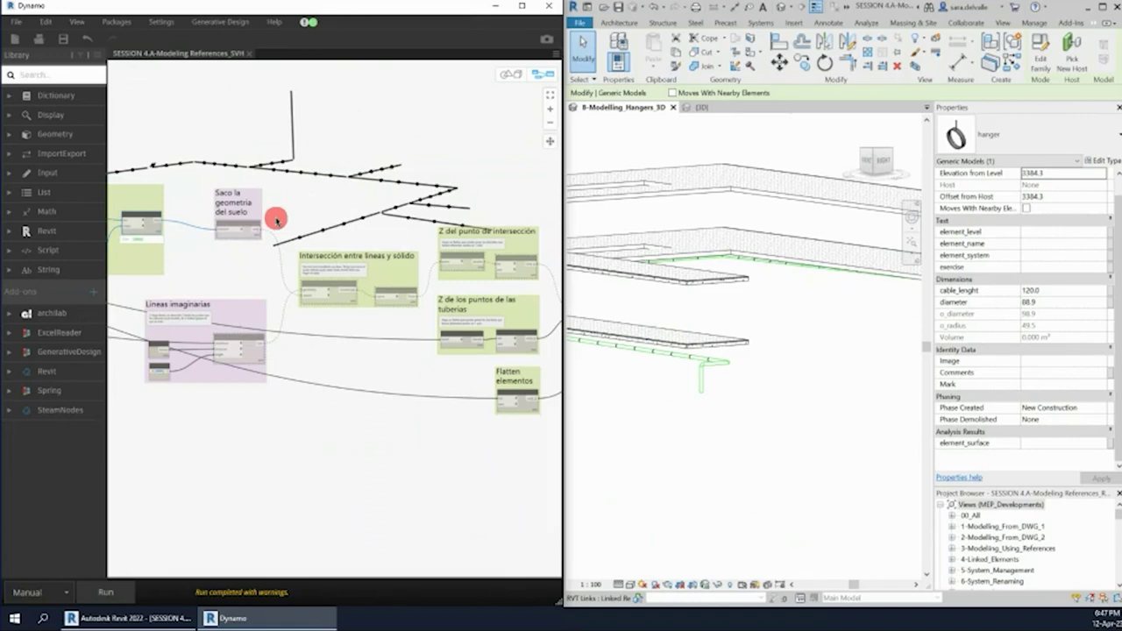
pyautogui.scroll(3, 155, 335)
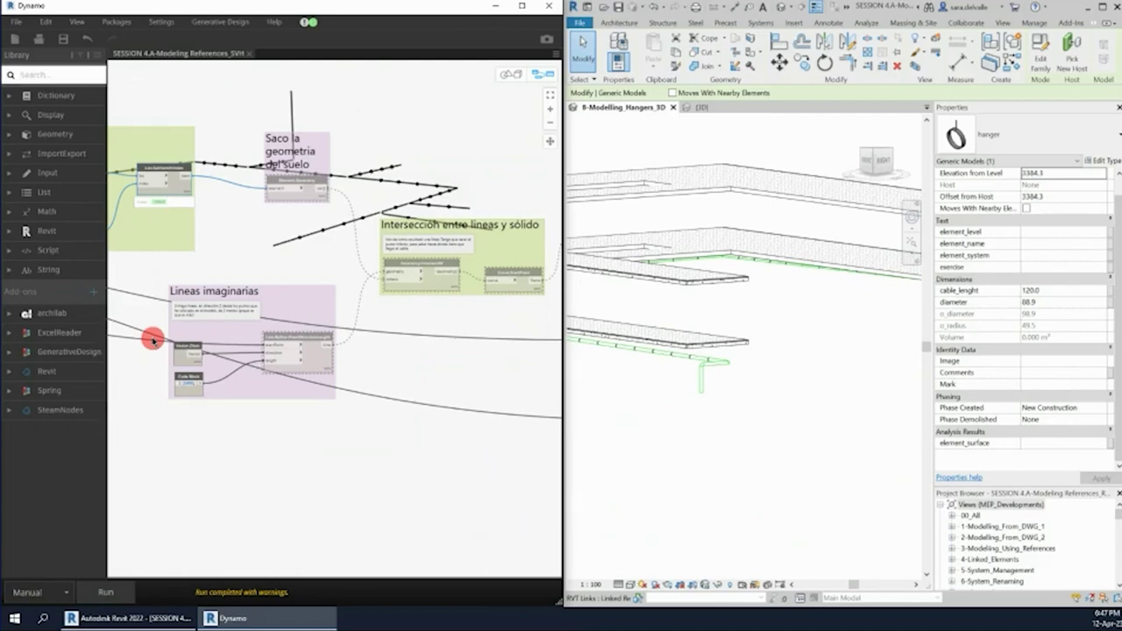
pyautogui.scroll(2, 263, 193)
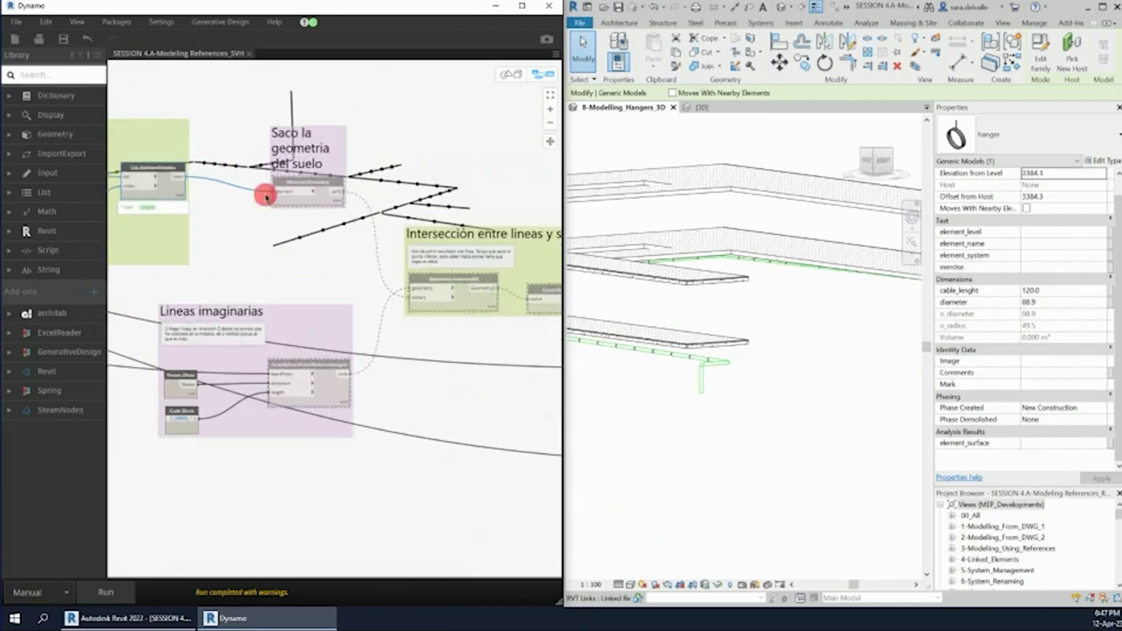
pyautogui.scroll(2, 251, 201)
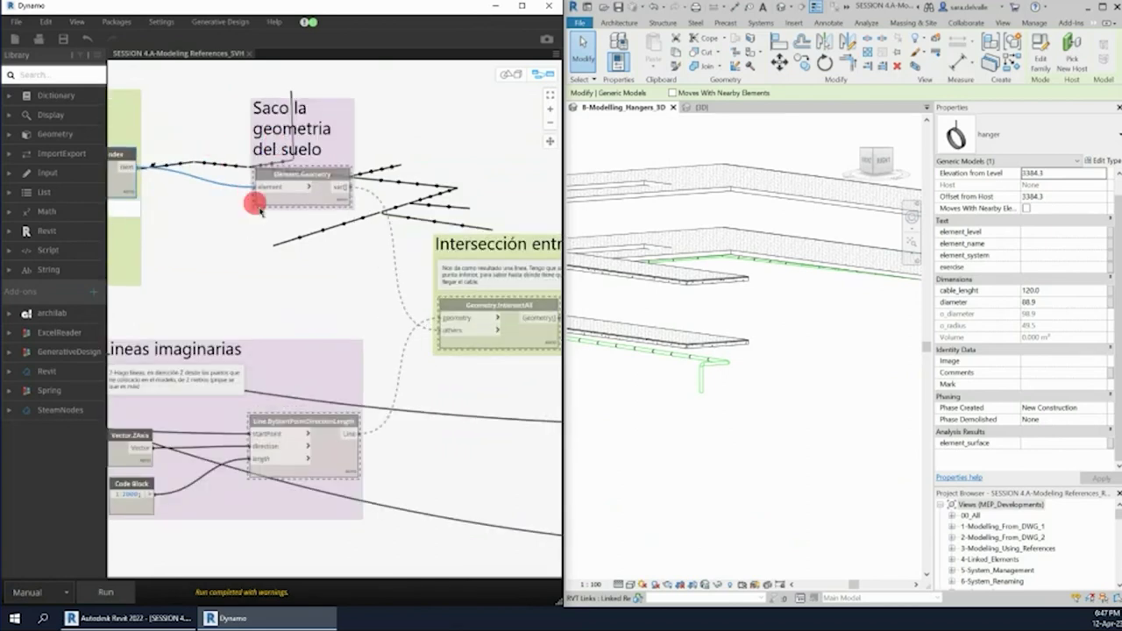
pyautogui.rightClick(323, 195)
pyautogui.click(360, 269)
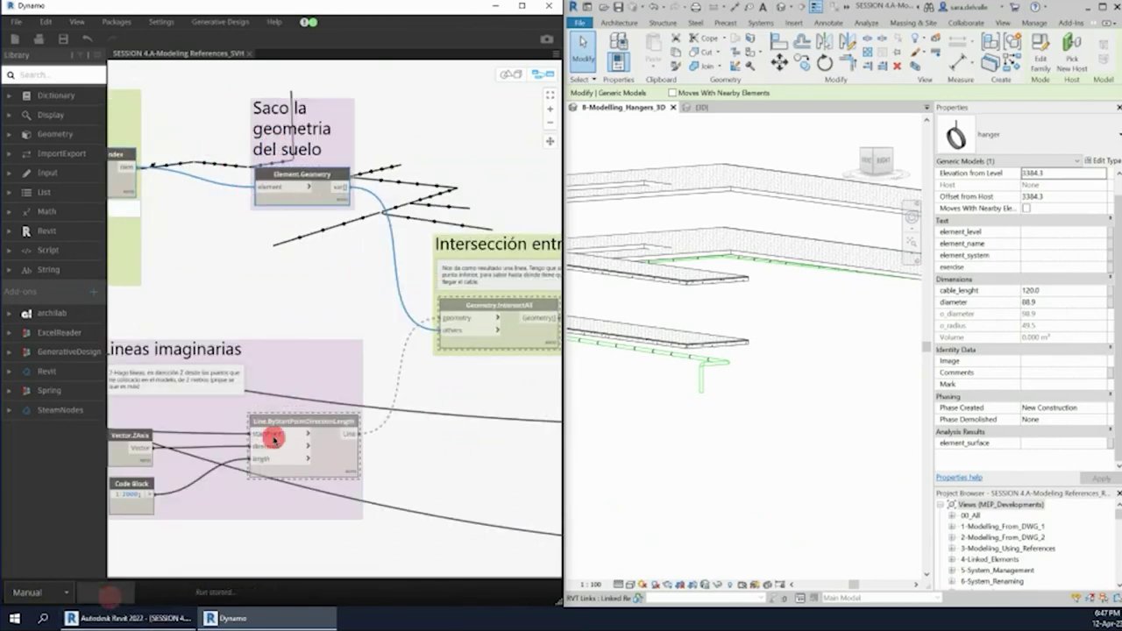
# - Zoom through the Lineas imaginarias and PointAtParameter groups to review the 2000-long Z-direction lines
pyautogui.scroll(-2, 325, 251)
pyautogui.scroll(-3, 266, 242)
pyautogui.scroll(2, 266, 242)
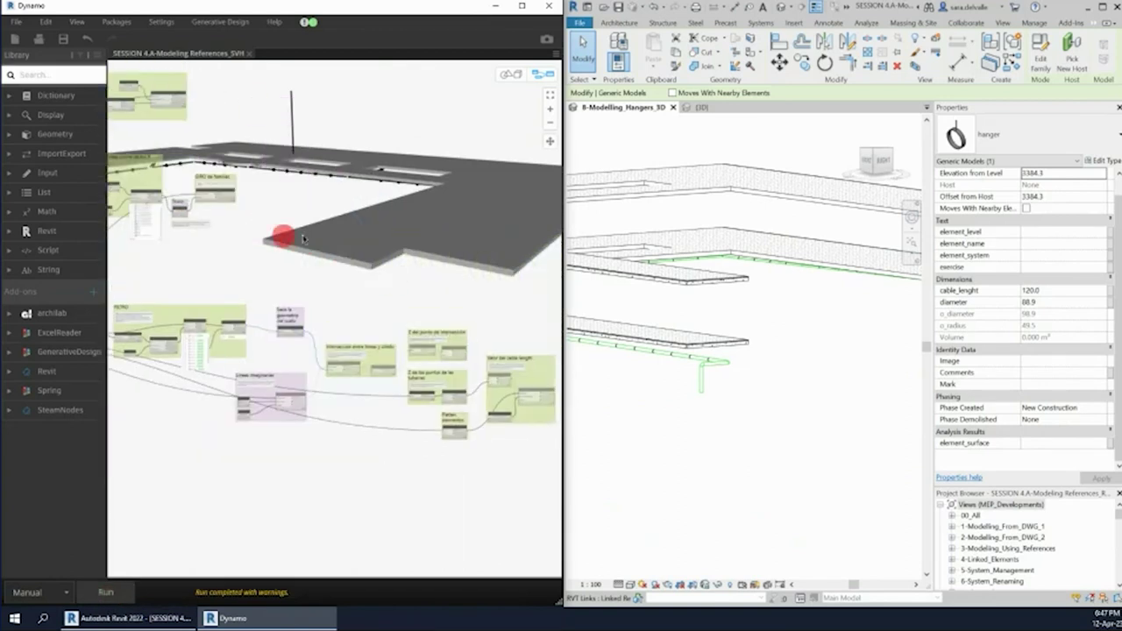
pyautogui.scroll(2, 275, 318)
pyautogui.scroll(2, 334, 225)
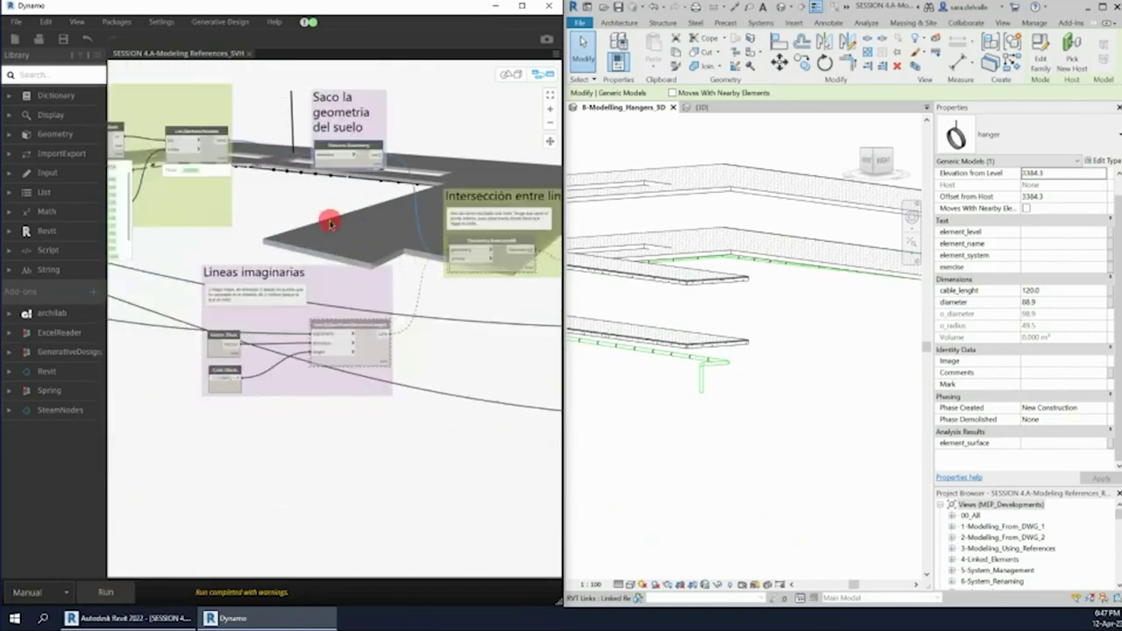
pyautogui.scroll(2, 258, 292)
pyautogui.scroll(1, 309, 257)
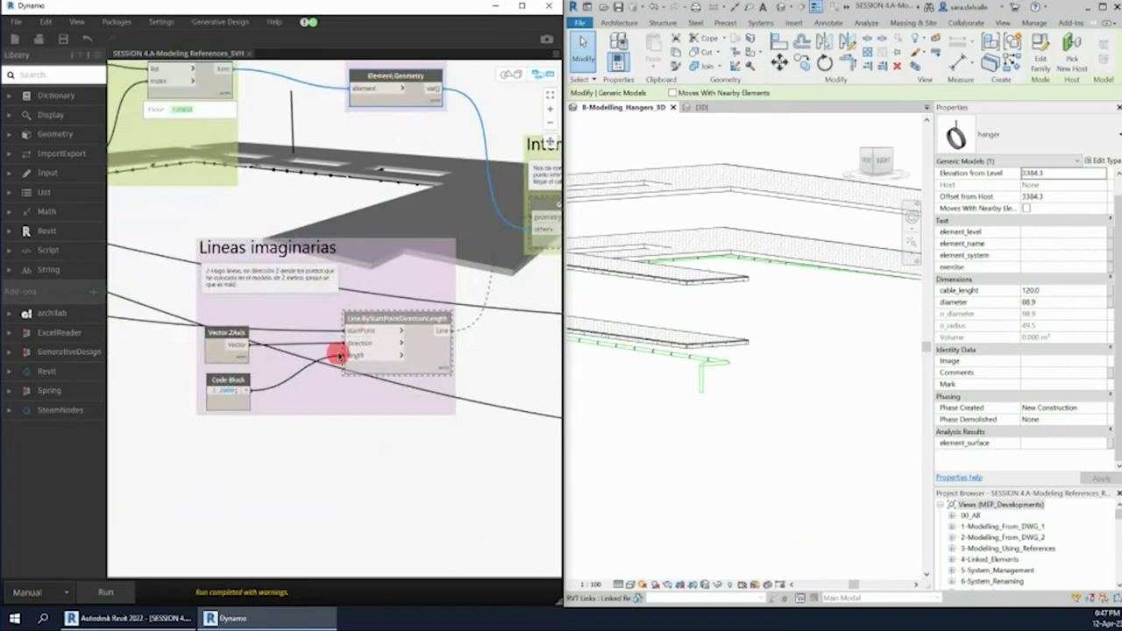
pyautogui.moveTo(425, 340); pyautogui.dragTo(409, 326, button='middle')
pyautogui.scroll(1, 408, 326)
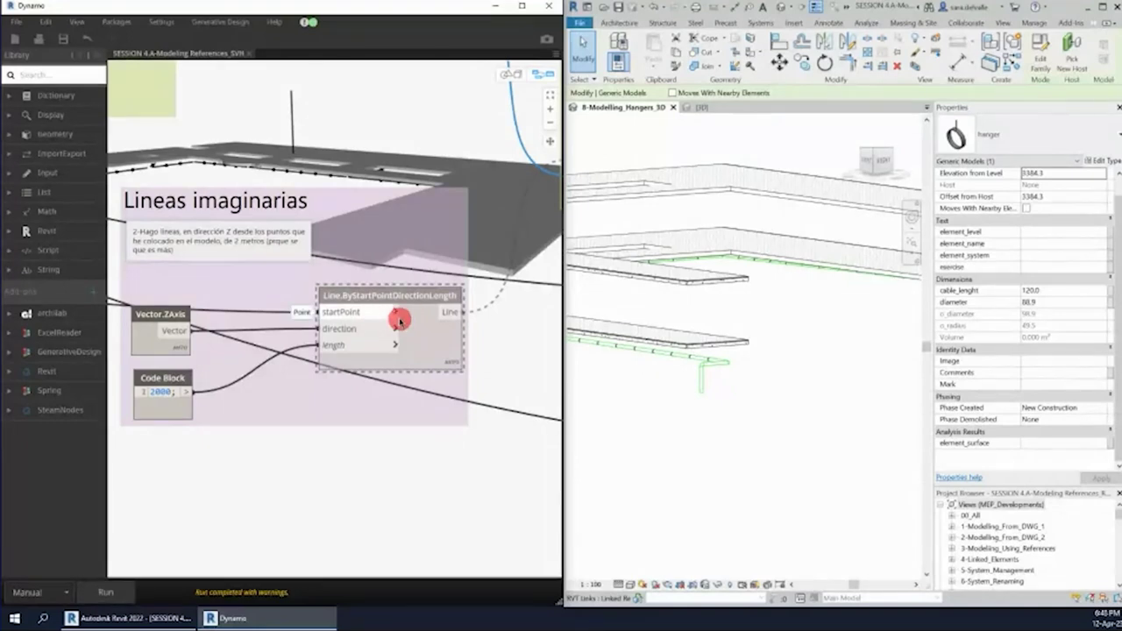
pyautogui.scroll(-5, 419, 328)
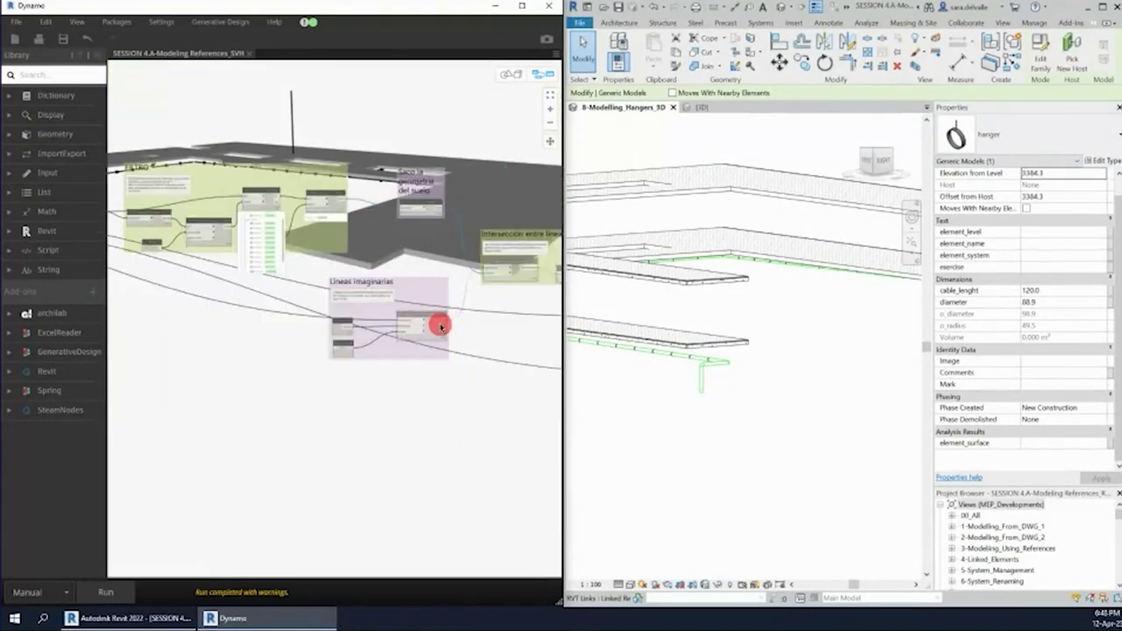
pyautogui.scroll(-5, 441, 327)
pyautogui.scroll(3, 416, 325)
pyautogui.scroll(3, 383, 300)
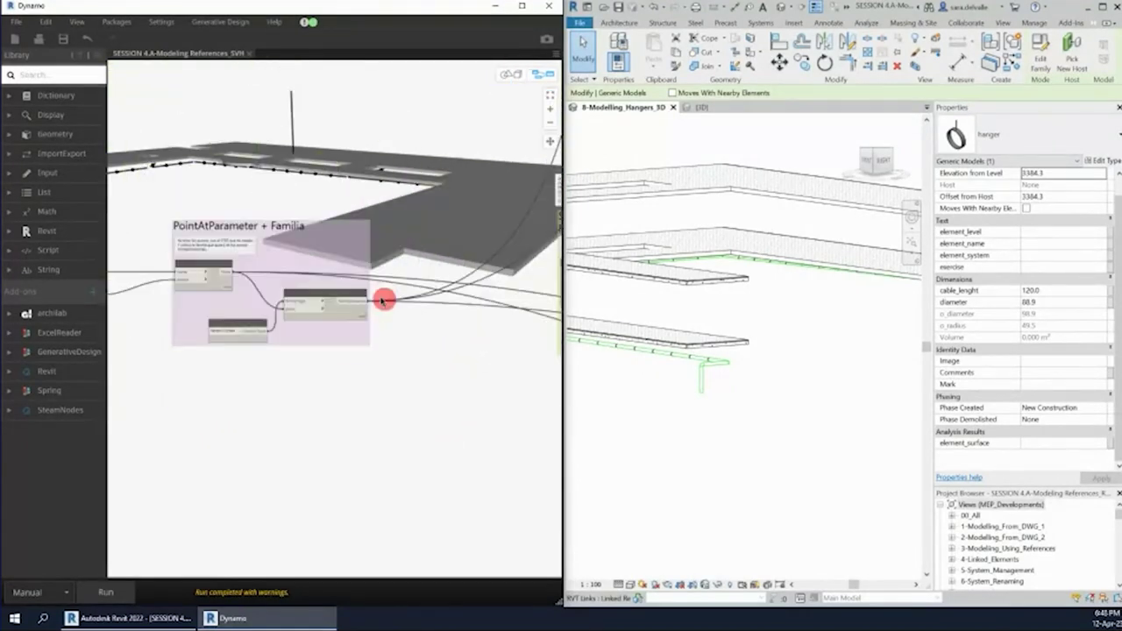
pyautogui.scroll(3, 351, 289)
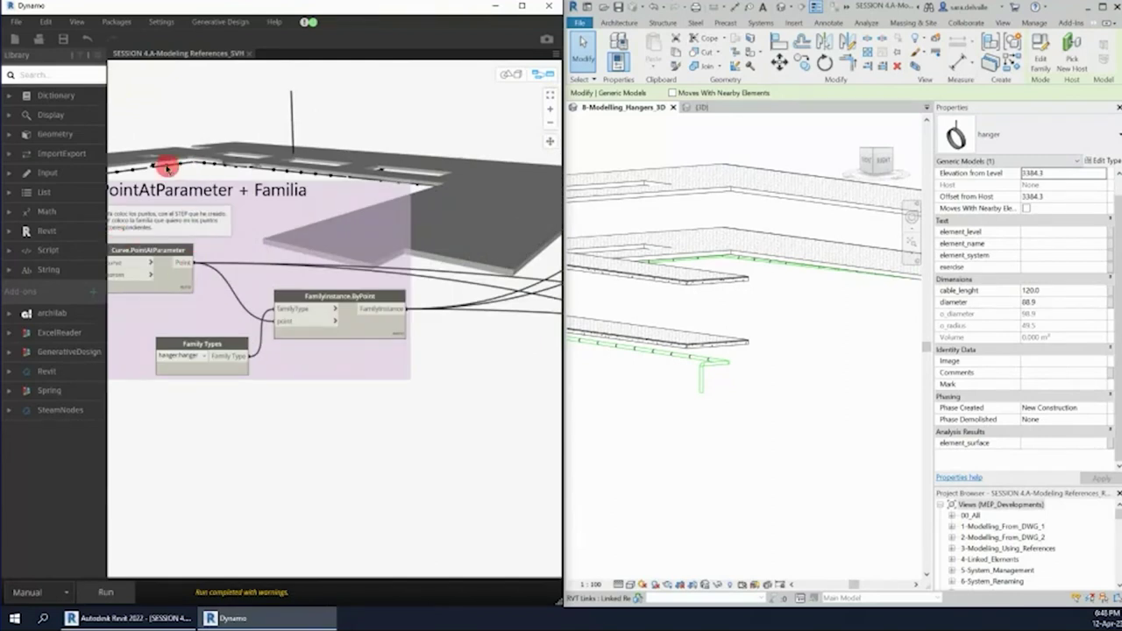
pyautogui.scroll(-3, 256, 171)
pyautogui.scroll(2, 351, 271)
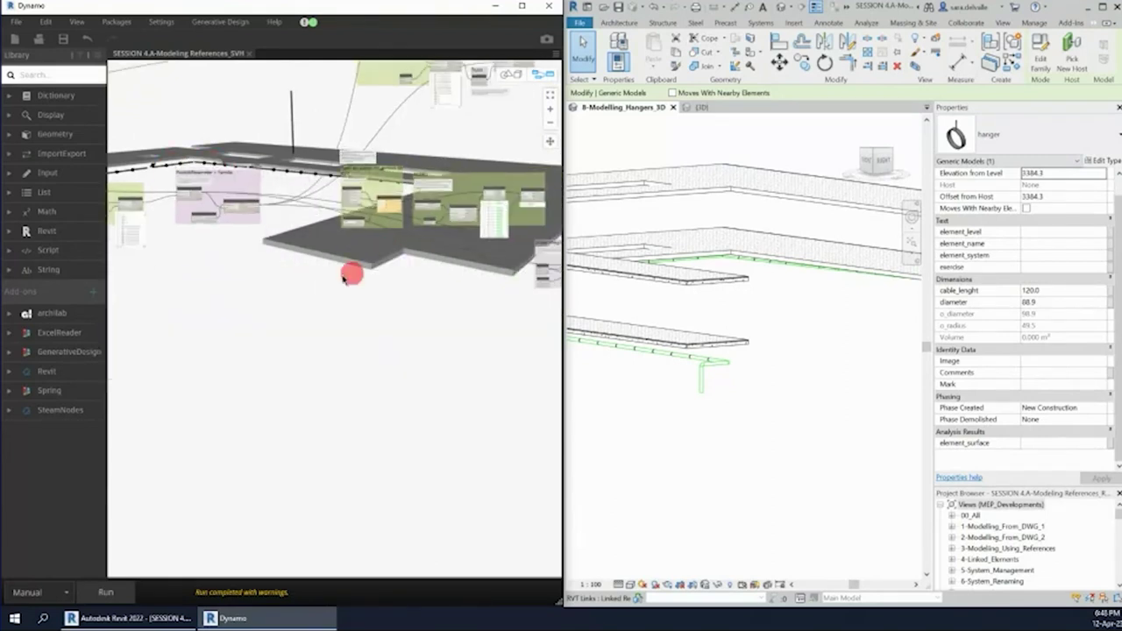
pyautogui.scroll(3, 399, 326)
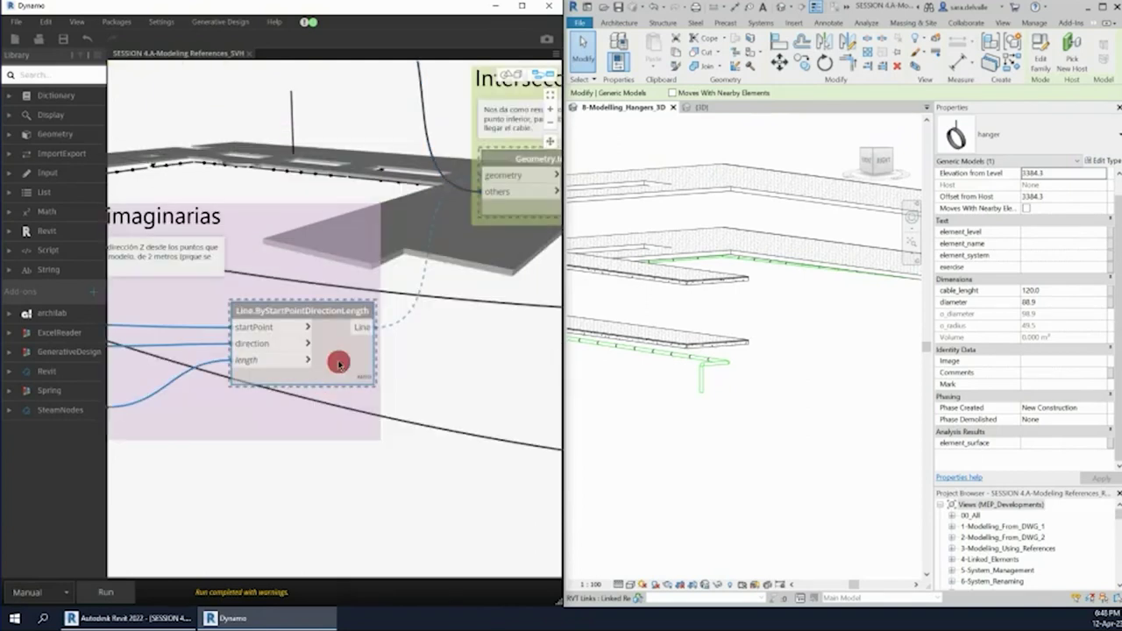
# - Unfreeze Line.ByStartPointDirectionLength and orbit the 3D preview to check the vertical lines against the floor
pyautogui.rightClick(338, 362)
pyautogui.click(199, 551)
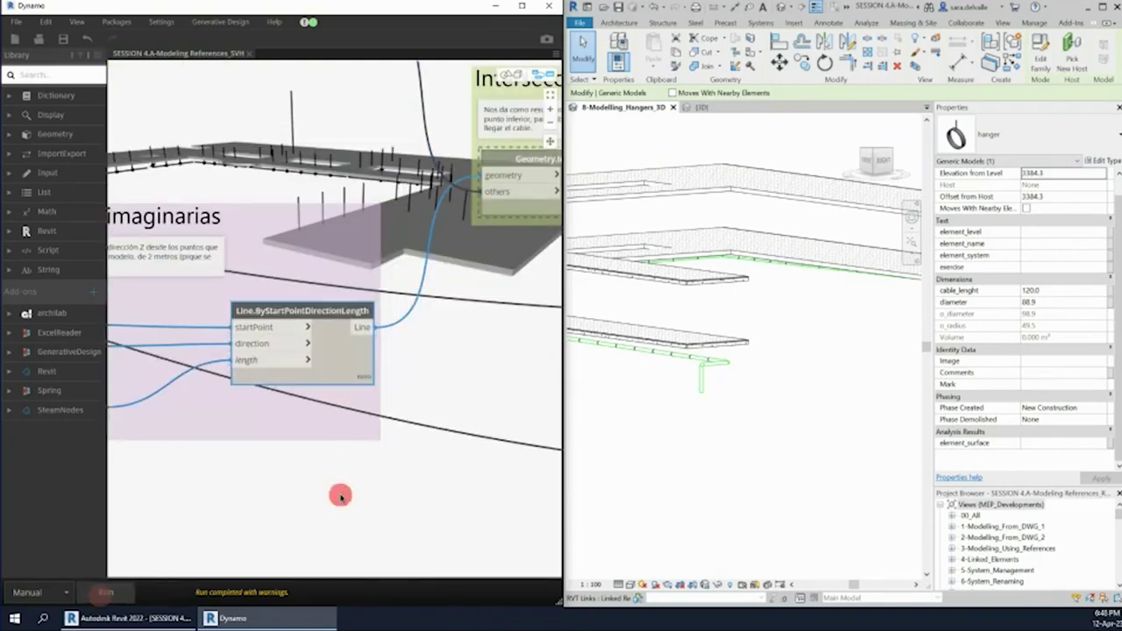
pyautogui.scroll(-5, 372, 320)
pyautogui.scroll(-3, 377, 298)
pyautogui.click(508, 74)
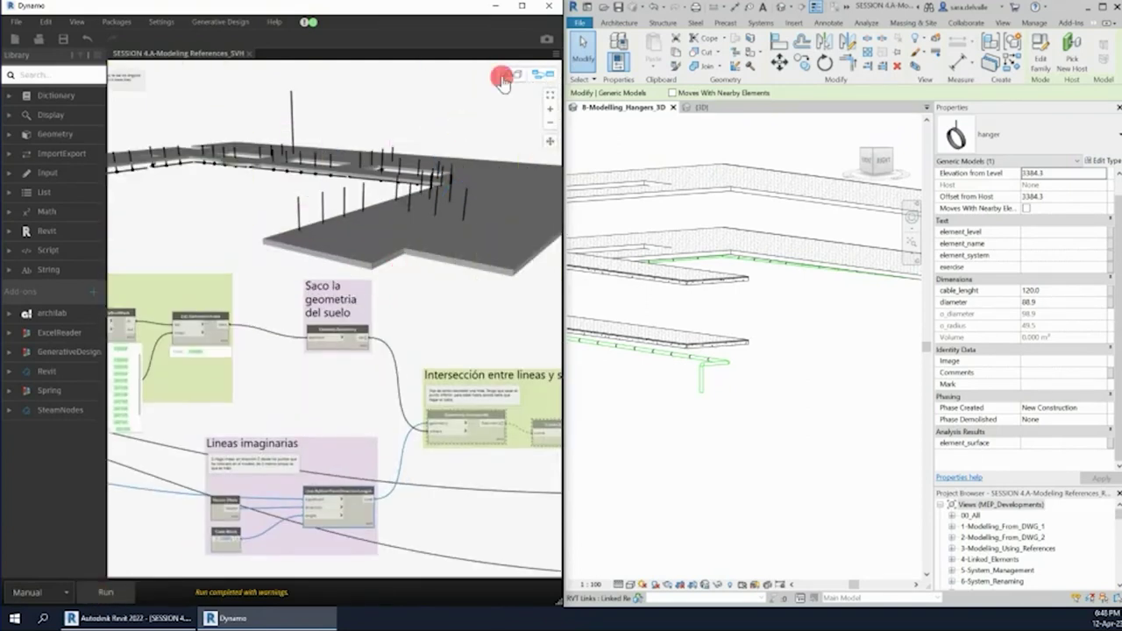
pyautogui.click(257, 248)
pyautogui.moveTo(320, 244)
pyautogui.mouseDown()
pyautogui.moveTo(271, 258)
pyautogui.moveTo(368, 306)
pyautogui.moveTo(376, 251)
pyautogui.moveTo(326, 249)
pyautogui.moveTo(521, 201)
pyautogui.moveTo(521, 188)
pyautogui.moveTo(339, 379)
pyautogui.moveTo(356, 295)
pyautogui.moveTo(271, 254)
pyautogui.moveTo(260, 227)
pyautogui.moveTo(261, 243)
pyautogui.moveTo(271, 271)
pyautogui.moveTo(315, 186)
pyautogui.mouseUp()
pyautogui.click(542, 73)
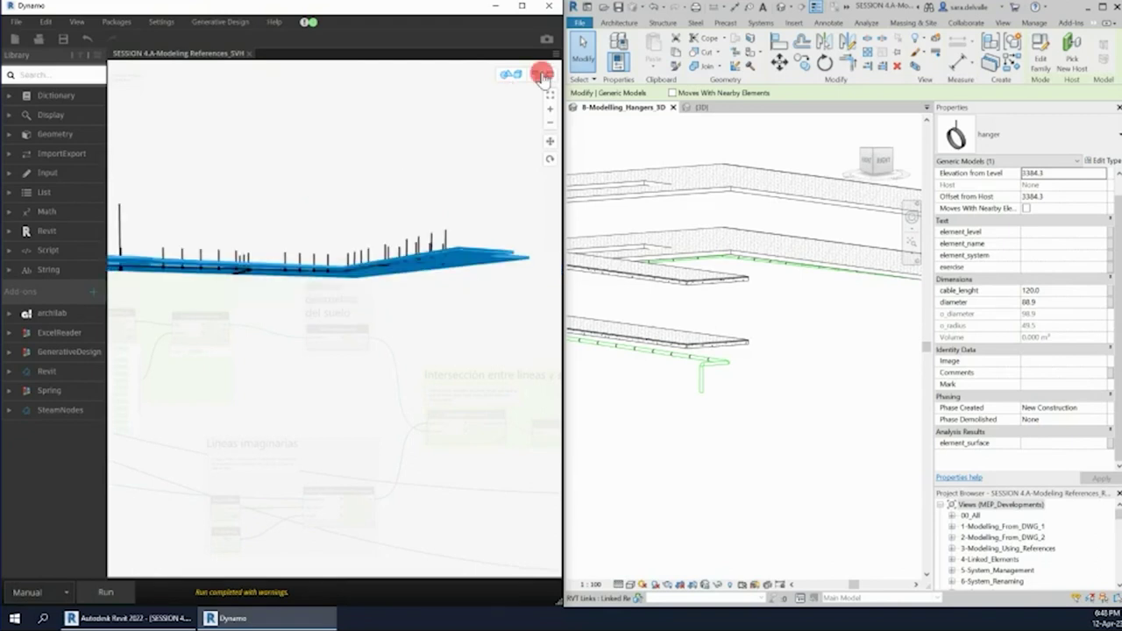
# - Unfreeze Geometry.IntersectAll so it and Curve.StartPoint compute the line–solid intersections
pyautogui.moveTo(330, 385)
pyautogui.mouseDown(button='middle')
pyautogui.moveTo(230, 353)
pyautogui.moveTo(298, 348)
pyautogui.mouseUp(button='middle')
pyautogui.scroll(1, 245, 368)
pyautogui.scroll(3, 278, 389)
pyautogui.scroll(1, 285, 372)
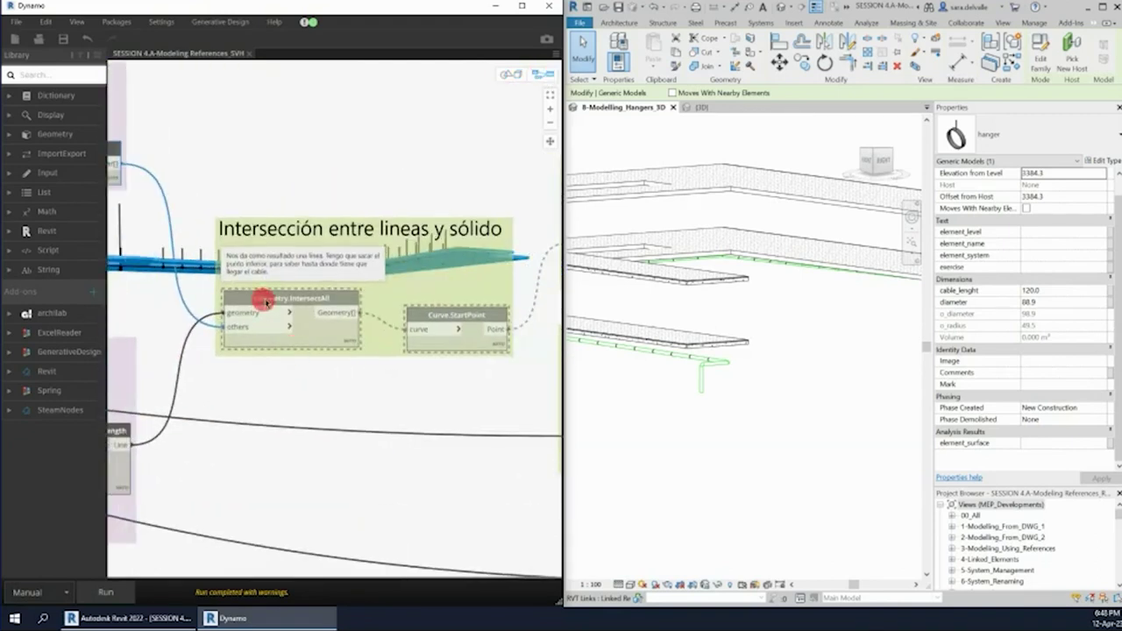
pyautogui.rightClick(322, 332)
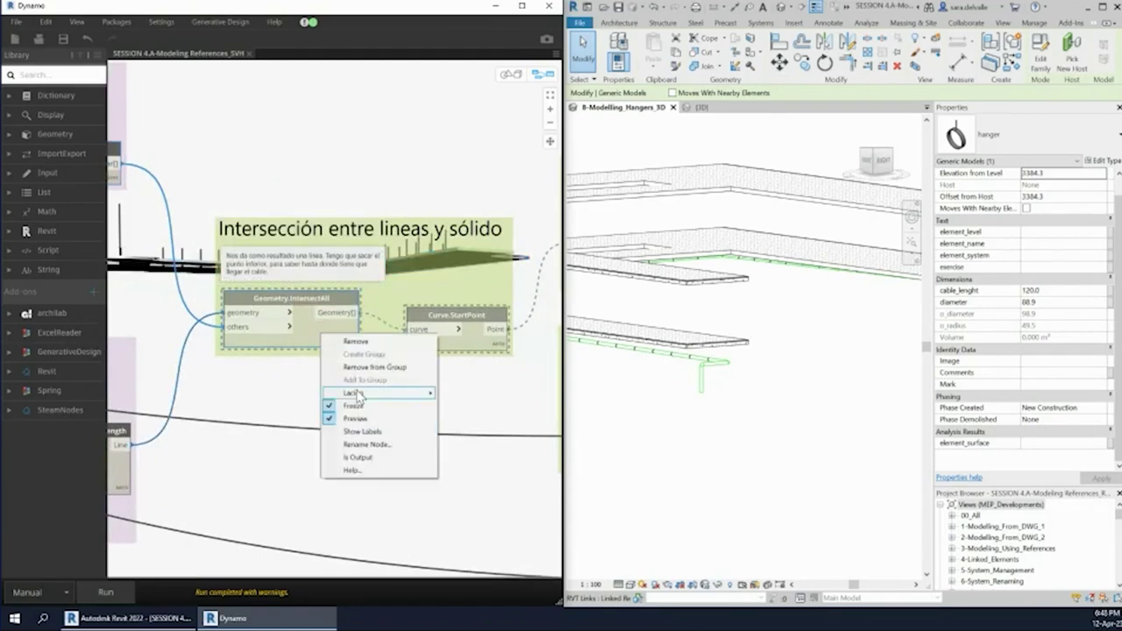
pyautogui.click(355, 402)
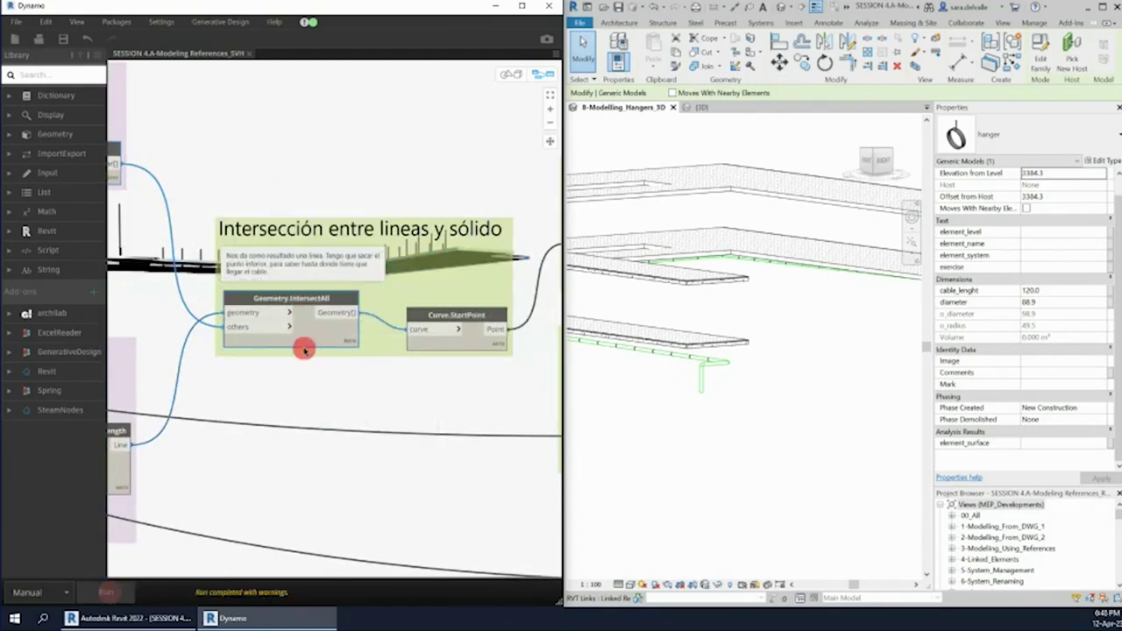
pyautogui.moveTo(346, 338)
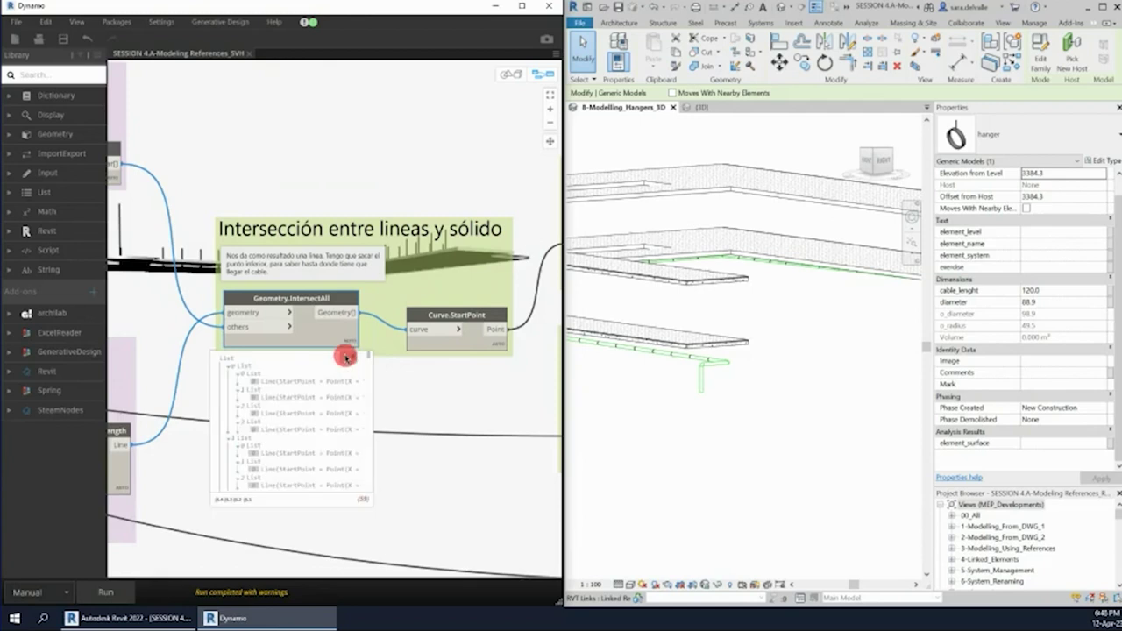
pyautogui.moveTo(434, 404); pyautogui.dragTo(408, 395, button='middle')
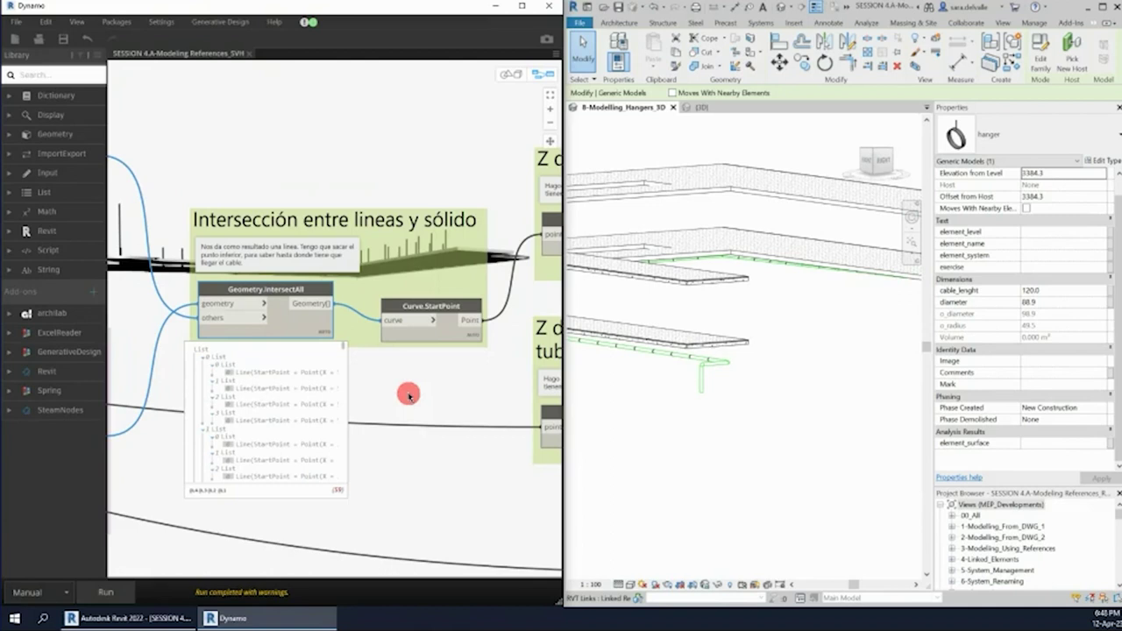
pyautogui.scroll(-2, 518, 240)
pyautogui.scroll(2, 465, 328)
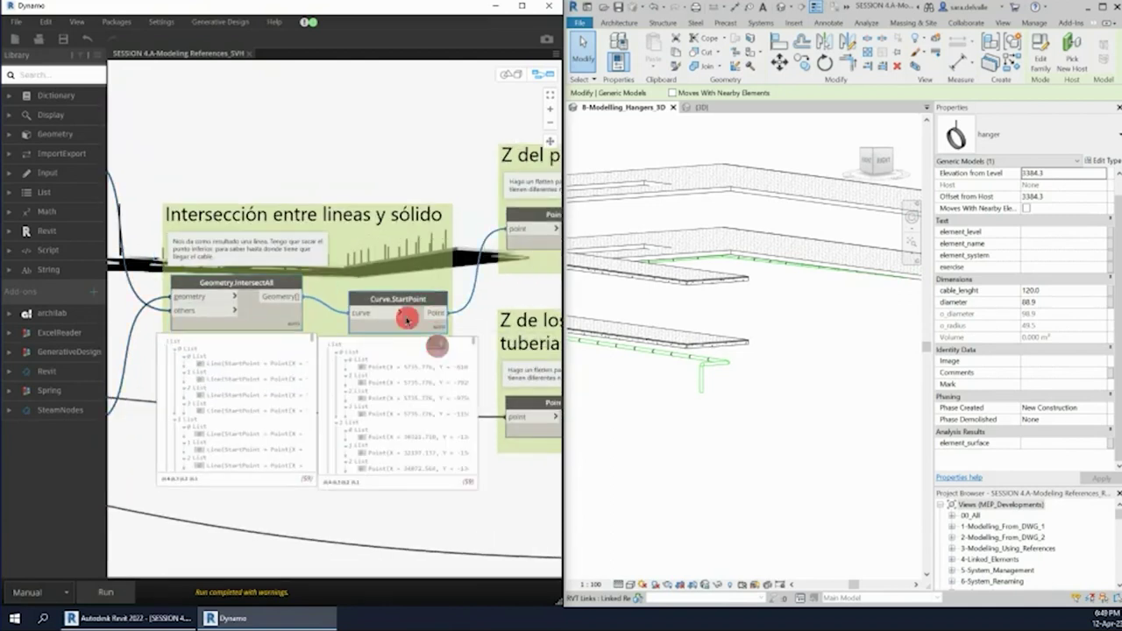
pyautogui.scroll(-1, 447, 311)
pyautogui.moveTo(447, 311); pyautogui.dragTo(377, 303, button='middle')
pyautogui.scroll(-1, 377, 303)
pyautogui.scroll(-1, 372, 296)
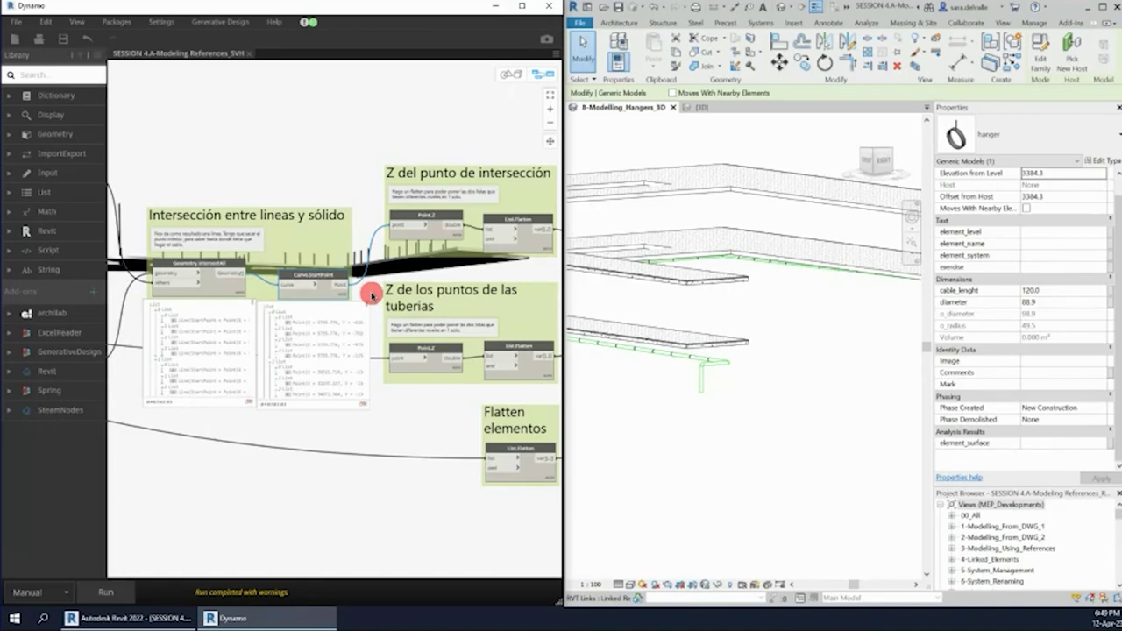
pyautogui.moveTo(383, 280); pyautogui.dragTo(282, 207, button='middle')
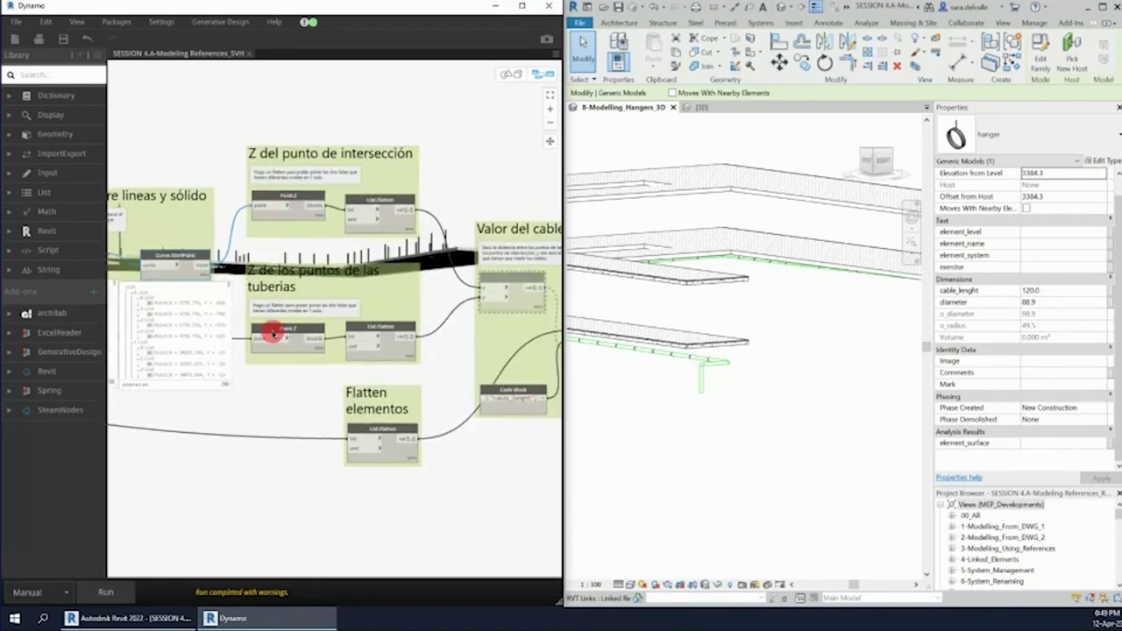
pyautogui.moveTo(344, 255); pyautogui.dragTo(324, 244, button='middle')
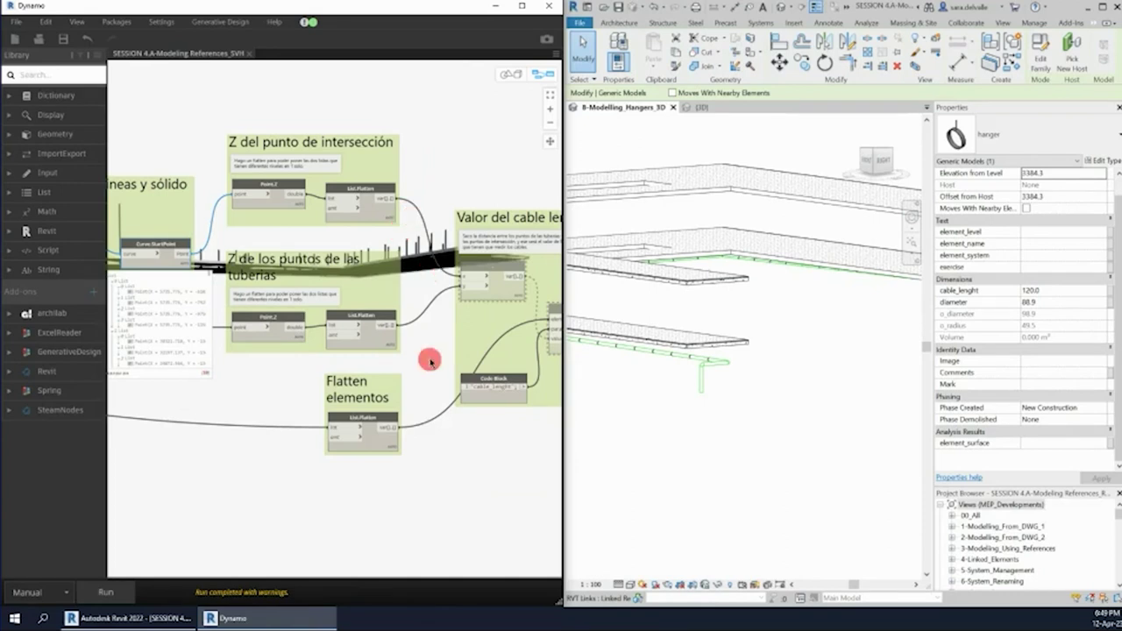
pyautogui.moveTo(405, 386); pyautogui.dragTo(416, 379, button='middle')
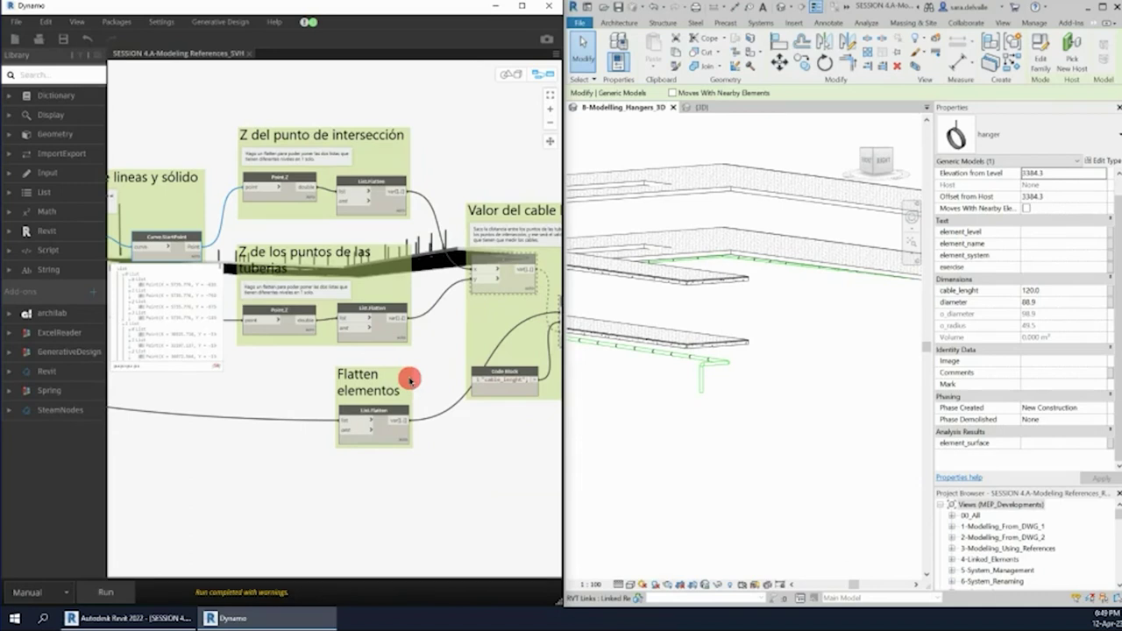
pyautogui.moveTo(345, 383); pyautogui.dragTo(477, 389, button='middle')
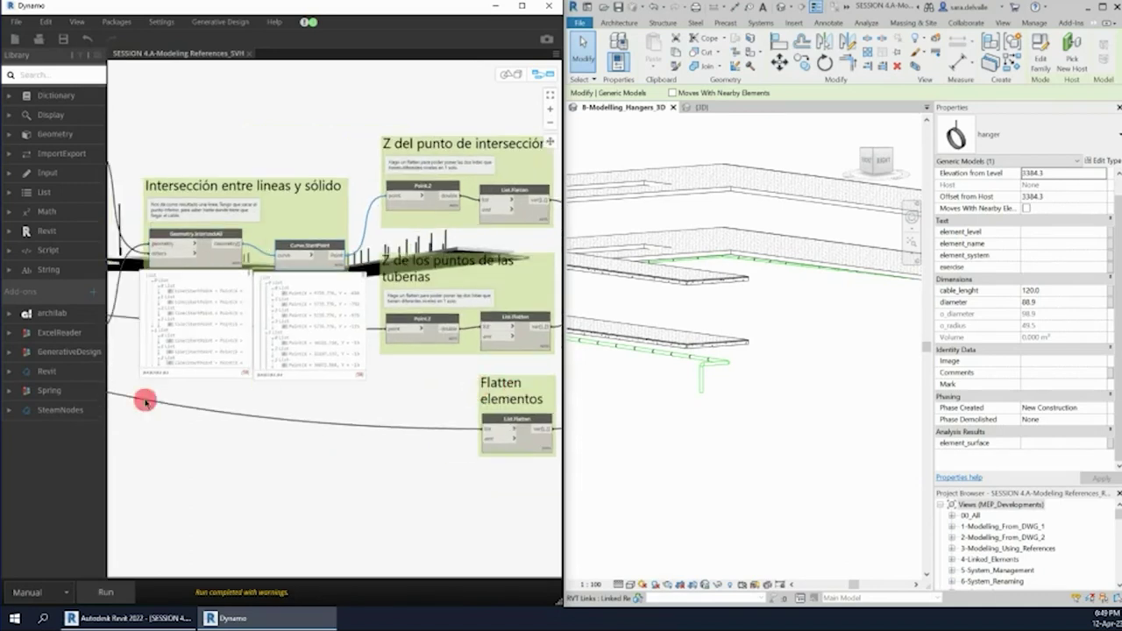
pyautogui.moveTo(145, 400); pyautogui.dragTo(251, 420, button='middle')
pyautogui.scroll(2, 251, 420)
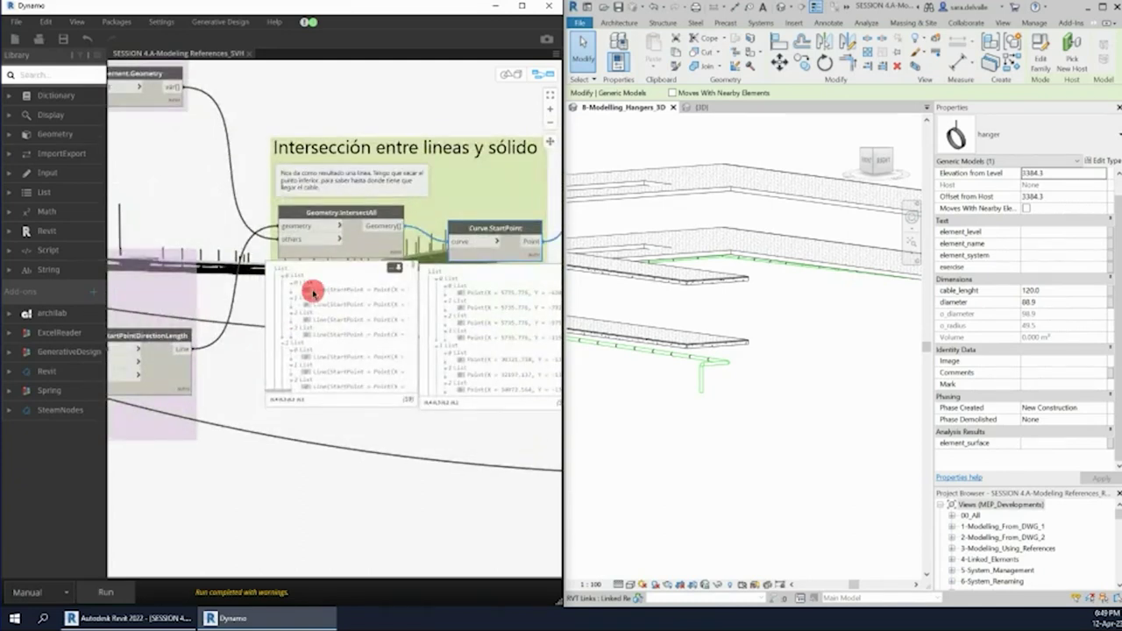
pyautogui.click(343, 289)
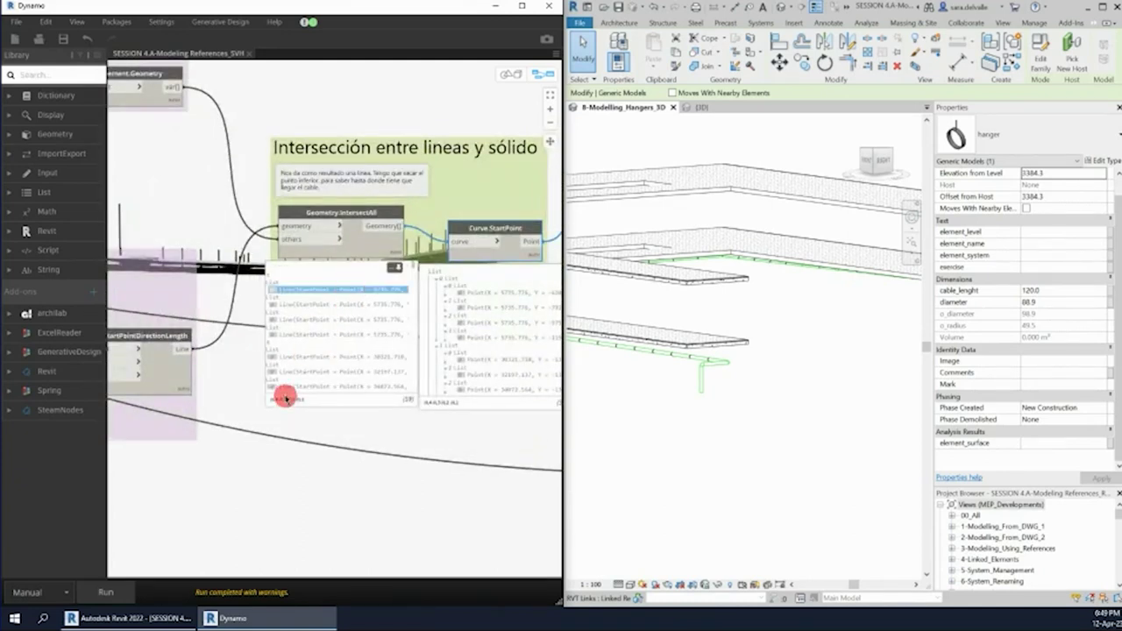
pyautogui.scroll(2, 441, 420)
pyautogui.scroll(3, 430, 409)
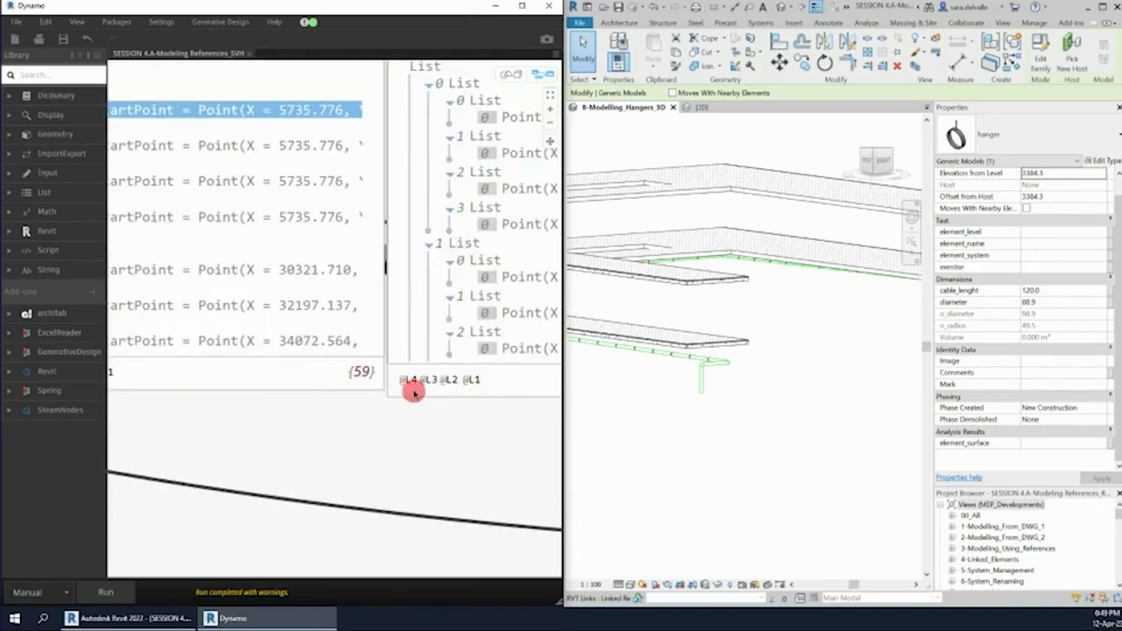
pyautogui.scroll(-3, 170, 377)
pyautogui.scroll(-4, 225, 406)
pyautogui.scroll(-5, 233, 403)
pyautogui.scroll(-2, 423, 391)
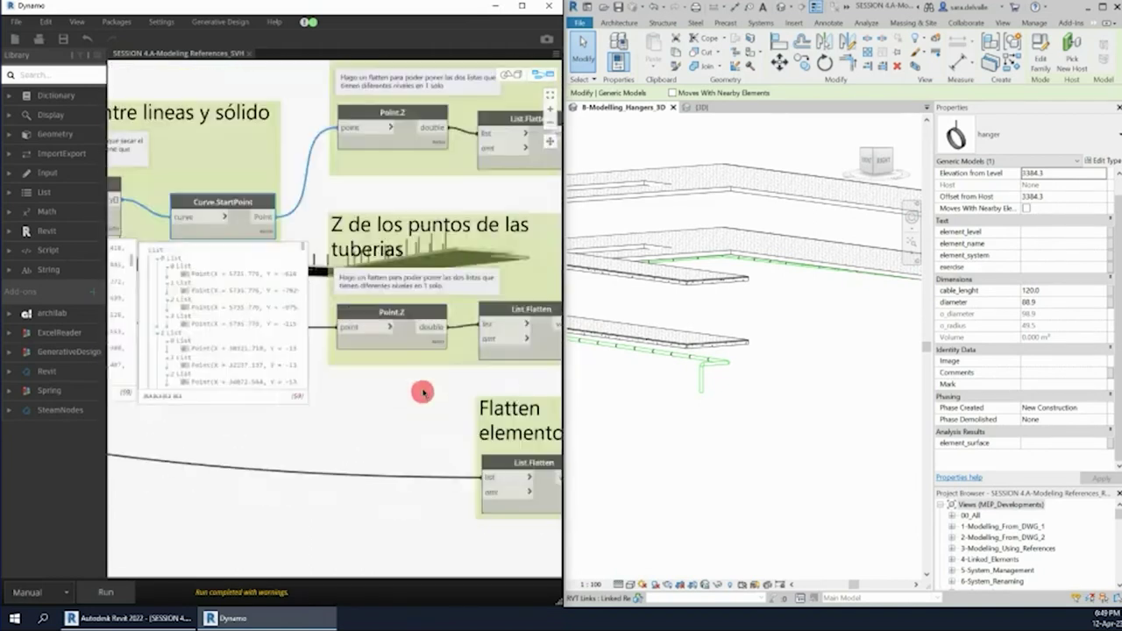
pyautogui.click(386, 323)
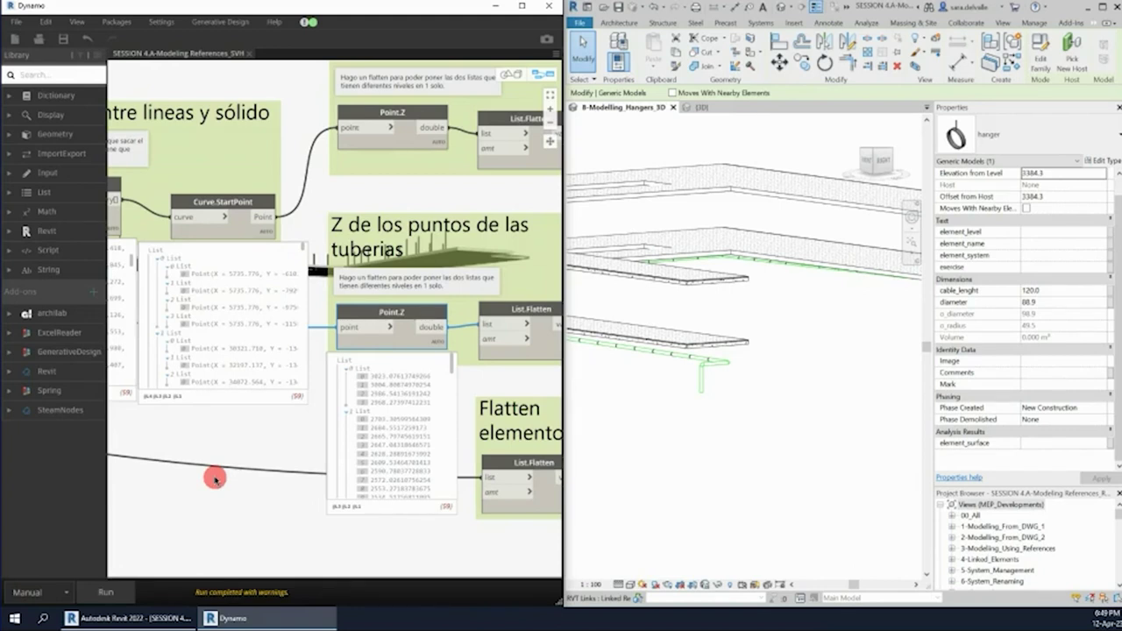
pyautogui.scroll(-2, 263, 469)
pyautogui.scroll(-2, 290, 491)
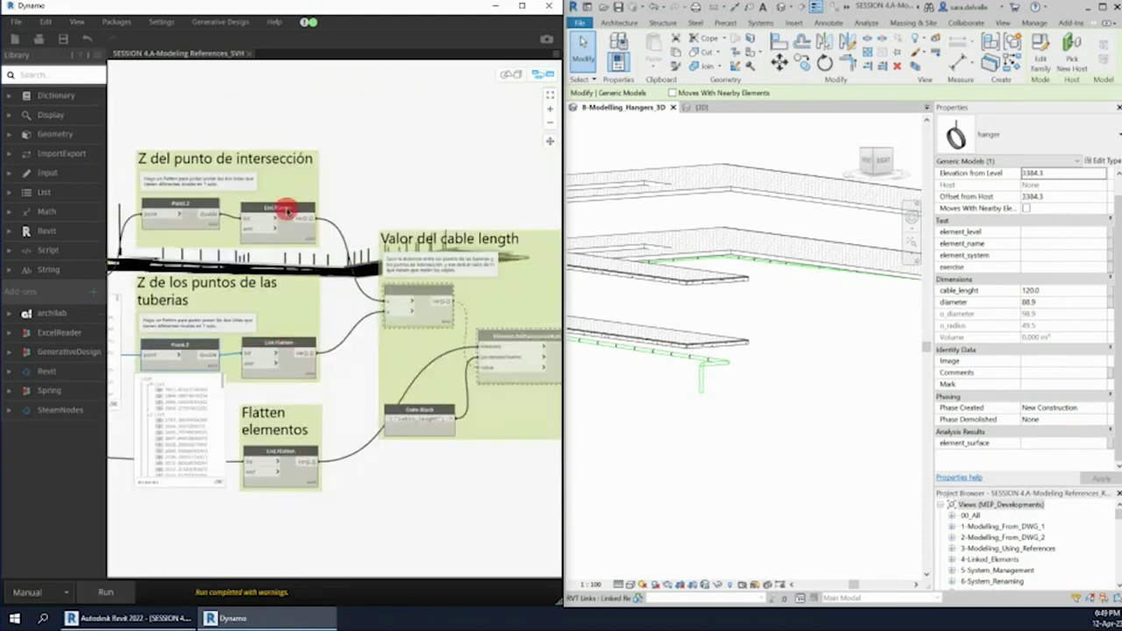
pyautogui.moveTo(401, 483); pyautogui.dragTo(301, 454, button='middle')
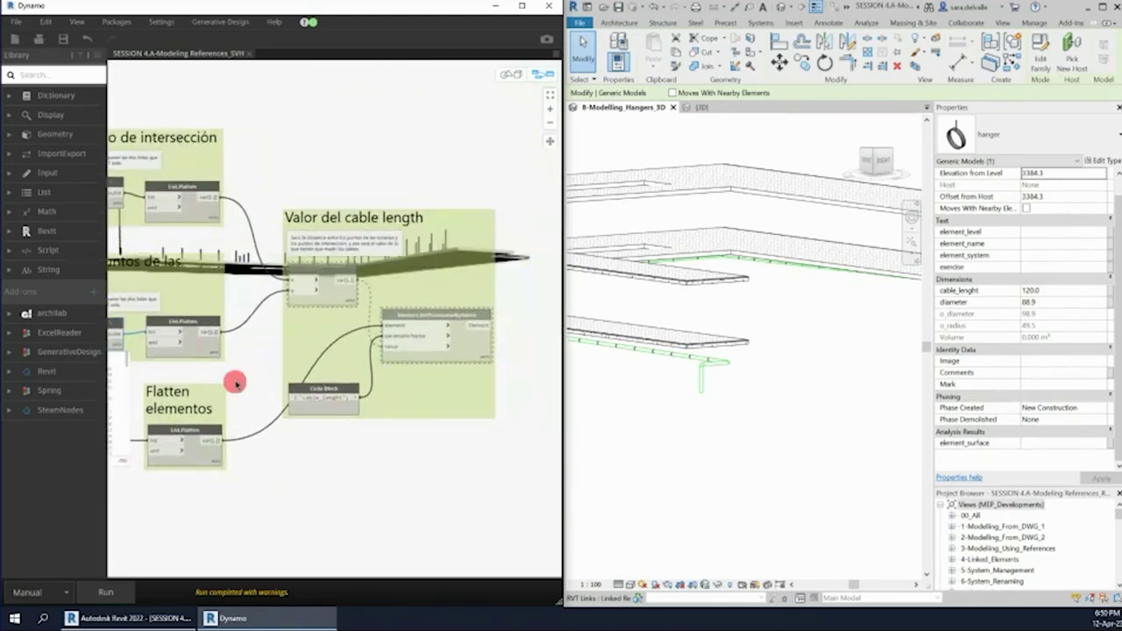
pyautogui.moveTo(267, 391); pyautogui.dragTo(329, 410, button='middle')
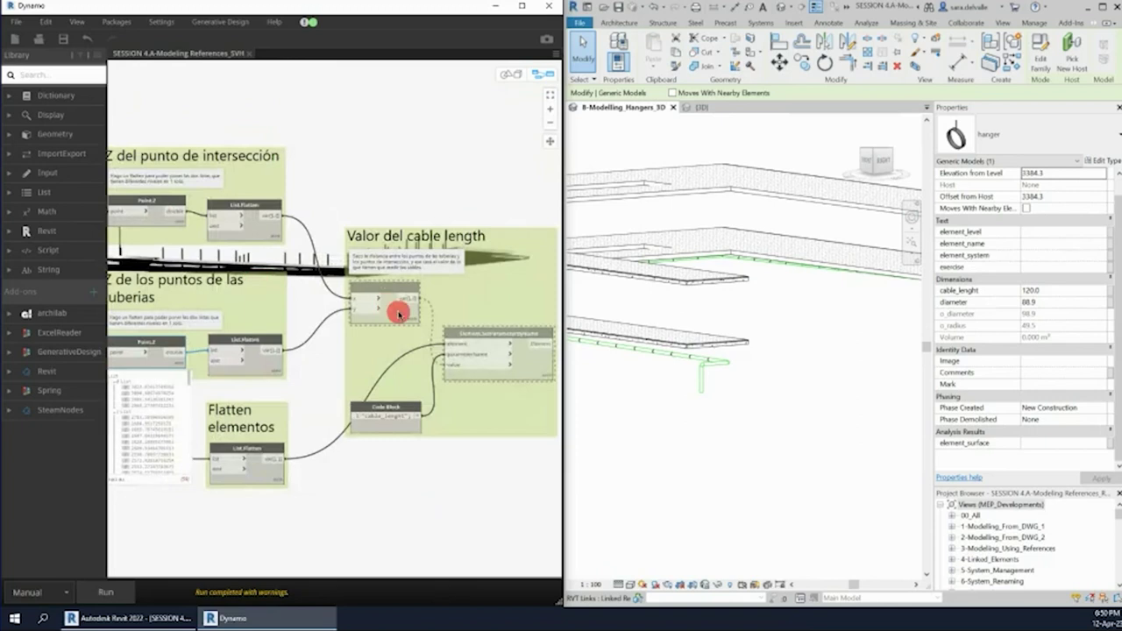
# - Unfreeze the cable length subtraction node, run the graph, and open the cable_lenght code block
pyautogui.rightClick(399, 313)
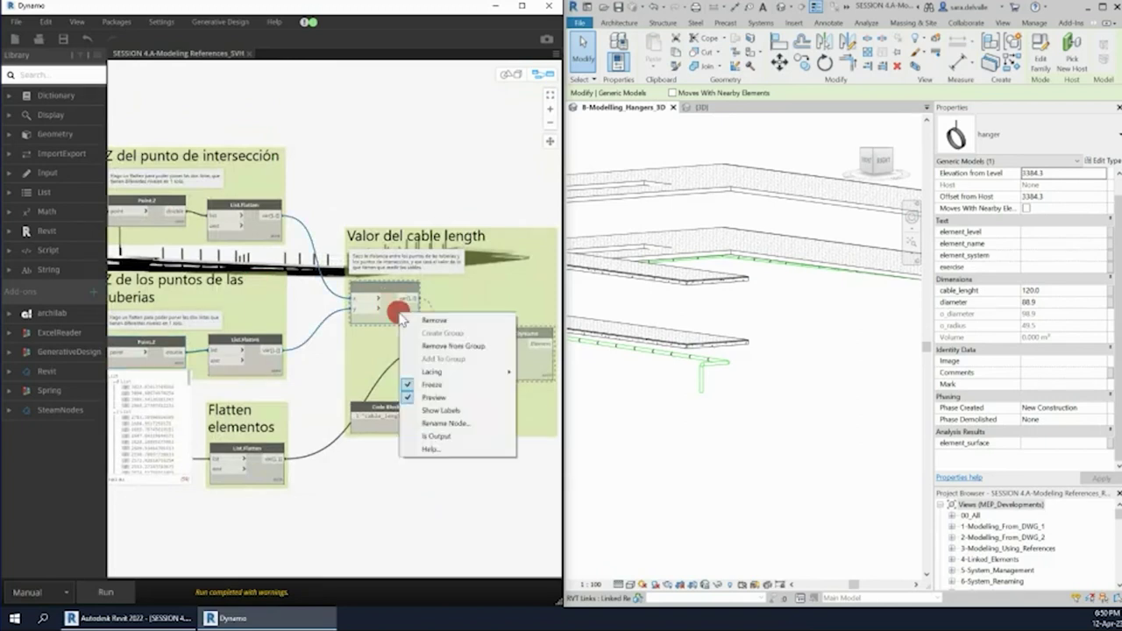
pyautogui.click(432, 384)
pyautogui.click(145, 588)
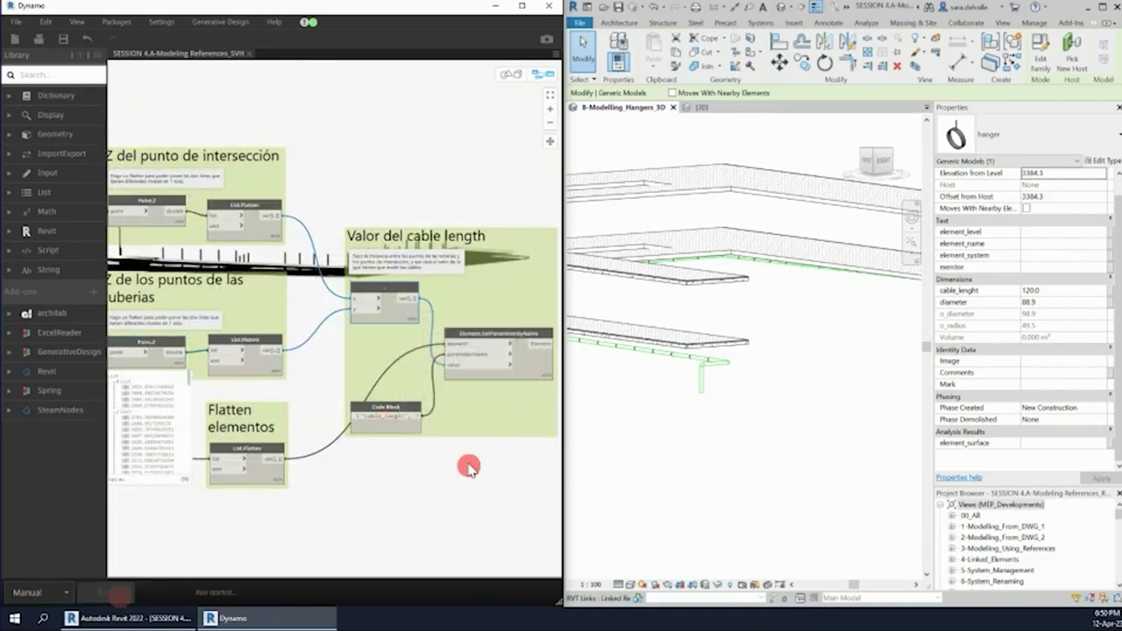
pyautogui.scroll(1, 381, 321)
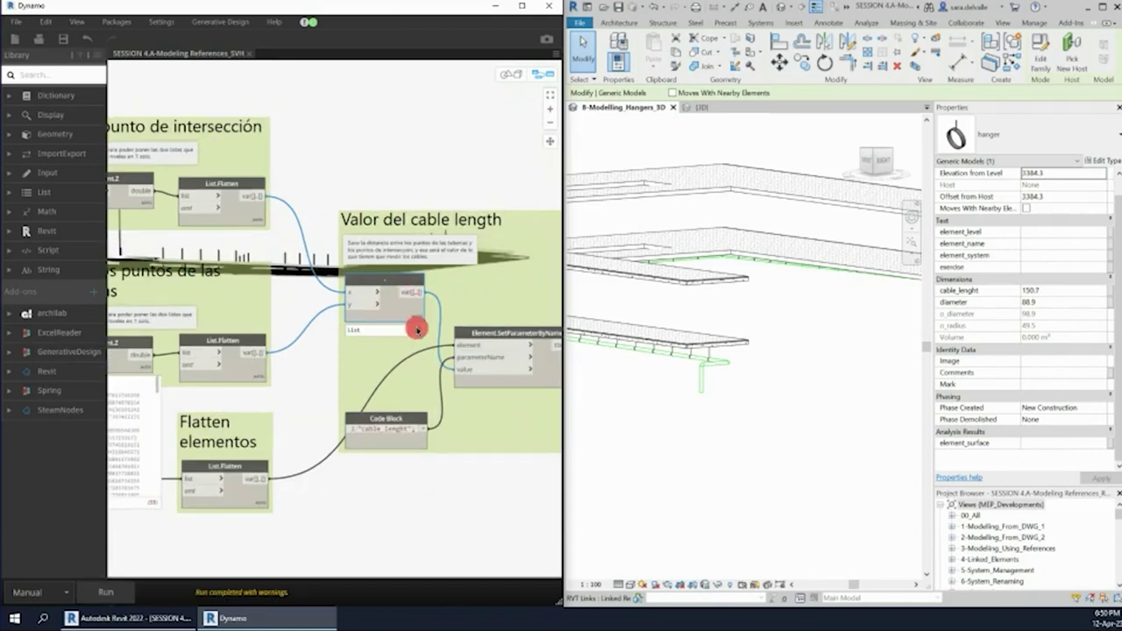
pyautogui.moveTo(384, 326)
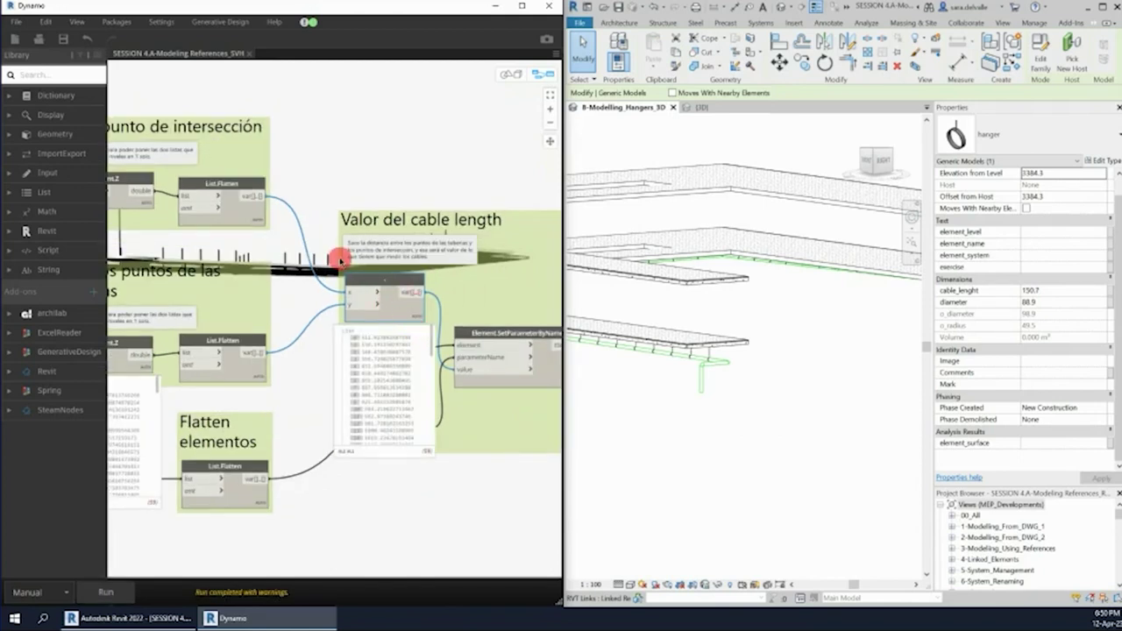
pyautogui.moveTo(473, 462); pyautogui.dragTo(319, 419, button='middle')
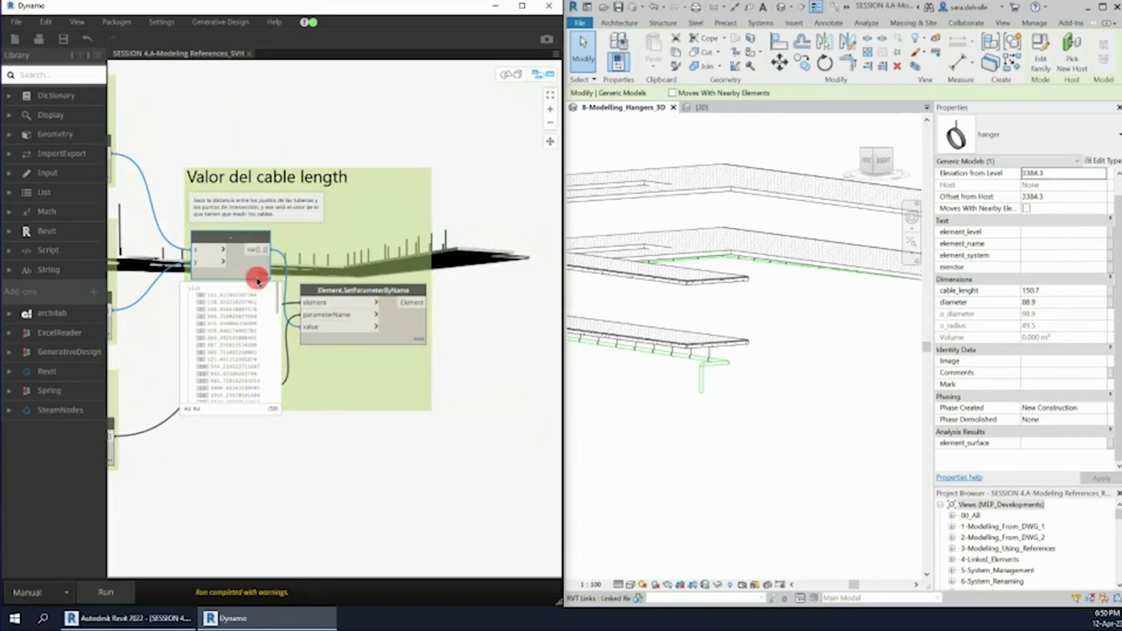
pyautogui.doubleClick(217, 387)
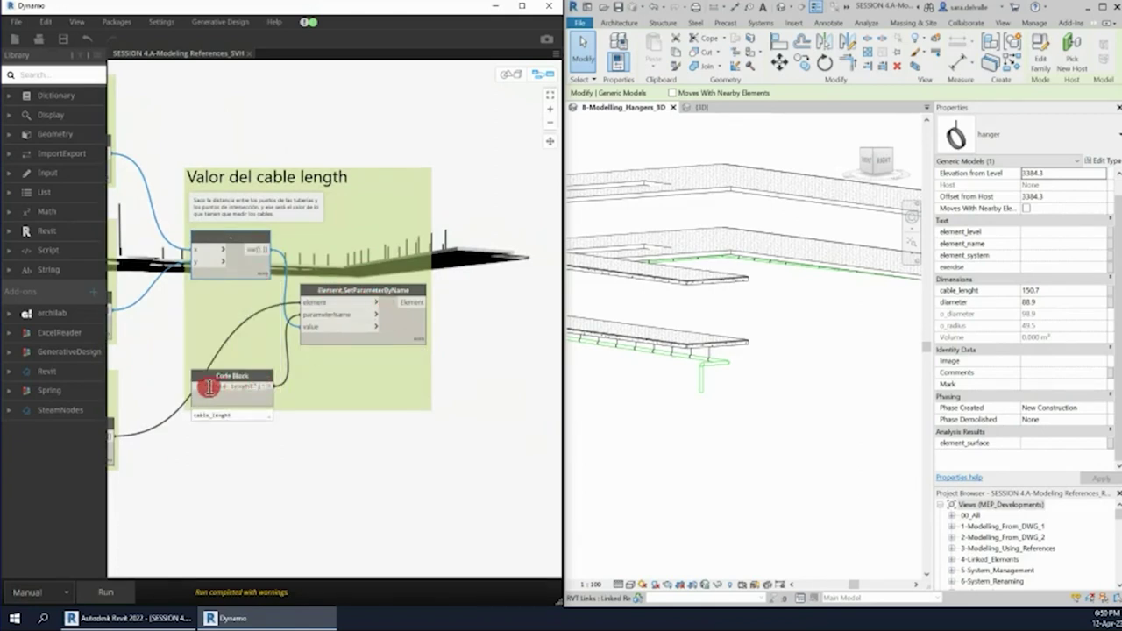
pyautogui.scroll(2, 663, 343)
pyautogui.scroll(1, 671, 351)
pyautogui.scroll(2, 739, 358)
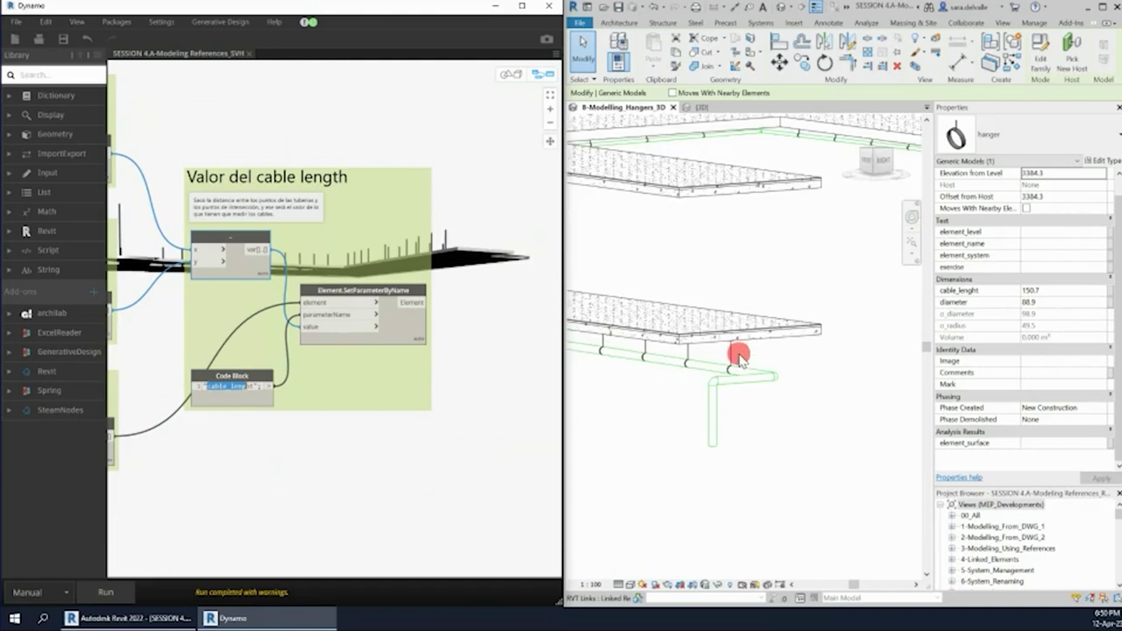
pyautogui.scroll(1, 739, 357)
# - Select hangers in the Revit 3D view to compare their cable_lenght values, e.g. 1038.0 and 666.7
pyautogui.click(730, 351)
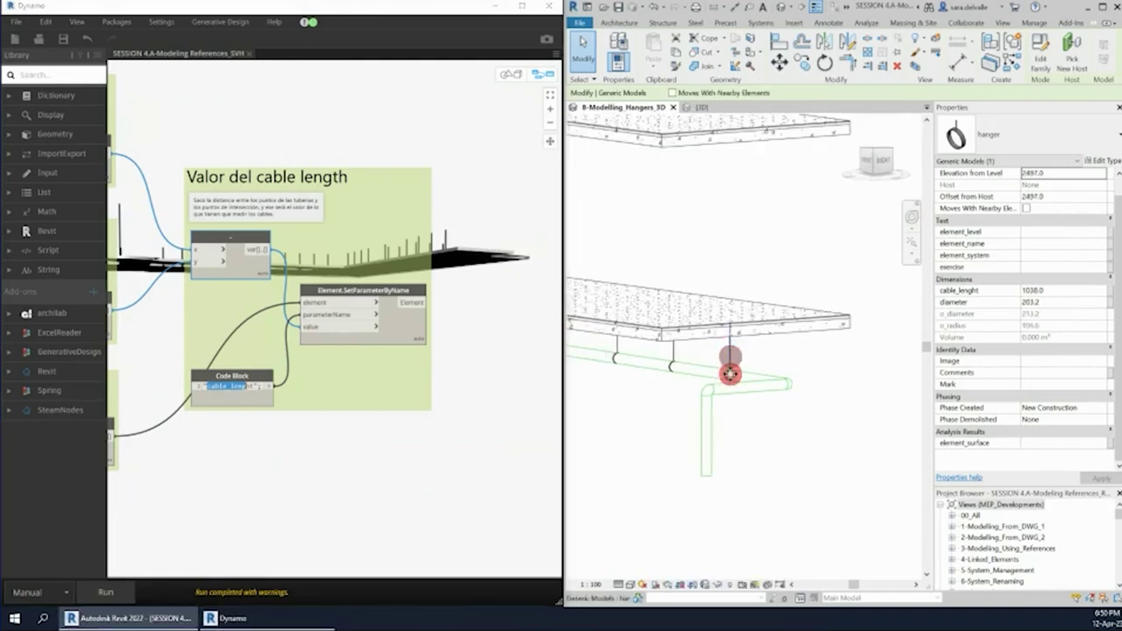
pyautogui.moveTo(735, 359)
pyautogui.keyDown('shift'); pyautogui.mouseDown(button='middle')
pyautogui.moveTo(728, 378)
pyautogui.moveTo(764, 363)
pyautogui.moveTo(742, 345)
pyautogui.moveTo(826, 389)
pyautogui.mouseUp(button='middle'); pyautogui.keyUp('shift')
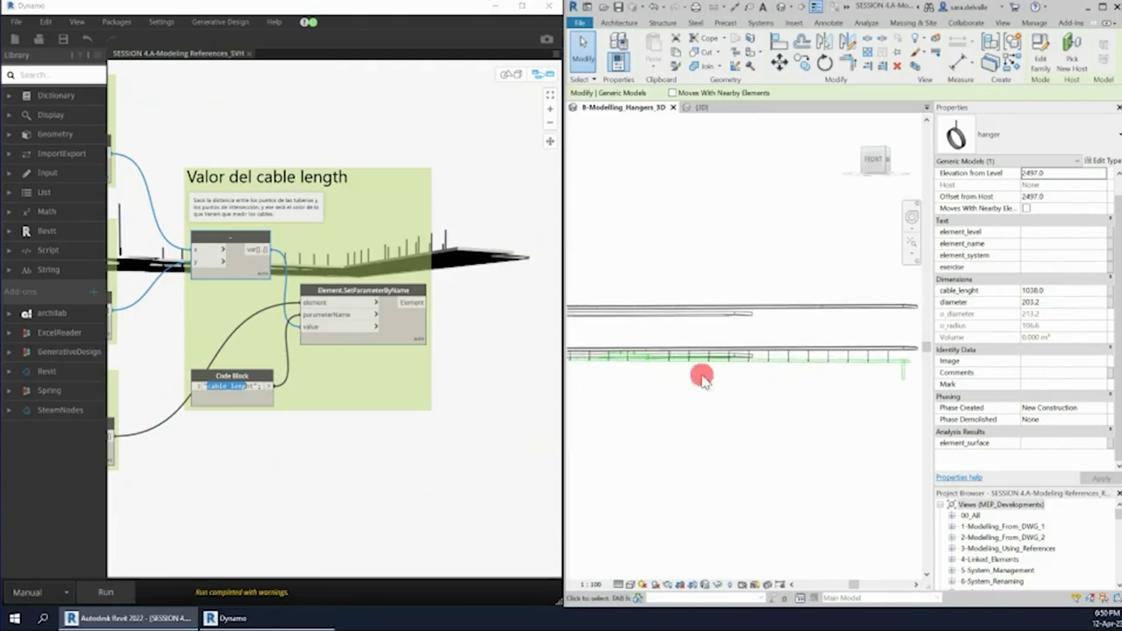
pyautogui.keyDown('shift'); pyautogui.moveTo(704, 377); pyautogui.dragTo(827, 393, button='middle'); pyautogui.keyUp('shift')
pyautogui.moveTo(741, 389)
pyautogui.keyDown('shift'); pyautogui.mouseDown(button='middle')
pyautogui.moveTo(634, 371)
pyautogui.moveTo(694, 368)
pyautogui.moveTo(706, 351)
pyautogui.mouseUp(button='middle'); pyautogui.keyUp('shift')
pyautogui.click(709, 343)
pyautogui.moveTo(741, 298)
pyautogui.keyDown('shift'); pyautogui.mouseDown(button='middle')
pyautogui.moveTo(741, 413)
pyautogui.moveTo(728, 441)
pyautogui.mouseUp(button='middle'); pyautogui.keyUp('shift')
pyautogui.scroll(-5, 717, 347)
pyautogui.moveTo(722, 368)
pyautogui.keyDown('shift'); pyautogui.mouseDown(button='middle')
pyautogui.moveTo(813, 380)
pyautogui.moveTo(737, 386)
pyautogui.mouseUp(button='middle'); pyautogui.keyUp('shift')
pyautogui.scroll(-2, 396, 381)
pyautogui.scroll(-2, 363, 468)
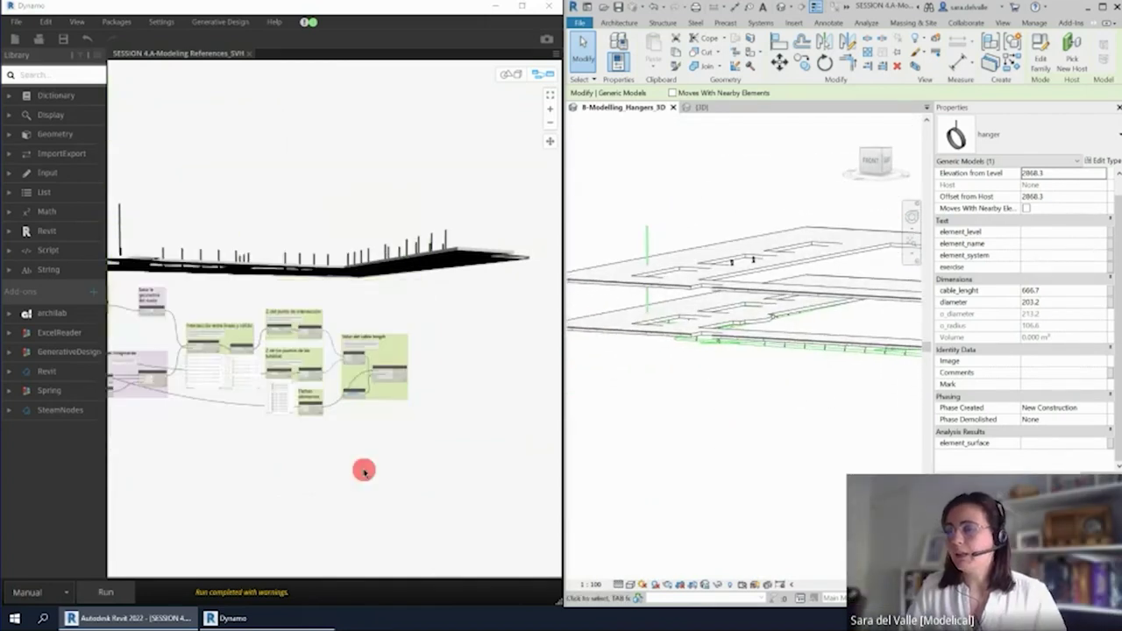
pyautogui.scroll(-2, 351, 431)
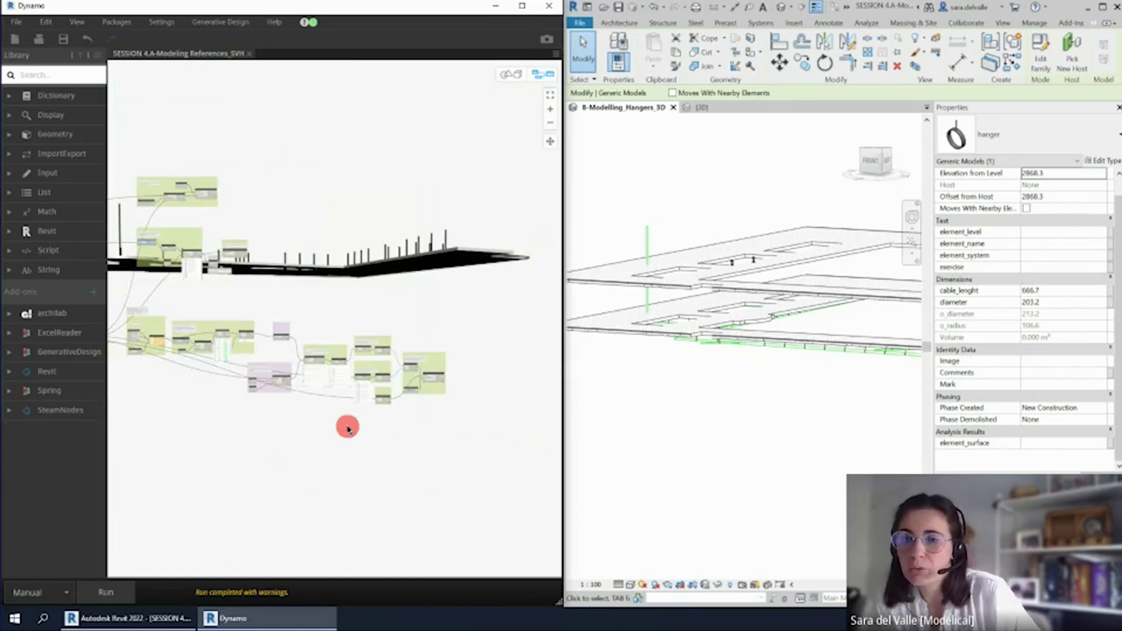